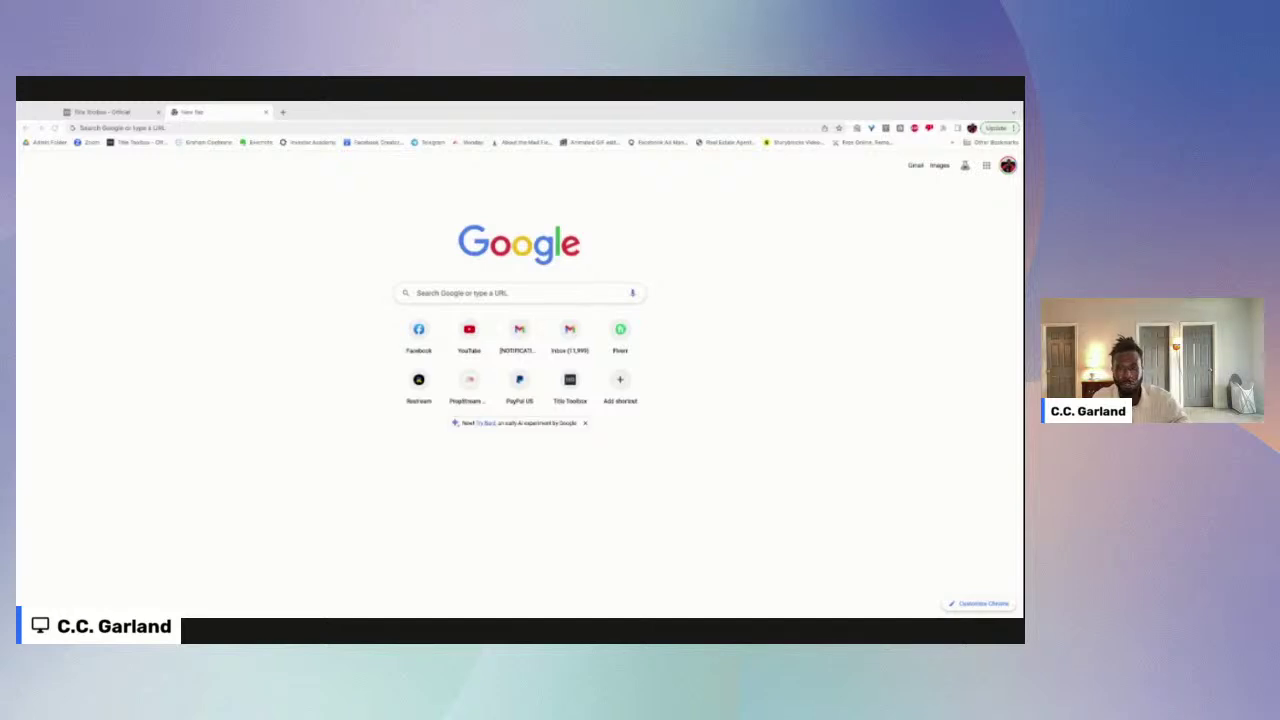
Step: Search Google for "las vegas" and refine the query to "las vegas msa"
{"action": "left_click", "coordinate": [240, 128]}
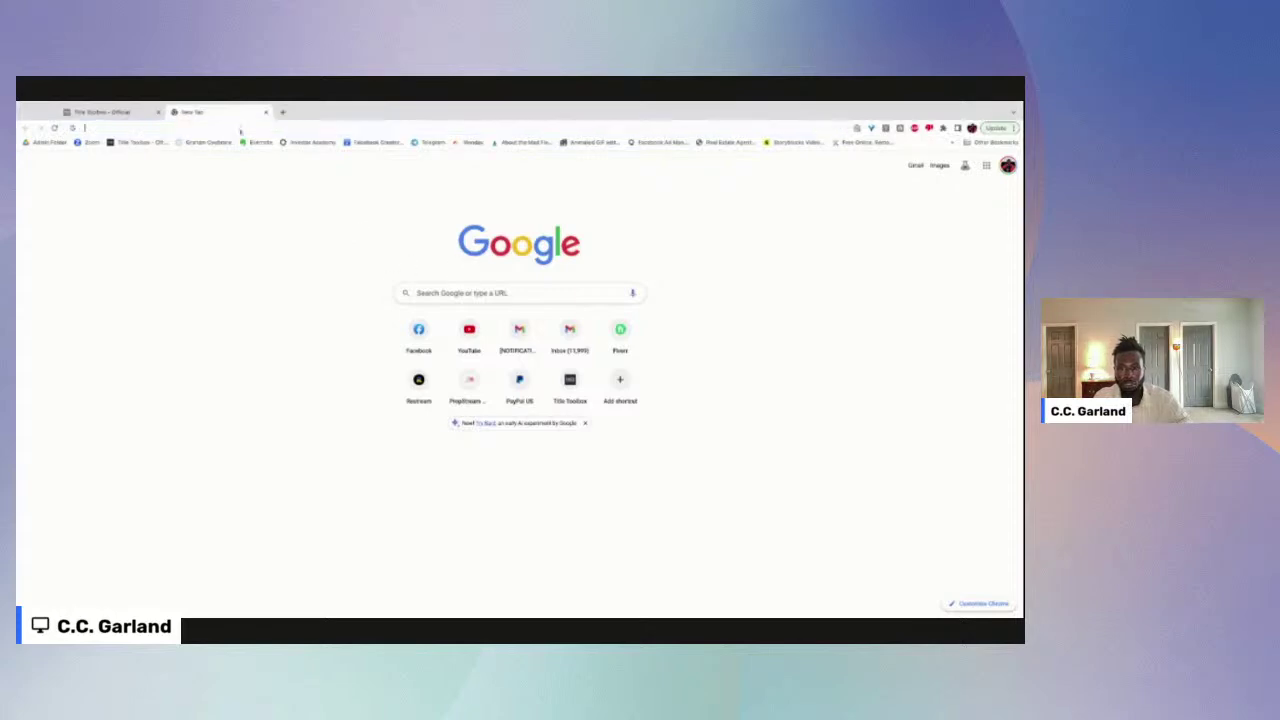
{"action": "type", "text": "bat"}
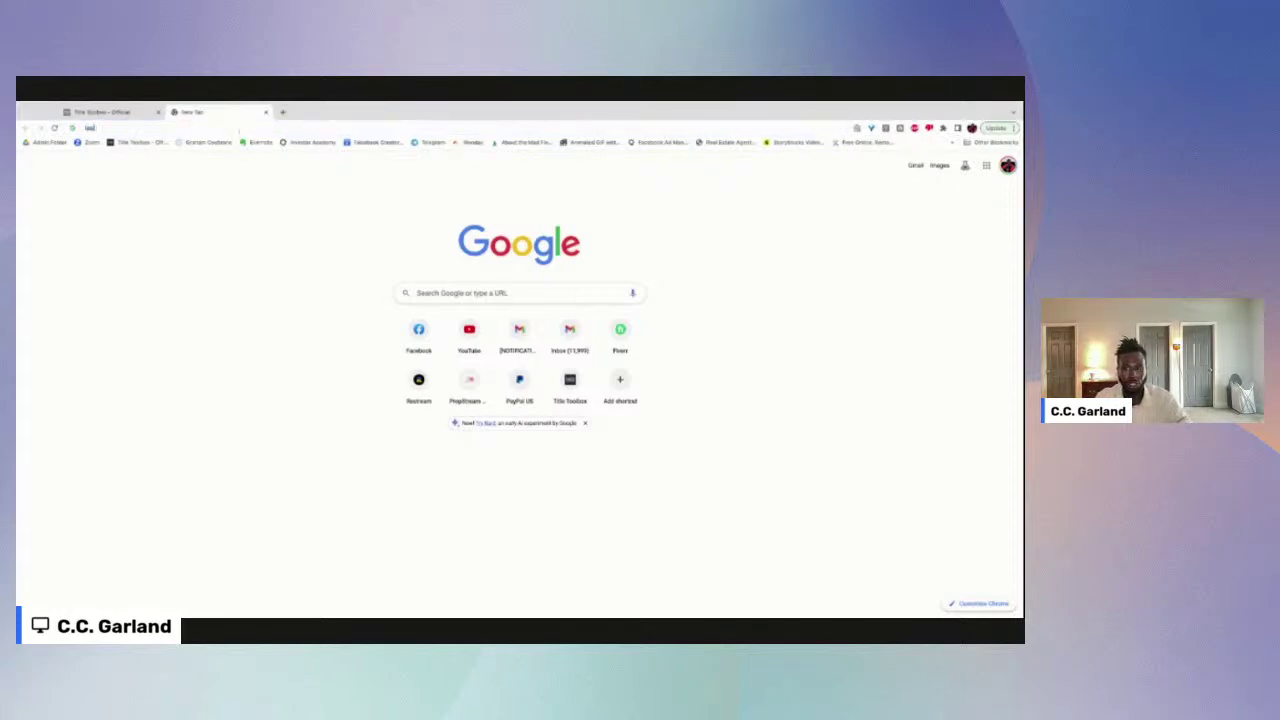
{"action": "type", "text": " vegas"}
{"action": "key", "text": "Return"}
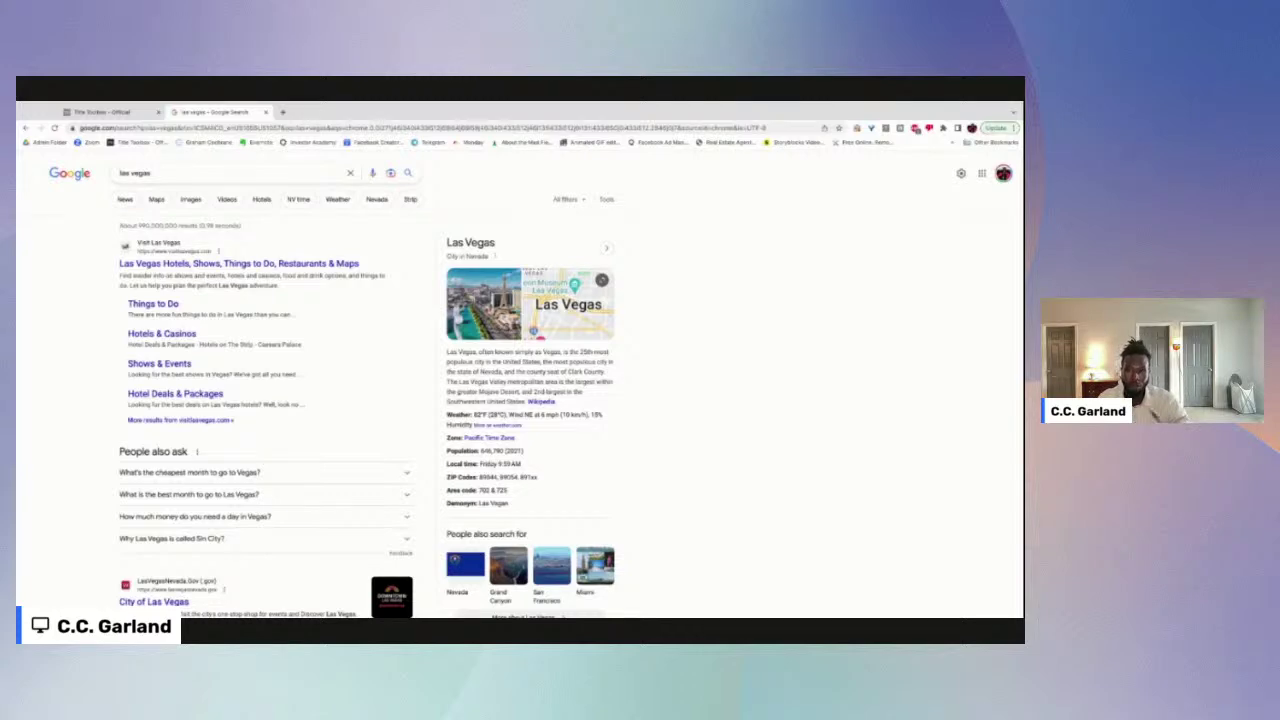
{"action": "left_click", "coordinate": [200, 170]}
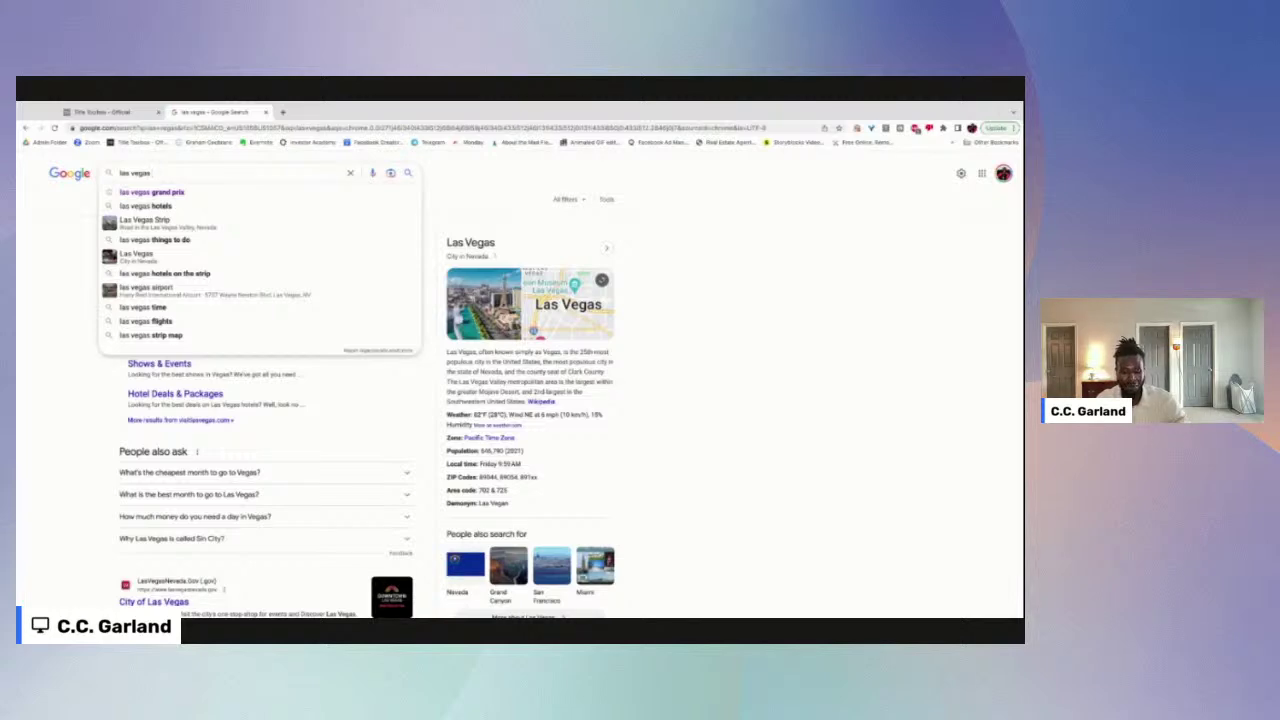
{"action": "type", "text": "msa"}
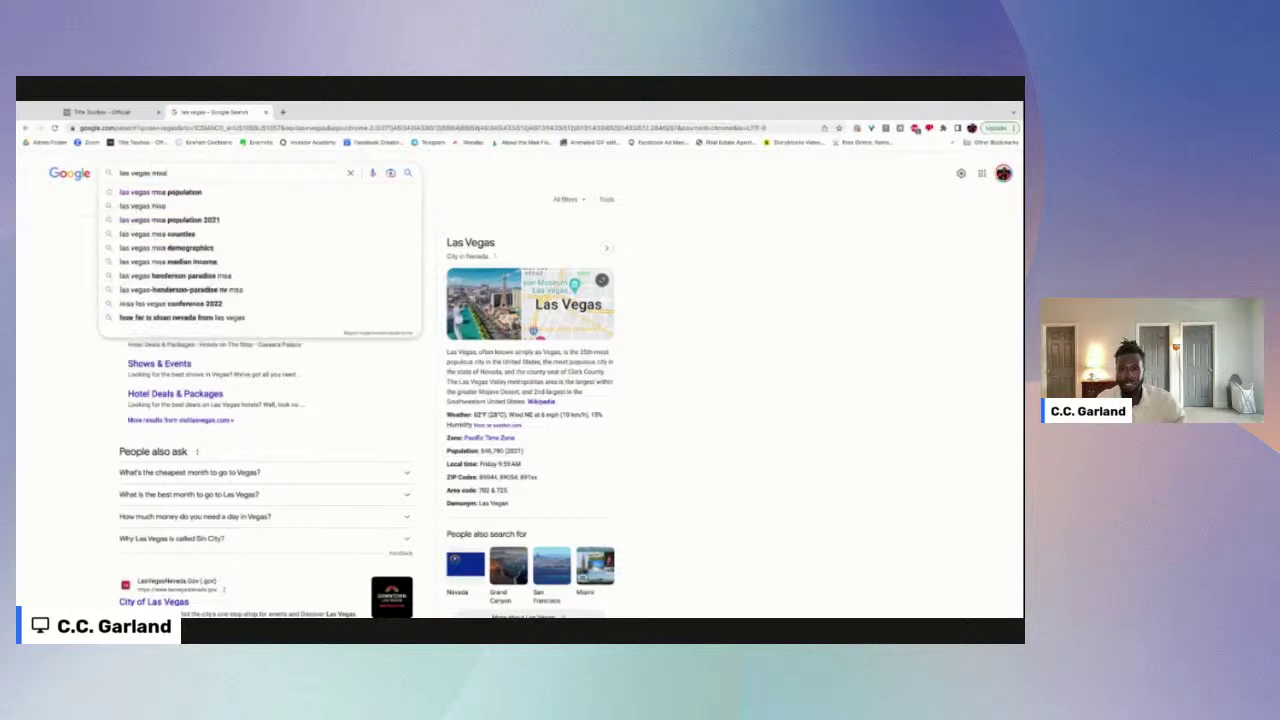
{"action": "key", "text": "Return"}
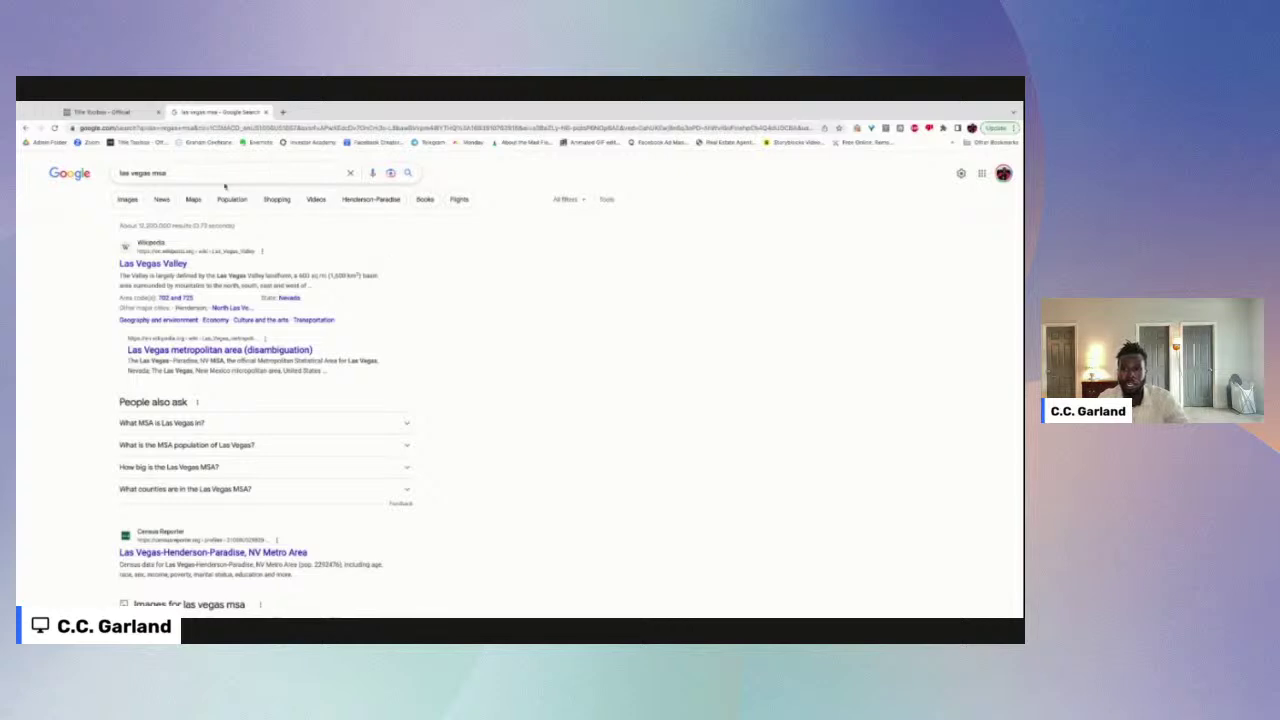
Step: Open Wikipedia's Las Vegas metropolitan area (disambiguation) result and view the Las Vegas-Paradise, NV MSA article in a new tab
{"action": "left_click", "coordinate": [236, 351]}
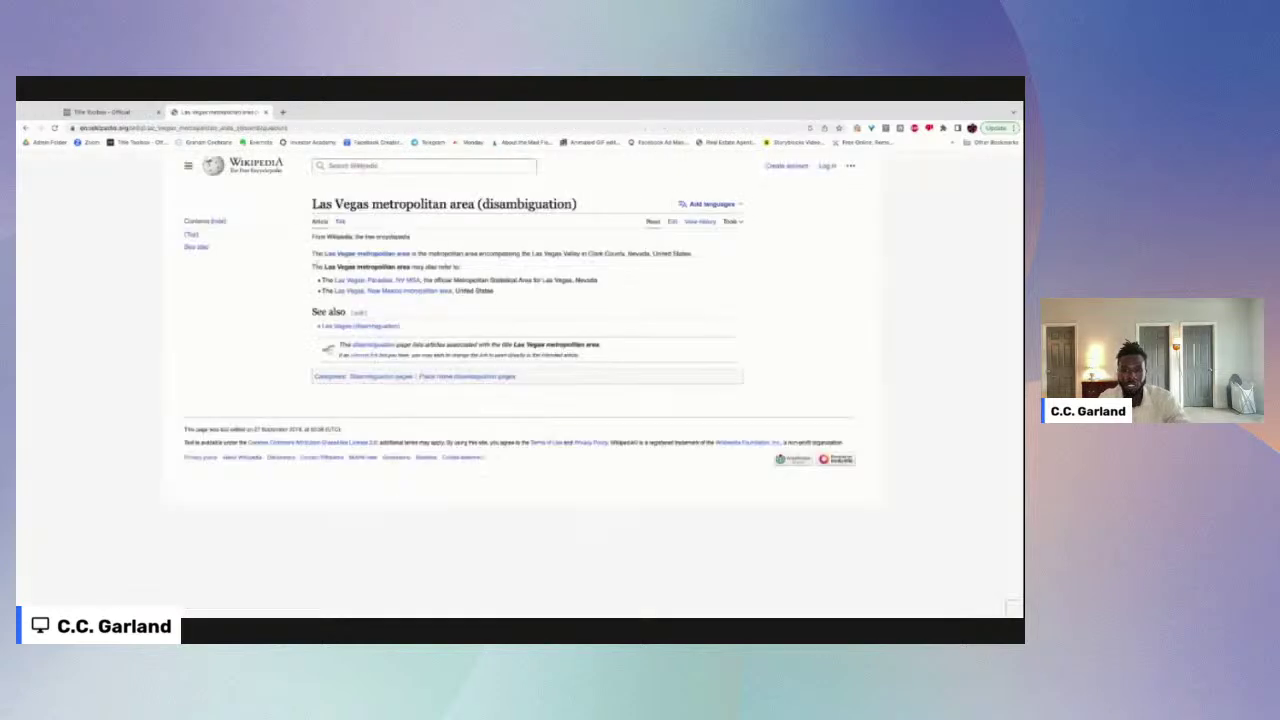
{"action": "middle_click", "coordinate": [362, 284]}
{"action": "key", "text": "ctrl+Tab"}
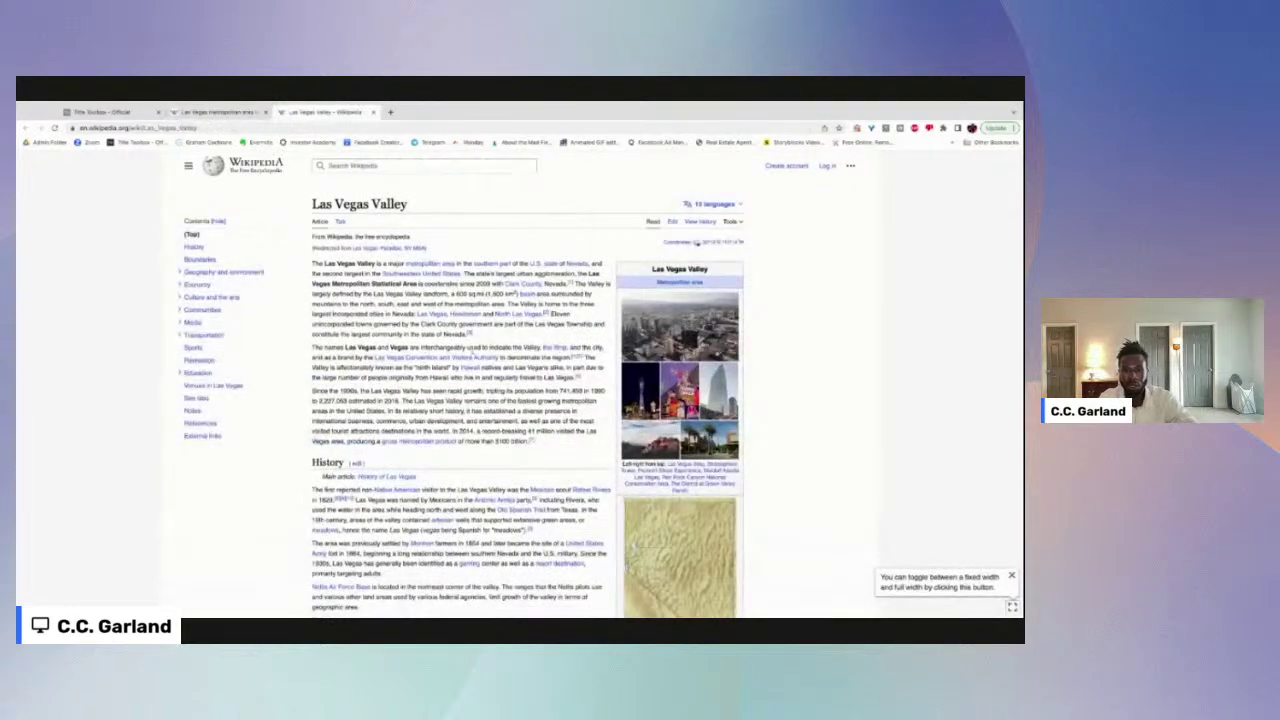
Step: Look through the Las Vegas Valley article for mentions of "county" and "Clark", from the introduction to Geography and environment
{"action": "scroll", "coordinate": [697, 243], "scroll_direction": "down", "scroll_amount": 5}
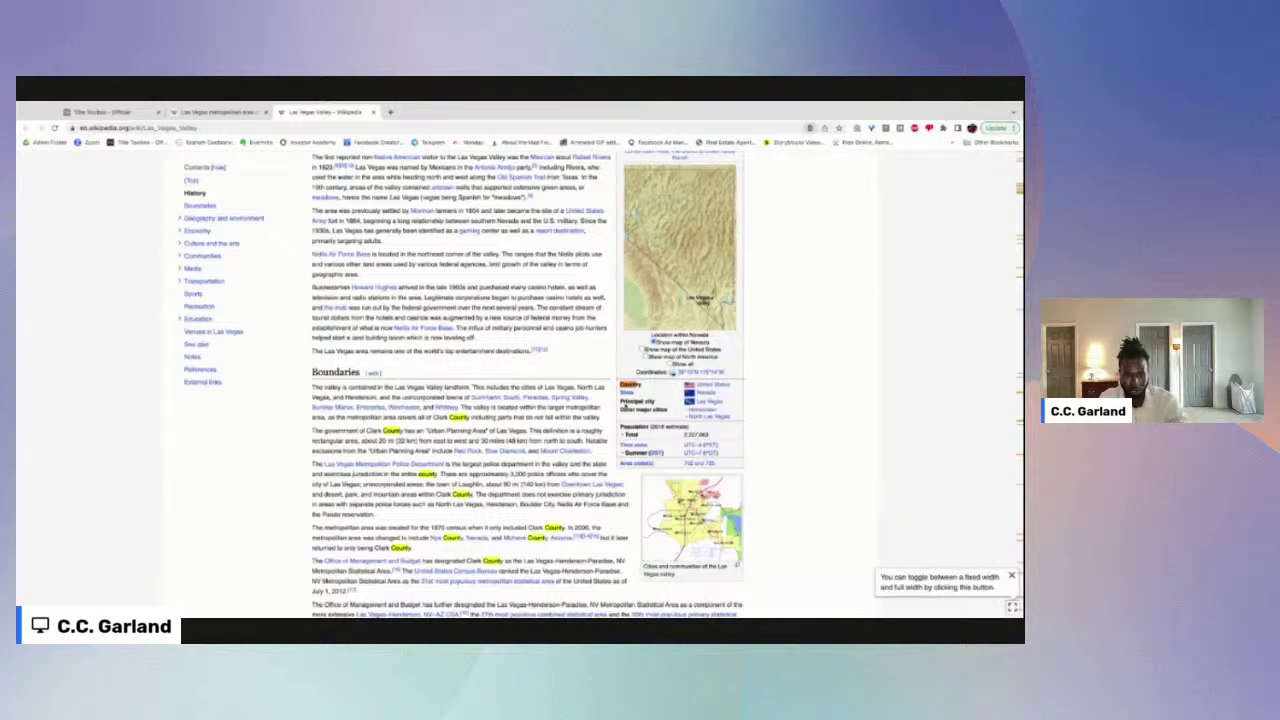
{"action": "scroll", "coordinate": [648, 400], "scroll_direction": "down", "scroll_amount": 7}
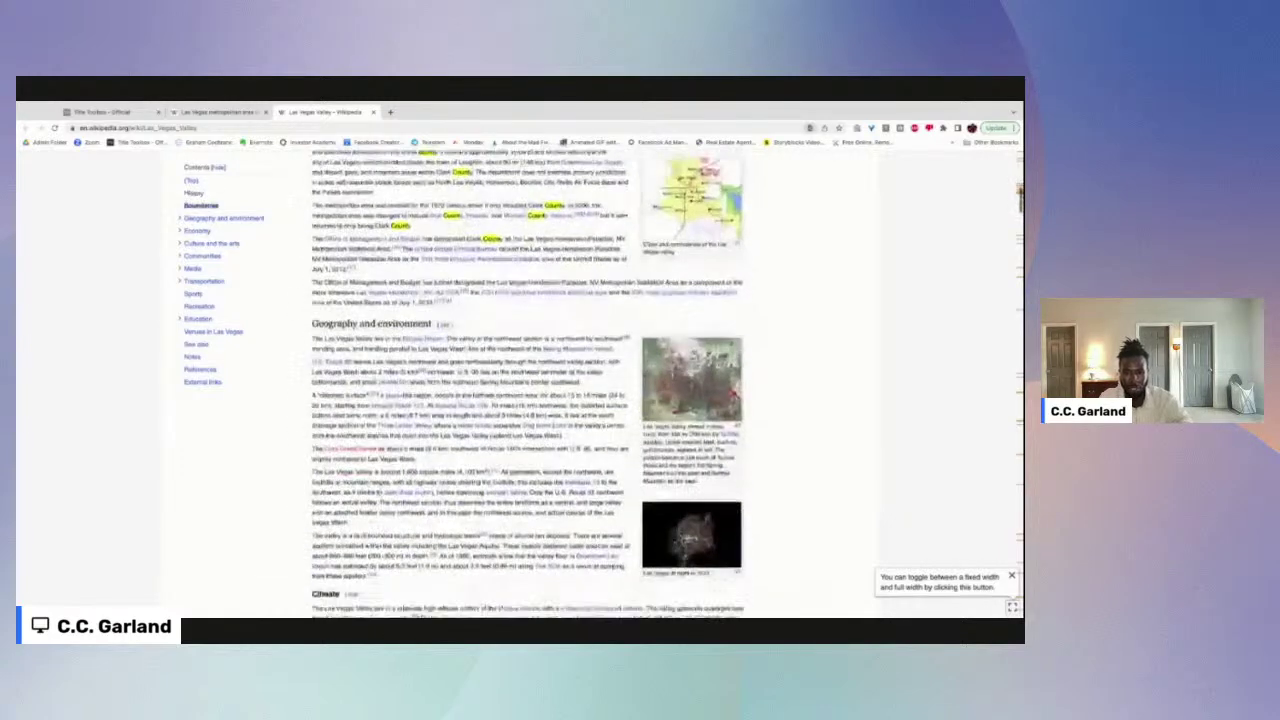
{"action": "scroll", "coordinate": [527, 380], "scroll_direction": "down", "scroll_amount": 2}
{"action": "scroll", "coordinate": [527, 380], "scroll_direction": "up", "scroll_amount": 8}
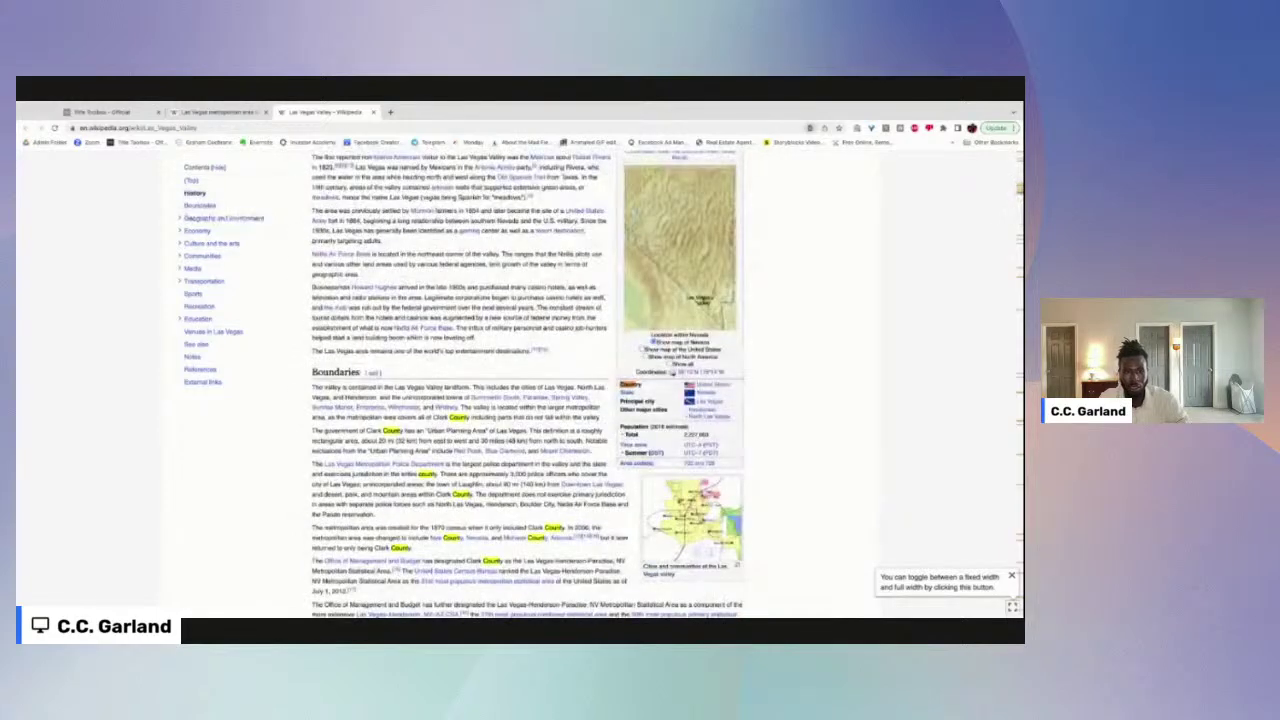
{"action": "scroll", "coordinate": [520, 294], "scroll_direction": "up", "scroll_amount": 5}
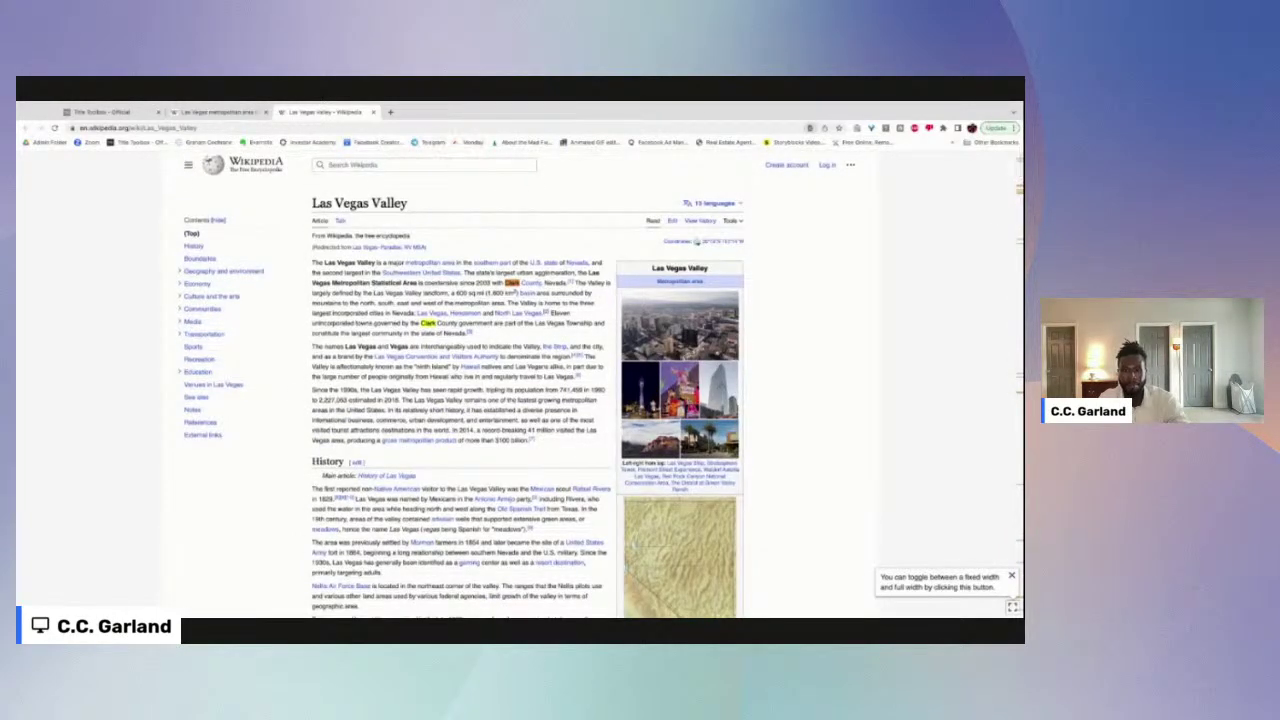
Step: Open the linked Clark County, Nevada article in a new tab and highlight the Las Vegas Census County Divisions' population figure
{"action": "left_click", "coordinate": [522, 284], "text": "super"}
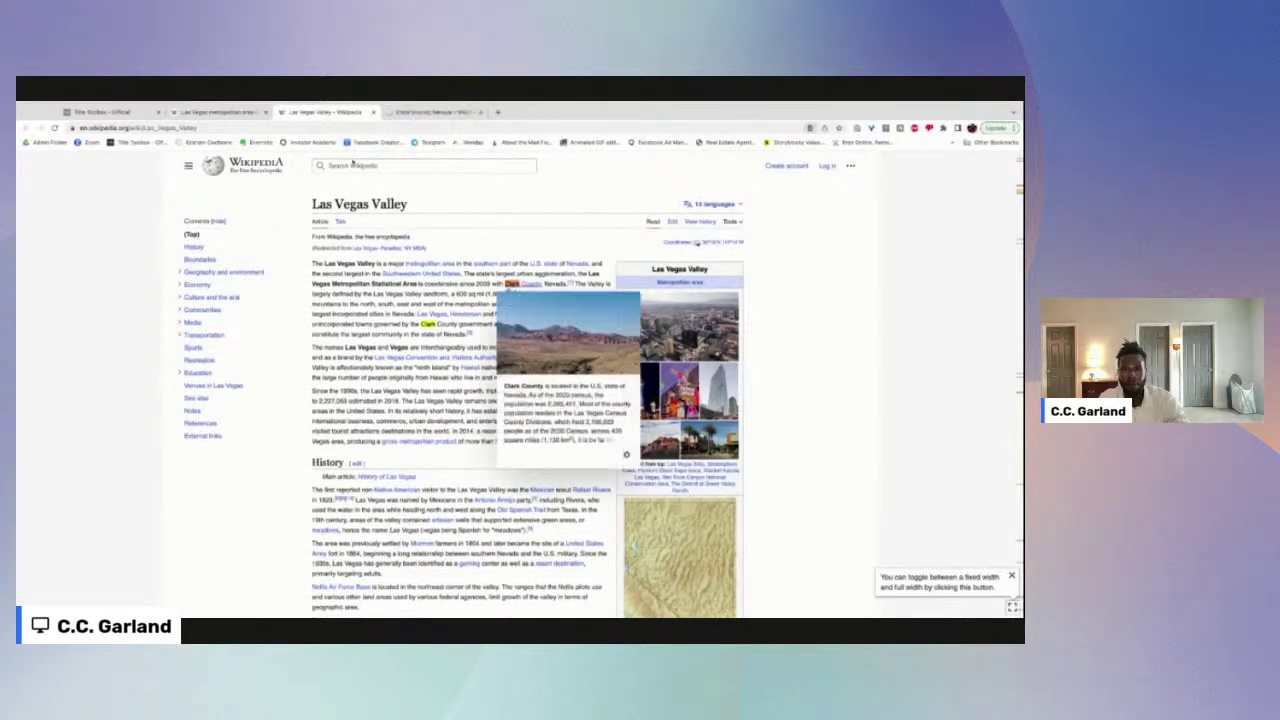
{"action": "left_click", "coordinate": [447, 113]}
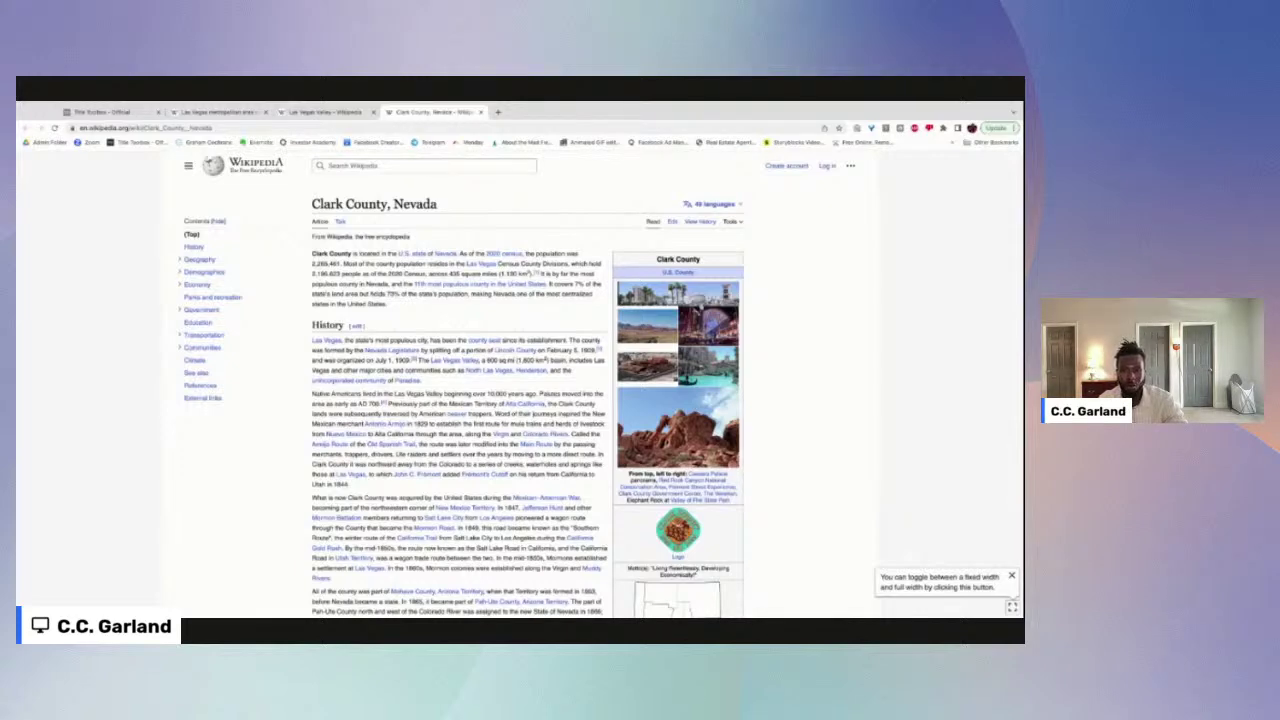
{"action": "left_click_drag", "start_coordinate": [312, 274], "coordinate": [341, 274]}
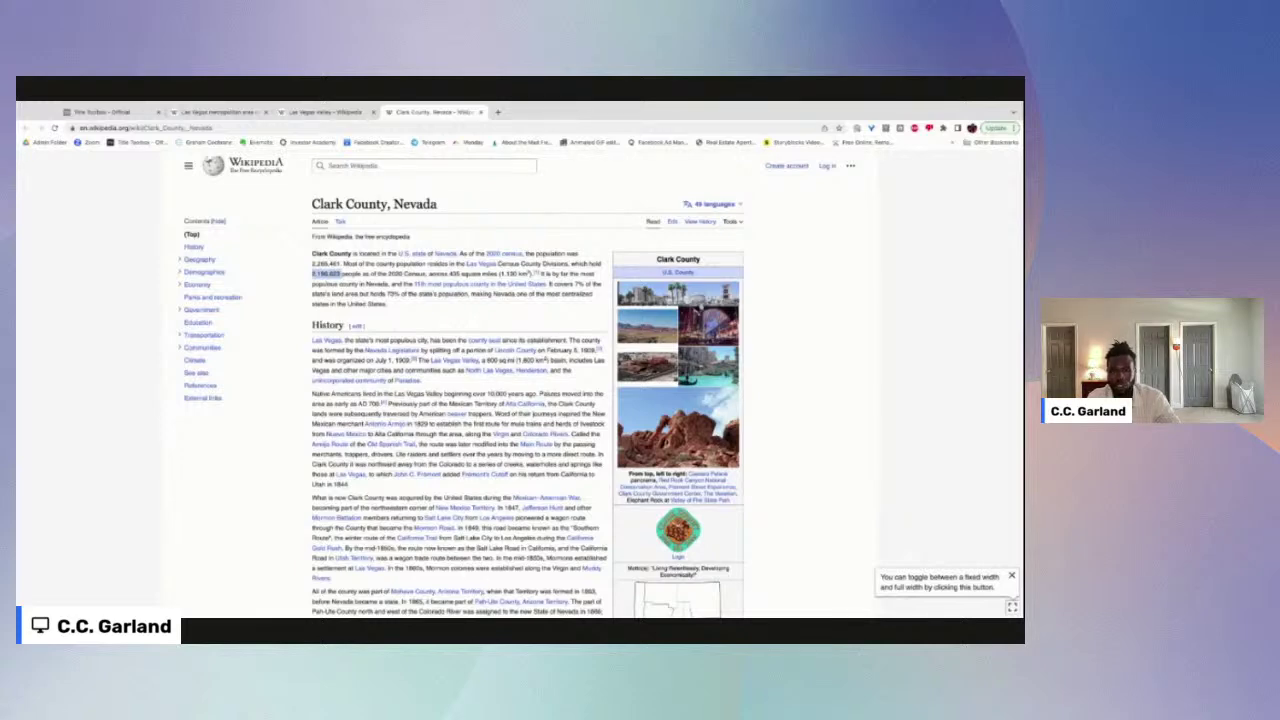
{"action": "left_click", "coordinate": [470, 226]}
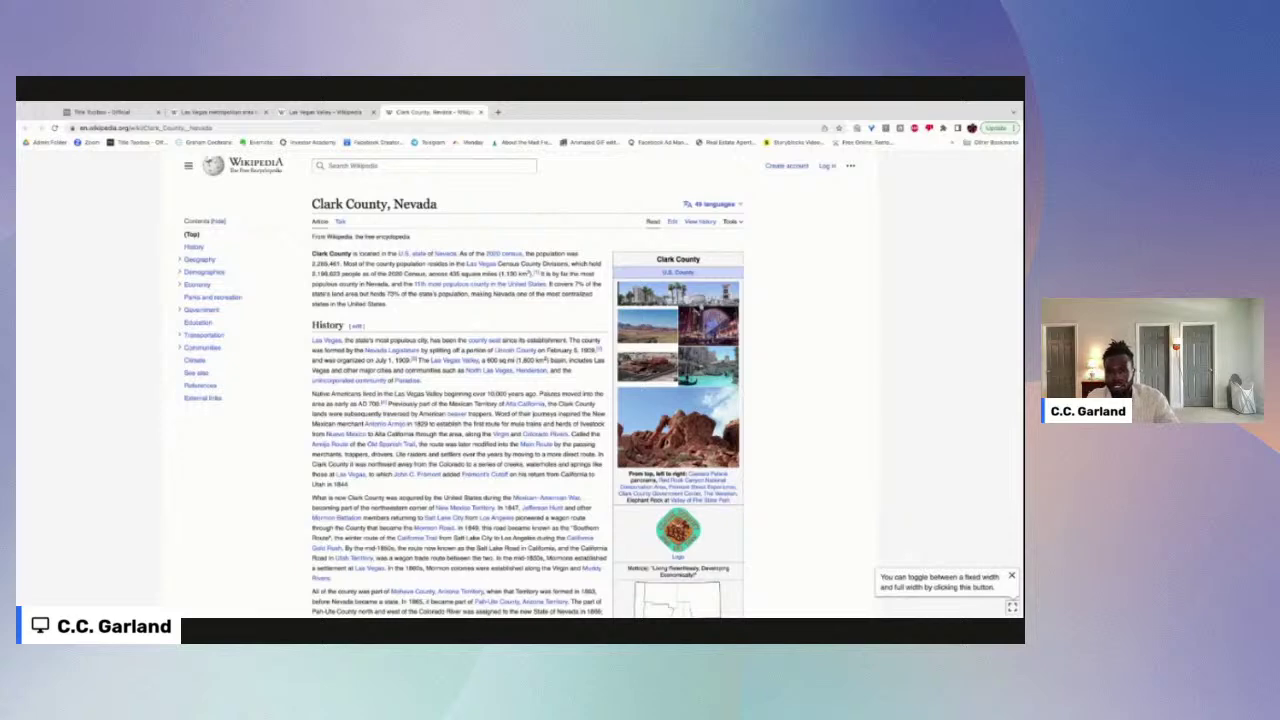
Step: Return to the Las Vegas Valley article and clear its in-page search highlights
{"action": "key", "text": "ctrl+shift+Tab"}
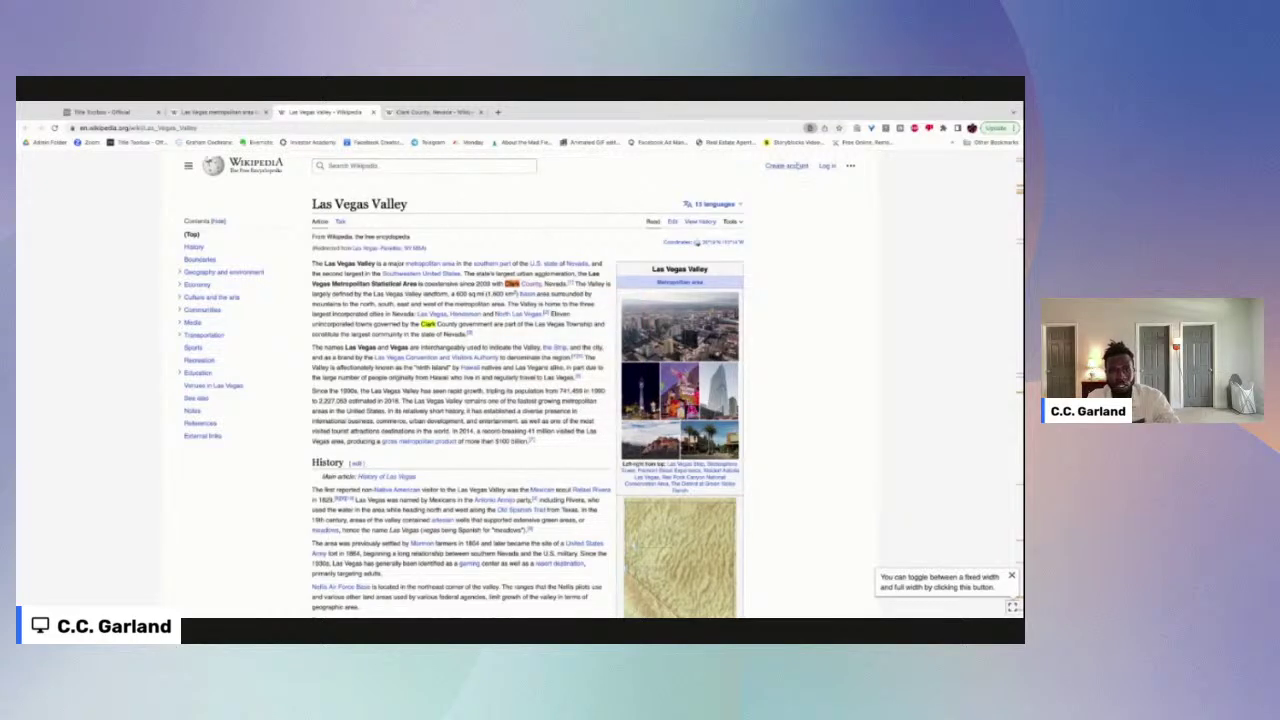
{"action": "key", "text": "Escape"}
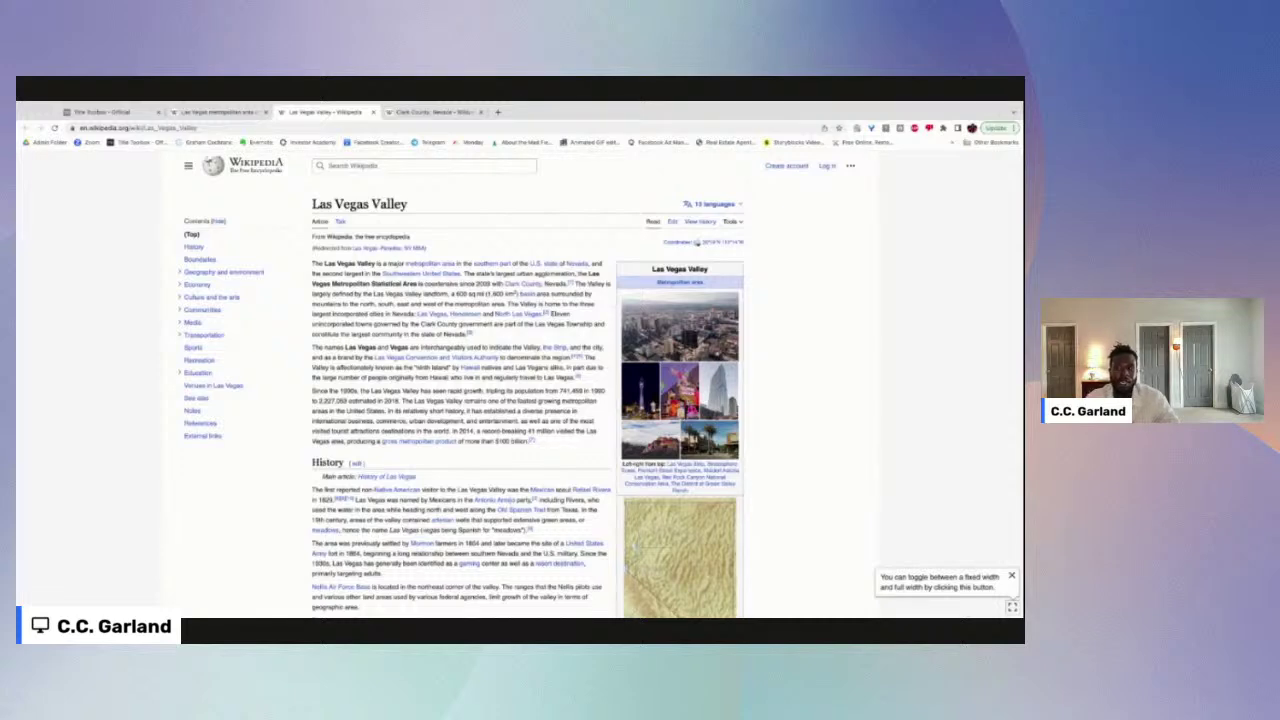
{"action": "scroll", "coordinate": [600, 400], "scroll_direction": "down", "scroll_amount": 1}
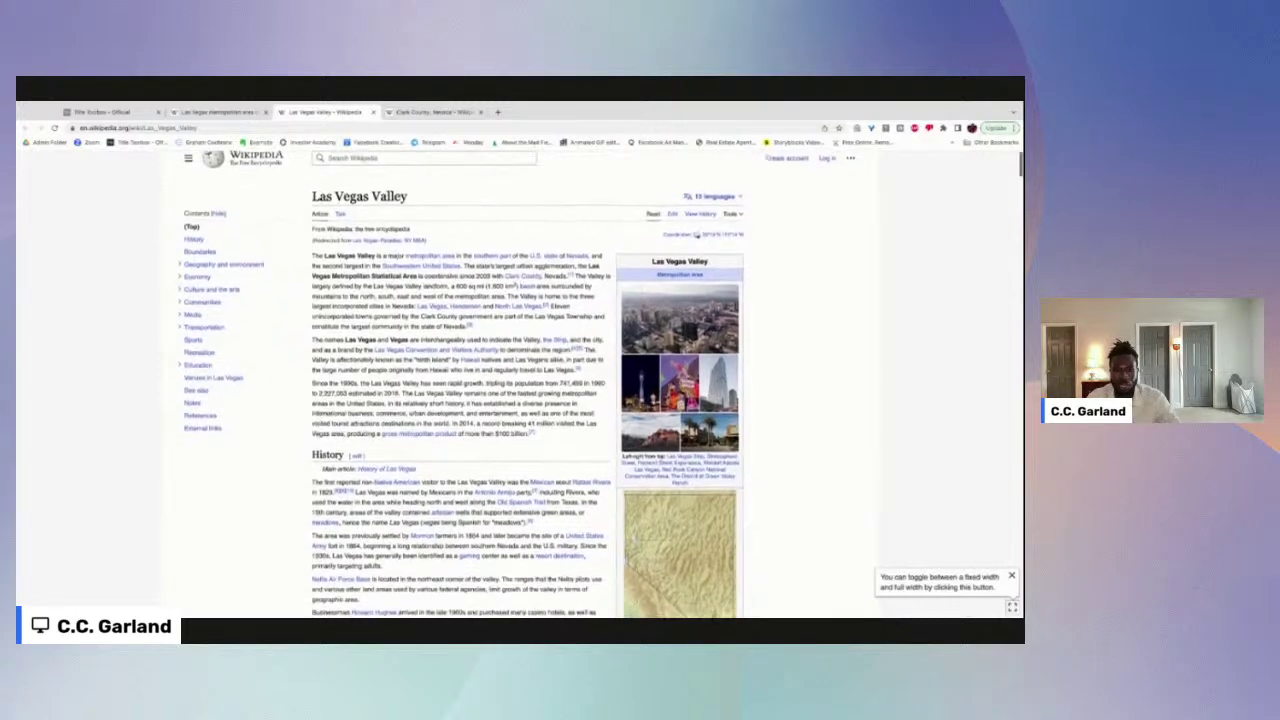
{"action": "scroll", "coordinate": [600, 400], "scroll_direction": "up", "scroll_amount": 1}
{"action": "scroll", "coordinate": [600, 400], "scroll_direction": "down", "scroll_amount": 1}
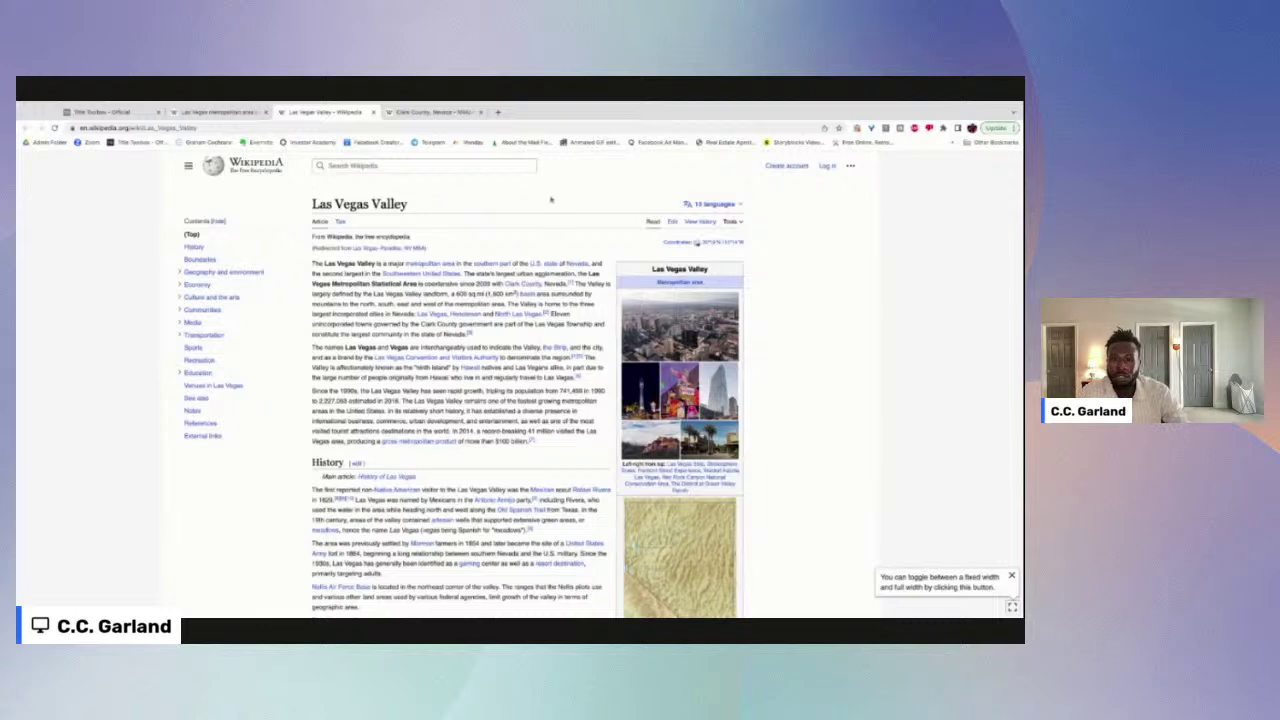
Step: Go back to the Las Vegas metropolitan area disambiguation page and open the Las Vegas-Paradise, NV MSA article in that same tab
{"action": "left_click", "coordinate": [395, 113]}
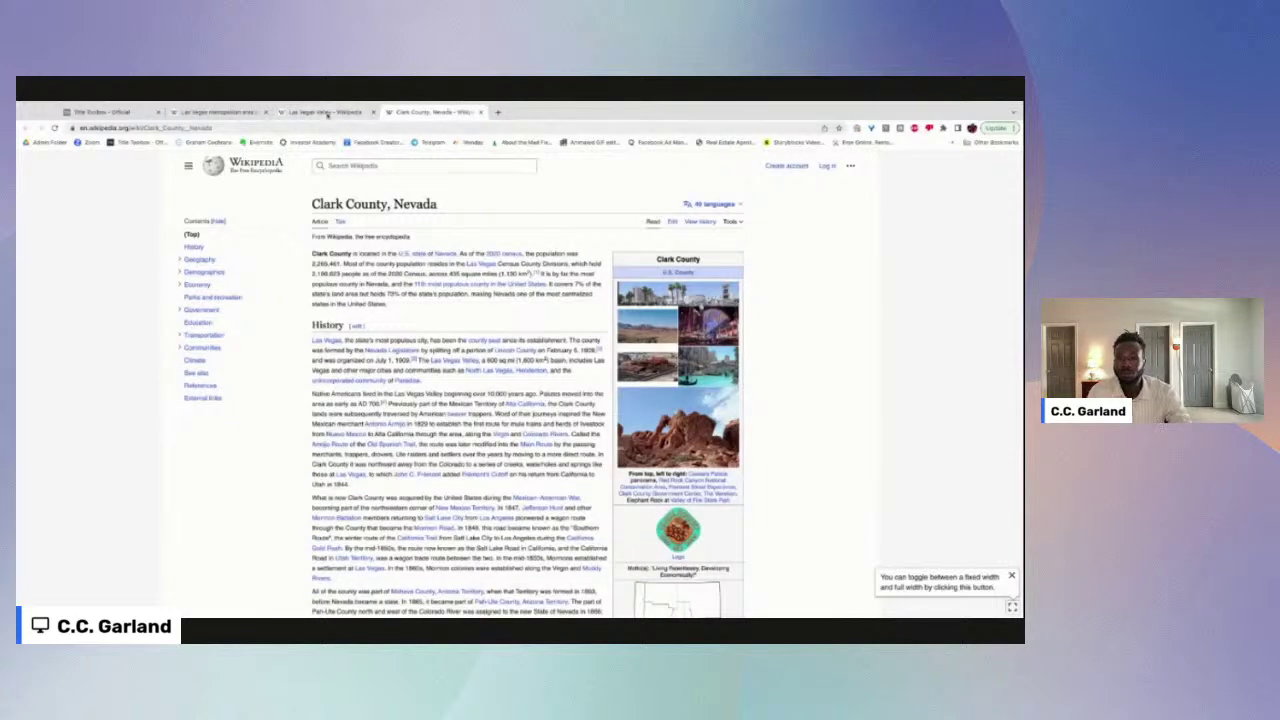
{"action": "left_click", "coordinate": [325, 113]}
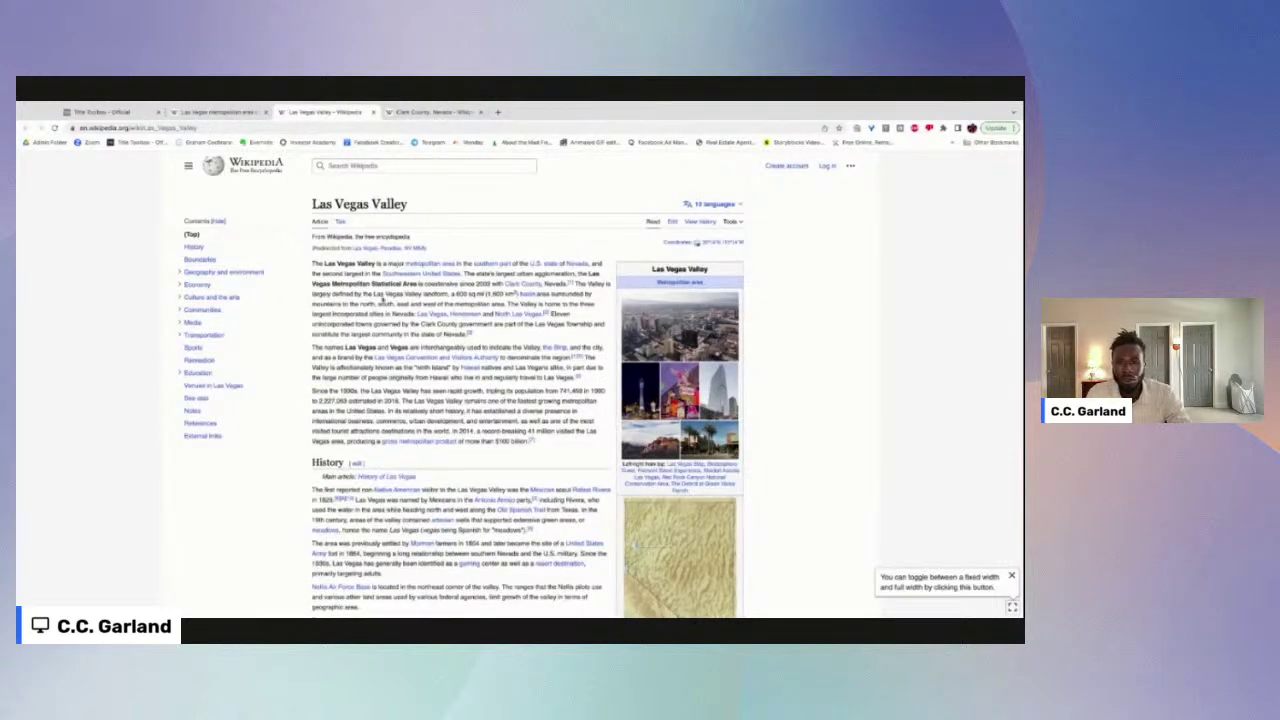
{"action": "left_click", "coordinate": [200, 113]}
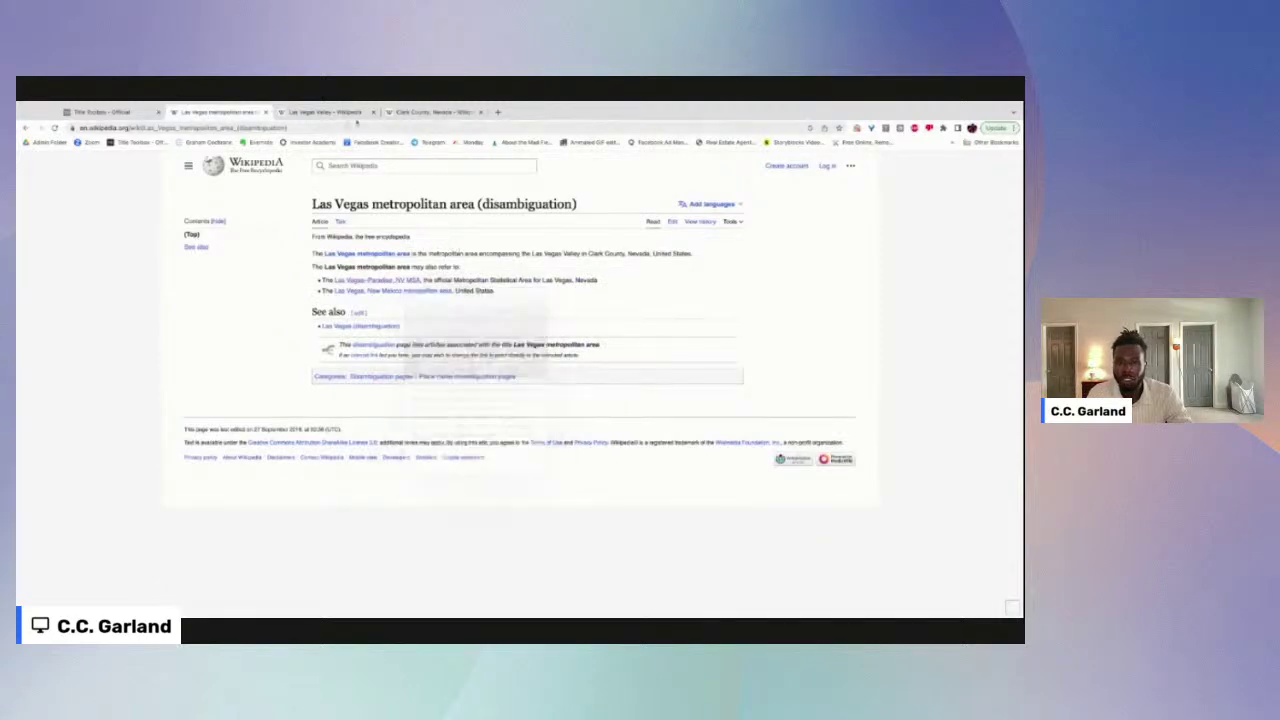
{"action": "mouse_move", "coordinate": [396, 284]}
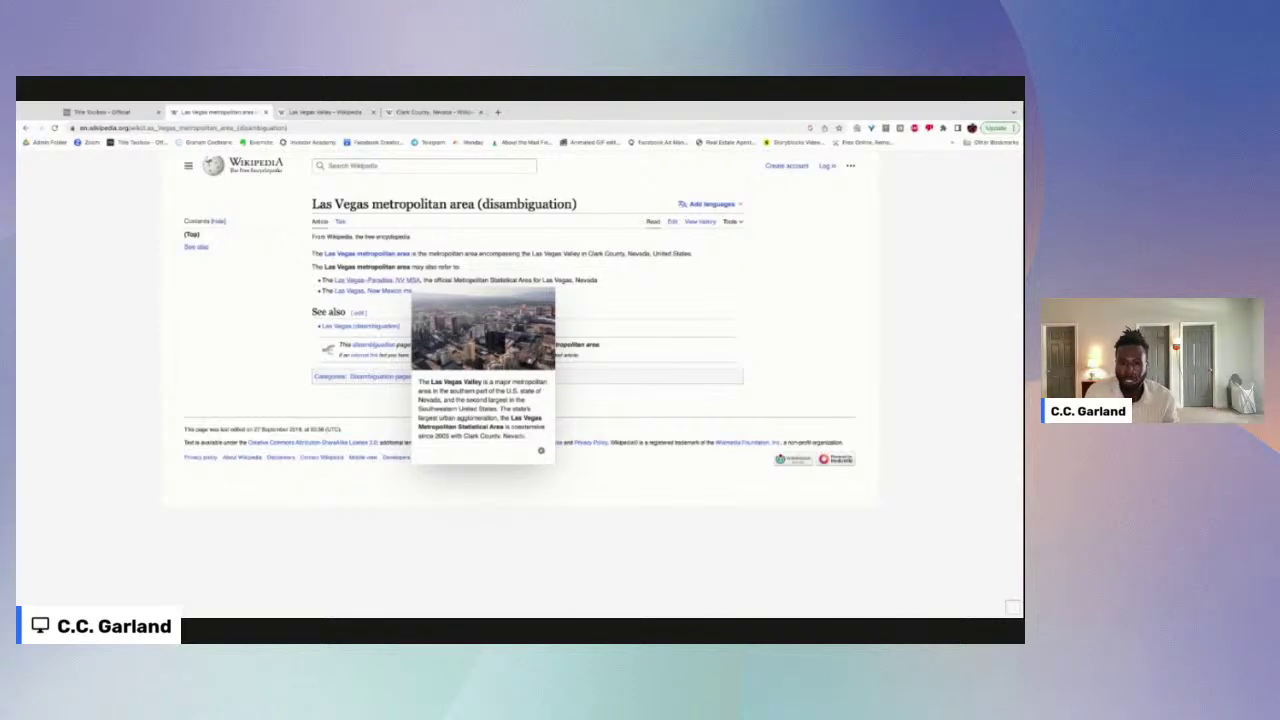
{"action": "left_click", "coordinate": [497, 300]}
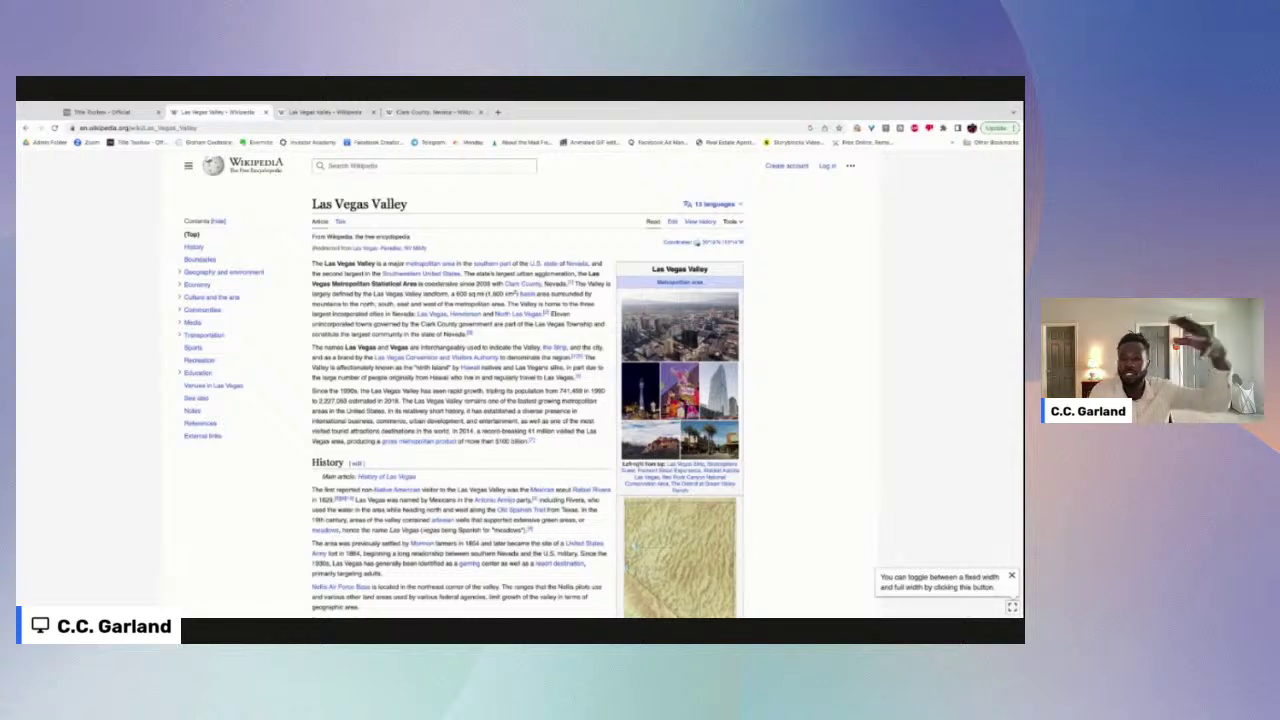
Step: Search the article's text for "Clark" and skim from the introduction through the History section
{"action": "type", "text": "Clark"}
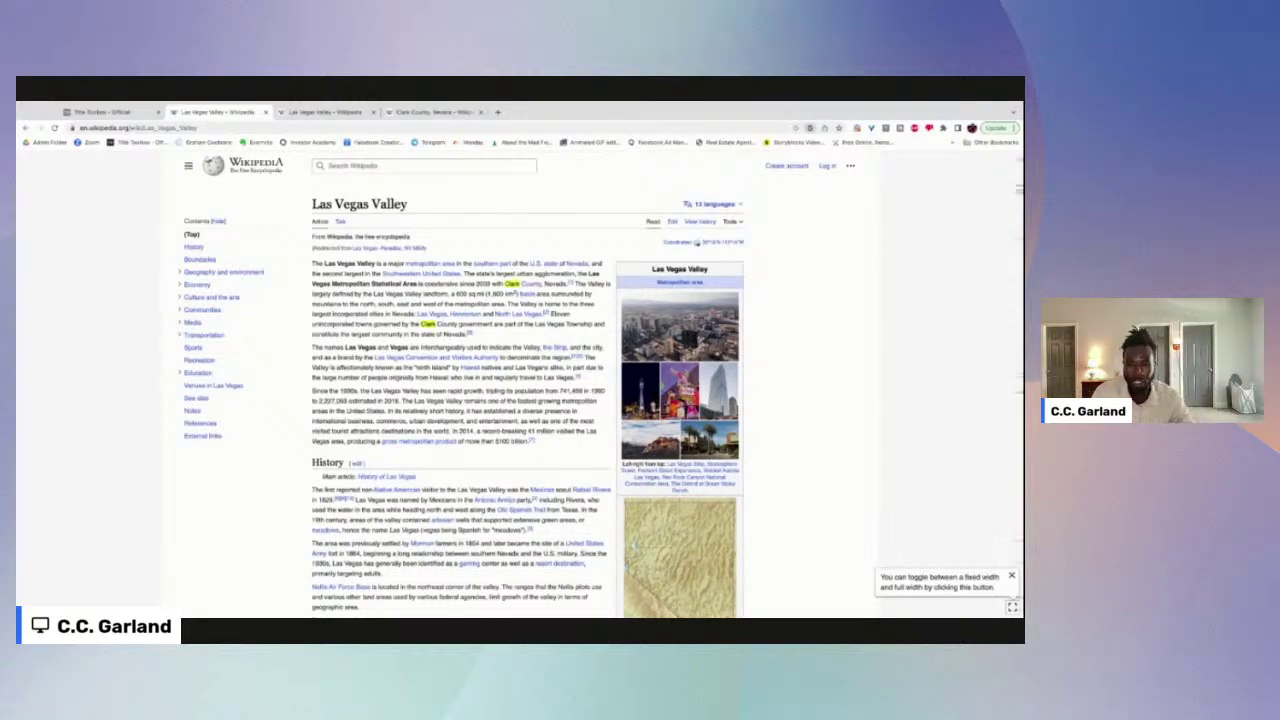
{"action": "key", "text": "ctrl+a"}
{"action": "type", "text": "con"}
{"action": "key", "text": "BackSpace"}
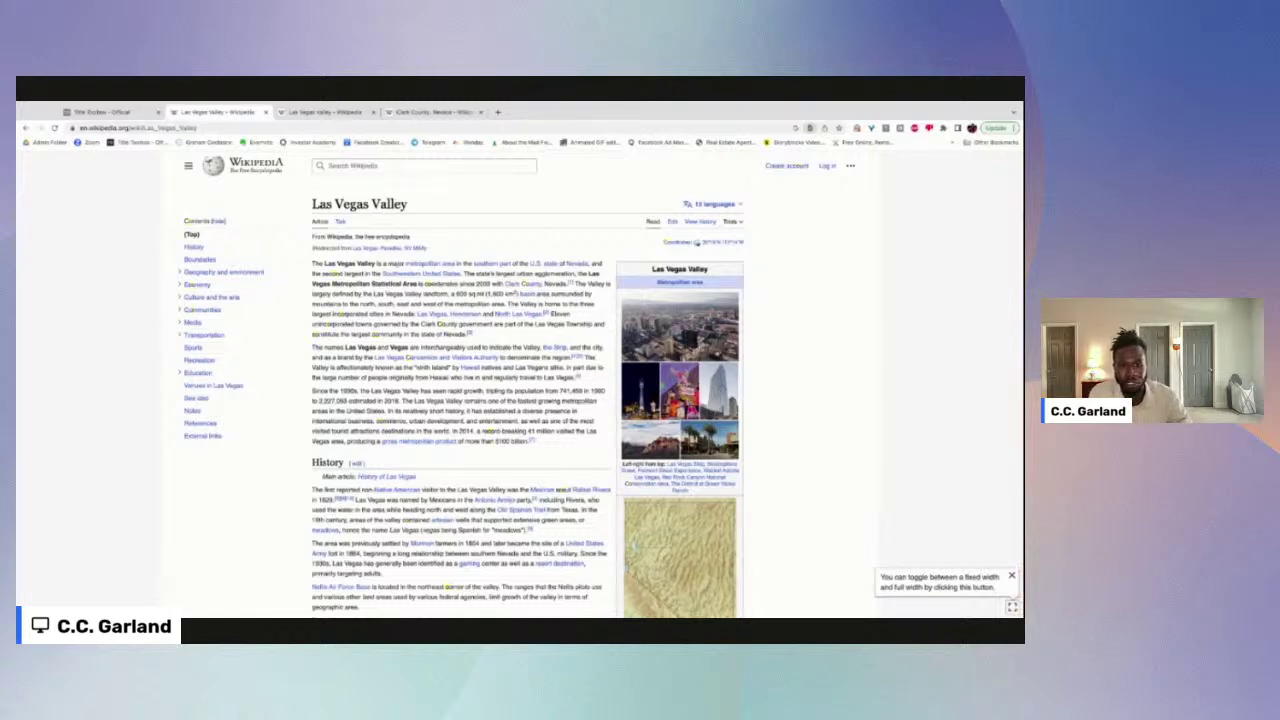
{"action": "scroll", "coordinate": [600, 385], "scroll_direction": "down", "scroll_amount": 2}
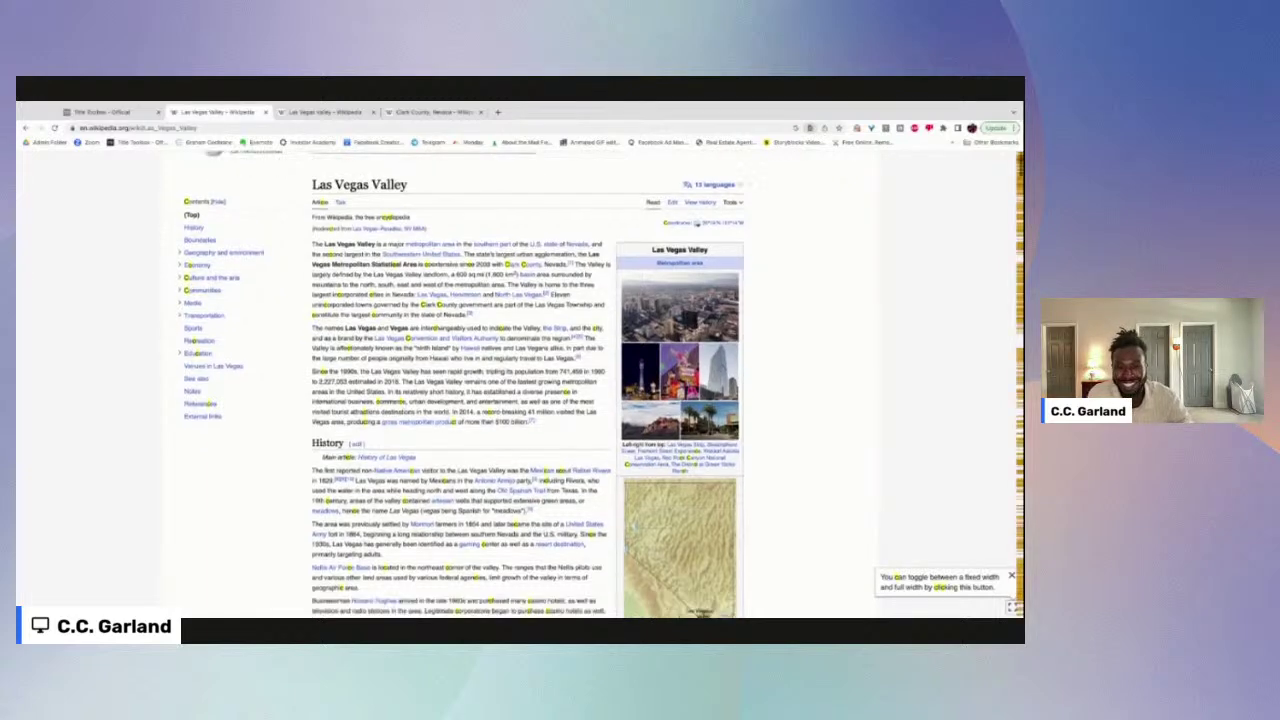
{"action": "scroll", "coordinate": [600, 385], "scroll_direction": "down", "scroll_amount": 3}
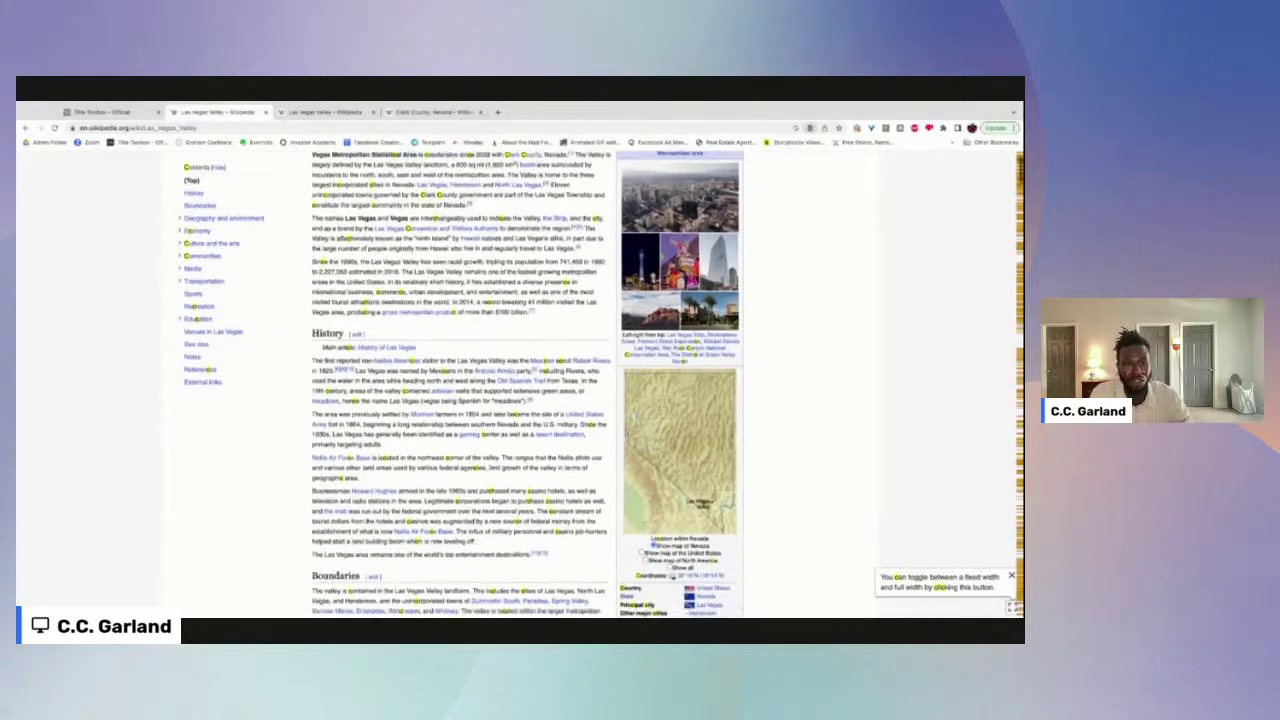
Step: Search the article's text for "county", go through the matches, and skim from Economy to Culture and the arts
{"action": "type", "text": "county"}
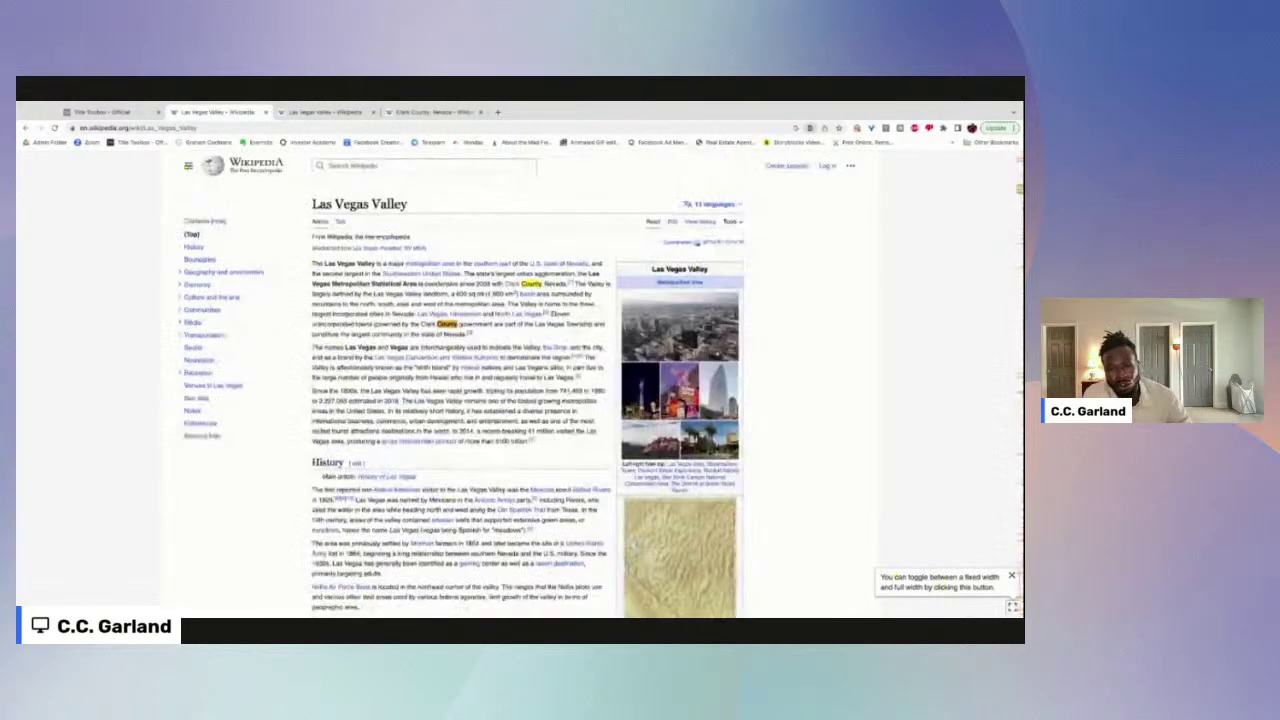
{"action": "key", "text": "Return"}
{"action": "key", "text": "Return"}
{"action": "key", "text": "Return"}
{"action": "key", "text": "Return"}
{"action": "key", "text": "Return"}
{"action": "key", "text": "Return"}
{"action": "key", "text": "Return"}
{"action": "key", "text": "Return"}
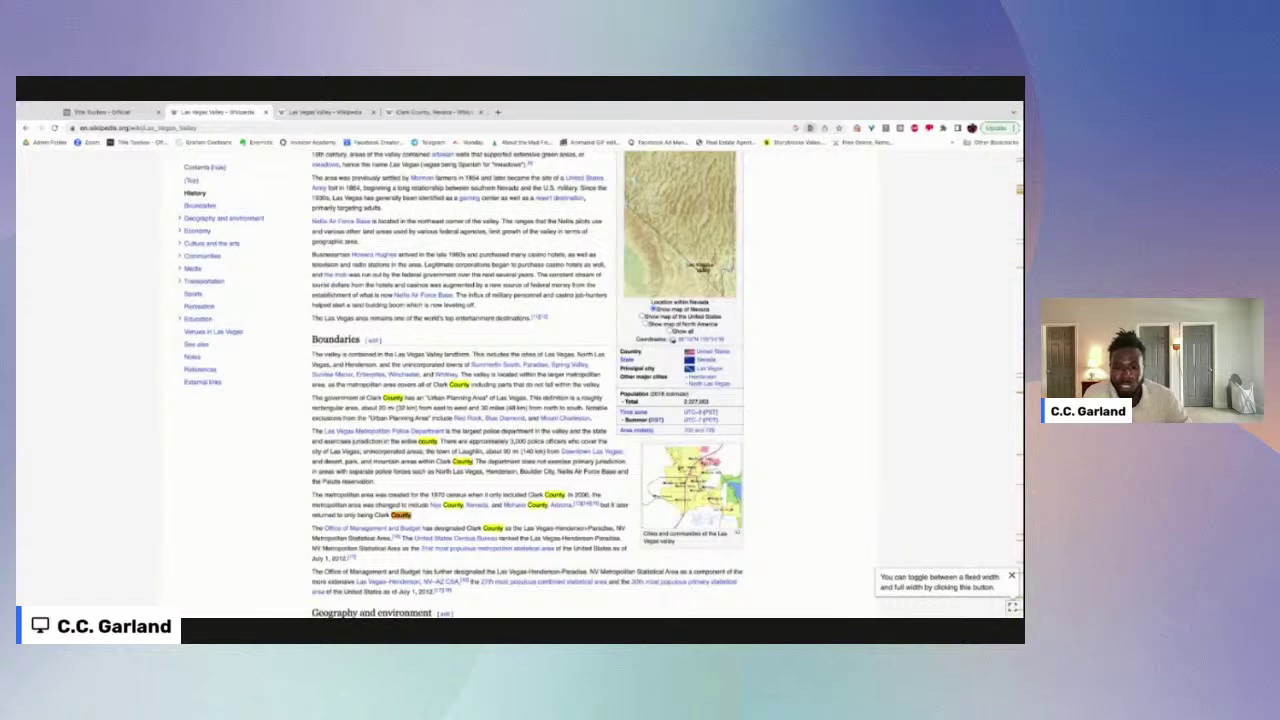
{"action": "key", "text": "Return"}
{"action": "key", "text": "Return"}
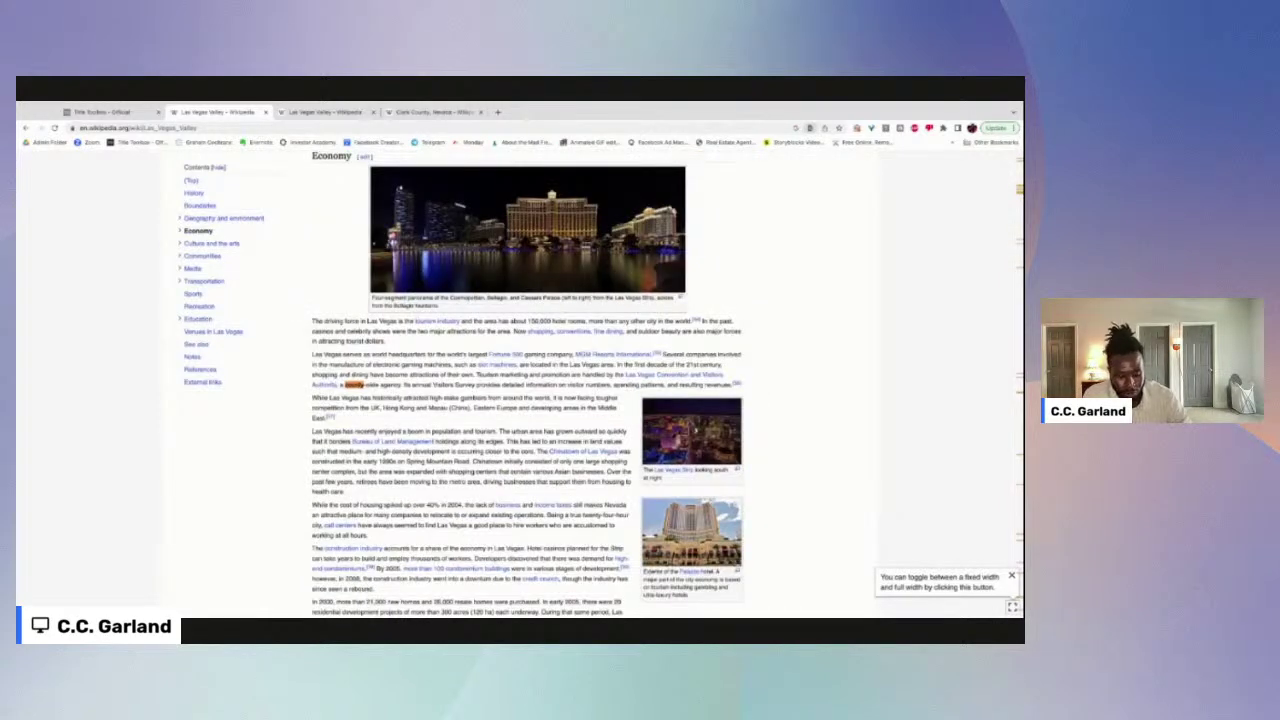
{"action": "scroll", "coordinate": [528, 385], "scroll_direction": "down", "scroll_amount": 5}
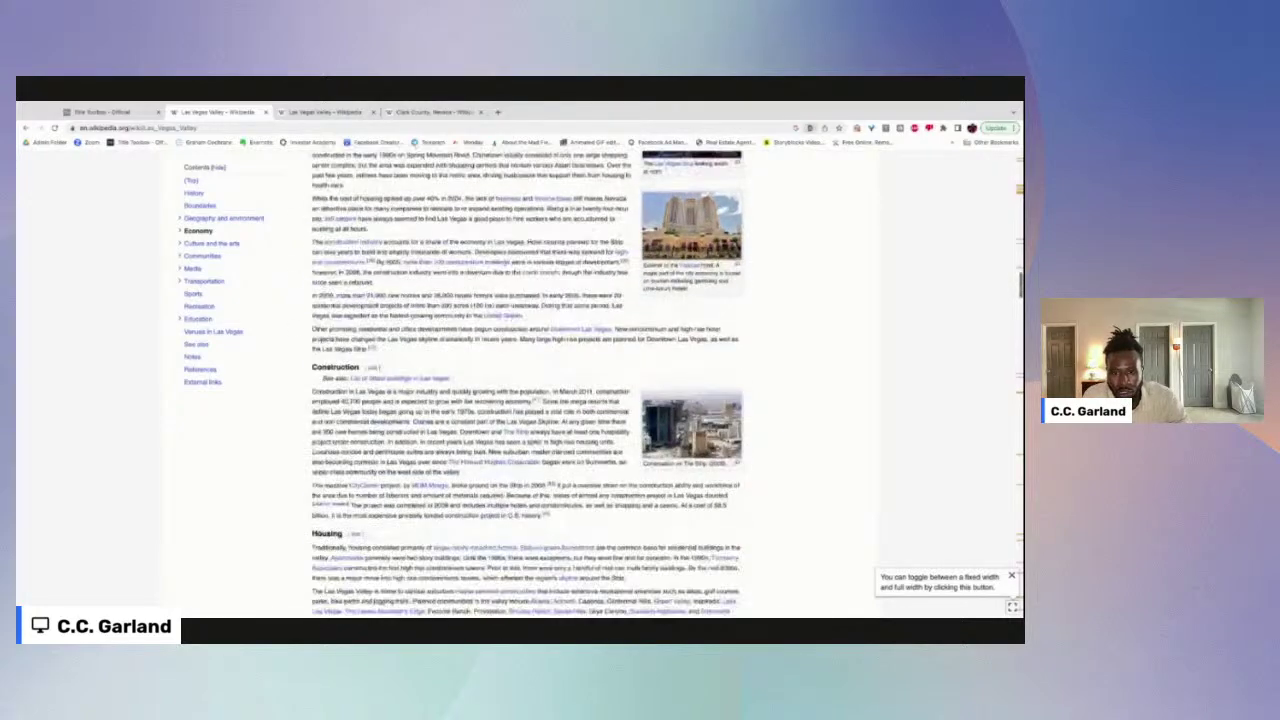
{"action": "scroll", "coordinate": [528, 385], "scroll_direction": "down", "scroll_amount": 5}
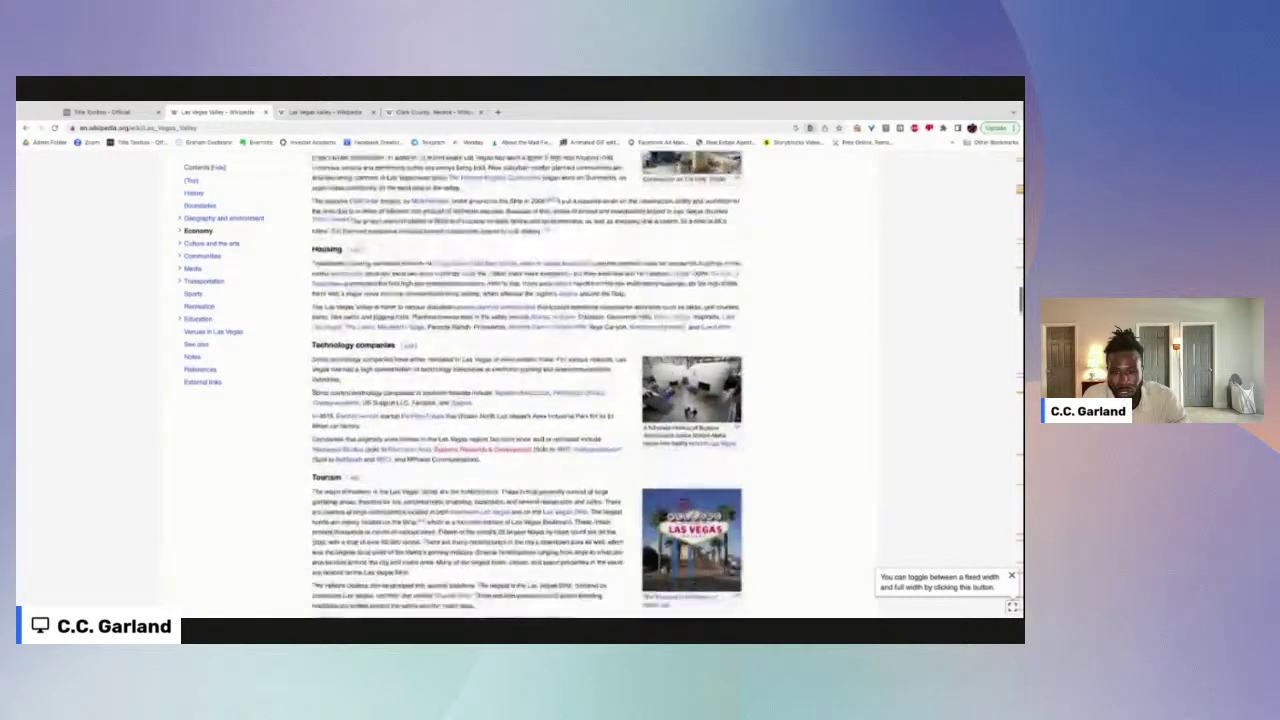
{"action": "scroll", "coordinate": [528, 385], "scroll_direction": "down", "scroll_amount": 5}
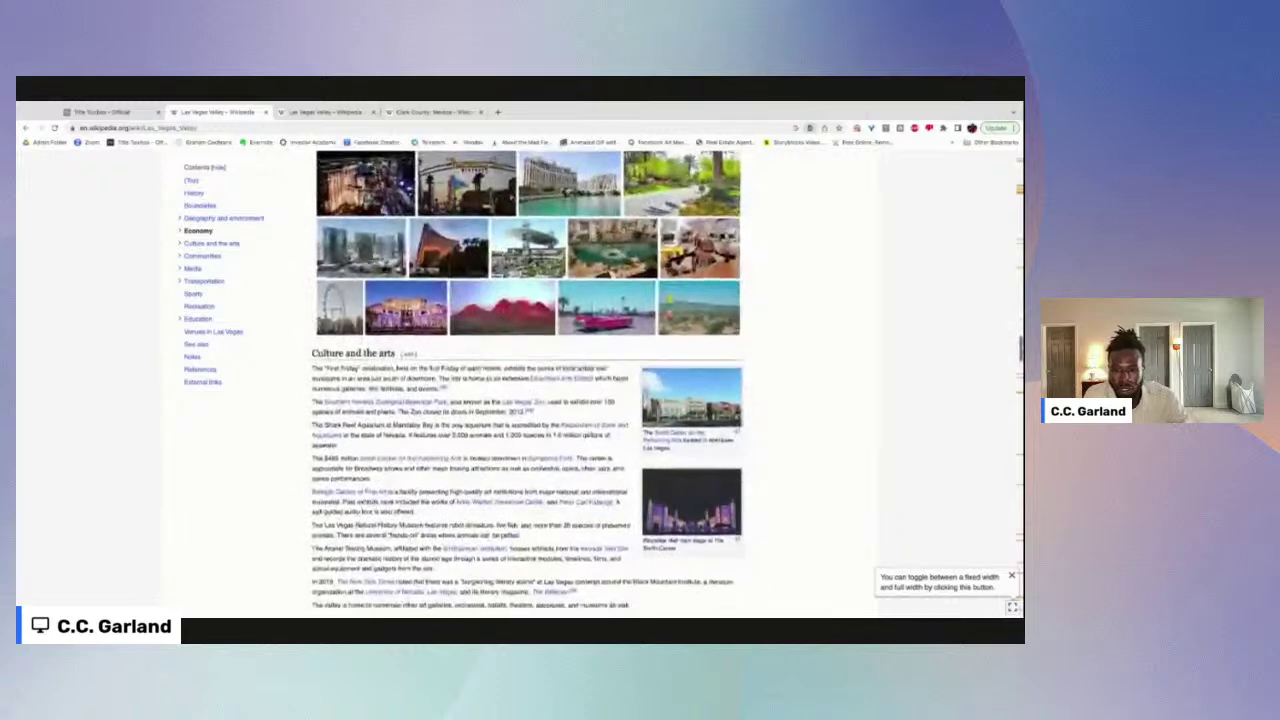
Step: Go through the remaining "county" matches in the article, from Culture and the arts through References and back to the introduction
{"action": "scroll", "coordinate": [436, 436], "scroll_direction": "down", "scroll_amount": 3}
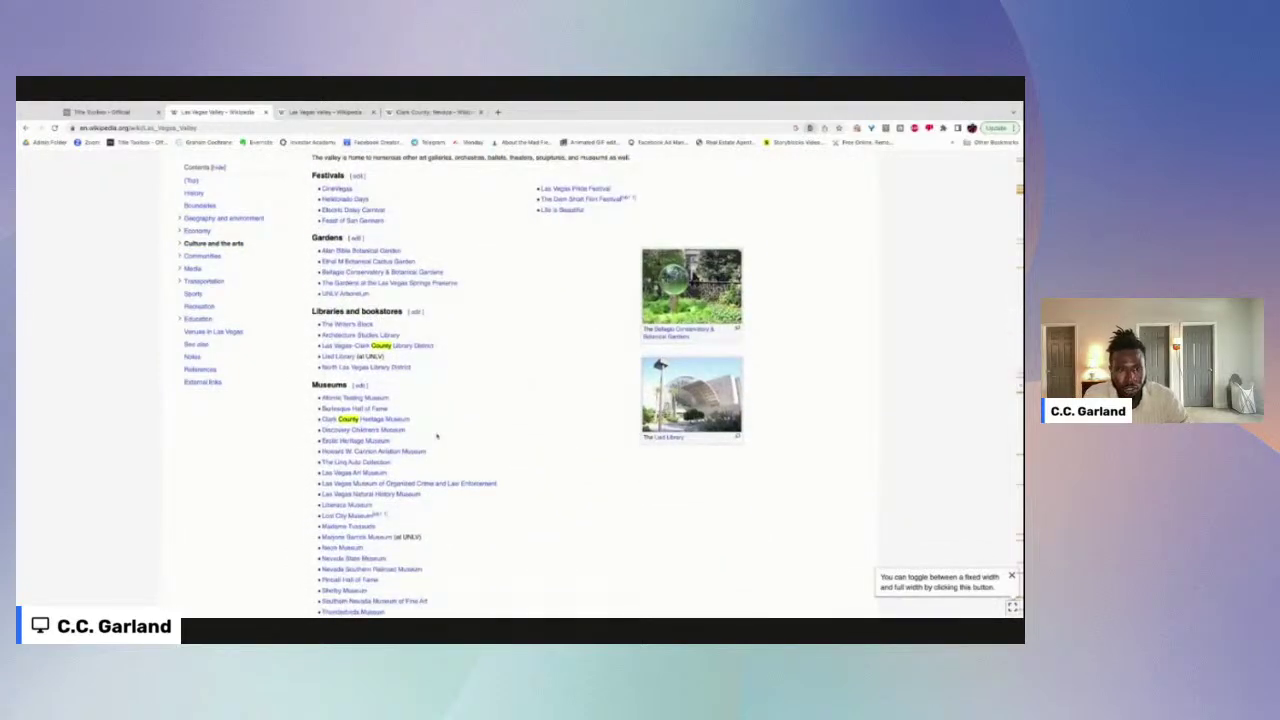
{"action": "key", "text": "Return"}
{"action": "key", "text": "Return"}
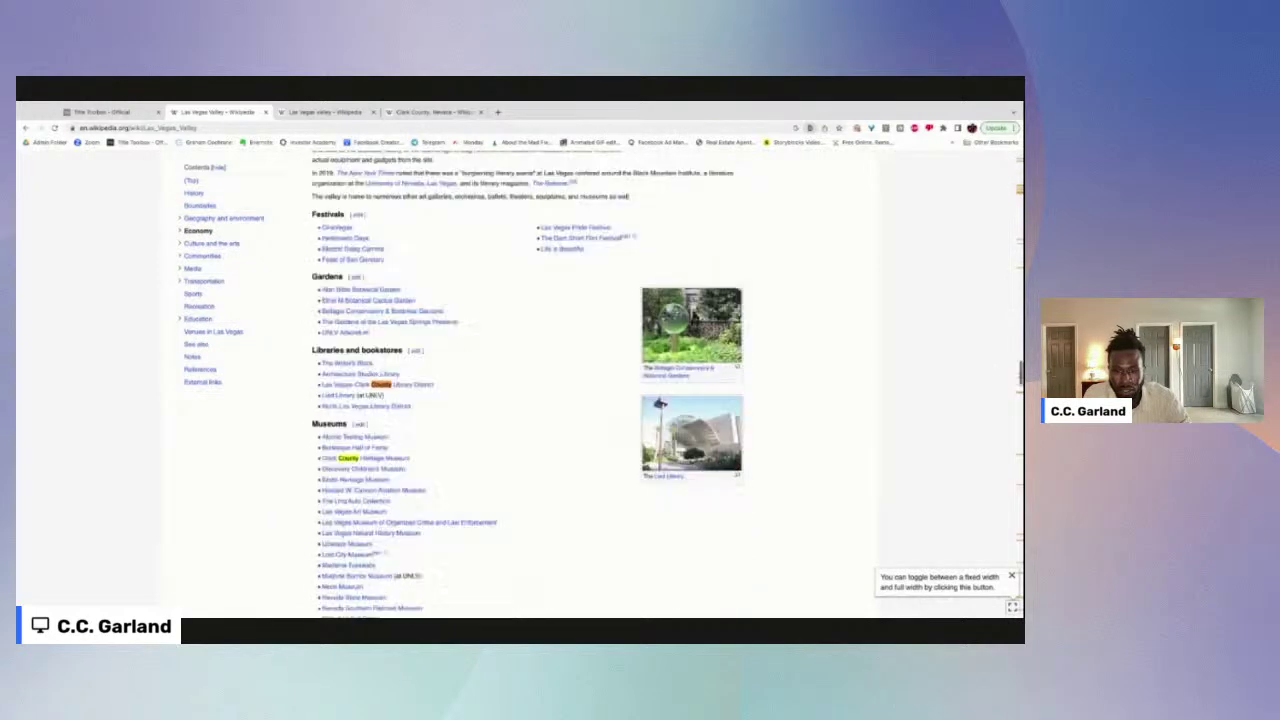
{"action": "key", "text": "Return"}
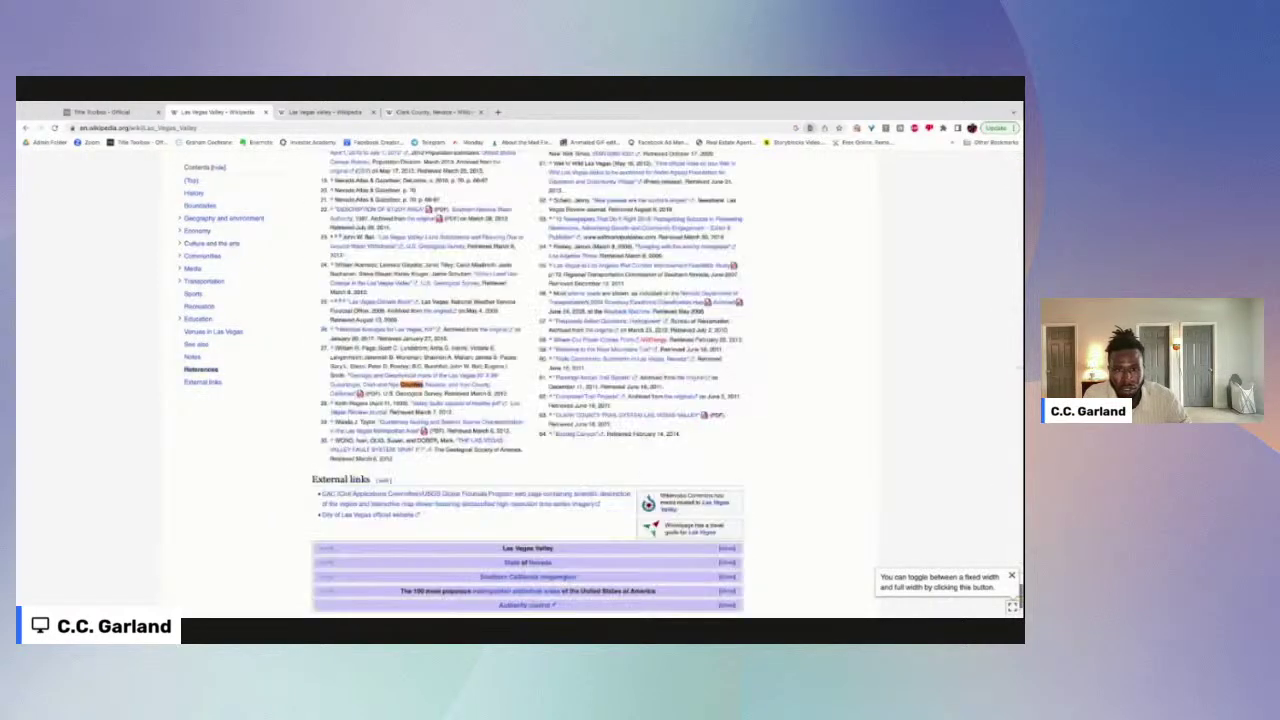
{"action": "key", "text": "Return"}
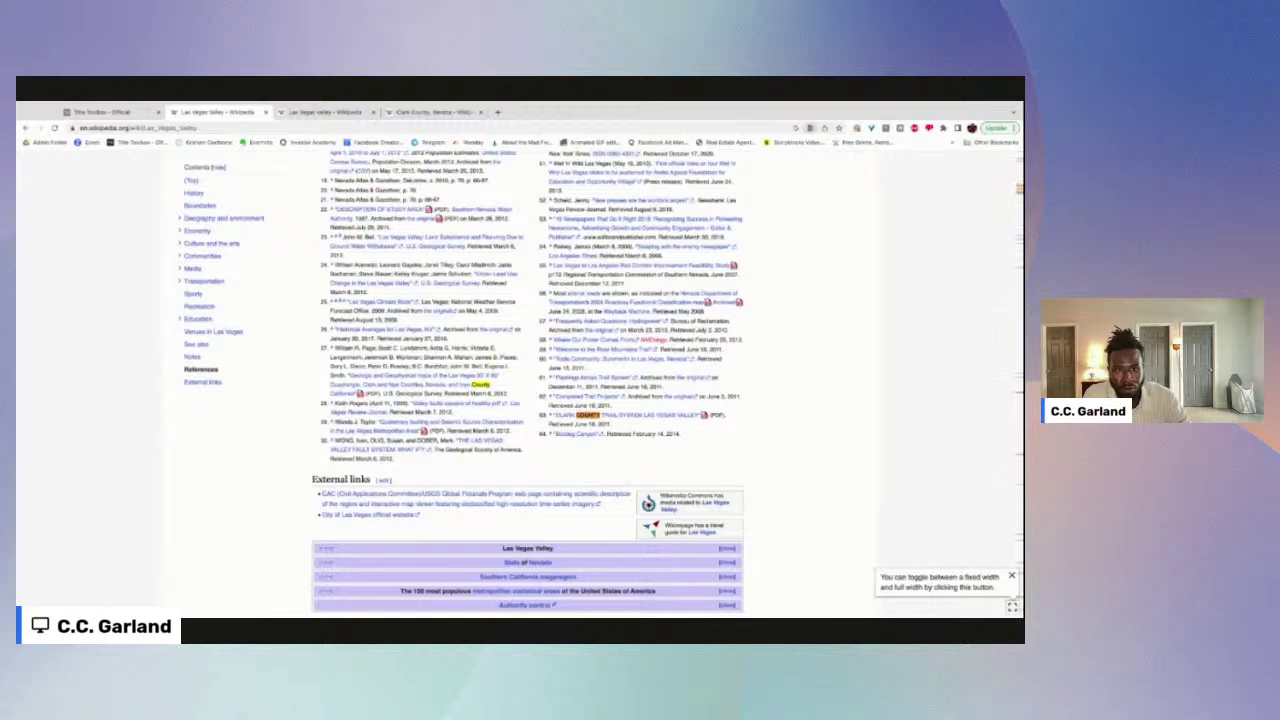
{"action": "key", "text": "Return"}
{"action": "key", "text": "Return"}
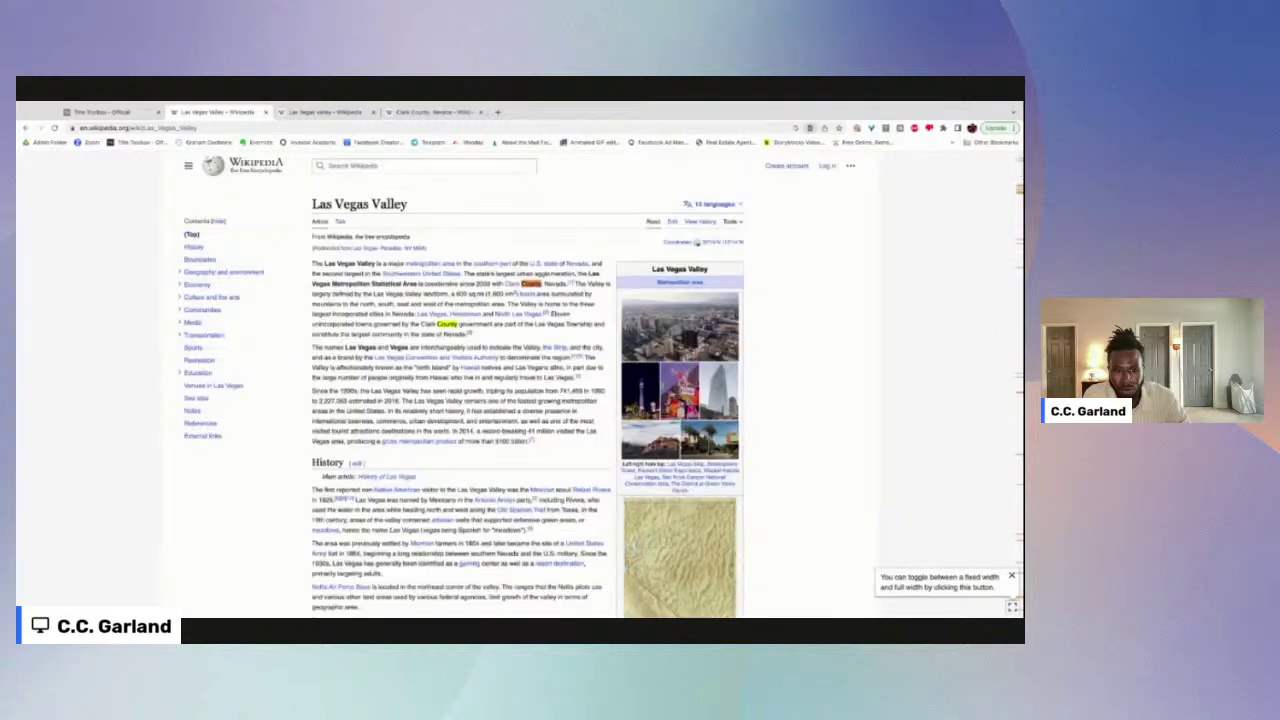
Step: Skim the whole article down to its External links and categories for highlighted county mentions and return to the introduction
{"action": "scroll", "coordinate": [528, 390], "scroll_direction": "down", "scroll_amount": 15}
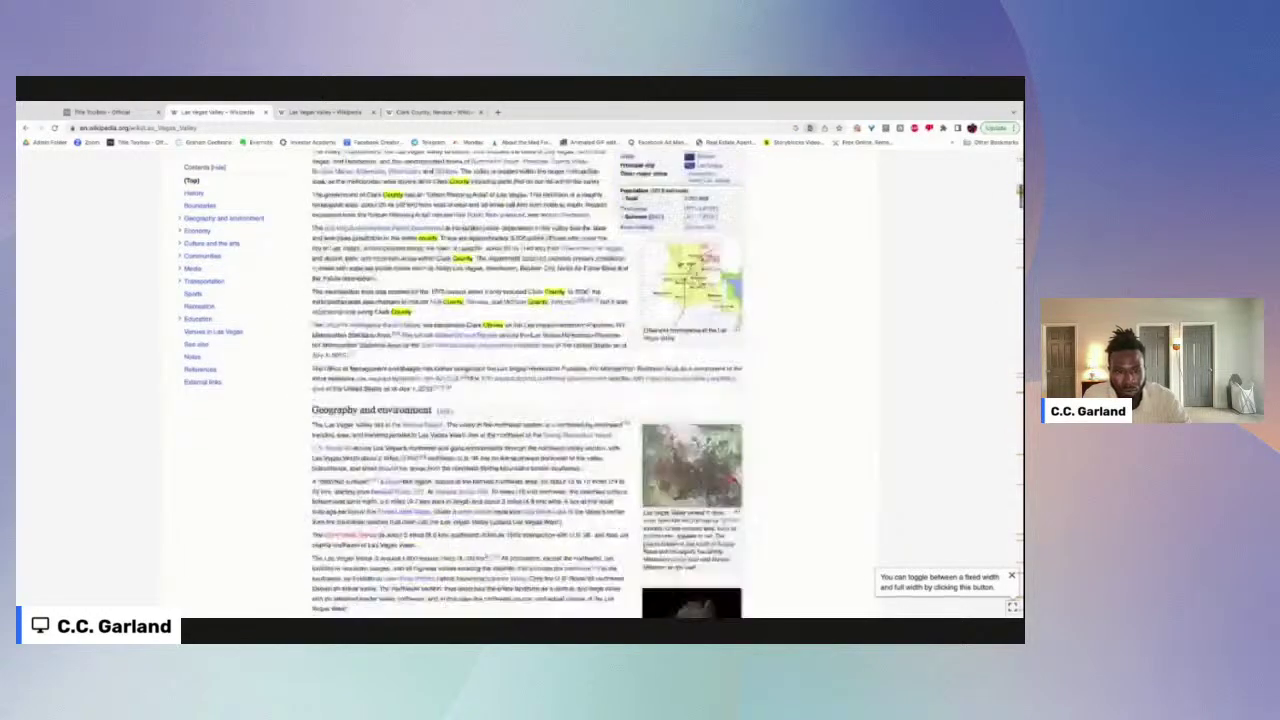
{"action": "scroll", "coordinate": [528, 390], "scroll_direction": "down", "scroll_amount": 15}
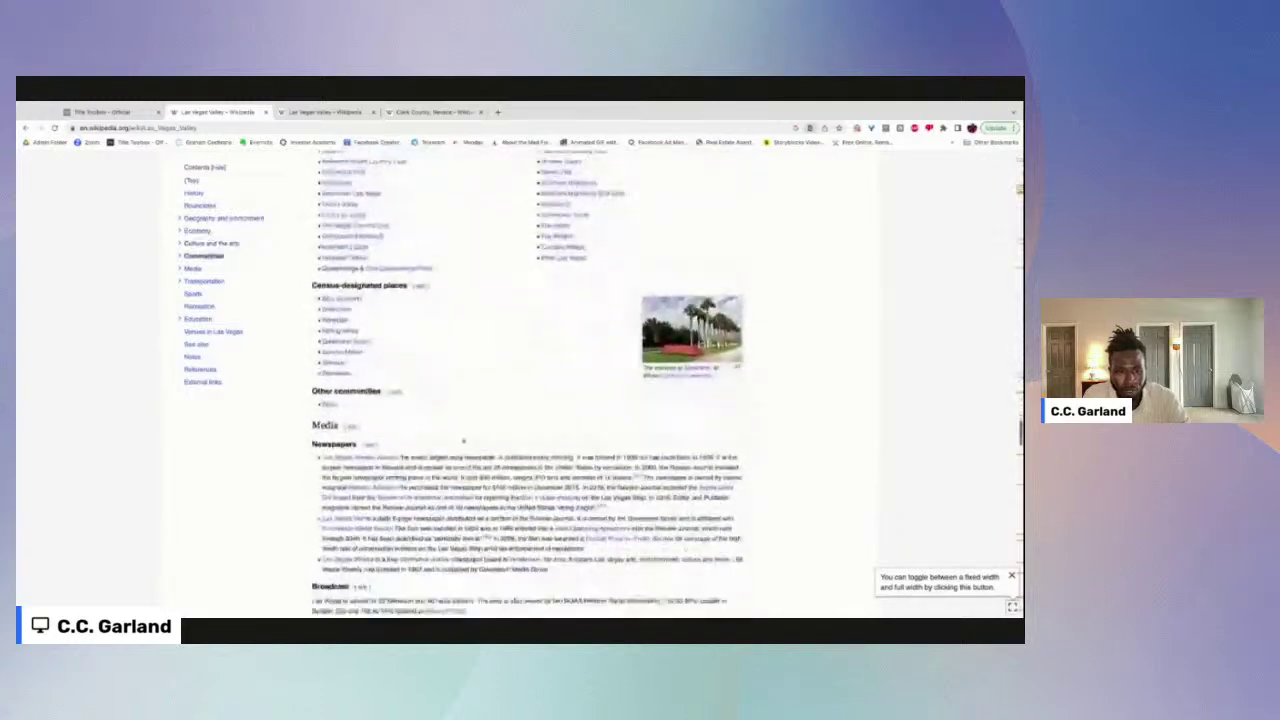
{"action": "scroll", "coordinate": [637, 479], "scroll_direction": "down", "scroll_amount": 20}
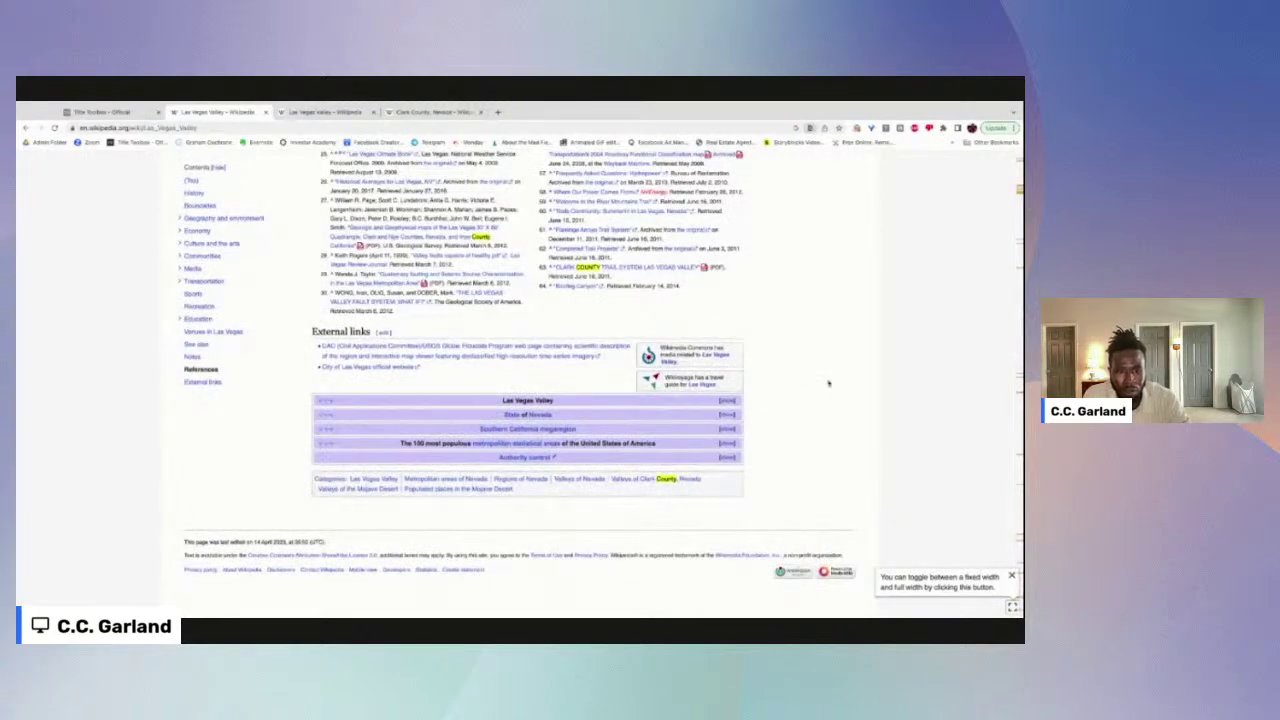
{"action": "scroll", "coordinate": [828, 383], "scroll_direction": "up", "scroll_amount": 5}
{"action": "scroll", "coordinate": [828, 383], "scroll_direction": "up", "scroll_amount": 15}
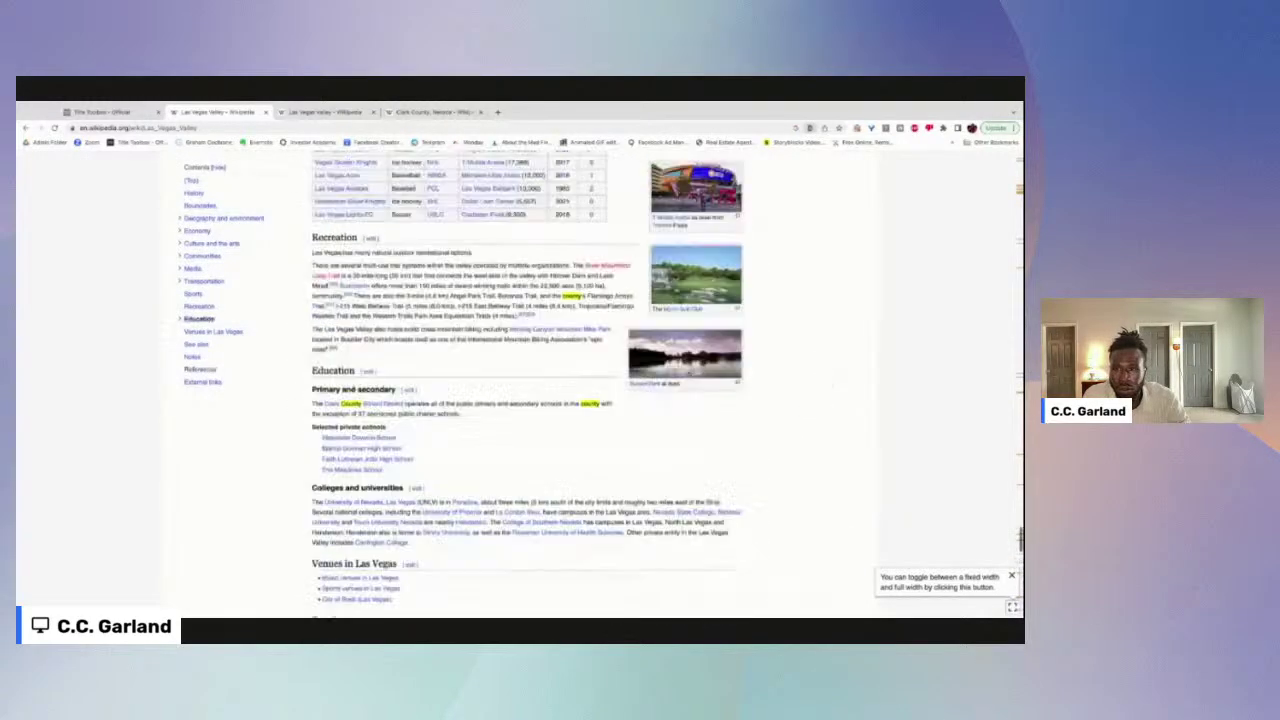
{"action": "scroll", "coordinate": [832, 385], "scroll_direction": "up", "scroll_amount": 10}
{"action": "scroll", "coordinate": [832, 385], "scroll_direction": "down", "scroll_amount": 7}
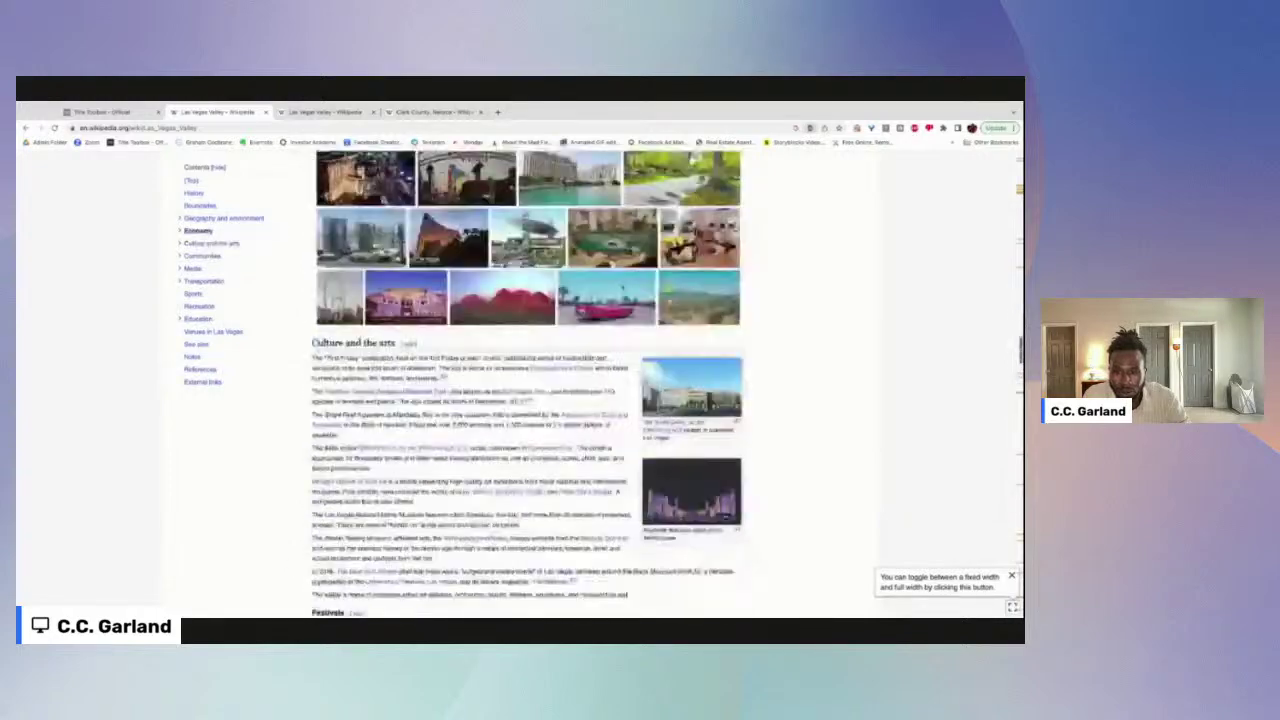
{"action": "scroll", "coordinate": [238, 458], "scroll_direction": "up", "scroll_amount": 10}
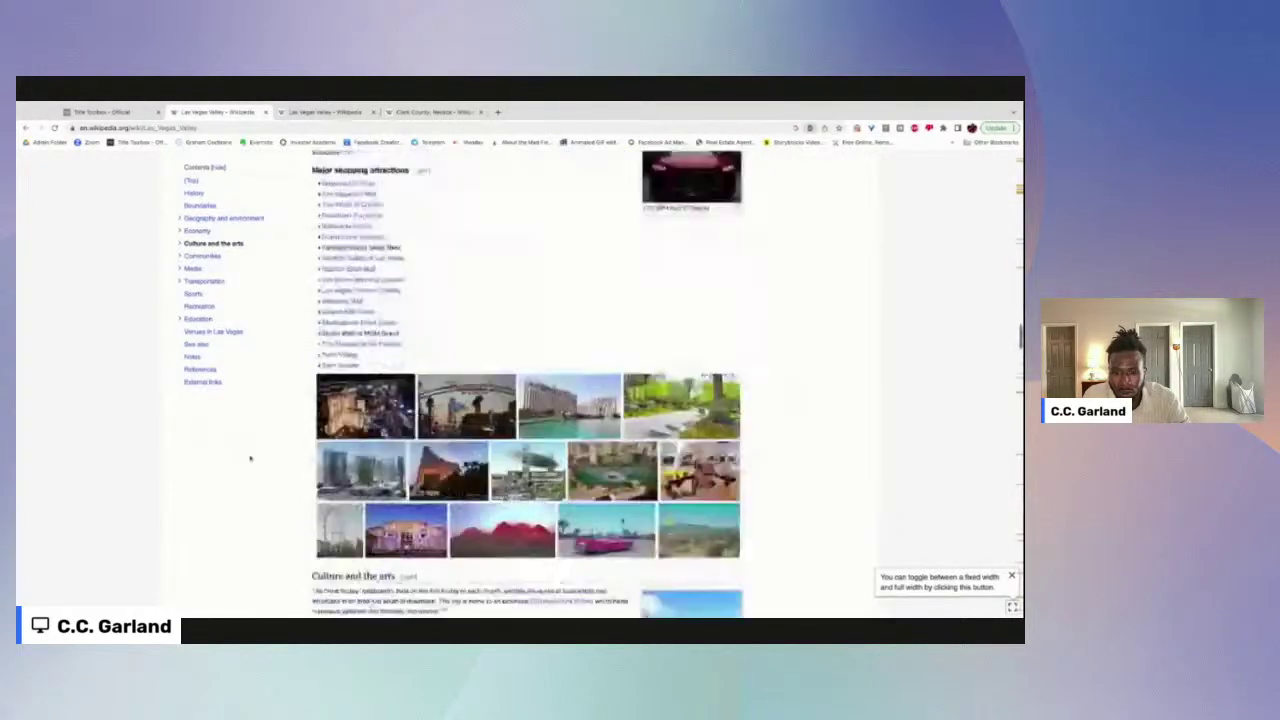
{"action": "scroll", "coordinate": [250, 458], "scroll_direction": "up", "scroll_amount": 15}
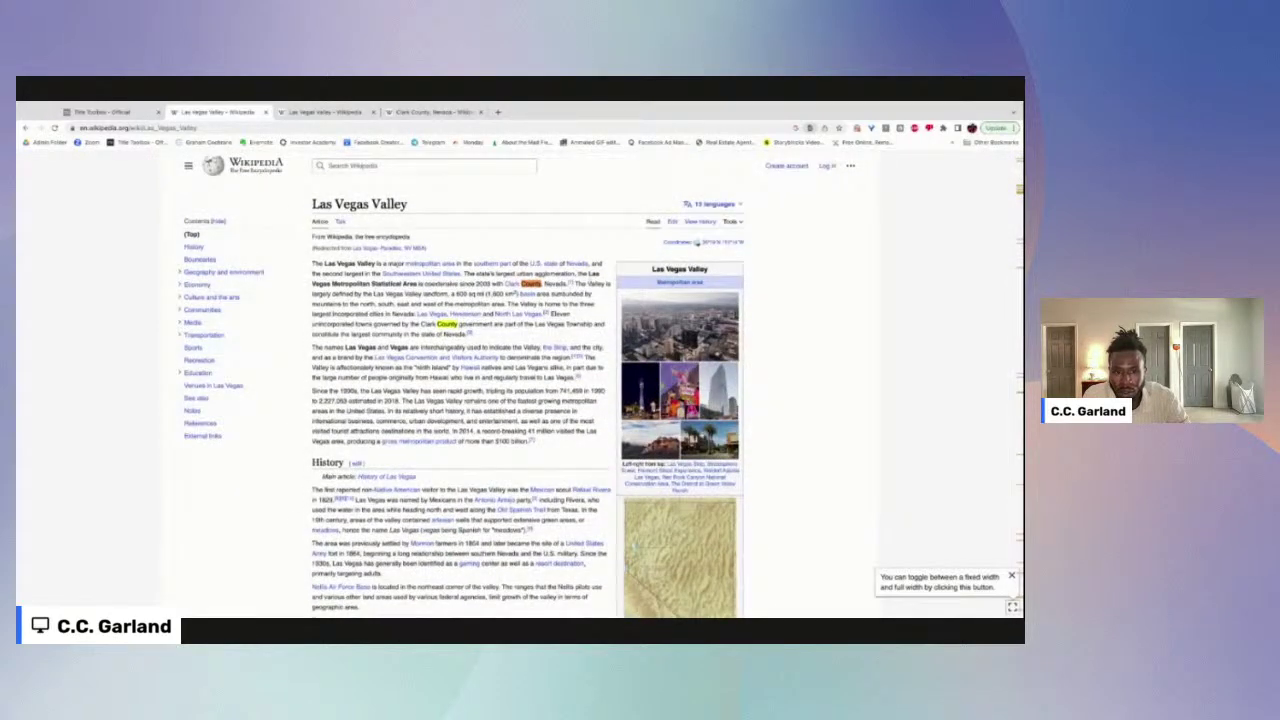
Step: Mark the introduction's phrases about the metropolitan statistical area, look up "coextensive" on Google in a new tab, and close that tab
{"action": "left_click_drag", "start_coordinate": [476, 273], "coordinate": [576, 273]}
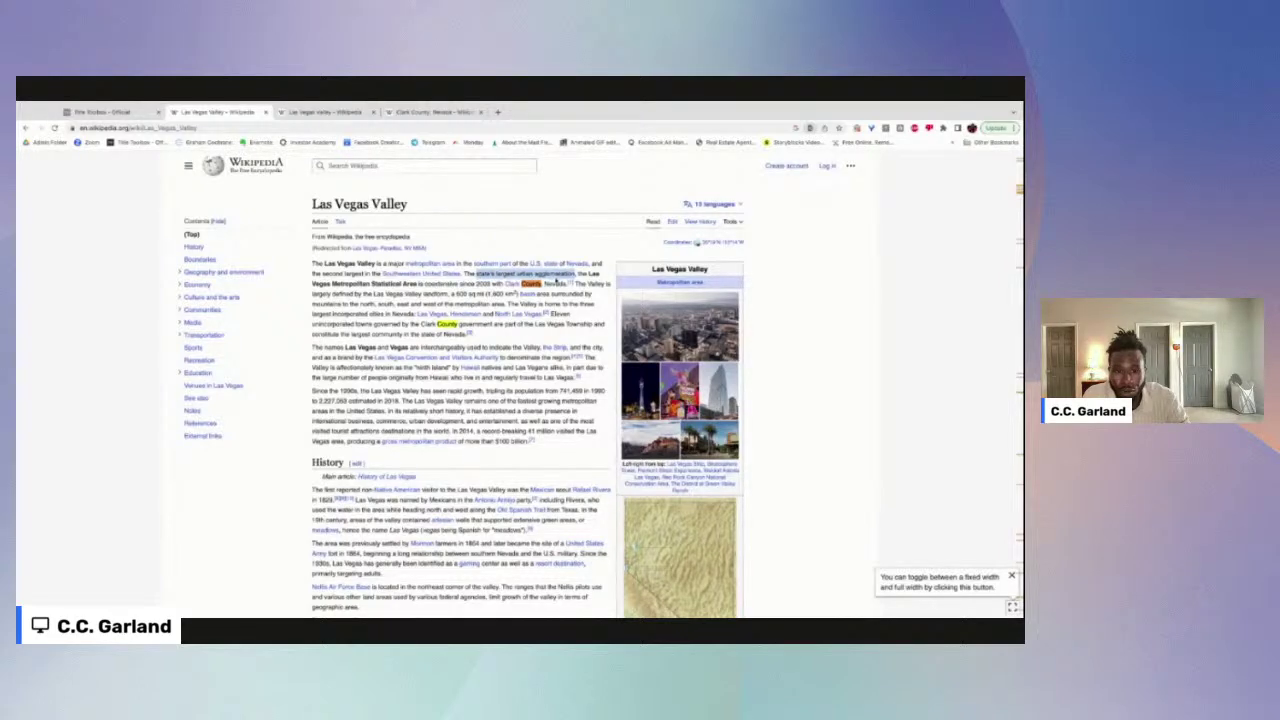
{"action": "left_click_drag", "start_coordinate": [332, 284], "coordinate": [504, 284]}
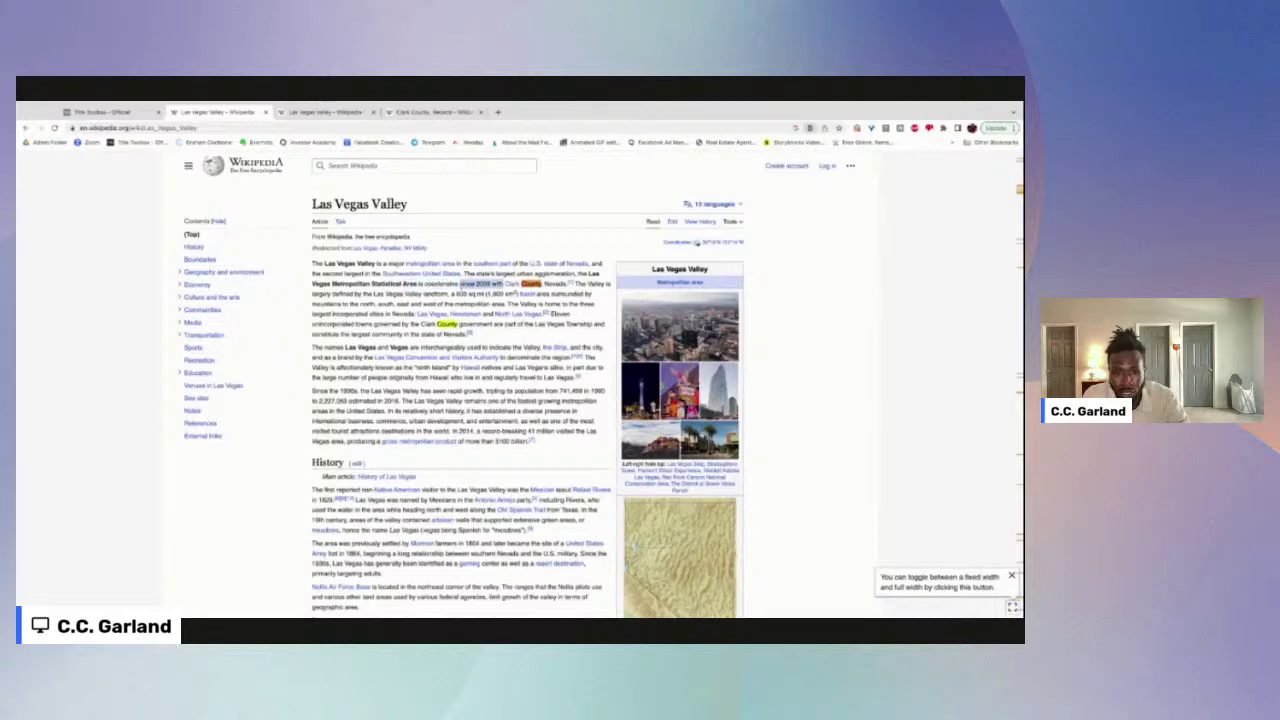
{"action": "double_click", "coordinate": [441, 284]}
{"action": "triple_click", "coordinate": [441, 284]}
{"action": "mouse_move", "coordinate": [441, 285]}
{"action": "left_mouse_down"}
{"action": "mouse_move", "coordinate": [600, 334]}
{"action": "mouse_move", "coordinate": [458, 285]}
{"action": "left_mouse_up"}
{"action": "key", "text": "super+c"}
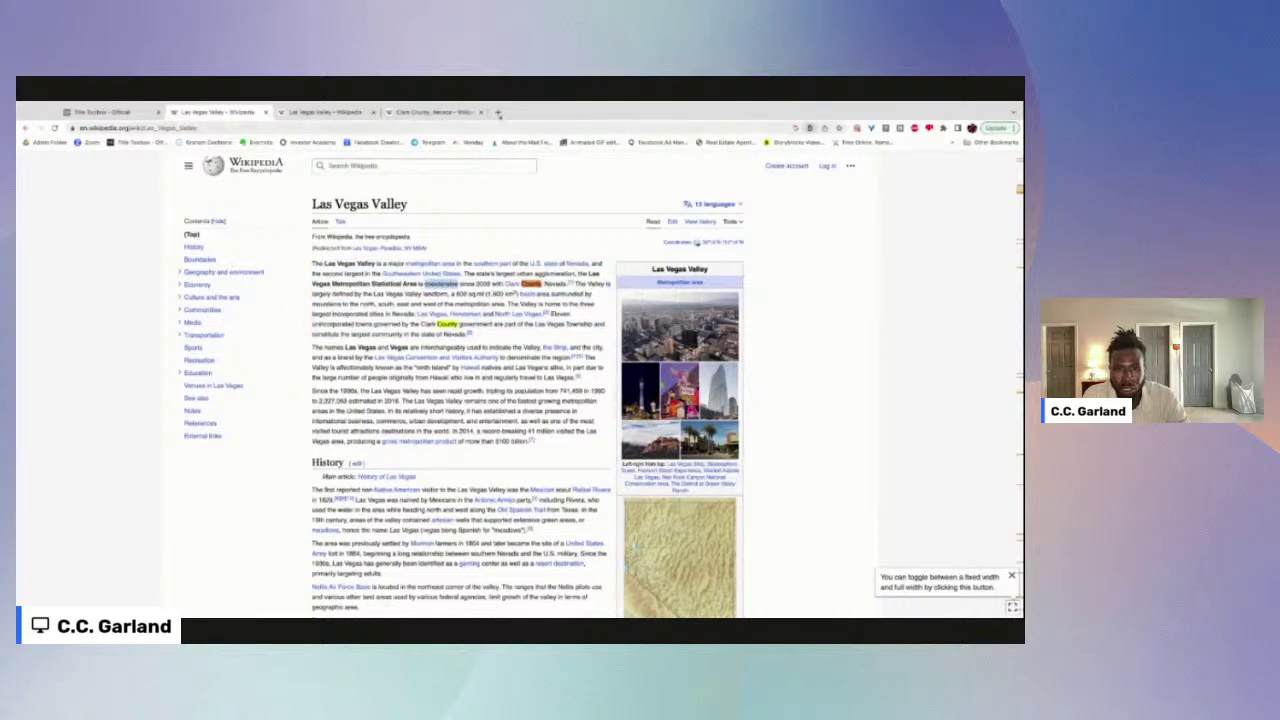
{"action": "left_click", "coordinate": [498, 113]}
{"action": "key", "text": "super+v"}
{"action": "key", "text": "Return"}
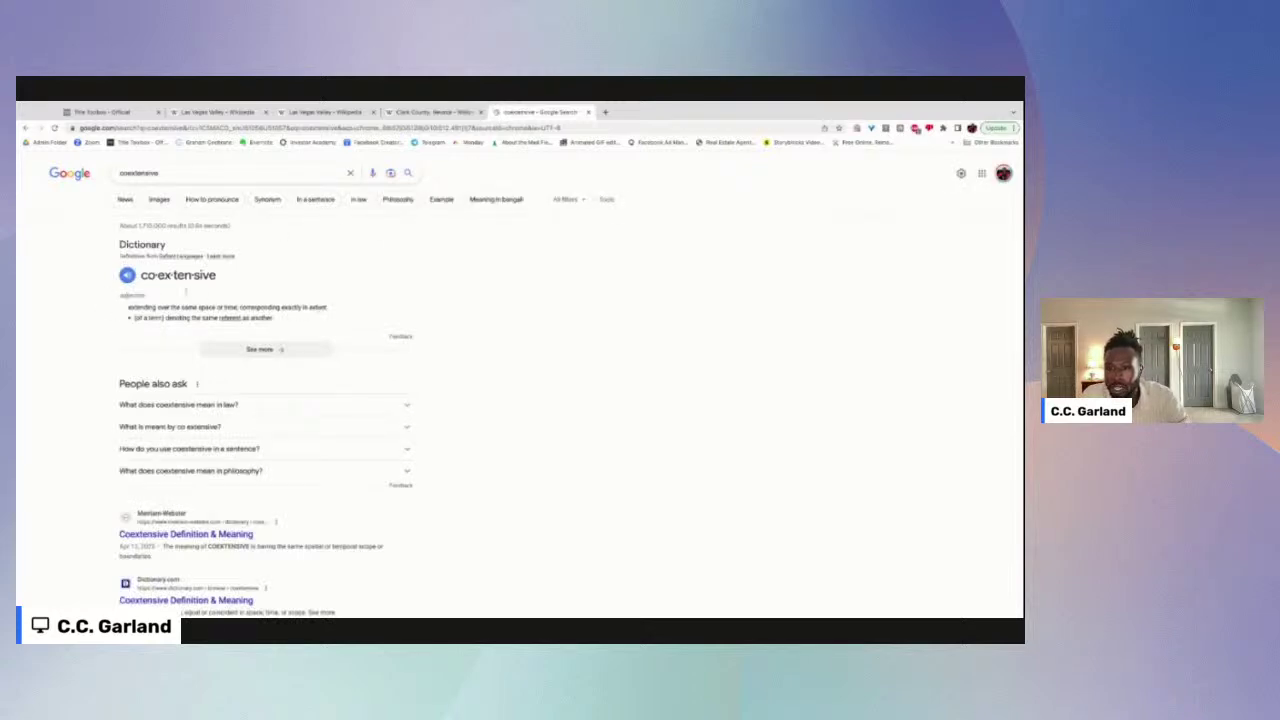
{"action": "left_click", "coordinate": [588, 112]}
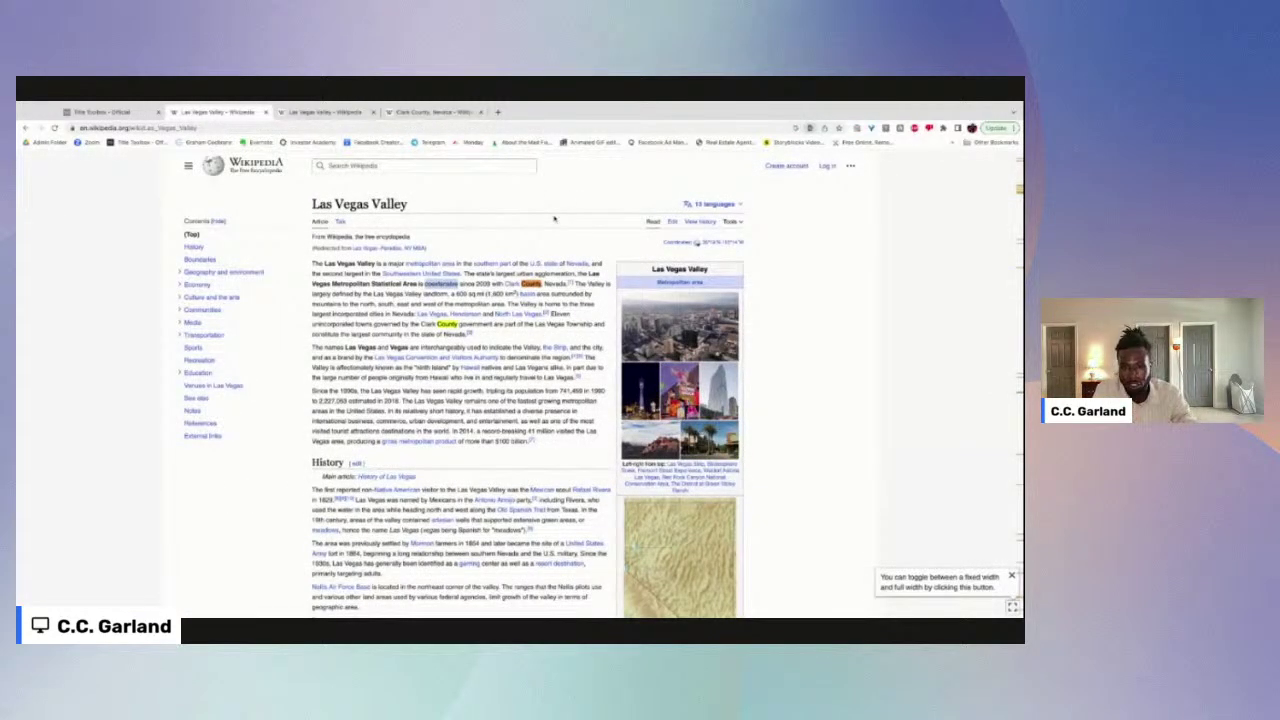
Step: Read the article's Boundaries section for the counties included in the metropolitan area and return to the introduction
{"action": "scroll", "coordinate": [697, 242], "scroll_direction": "down", "scroll_amount": 4}
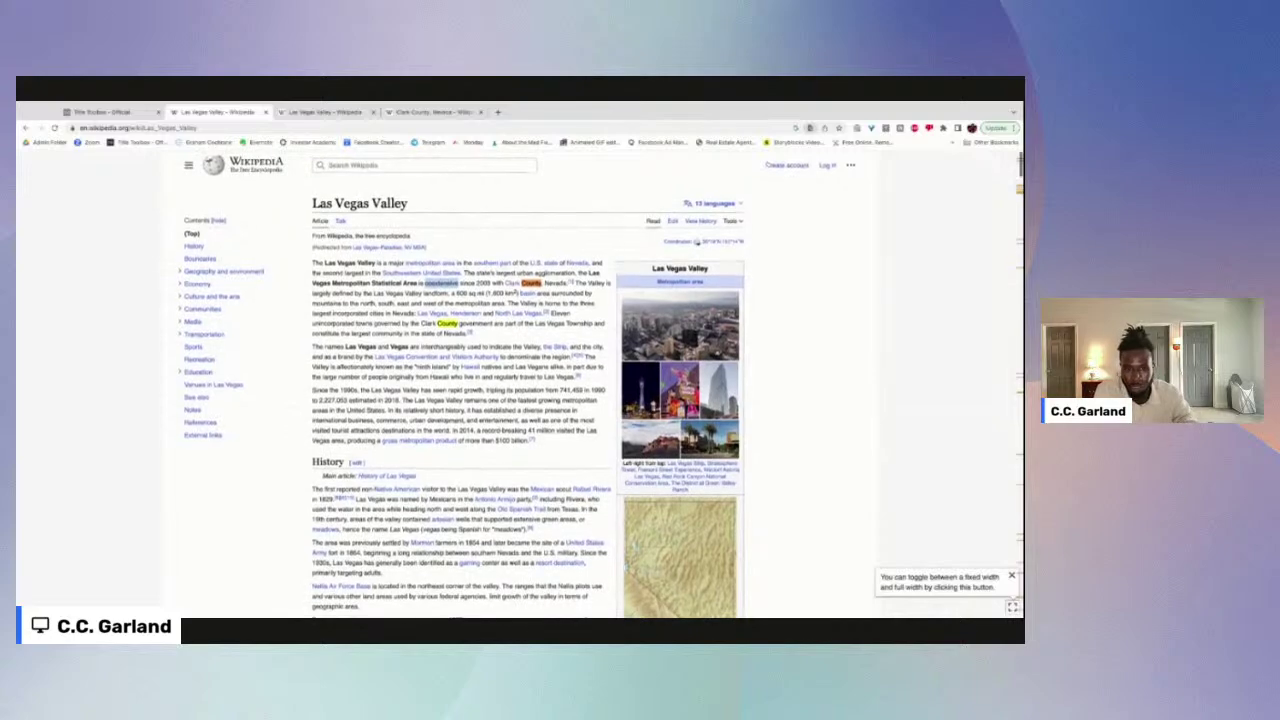
{"action": "scroll", "coordinate": [528, 383], "scroll_direction": "down", "scroll_amount": 4}
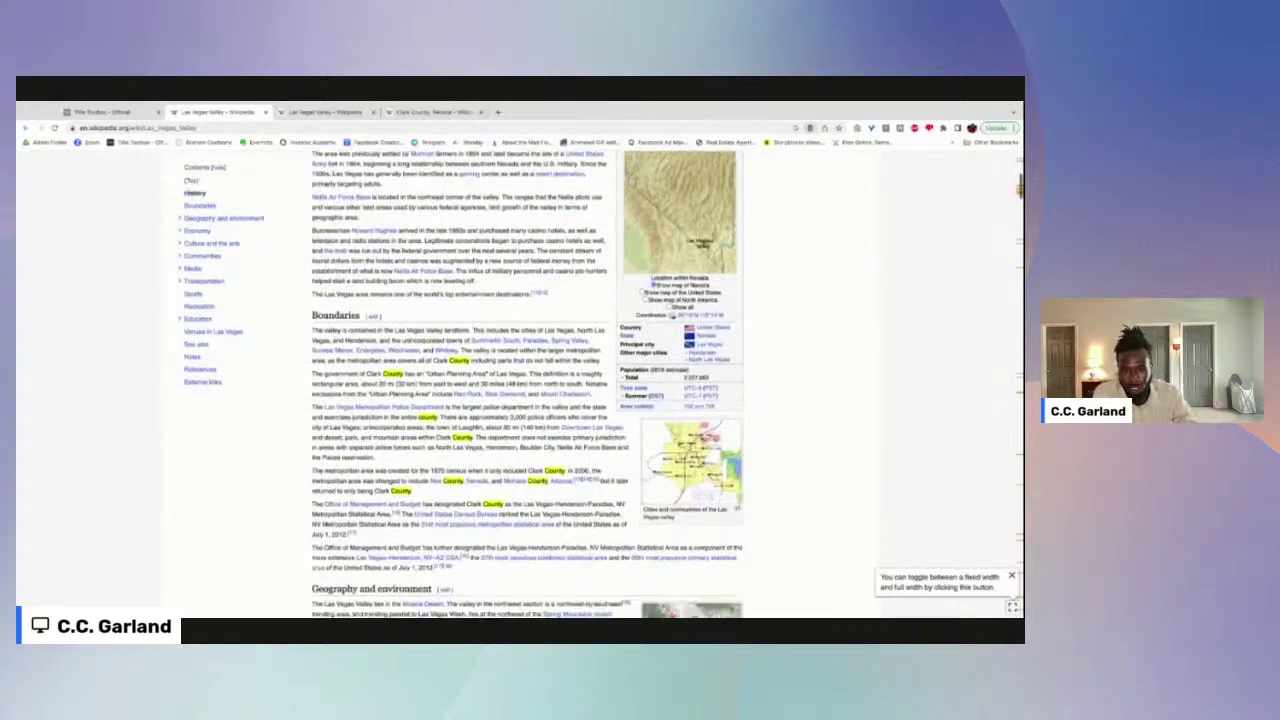
{"action": "scroll", "coordinate": [528, 383], "scroll_direction": "up", "scroll_amount": 8}
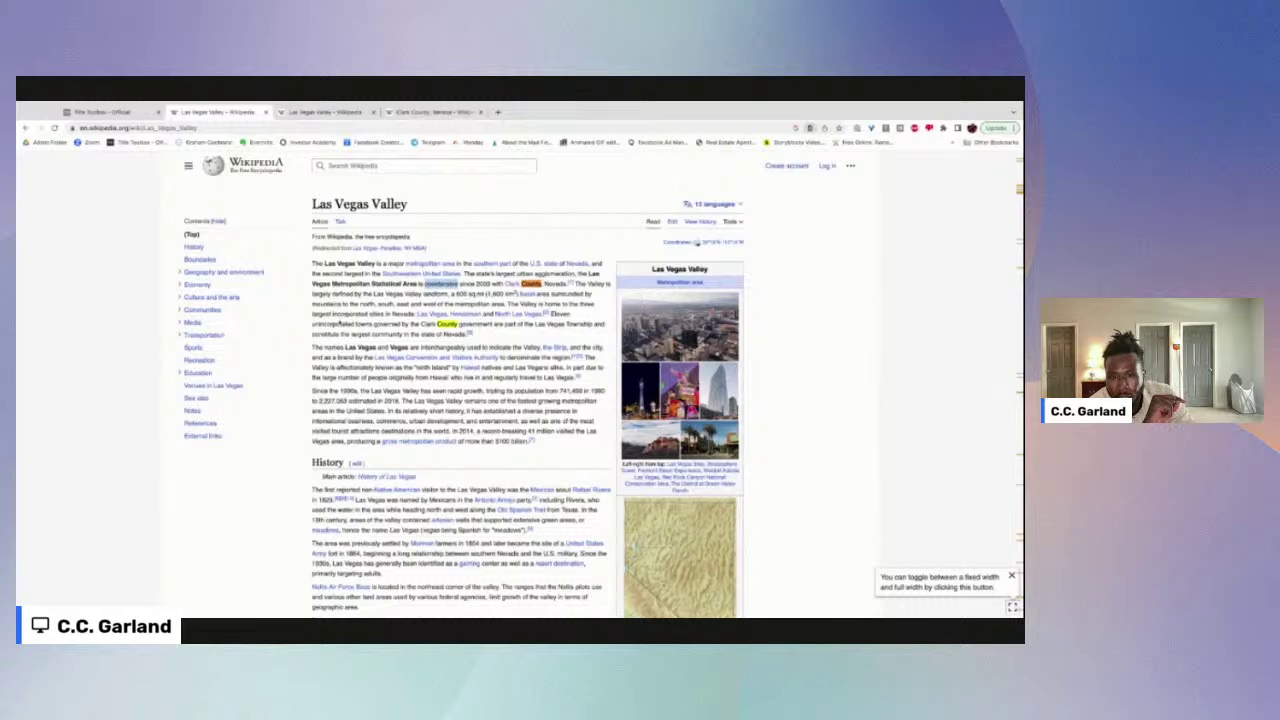
Step: Switch to the Title Toolbox tab, open an Area Search, and set the state to NV
{"action": "left_click", "coordinate": [110, 111]}
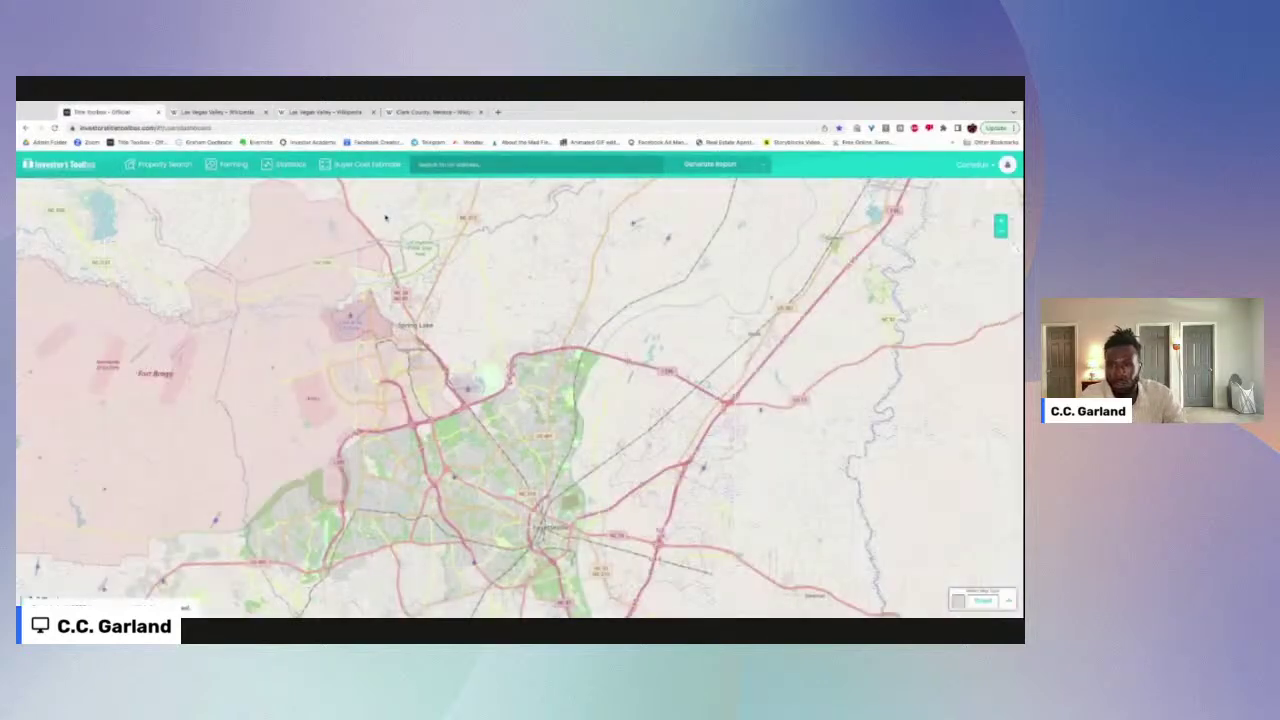
{"action": "left_click", "coordinate": [229, 165]}
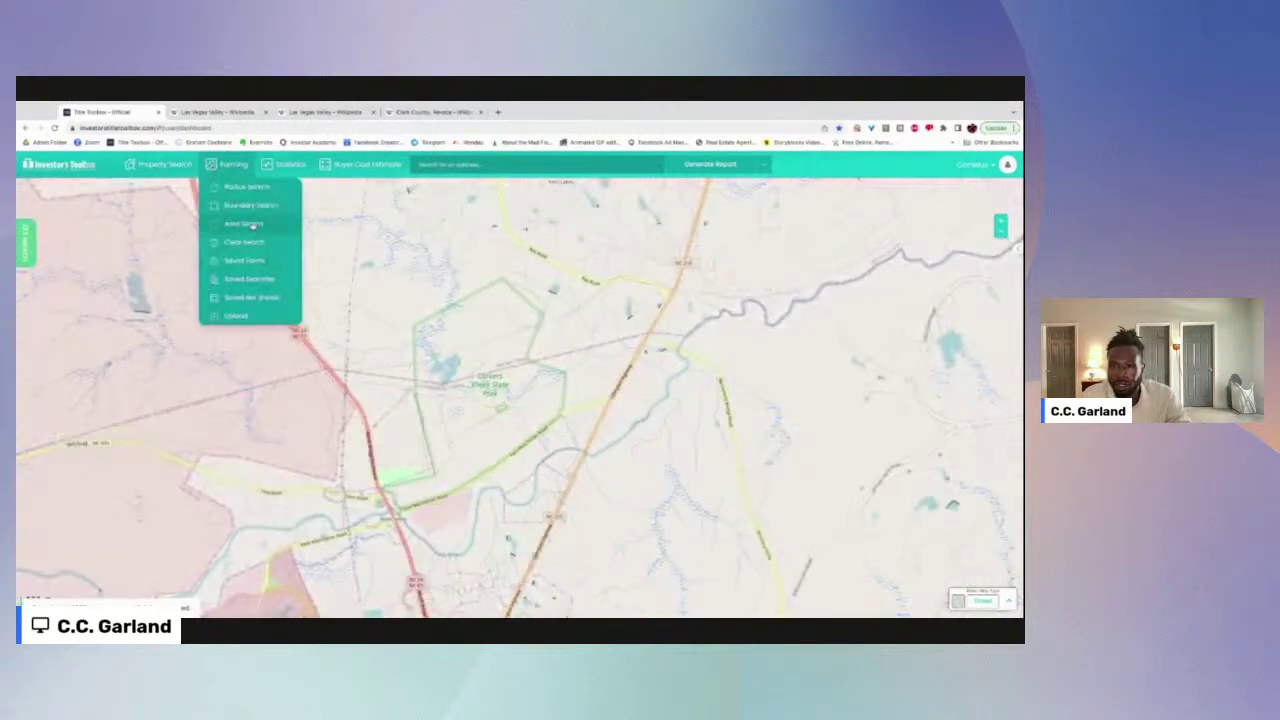
{"action": "left_click", "coordinate": [244, 224]}
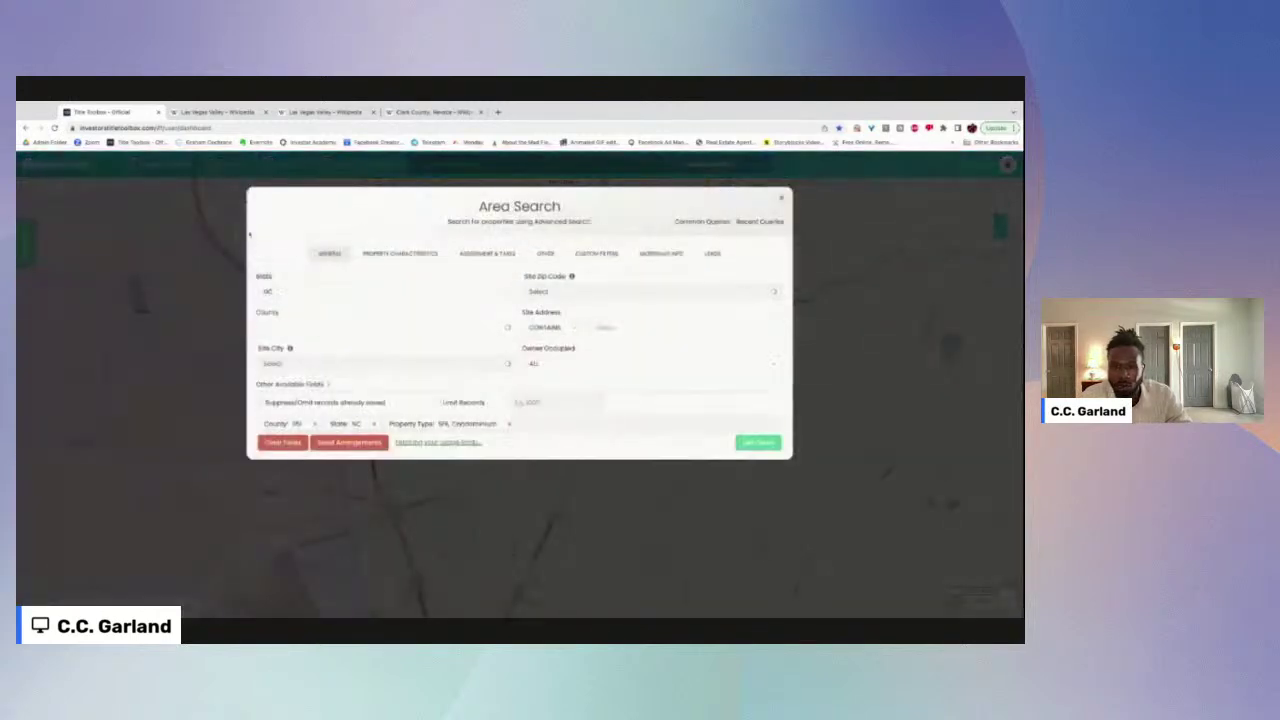
{"action": "left_click", "coordinate": [338, 296]}
{"action": "type", "text": "nv"}
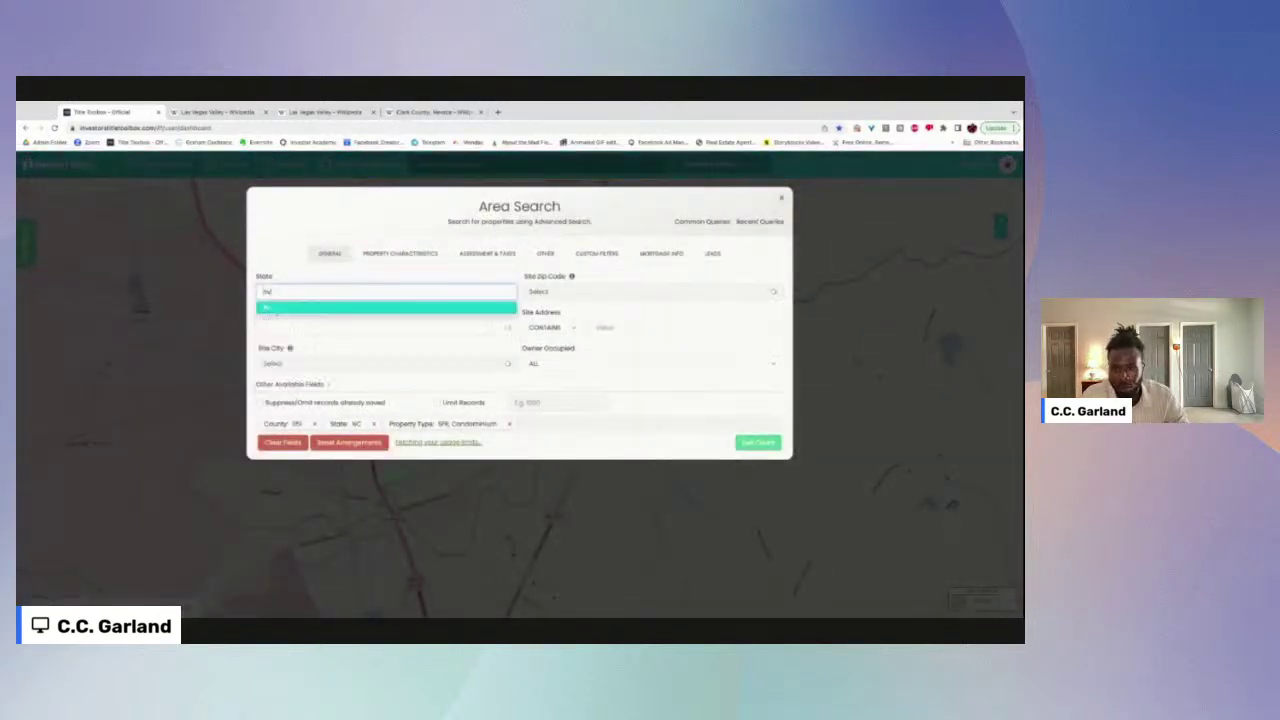
{"action": "left_click", "coordinate": [295, 311]}
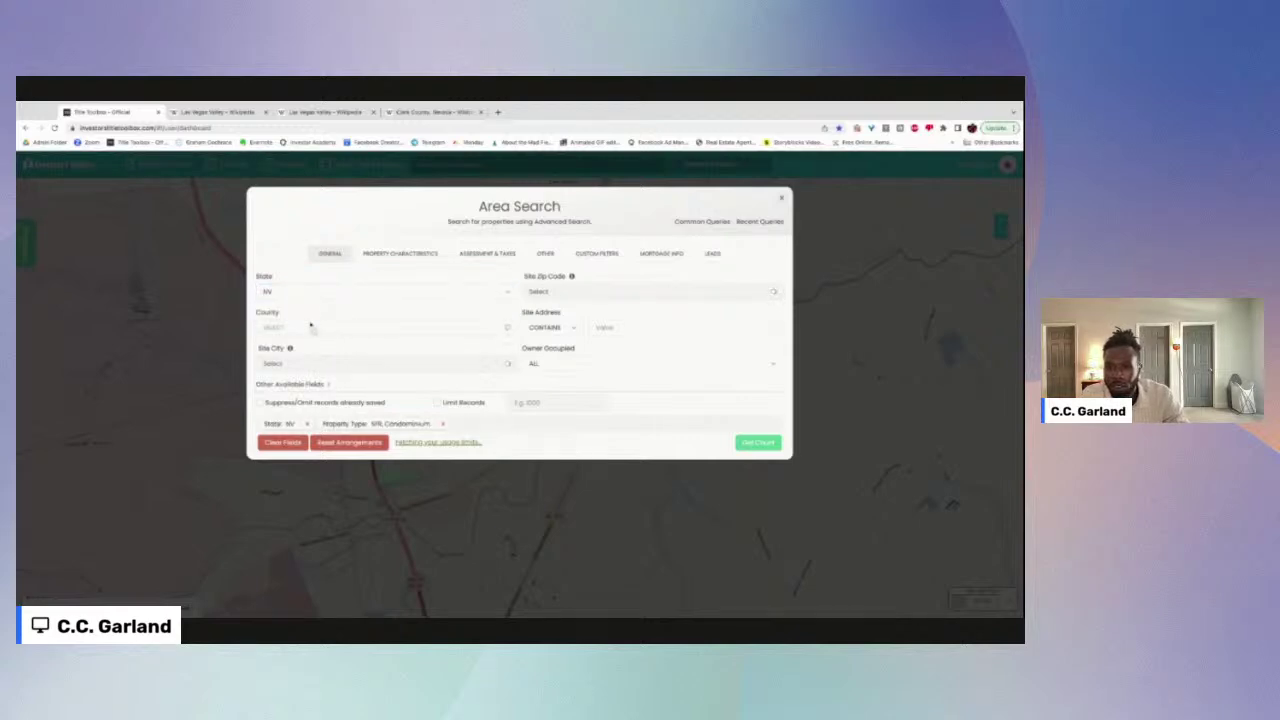
Step: Set the area search's county to CLARK
{"action": "left_click", "coordinate": [311, 328]}
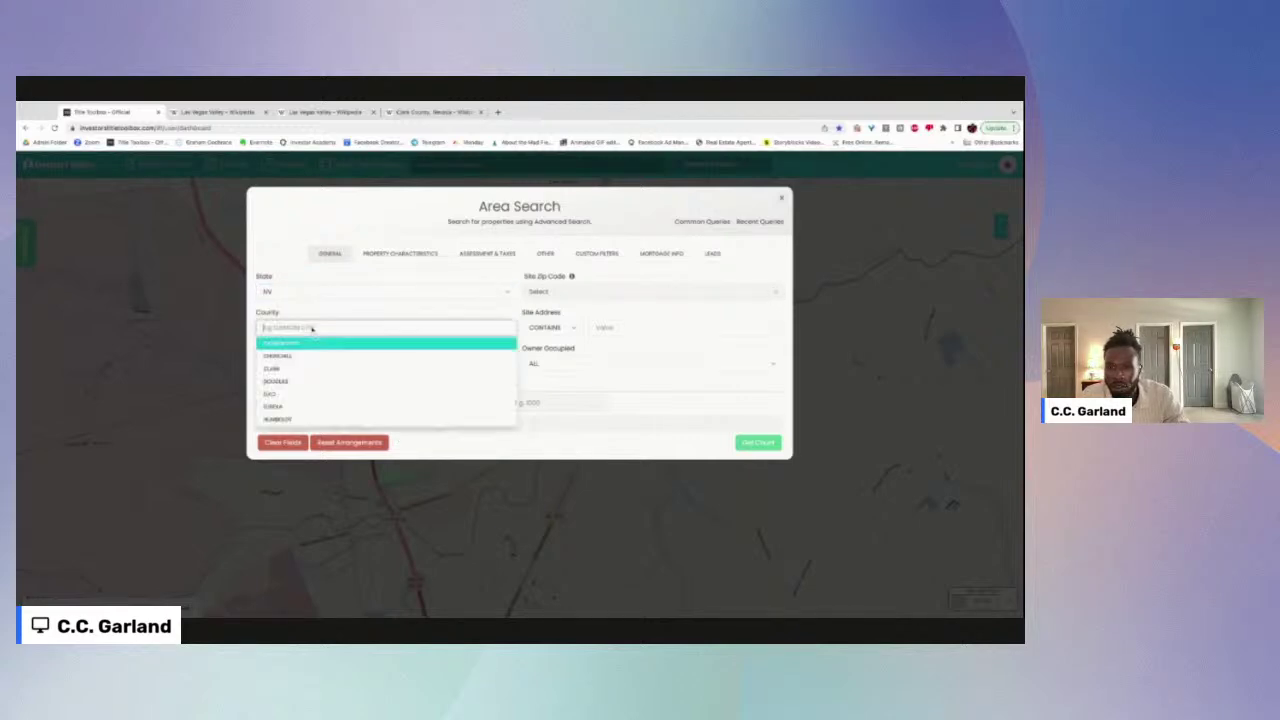
{"action": "type", "text": "cla"}
{"action": "left_click", "coordinate": [300, 344]}
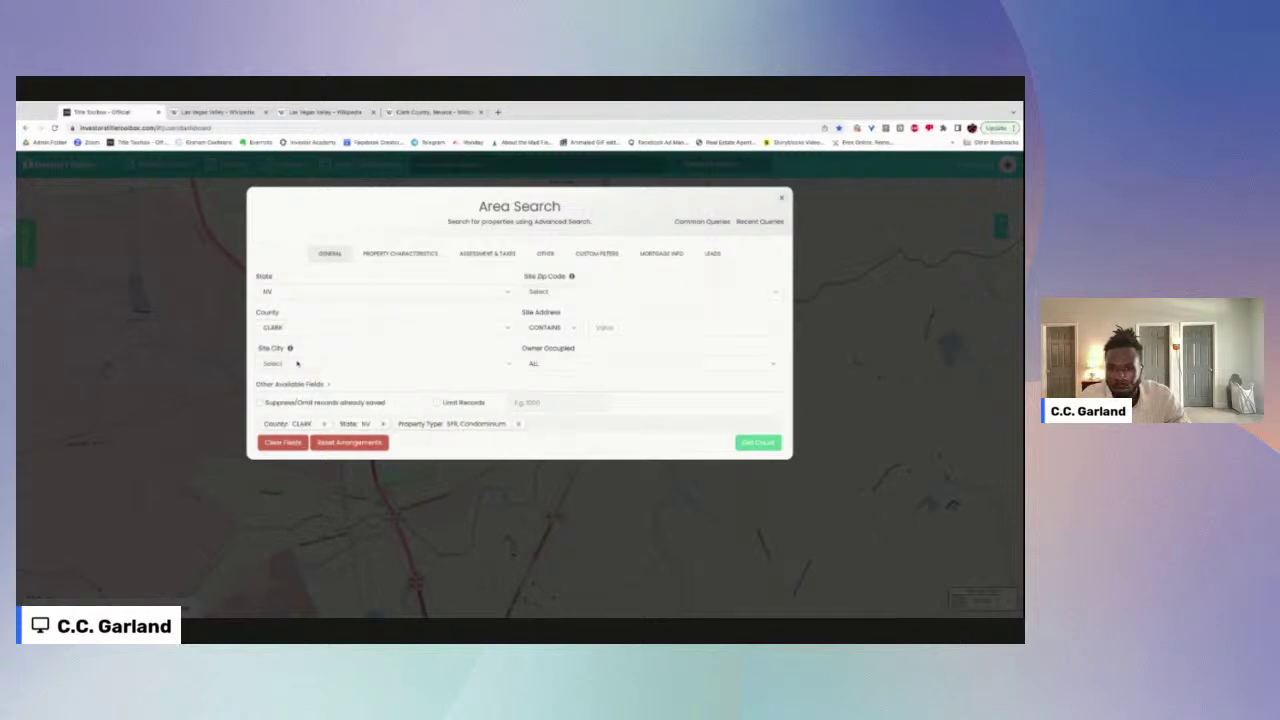
Step: Browse the site city options for Clark County and filter them by "las"
{"action": "left_click", "coordinate": [297, 363]}
{"action": "type", "text": "las"}
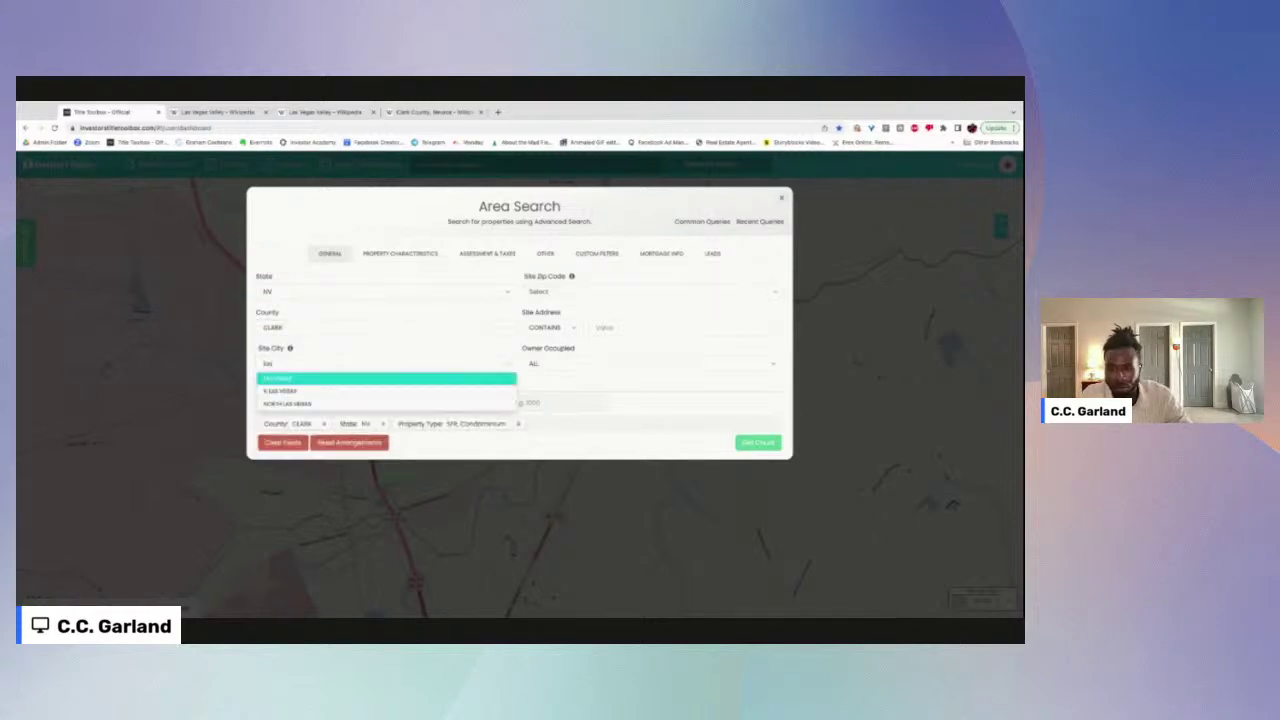
{"action": "key", "text": "BackSpace"}
{"action": "key", "text": "BackSpace"}
{"action": "key", "text": "BackSpace"}
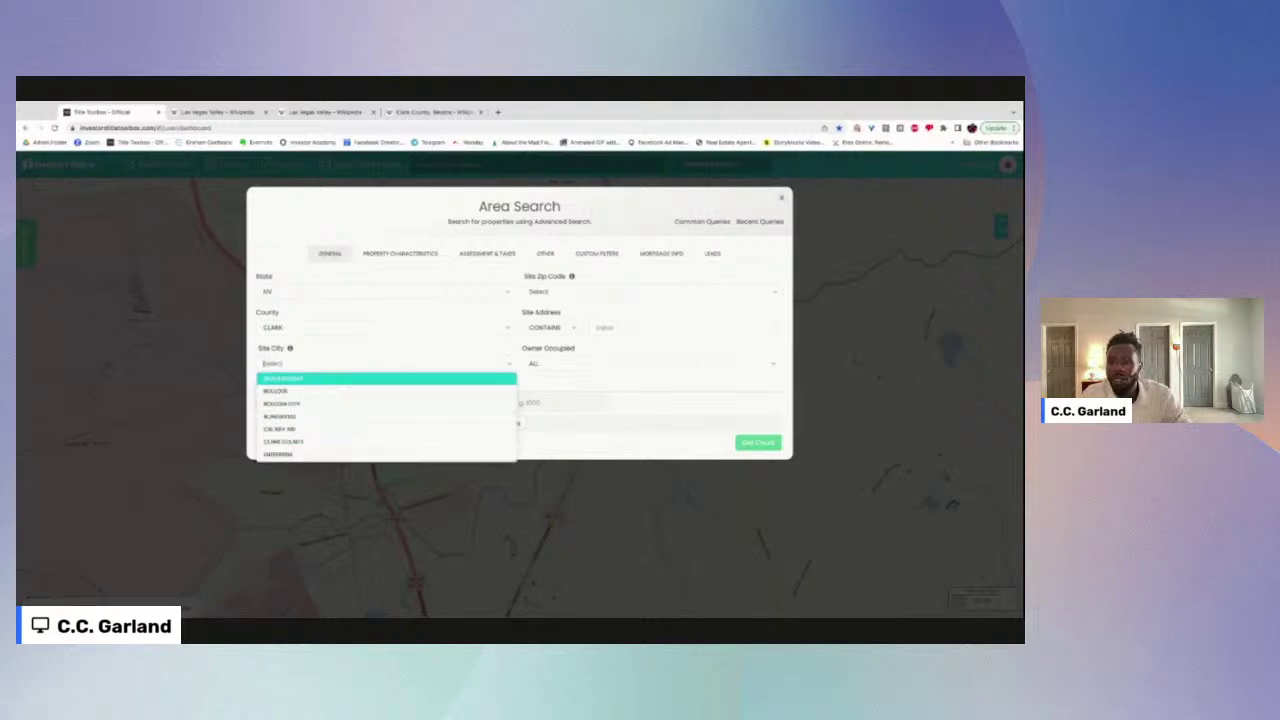
{"action": "type", "text": "las"}
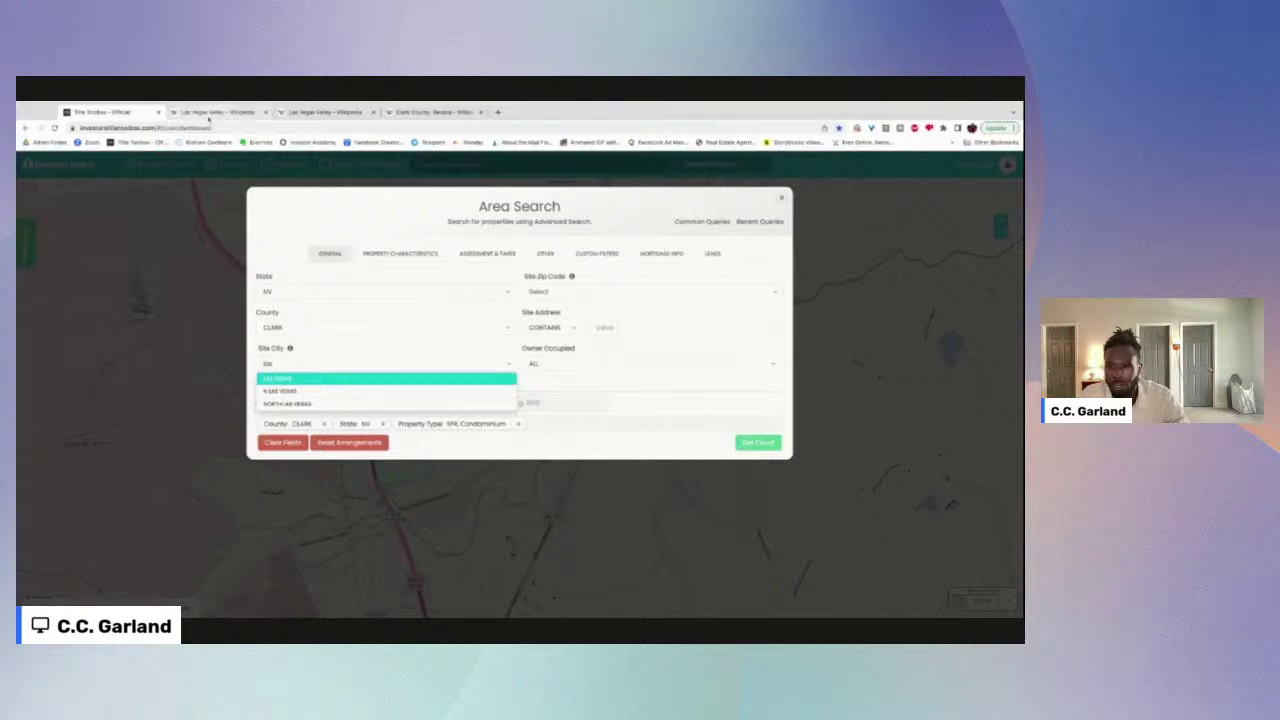
Step: Switch to the Las Vegas Valley Wikipedia article and reread the introduction's passage on its cities and unincorporated towns
{"action": "left_click", "coordinate": [215, 112]}
{"action": "left_click_drag", "start_coordinate": [437, 324], "coordinate": [537, 335]}
{"action": "left_click", "coordinate": [537, 335]}
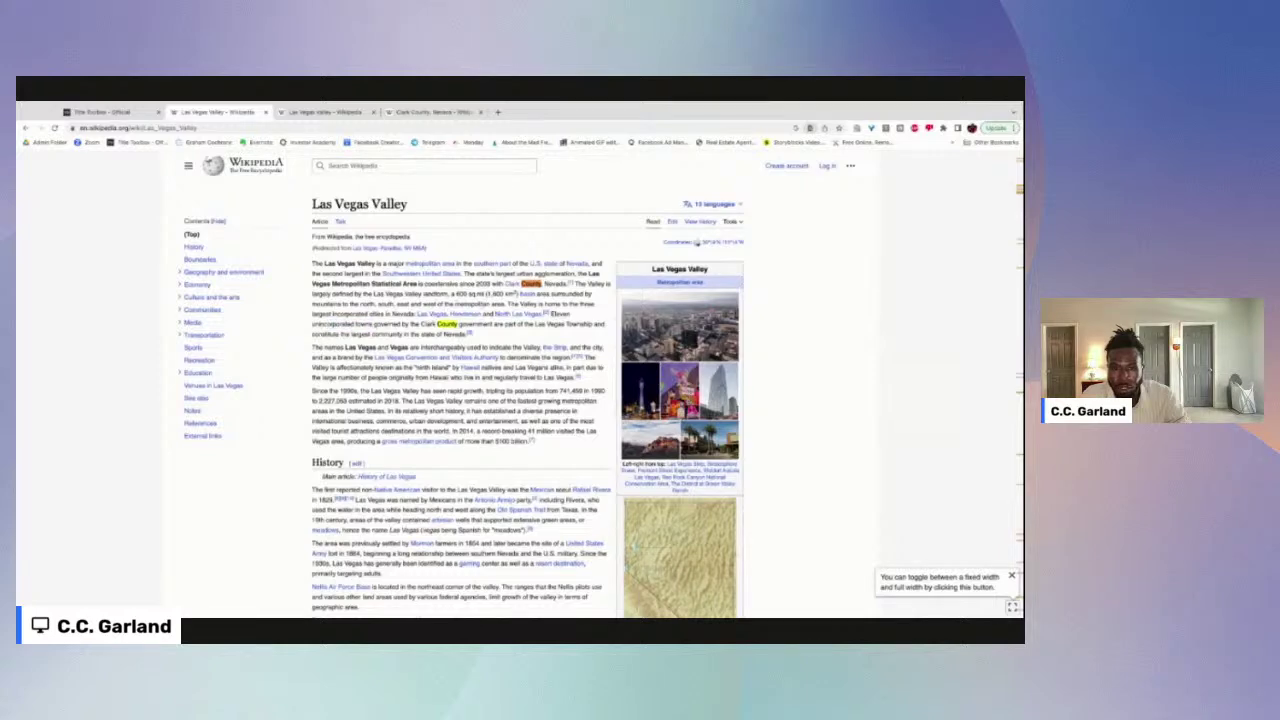
Step: Return to the Title Toolbox area search, filter the site city options by "hen", and clear the filter without choosing a city
{"action": "left_click", "coordinate": [88, 110]}
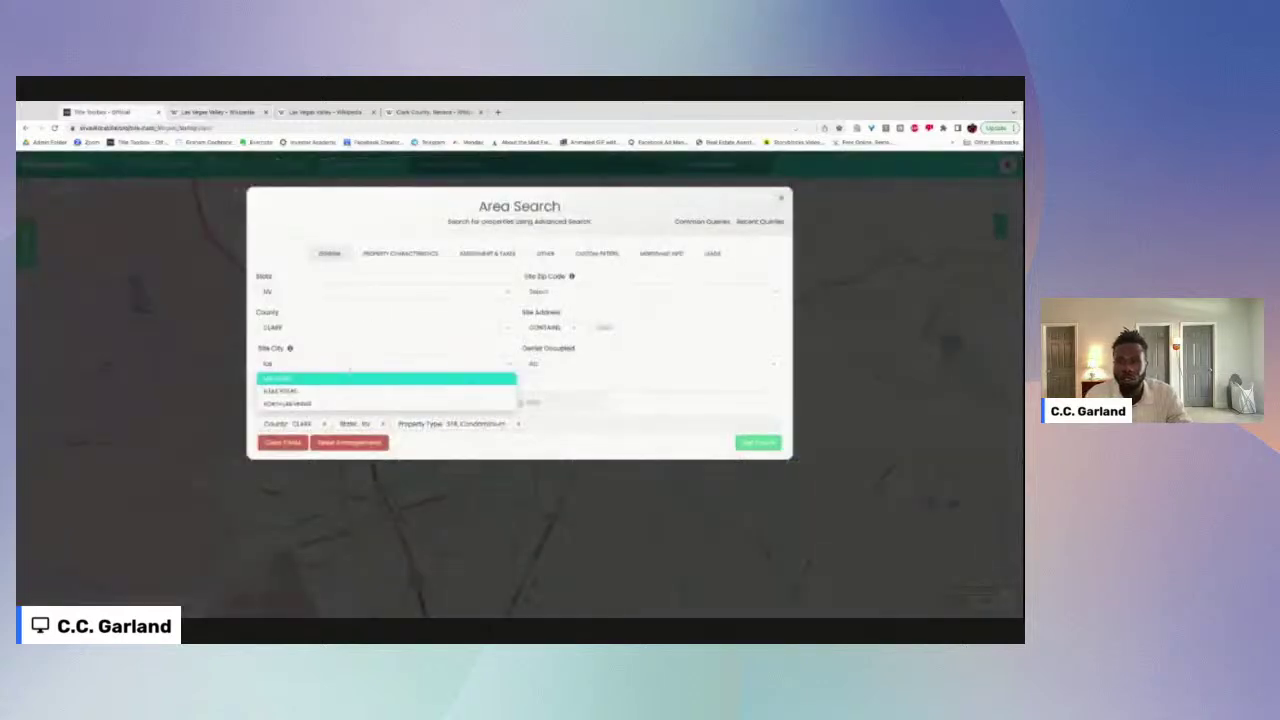
{"action": "key", "text": "BackSpace"}
{"action": "key", "text": "BackSpace"}
{"action": "key", "text": "BackSpace"}
{"action": "type", "text": "hen"}
{"action": "key", "text": "BackSpace"}
{"action": "key", "text": "BackSpace"}
{"action": "key", "text": "BackSpace"}
{"action": "key", "text": "Escape"}
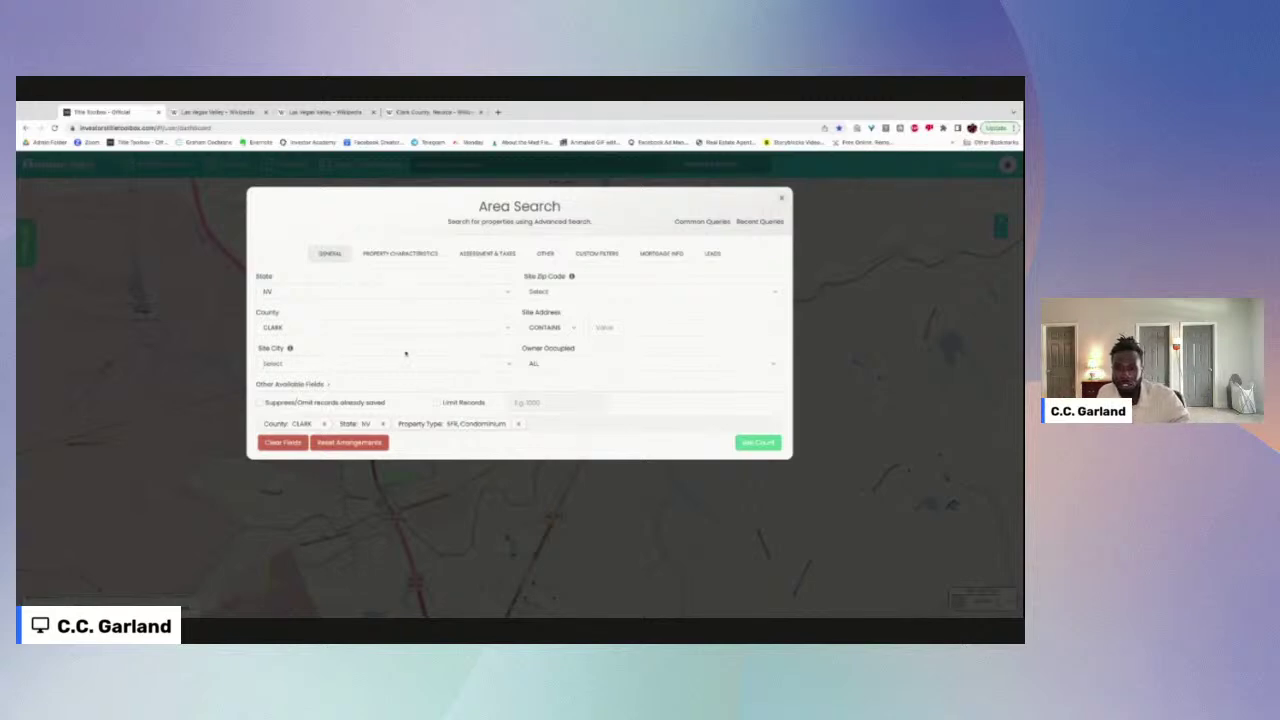
{"action": "left_click", "coordinate": [382, 326]}
{"action": "left_click", "coordinate": [538, 379]}
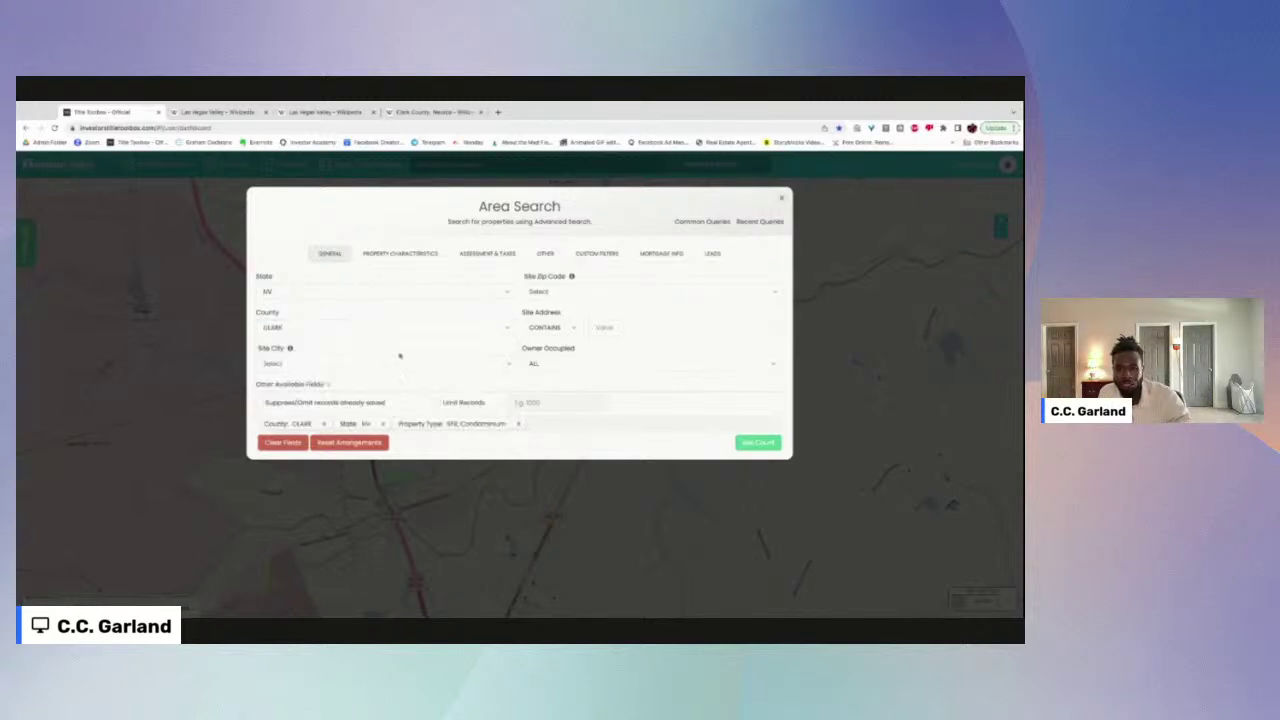
Step: Filter the site city options by "las ve", clear that filter, and set the area search's site city to HENDERSON
{"action": "left_click", "coordinate": [358, 360]}
{"action": "type", "text": "las"}
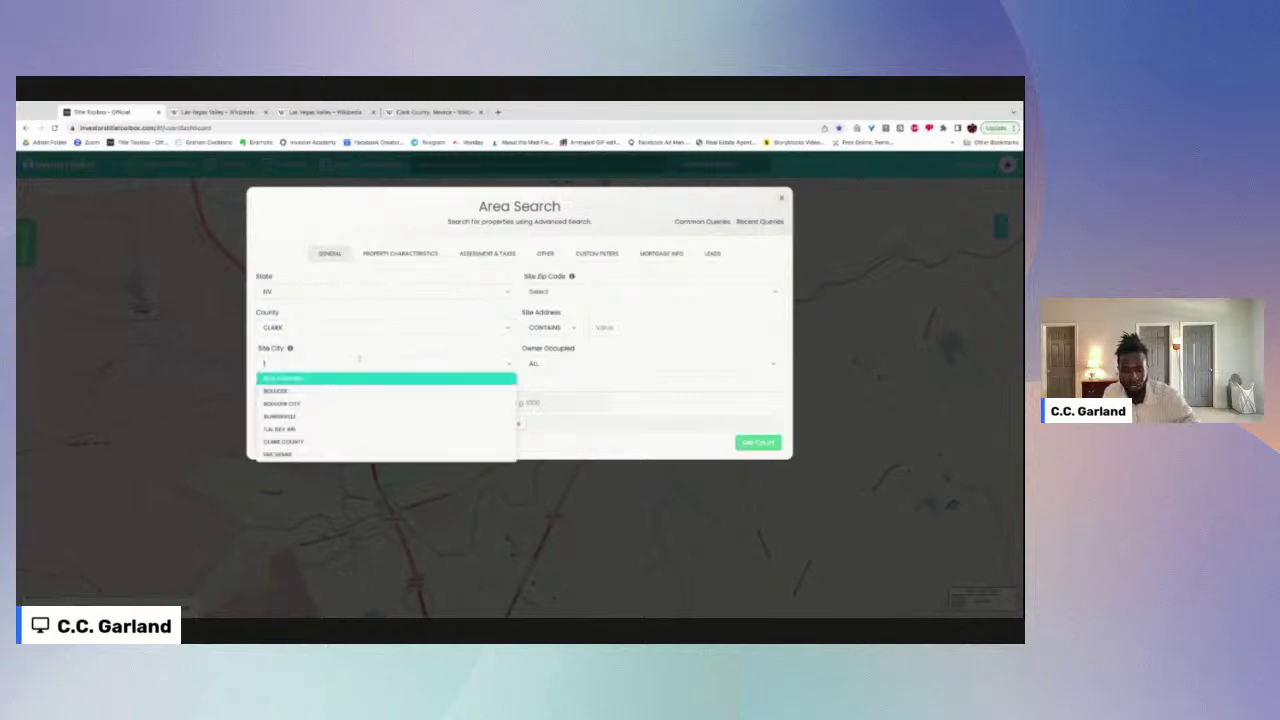
{"action": "type", "text": " ve"}
{"action": "key", "text": "BackSpace"}
{"action": "key", "text": "BackSpace"}
{"action": "key", "text": "BackSpace"}
{"action": "key", "text": "BackSpace"}
{"action": "key", "text": "BackSpace"}
{"action": "key", "text": "BackSpace"}
{"action": "type", "text": "hend"}
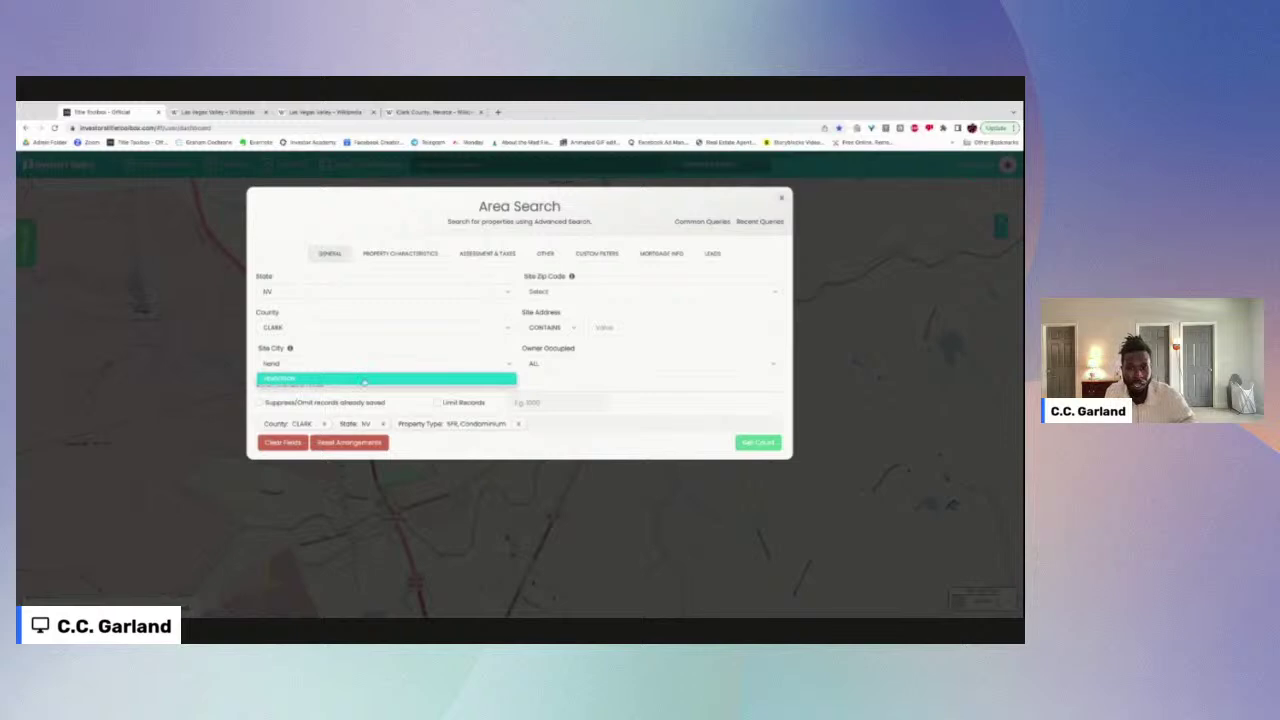
{"action": "left_click", "coordinate": [364, 380]}
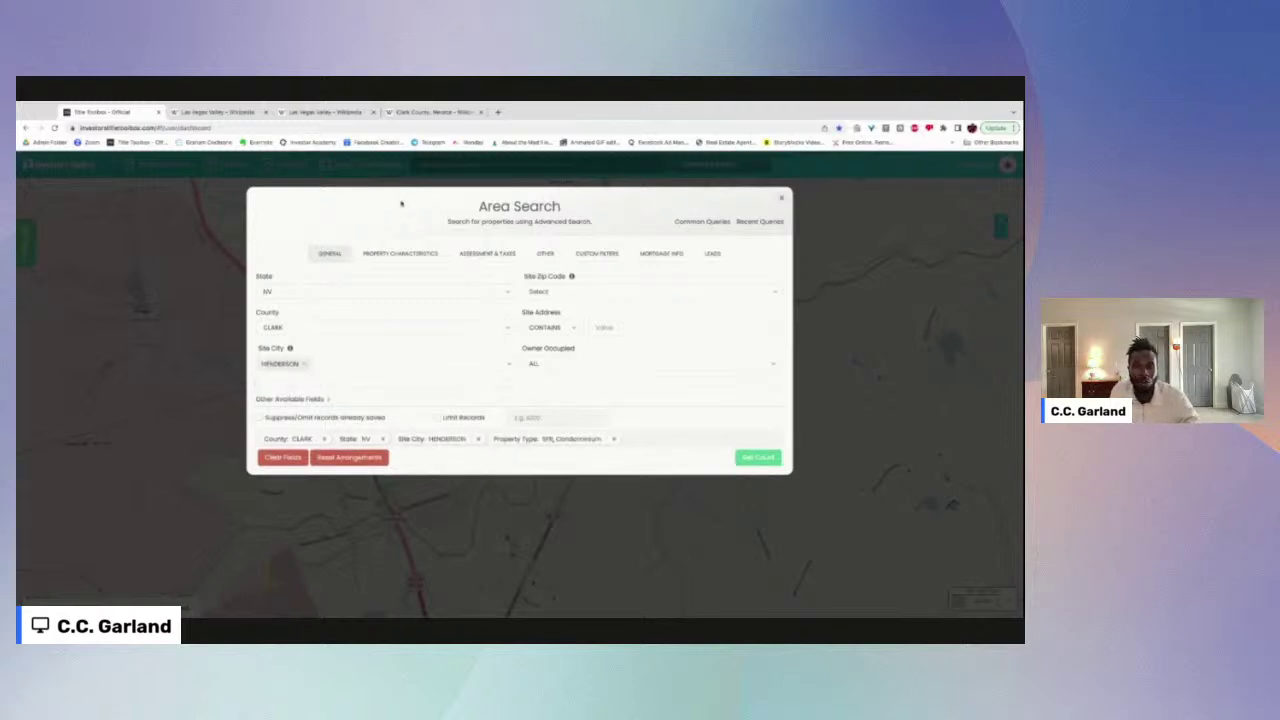
Step: Open Redfin in a new browser tab and search for homes for sale in Henderson, Nevada
{"action": "left_click", "coordinate": [498, 112]}
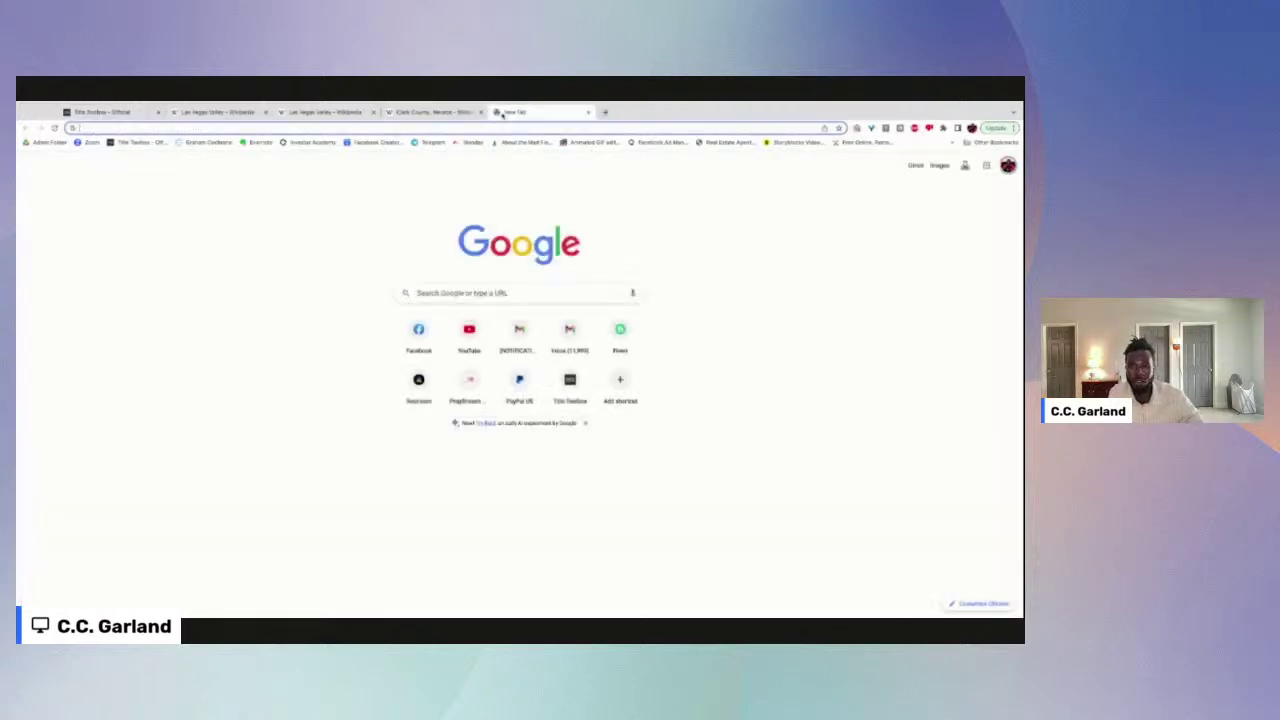
{"action": "type", "text": "r"}
{"action": "key", "text": "Return"}
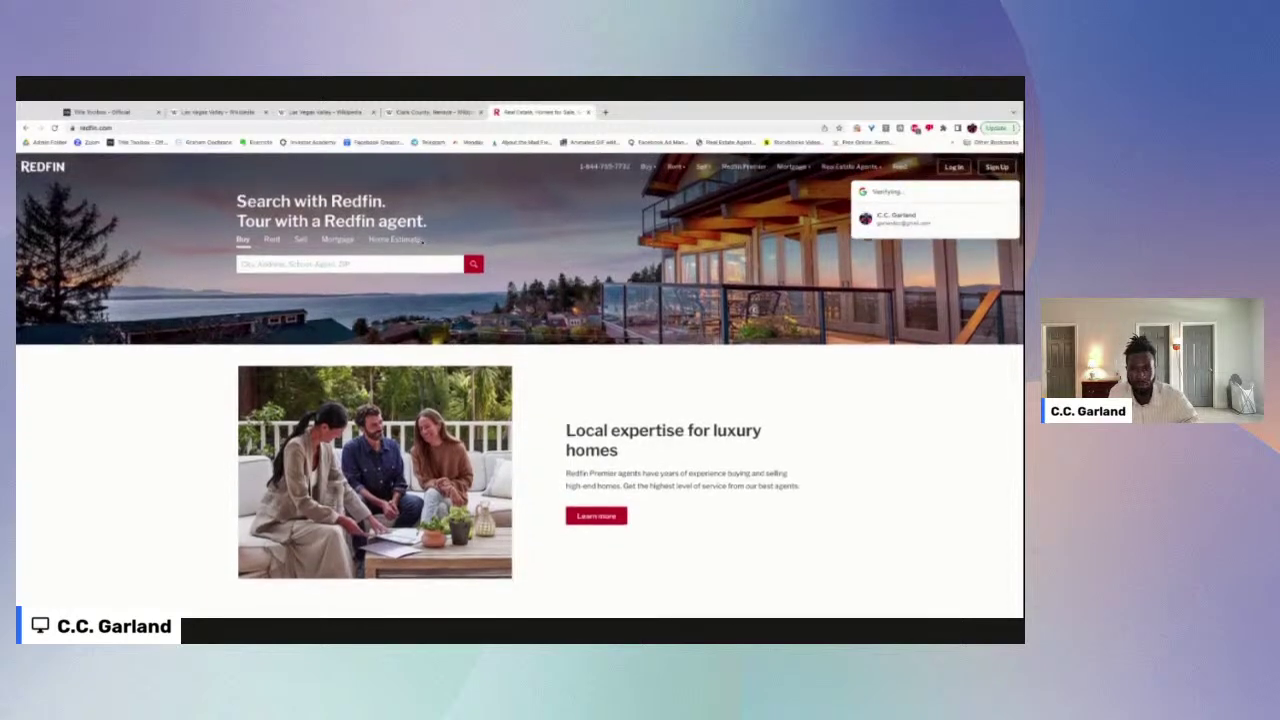
{"action": "left_click", "coordinate": [327, 265]}
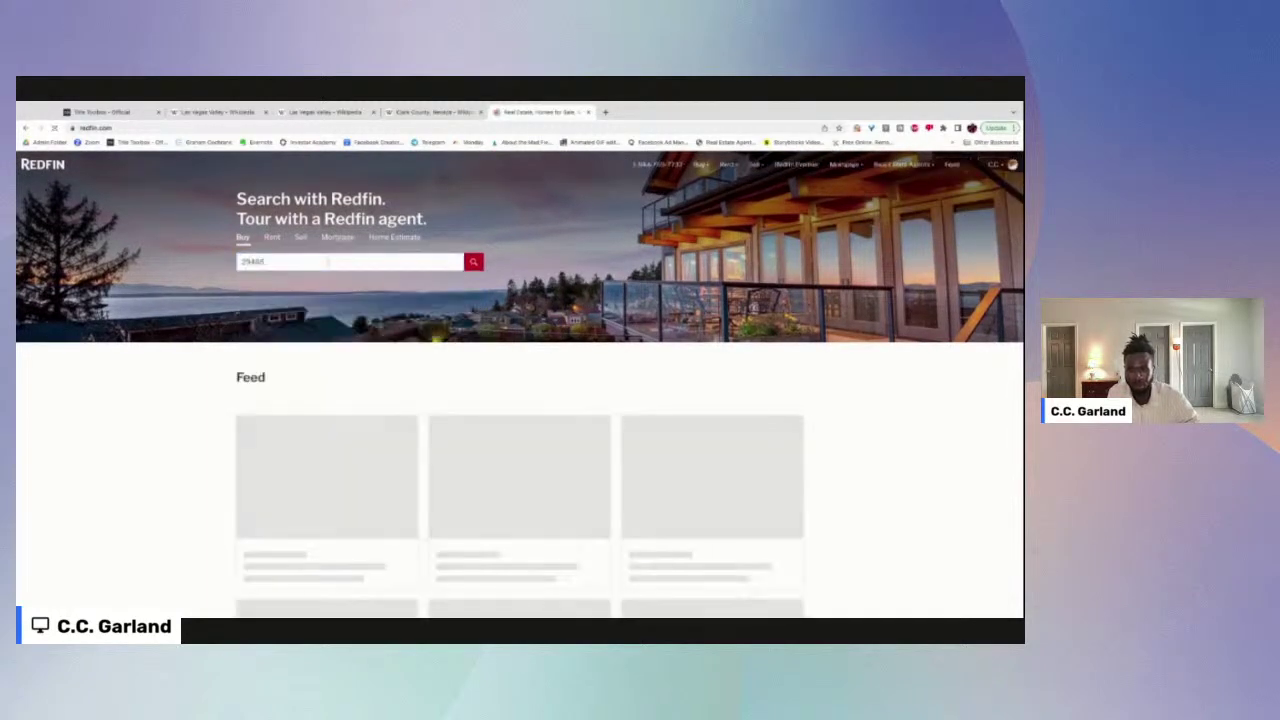
{"action": "left_click", "coordinate": [327, 262]}
{"action": "type", "text": "henderson"}
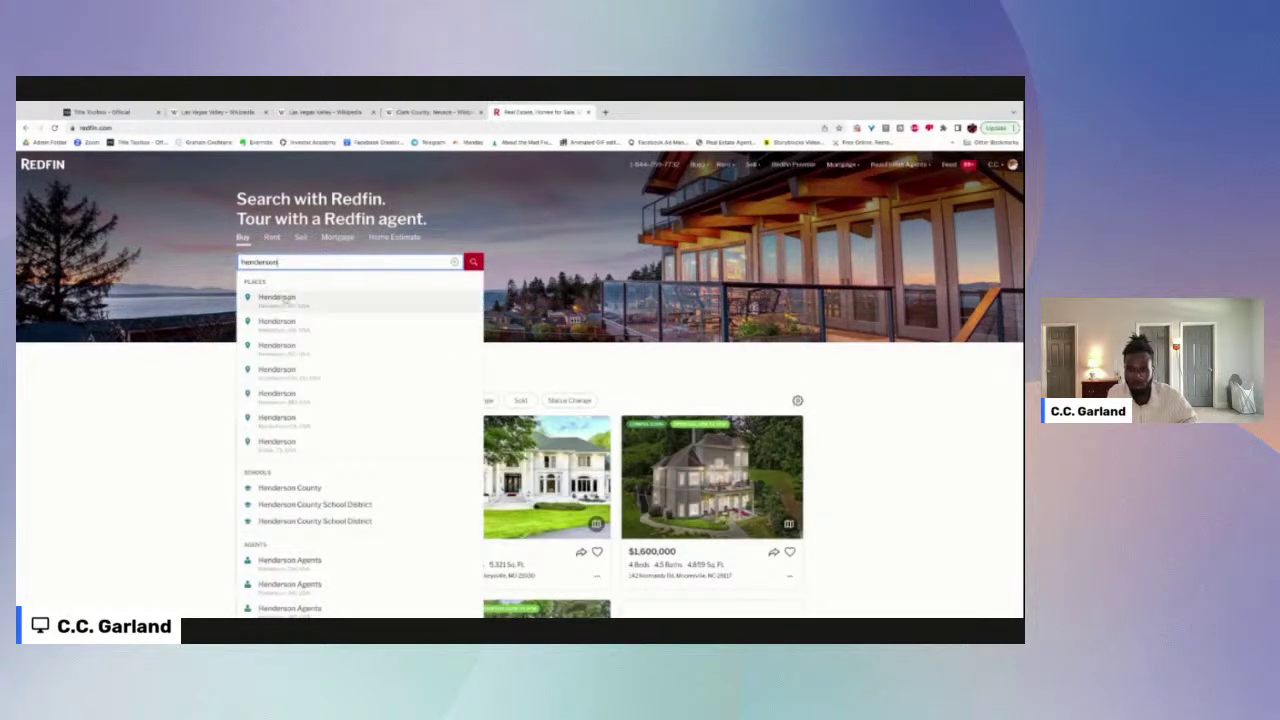
{"action": "left_click", "coordinate": [300, 300]}
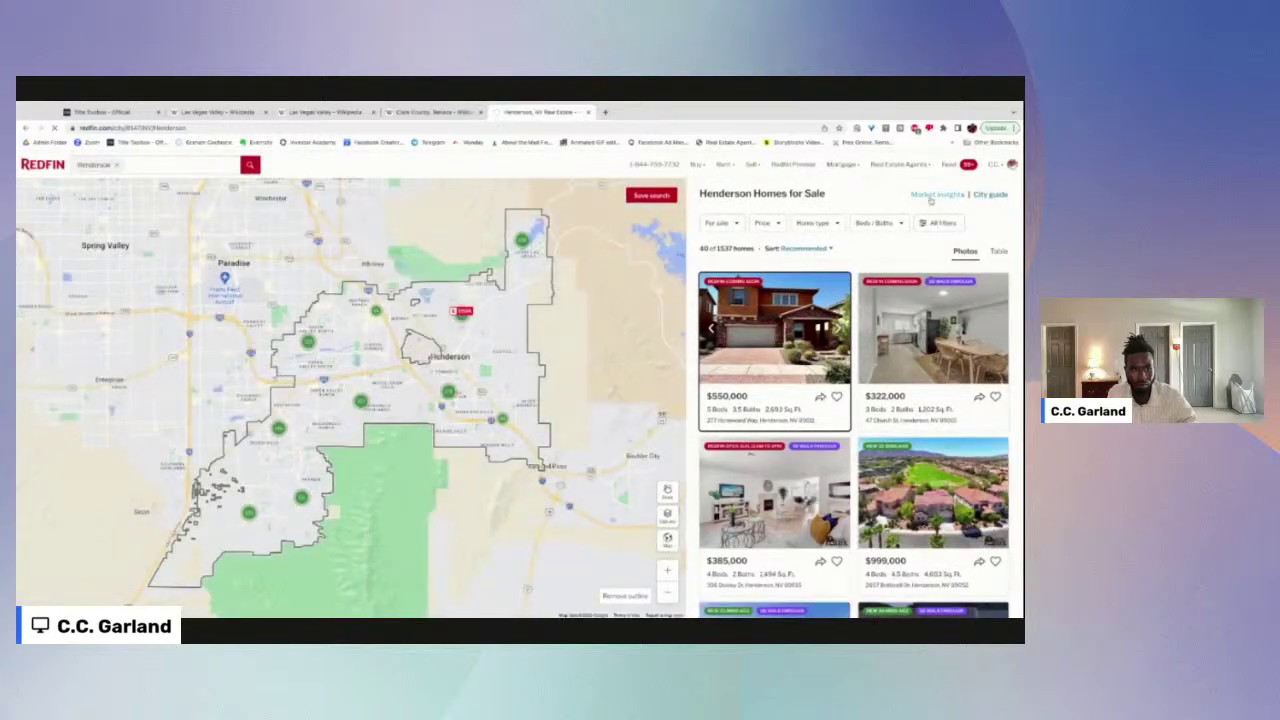
Step: Open Redfin's market insights for Henderson and review the median sale price, homes sold and median days on market
{"action": "left_click", "coordinate": [932, 197]}
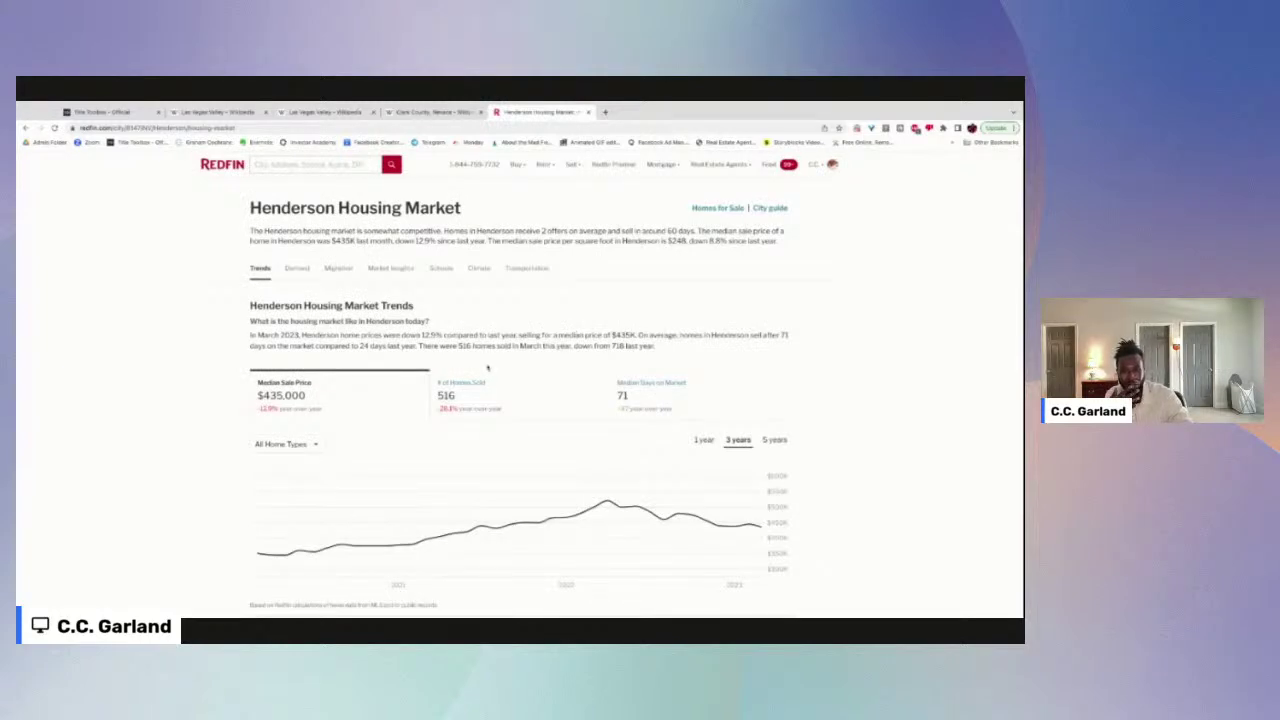
{"action": "scroll", "coordinate": [324, 446], "scroll_direction": "down", "scroll_amount": 1}
{"action": "scroll", "coordinate": [340, 440], "scroll_direction": "down", "scroll_amount": 1}
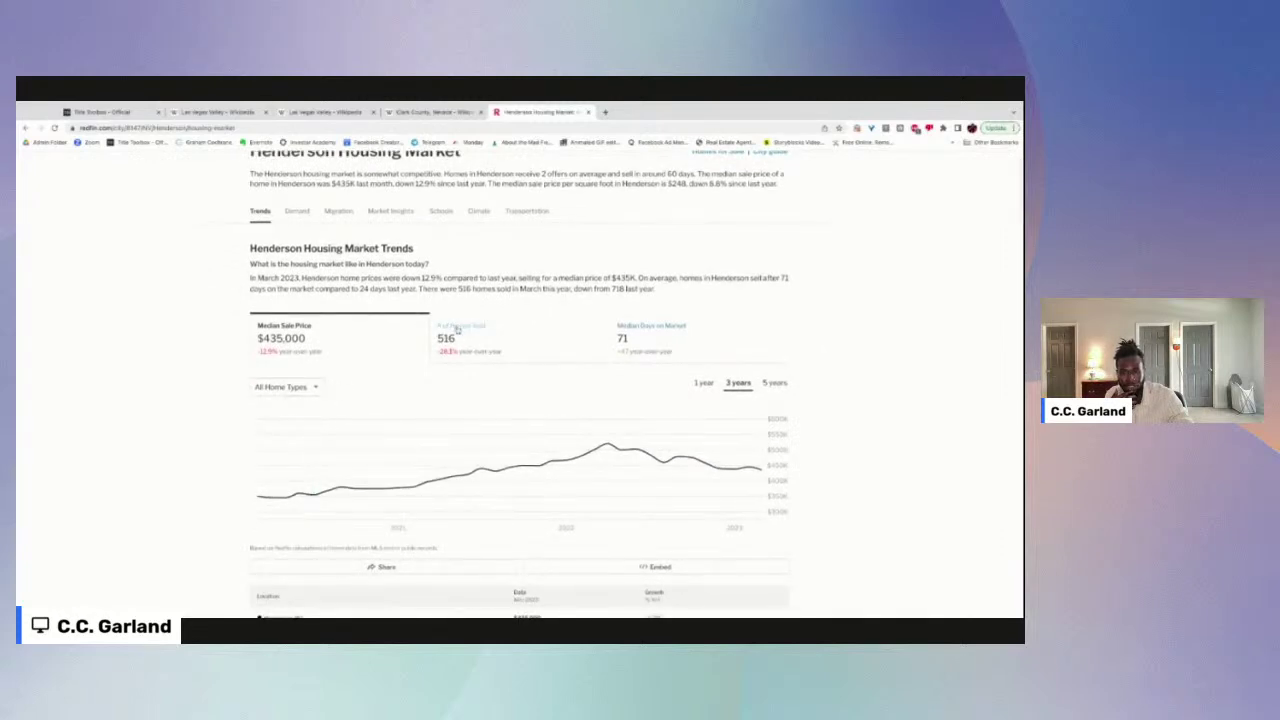
{"action": "scroll", "coordinate": [457, 320], "scroll_direction": "up", "scroll_amount": 2}
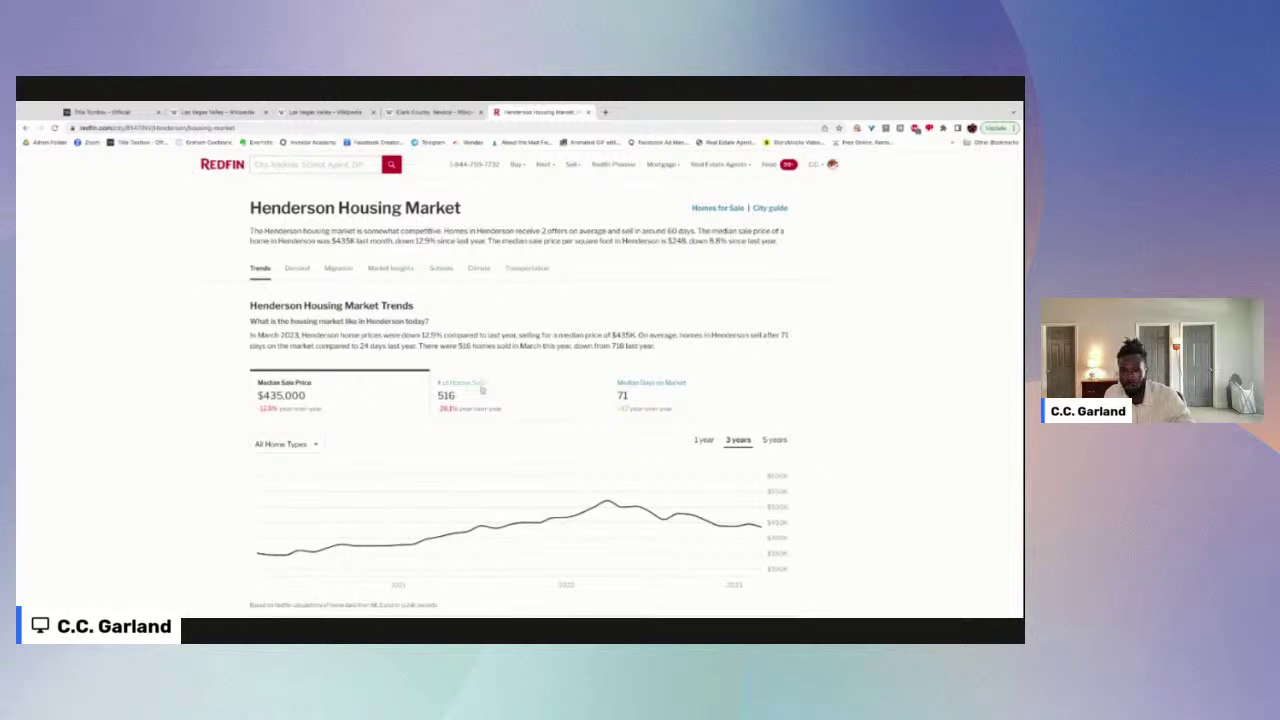
Step: Switch back to the Las Vegas Valley Wikipedia article and look through its History and Boundaries sections
{"action": "left_click", "coordinate": [324, 112]}
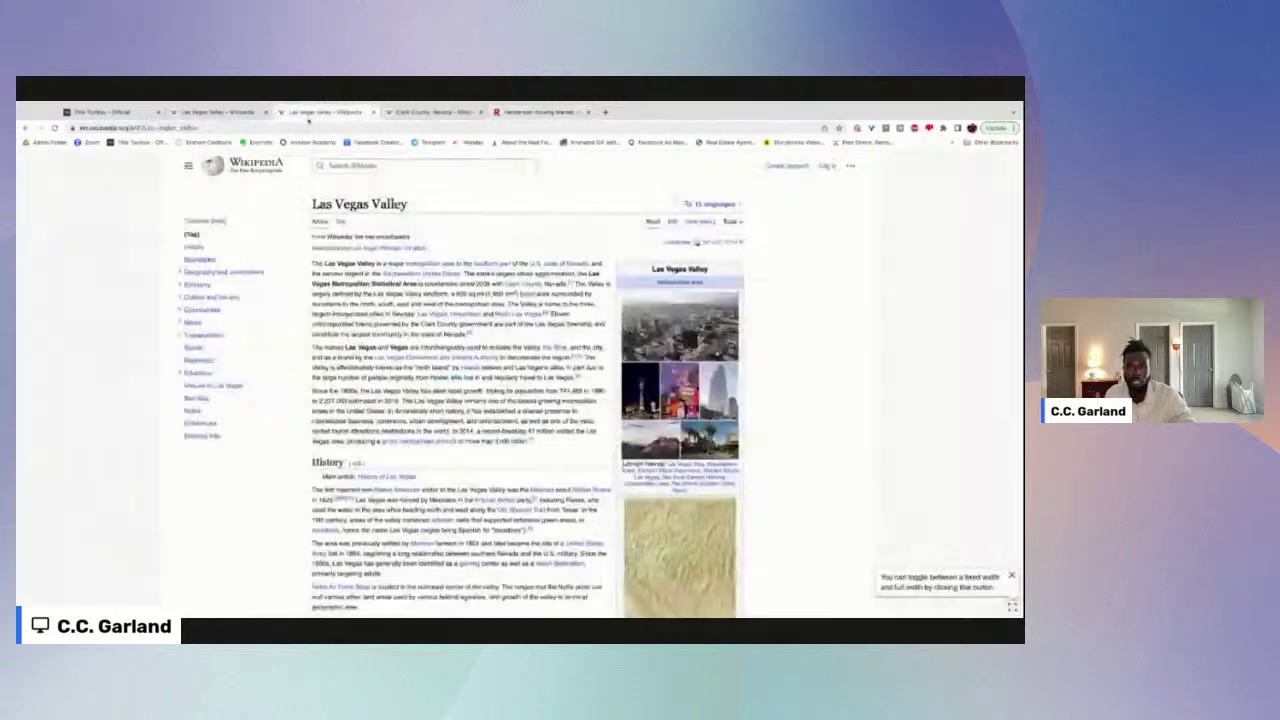
{"action": "left_click", "coordinate": [200, 112]}
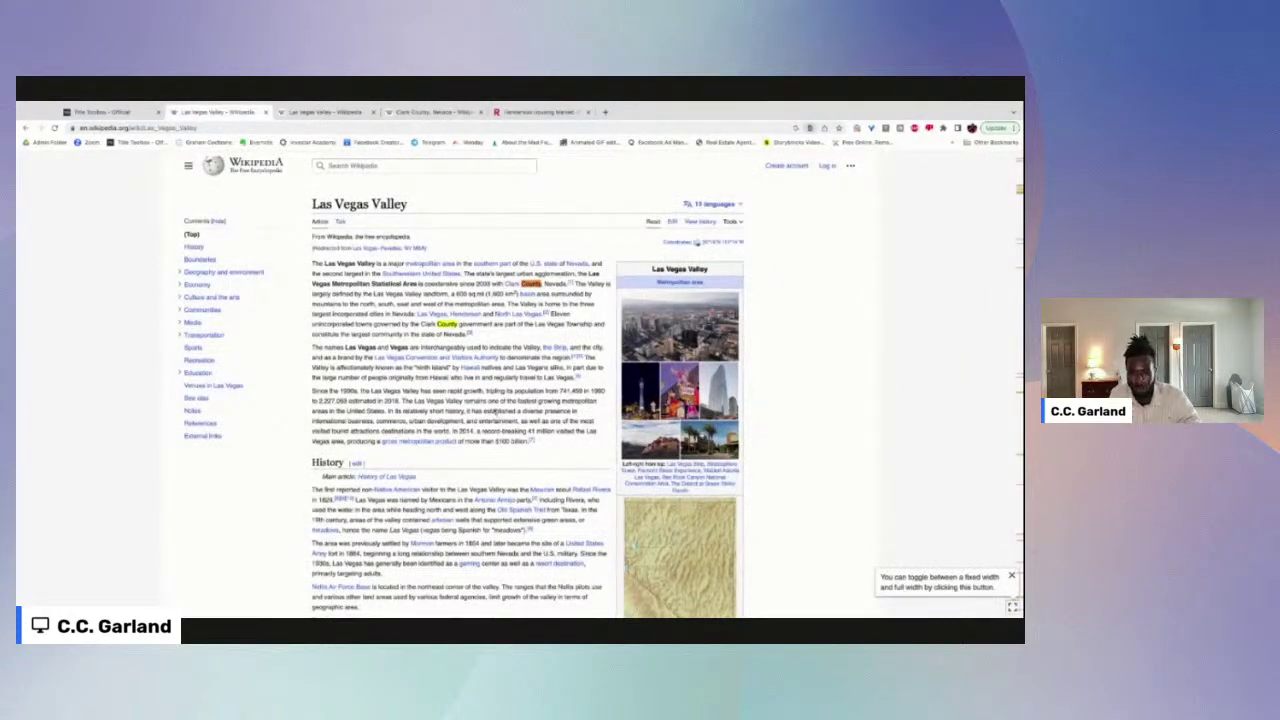
{"action": "scroll", "coordinate": [490, 398], "scroll_direction": "down", "scroll_amount": 3}
{"action": "scroll", "coordinate": [517, 398], "scroll_direction": "down", "scroll_amount": 4}
{"action": "scroll", "coordinate": [494, 383], "scroll_direction": "up", "scroll_amount": 2}
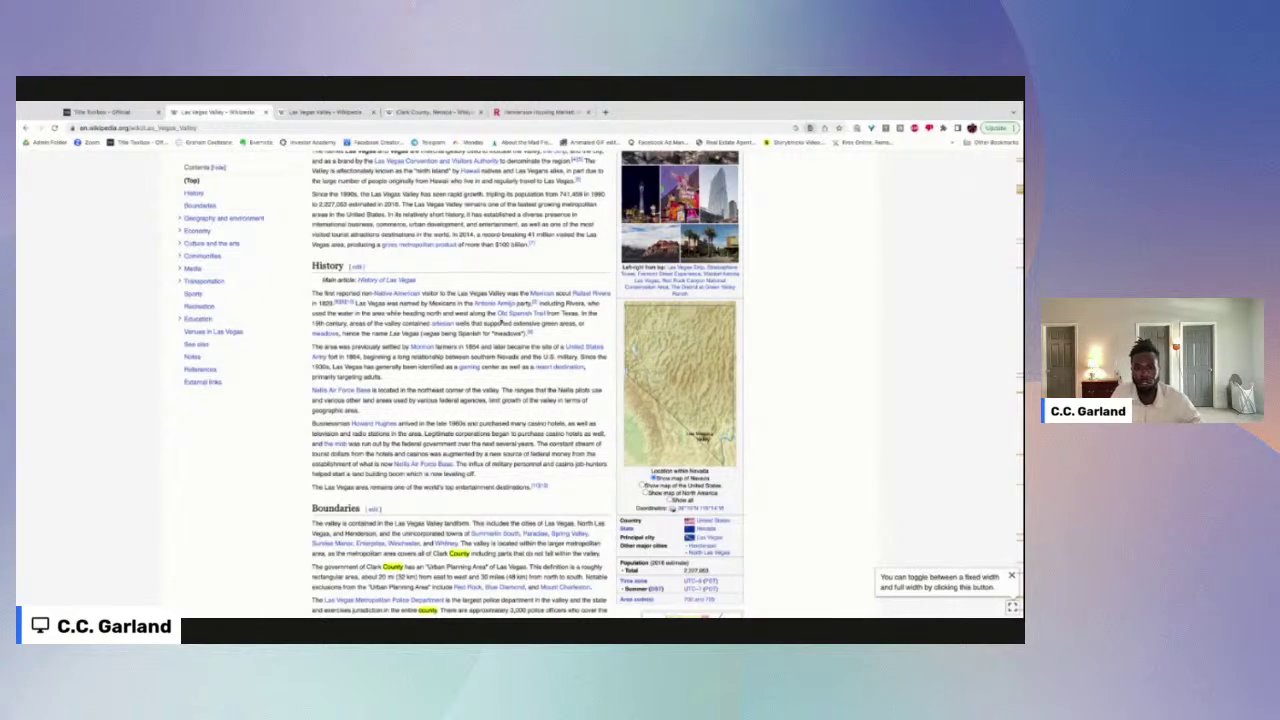
Step: Open PropStream in a new browser tab, go to its property search app, and dismiss the updates notice
{"action": "left_click", "coordinate": [605, 112]}
{"action": "type", "text": "prop"}
{"action": "key", "text": "Return"}
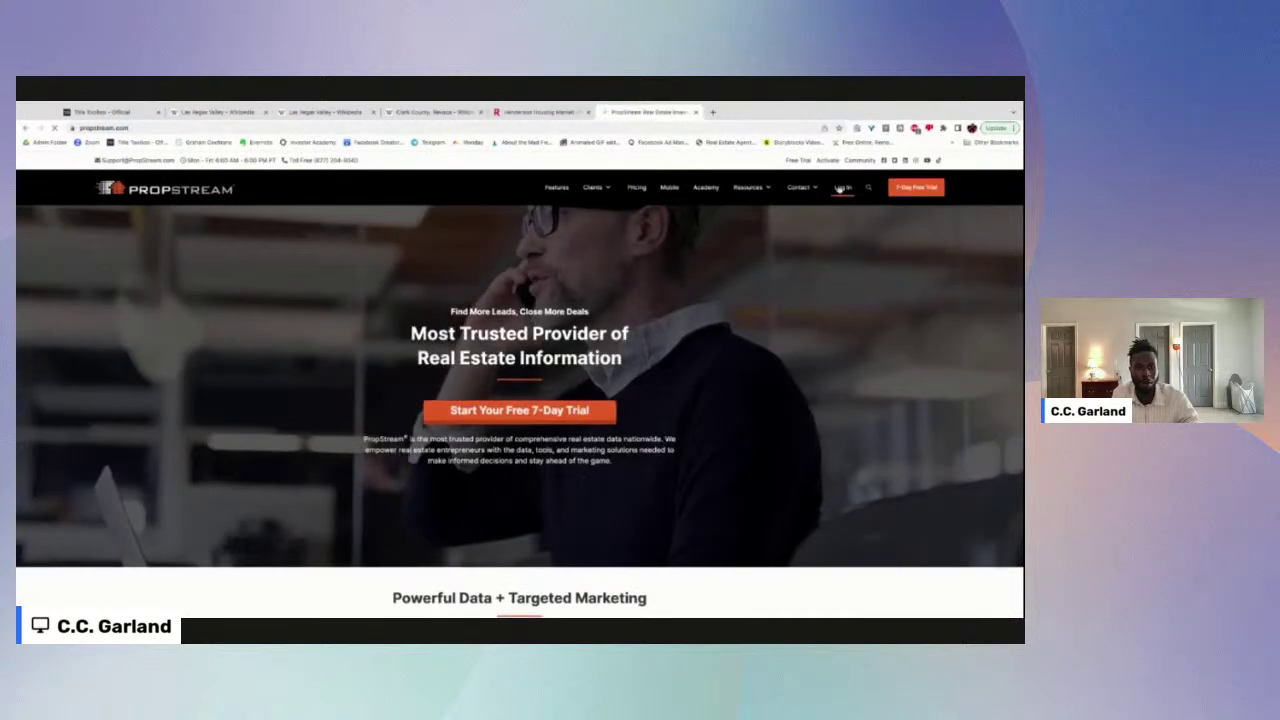
{"action": "mouse_move", "coordinate": [841, 188]}
{"action": "left_click", "coordinate": [794, 219]}
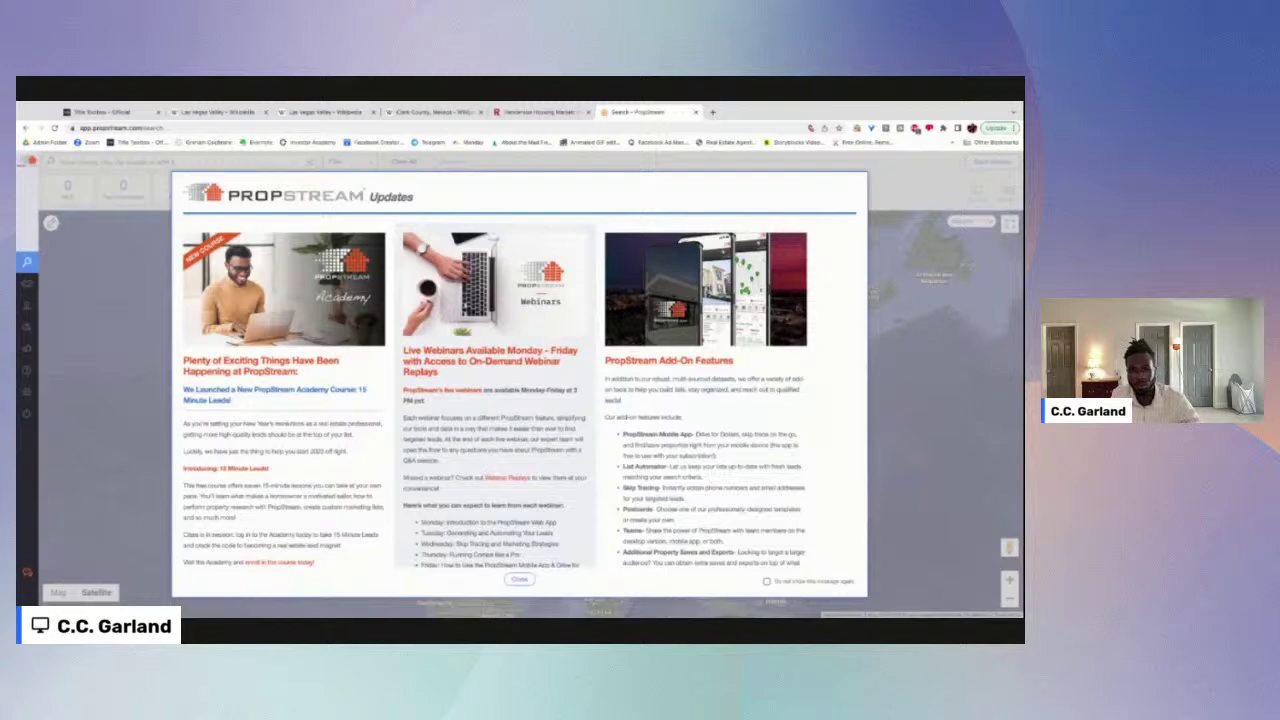
{"action": "left_click", "coordinate": [519, 579]}
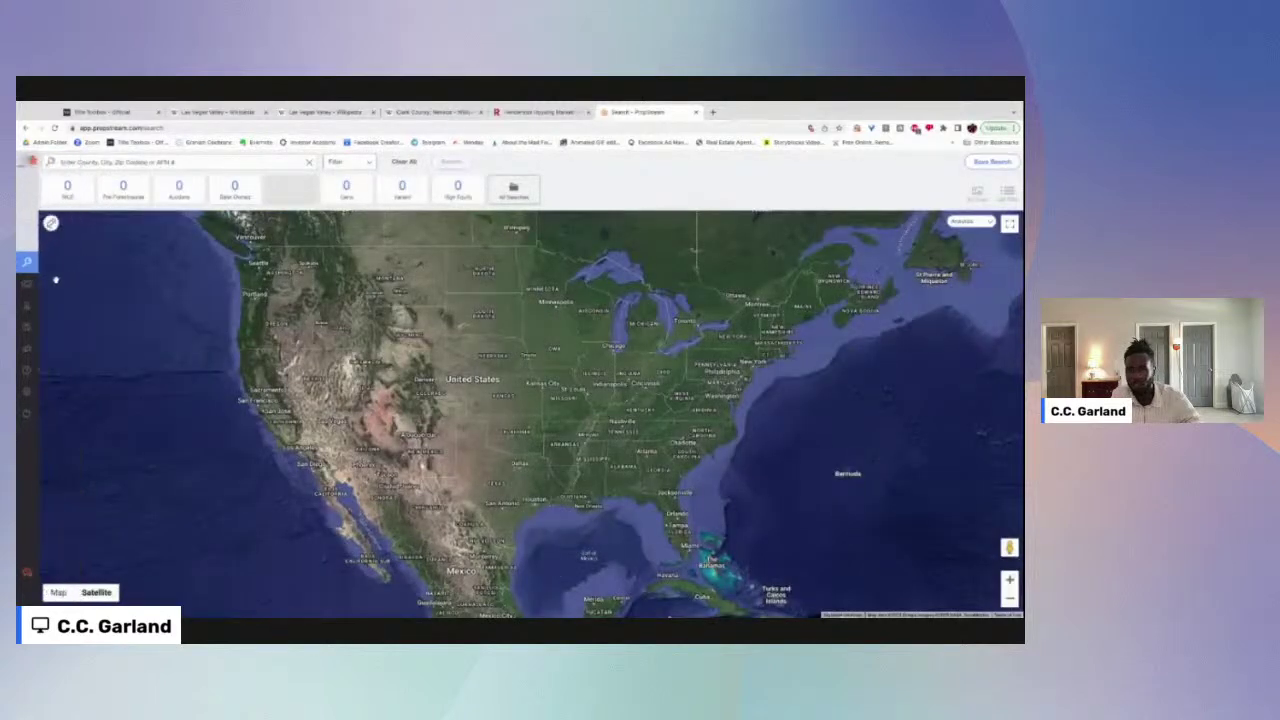
Step: Search PropStream for properties in Henderson, NV
{"action": "left_click", "coordinate": [165, 162]}
{"action": "left_click", "coordinate": [586, 224]}
{"action": "mouse_move", "coordinate": [40, 300]}
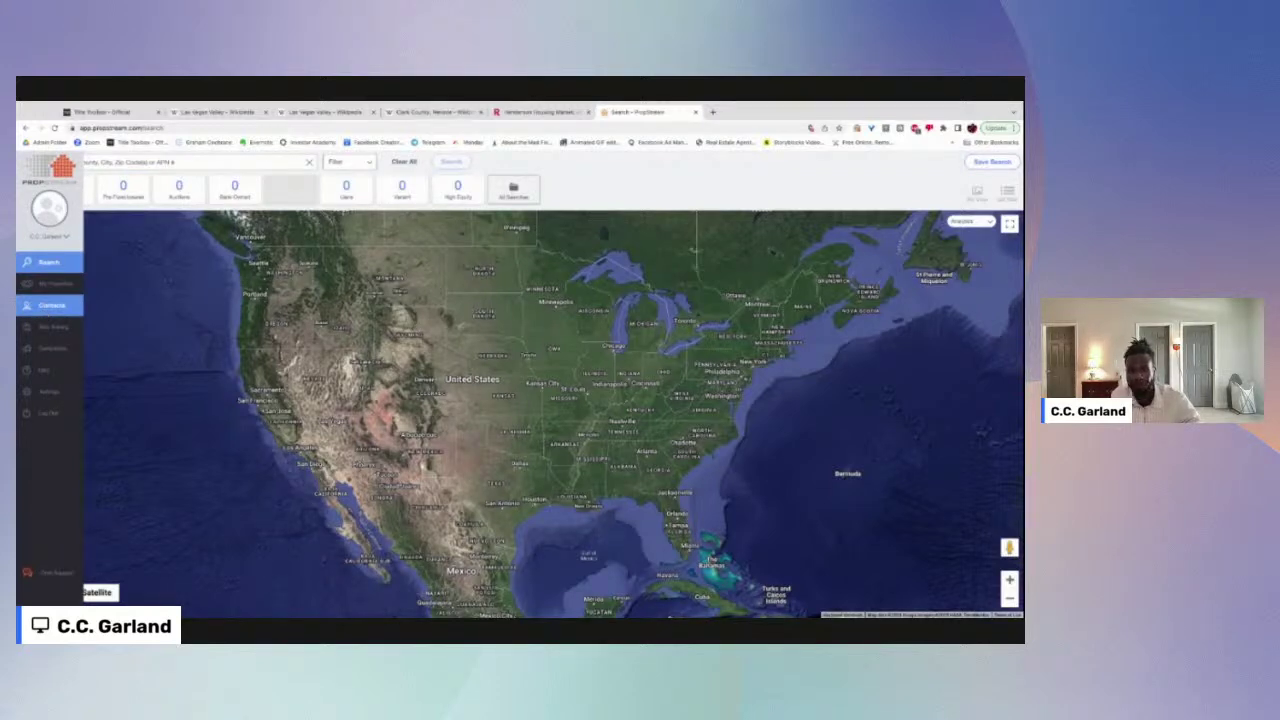
{"action": "left_click", "coordinate": [297, 164]}
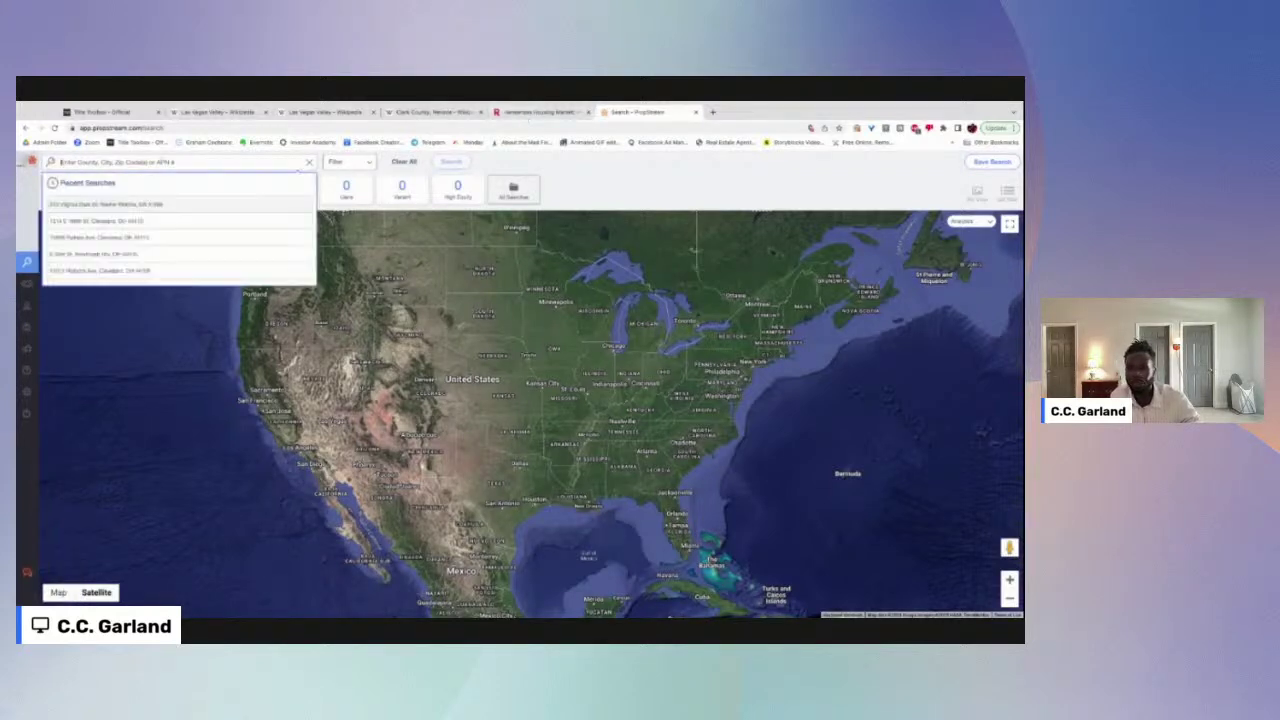
{"action": "type", "text": "henderson nv"}
{"action": "left_click", "coordinate": [127, 184]}
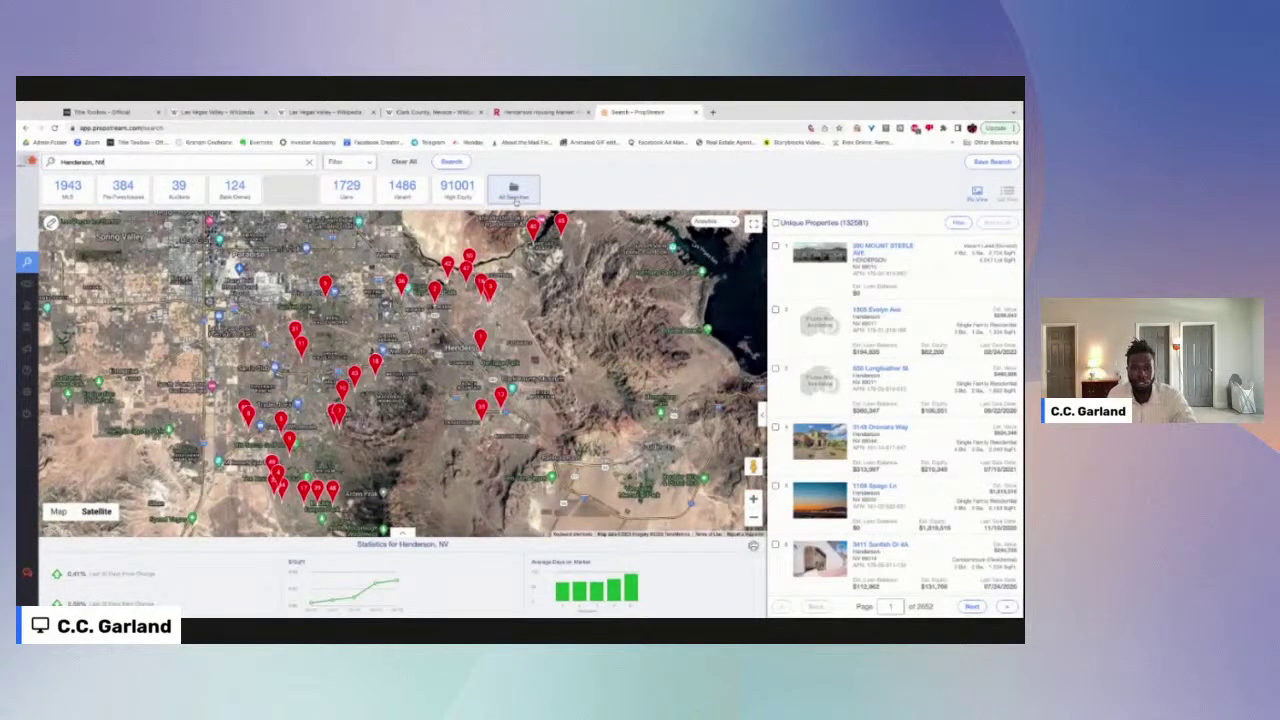
Step: Filter the Henderson properties by ownership information, setting the minimum years of ownership to 10
{"action": "left_click", "coordinate": [516, 201]}
{"action": "left_click", "coordinate": [558, 193]}
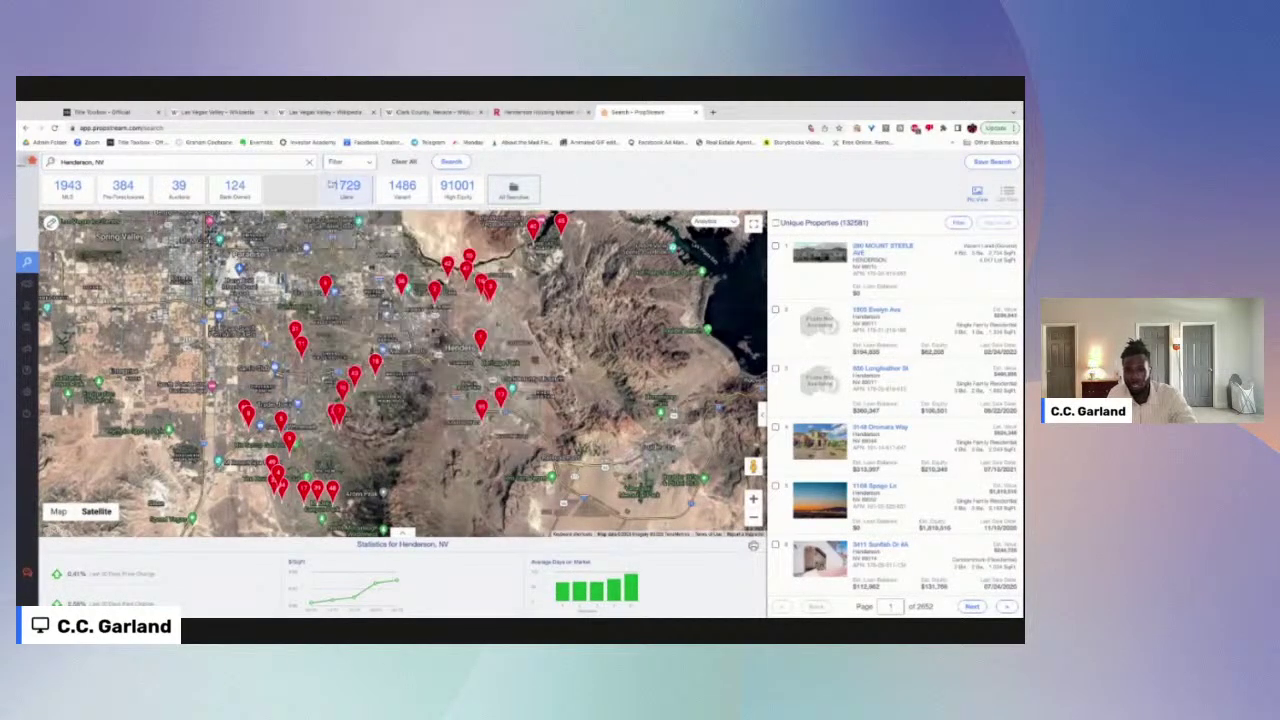
{"action": "left_click", "coordinate": [355, 164]}
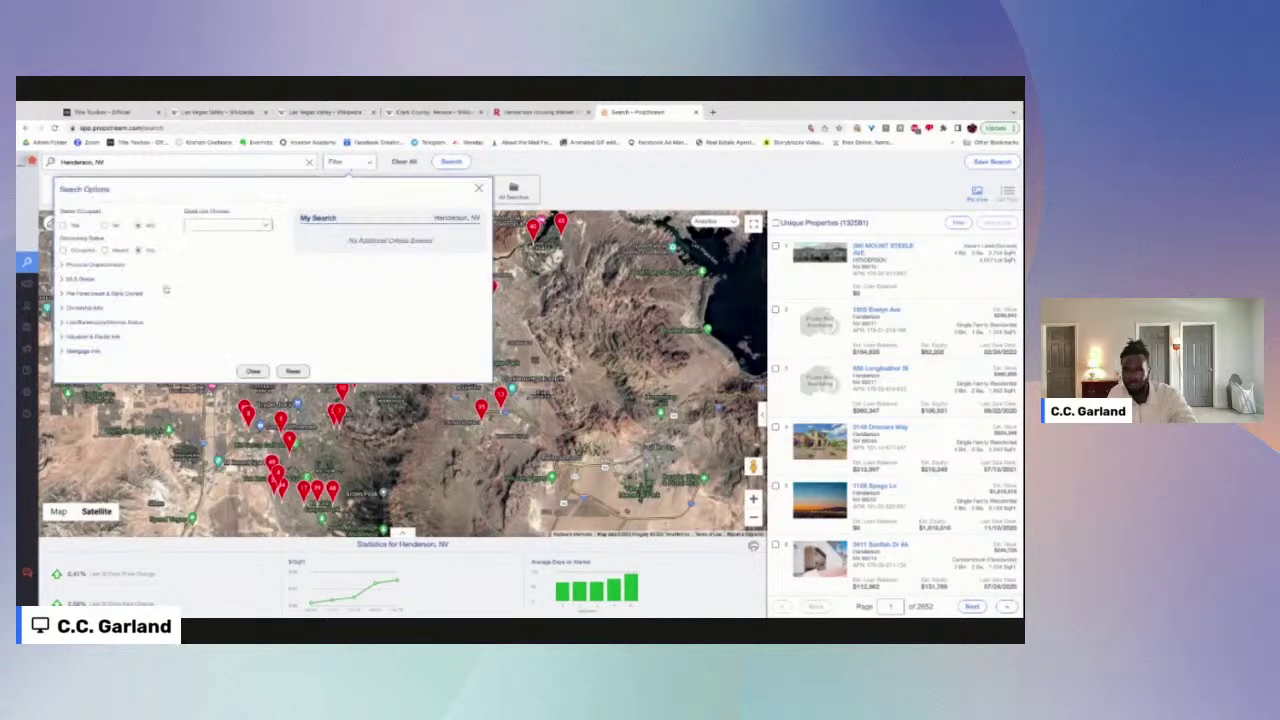
{"action": "left_click", "coordinate": [103, 294]}
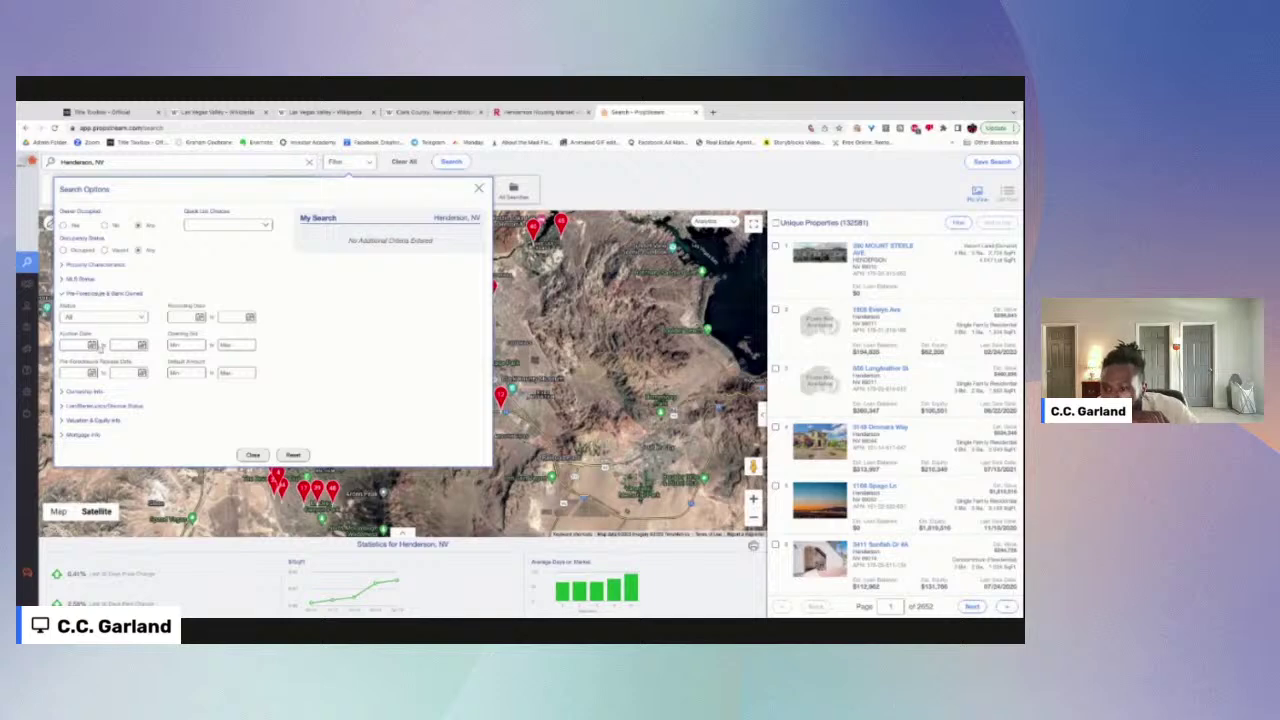
{"action": "left_click", "coordinate": [85, 393]}
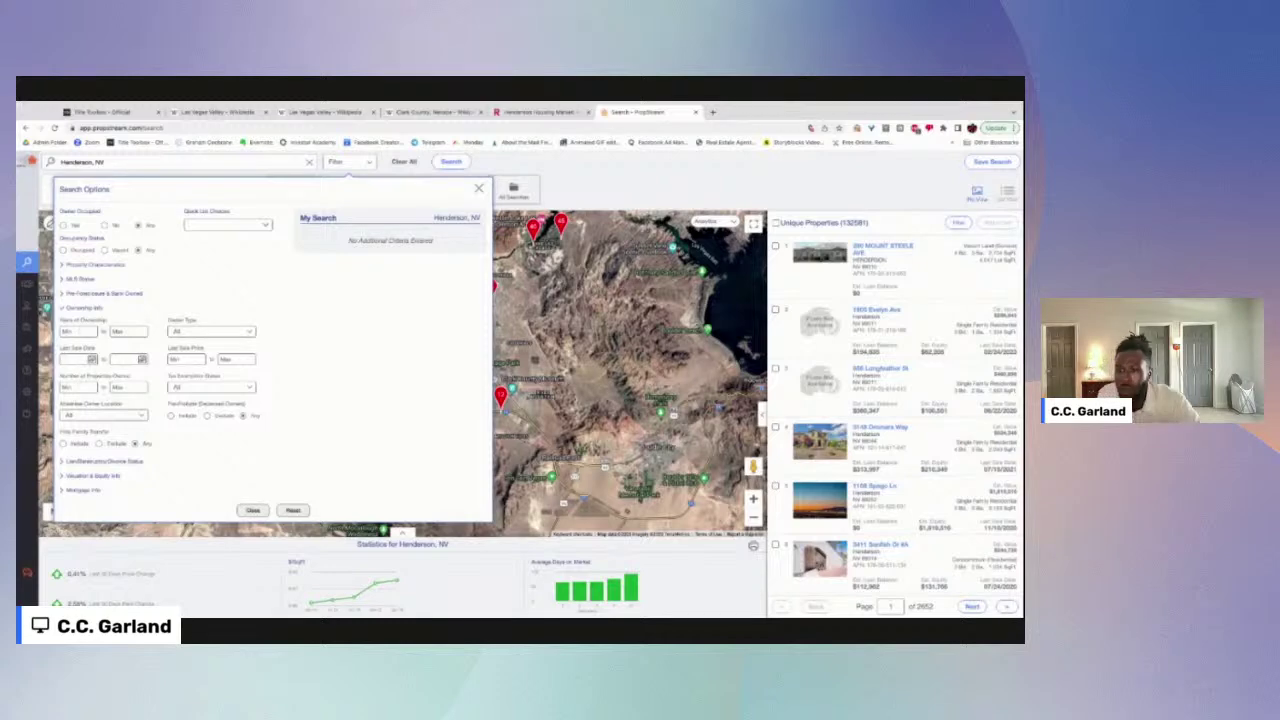
{"action": "type", "text": "10"}
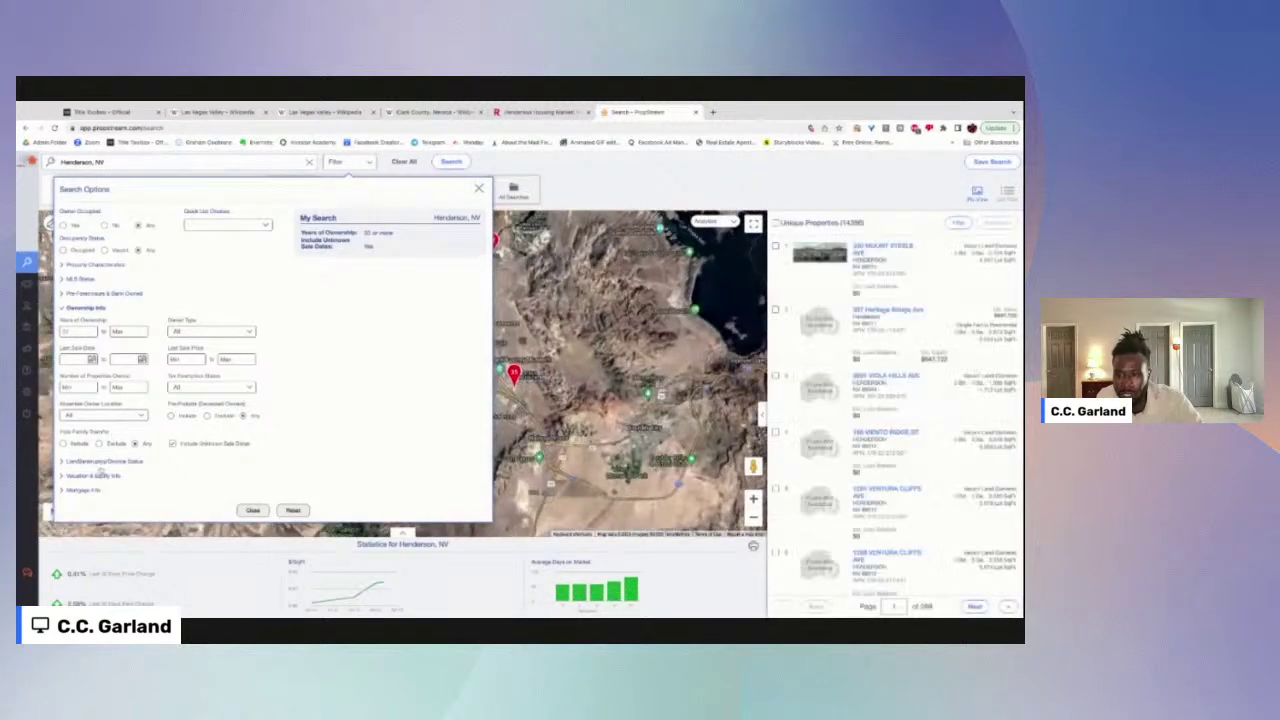
Step: Add minimum bathroom and bedroom counts to the search's property characteristics and close the search options
{"action": "left_click", "coordinate": [99, 461]}
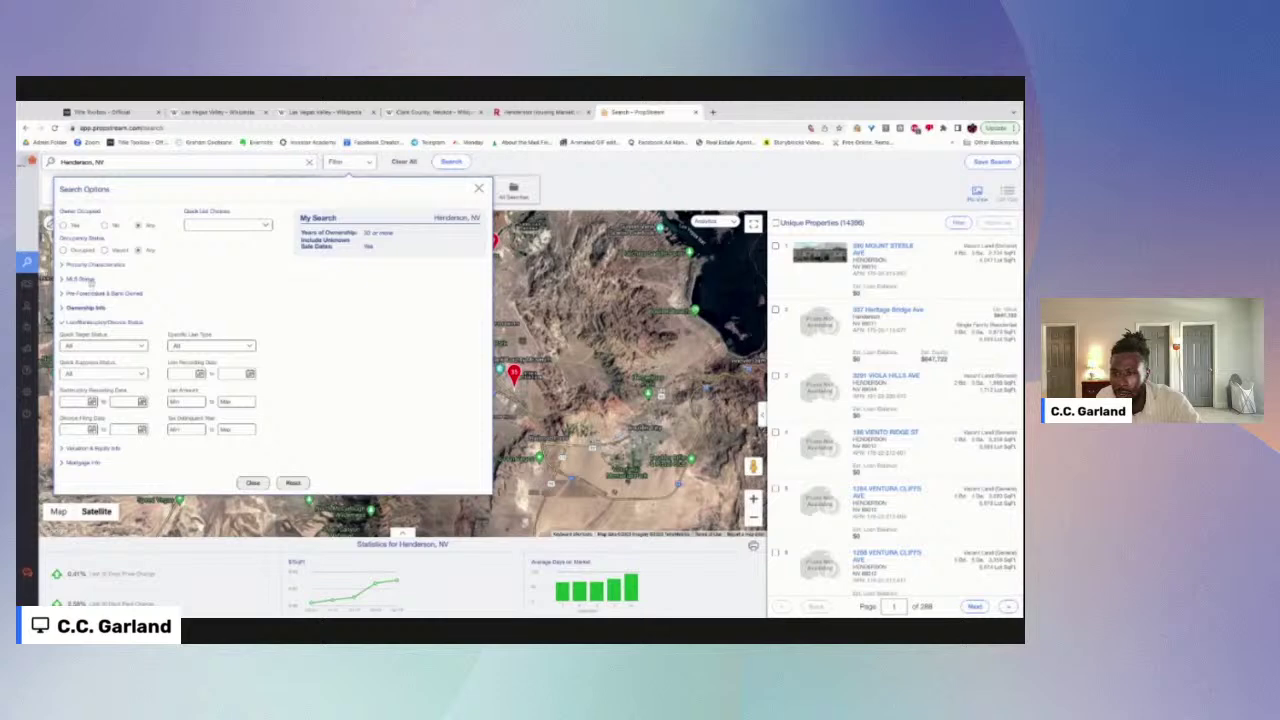
{"action": "left_click", "coordinate": [93, 265]}
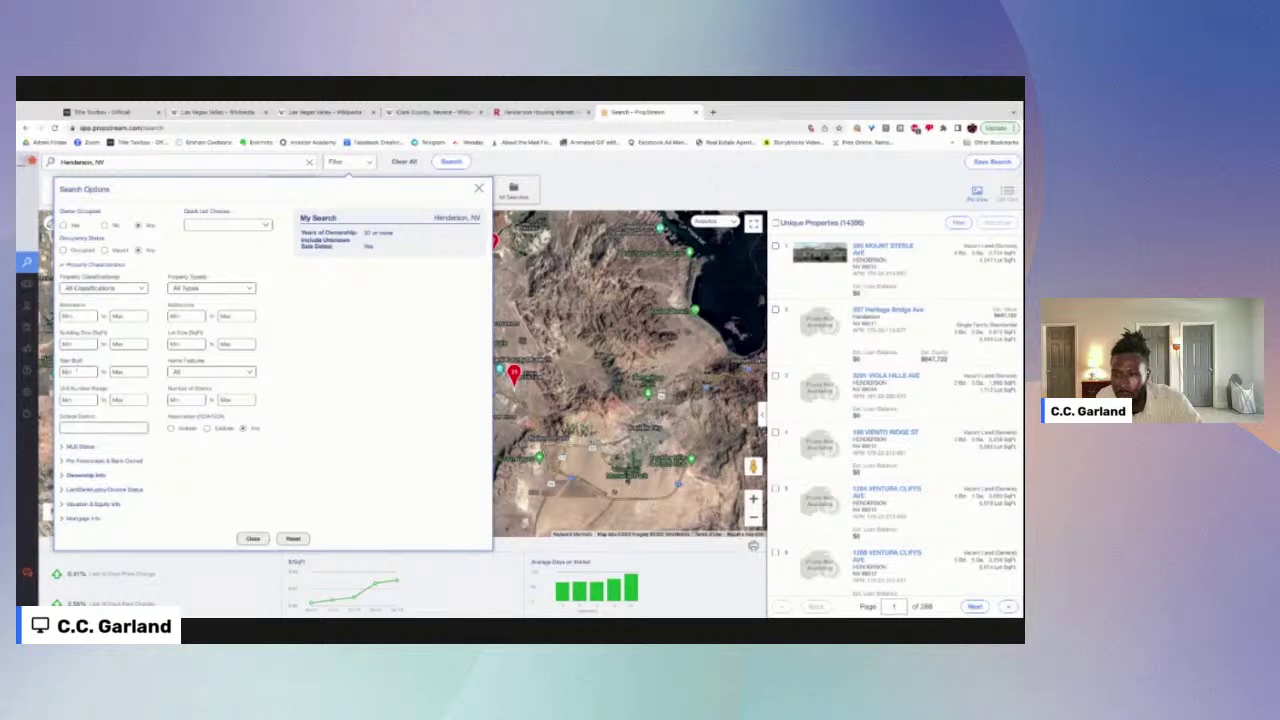
{"action": "left_click", "coordinate": [185, 316]}
{"action": "type", "text": "3"}
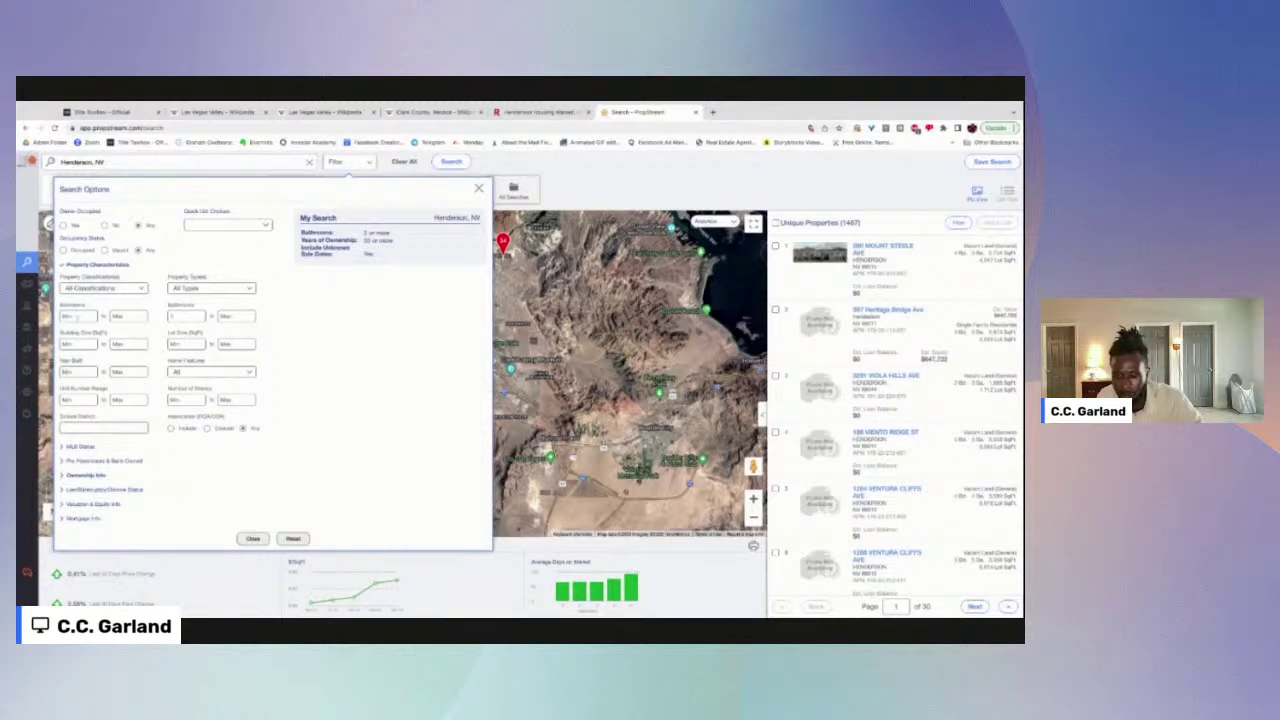
{"action": "type", "text": "3"}
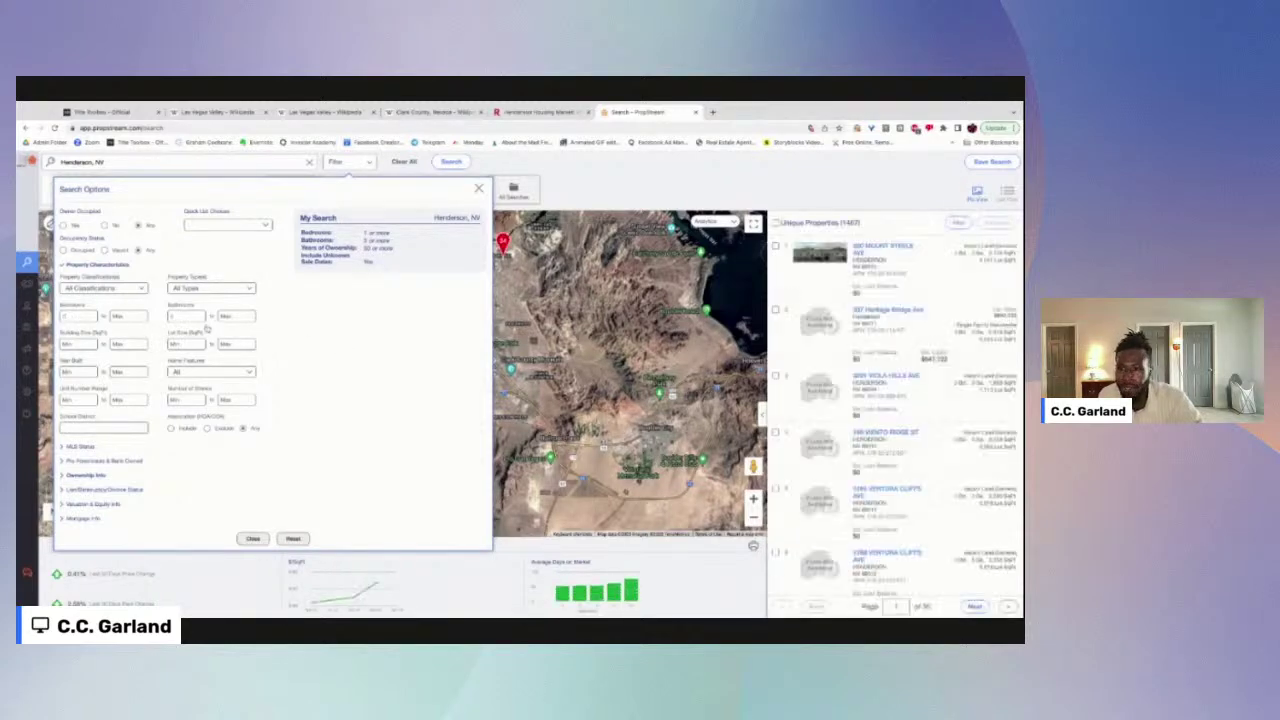
{"action": "key", "text": "Return"}
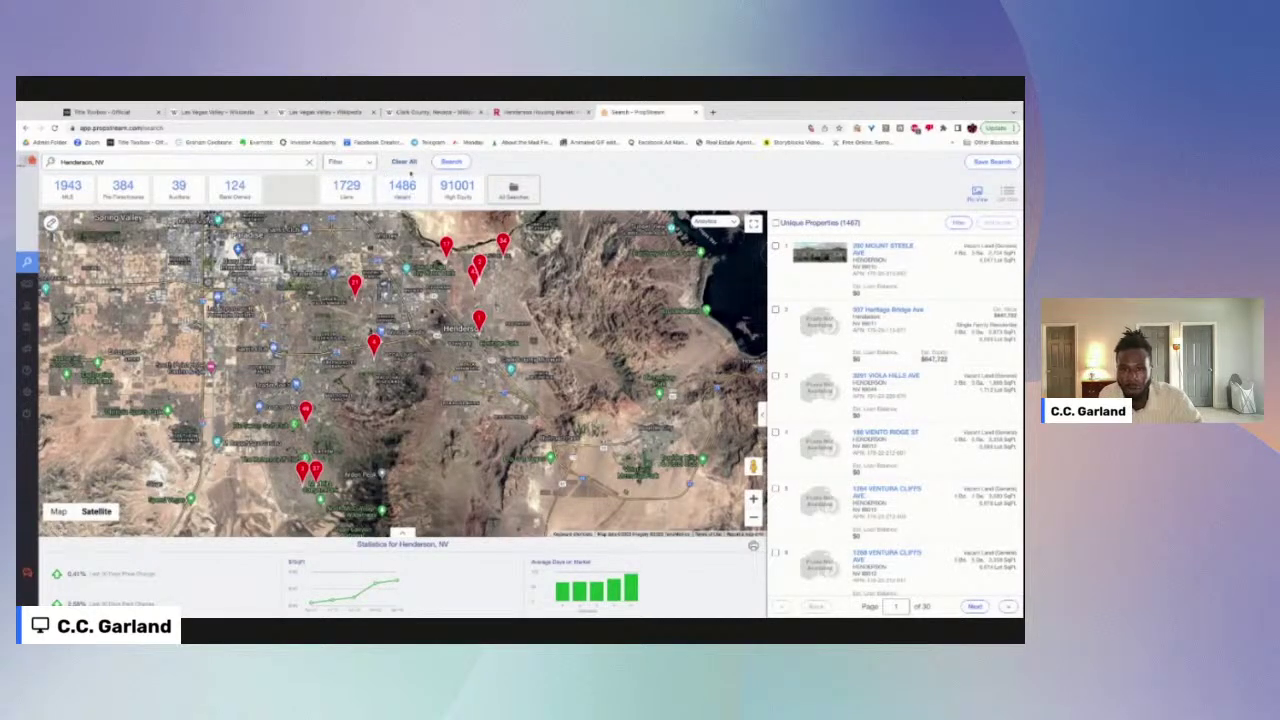
{"action": "left_click", "coordinate": [513, 190]}
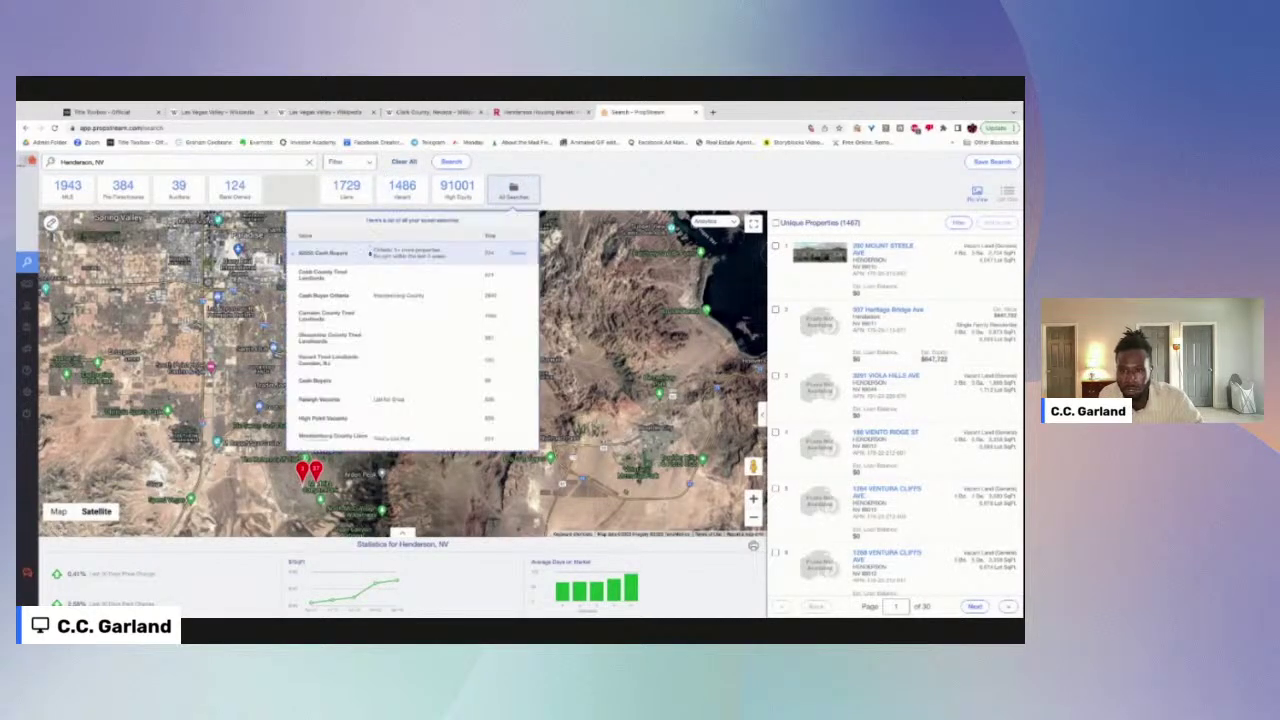
{"action": "left_click", "coordinate": [349, 166]}
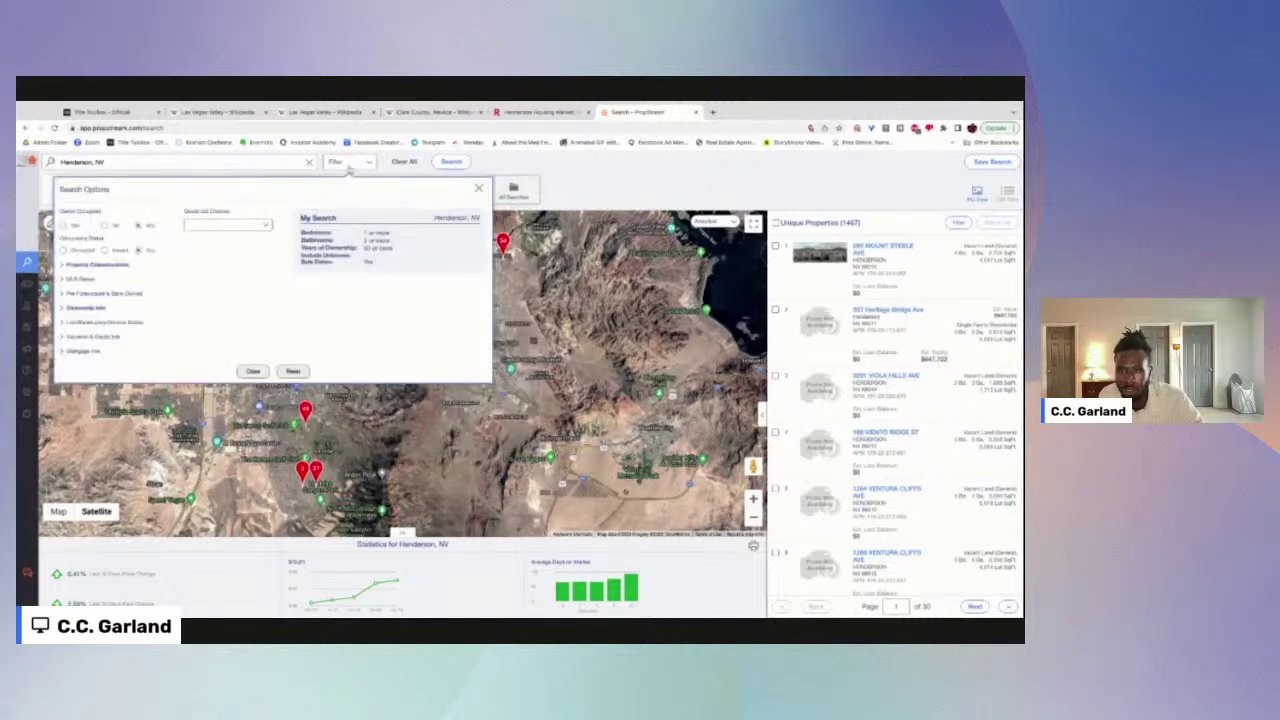
{"action": "left_click", "coordinate": [84, 266]}
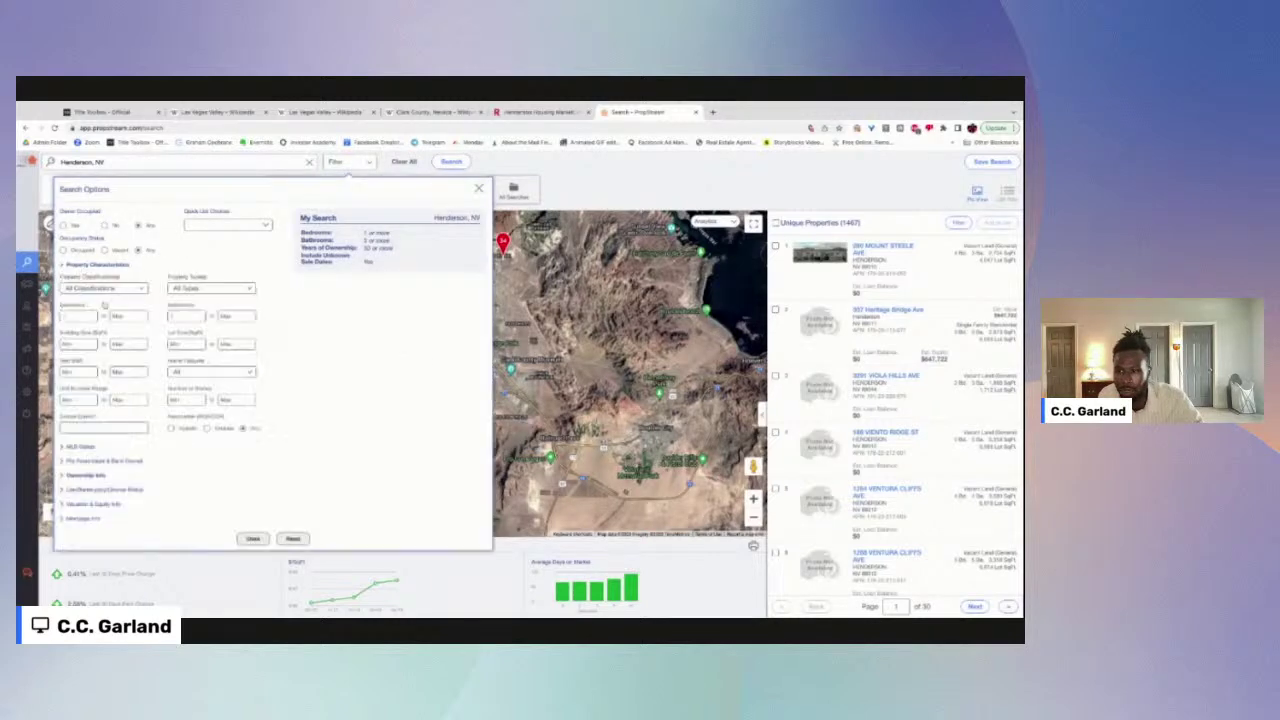
{"action": "left_click", "coordinate": [253, 538]}
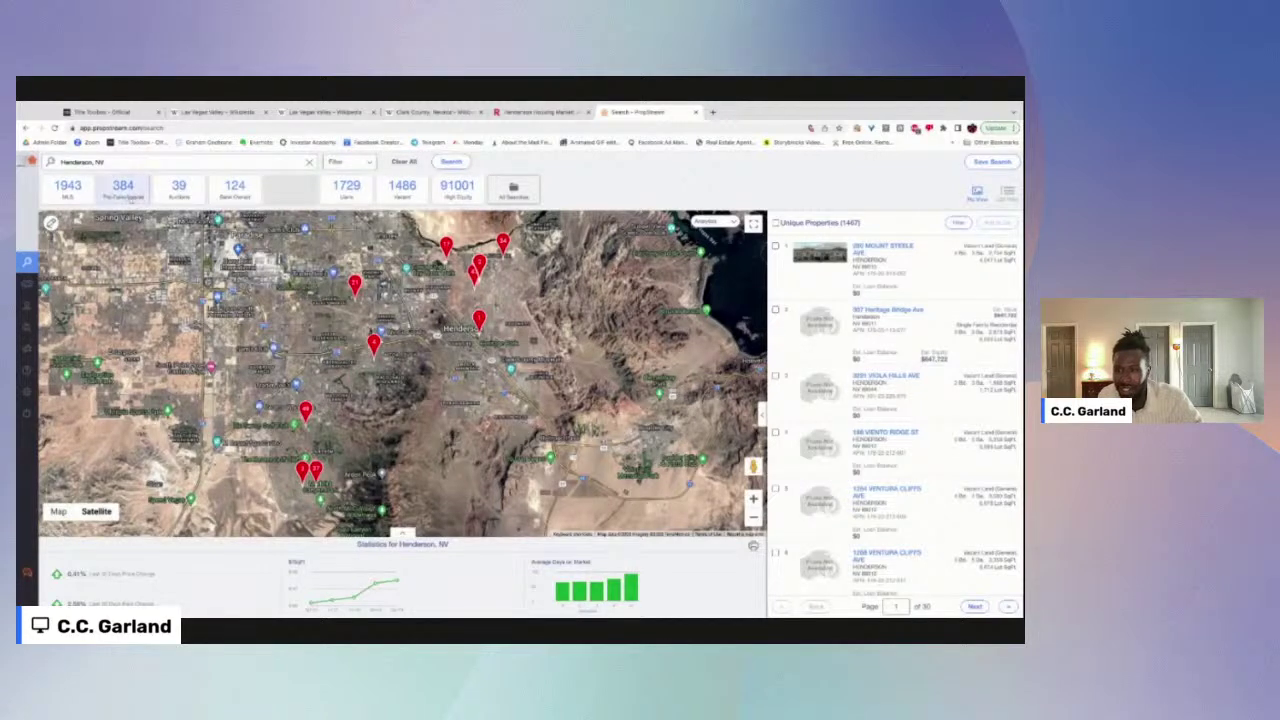
Step: Change the Henderson search's property characteristics to a minimum of 3 bedrooms and 2 bathrooms
{"action": "left_click", "coordinate": [347, 168]}
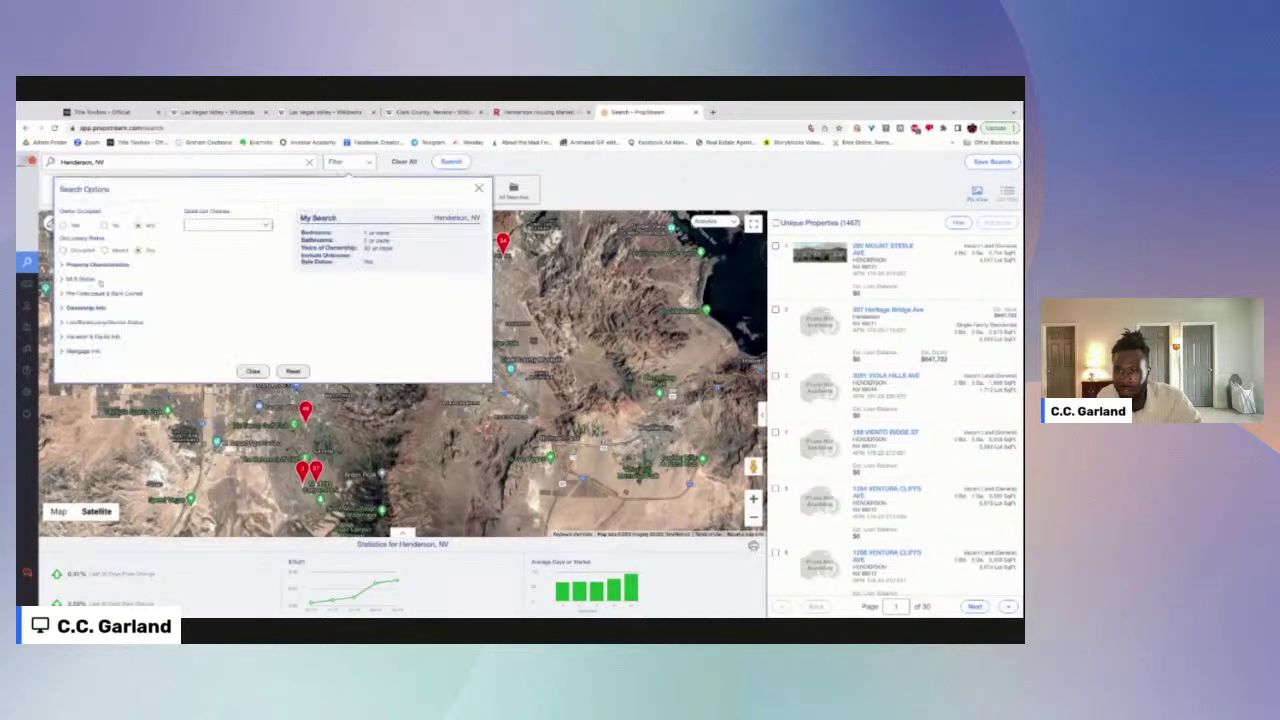
{"action": "left_click", "coordinate": [96, 265]}
{"action": "left_click", "coordinate": [71, 315]}
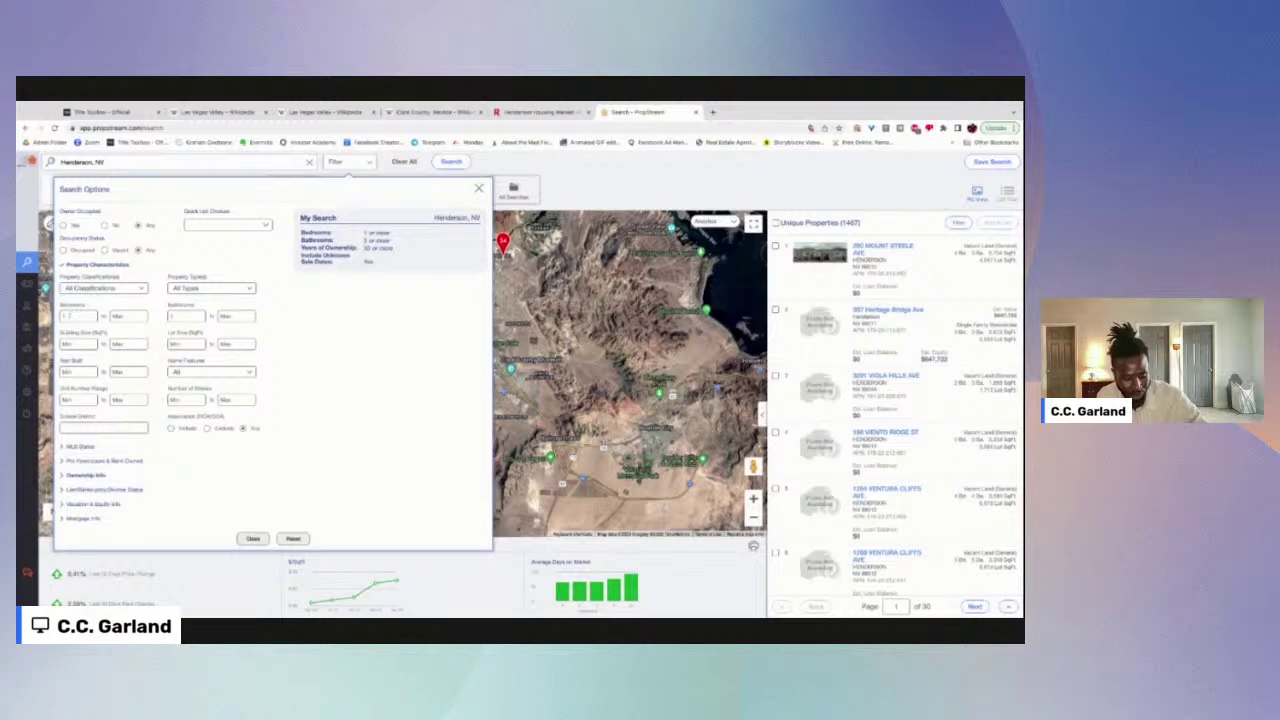
{"action": "key", "text": "BackSpace"}
{"action": "type", "text": "3"}
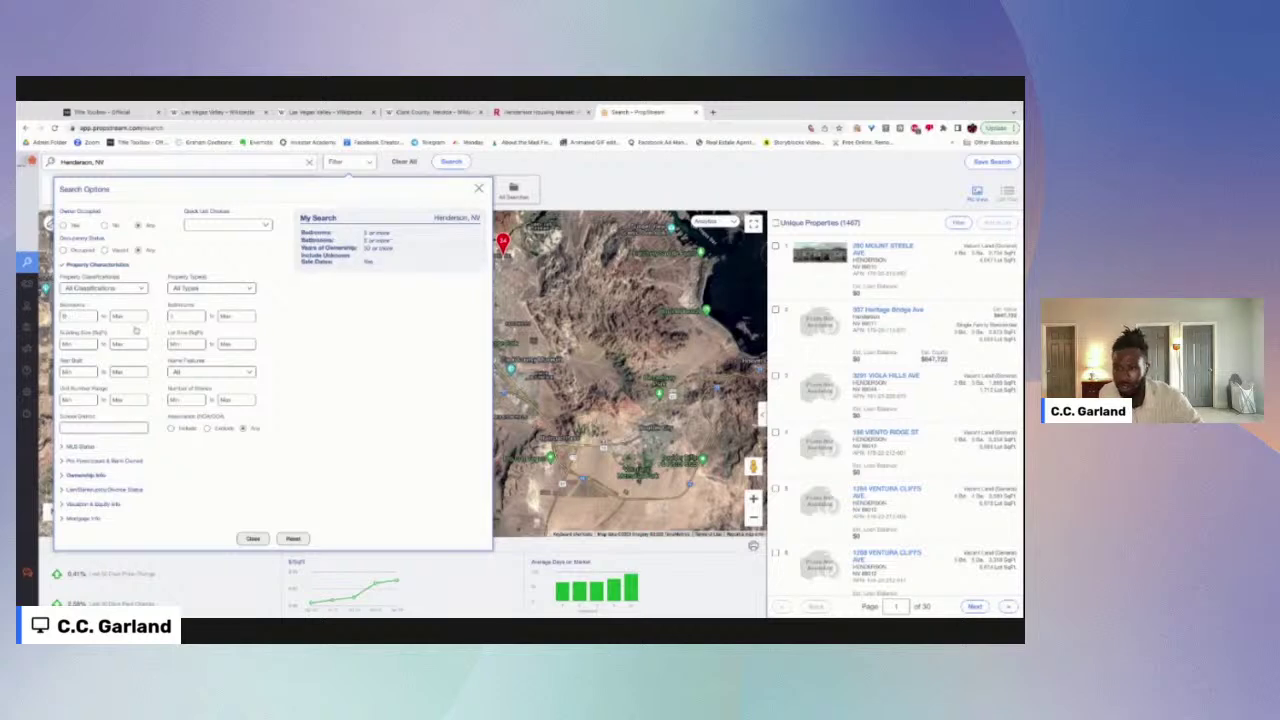
{"action": "left_click", "coordinate": [181, 317]}
{"action": "key", "text": "BackSpace"}
{"action": "type", "text": "2"}
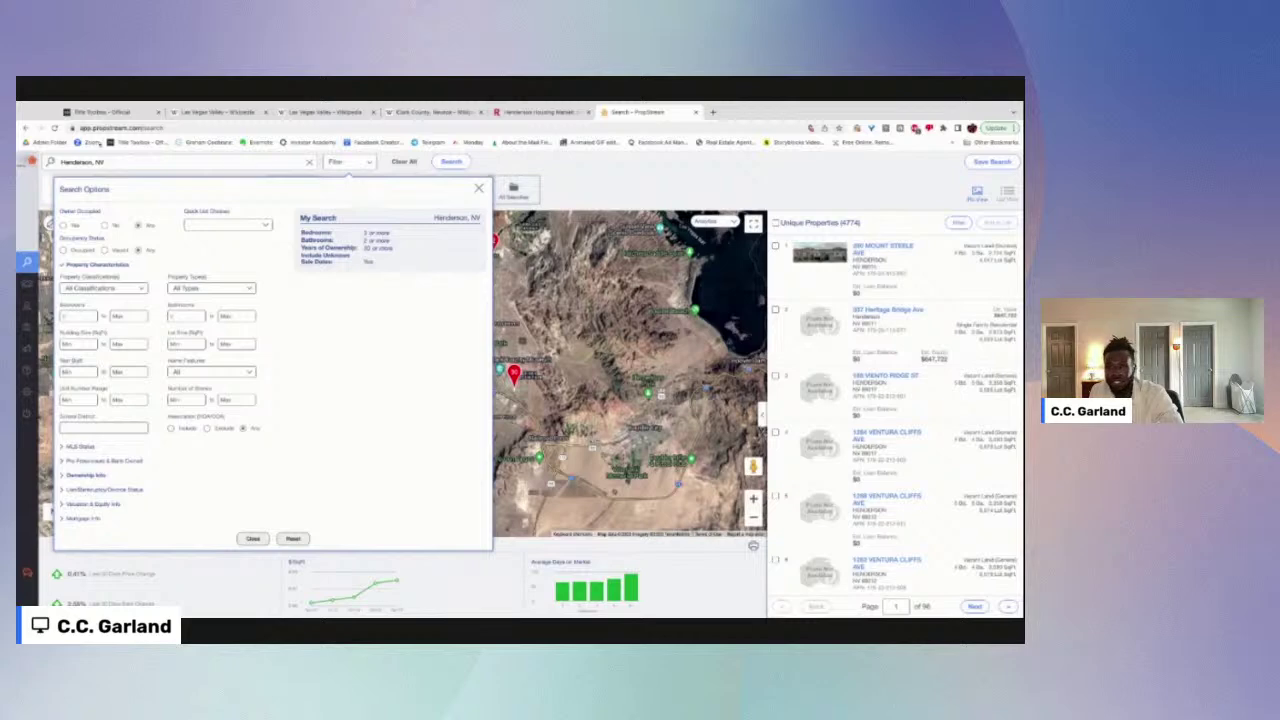
Step: Check the Henderson area search in Title Toolbox and return to PropStream
{"action": "left_click", "coordinate": [110, 113]}
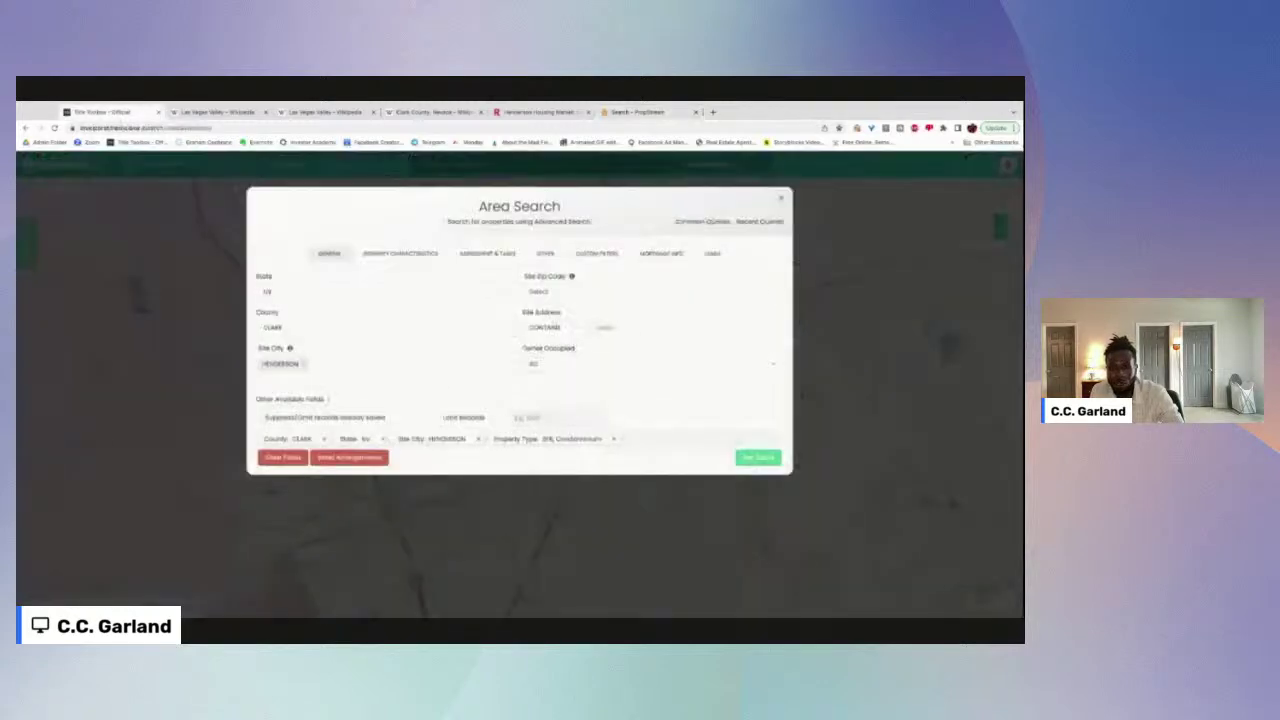
{"action": "left_click", "coordinate": [634, 113]}
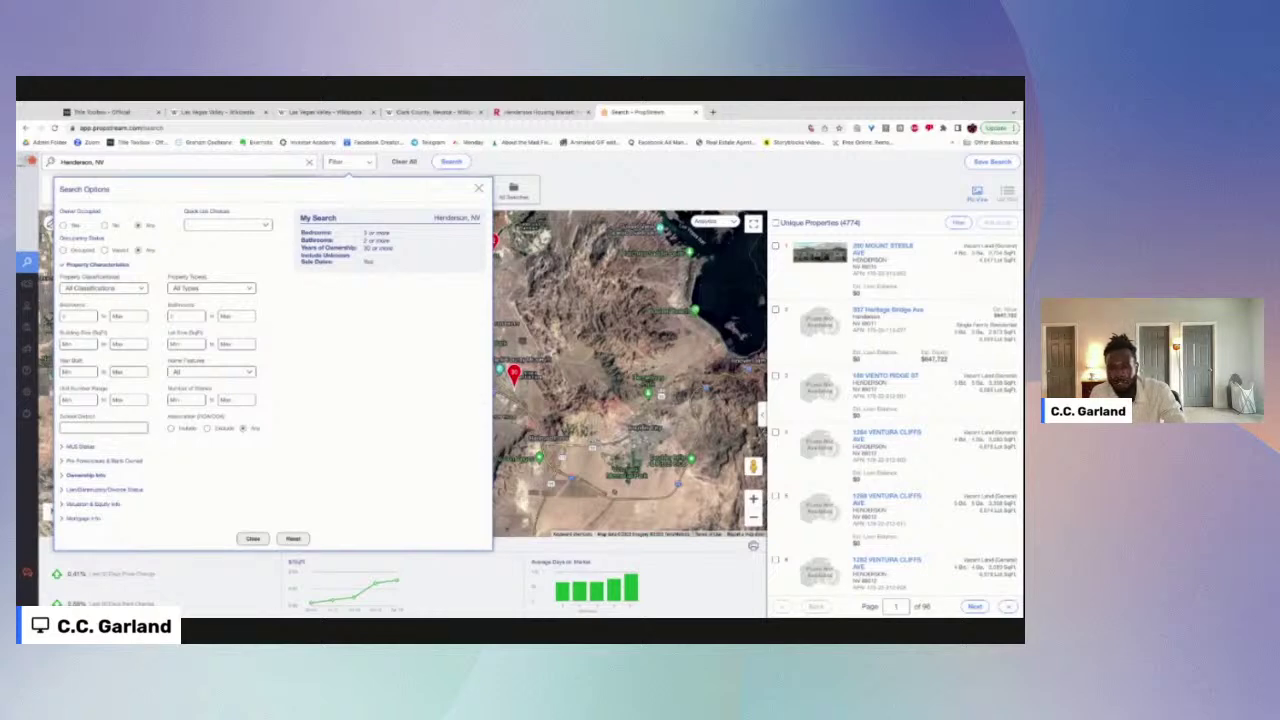
Step: Close the search options and list Henderson's vacant properties, followed by its high-equity properties
{"action": "left_click", "coordinate": [479, 189]}
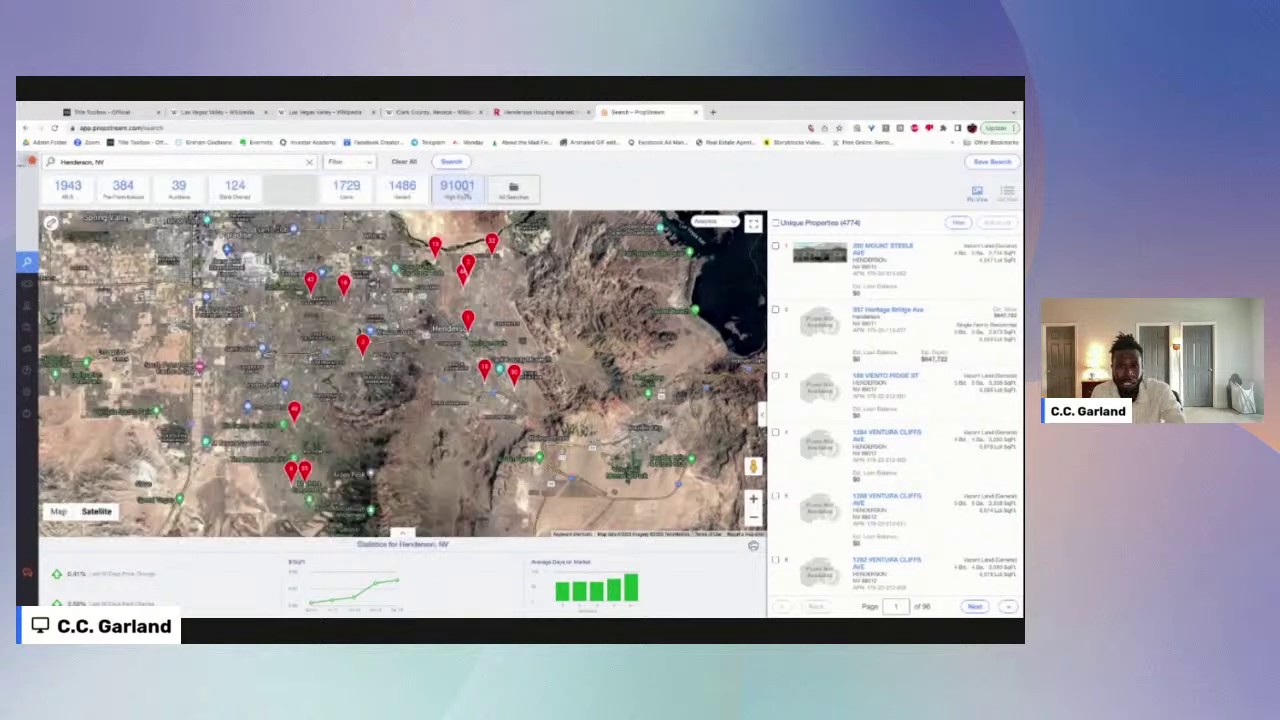
{"action": "left_click", "coordinate": [410, 196]}
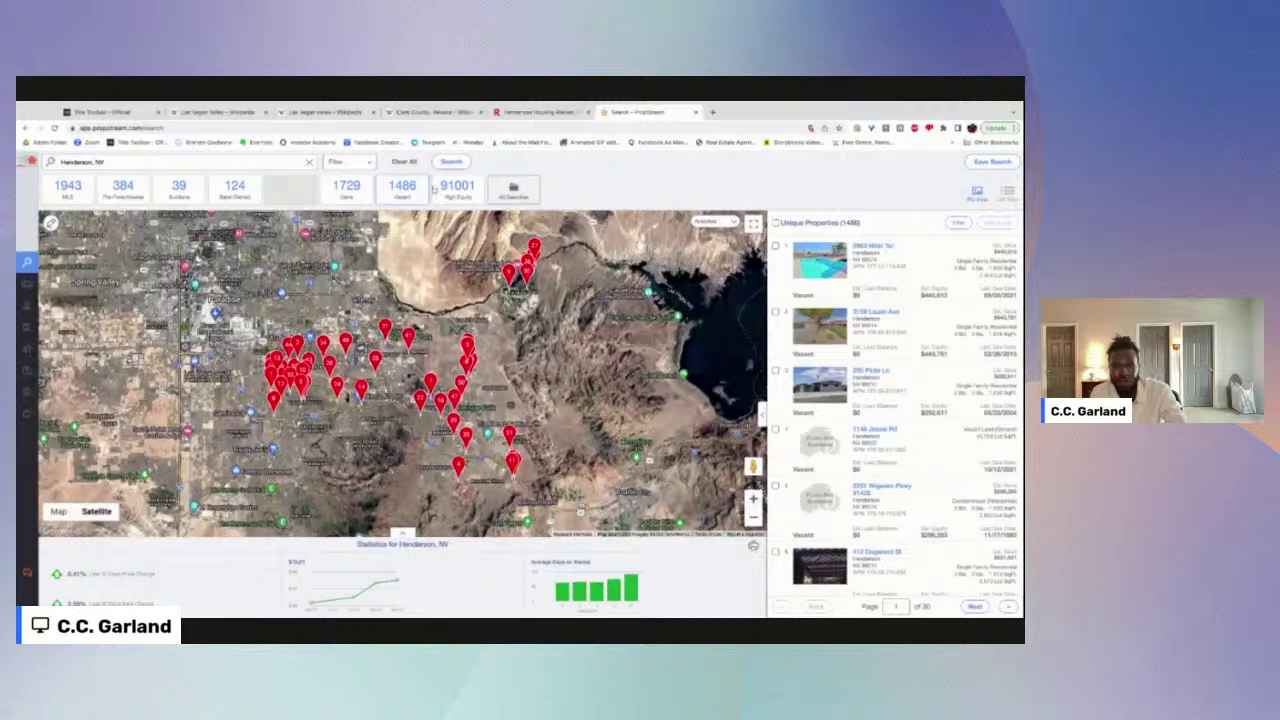
{"action": "left_click", "coordinate": [457, 189]}
Step: Try several quick list choices in the Henderson search filter, including auctions and Free & Clear
{"action": "left_click", "coordinate": [352, 162]}
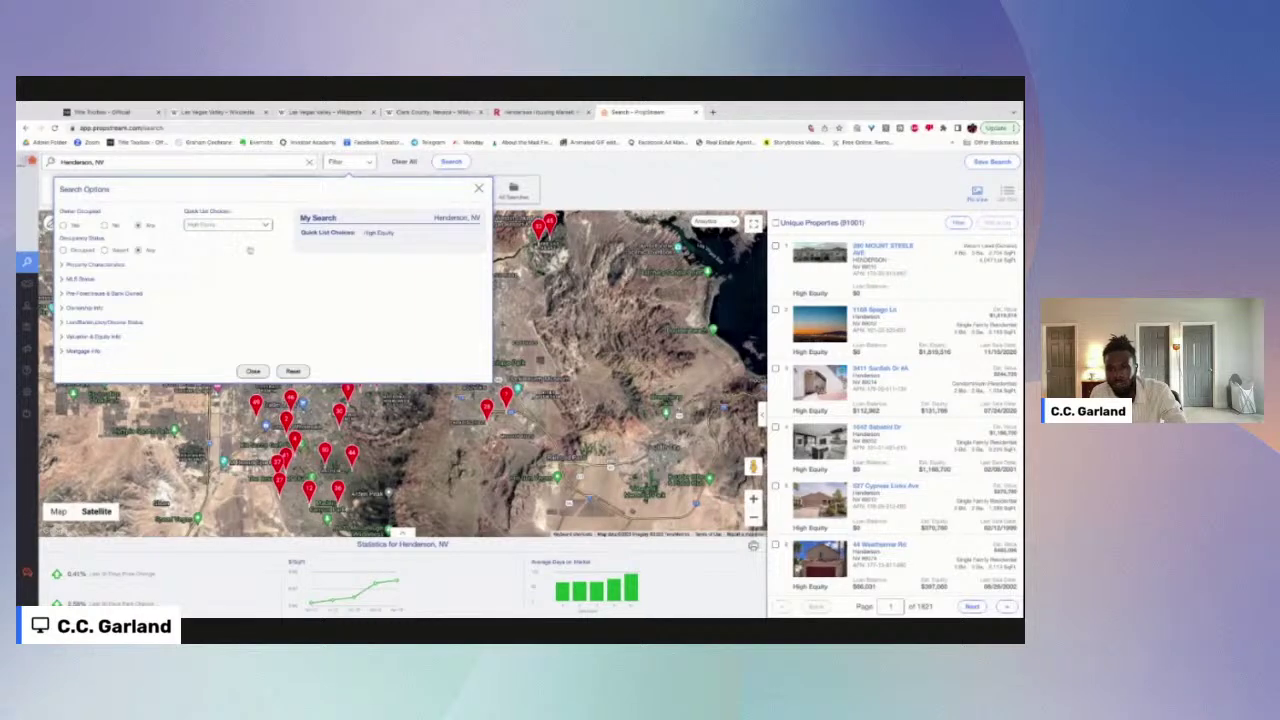
{"action": "left_click", "coordinate": [245, 231]}
{"action": "left_click", "coordinate": [242, 229]}
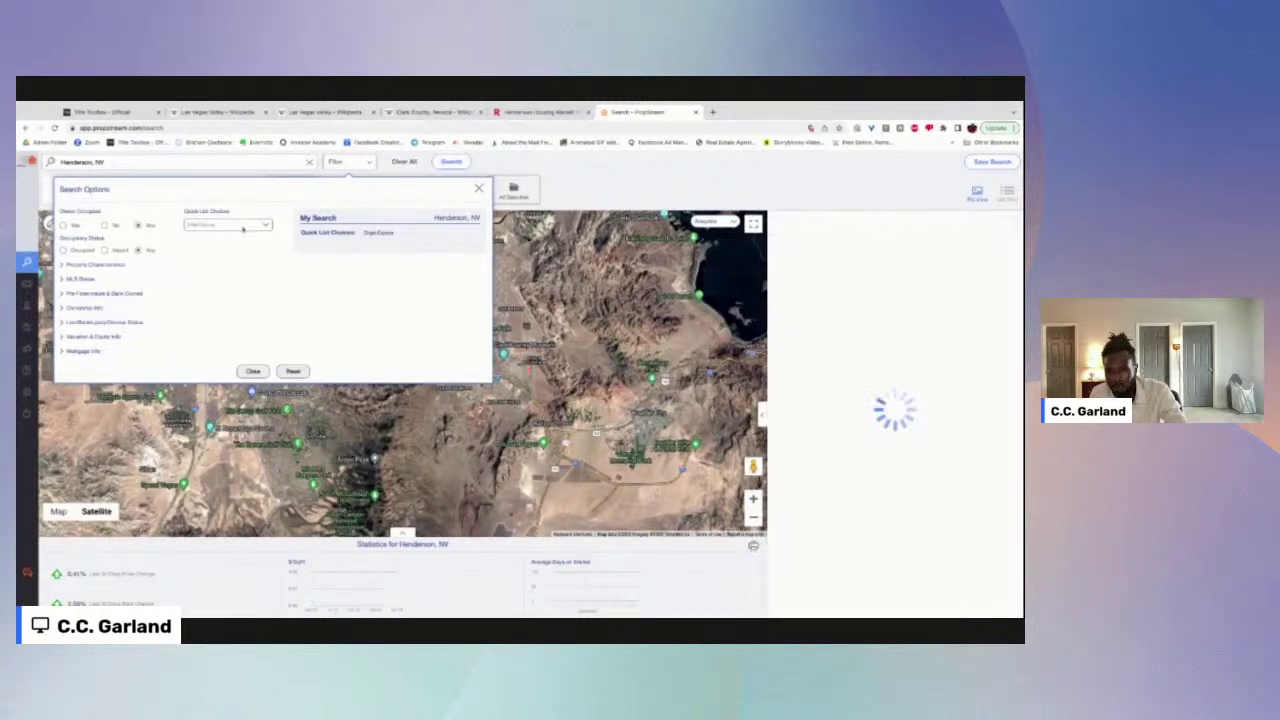
{"action": "left_click", "coordinate": [234, 229]}
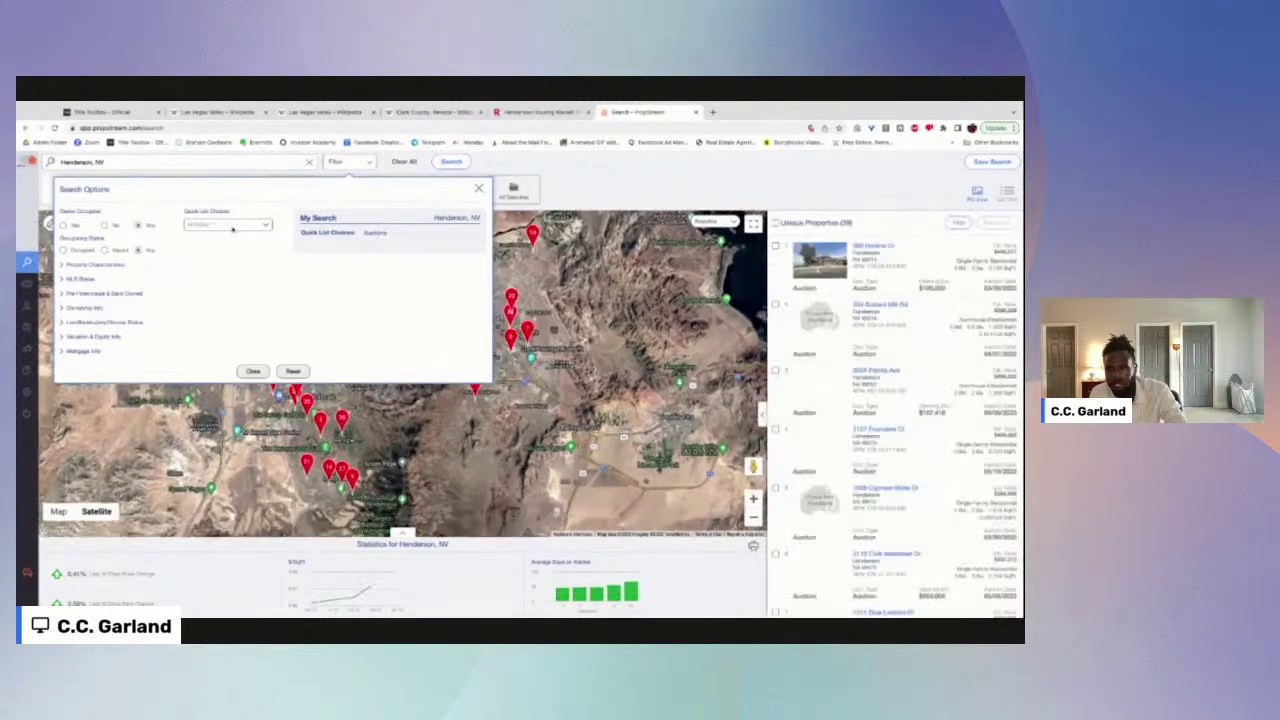
{"action": "left_click", "coordinate": [233, 229]}
{"action": "left_click", "coordinate": [265, 251]}
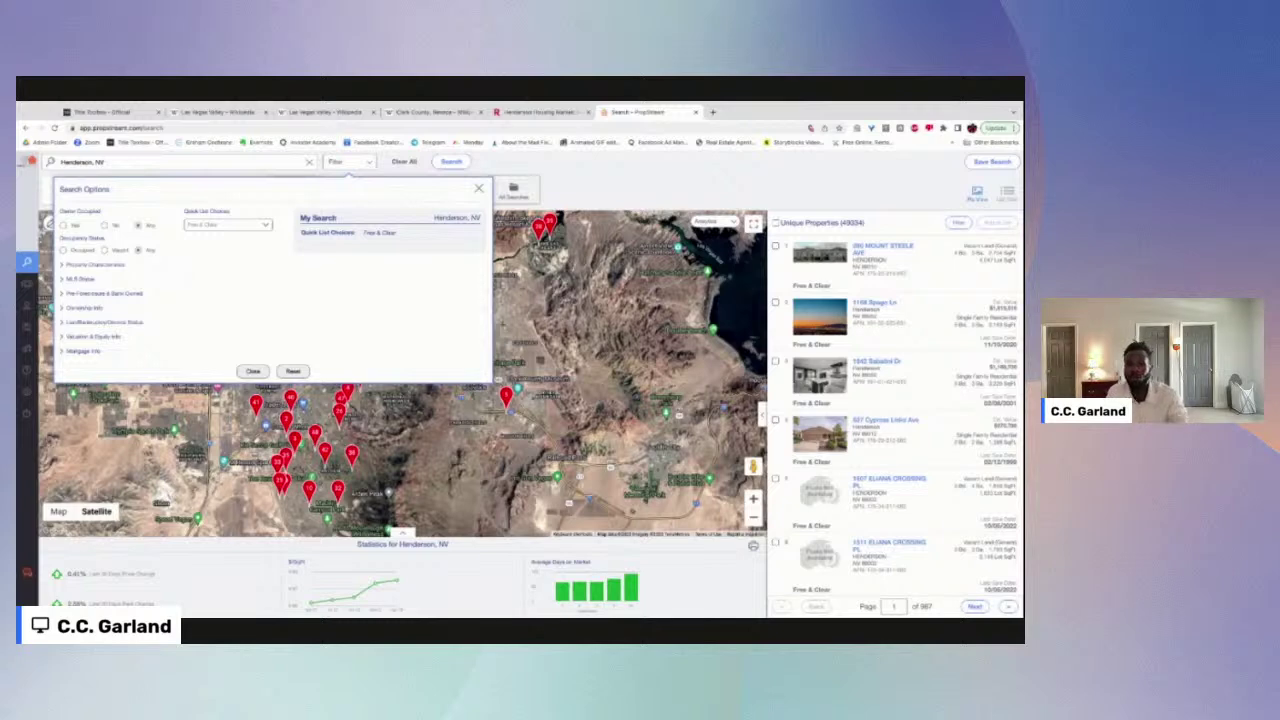
Step: Apply the Tax Delinquencies, Bankruptcy and Free & Clear quick lists in turn to the Henderson search
{"action": "left_click", "coordinate": [223, 226]}
{"action": "left_click", "coordinate": [247, 250]}
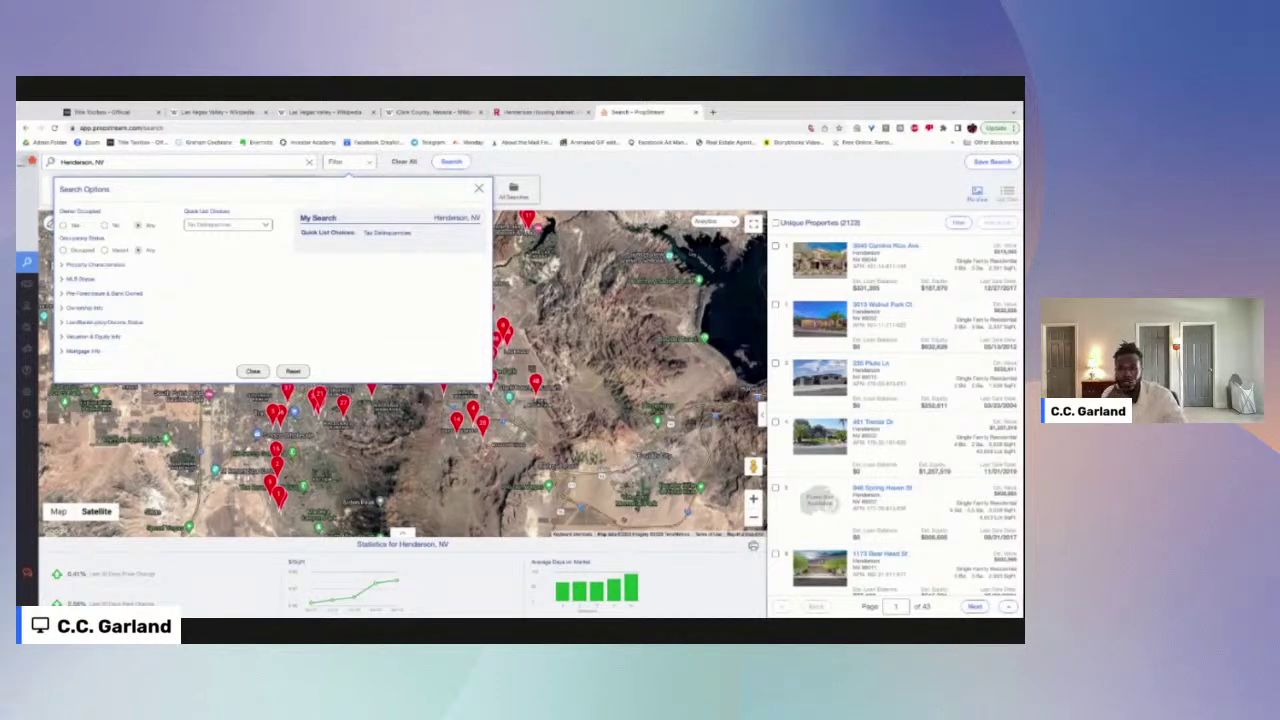
{"action": "left_click", "coordinate": [263, 234]}
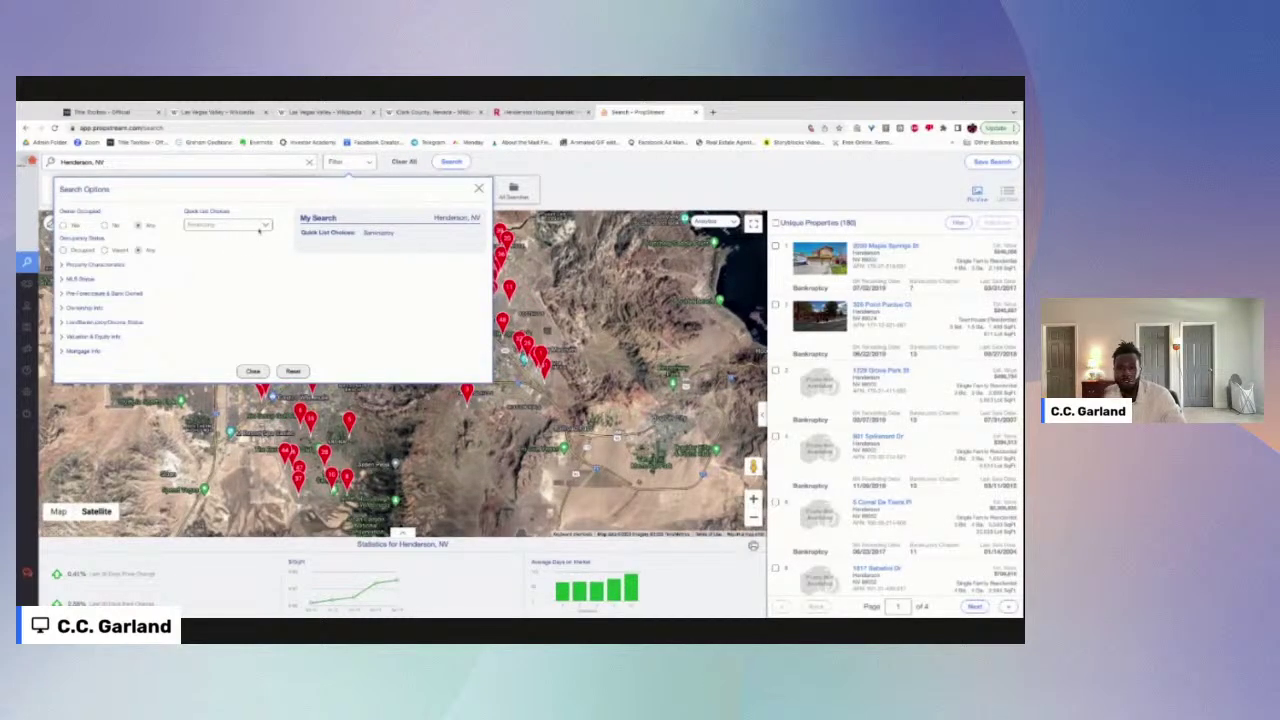
{"action": "left_click", "coordinate": [259, 231]}
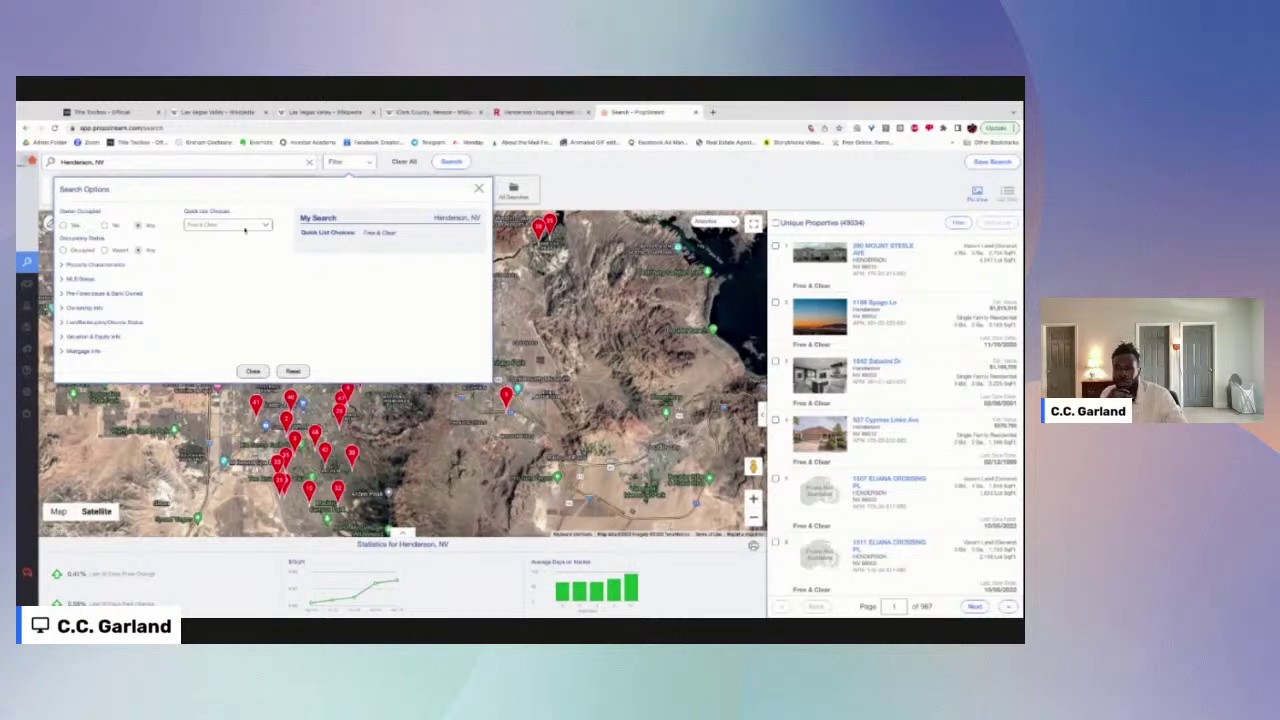
Step: Set the Henderson search's quick list choice to Bank Owned
{"action": "left_click", "coordinate": [244, 229]}
{"action": "left_click", "coordinate": [220, 258]}
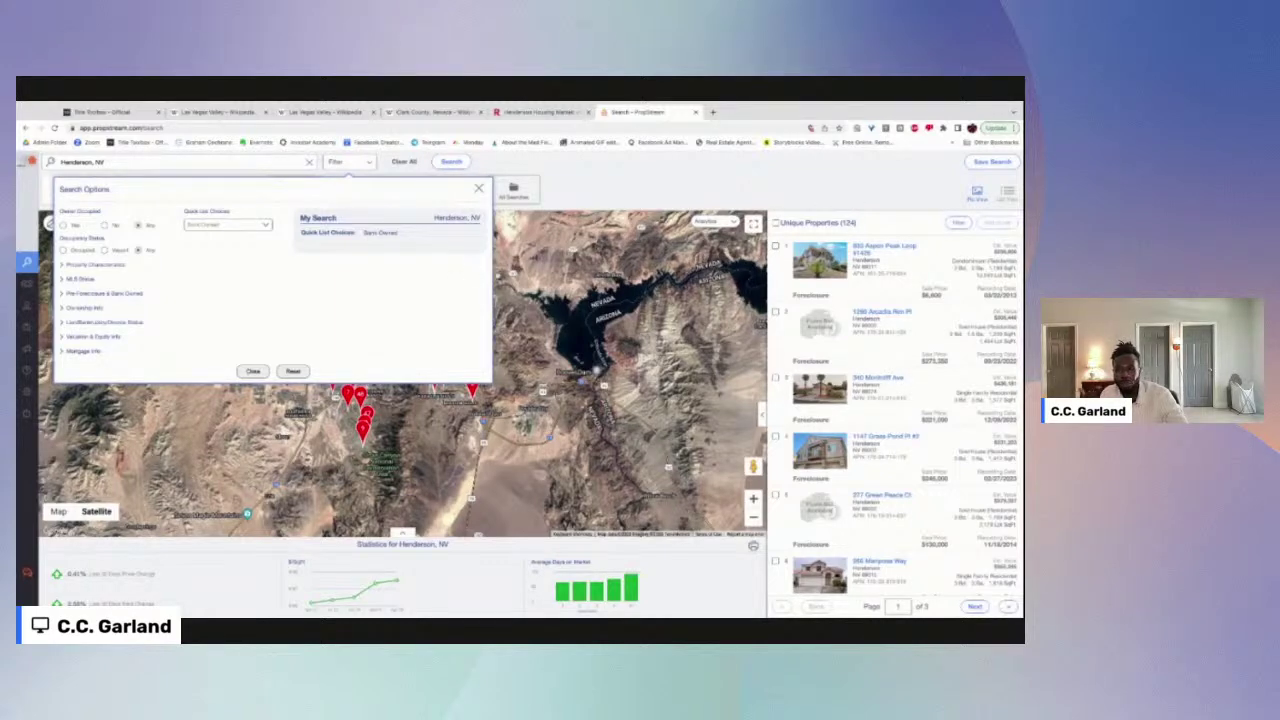
{"action": "scroll", "coordinate": [516, 388], "scroll_direction": "down", "scroll_amount": 2}
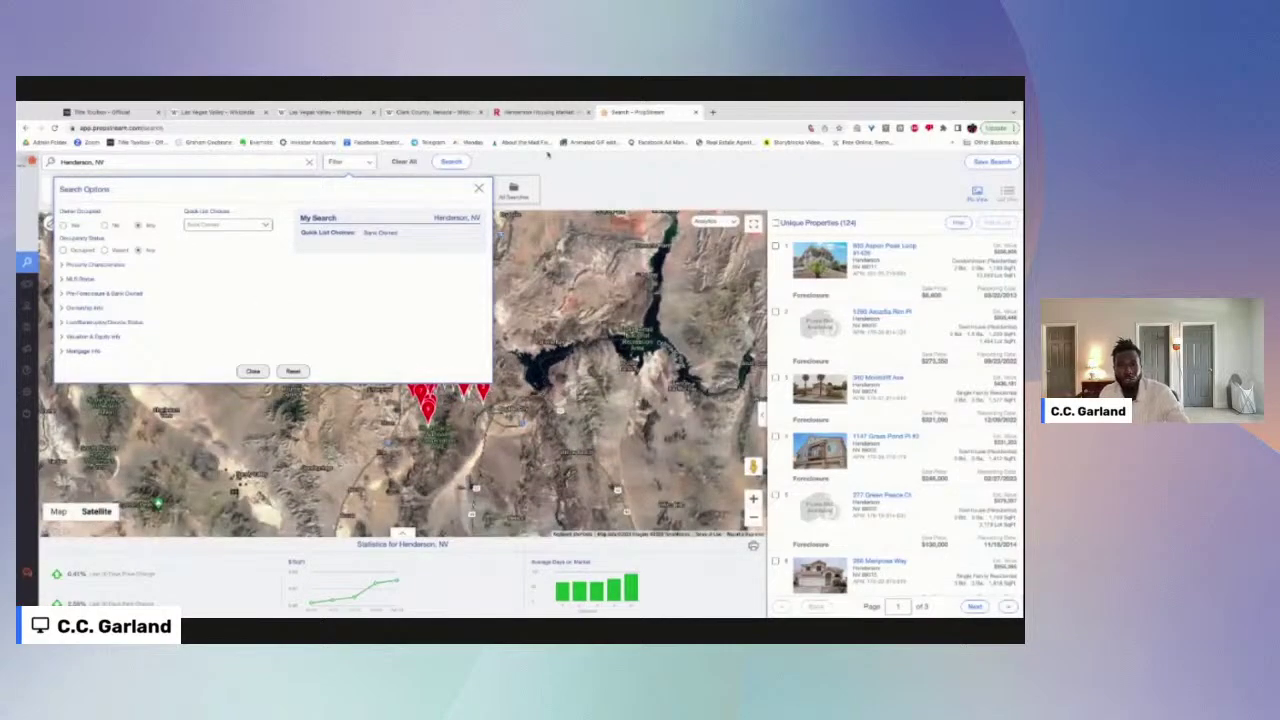
Step: Compare Redfin's Henderson housing market page with the PropStream bank-owned list and the Title Toolbox area search
{"action": "key", "text": "ctrl+shift+Tab"}
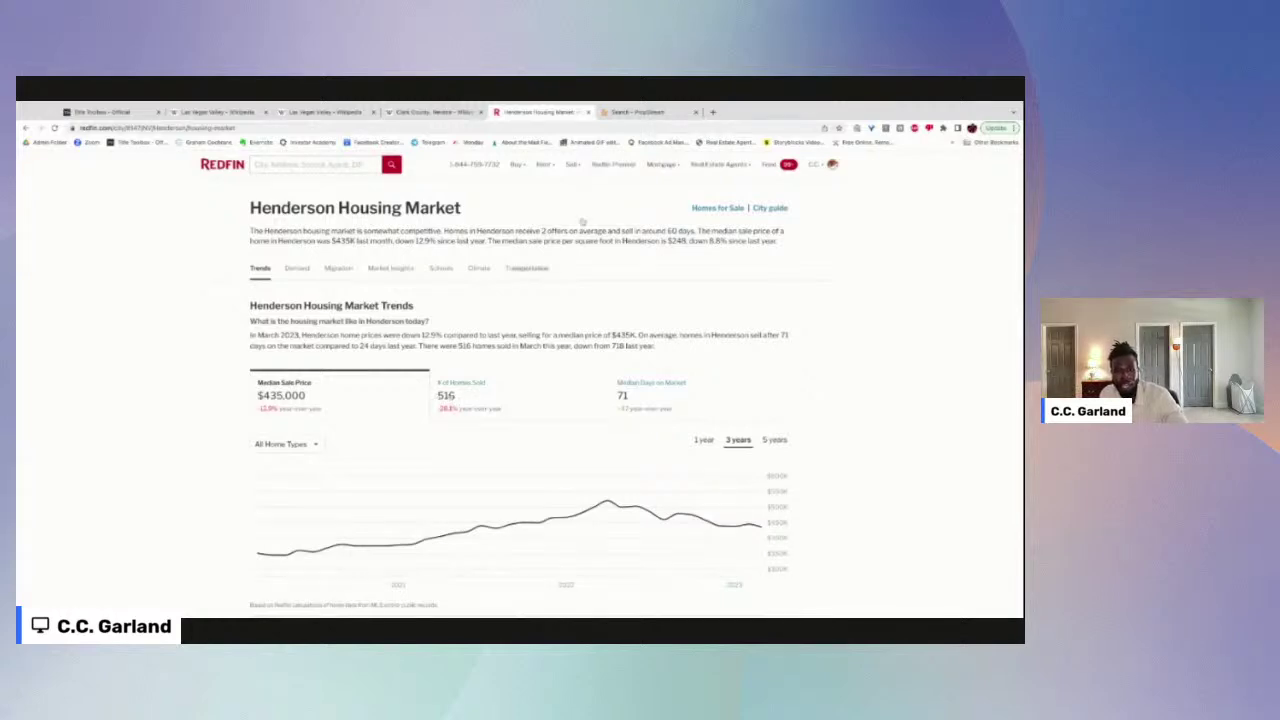
{"action": "left_click", "coordinate": [646, 112]}
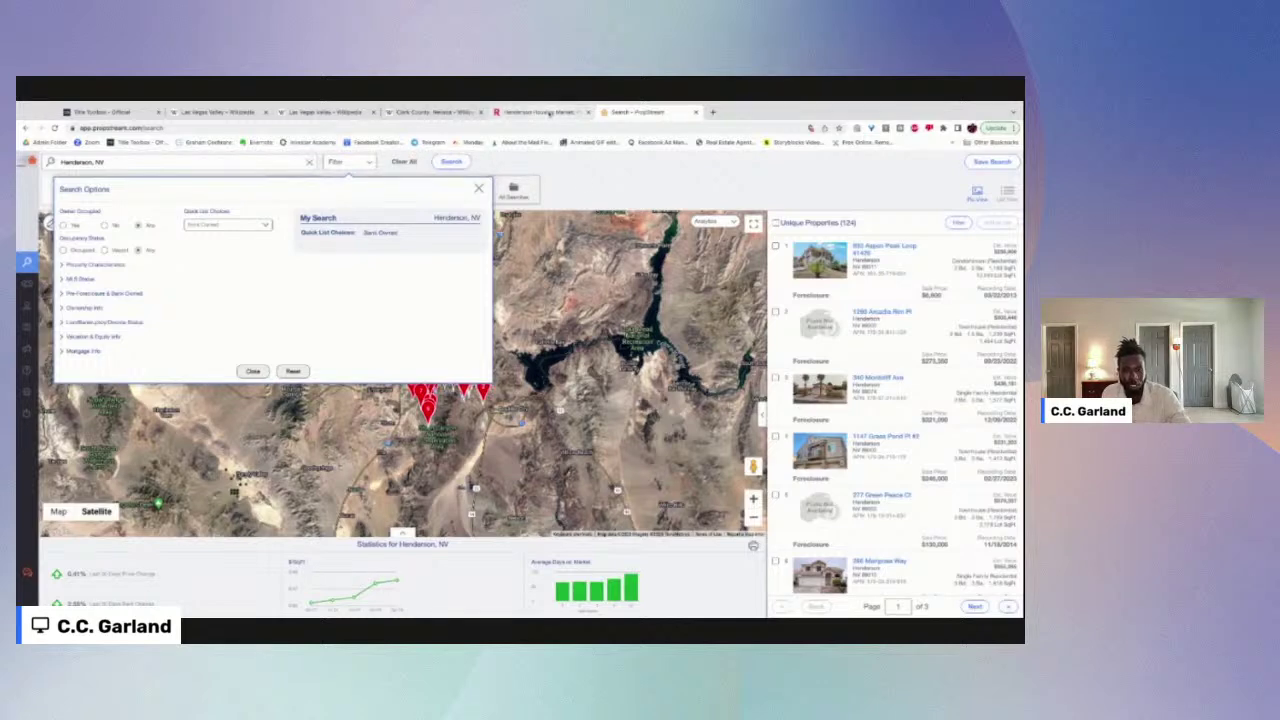
{"action": "left_click", "coordinate": [545, 112]}
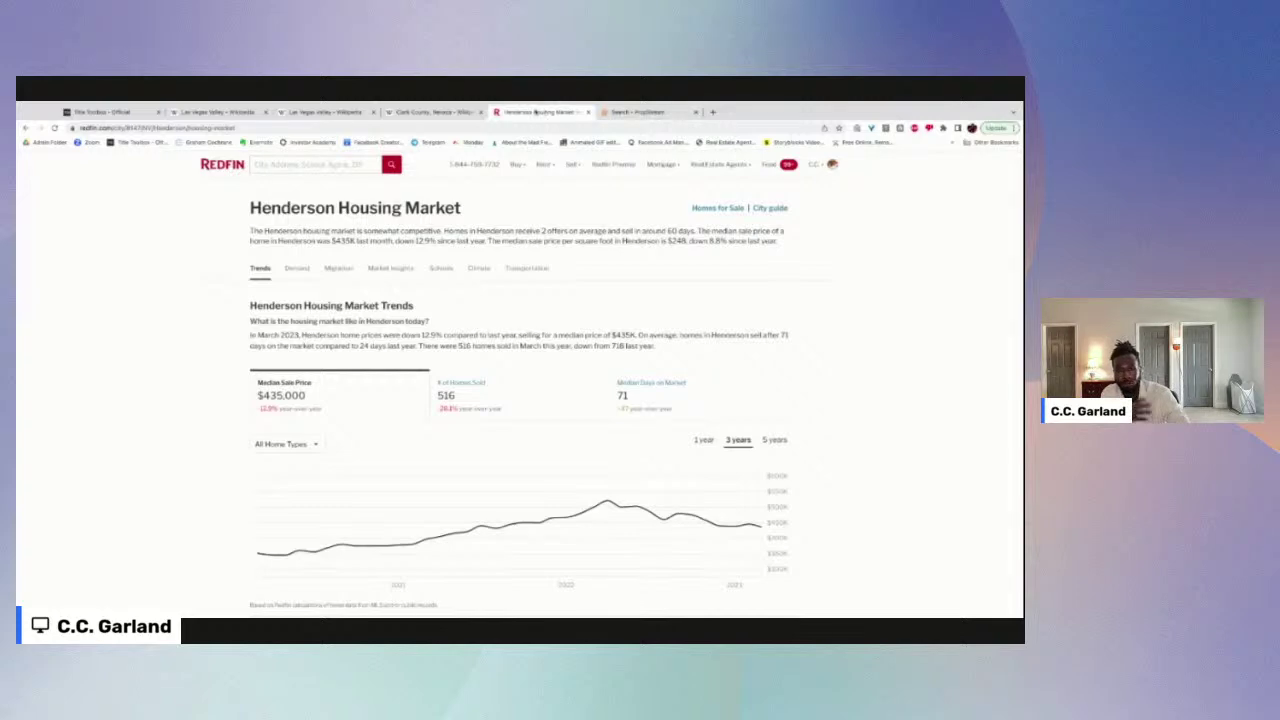
{"action": "left_click", "coordinate": [92, 112]}
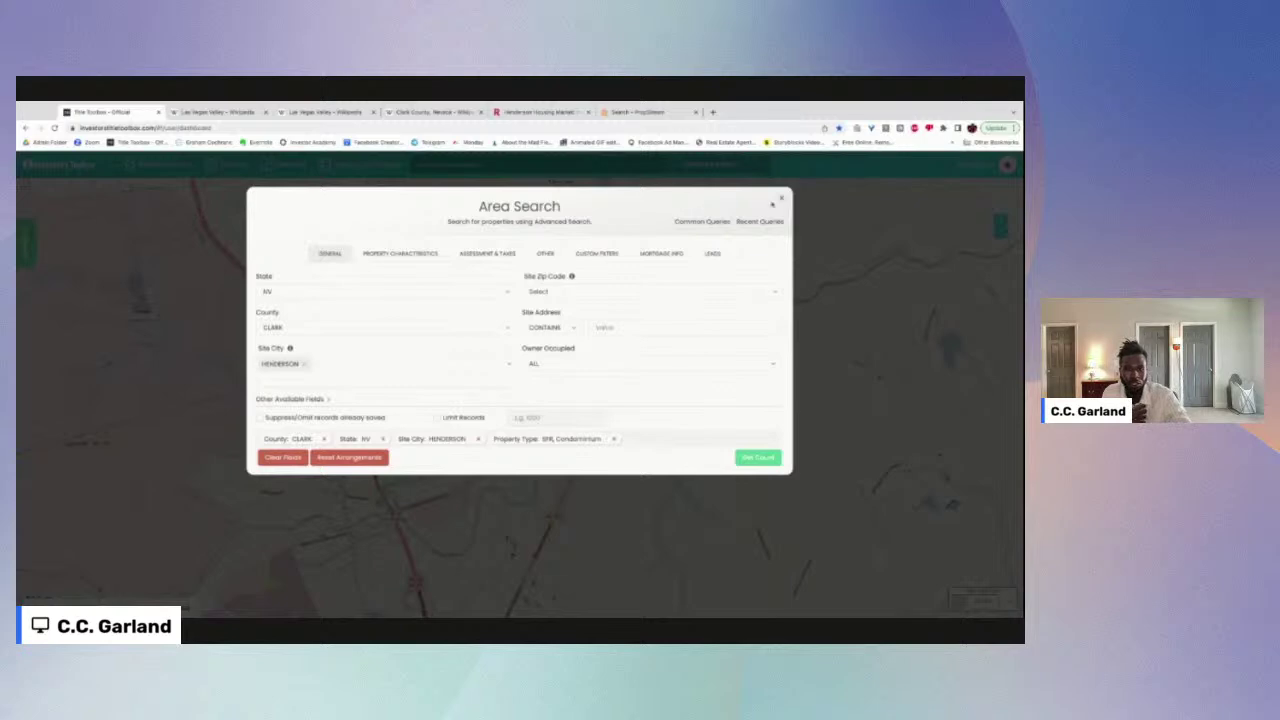
{"action": "left_click", "coordinate": [540, 112]}
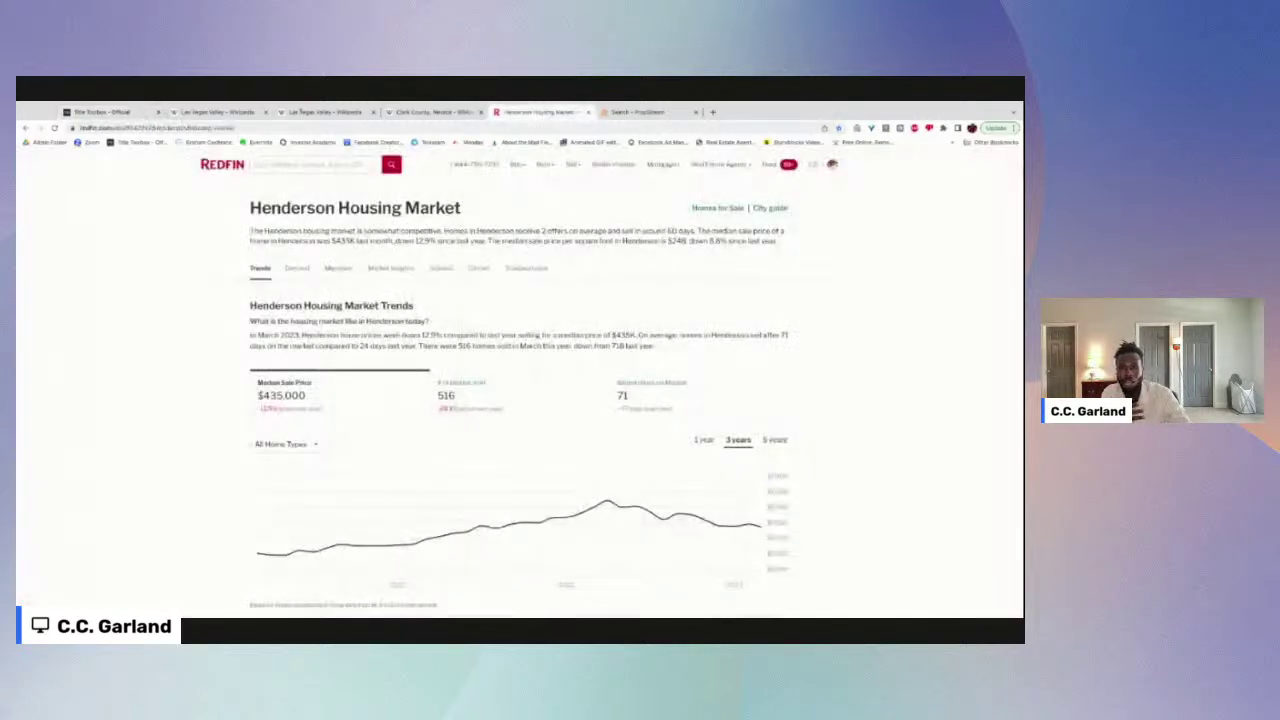
Step: Revisit the Las Vegas Valley and Clark County Wikipedia pages and Redfin's Henderson page, ending in PropStream with the search options closed
{"action": "left_click", "coordinate": [137, 112]}
{"action": "left_click", "coordinate": [188, 112]}
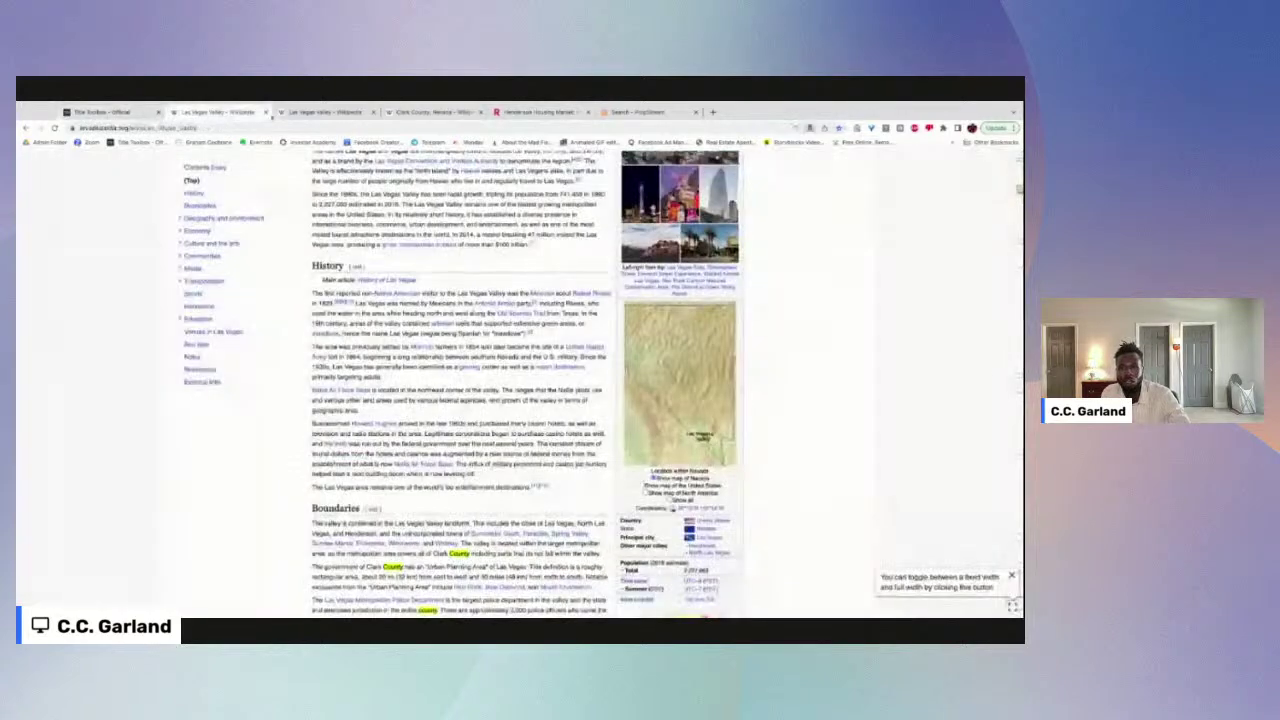
{"action": "left_click", "coordinate": [310, 113]}
{"action": "left_click", "coordinate": [405, 114]}
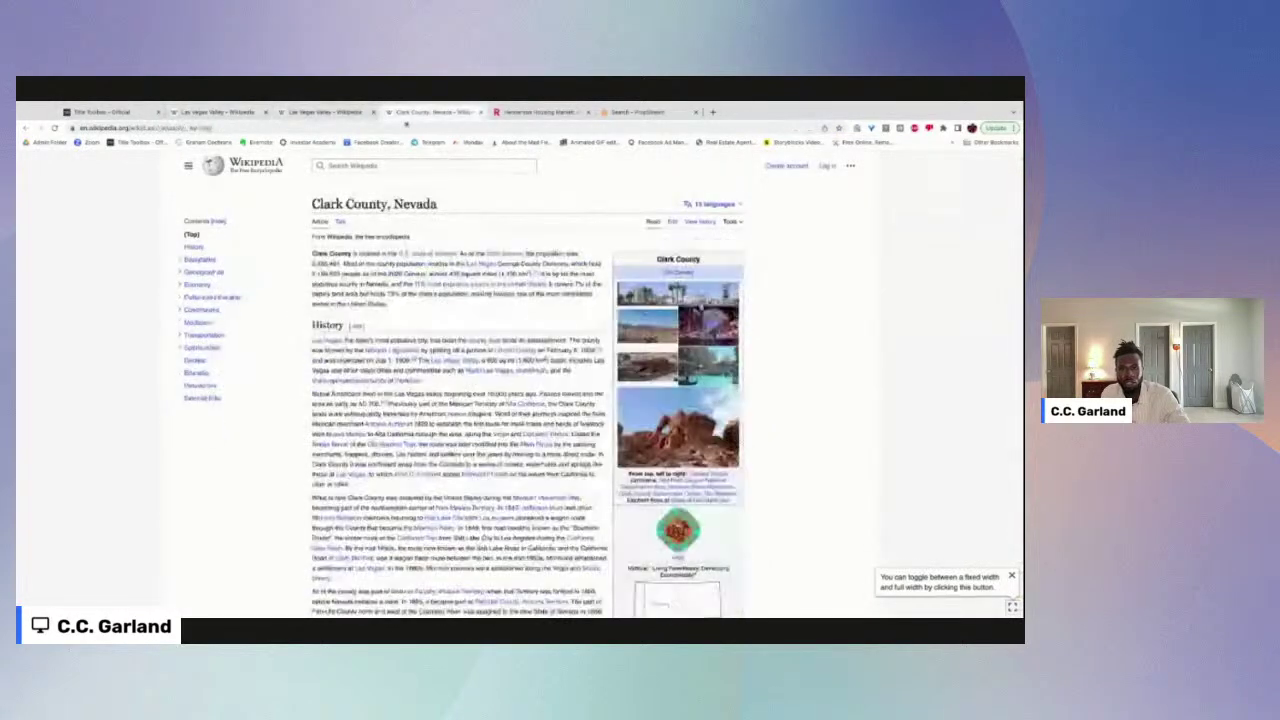
{"action": "left_click", "coordinate": [531, 114]}
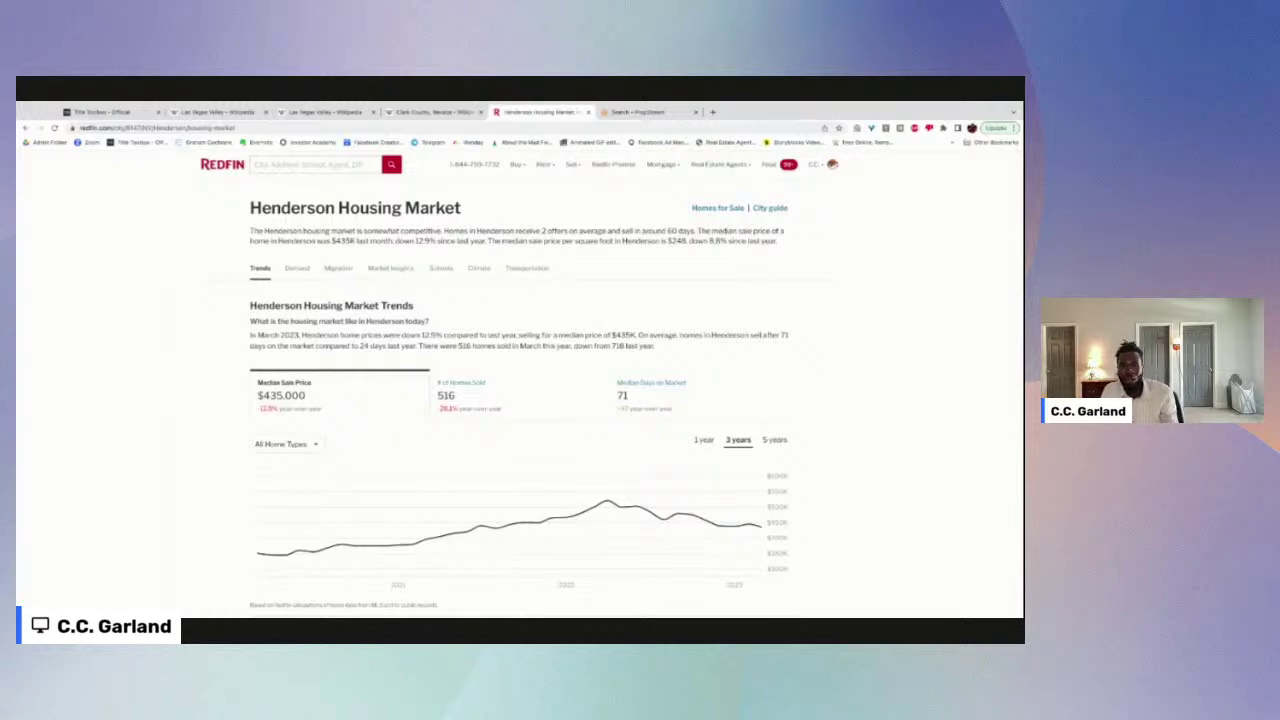
{"action": "left_click", "coordinate": [650, 112]}
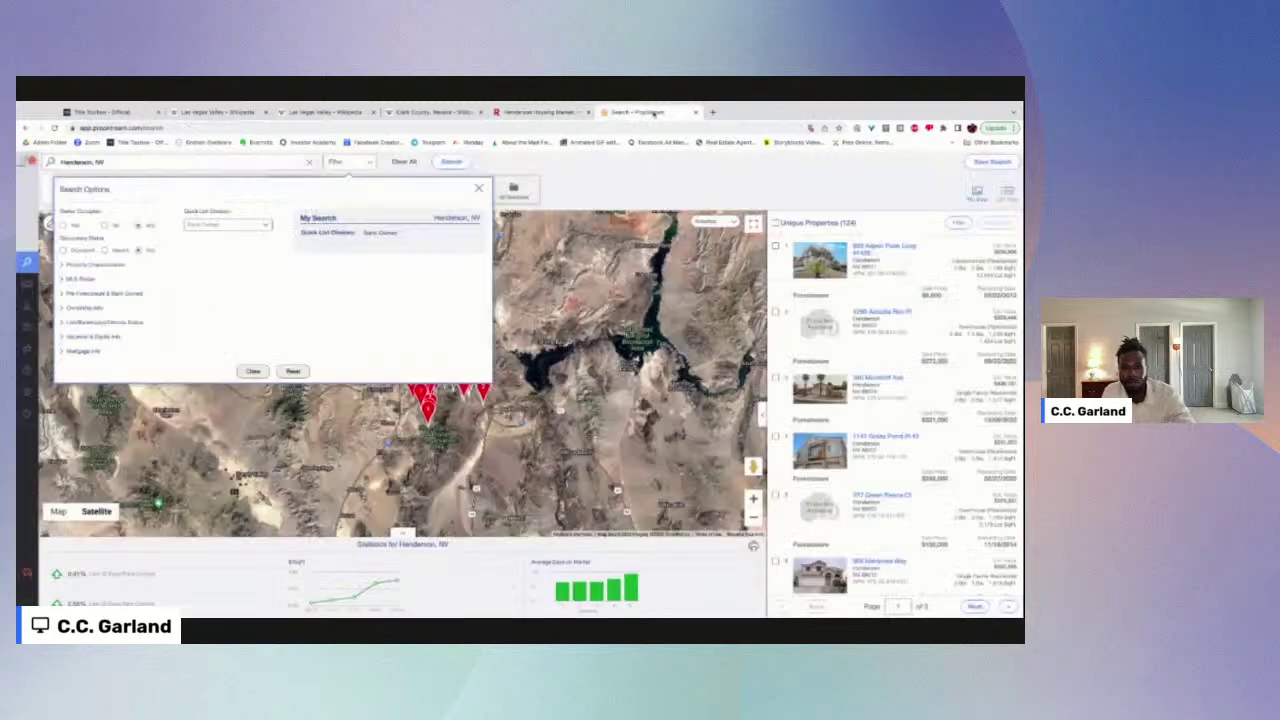
{"action": "left_click", "coordinate": [673, 173]}
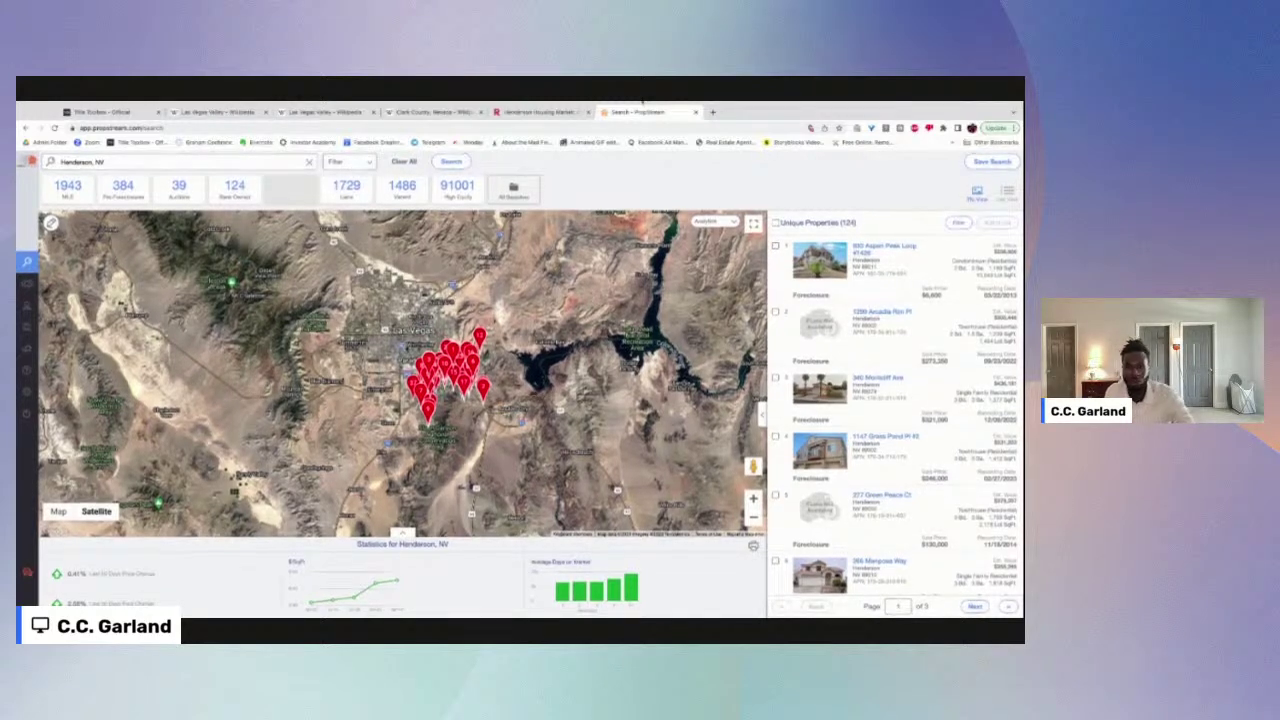
Step: Search Google in a new browser tab for "how many real estate investors are entering the market every month" and browse the results
{"action": "left_click", "coordinate": [712, 112]}
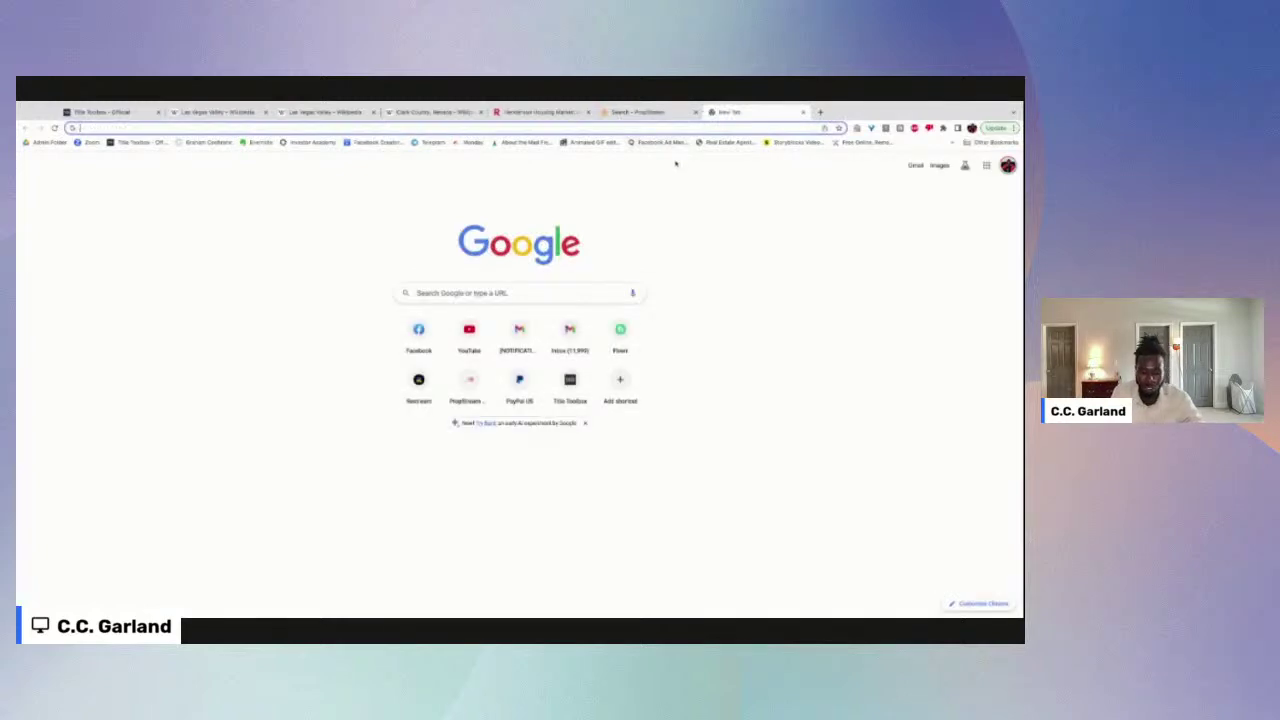
{"action": "type", "text": "How many real e"}
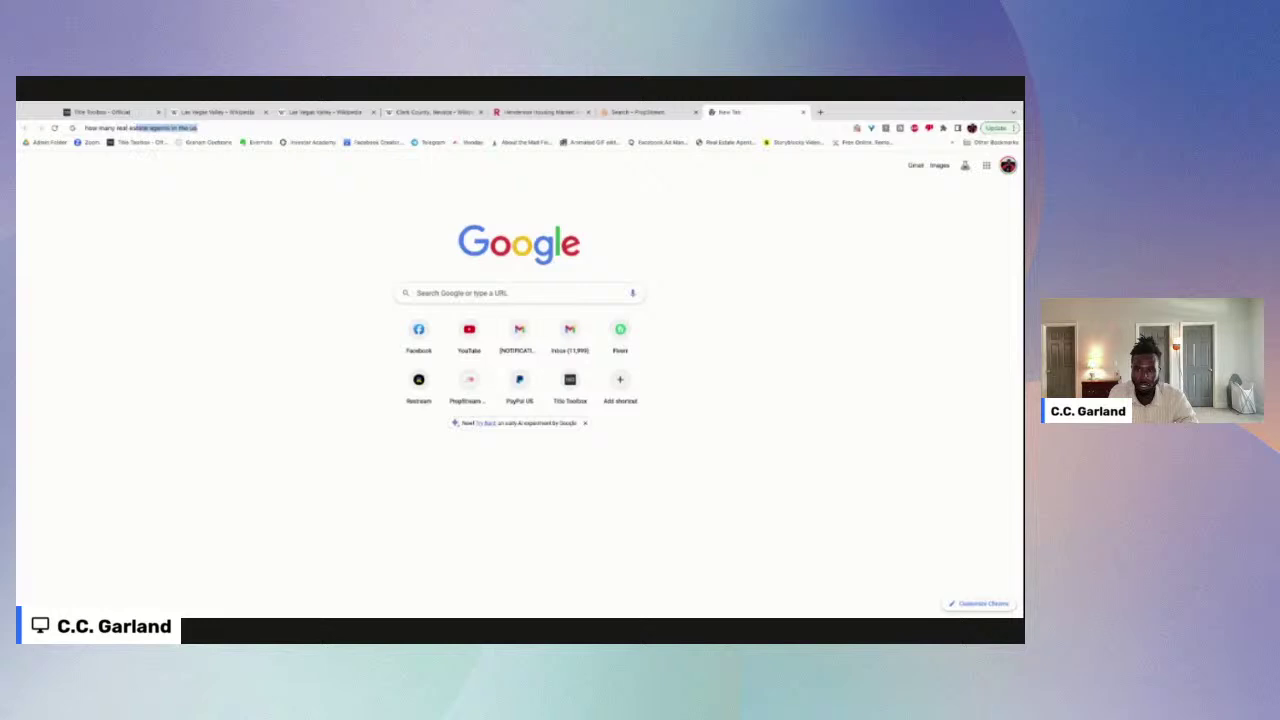
{"action": "type", "text": "state investorsare entering the market every month"}
{"action": "key", "text": "Return"}
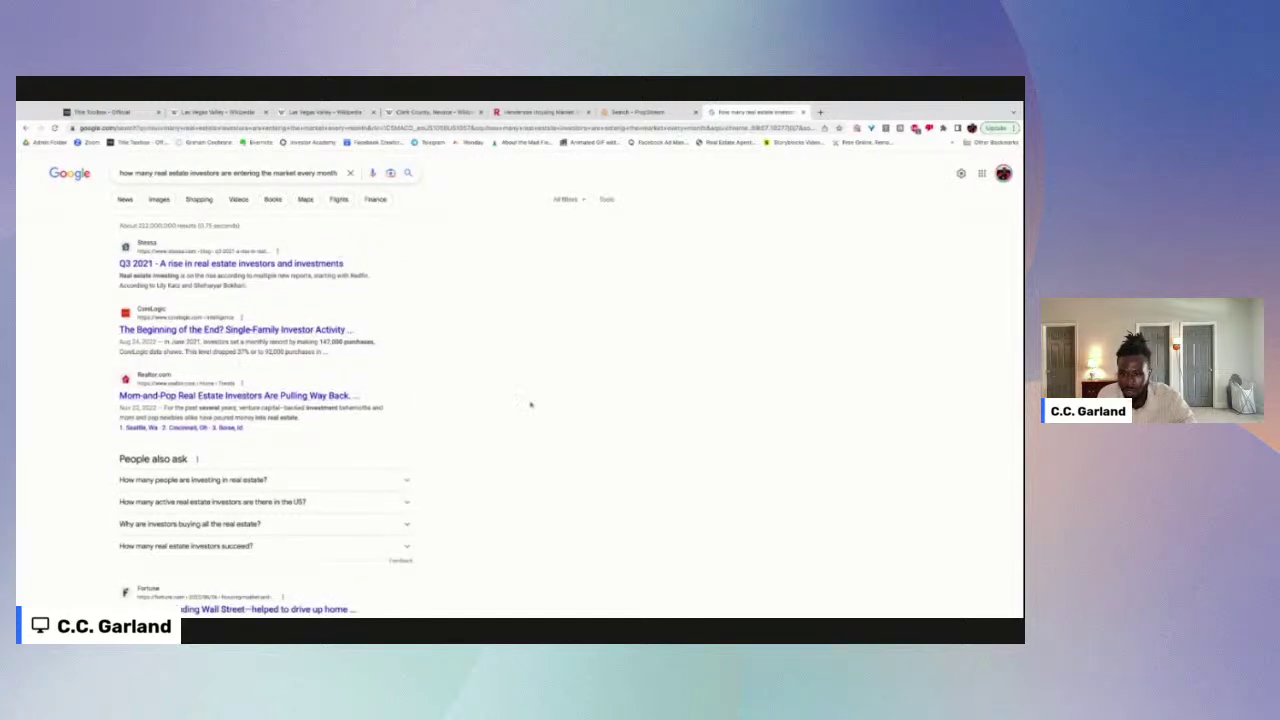
{"action": "scroll", "coordinate": [524, 405], "scroll_direction": "down", "scroll_amount": 1}
{"action": "scroll", "coordinate": [524, 405], "scroll_direction": "down", "scroll_amount": 3}
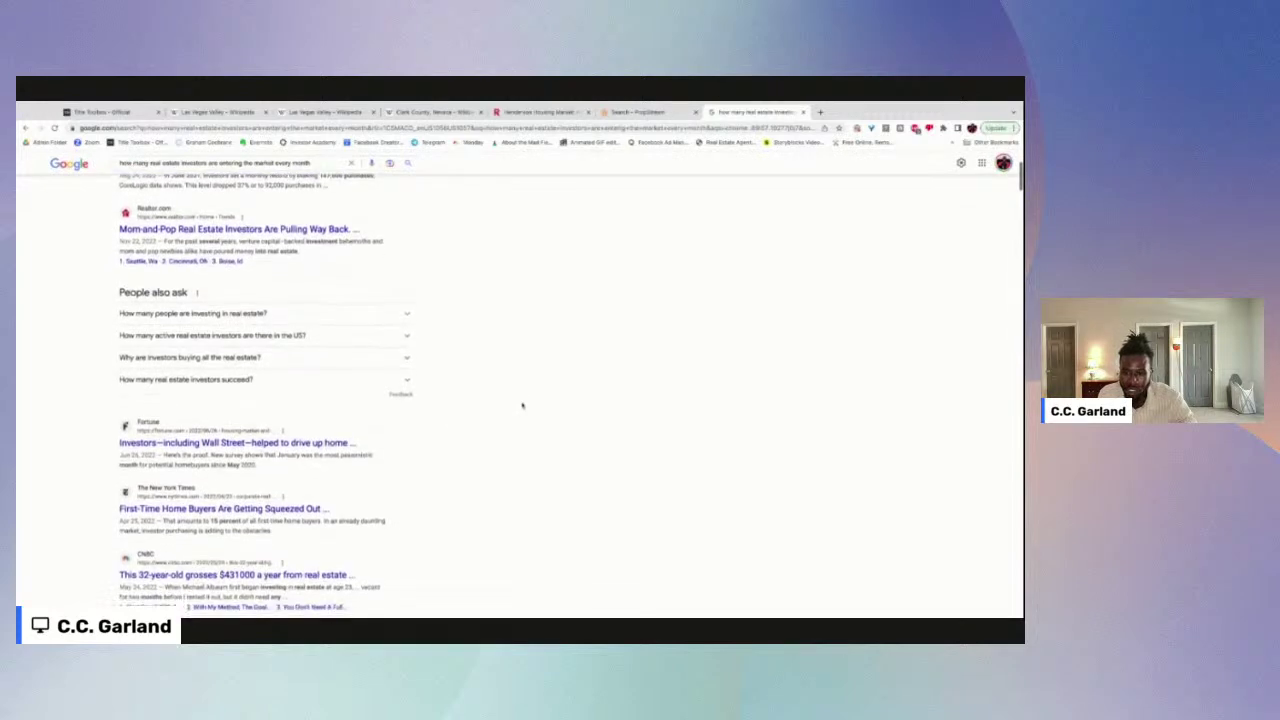
Step: Look through the Google results on how many real estate investors enter the market every month, returning to the top of the list
{"action": "scroll", "coordinate": [522, 405], "scroll_direction": "down", "scroll_amount": 4}
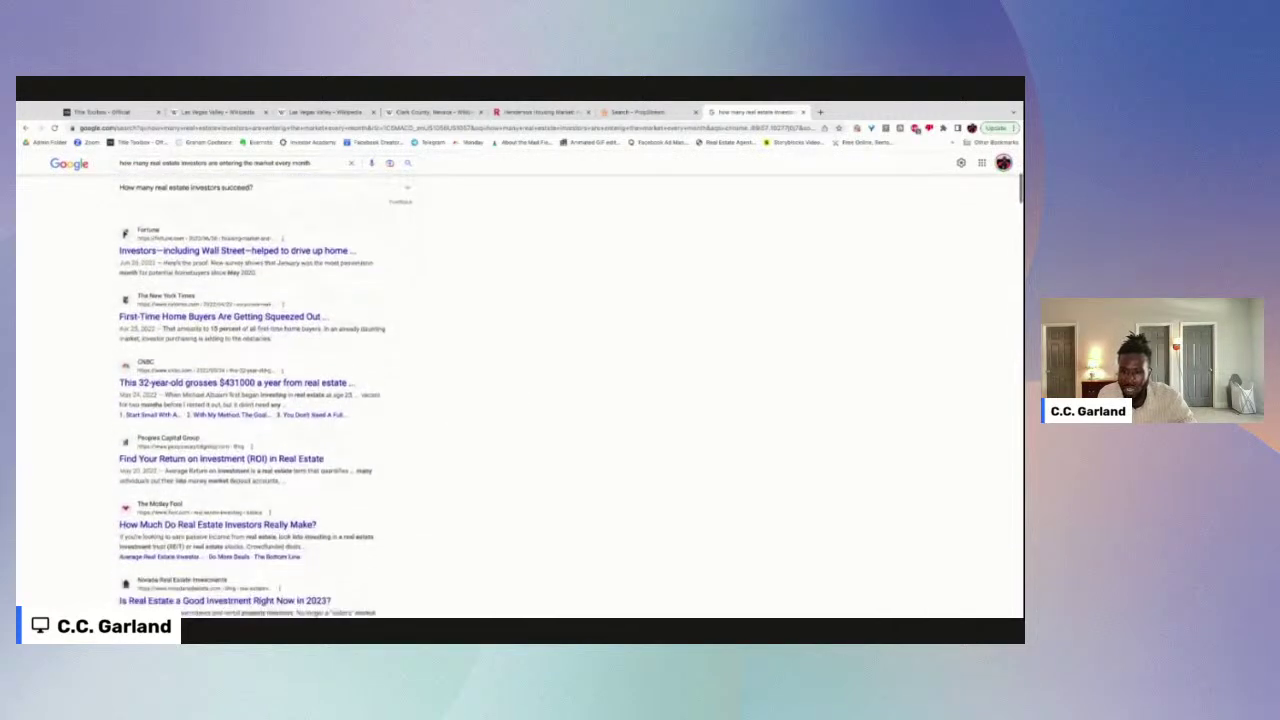
{"action": "scroll", "coordinate": [522, 405], "scroll_direction": "down", "scroll_amount": 3}
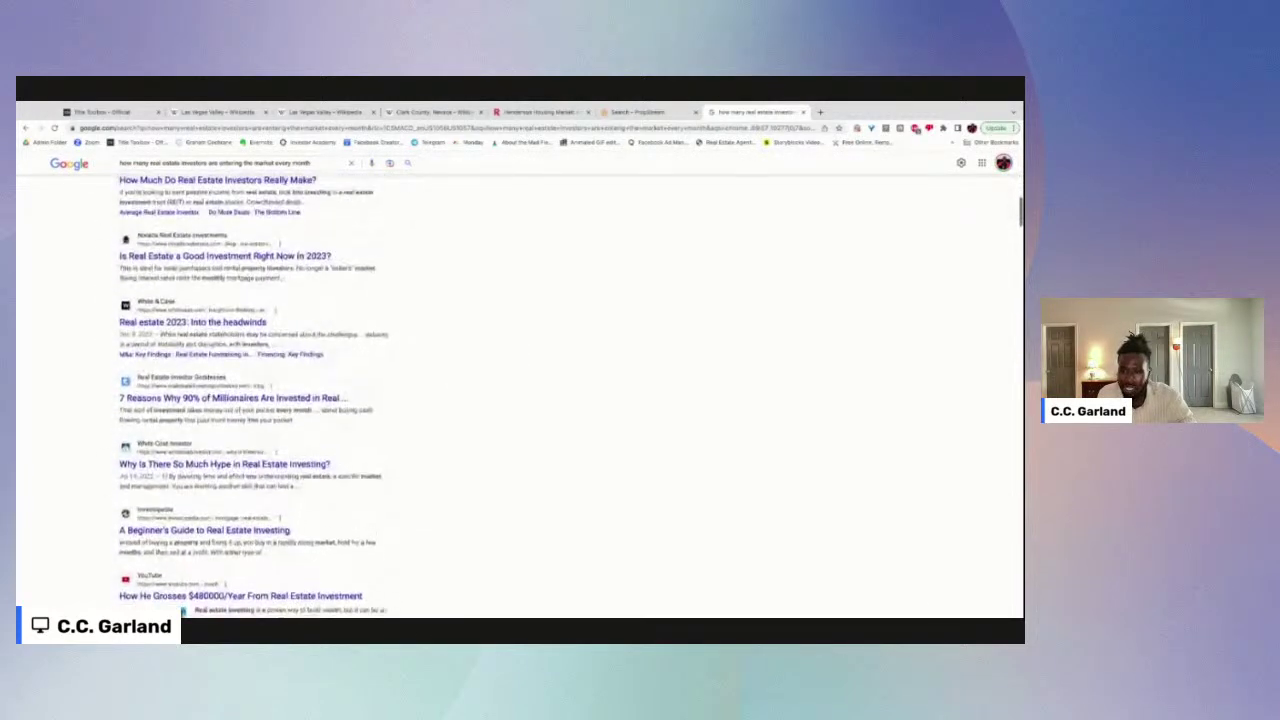
{"action": "scroll", "coordinate": [522, 405], "scroll_direction": "down", "scroll_amount": 2}
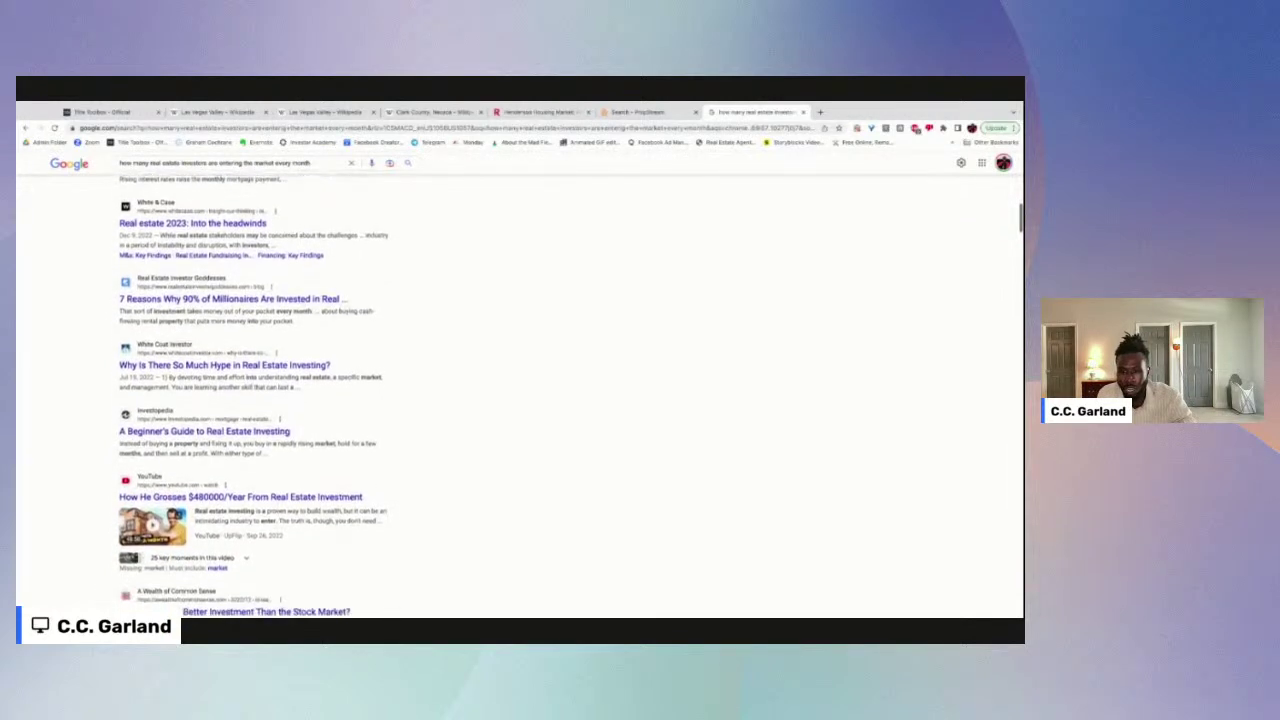
{"action": "scroll", "coordinate": [522, 405], "scroll_direction": "down", "scroll_amount": 2}
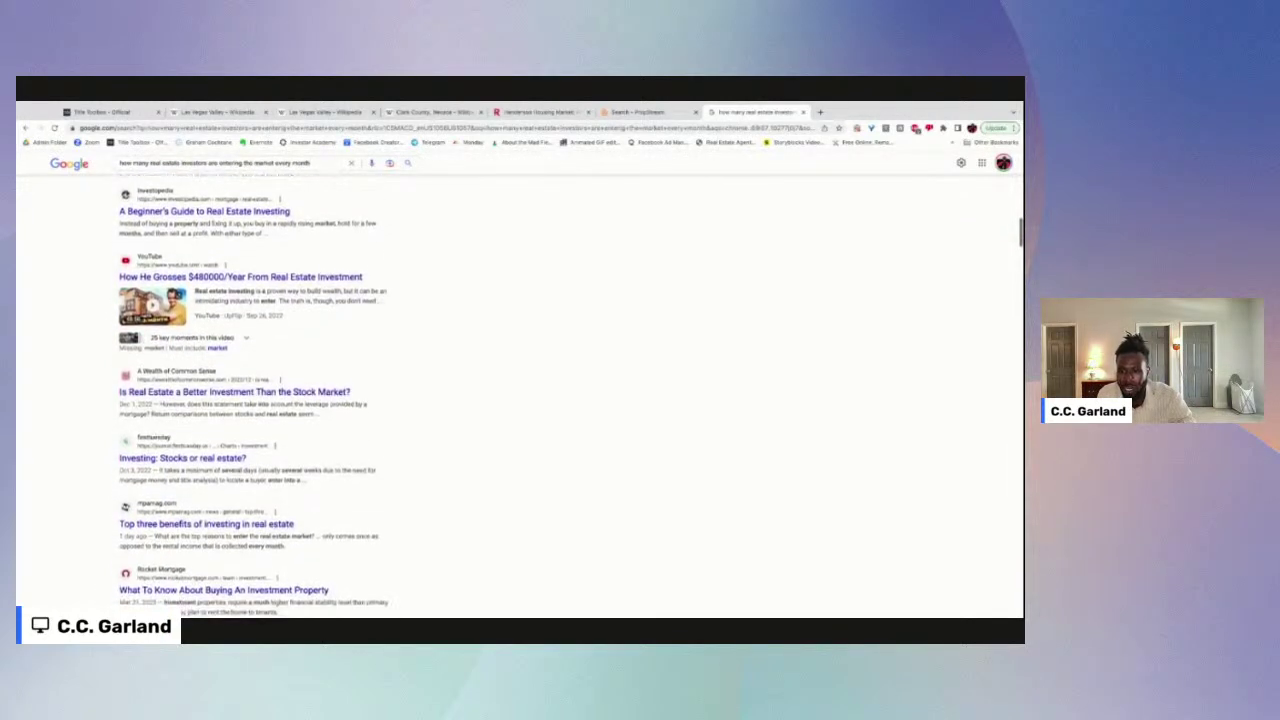
{"action": "scroll", "coordinate": [522, 405], "scroll_direction": "down", "scroll_amount": 2}
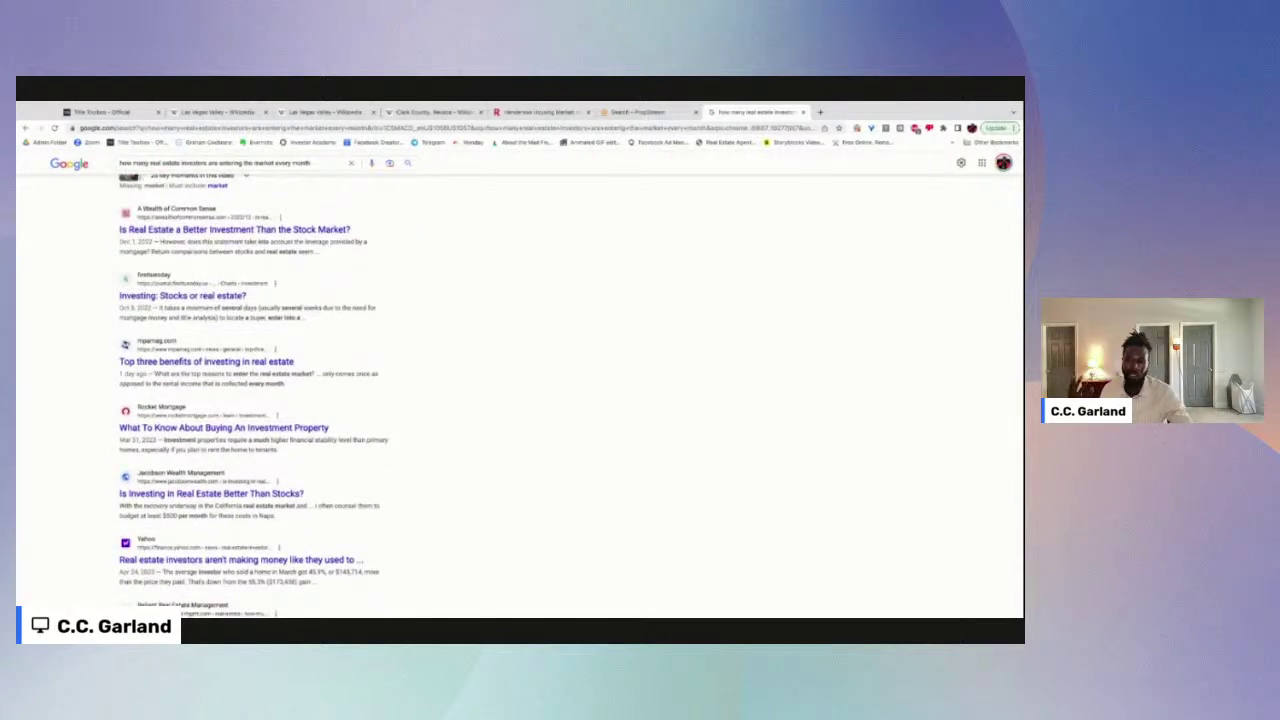
{"action": "scroll", "coordinate": [492, 411], "scroll_direction": "up", "scroll_amount": 10}
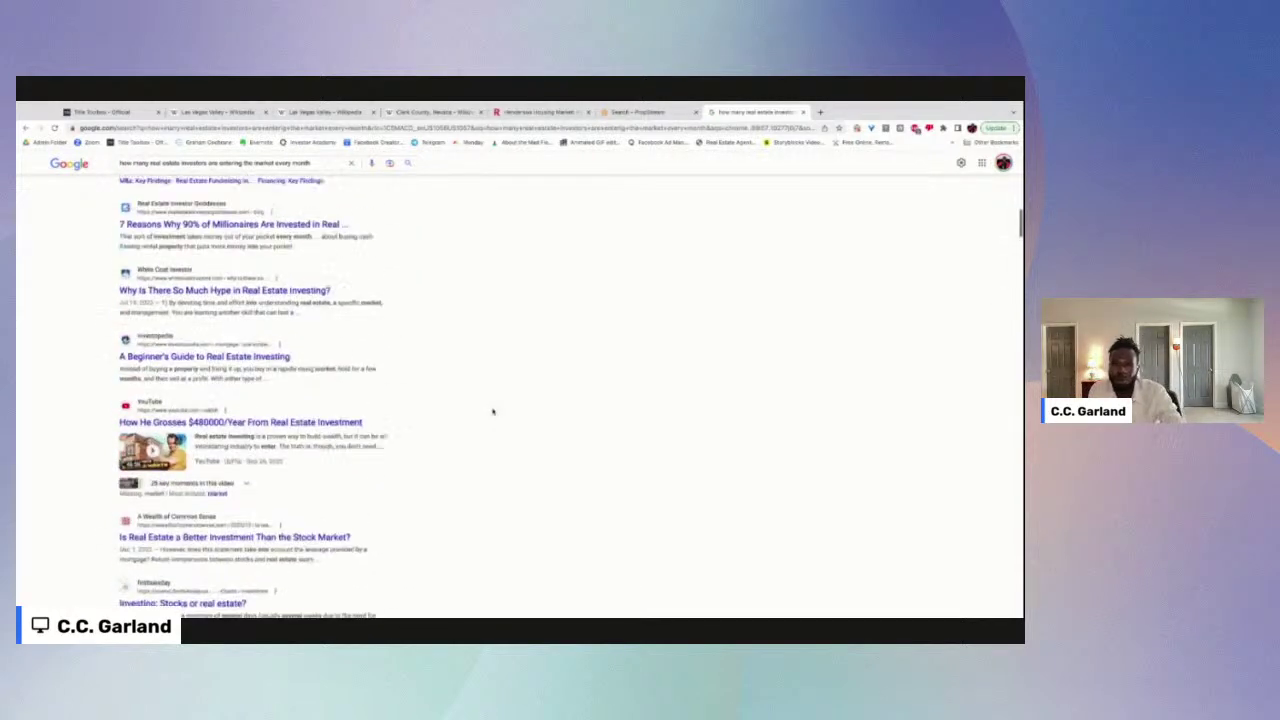
{"action": "scroll", "coordinate": [492, 411], "scroll_direction": "up", "scroll_amount": 5}
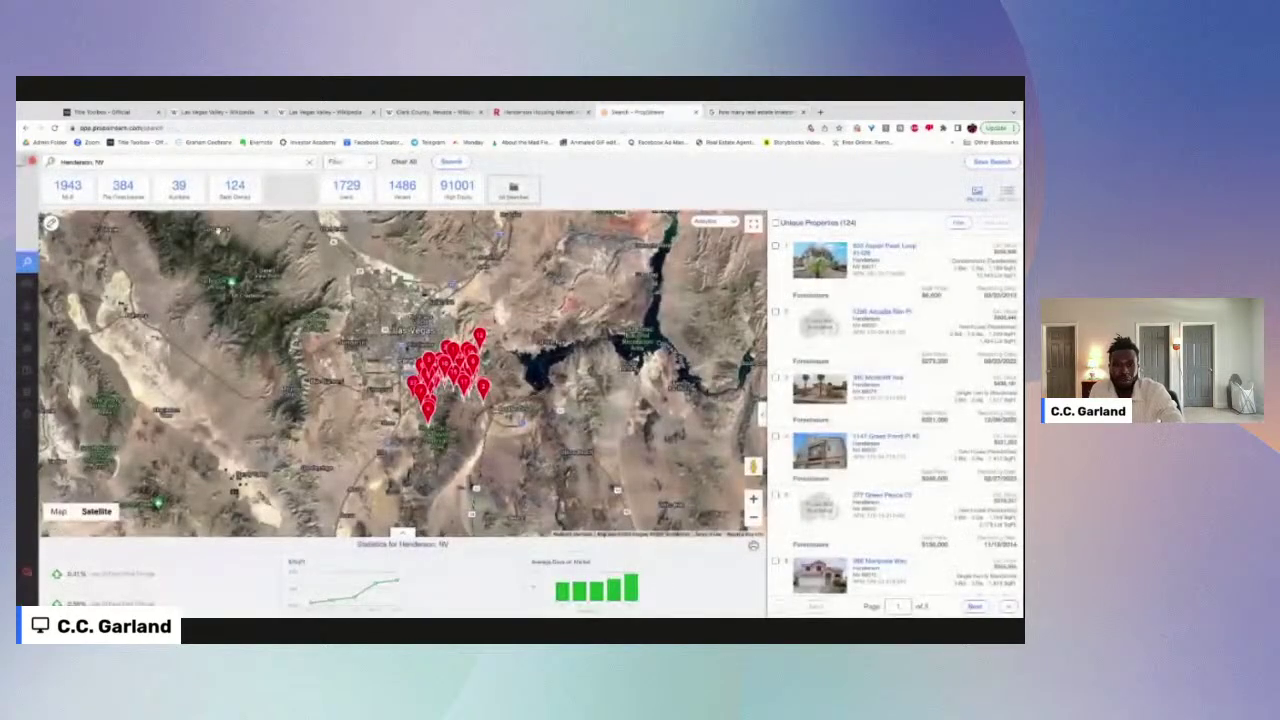
Step: Switch to PropStream and try the Free & Clear quick list for Henderson, settling on Tired Landlord as the quick list choice
{"action": "left_click", "coordinate": [340, 162]}
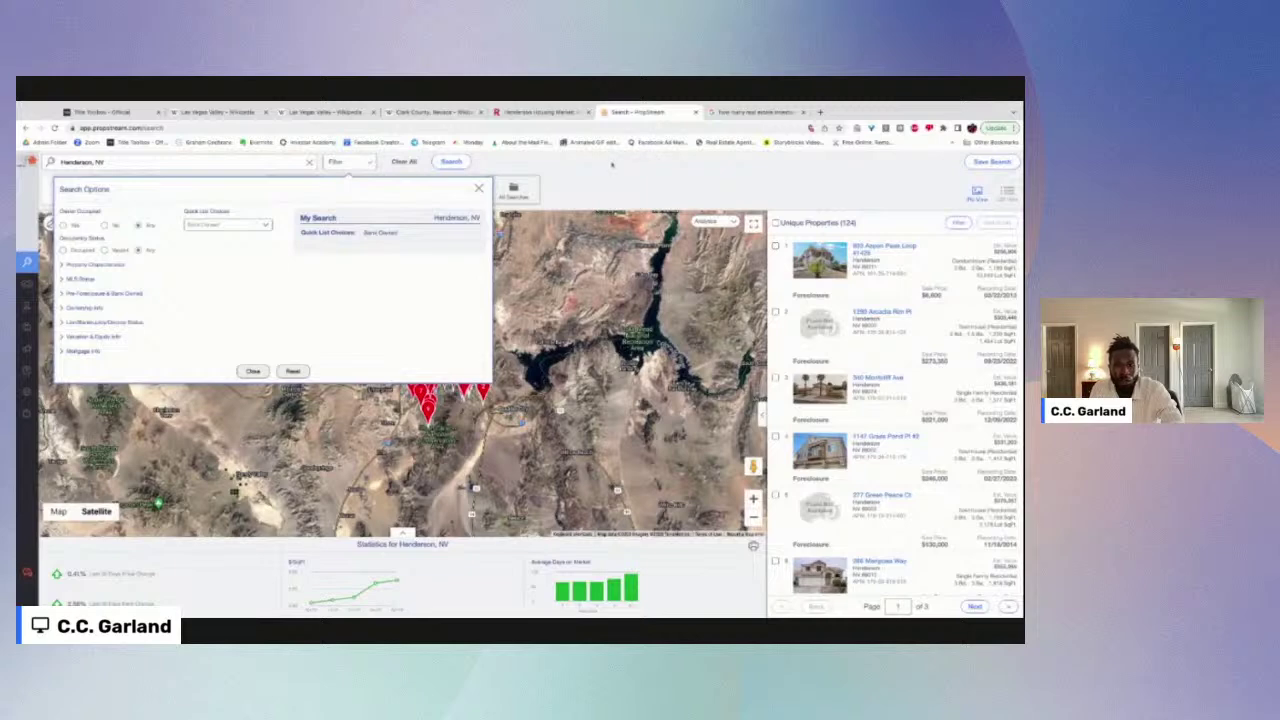
{"action": "left_click", "coordinate": [358, 162]}
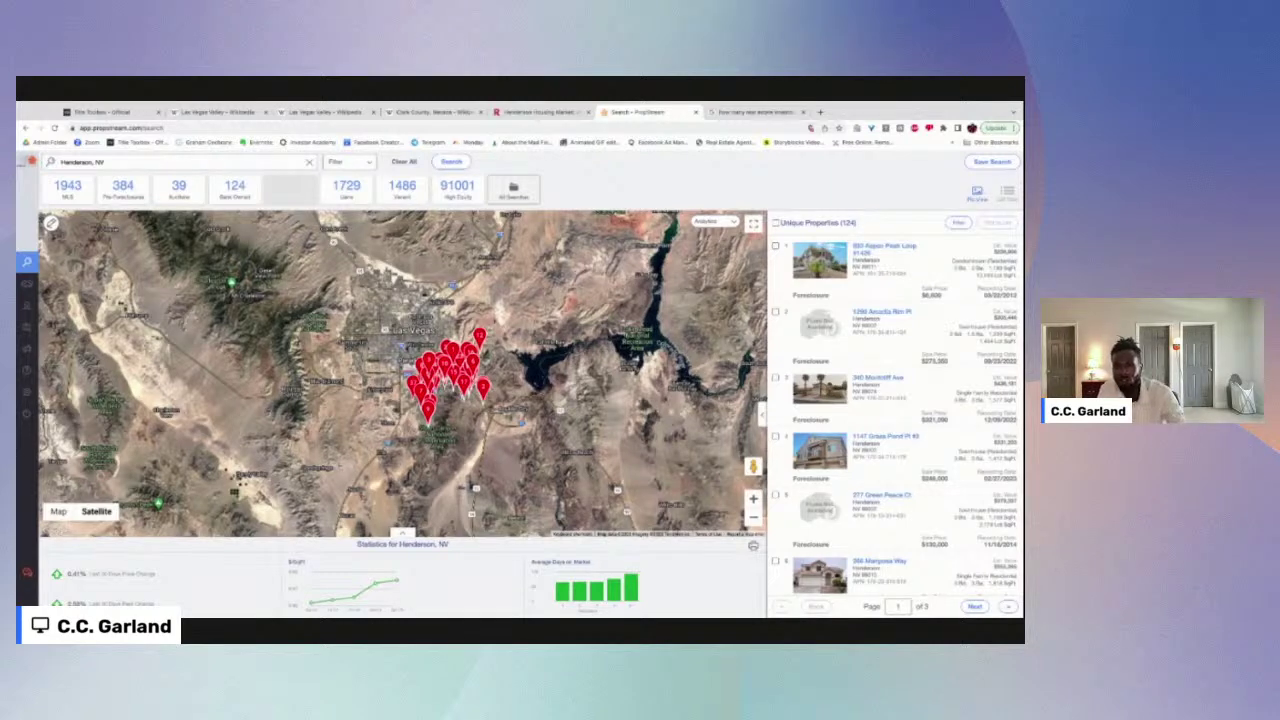
{"action": "left_click", "coordinate": [352, 162]}
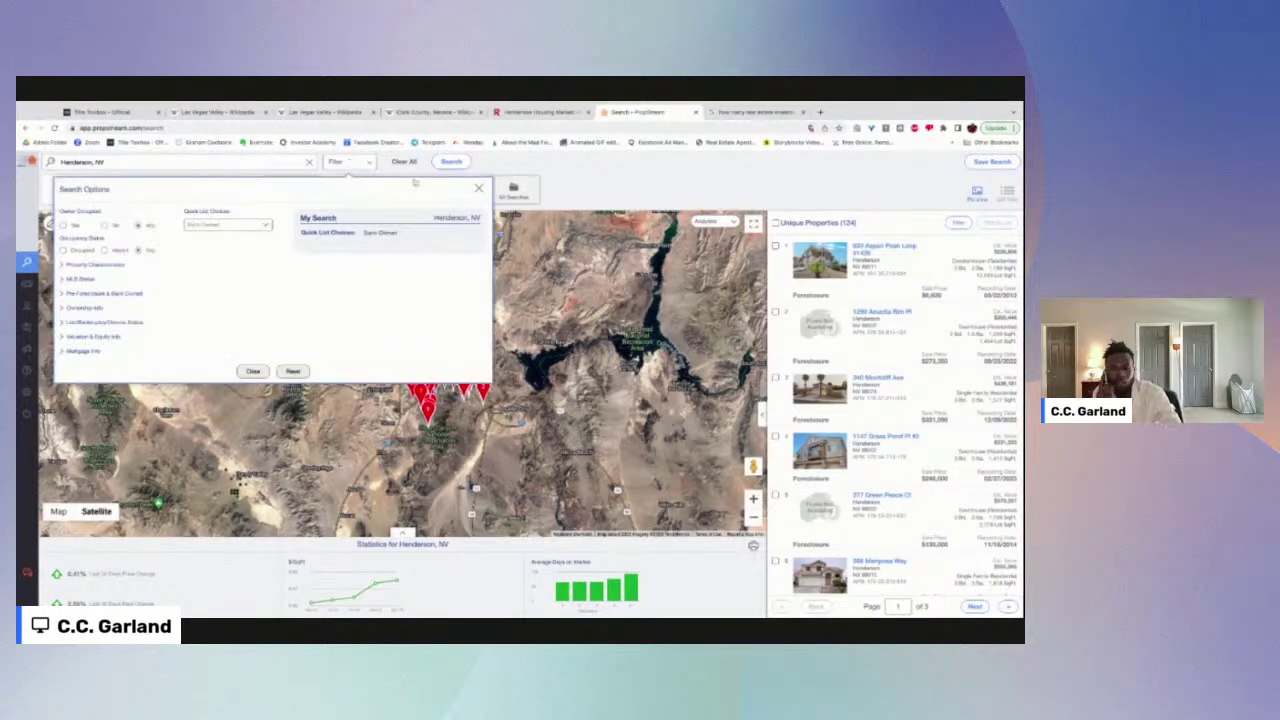
{"action": "left_click", "coordinate": [575, 180]}
{"action": "left_click", "coordinate": [357, 164]}
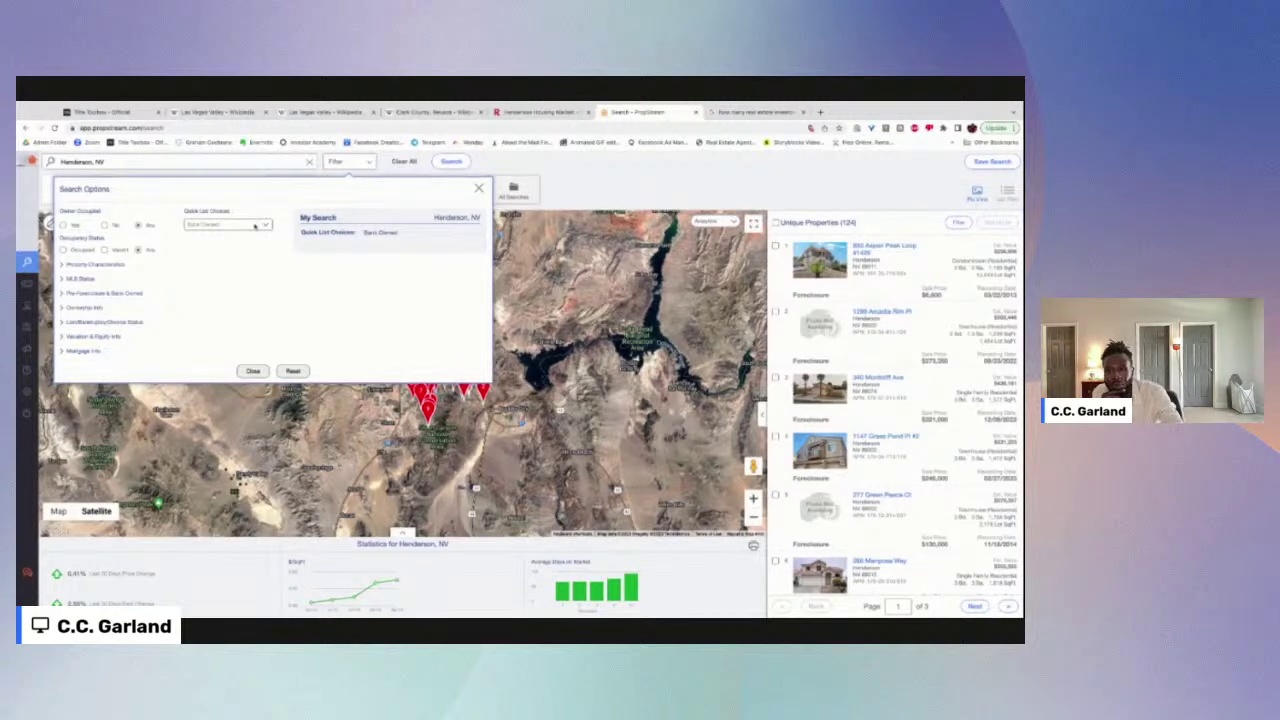
{"action": "left_click", "coordinate": [237, 252]}
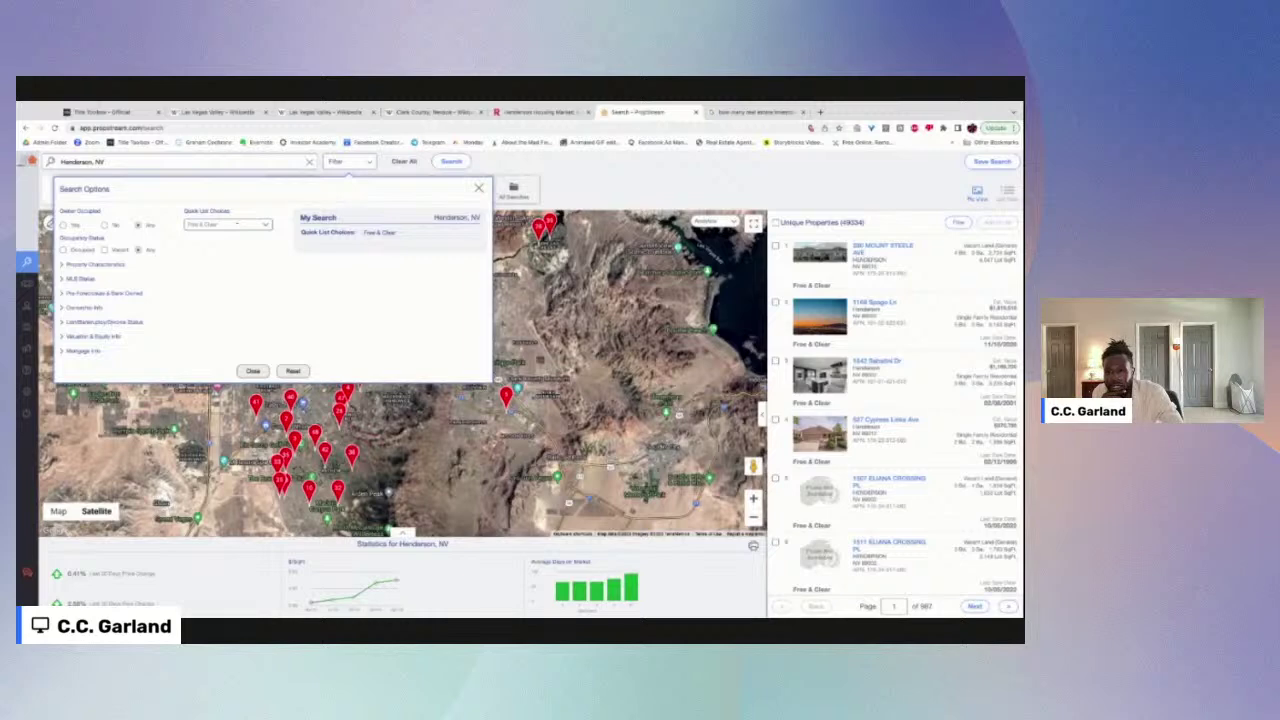
{"action": "left_click", "coordinate": [237, 224]}
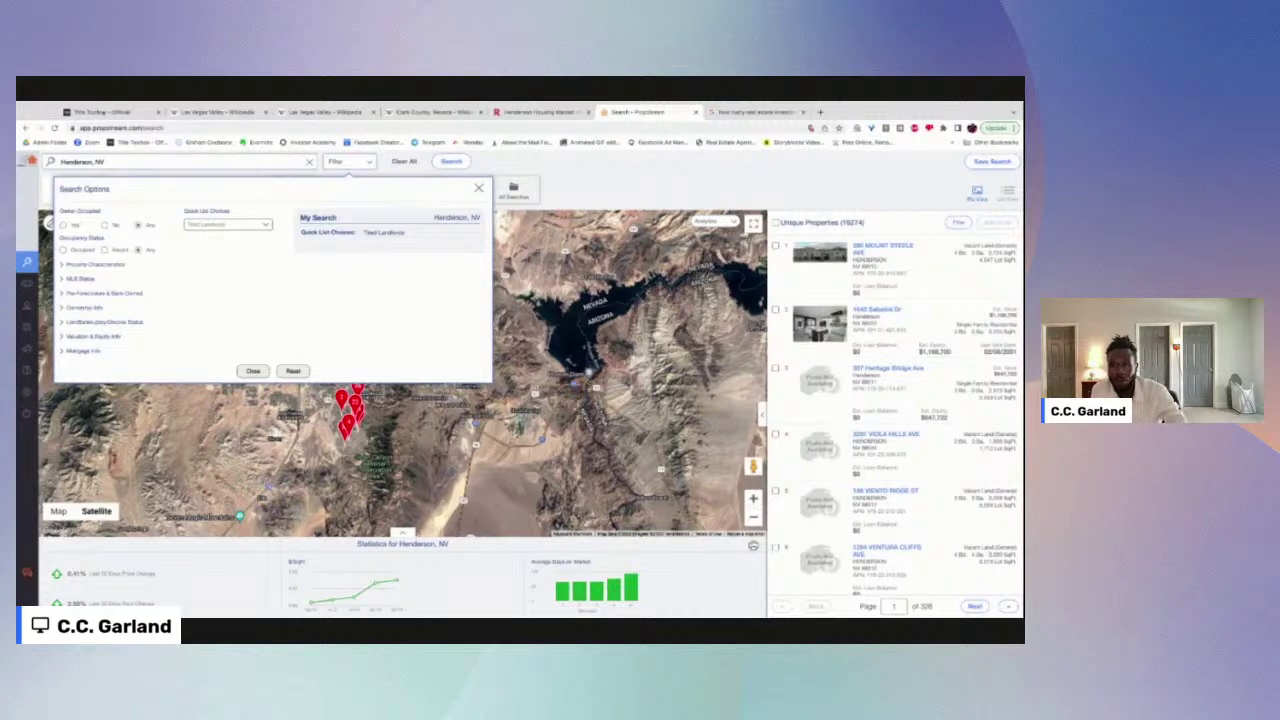
Step: Compare Title Toolbox's Henderson area search with PropStream's tired landlord list, briefly revisiting the Google investor results
{"action": "left_click", "coordinate": [118, 114]}
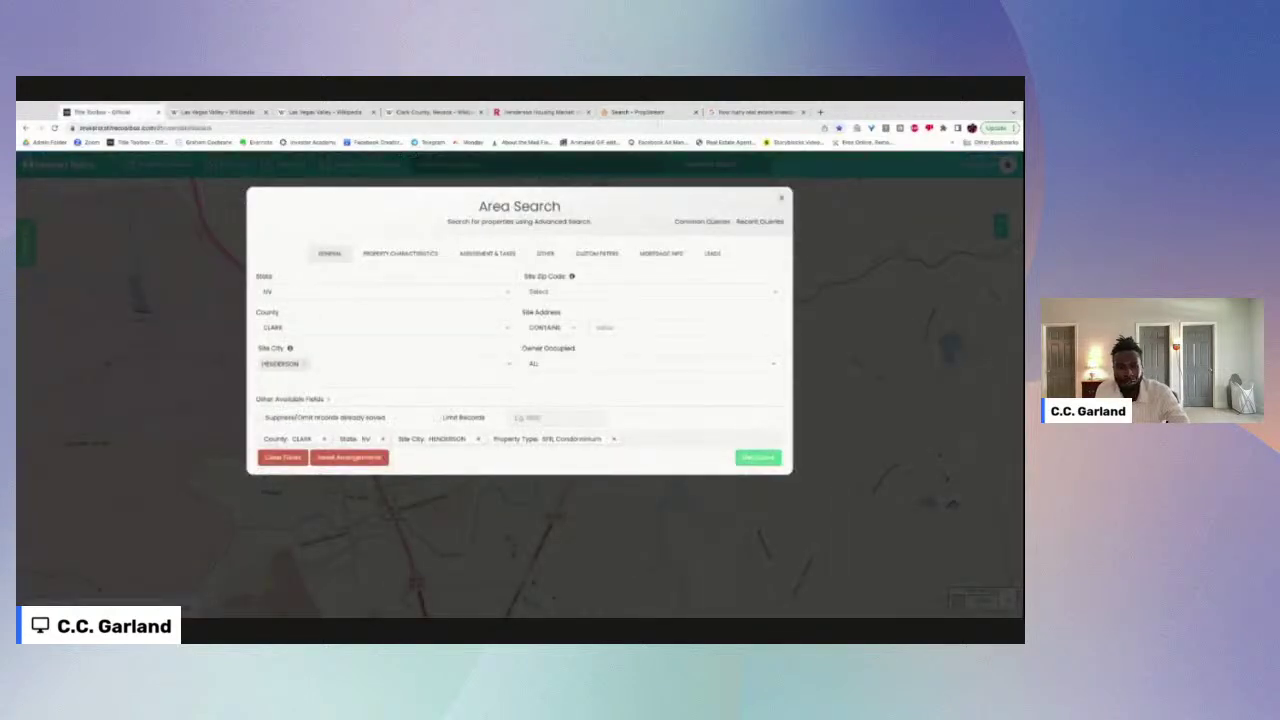
{"action": "left_click", "coordinate": [745, 112]}
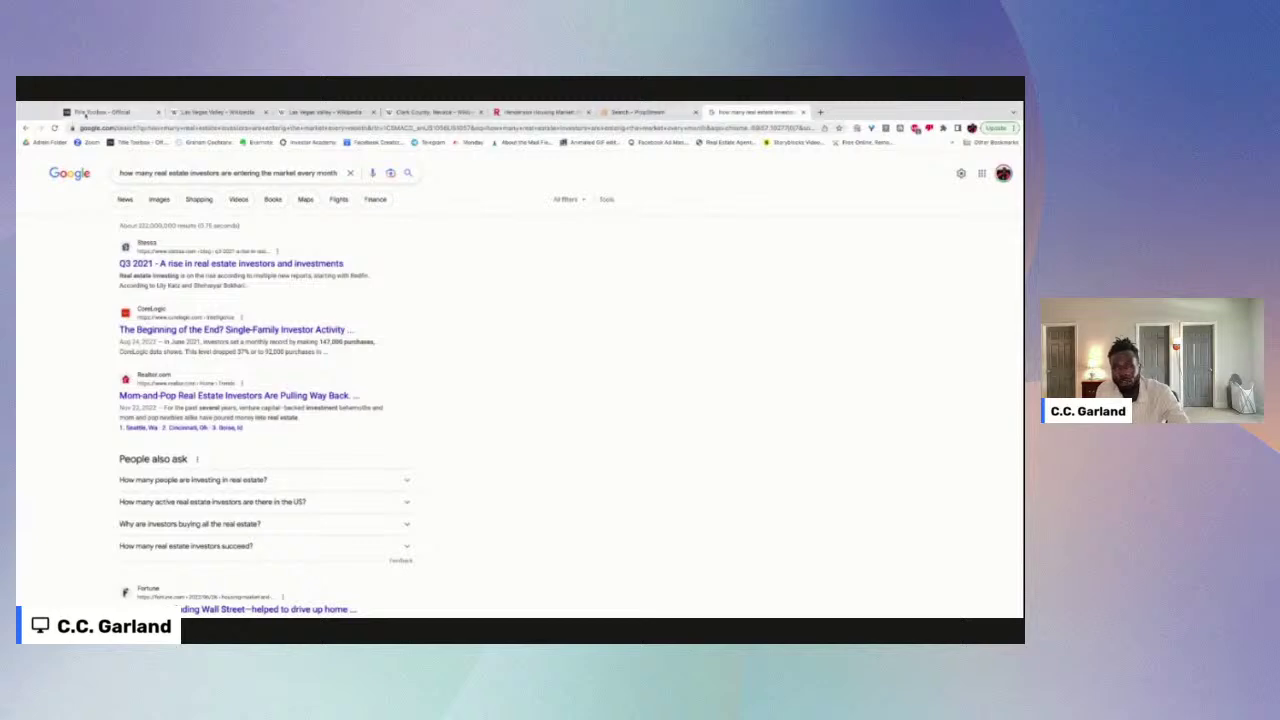
{"action": "left_click", "coordinate": [82, 114]}
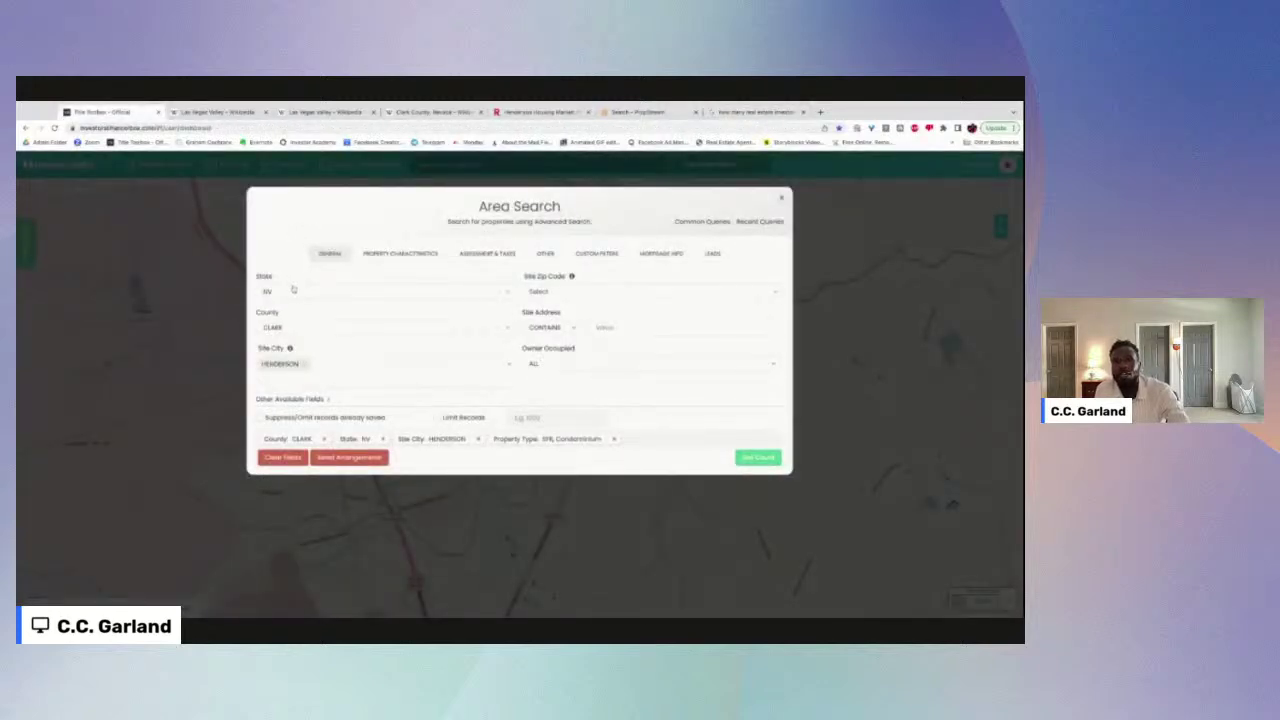
{"action": "left_click", "coordinate": [640, 113]}
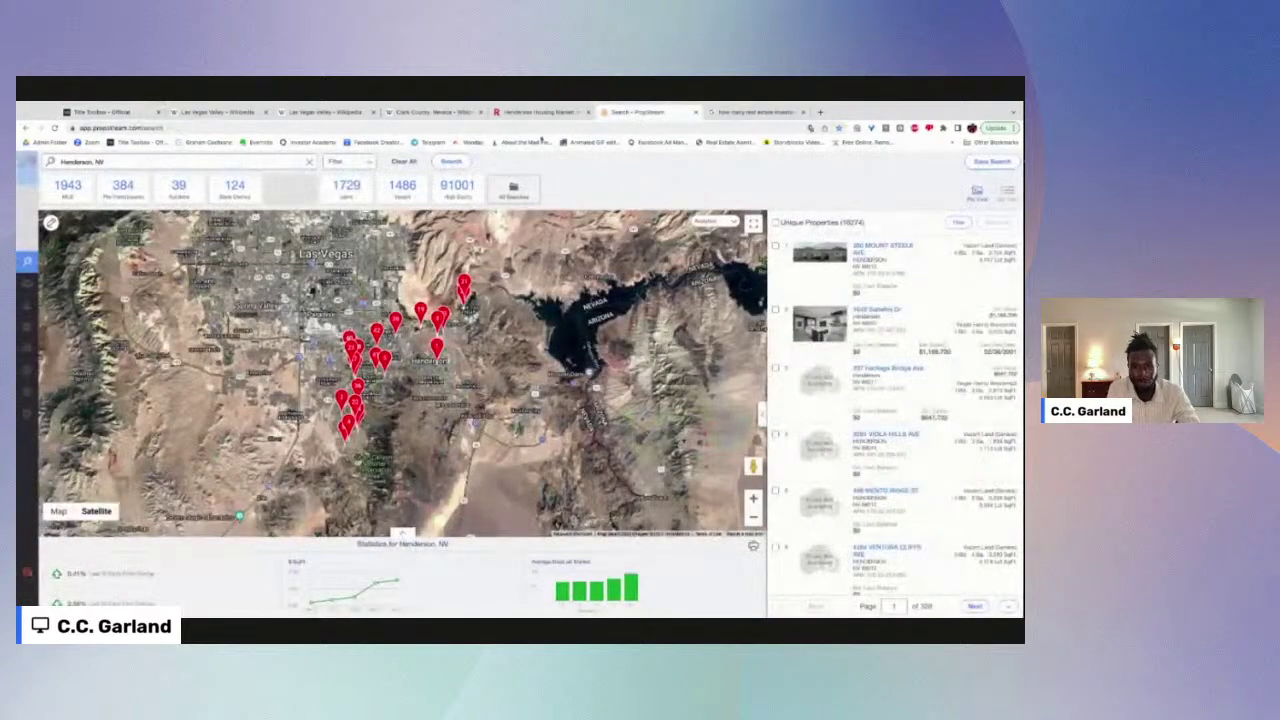
{"action": "left_click", "coordinate": [108, 114]}
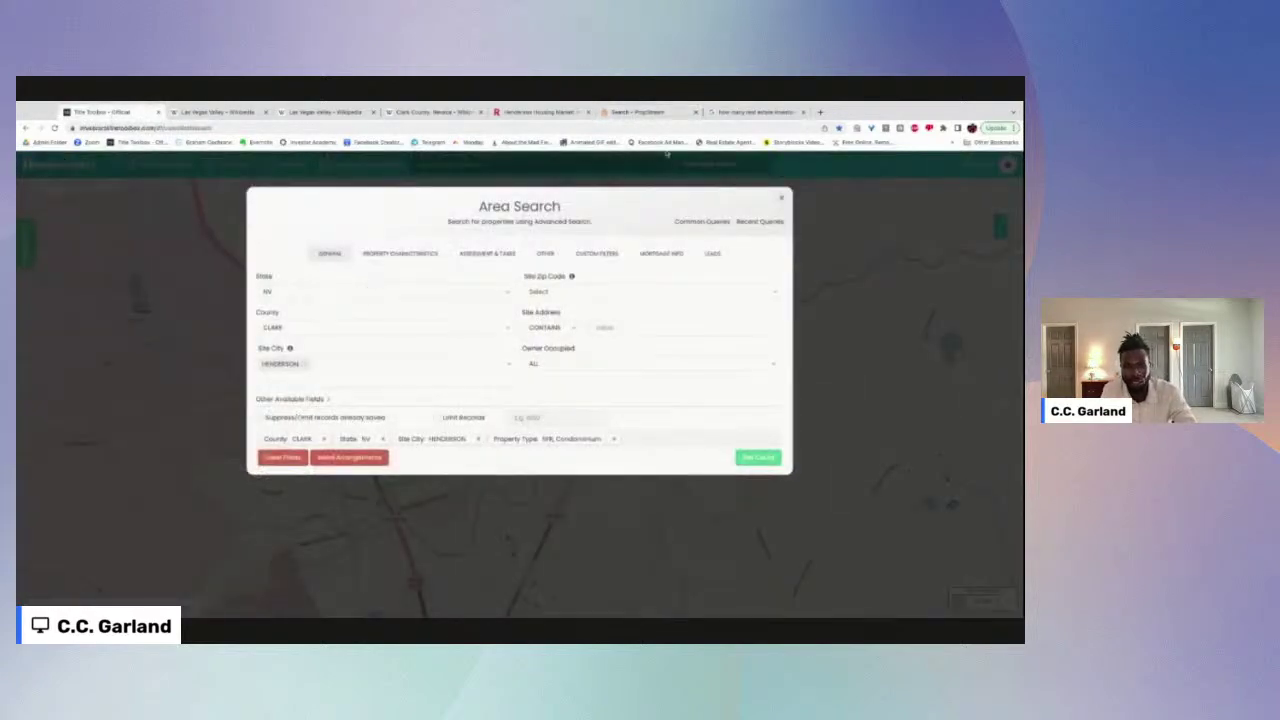
{"action": "left_click", "coordinate": [632, 113]}
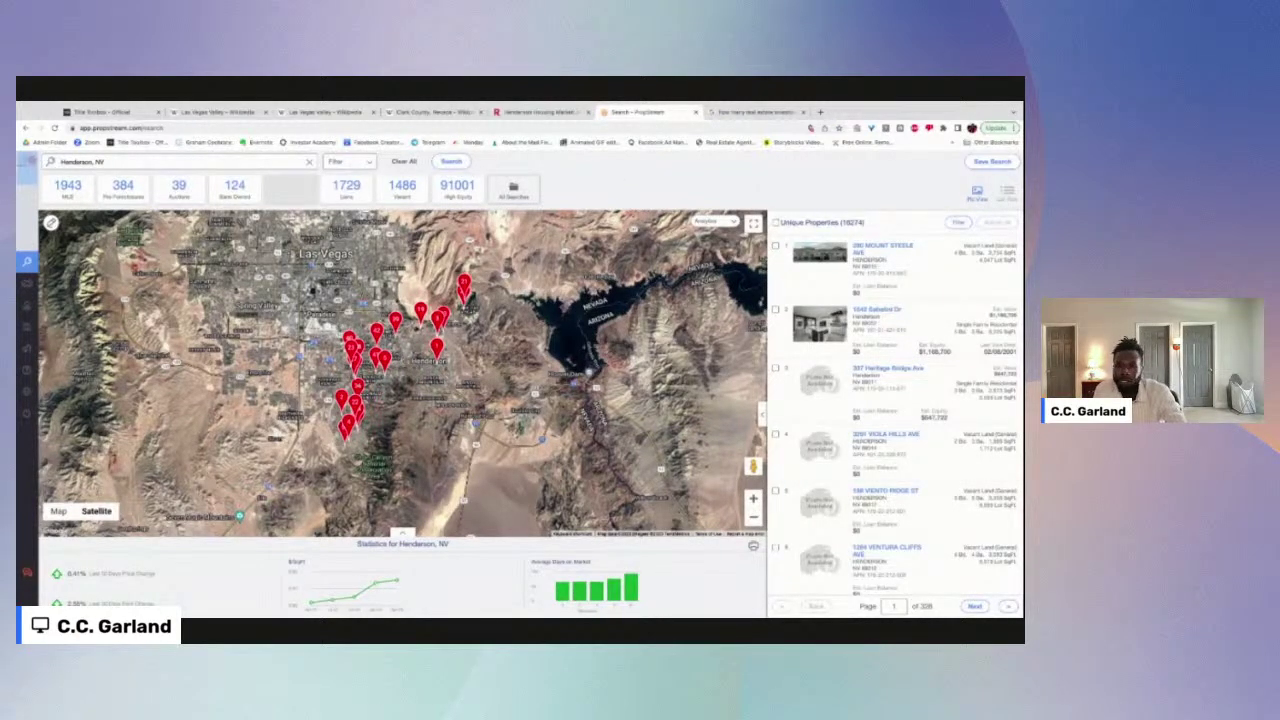
Step: Switch to Title Toolbox and review the area search's property characteristics, assessment and taxes, other and mortgage filter categories
{"action": "left_click", "coordinate": [112, 114]}
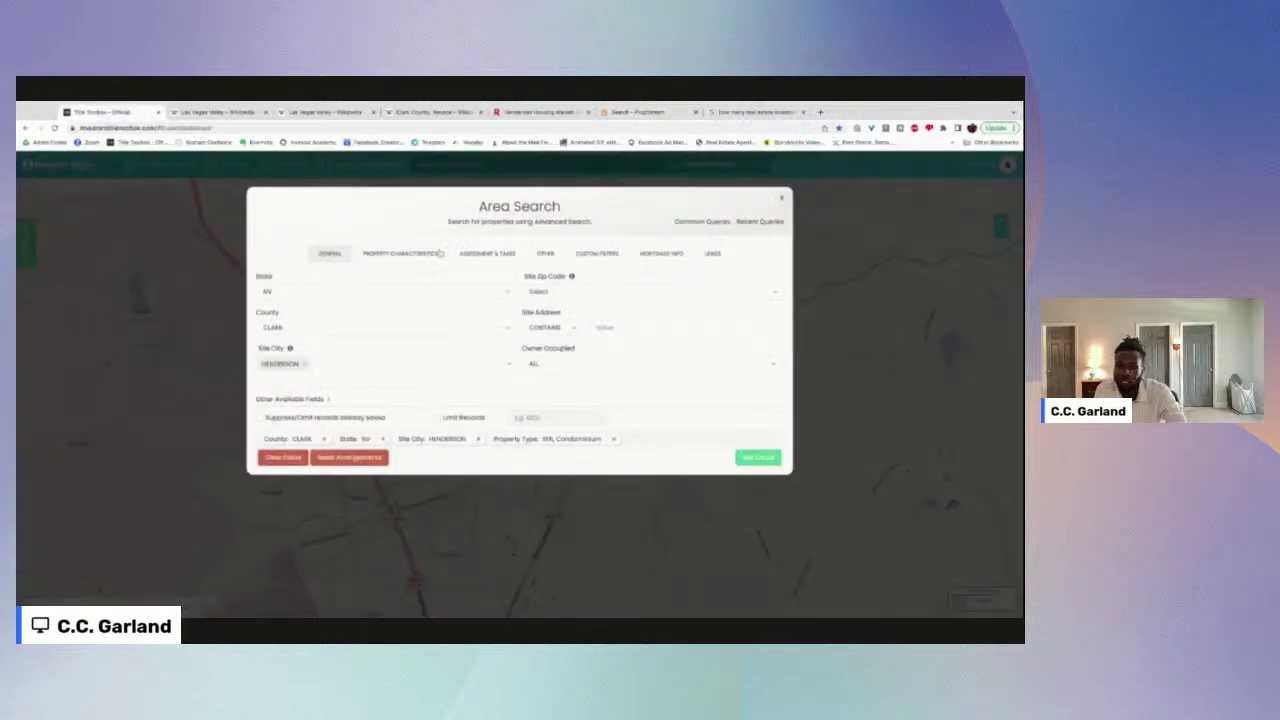
{"action": "left_click", "coordinate": [405, 255]}
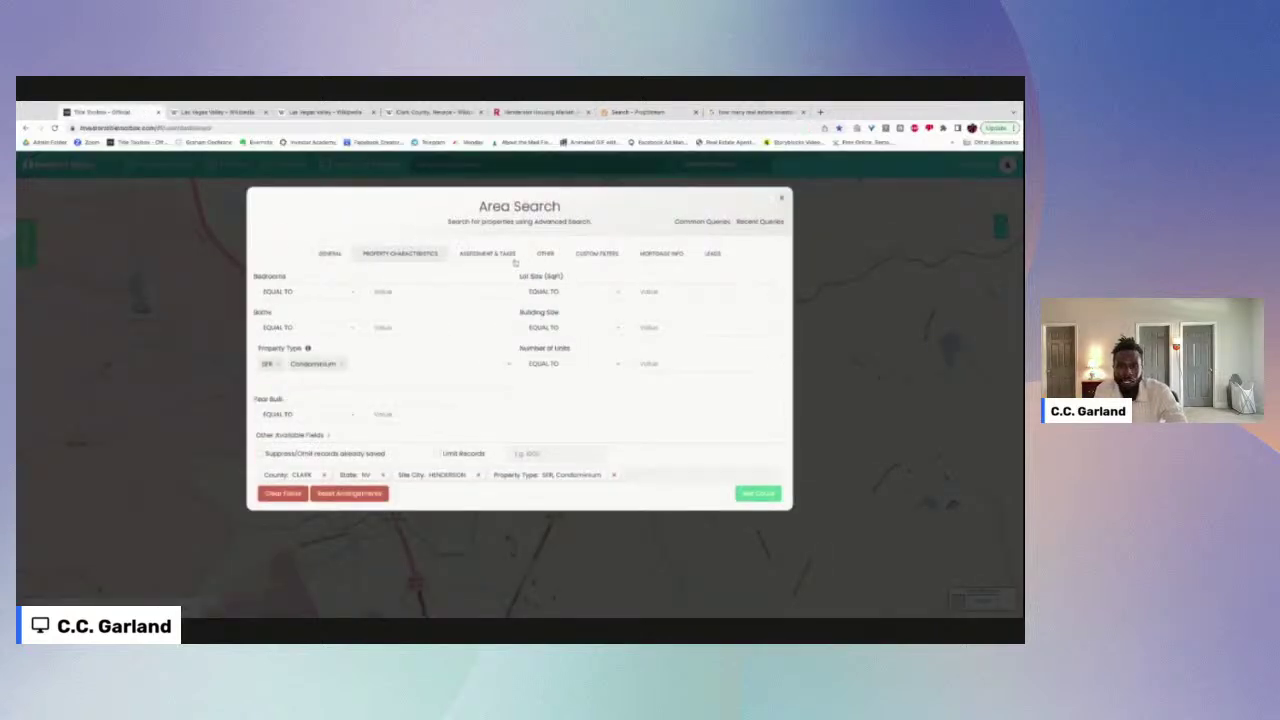
{"action": "left_click", "coordinate": [489, 256]}
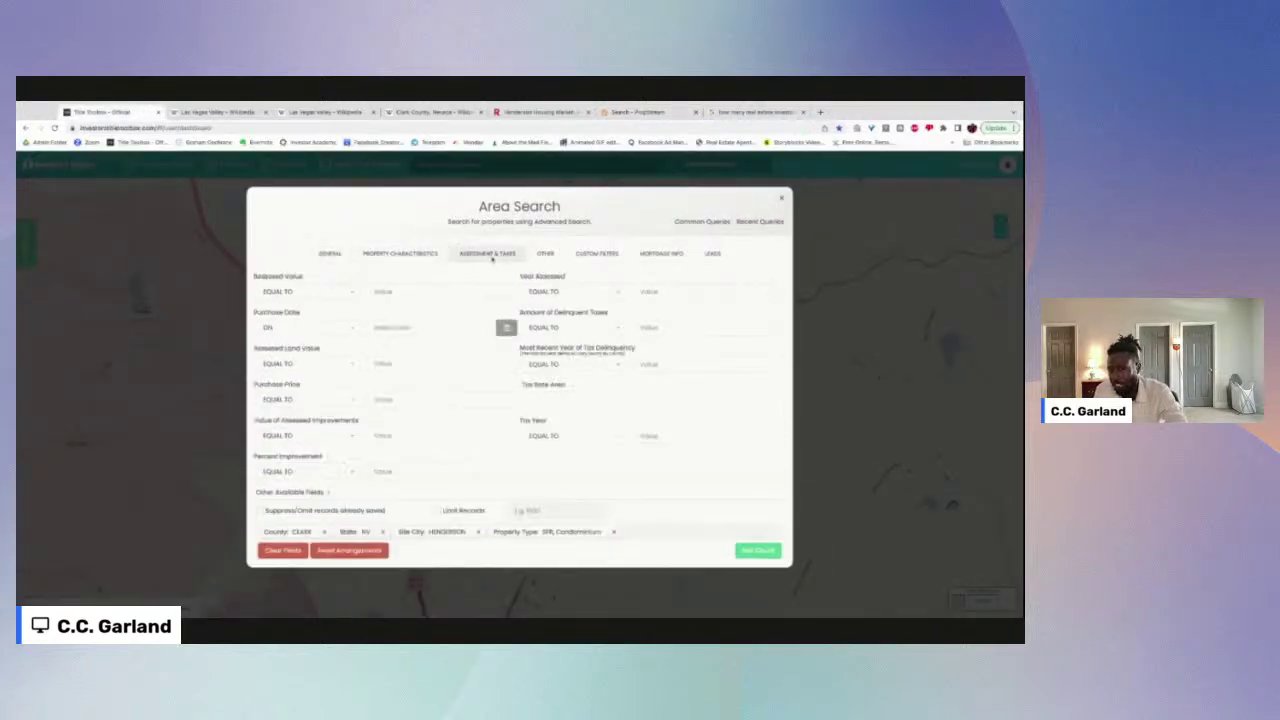
{"action": "left_click", "coordinate": [548, 256]}
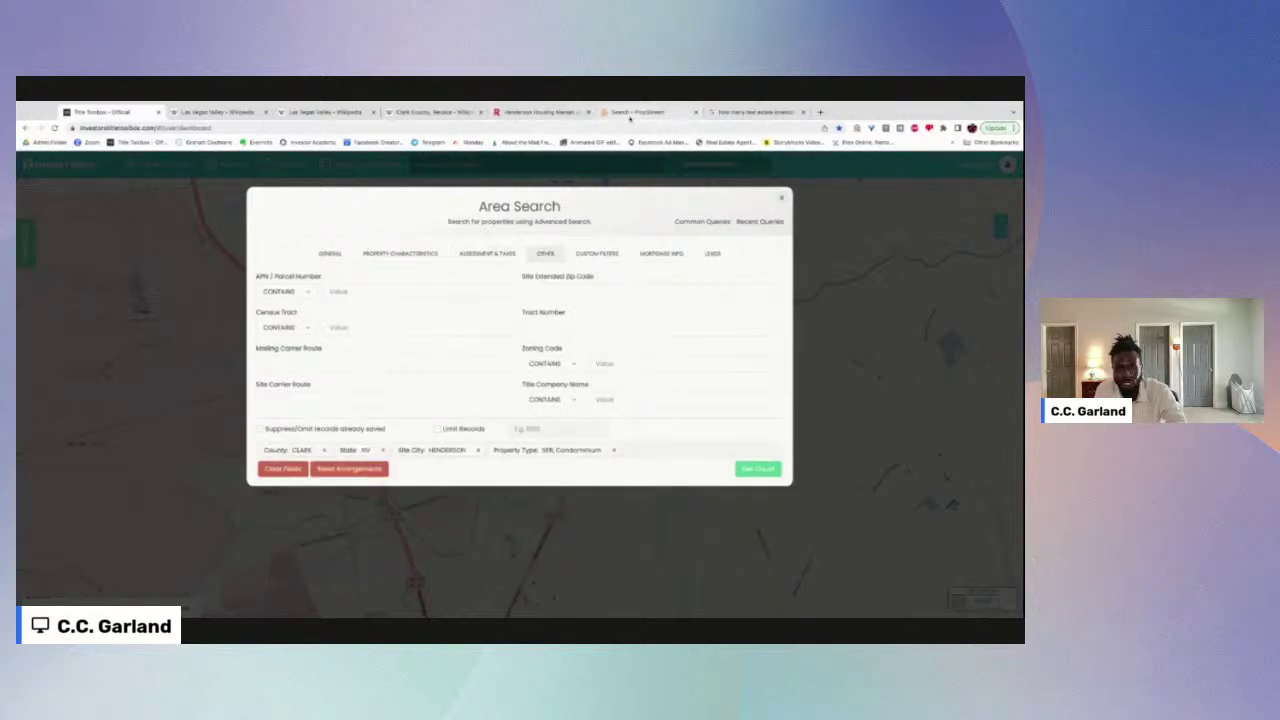
{"action": "left_click", "coordinate": [656, 256]}
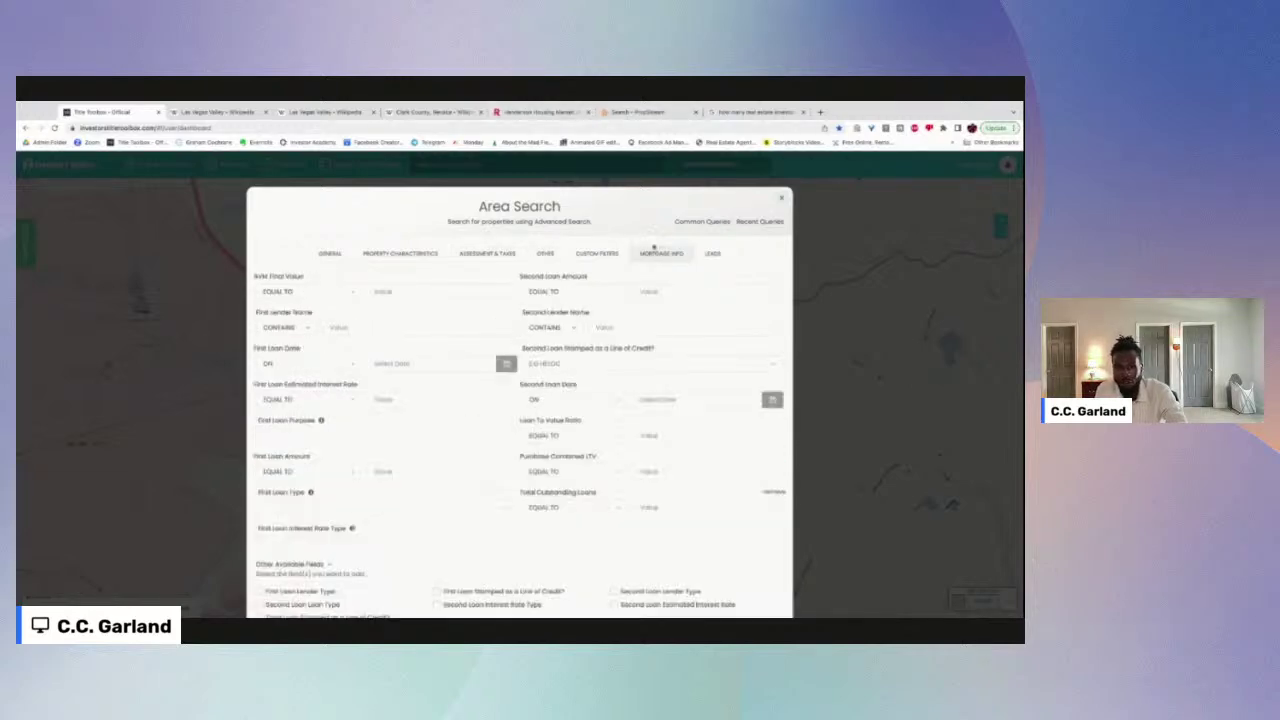
Step: Switch to PropStream and review the search options for lien/bankruptcy/divorce status, valuation and equity, and mortgage info
{"action": "left_click", "coordinate": [636, 112]}
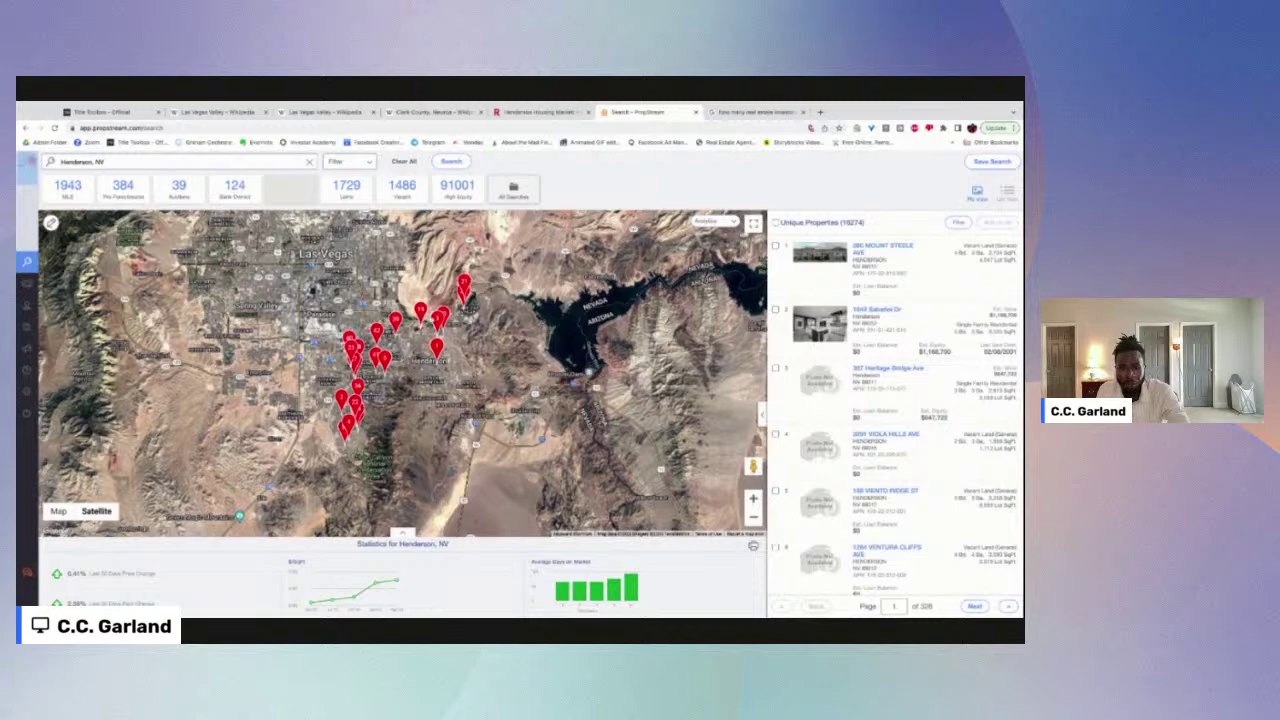
{"action": "left_click", "coordinate": [365, 163]}
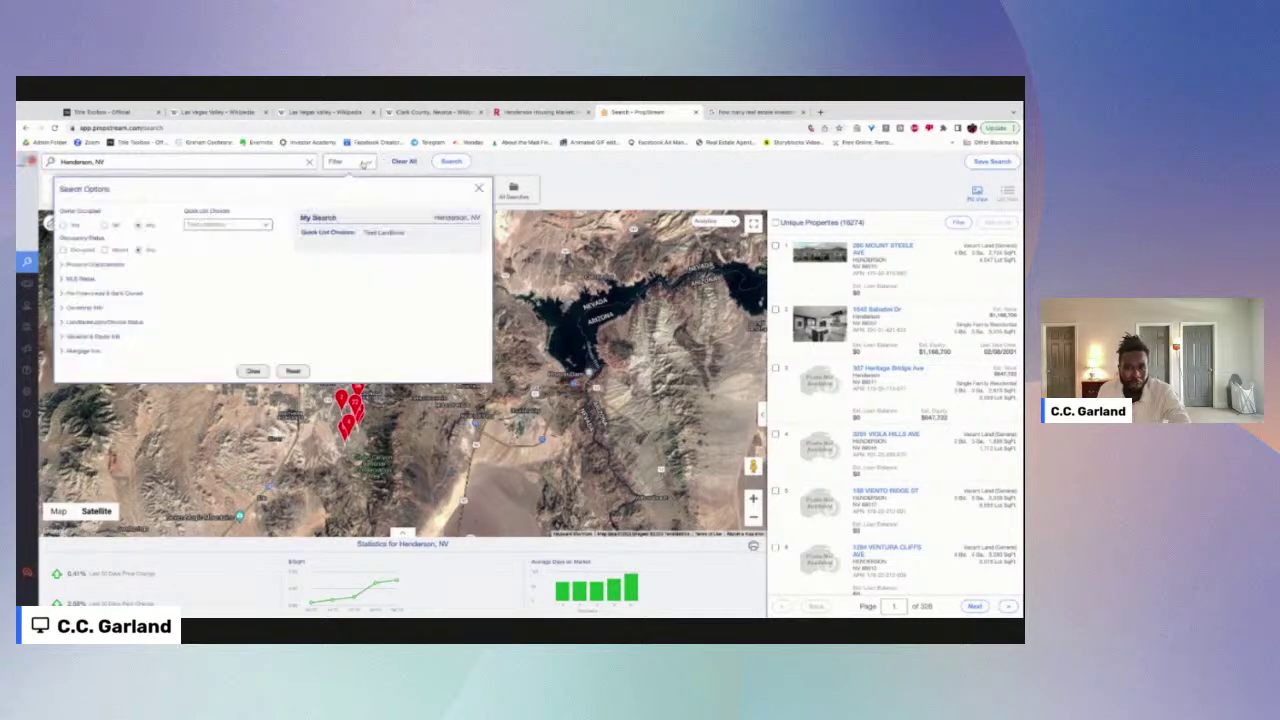
{"action": "left_click", "coordinate": [78, 324]}
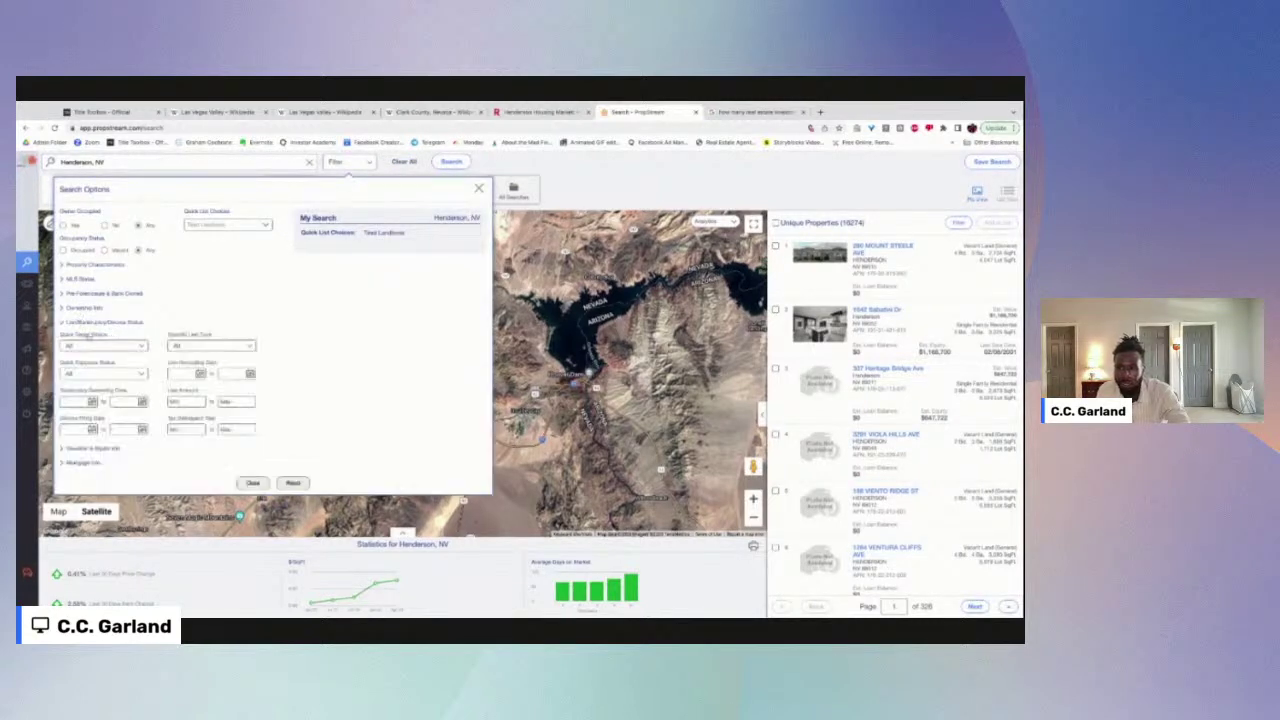
{"action": "left_click", "coordinate": [82, 324]}
{"action": "left_click", "coordinate": [78, 337]}
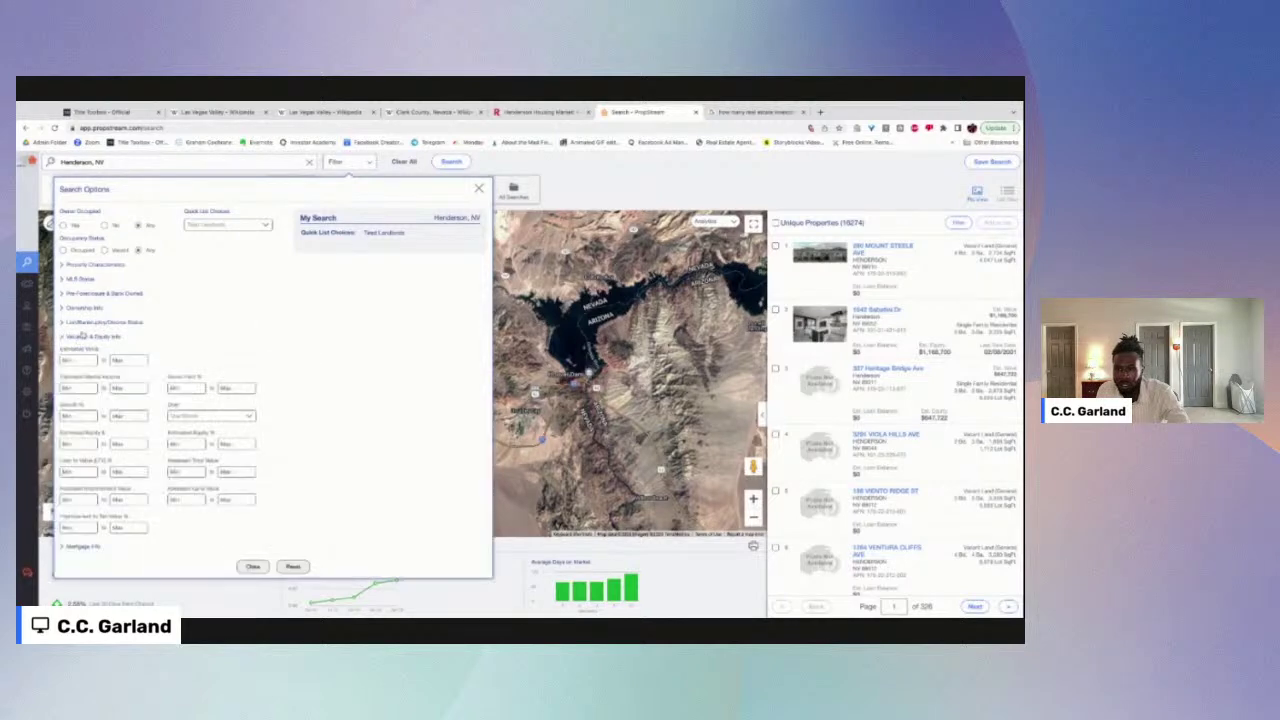
{"action": "left_click", "coordinate": [94, 339]}
{"action": "left_click", "coordinate": [84, 352]}
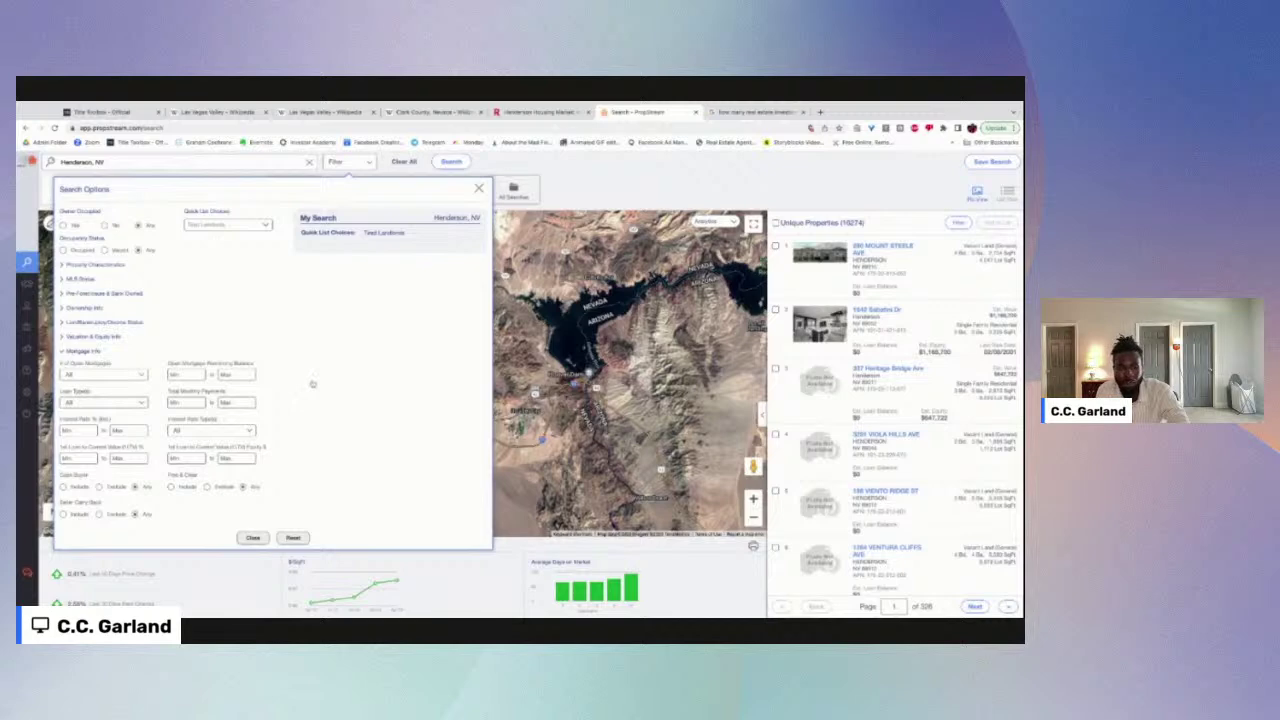
Step: Compare the mortgage info filters of Title Toolbox's area search with PropStream's, examining Title Toolbox's full set of loan fields
{"action": "left_click", "coordinate": [128, 112]}
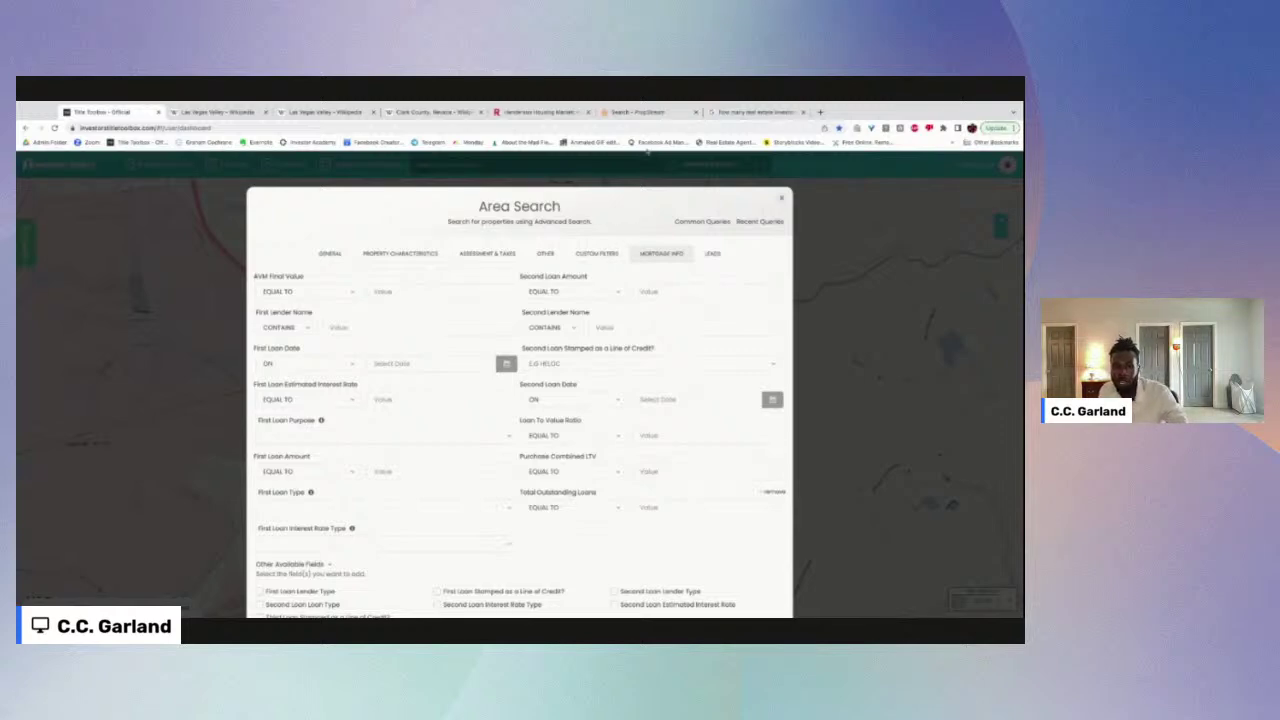
{"action": "left_click", "coordinate": [640, 112]}
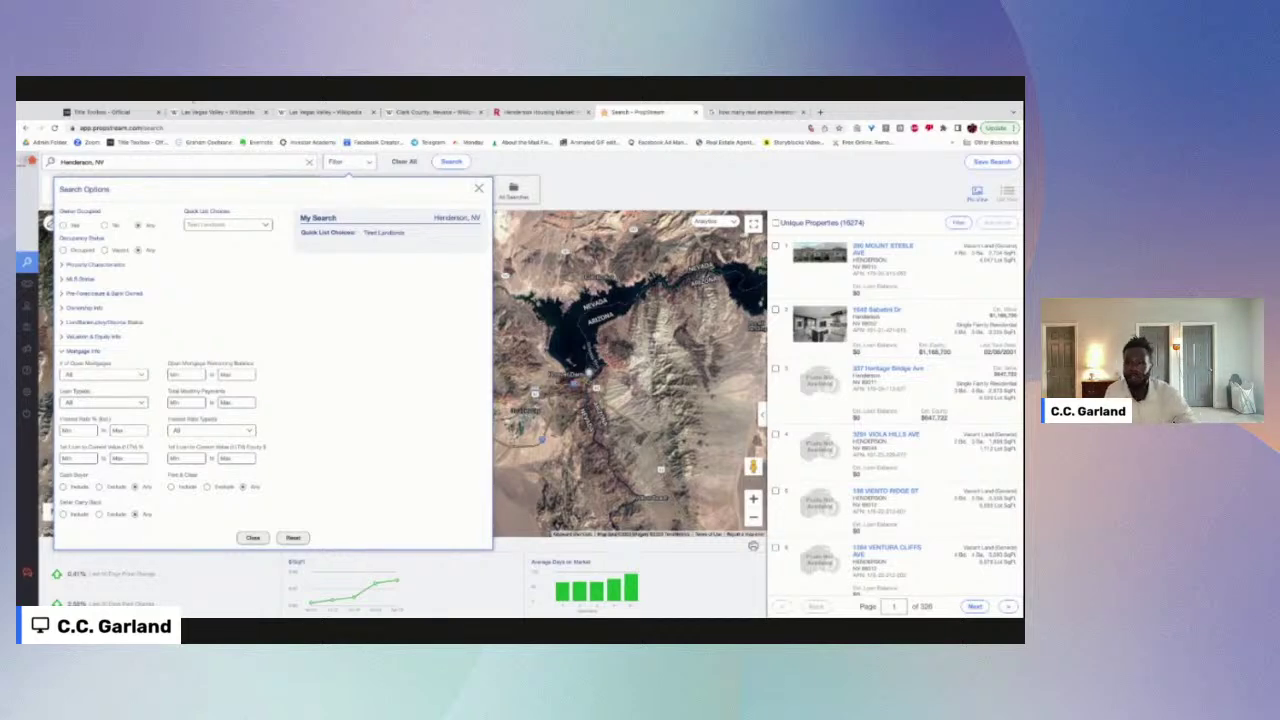
{"action": "left_click", "coordinate": [112, 112]}
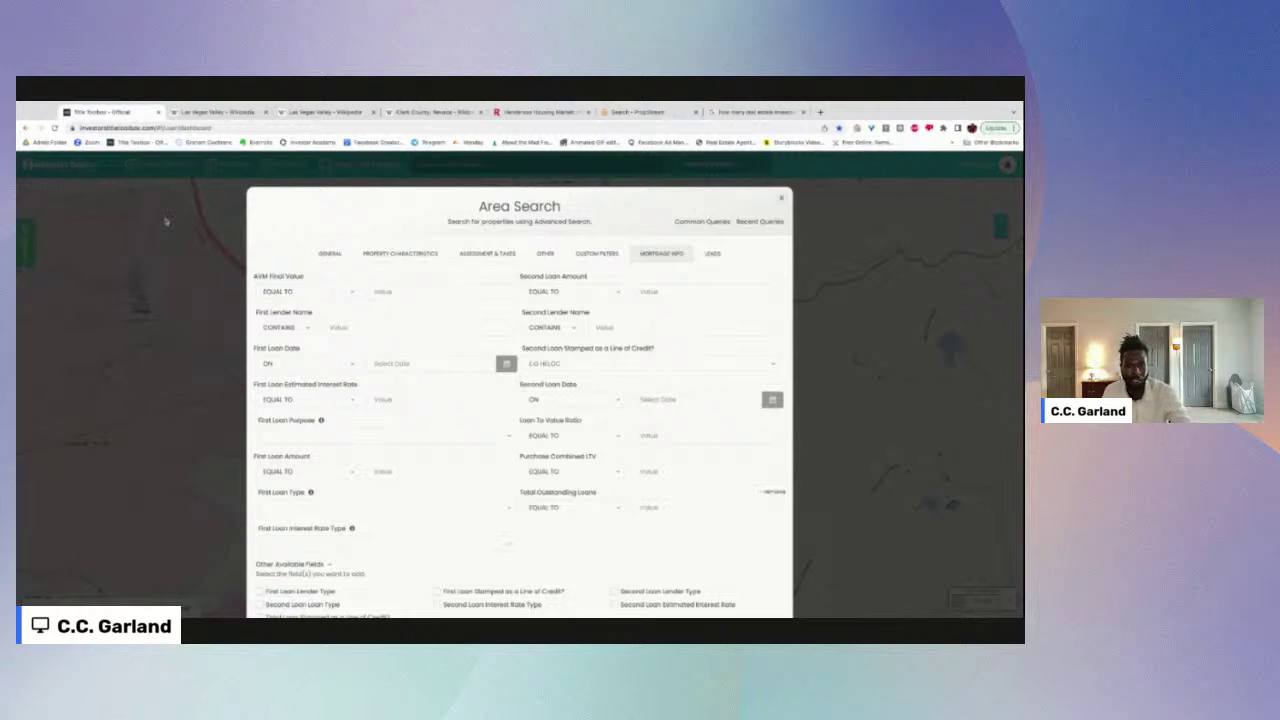
{"action": "scroll", "coordinate": [166, 221], "scroll_direction": "down", "scroll_amount": 2}
{"action": "scroll", "coordinate": [166, 221], "scroll_direction": "up", "scroll_amount": 2}
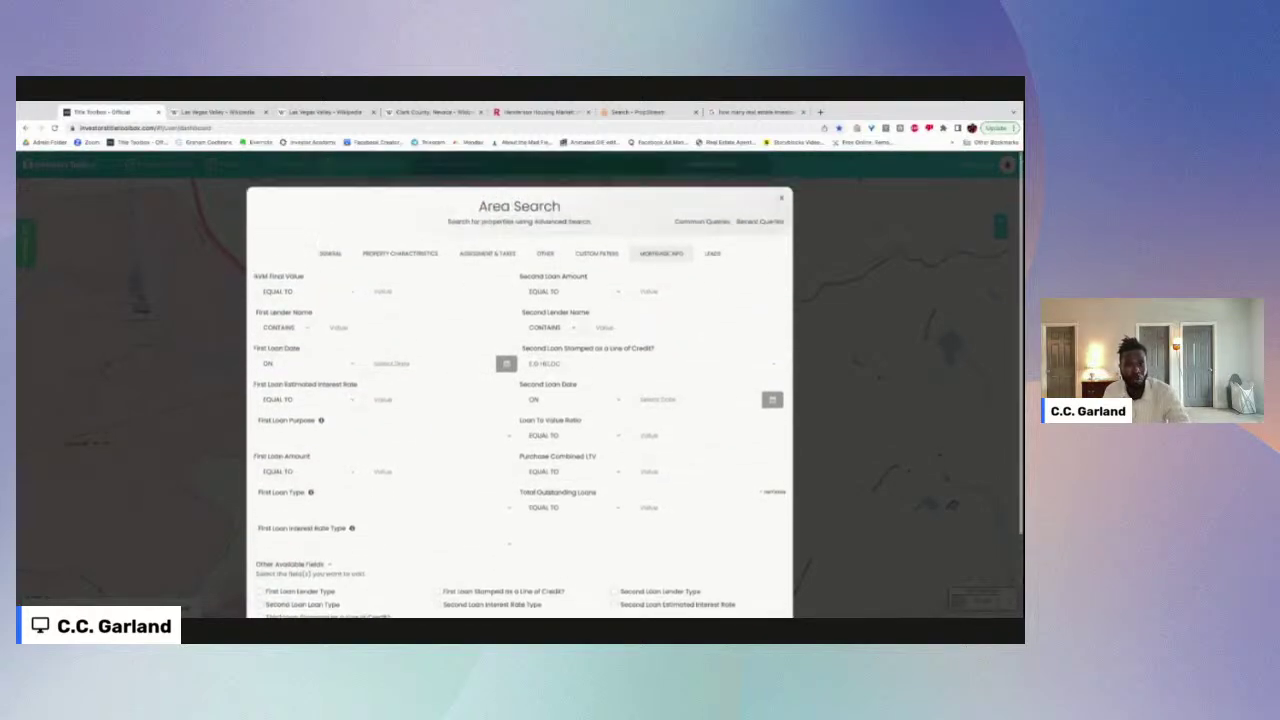
{"action": "scroll", "coordinate": [520, 400], "scroll_direction": "down", "scroll_amount": 2}
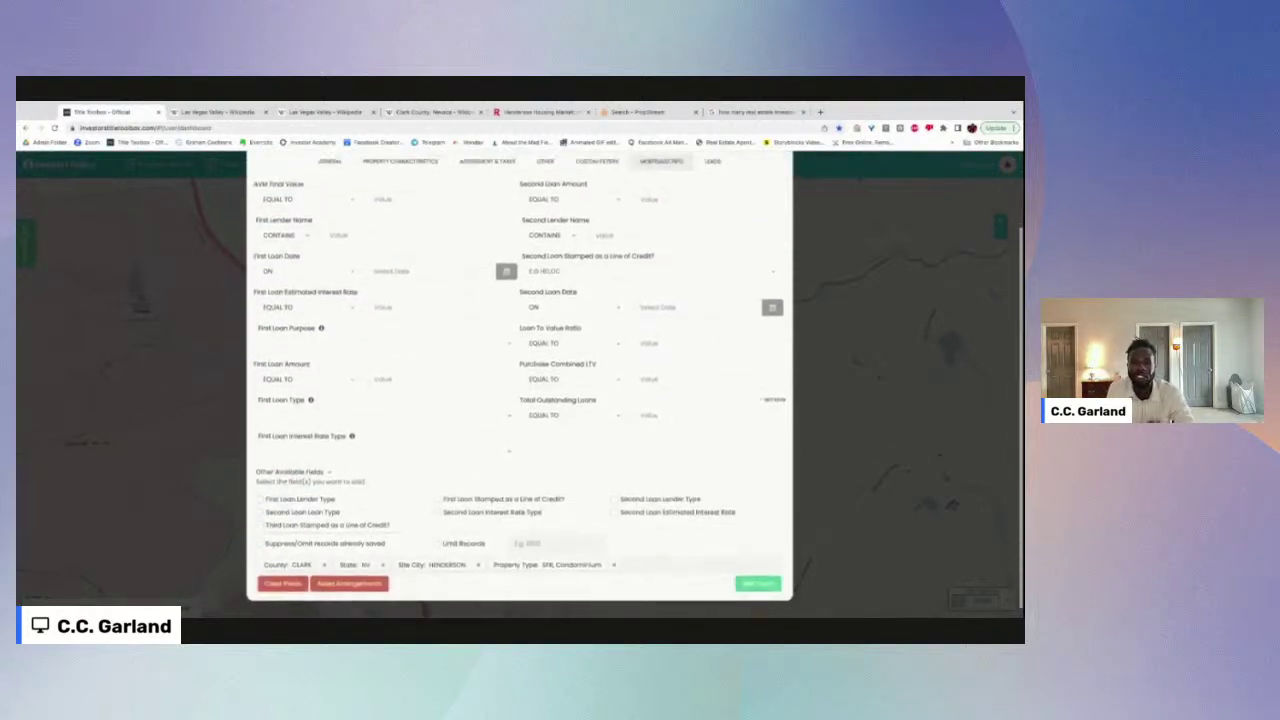
{"action": "scroll", "coordinate": [520, 400], "scroll_direction": "up", "scroll_amount": 2}
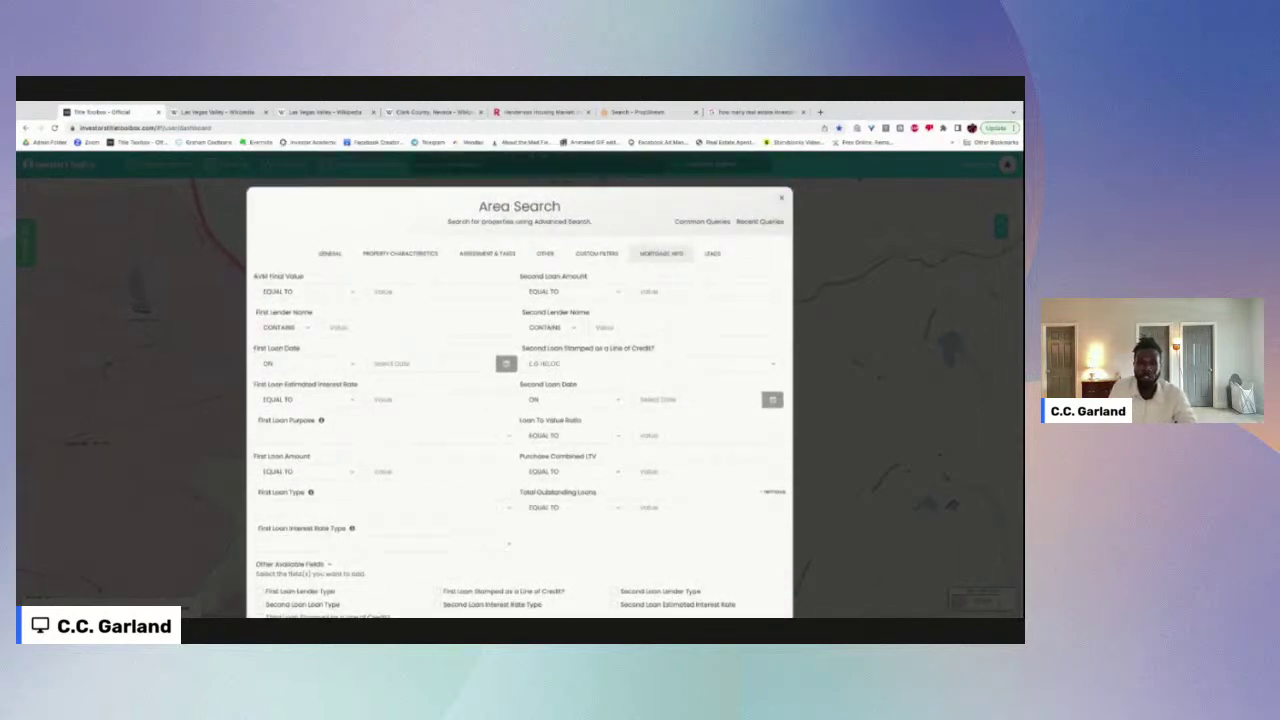
Step: Compare Title Toolbox's area search mortgage fields with PropStream's mortgage info filters, and close PropStream's search options
{"action": "scroll", "coordinate": [168, 236], "scroll_direction": "down", "scroll_amount": 2}
{"action": "scroll", "coordinate": [168, 236], "scroll_direction": "up", "scroll_amount": 2}
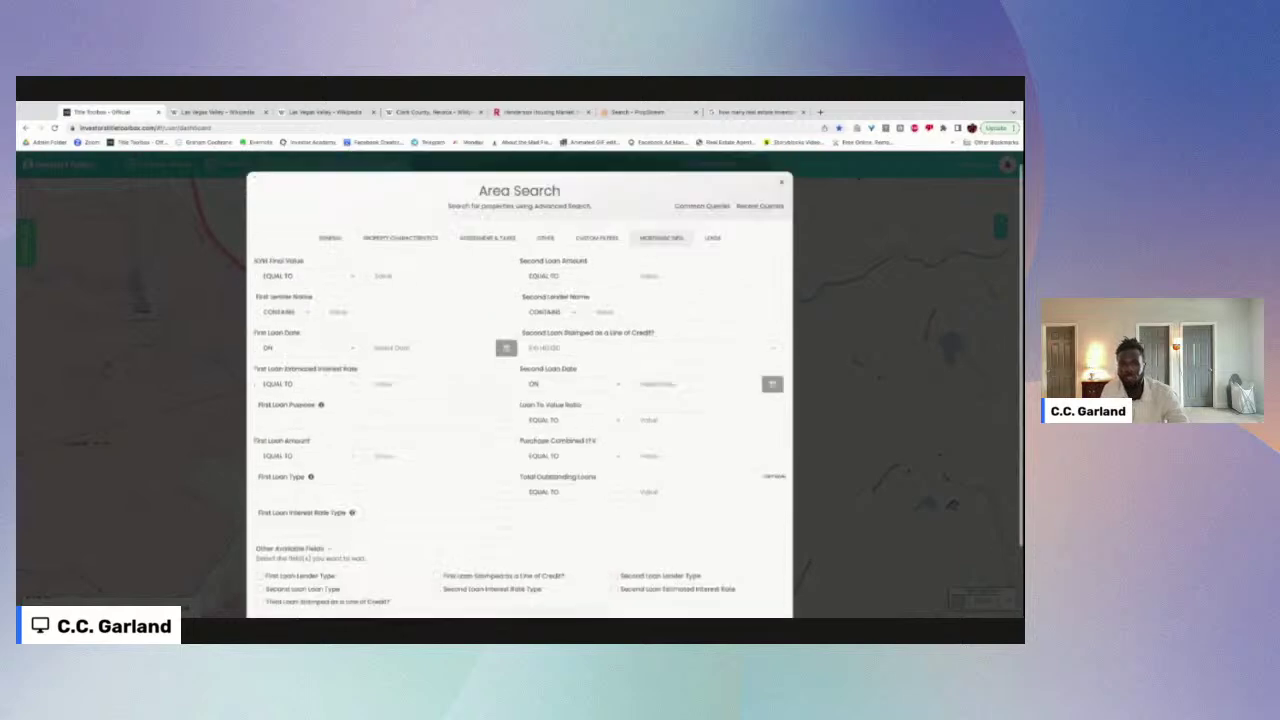
{"action": "left_click", "coordinate": [645, 112]}
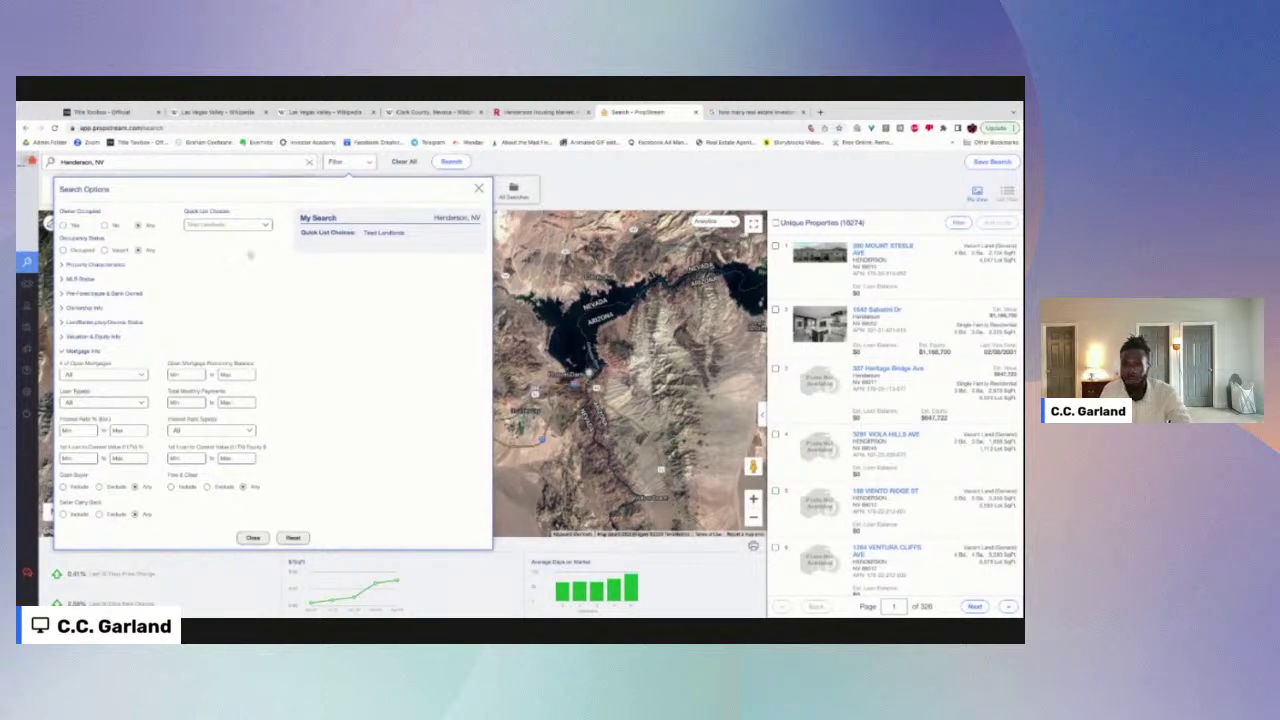
{"action": "left_click", "coordinate": [480, 189]}
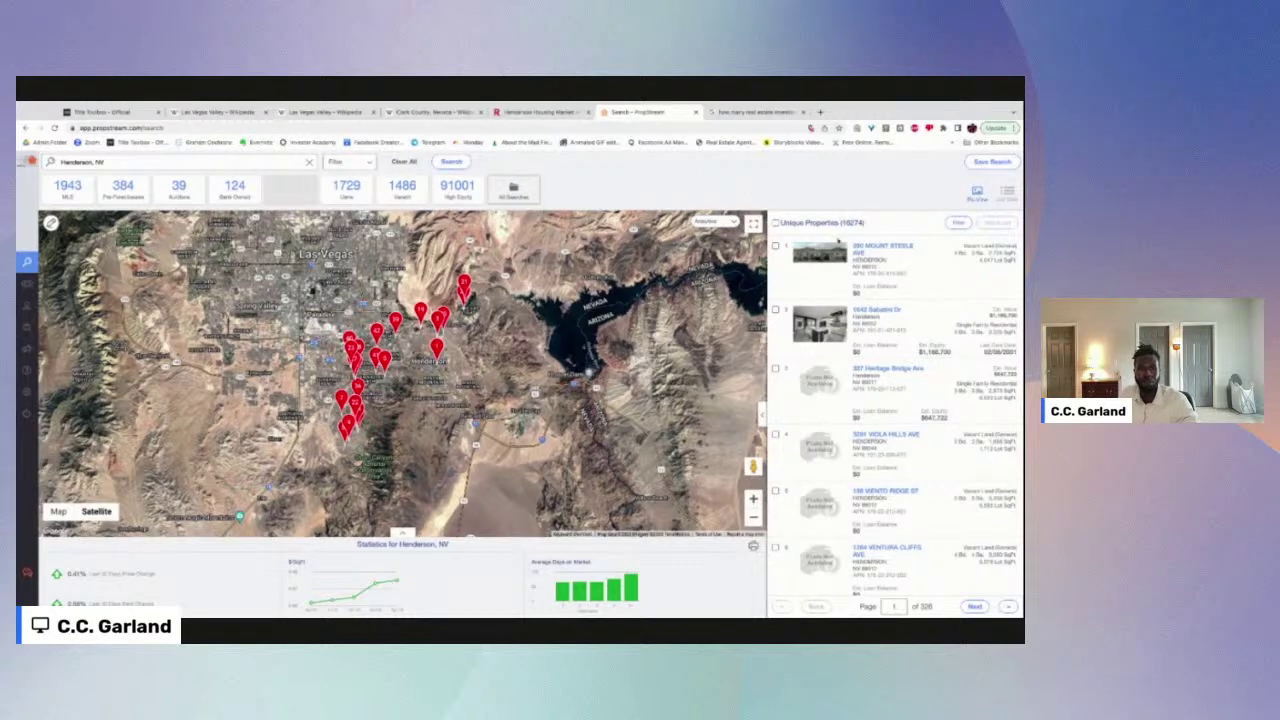
Step: Reopen PropStream's search filters and review the lien/bankruptcy/divorce status and the valuation and equity info categories
{"action": "left_click", "coordinate": [341, 160]}
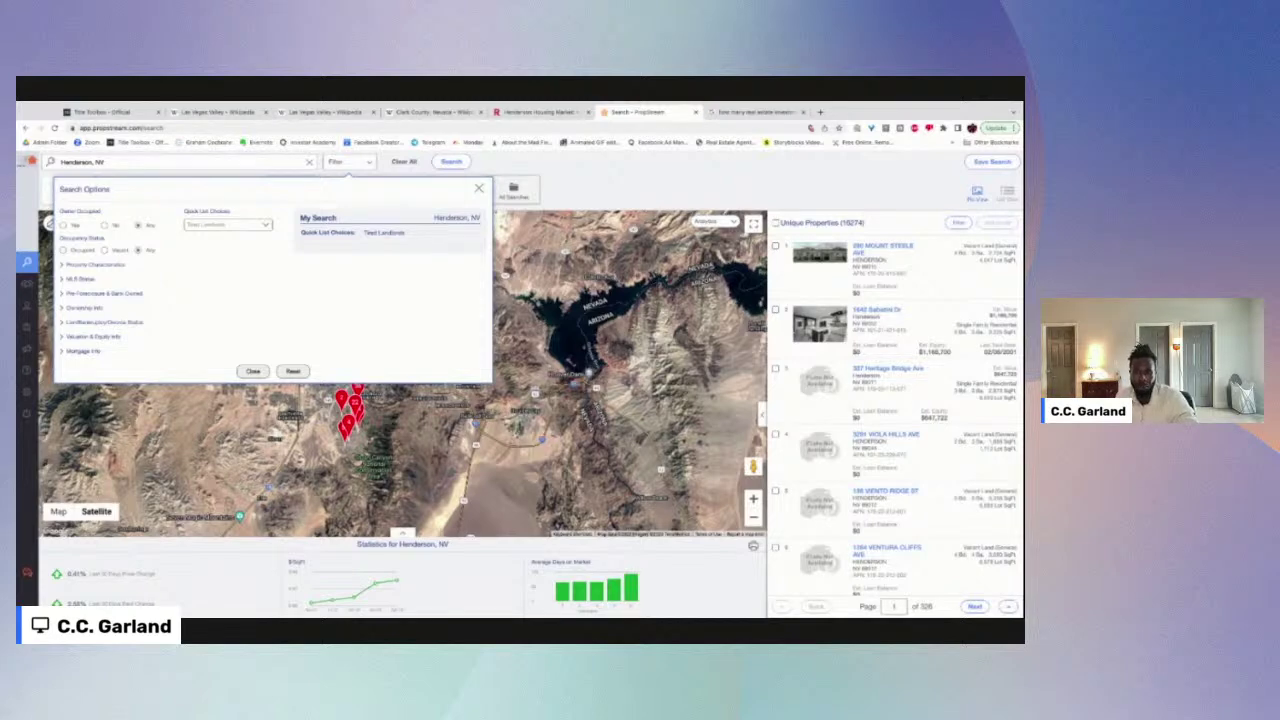
{"action": "left_click", "coordinate": [113, 324]}
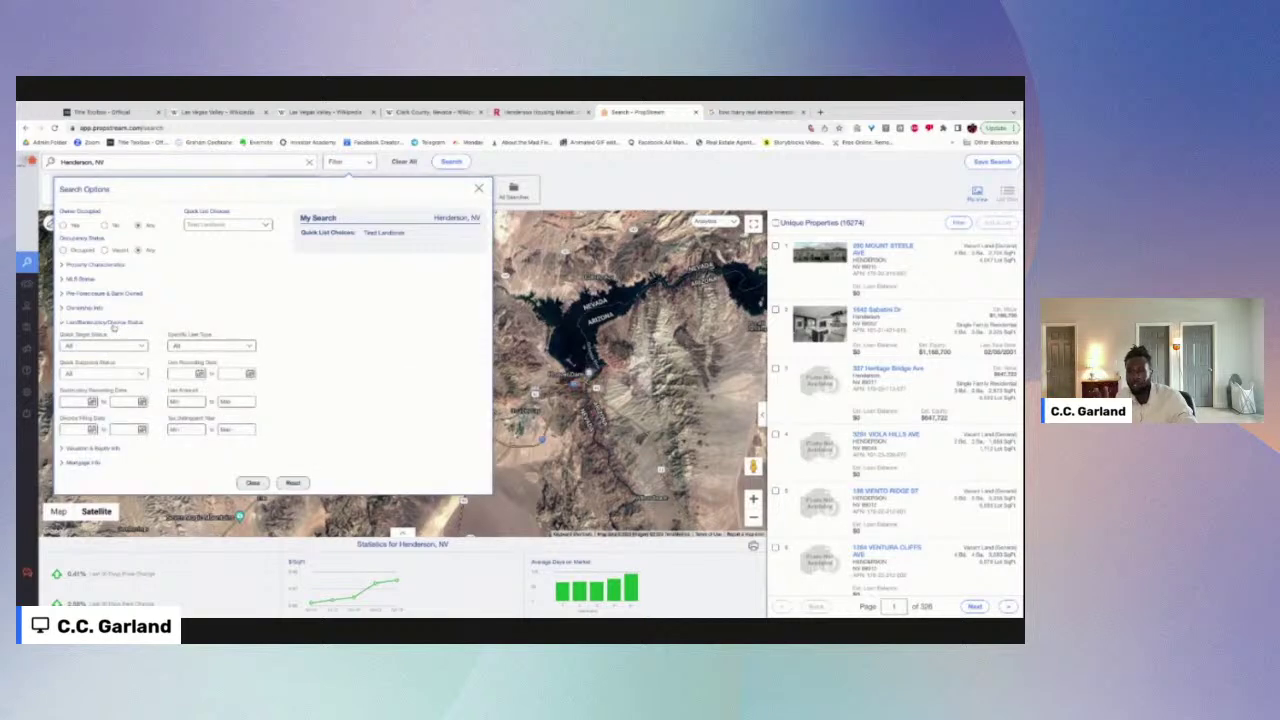
{"action": "left_click", "coordinate": [113, 325]}
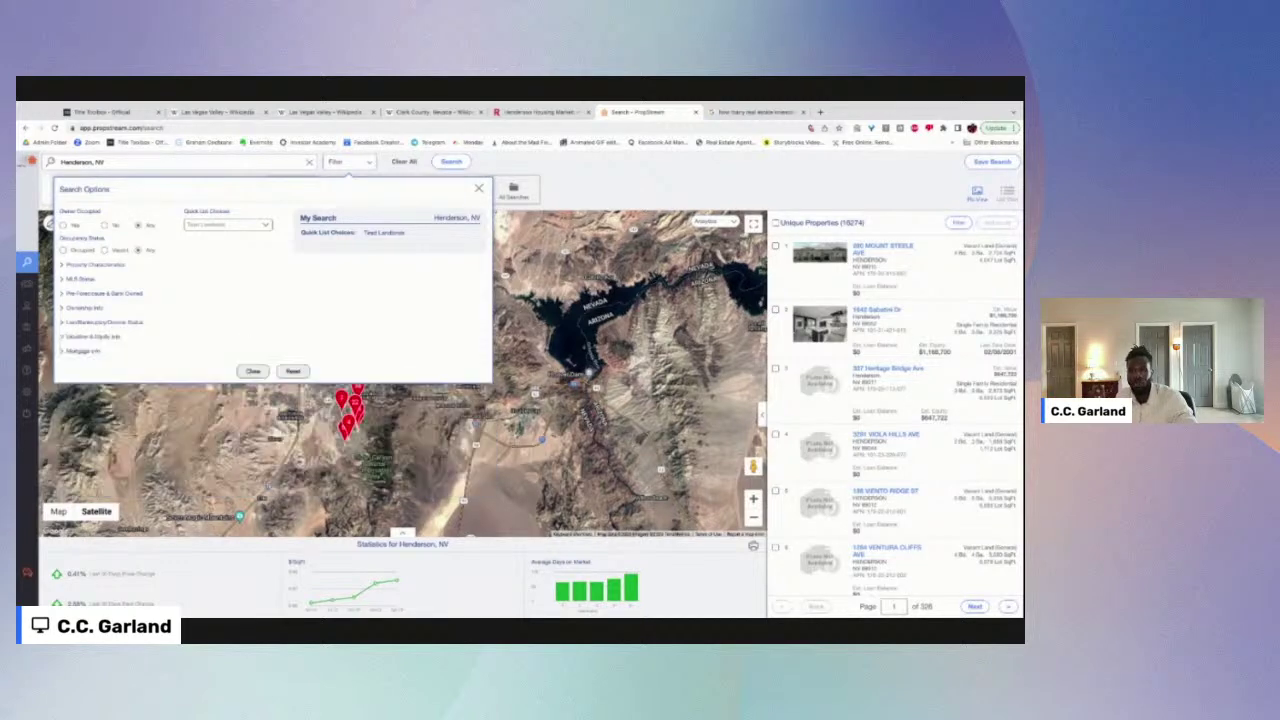
{"action": "left_click", "coordinate": [100, 339]}
{"action": "left_click", "coordinate": [101, 338]}
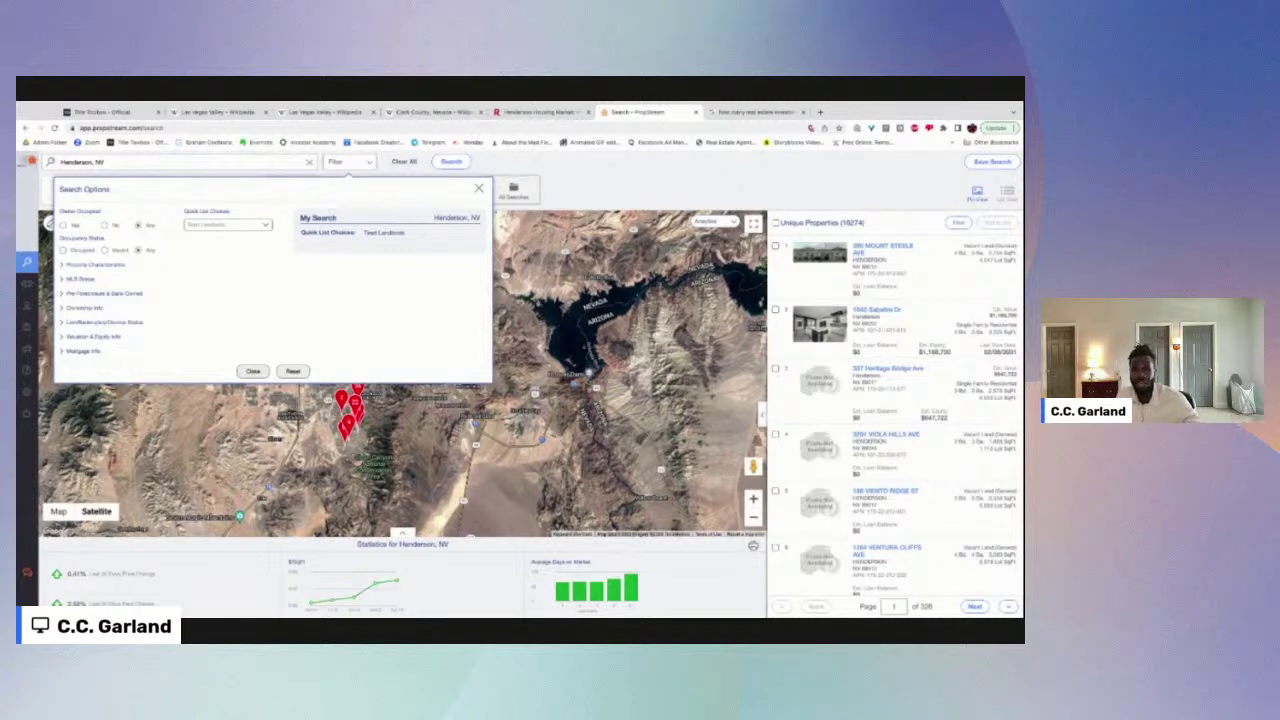
Step: Revisit Title Toolbox's mortgage info filters briefly, return to PropStream and close its search options
{"action": "left_click", "coordinate": [108, 111]}
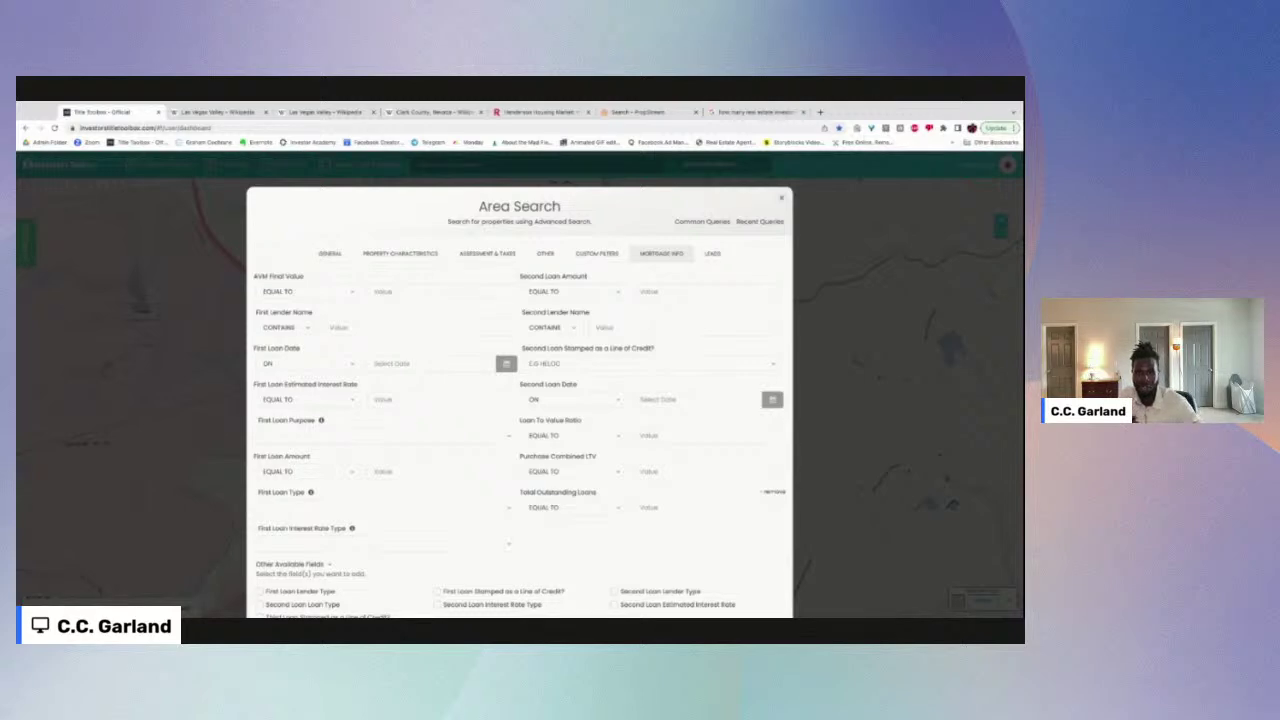
{"action": "left_click", "coordinate": [621, 113]}
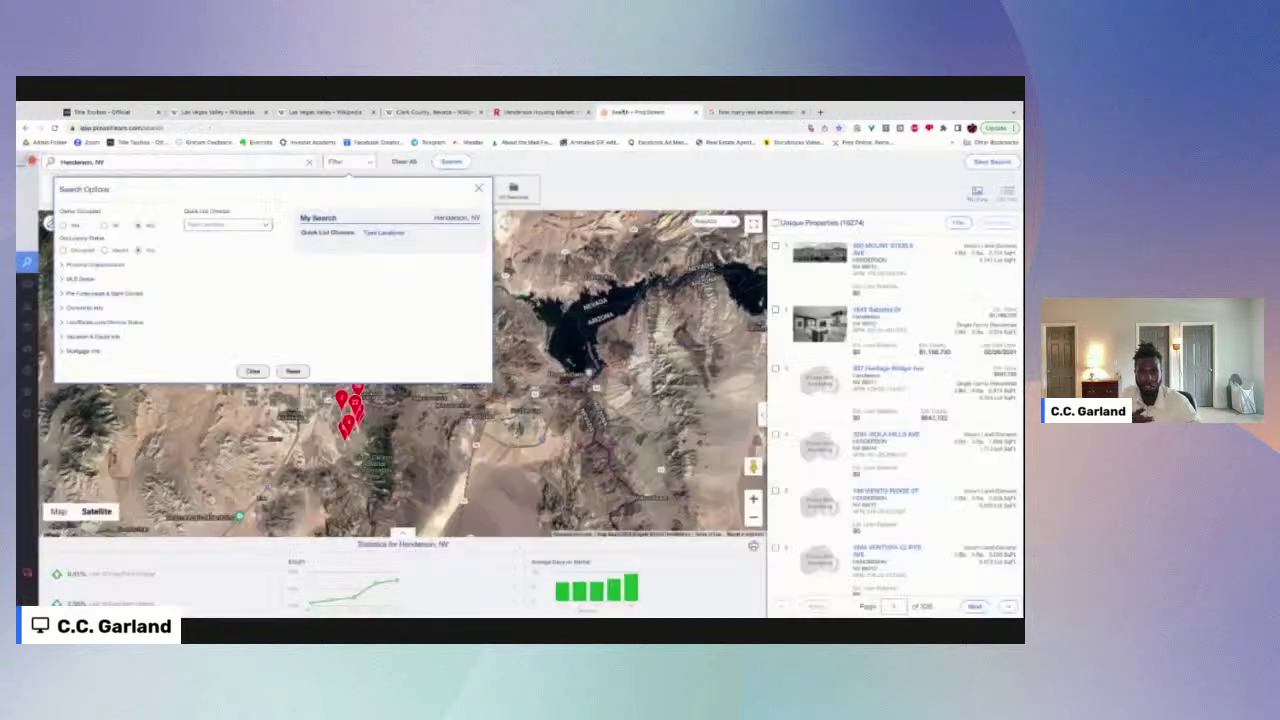
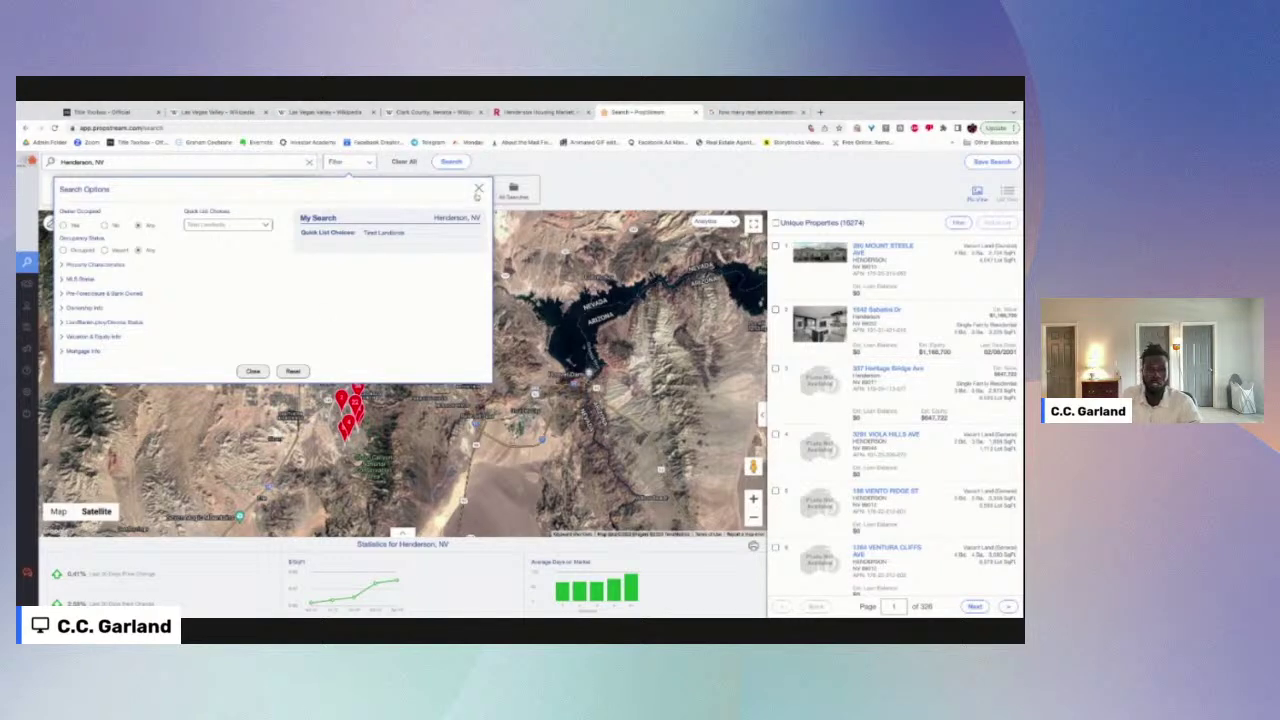
{"action": "left_click", "coordinate": [477, 191]}
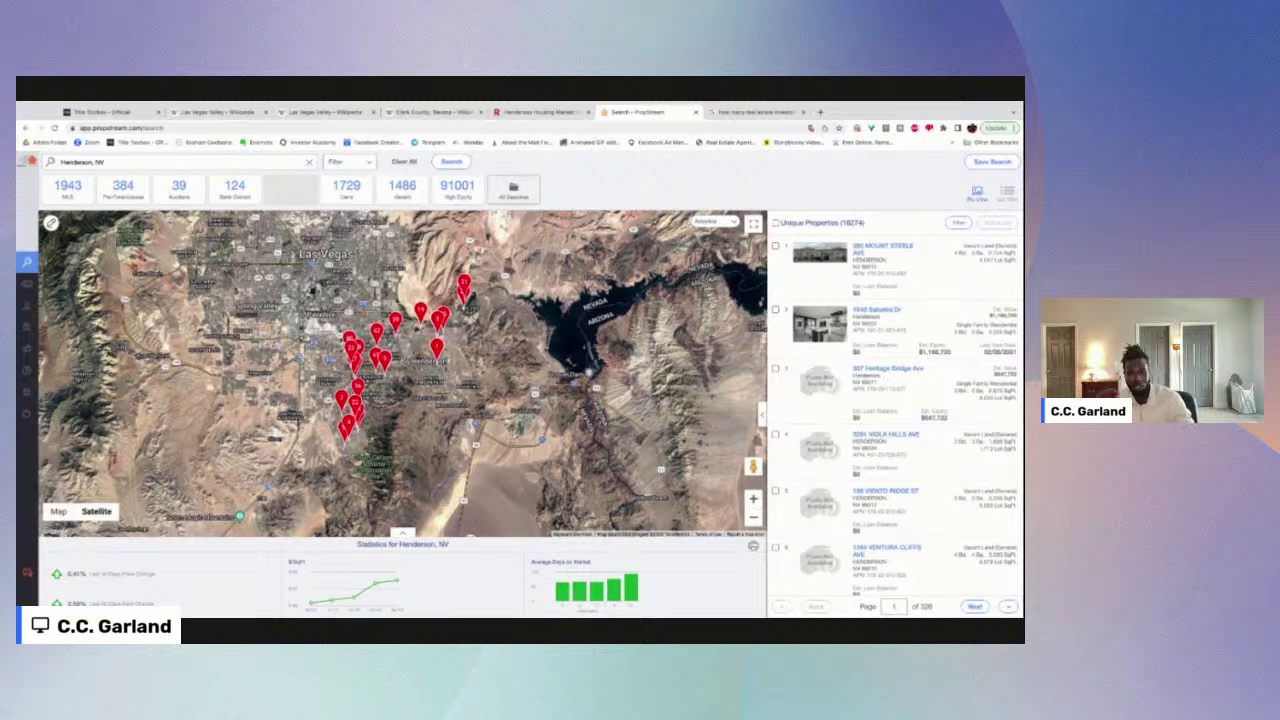
Step: Revisit Redfin's Henderson housing market page and the Wikipedia articles on Clark County and Las Vegas Valley
{"action": "left_click", "coordinate": [524, 112]}
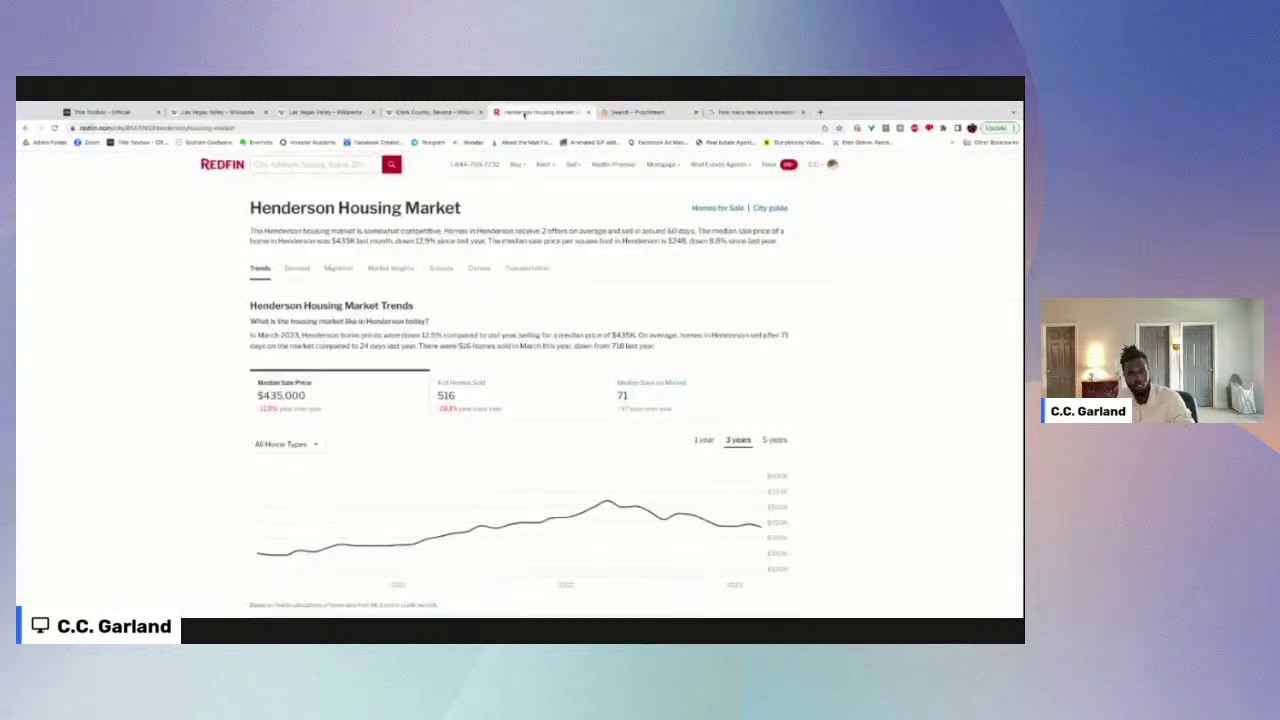
{"action": "left_click", "coordinate": [405, 112]}
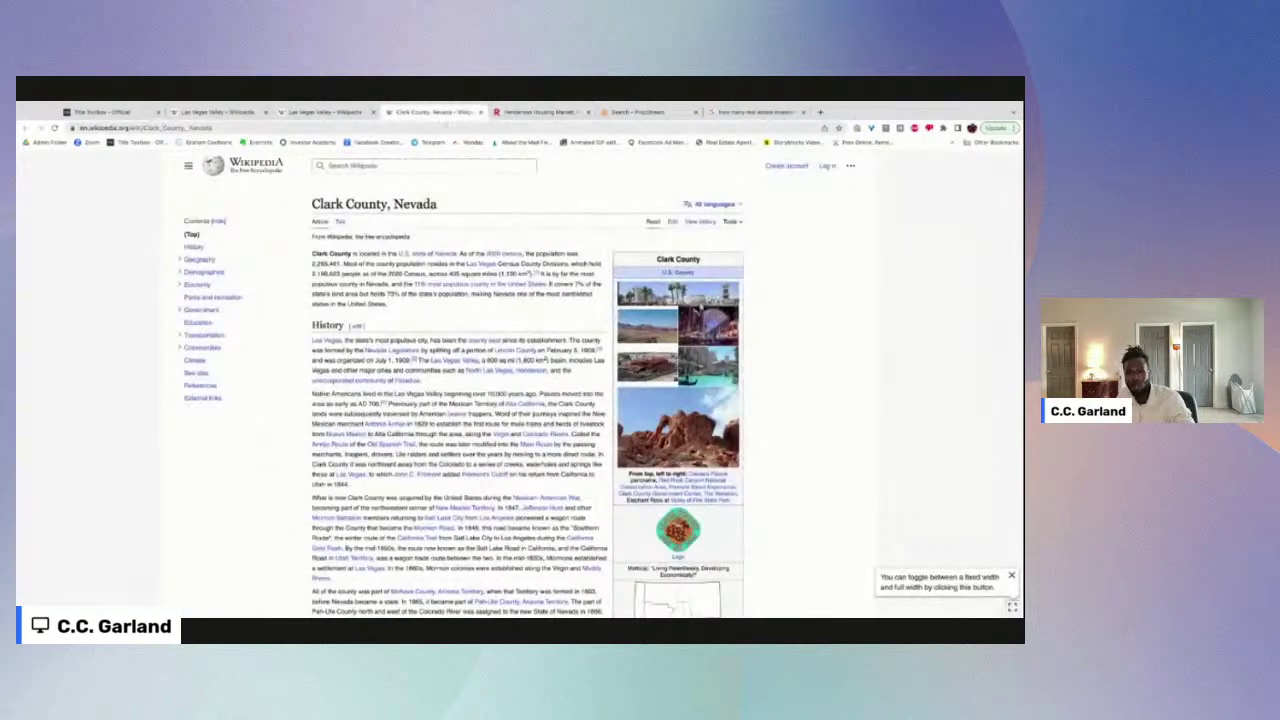
{"action": "left_click", "coordinate": [322, 112]}
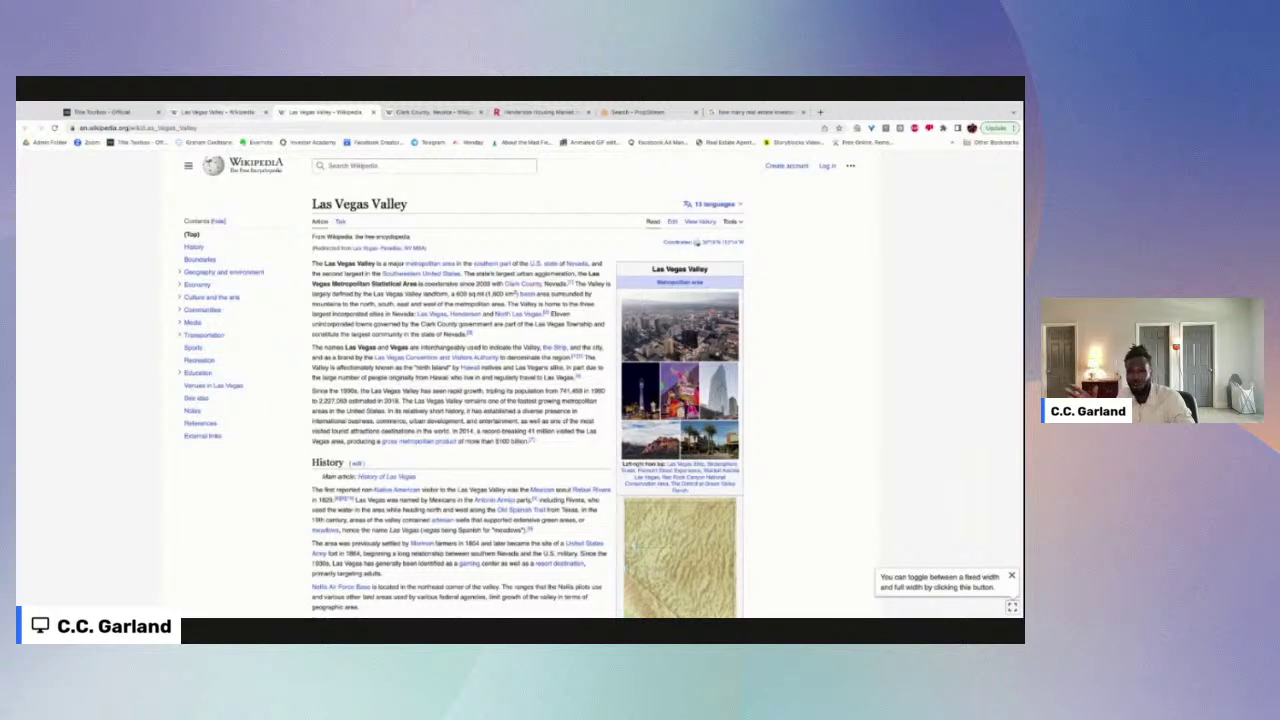
{"action": "left_click", "coordinate": [425, 112]}
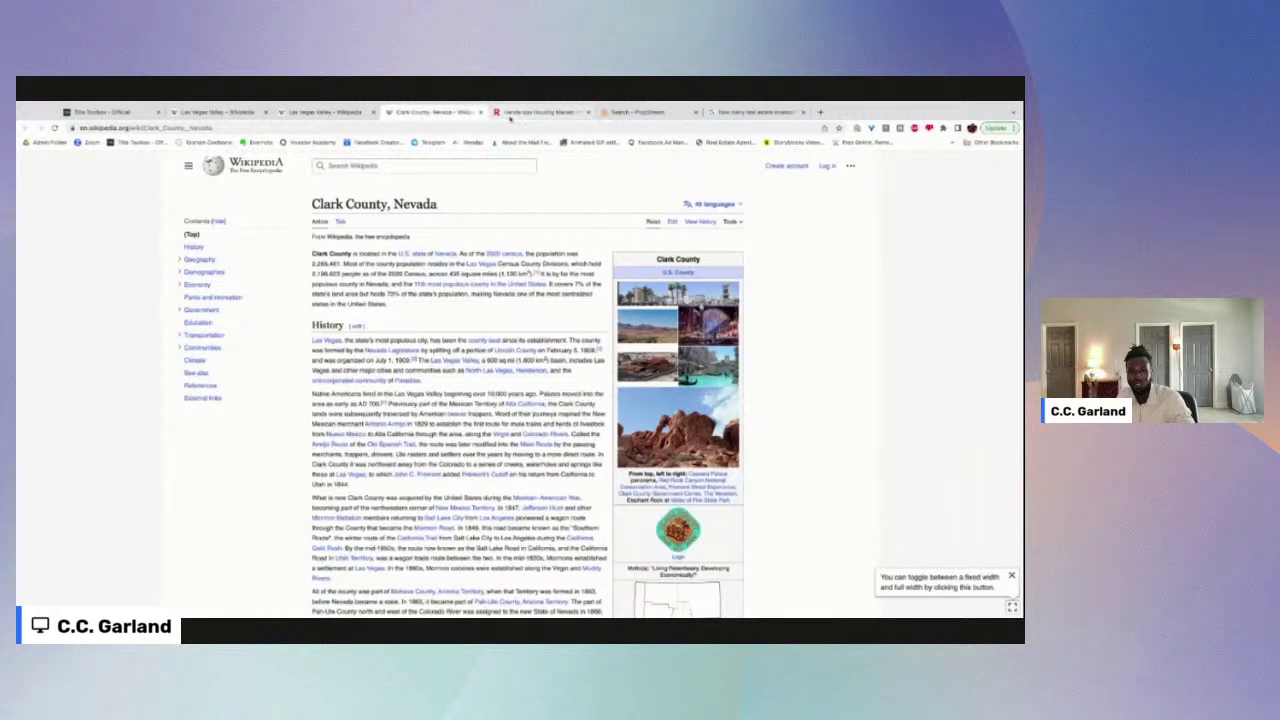
{"action": "left_click", "coordinate": [510, 112]}
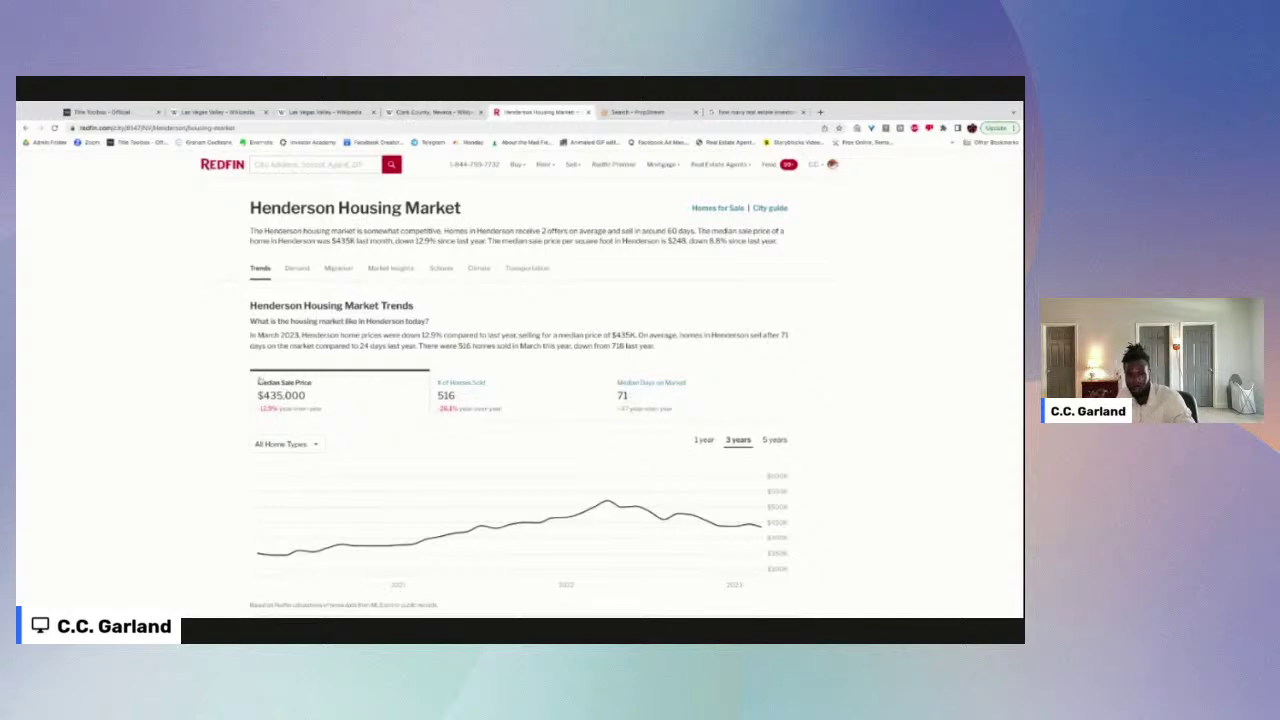
{"action": "left_click", "coordinate": [312, 112]}
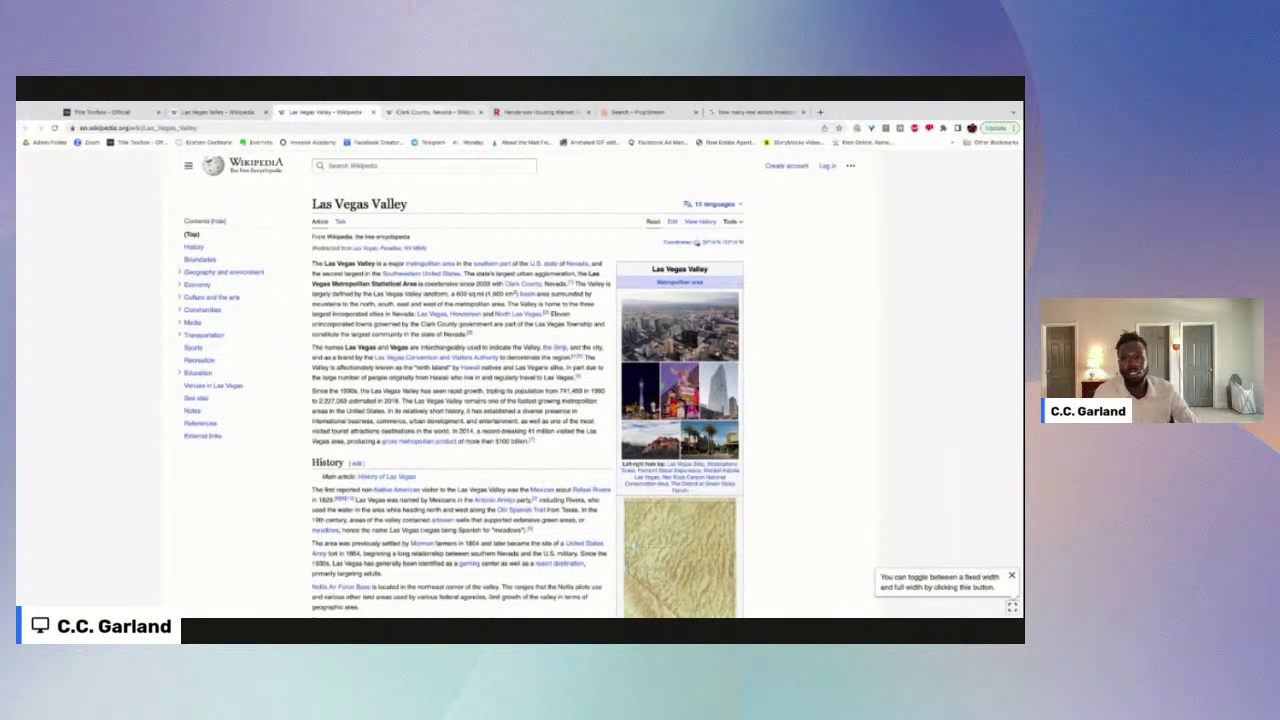
{"action": "left_click", "coordinate": [432, 112]}
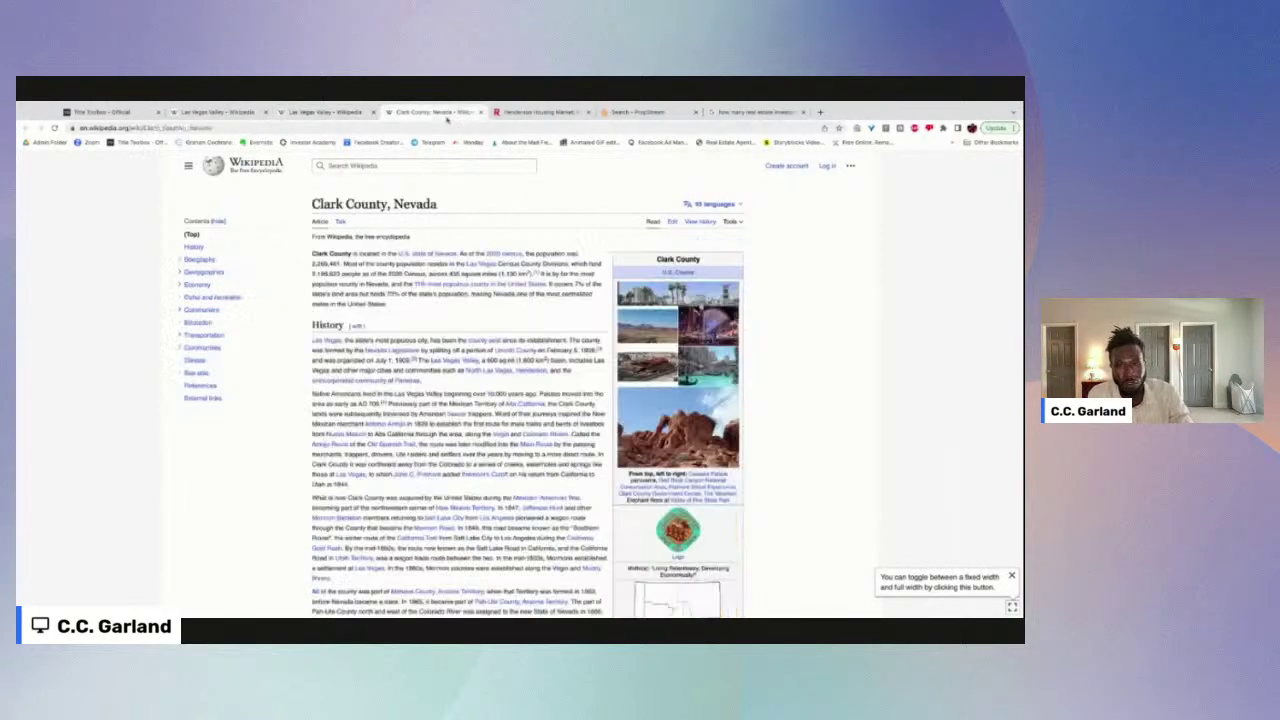
Step: Search Google for the Philadelphia MSA in a new browser tab
{"action": "type", "text": "propst"}
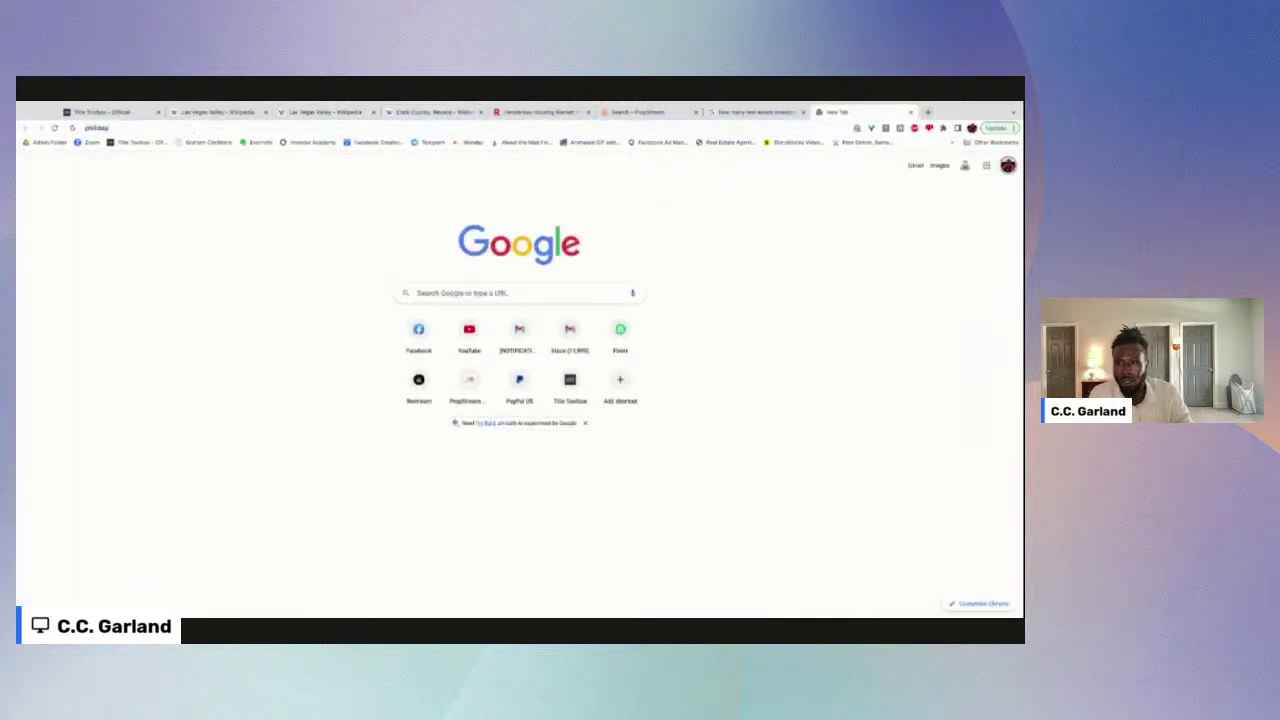
{"action": "key", "text": "BackSpace"}
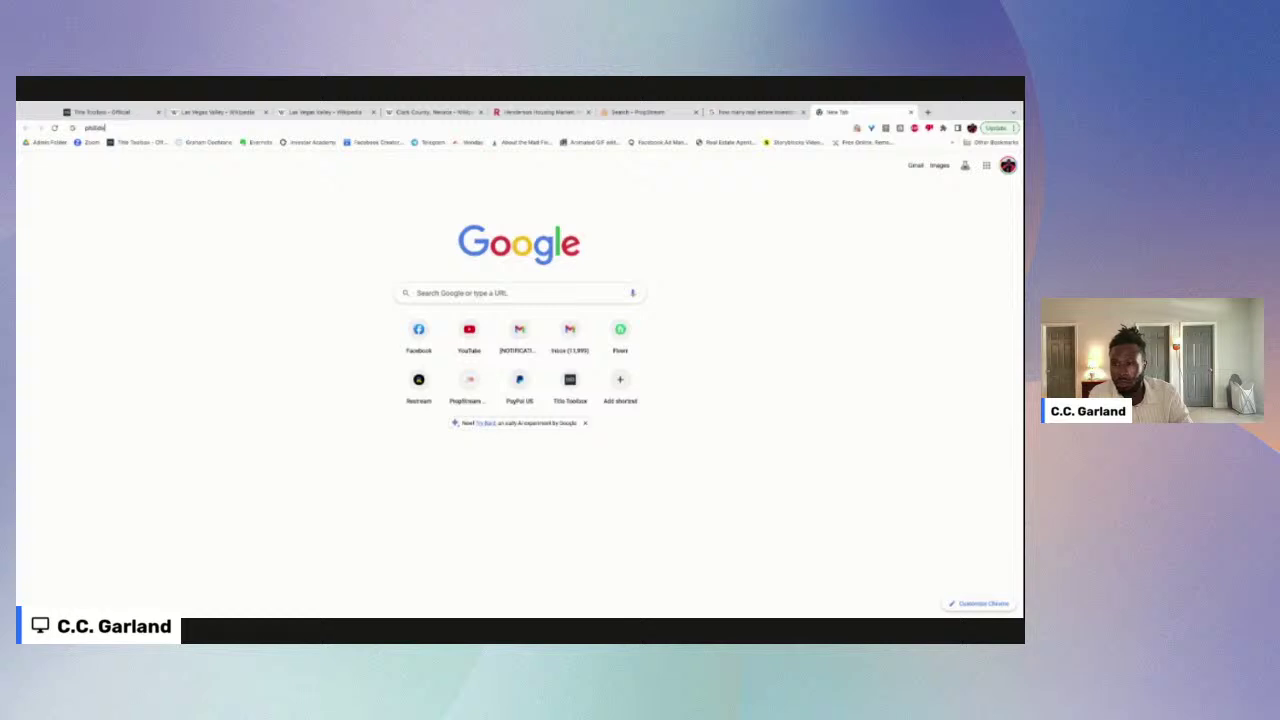
{"action": "type", "text": "lphia msa"}
{"action": "key", "text": "Return"}
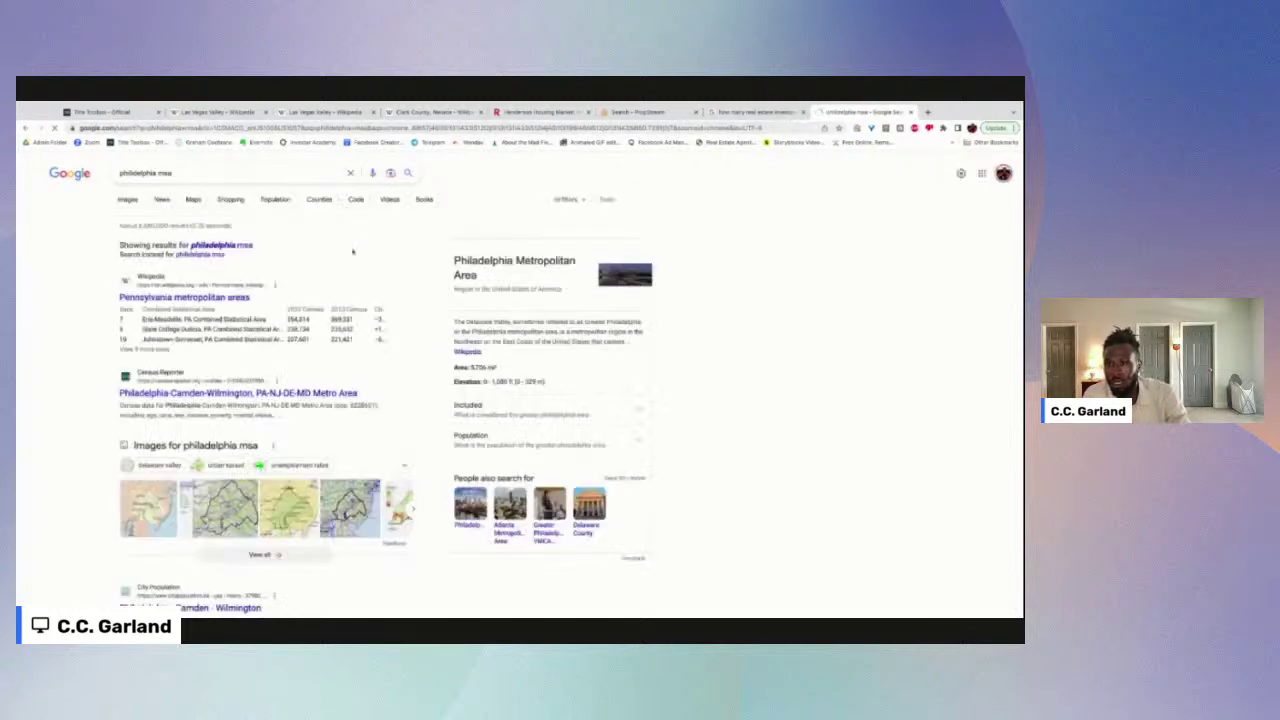
Step: Open Wikipedia's Pennsylvania metropolitan areas article and follow its Philadelphia-Camden-Wilmington MSA entry
{"action": "left_click", "coordinate": [239, 263]}
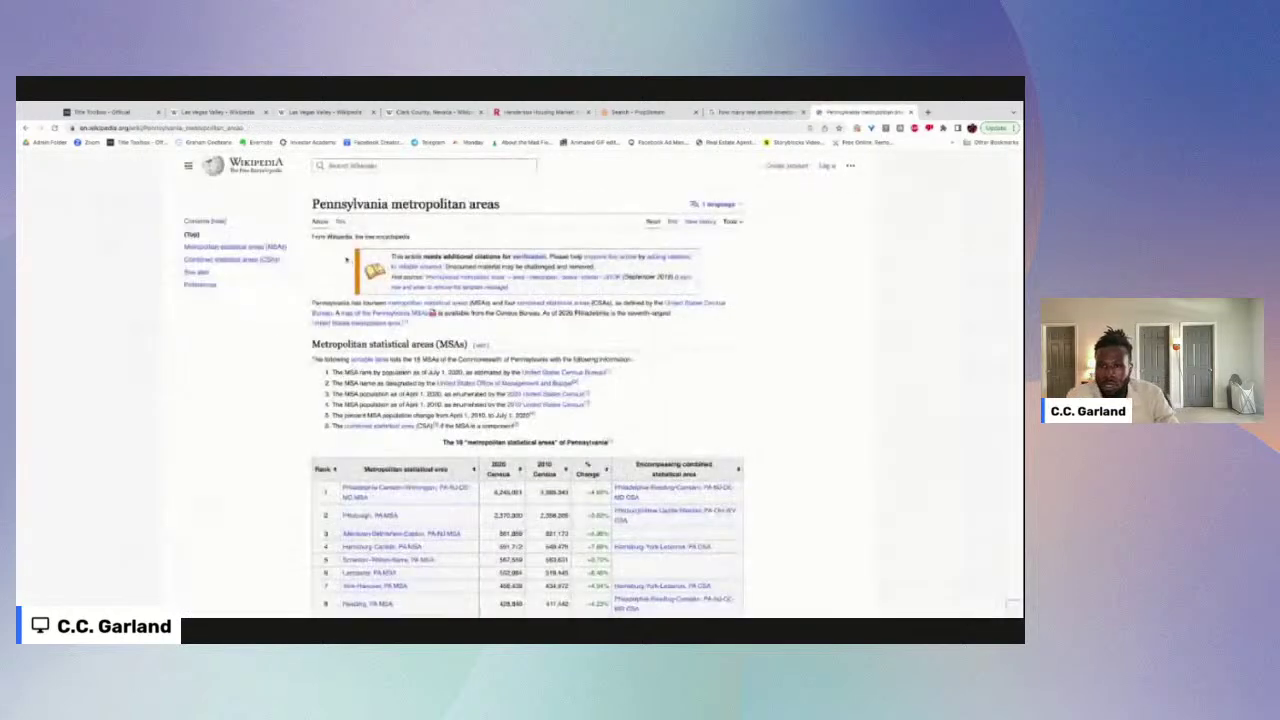
{"action": "scroll", "coordinate": [383, 414], "scroll_direction": "down", "scroll_amount": 2}
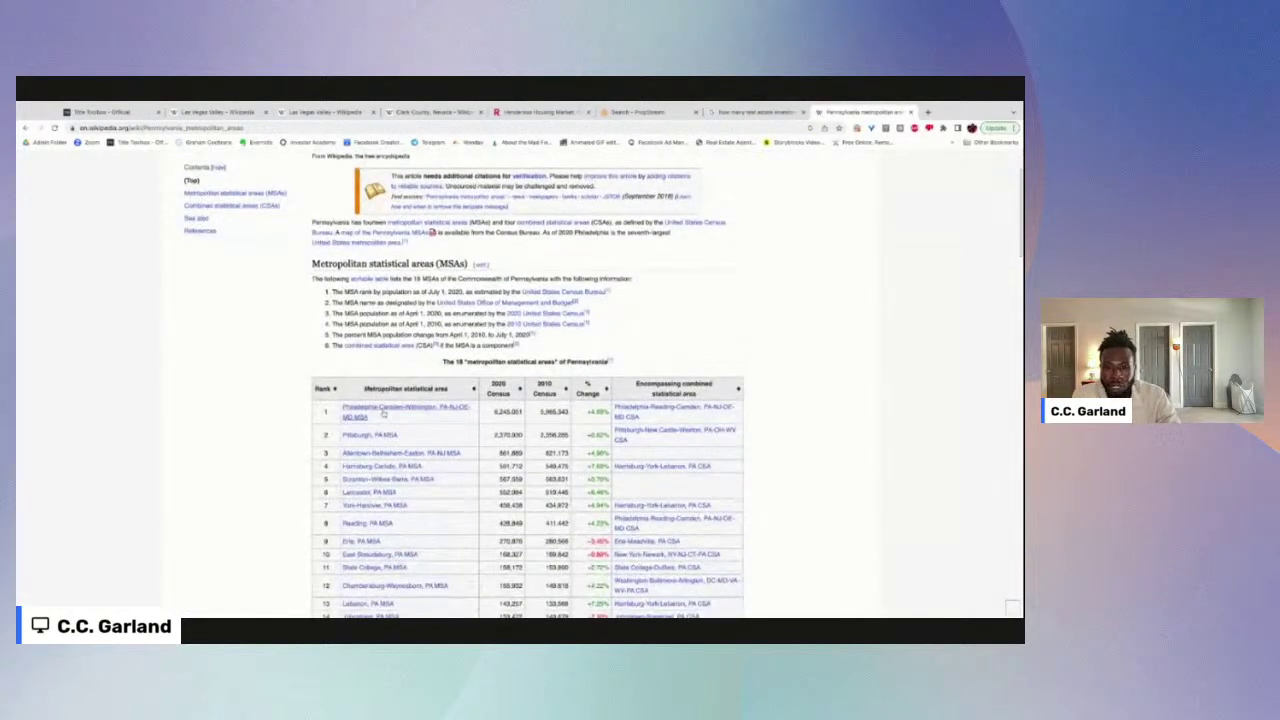
{"action": "left_click", "coordinate": [383, 414]}
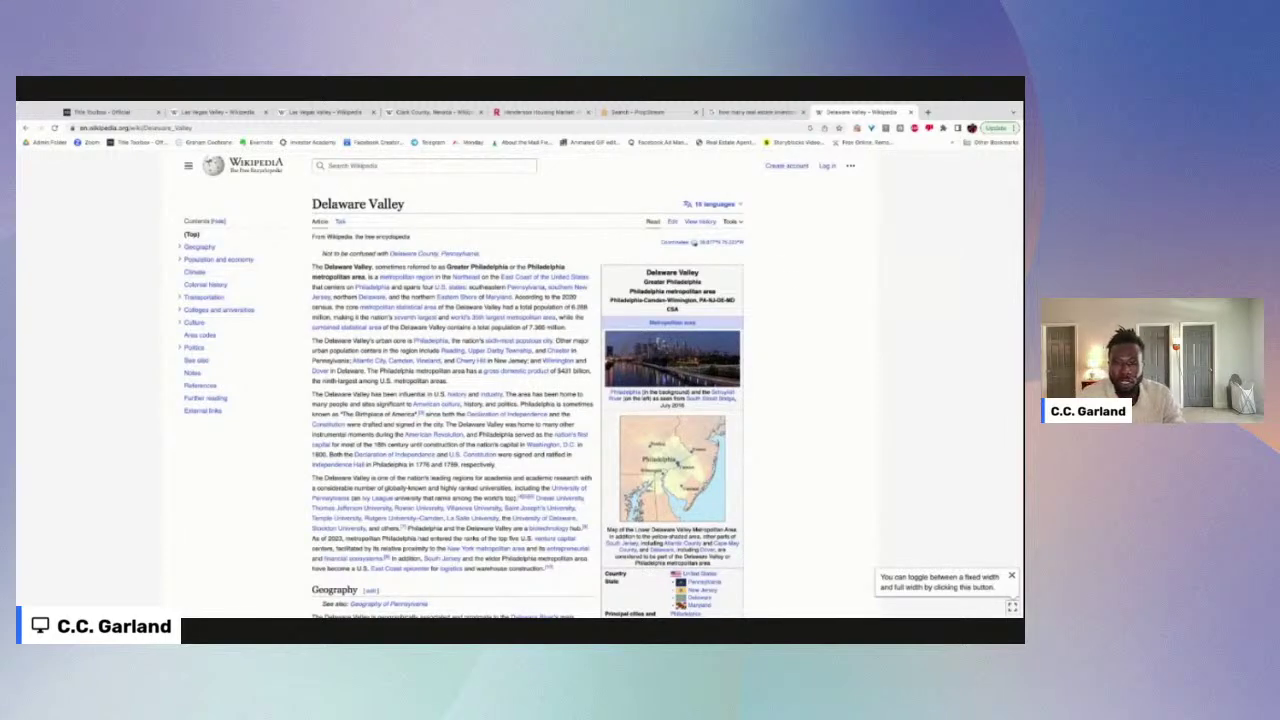
Step: Find the county components table of the Philadelphia-Camden-Wilmington MSA and examine Philadelphia County's 2021 population estimate
{"action": "scroll", "coordinate": [780, 270], "scroll_direction": "down", "scroll_amount": 5}
{"action": "scroll", "coordinate": [784, 284], "scroll_direction": "down", "scroll_amount": 10}
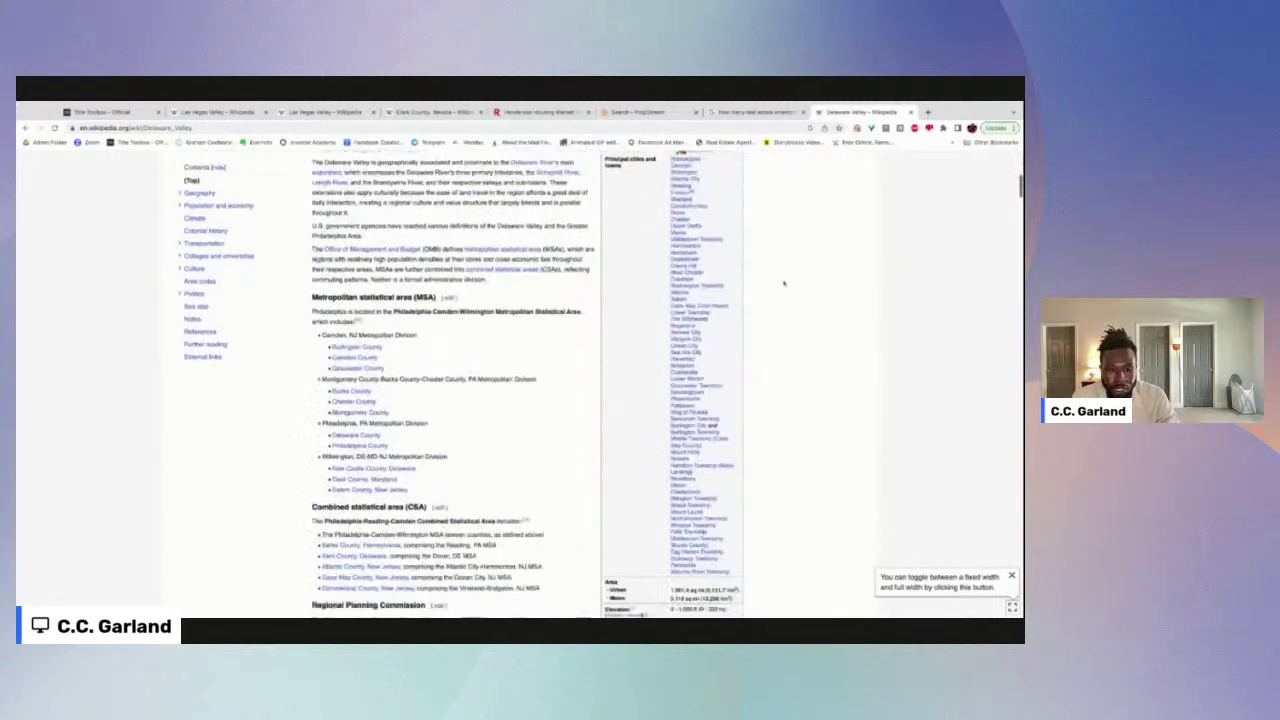
{"action": "scroll", "coordinate": [338, 322], "scroll_direction": "down", "scroll_amount": 4}
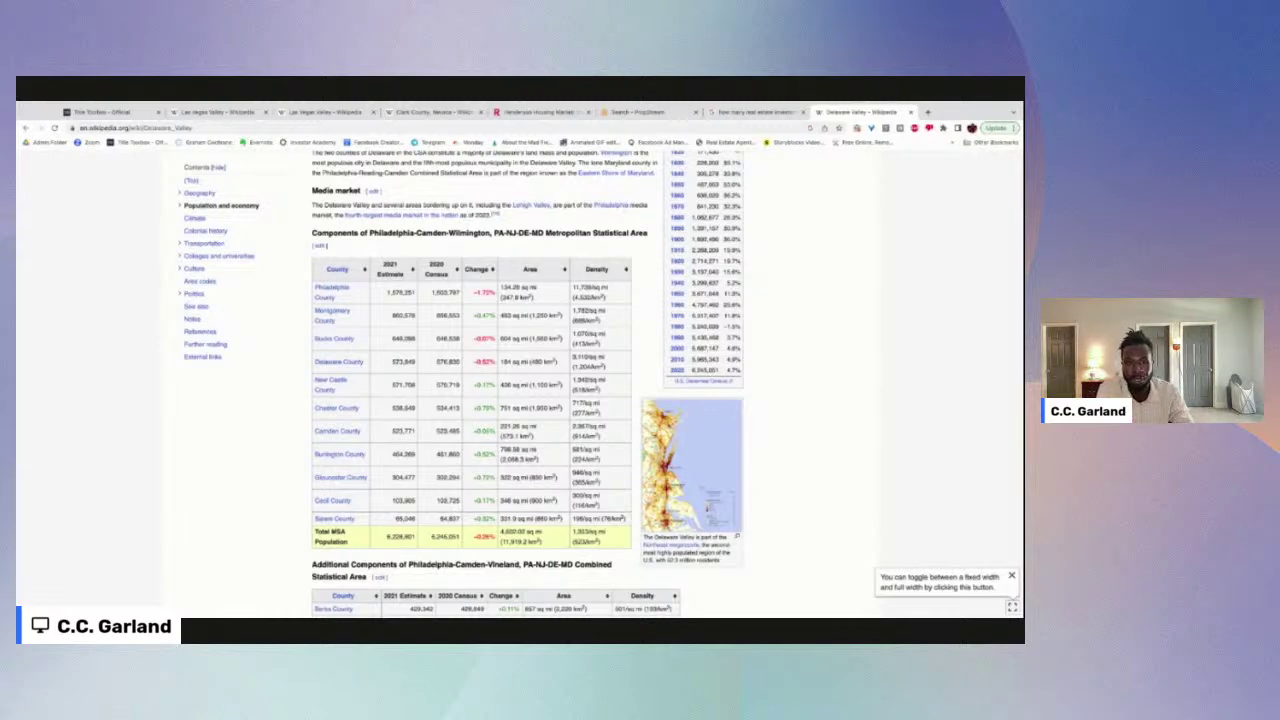
{"action": "scroll", "coordinate": [527, 384], "scroll_direction": "down", "scroll_amount": 1}
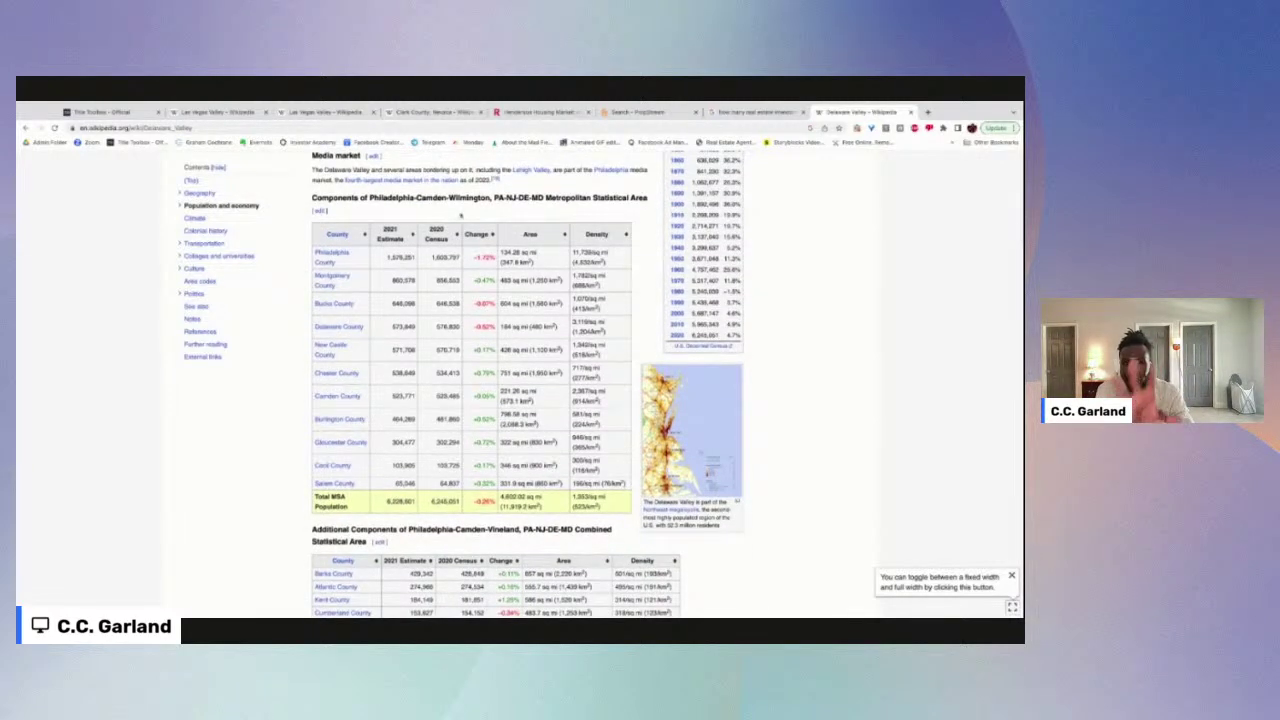
{"action": "scroll", "coordinate": [462, 286], "scroll_direction": "up", "scroll_amount": 1}
{"action": "scroll", "coordinate": [473, 283], "scroll_direction": "down", "scroll_amount": 1}
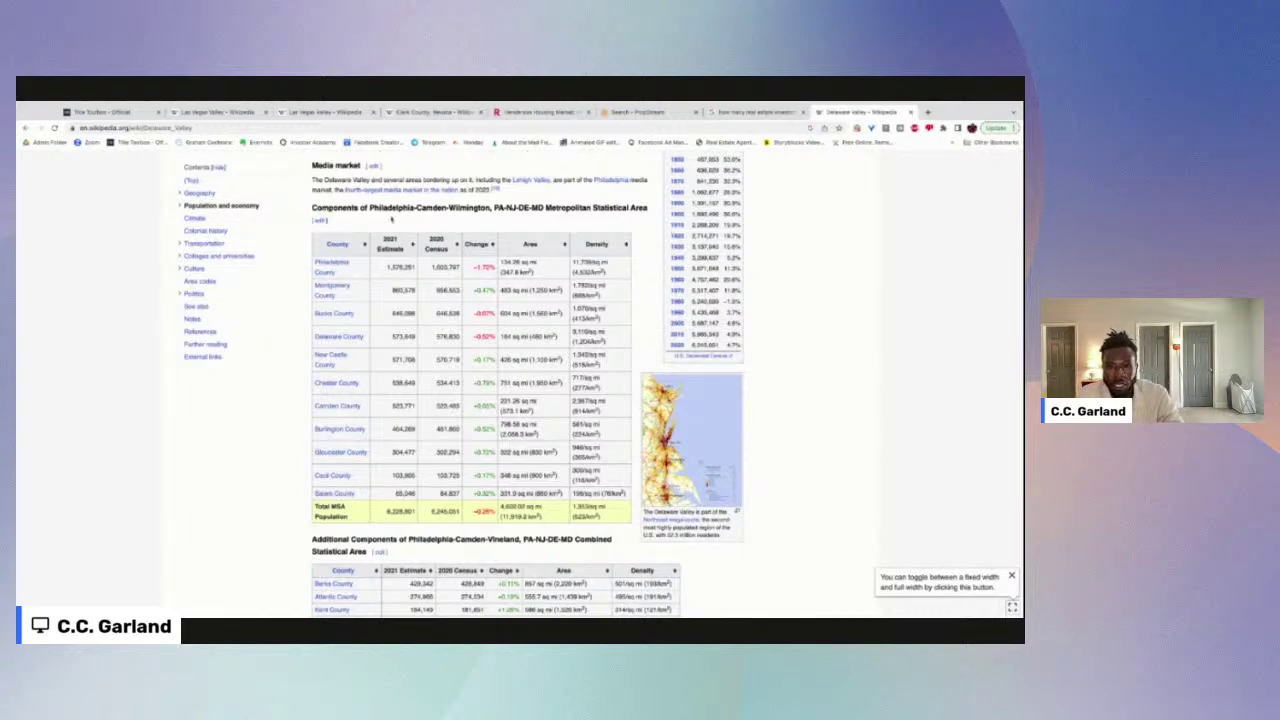
{"action": "left_click_drag", "start_coordinate": [384, 268], "coordinate": [415, 268]}
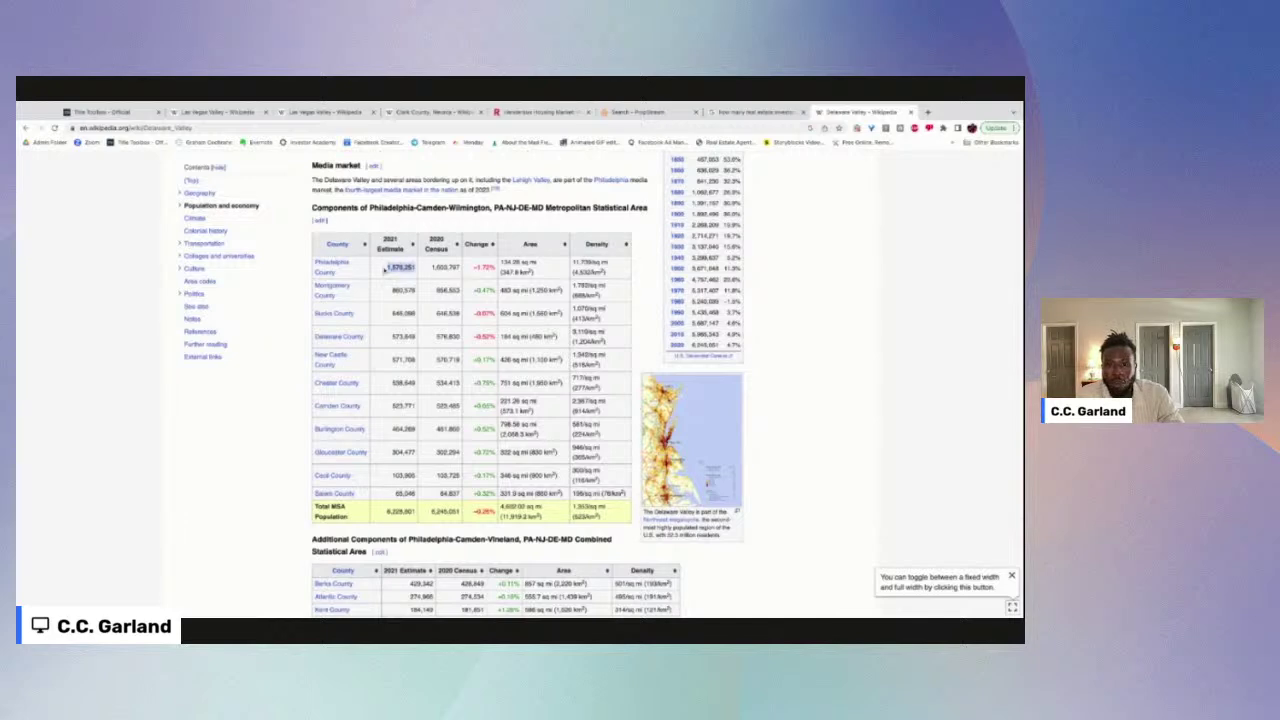
{"action": "left_click", "coordinate": [414, 268]}
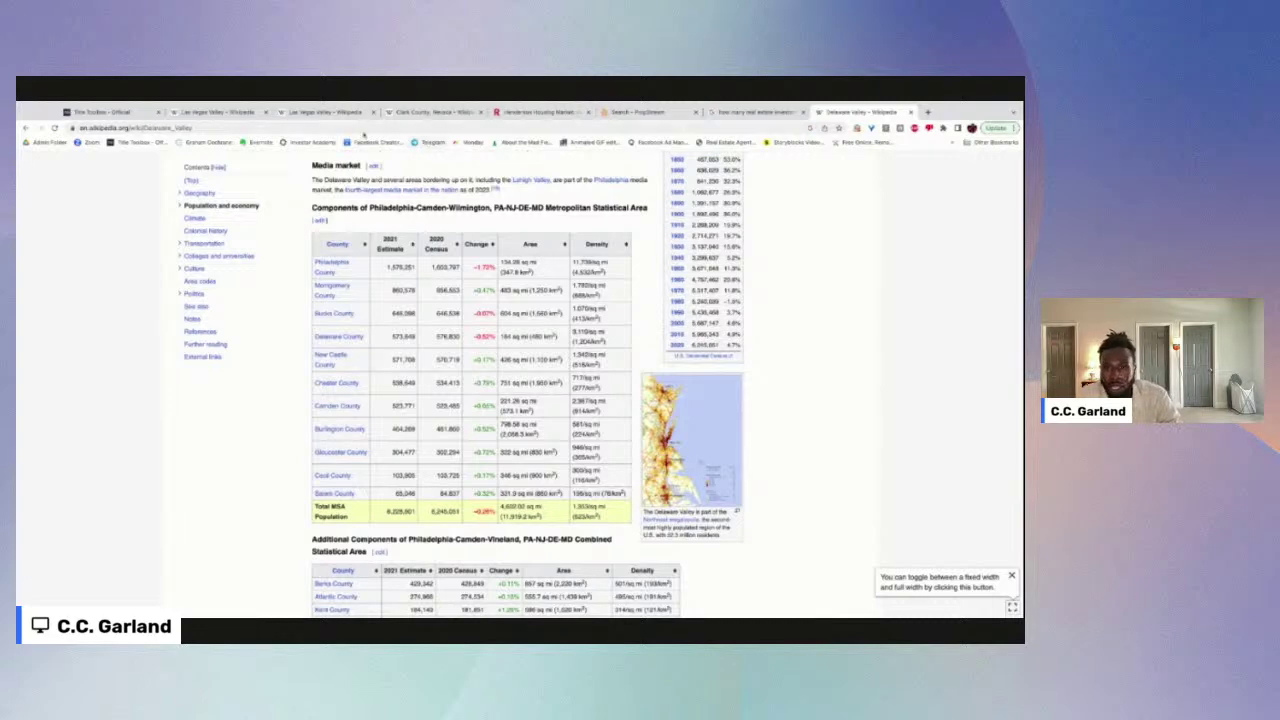
Step: Switch to the Las Vegas Valley Wikipedia article and highlight its 2018 population estimate for comparison
{"action": "left_click", "coordinate": [318, 112]}
{"action": "left_click", "coordinate": [215, 112]}
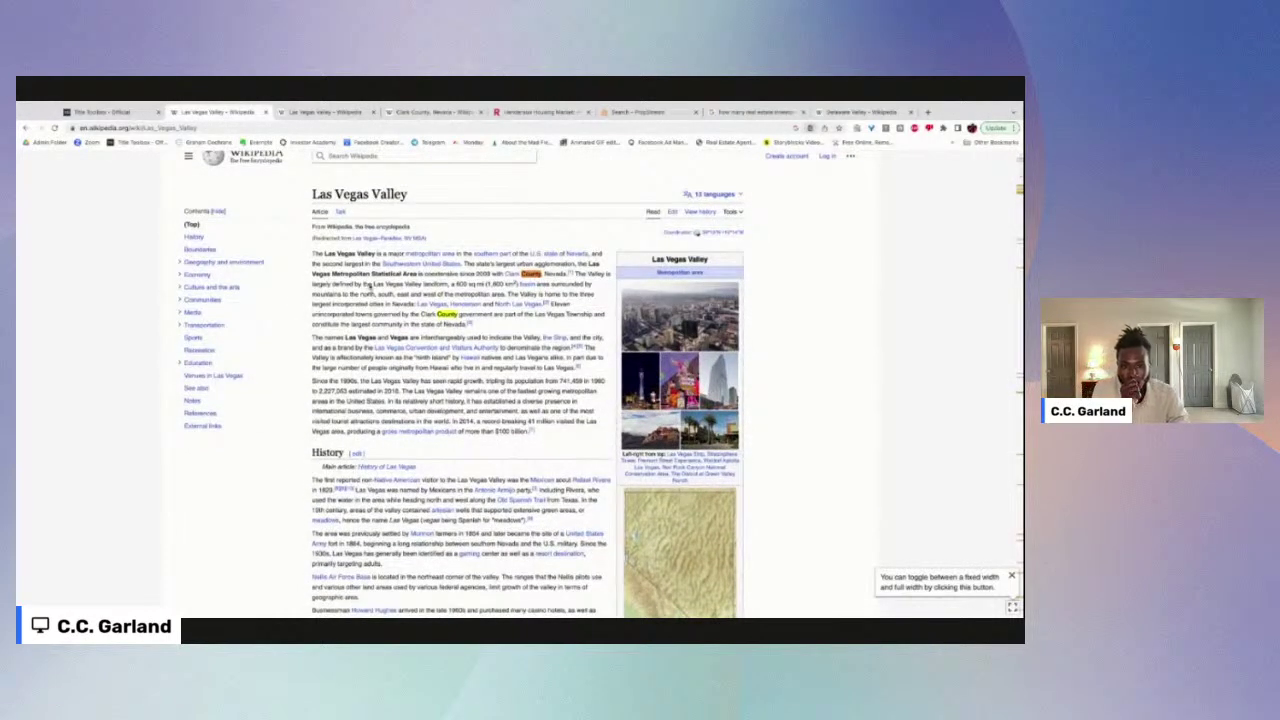
{"action": "double_click", "coordinate": [323, 391]}
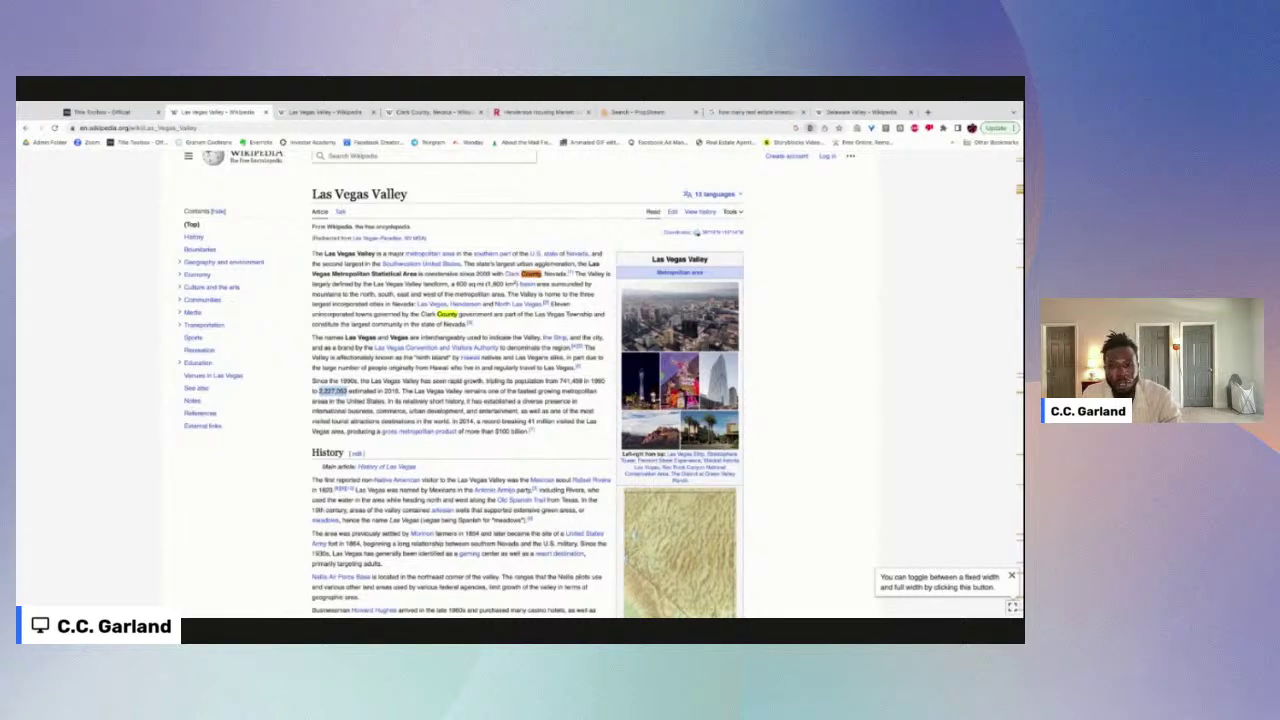
Step: Return to the Delaware Valley article and examine the 2021 population estimates of Philadelphia County and Montgomery County
{"action": "left_click", "coordinate": [840, 112]}
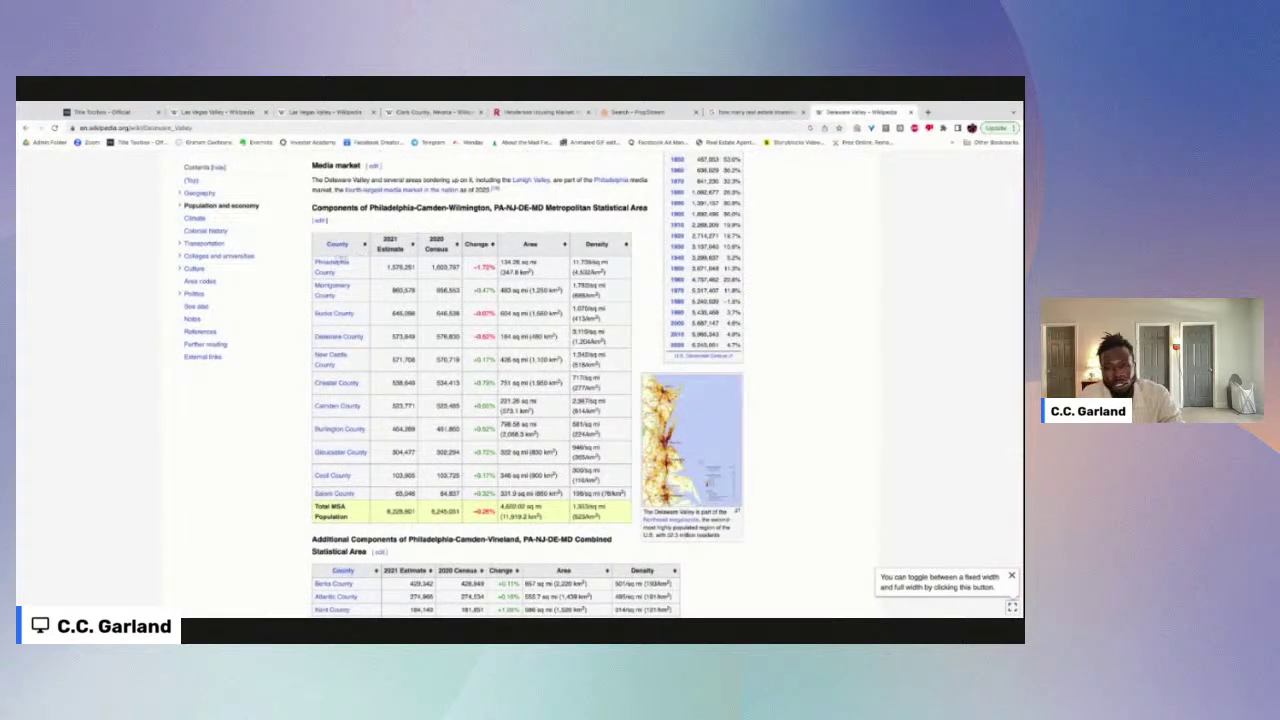
{"action": "left_click_drag", "start_coordinate": [369, 268], "coordinate": [415, 268]}
{"action": "left_click", "coordinate": [348, 293]}
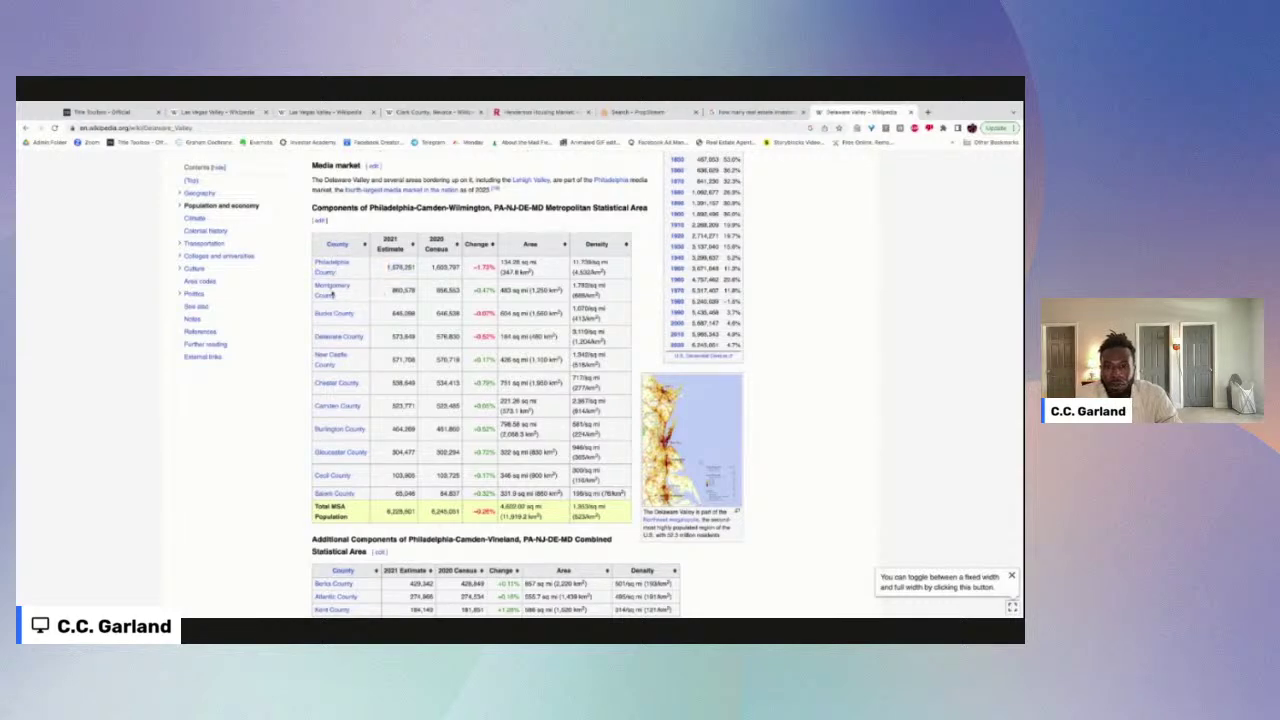
{"action": "left_click_drag", "start_coordinate": [415, 290], "coordinate": [391, 290]}
{"action": "left_click", "coordinate": [349, 295]}
{"action": "double_click", "coordinate": [380, 294]}
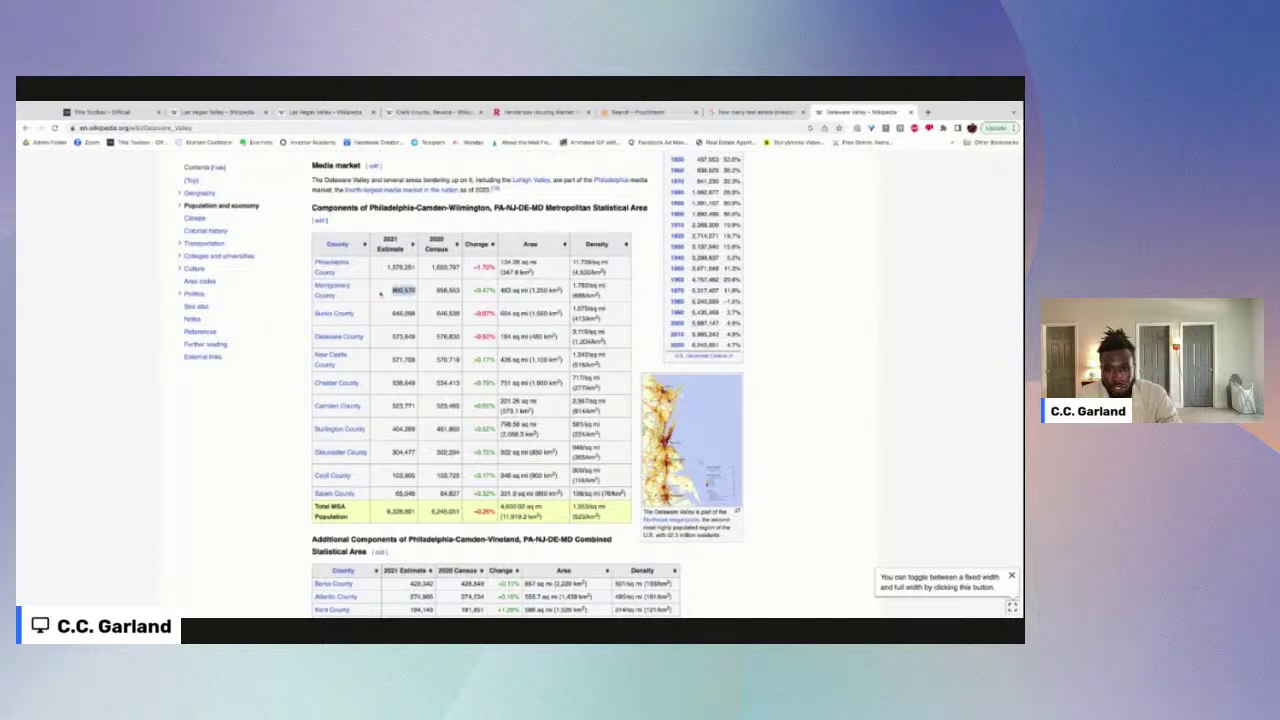
Step: Examine the 2021 population estimates of New Castle County and Camden County in the Philadelphia-Camden-Wilmington components table
{"action": "left_click", "coordinate": [390, 289]}
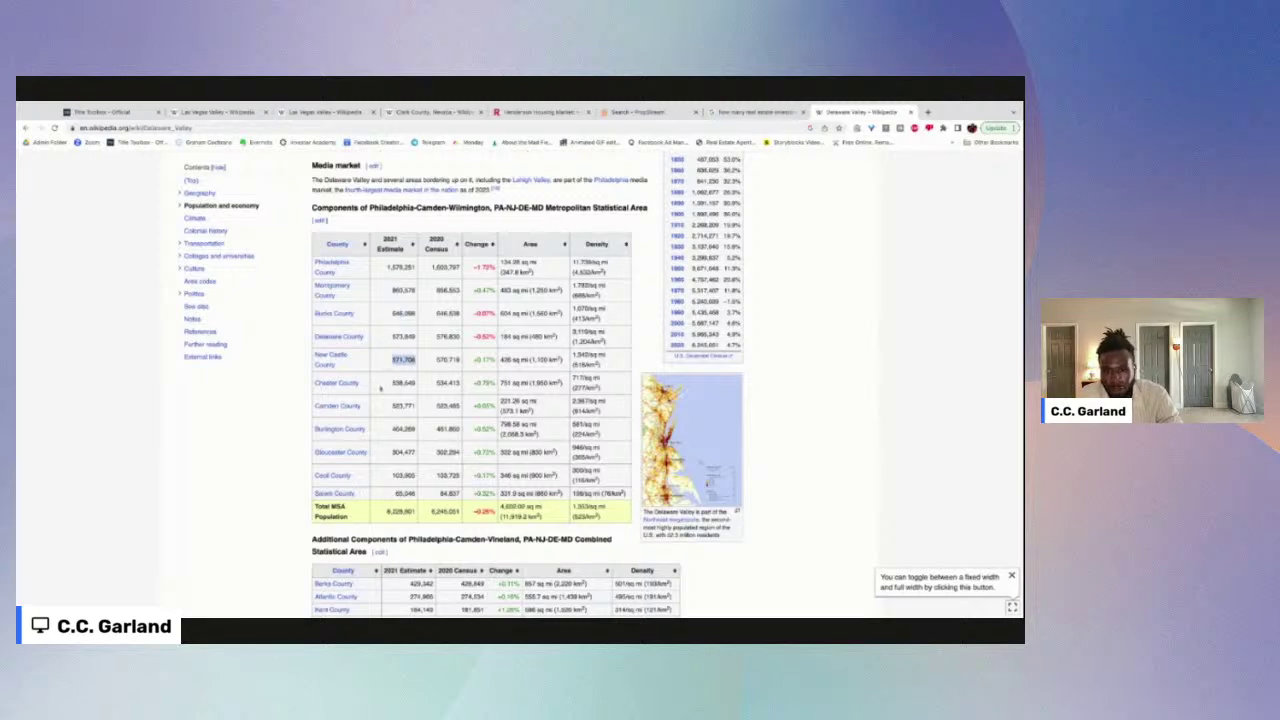
{"action": "left_click_drag", "start_coordinate": [392, 405], "coordinate": [417, 410]}
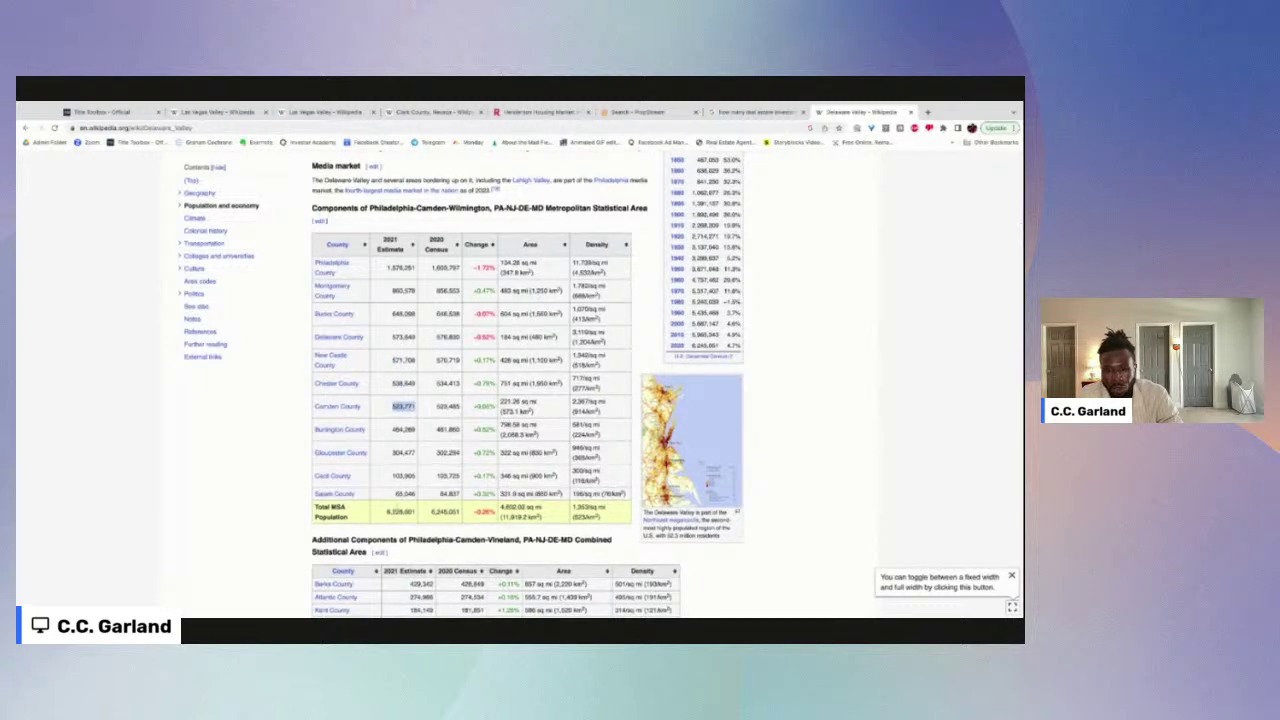
{"action": "scroll", "coordinate": [404, 503], "scroll_direction": "down", "scroll_amount": 1}
{"action": "scroll", "coordinate": [404, 503], "scroll_direction": "up", "scroll_amount": 1}
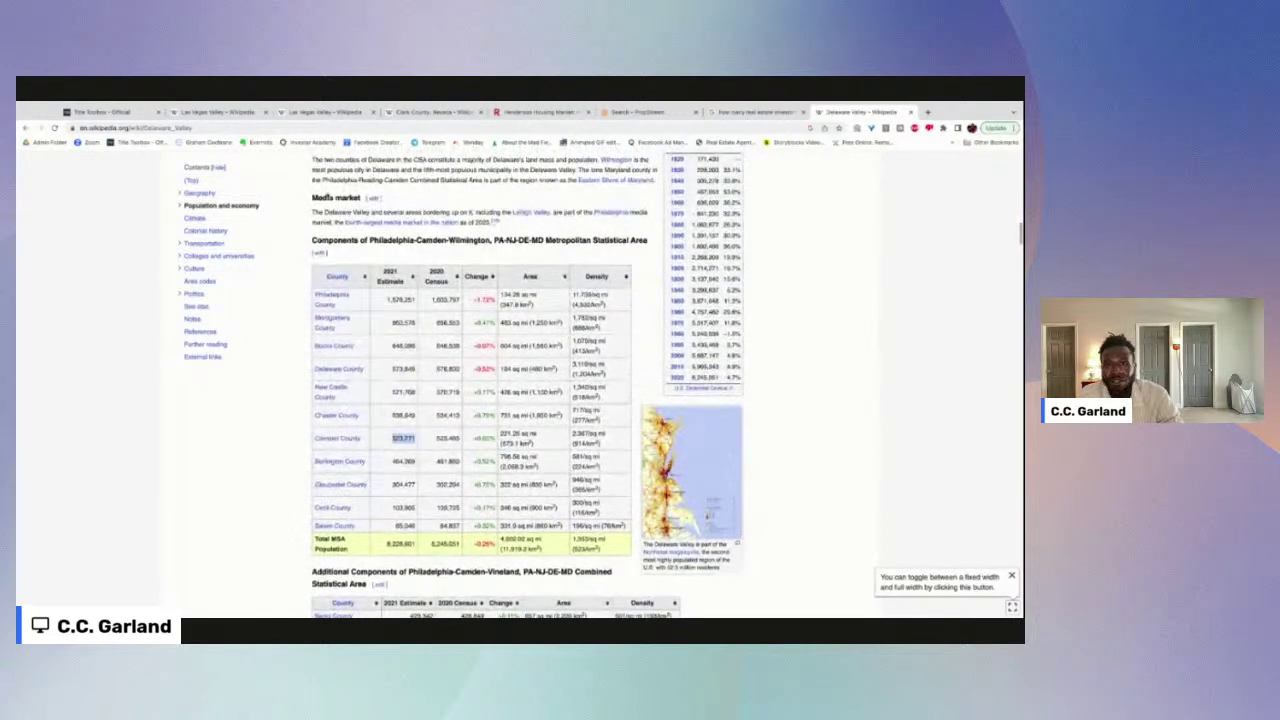
Step: Switch to the Clark County, Nevada Wikipedia article and skim its introduction, history and geography for comparison with the Philadelphia-area counties
{"action": "left_click", "coordinate": [325, 112]}
{"action": "left_click", "coordinate": [450, 112]}
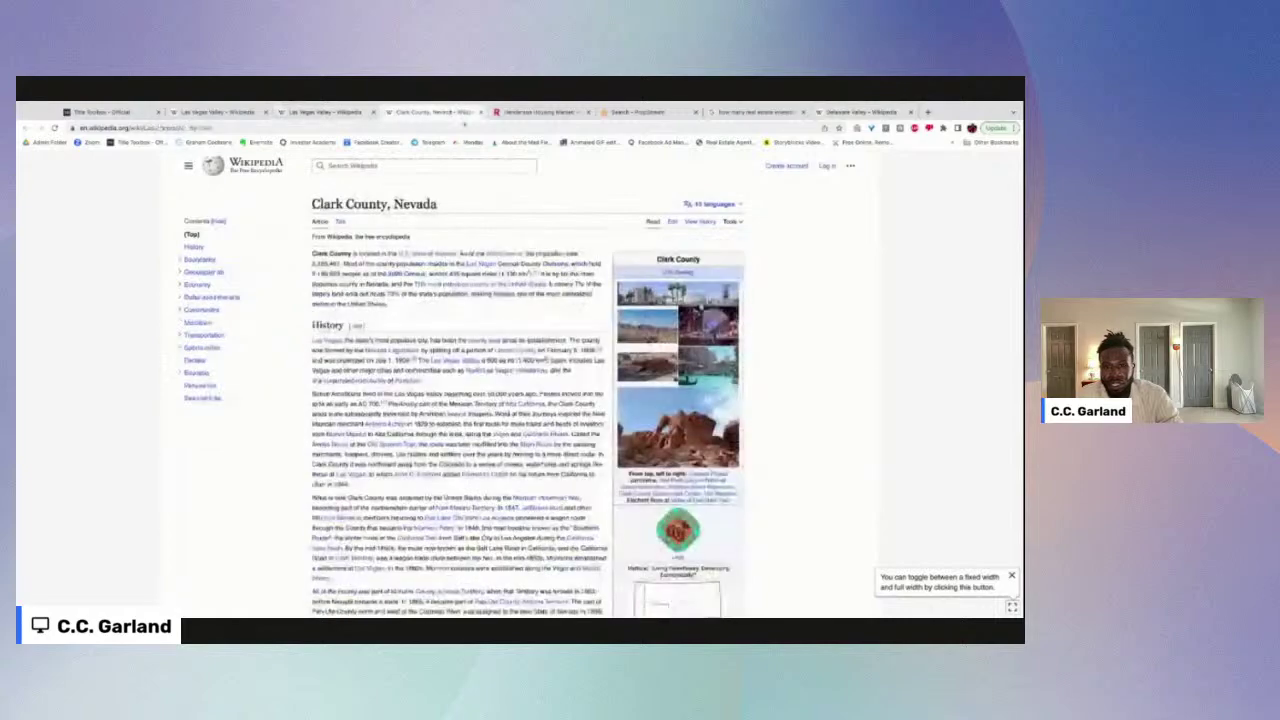
{"action": "scroll", "coordinate": [460, 400], "scroll_direction": "down", "scroll_amount": 5}
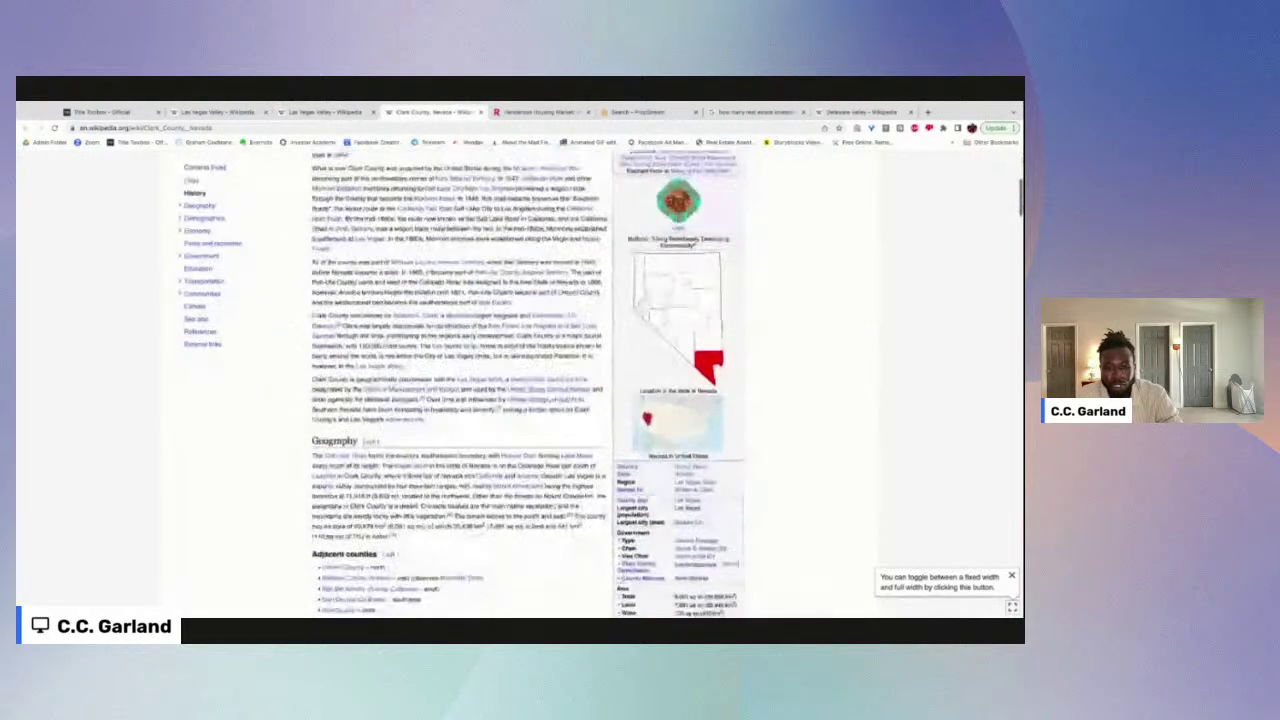
{"action": "scroll", "coordinate": [460, 400], "scroll_direction": "down", "scroll_amount": 2}
{"action": "scroll", "coordinate": [460, 400], "scroll_direction": "up", "scroll_amount": 7}
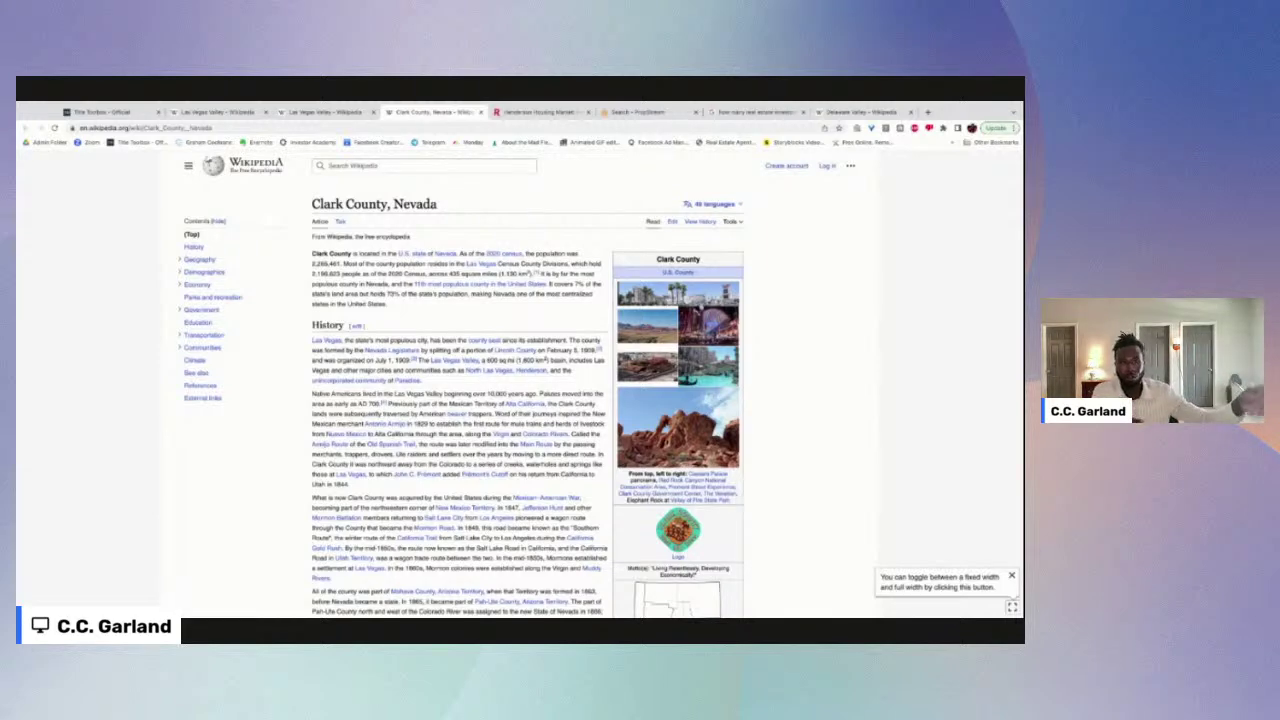
Step: Return to the Delaware Valley article and review the list of counties making up the Philadelphia-Camden-Wilmington MSA
{"action": "left_click", "coordinate": [851, 114]}
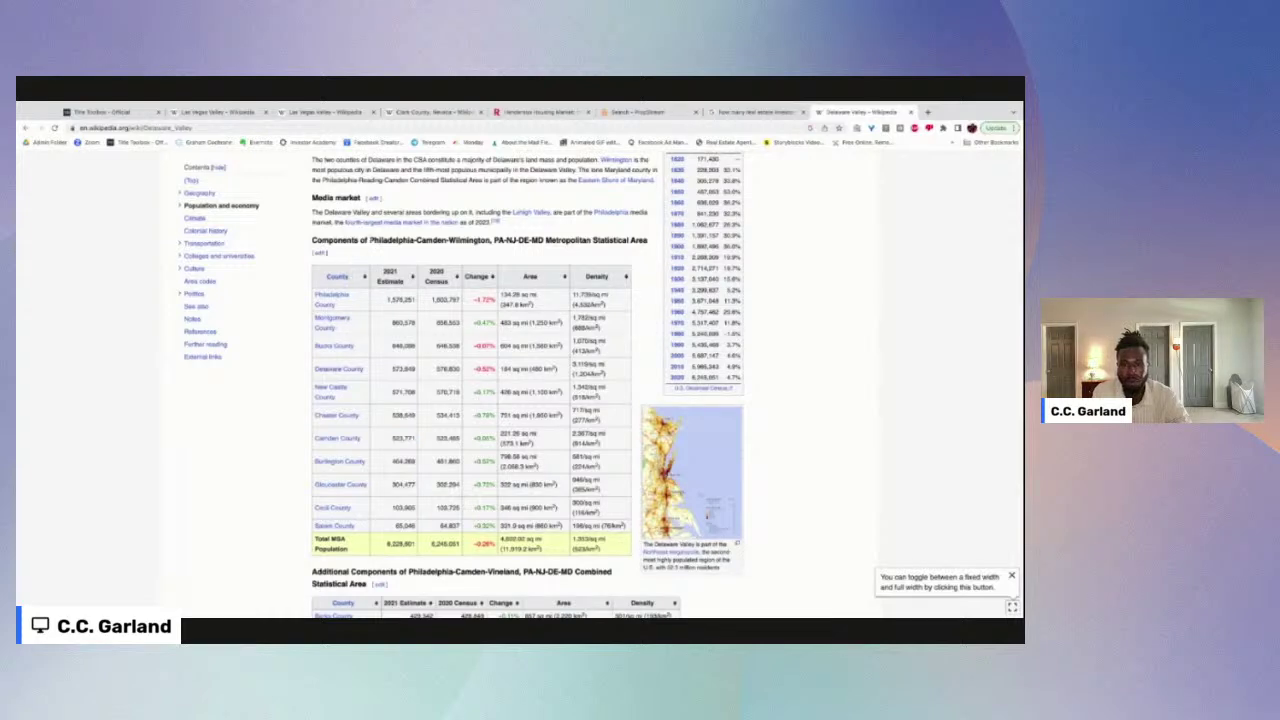
{"action": "scroll", "coordinate": [340, 400], "scroll_direction": "up", "scroll_amount": 1}
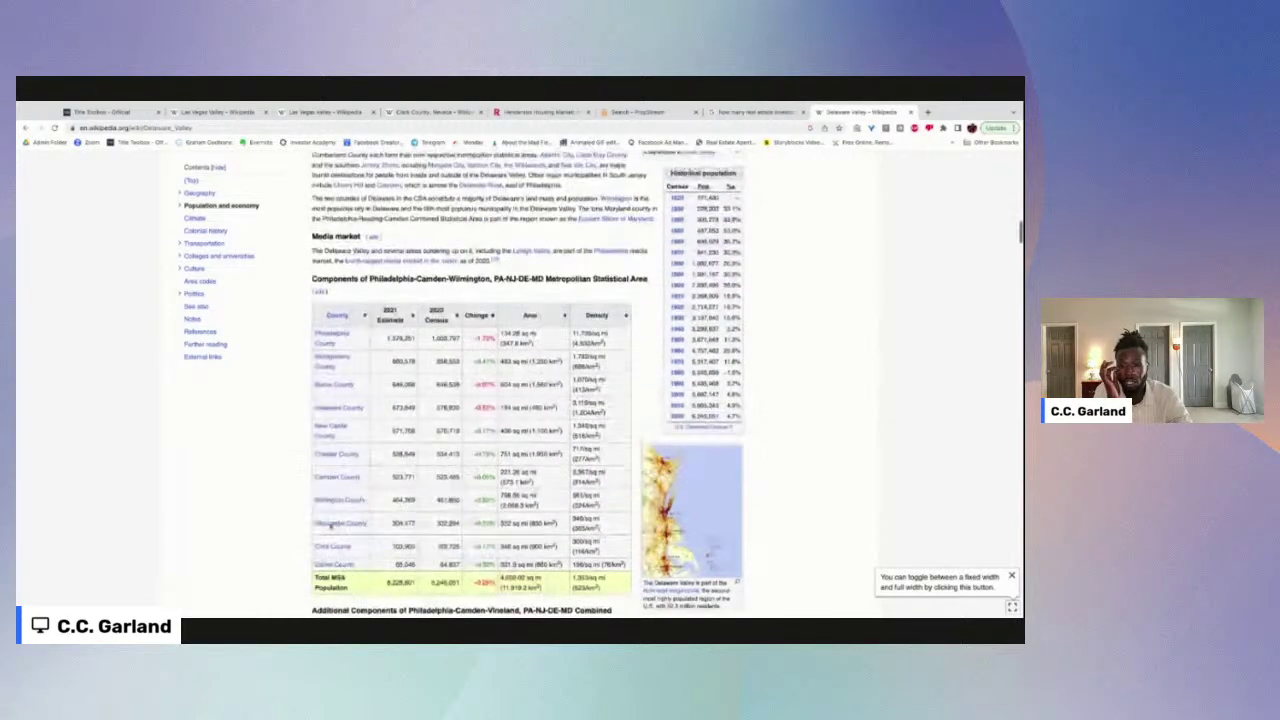
Step: Examine the county table for the Philadelphia-Camden-Wilmington Metropolitan Statistical Area in the Delaware Valley article
{"action": "scroll", "coordinate": [344, 441], "scroll_direction": "down", "scroll_amount": 1}
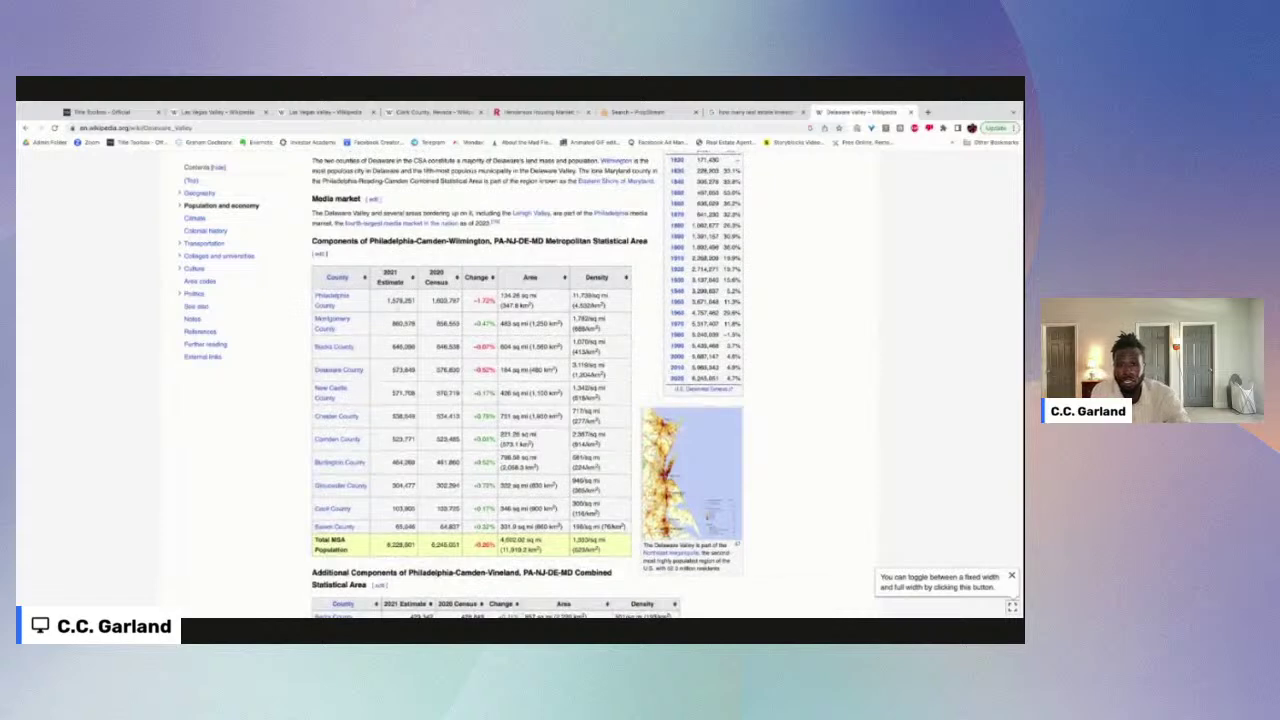
{"action": "triple_click", "coordinate": [372, 241]}
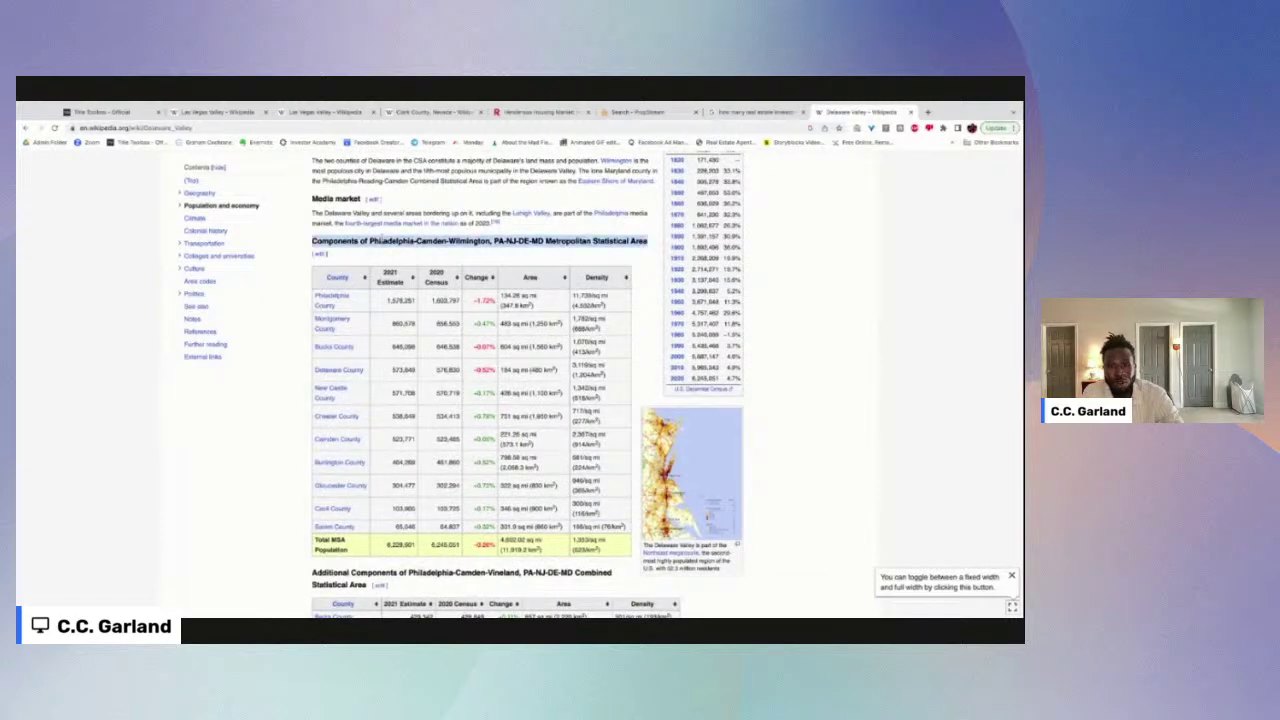
{"action": "left_click", "coordinate": [380, 241]}
{"action": "mouse_move", "coordinate": [380, 241]}
{"action": "left_mouse_down"}
{"action": "mouse_move", "coordinate": [543, 241]}
{"action": "mouse_move", "coordinate": [370, 241]}
{"action": "left_mouse_up"}
{"action": "left_click", "coordinate": [430, 257]}
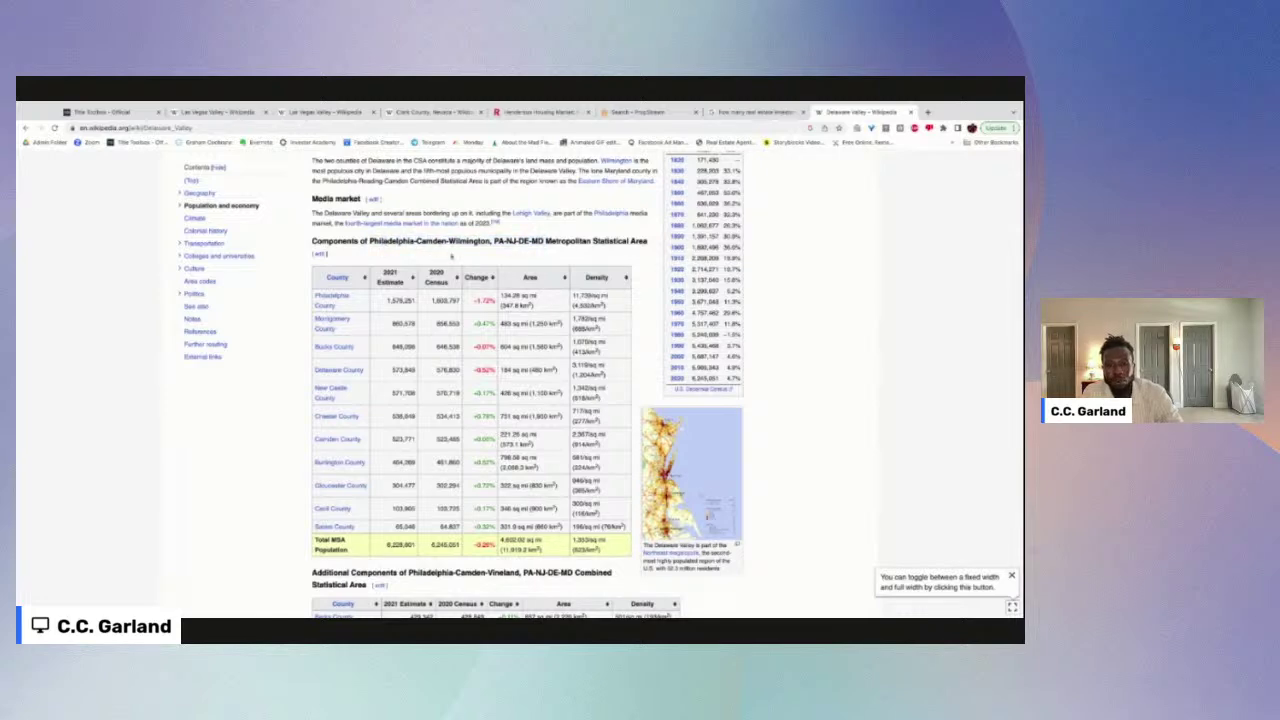
{"action": "scroll", "coordinate": [372, 284], "scroll_direction": "up", "scroll_amount": 2}
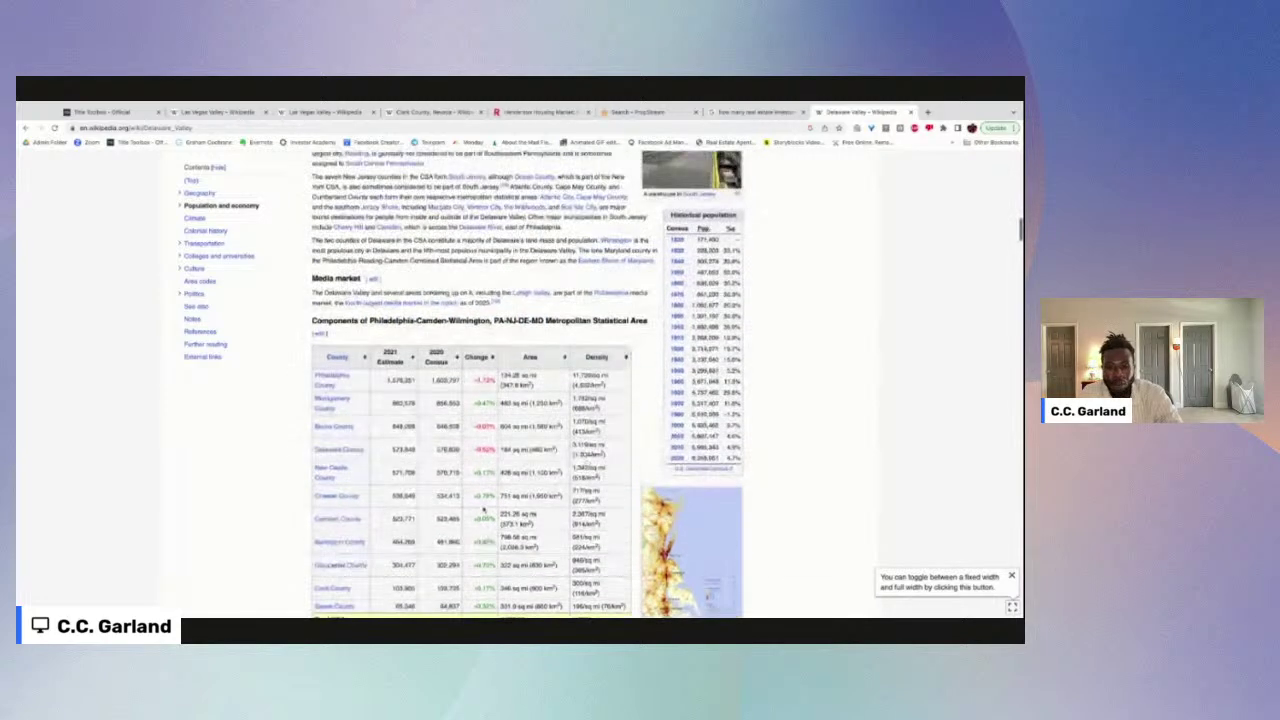
{"action": "scroll", "coordinate": [372, 290], "scroll_direction": "down", "scroll_amount": 1}
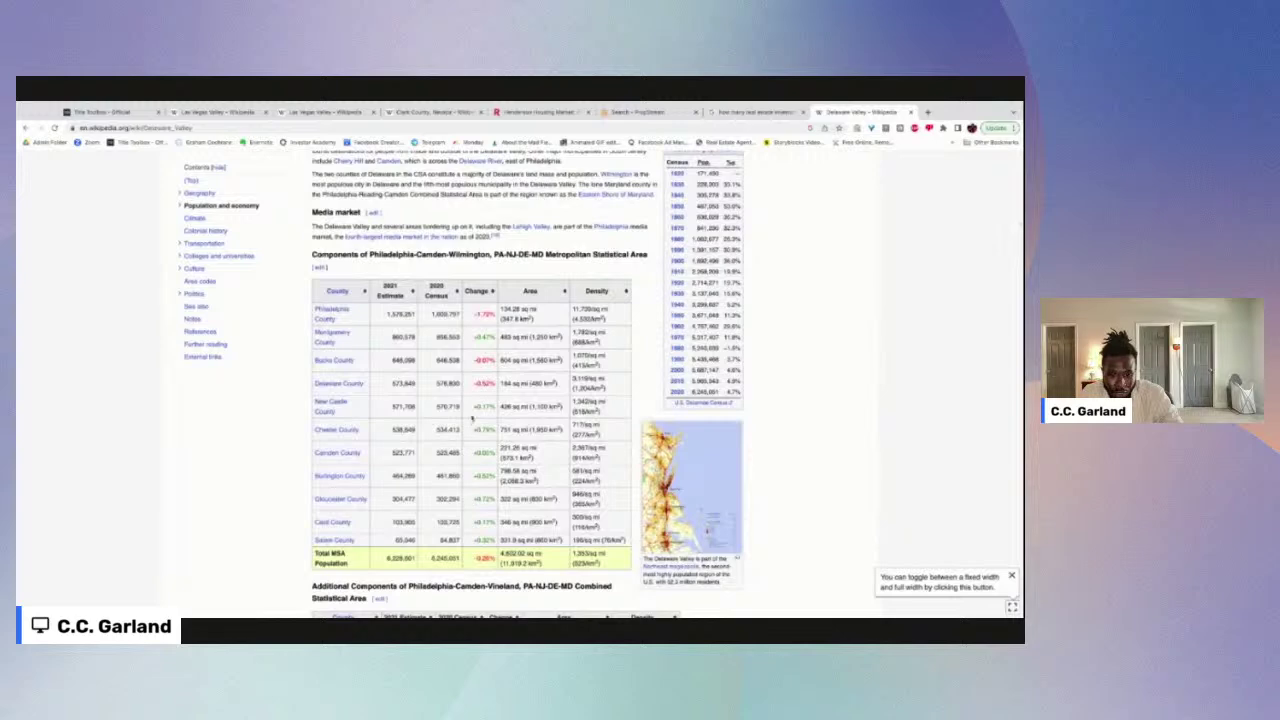
{"action": "scroll", "coordinate": [483, 525], "scroll_direction": "up", "scroll_amount": 1}
{"action": "scroll", "coordinate": [483, 517], "scroll_direction": "down", "scroll_amount": 1}
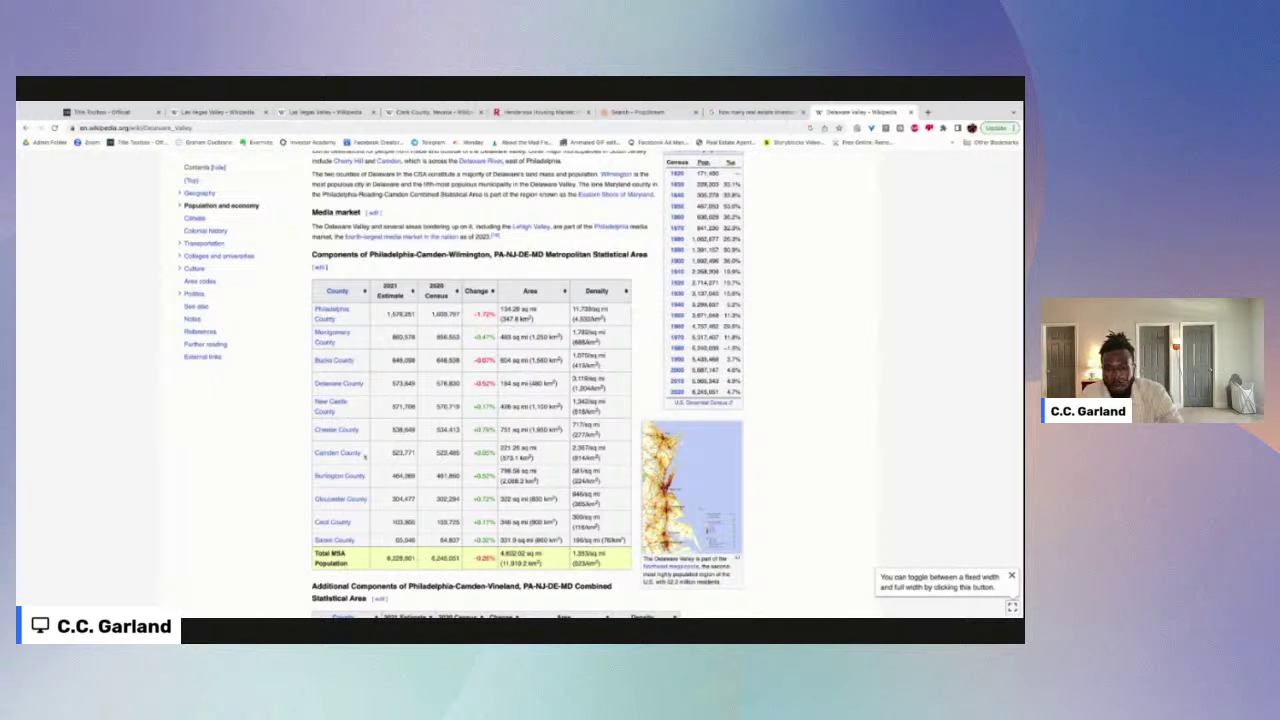
{"action": "mouse_move", "coordinate": [357, 453]}
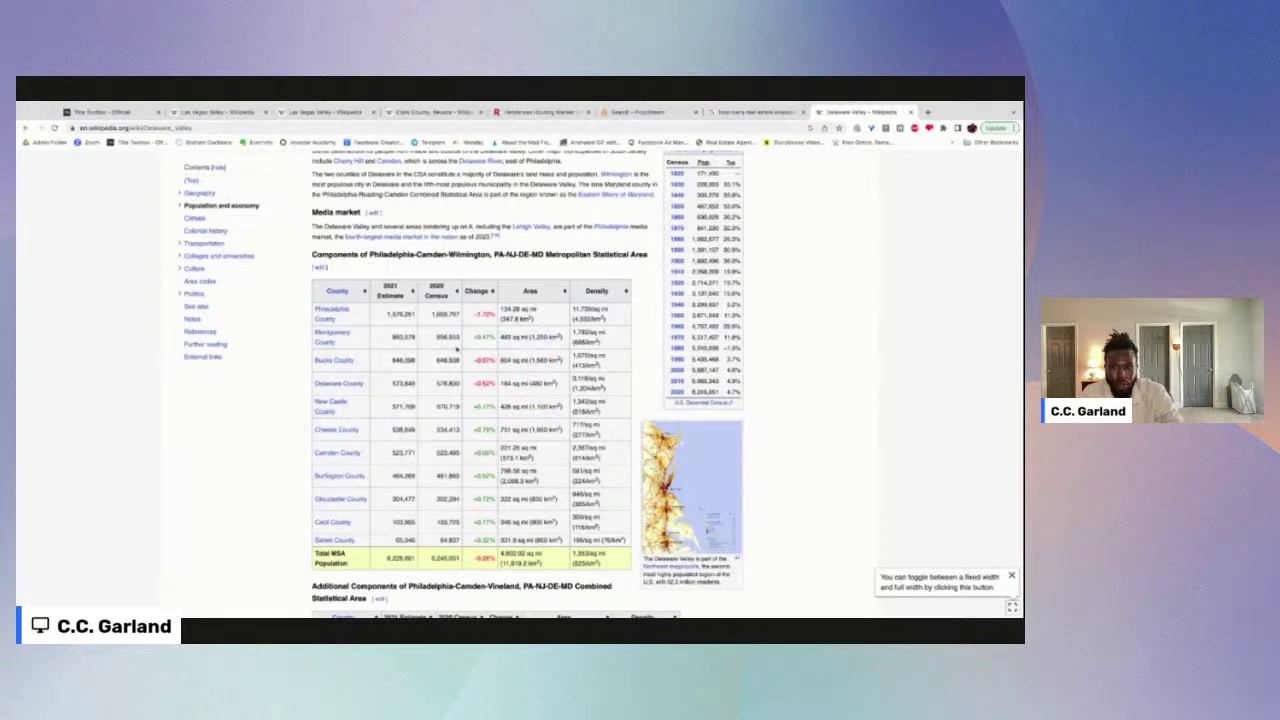
Step: Review the Clark County, Nevada and Las Vegas Valley articles, and return to the Delaware Valley article
{"action": "left_click", "coordinate": [433, 112]}
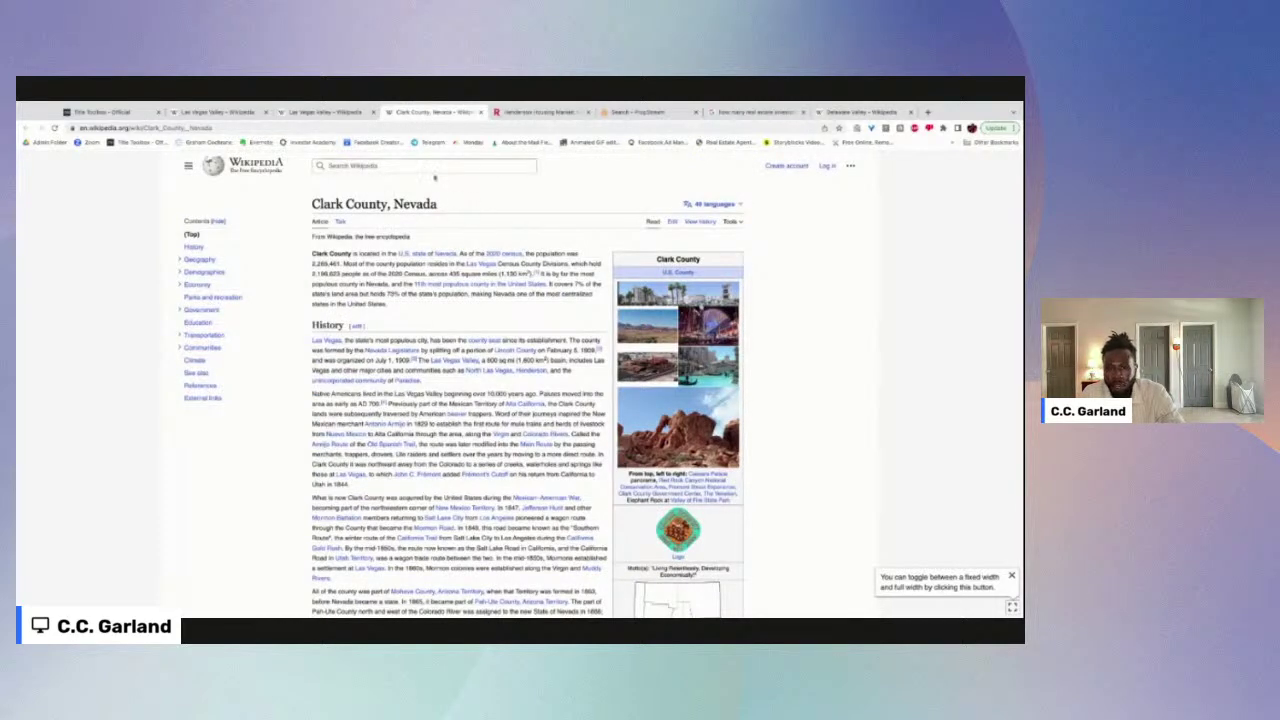
{"action": "left_click", "coordinate": [320, 112]}
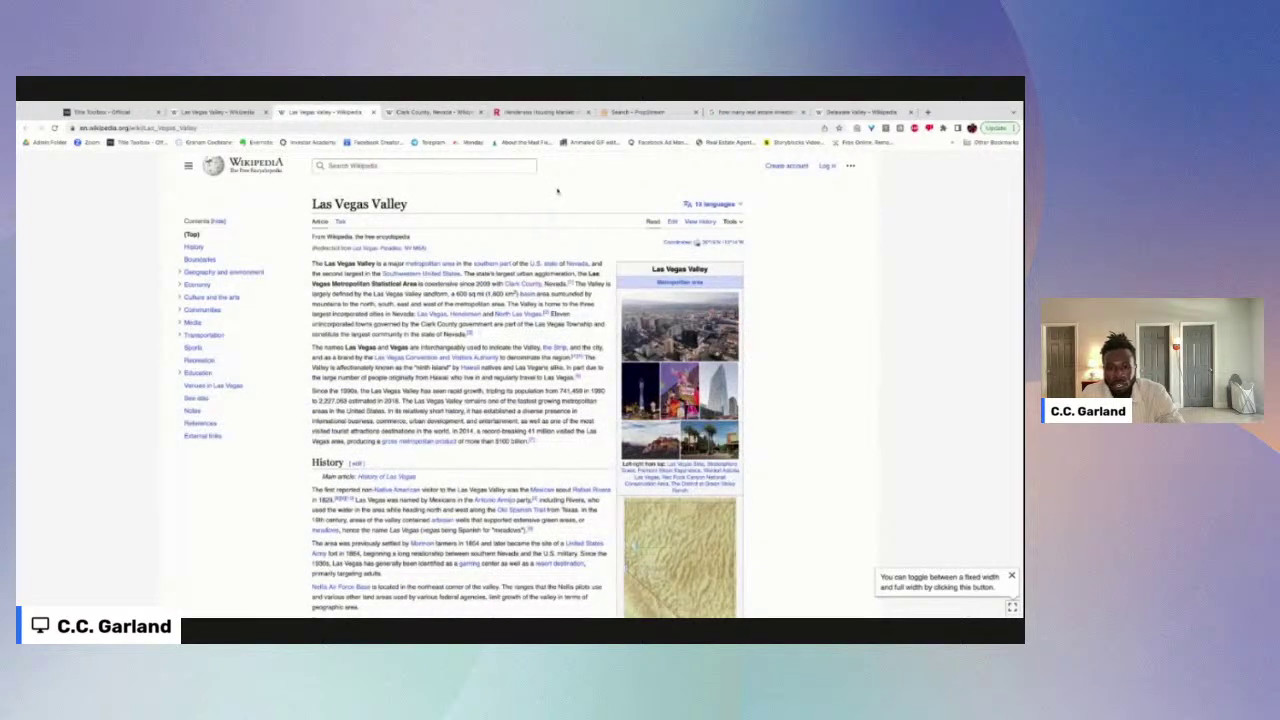
{"action": "scroll", "coordinate": [618, 176], "scroll_direction": "down", "scroll_amount": 1}
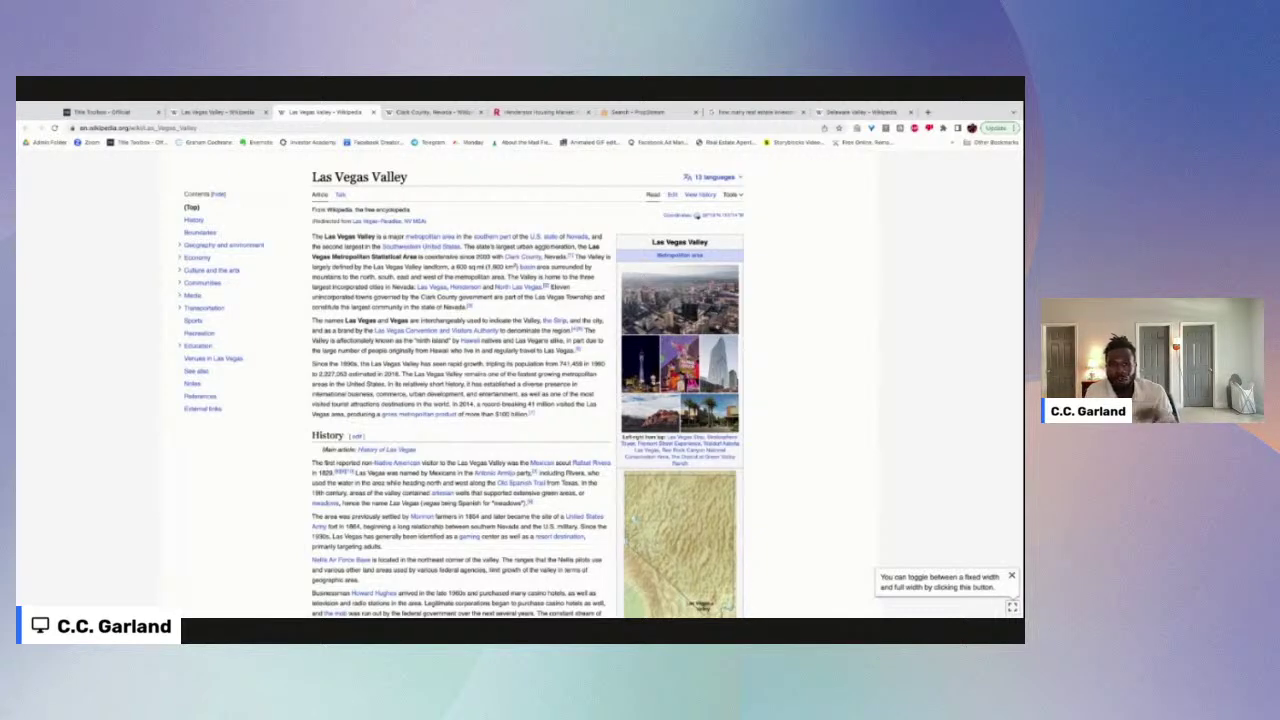
{"action": "left_click", "coordinate": [842, 111]}
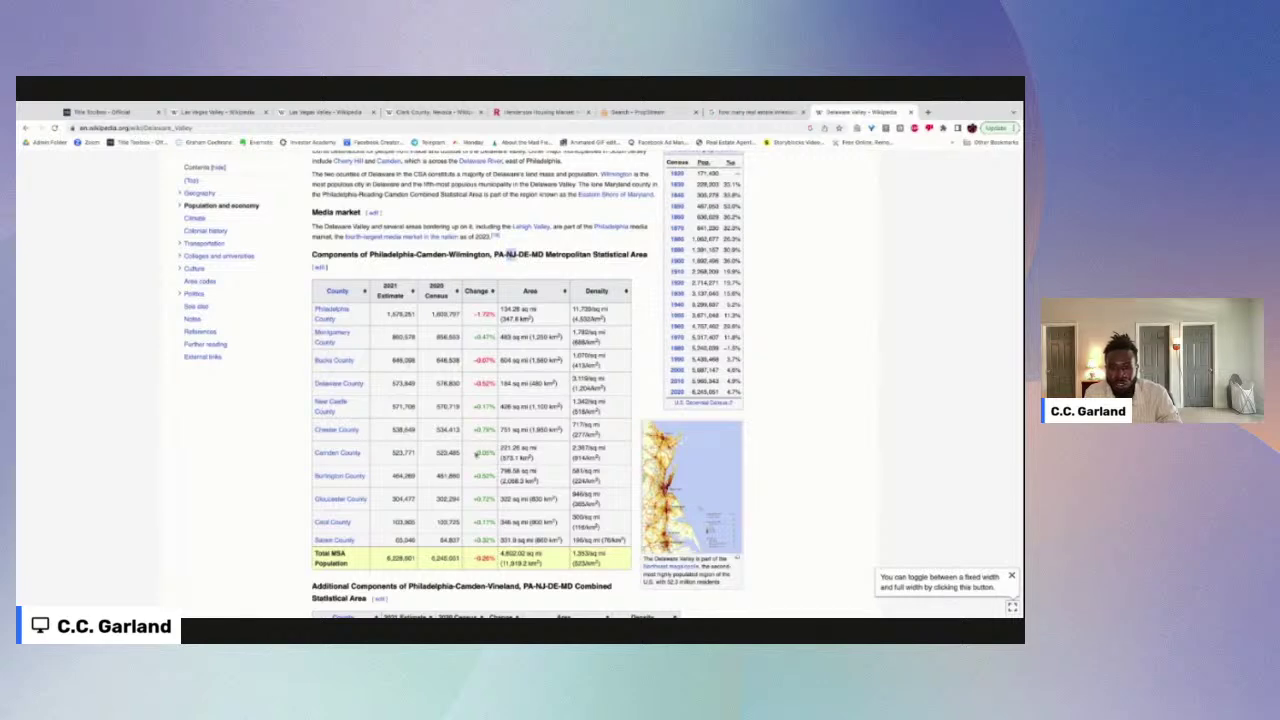
Step: Search for "philadelphia county" in a new browser tab and show it in Google Maps
{"action": "left_click", "coordinate": [927, 112]}
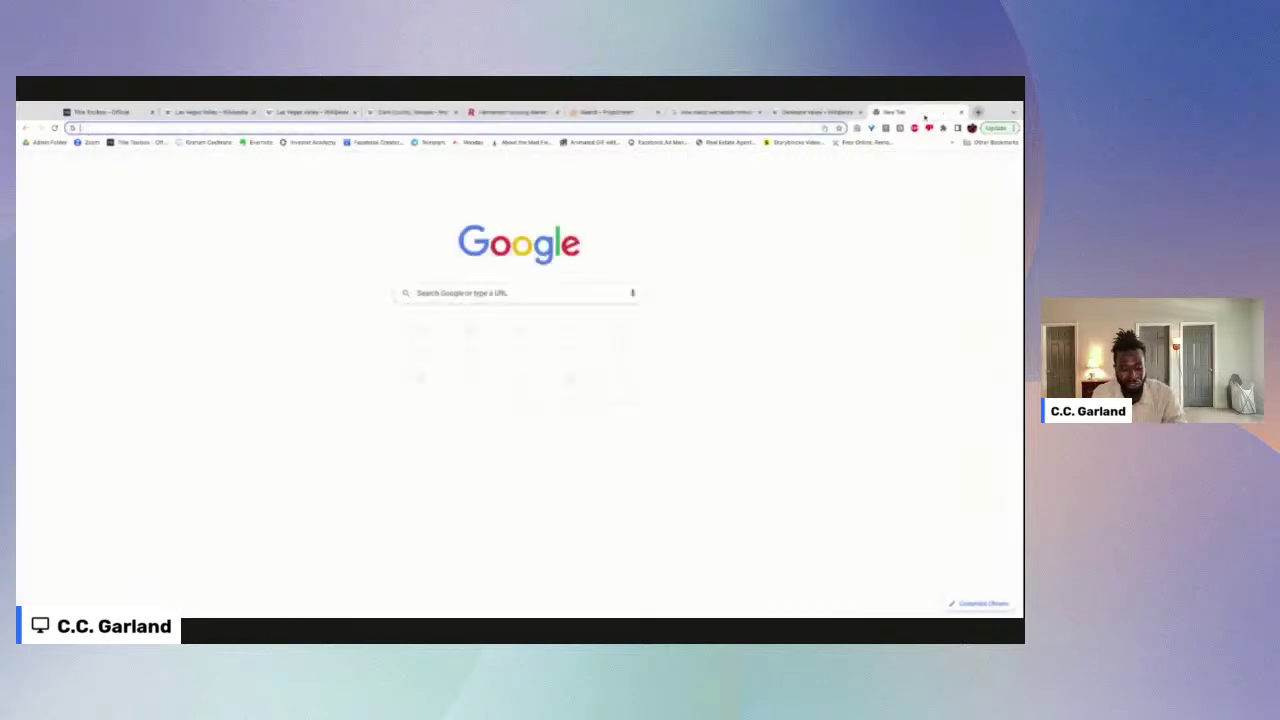
{"action": "type", "text": "phila"}
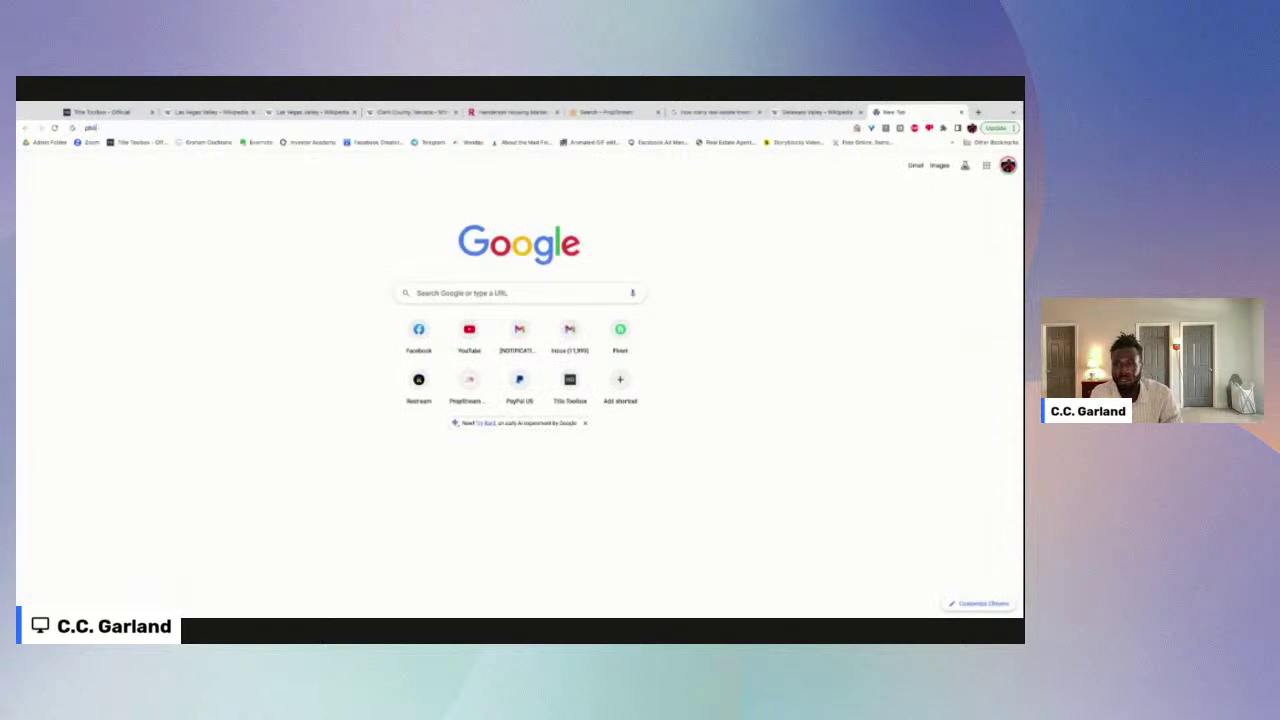
{"action": "type", "text": "delphia county"}
{"action": "key", "text": "Return"}
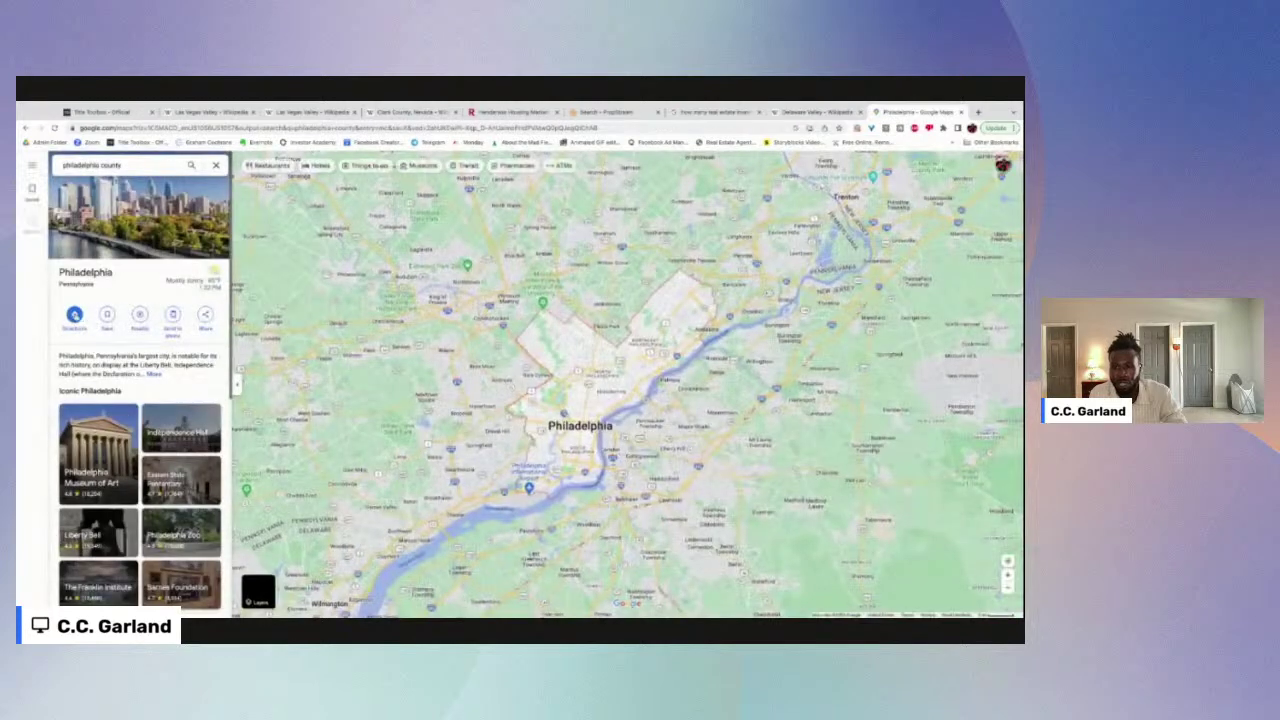
Step: Get directions from Salem County, New Jersey to Philadelphia and examine the routes on the map
{"action": "left_click", "coordinate": [74, 315]}
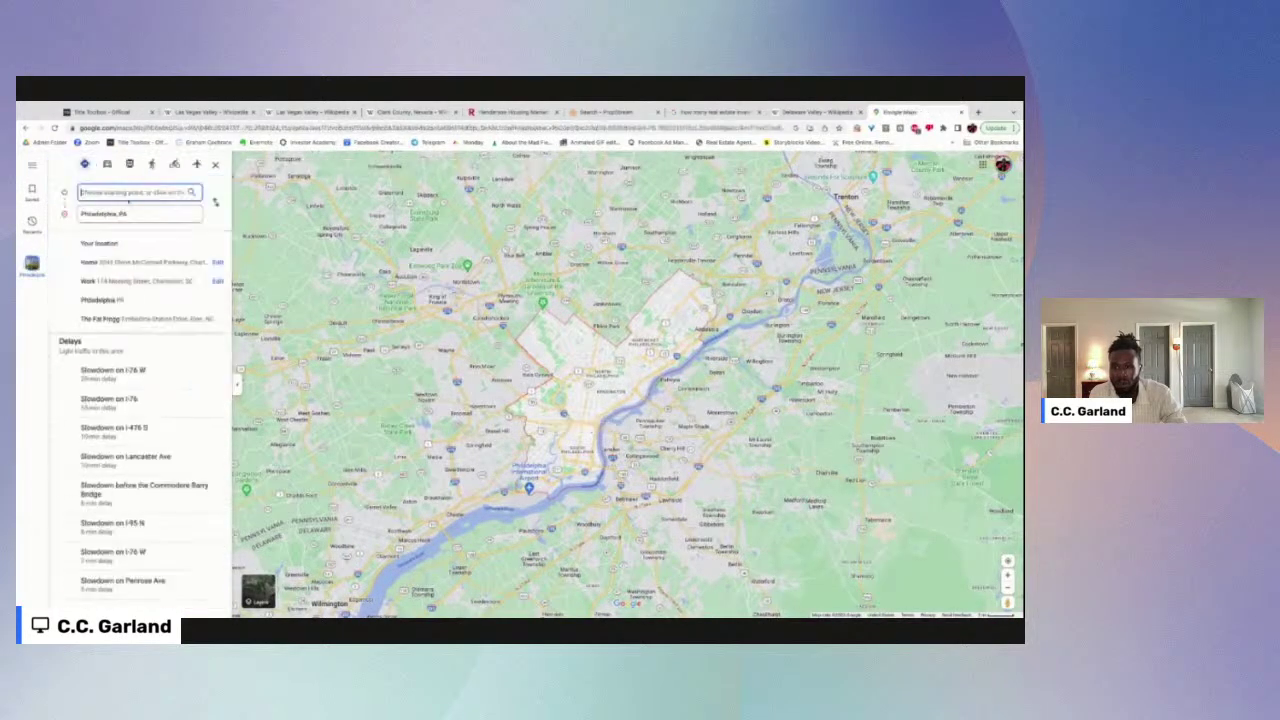
{"action": "type", "text": "salem county"}
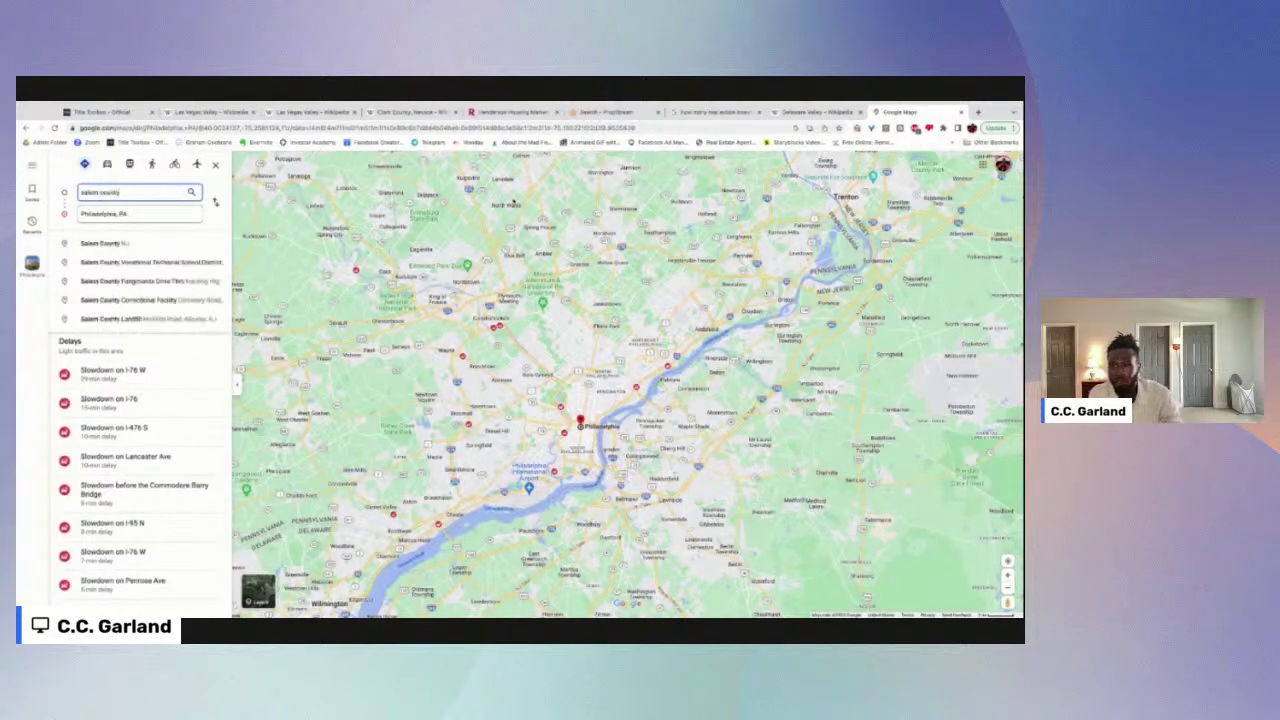
{"action": "left_click", "coordinate": [140, 243]}
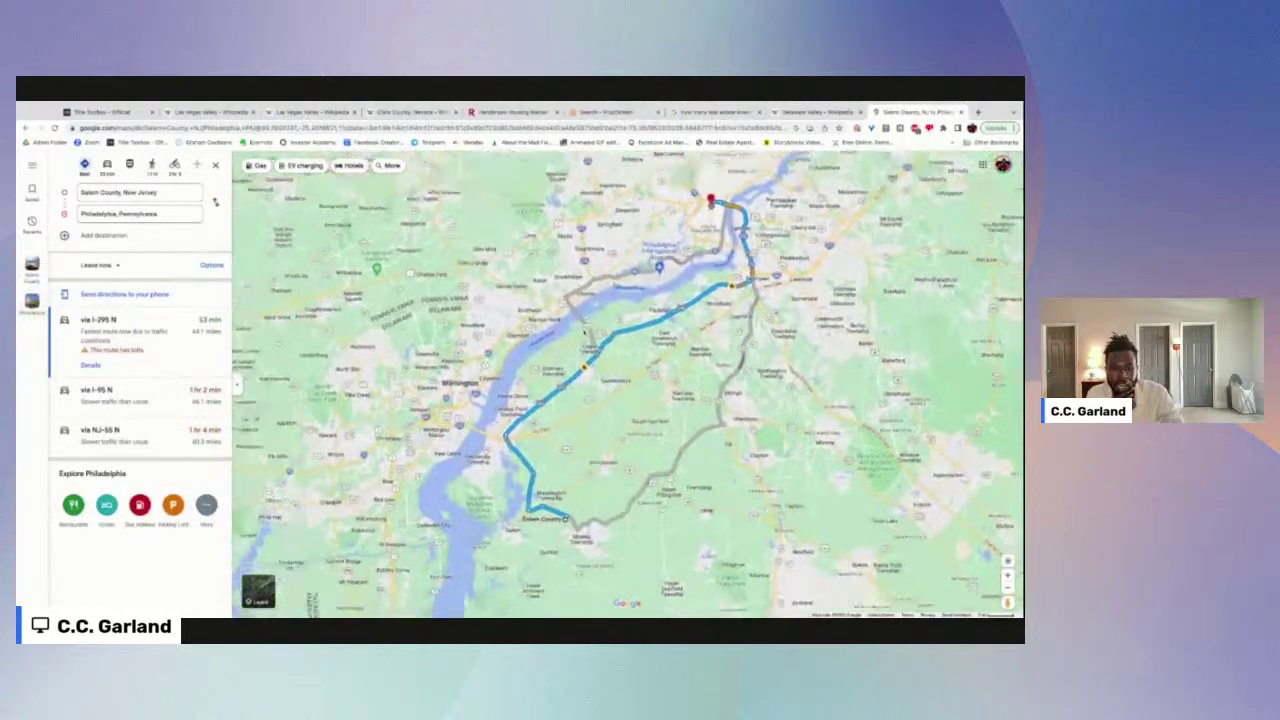
{"action": "left_click_drag", "start_coordinate": [584, 333], "coordinate": [560, 336]}
{"action": "left_click_drag", "start_coordinate": [816, 268], "coordinate": [761, 278]}
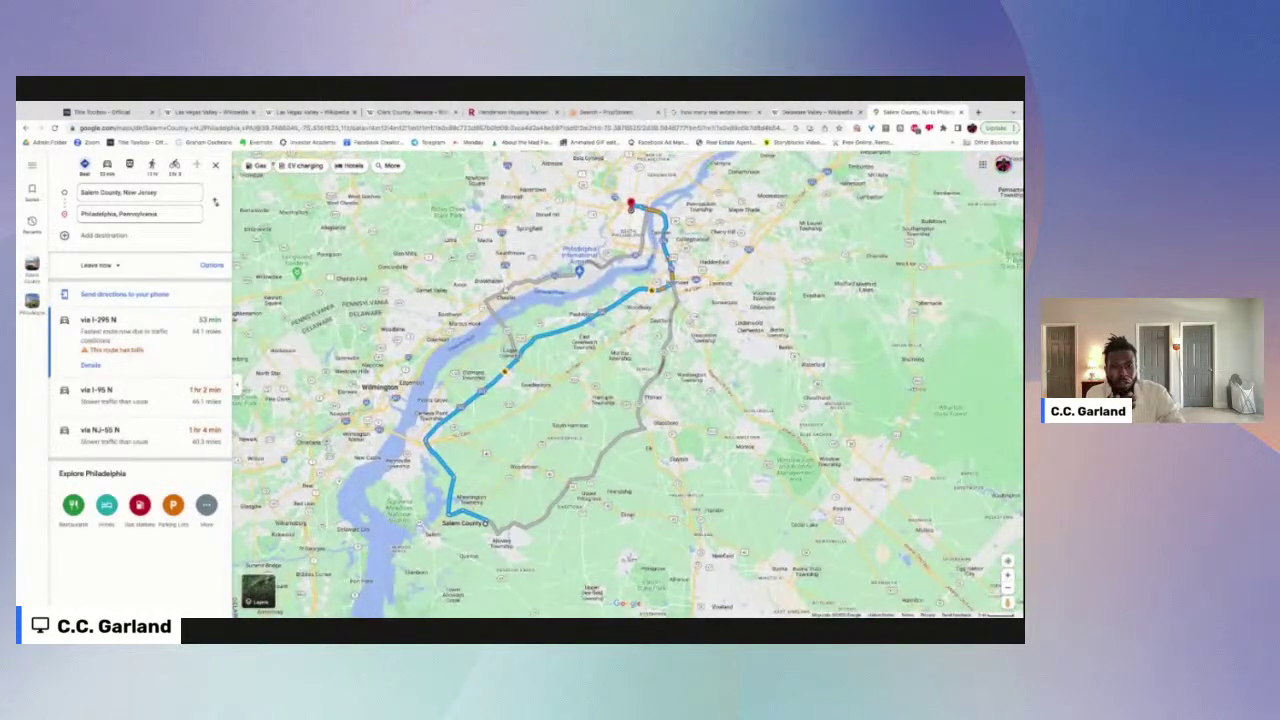
{"action": "left_click_drag", "start_coordinate": [493, 284], "coordinate": [543, 317]}
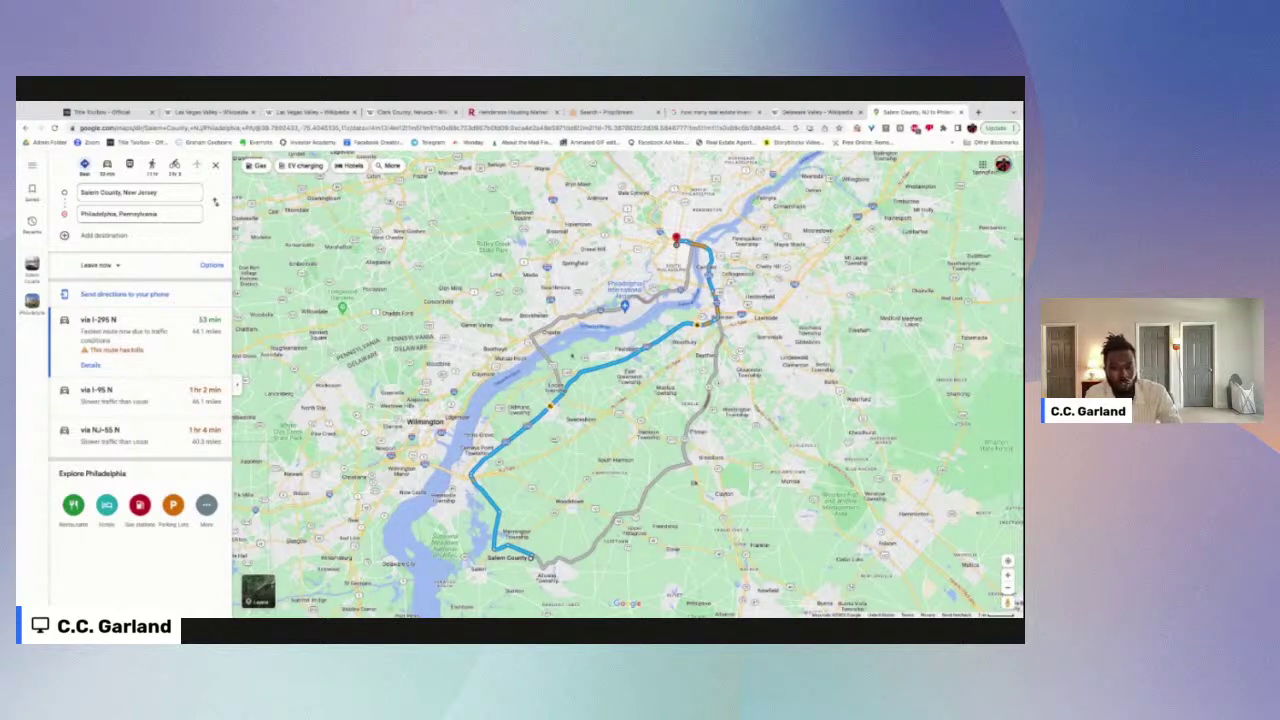
{"action": "left_click_drag", "start_coordinate": [570, 444], "coordinate": [599, 426]}
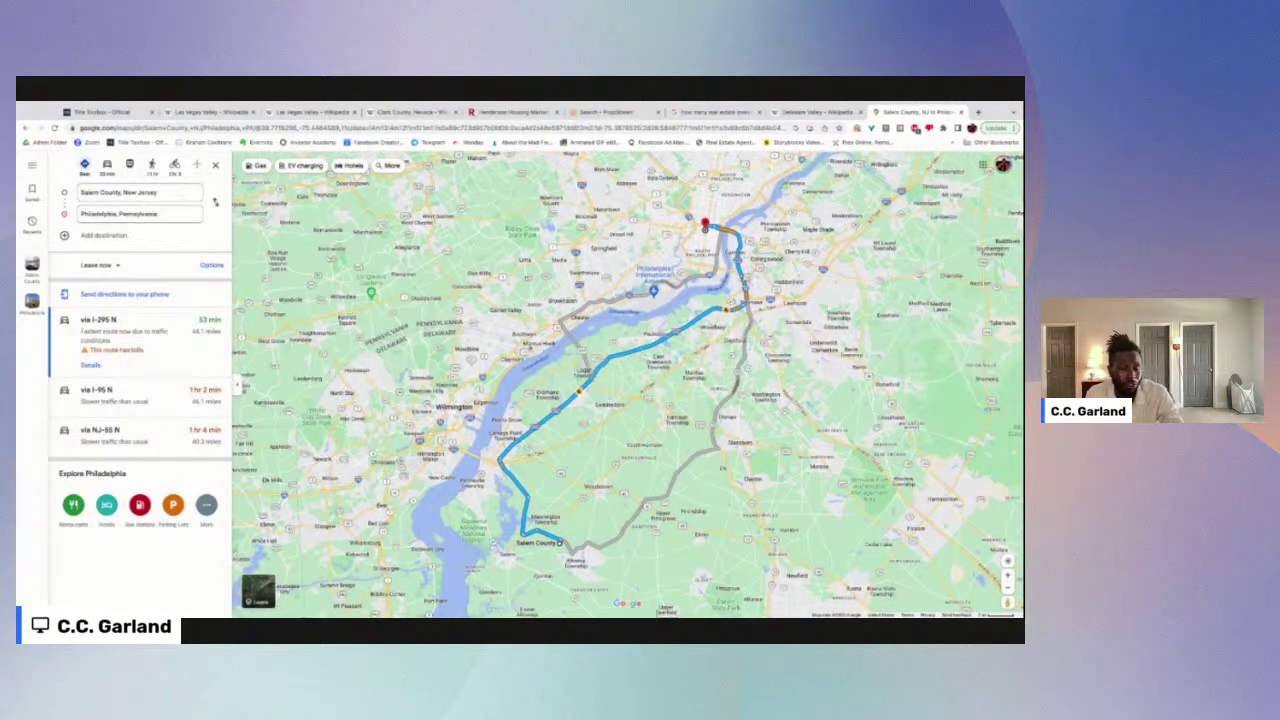
{"action": "left_click_drag", "start_coordinate": [630, 380], "coordinate": [644, 347]}
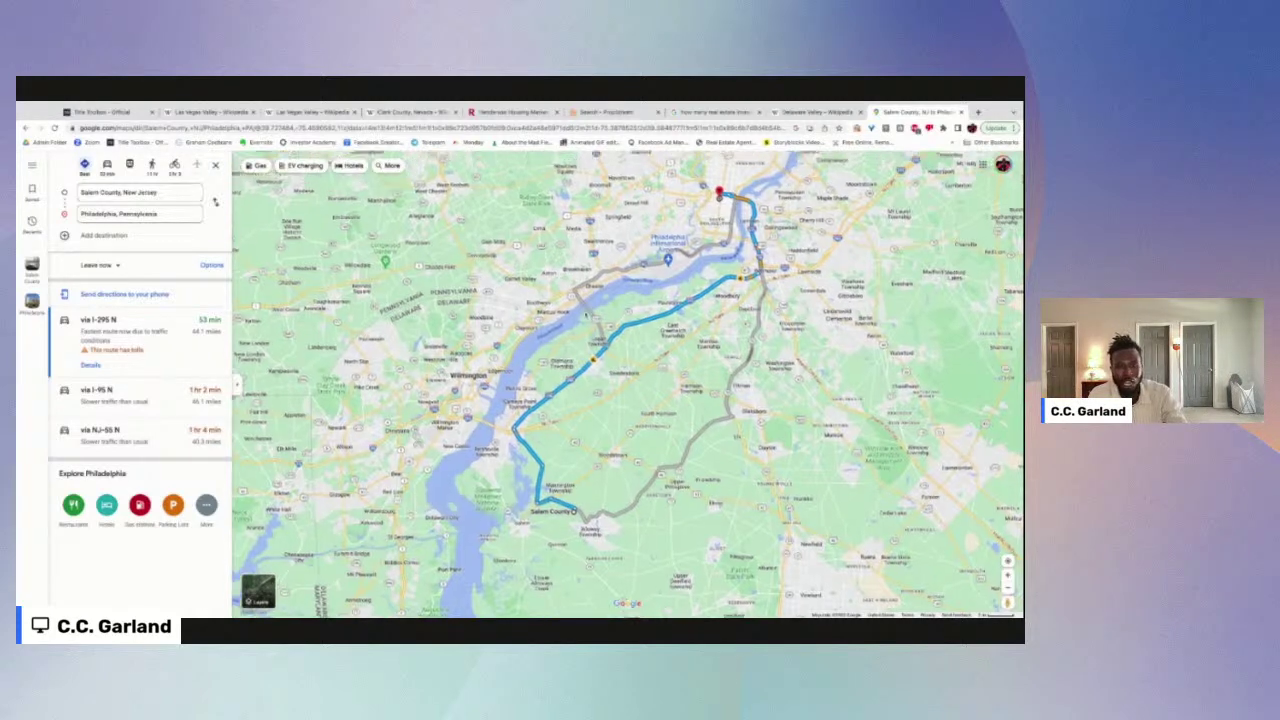
Step: Check the Delaware Valley county table and change the route's destination to New Castle County, Delaware
{"action": "left_click", "coordinate": [806, 112]}
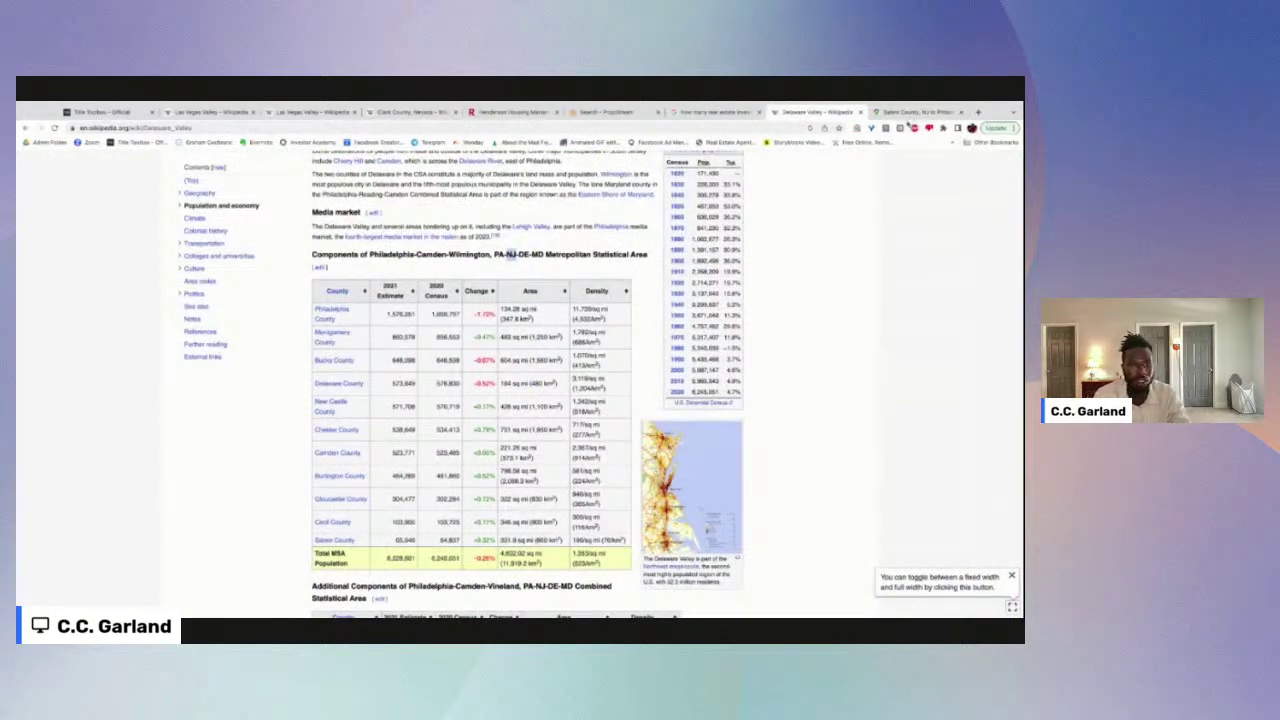
{"action": "left_click", "coordinate": [910, 112]}
{"action": "left_click", "coordinate": [120, 213]}
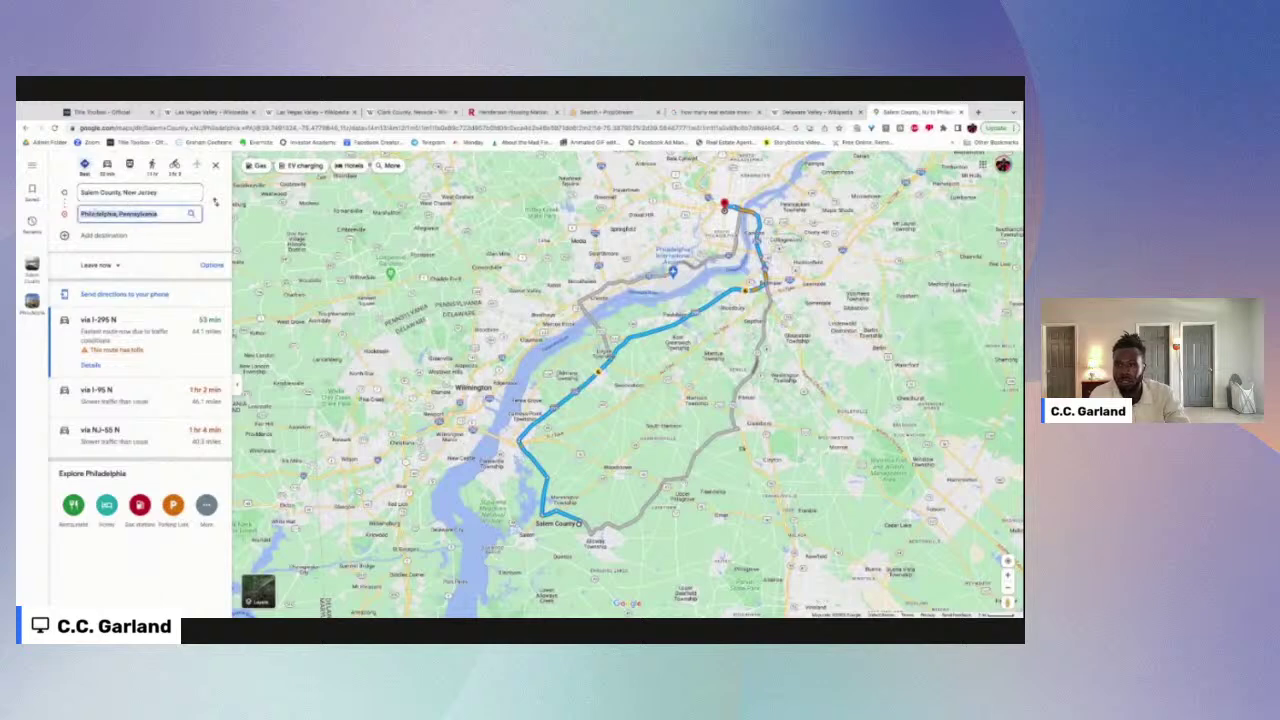
{"action": "type", "text": "new castle"}
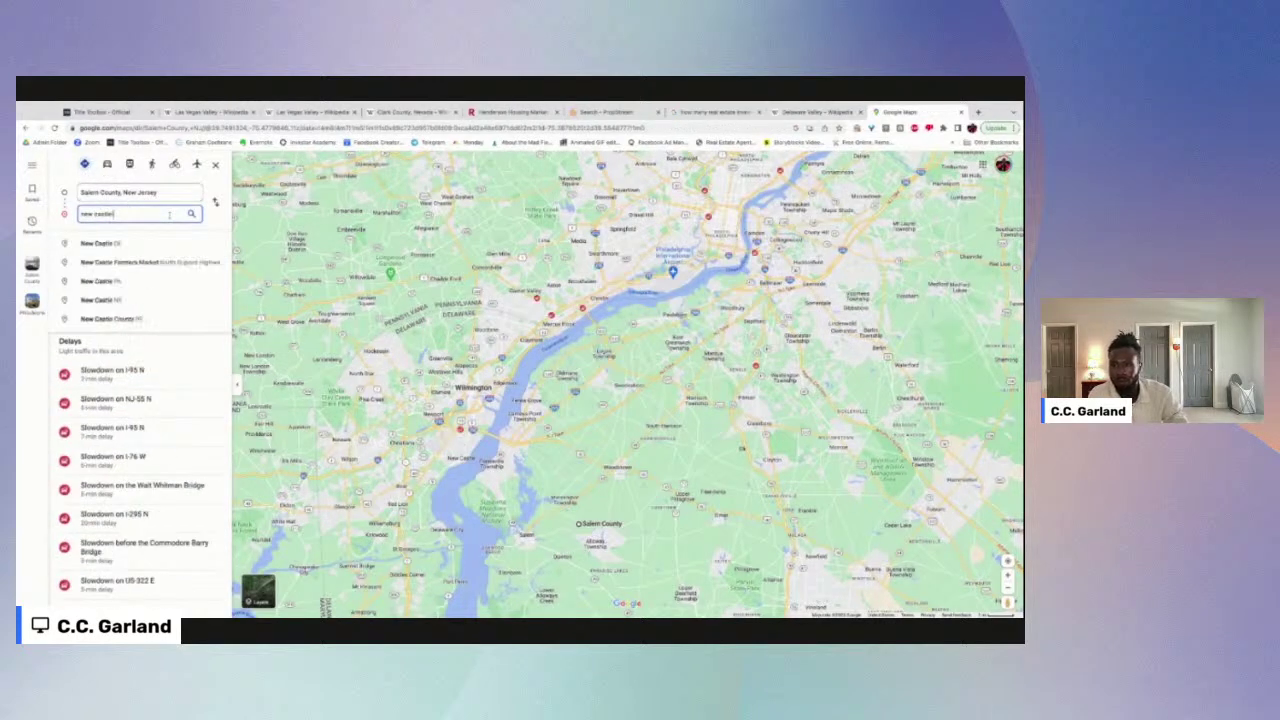
{"action": "type", "text": " county"}
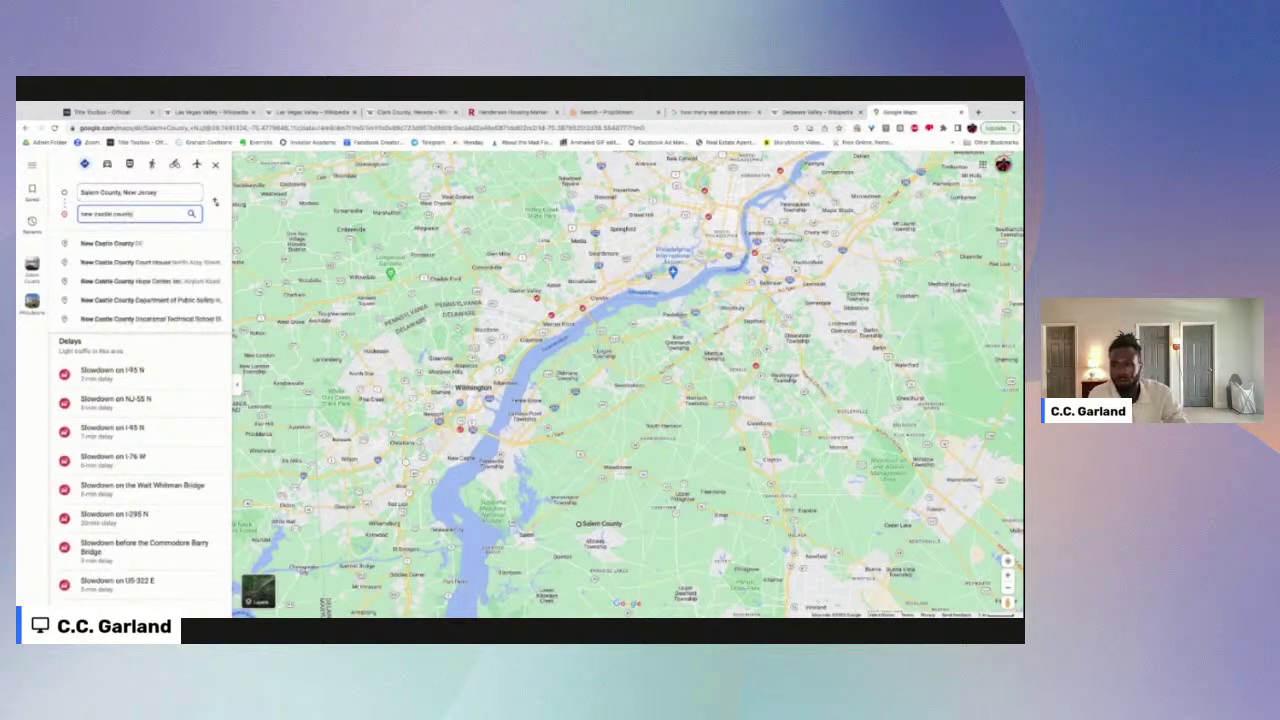
{"action": "left_click", "coordinate": [158, 242]}
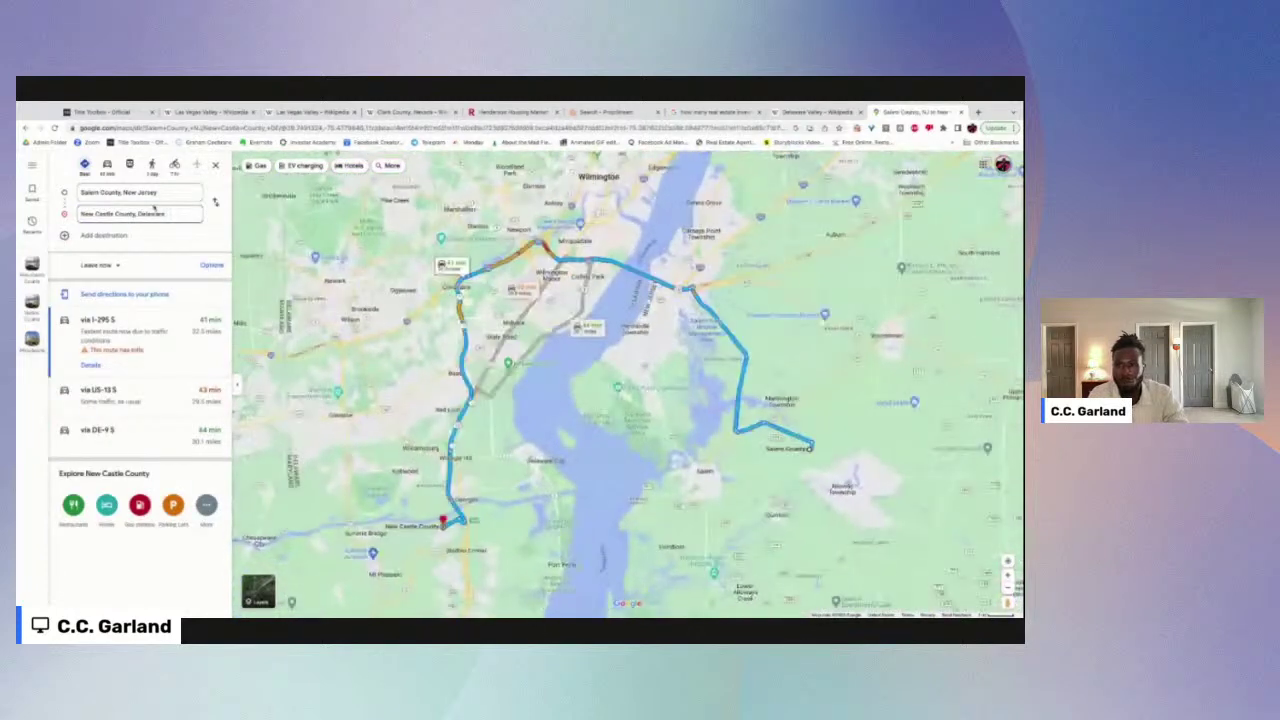
Step: Replace the route's starting point with Clark County, NV
{"action": "left_click", "coordinate": [156, 192]}
{"action": "key", "text": "BackSpace"}
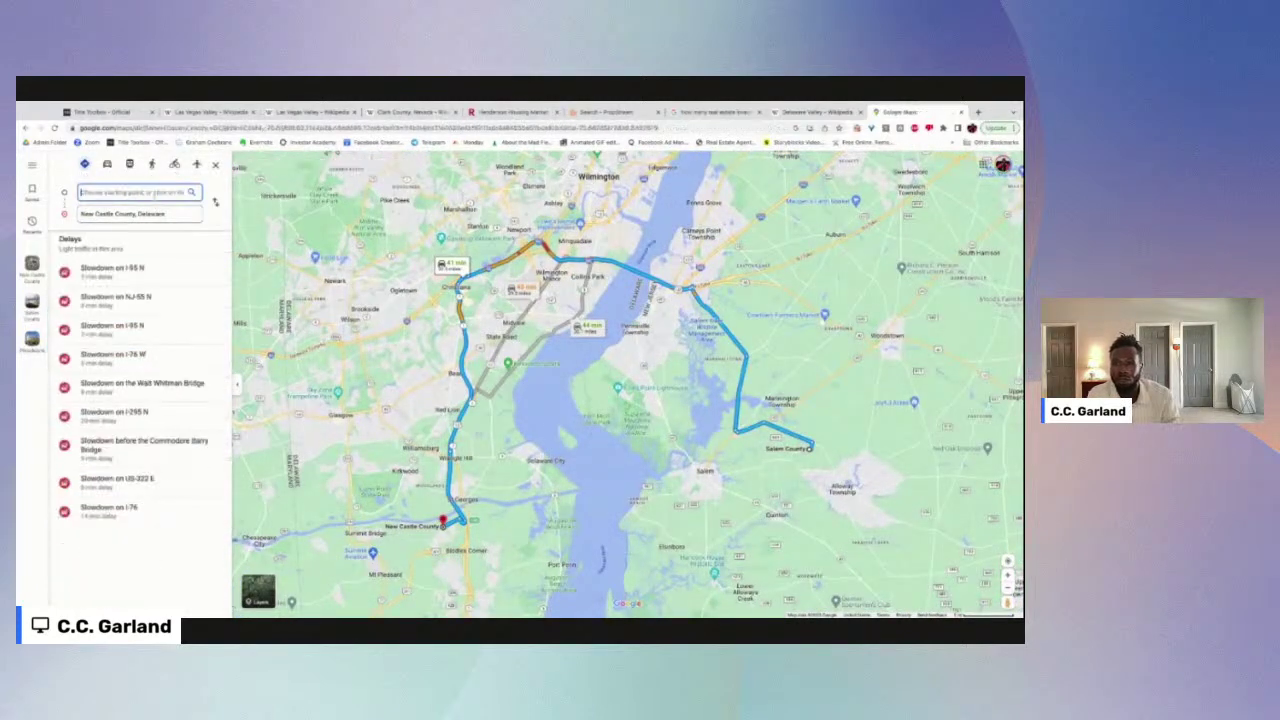
{"action": "type", "text": "clark"}
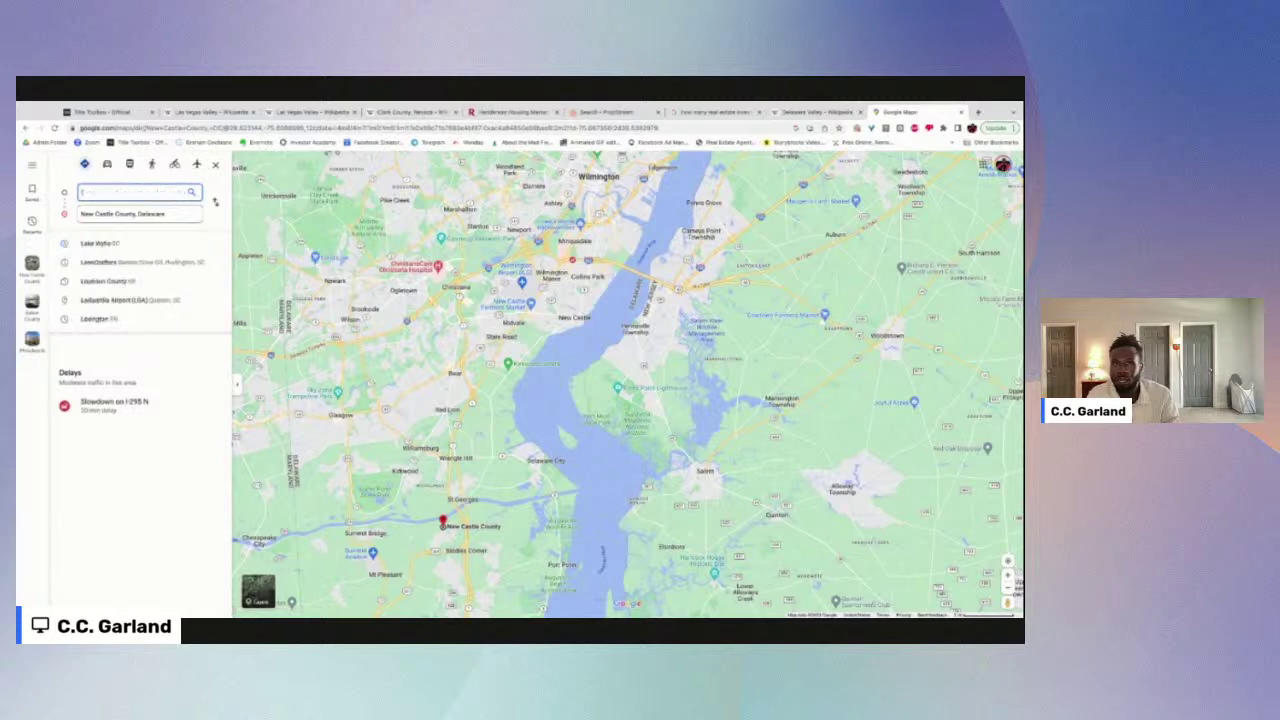
{"action": "type", "text": " coun"}
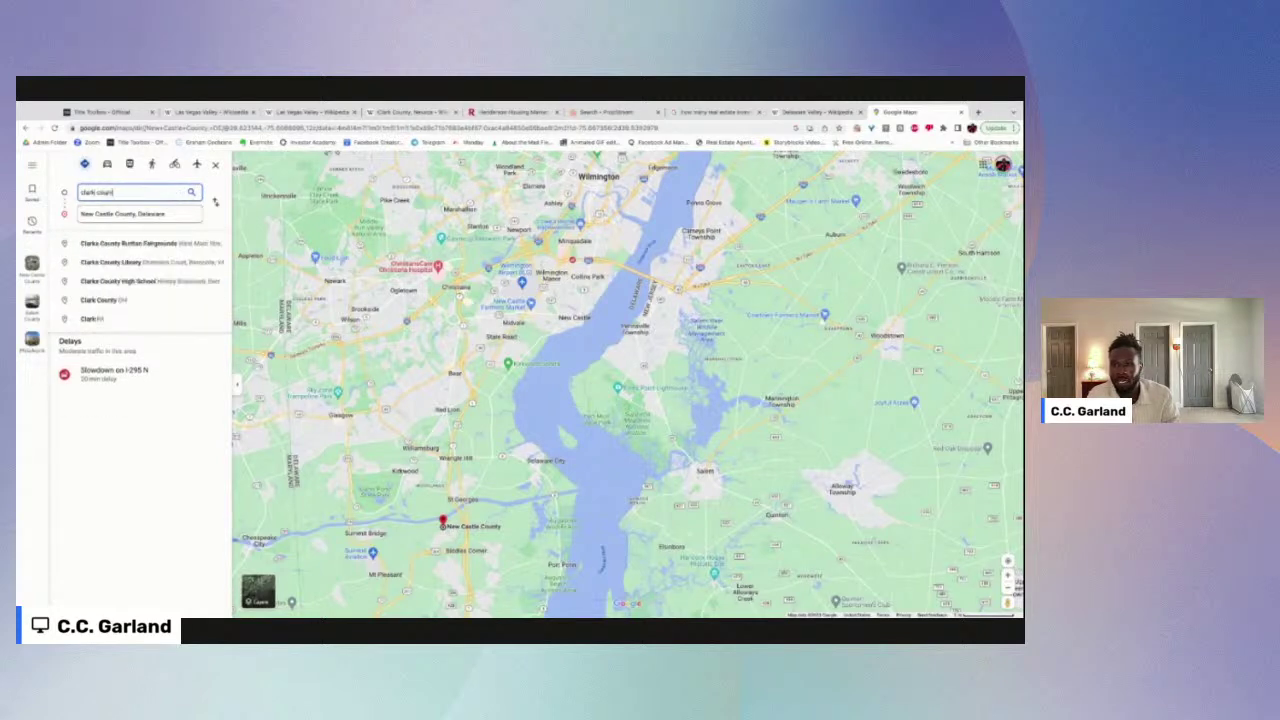
{"action": "left_click", "coordinate": [164, 243]}
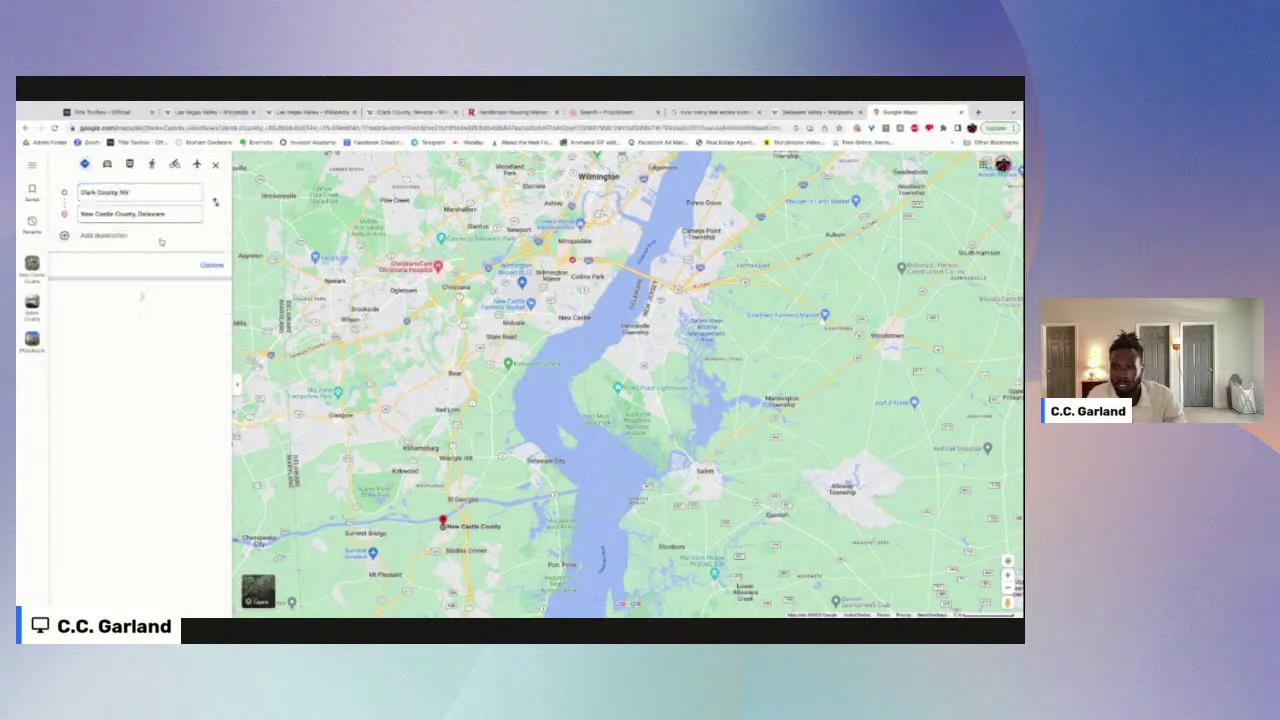
Step: Copy the Clark County, NV starting point, clear it, and open a fresh Google Maps page by searching for "maps"
{"action": "left_click", "coordinate": [143, 194]}
{"action": "key", "text": "super+c"}
{"action": "key", "text": "BackSpace"}
{"action": "left_click", "coordinate": [130, 128]}
{"action": "type", "text": "maps"}
{"action": "key", "text": "Return"}
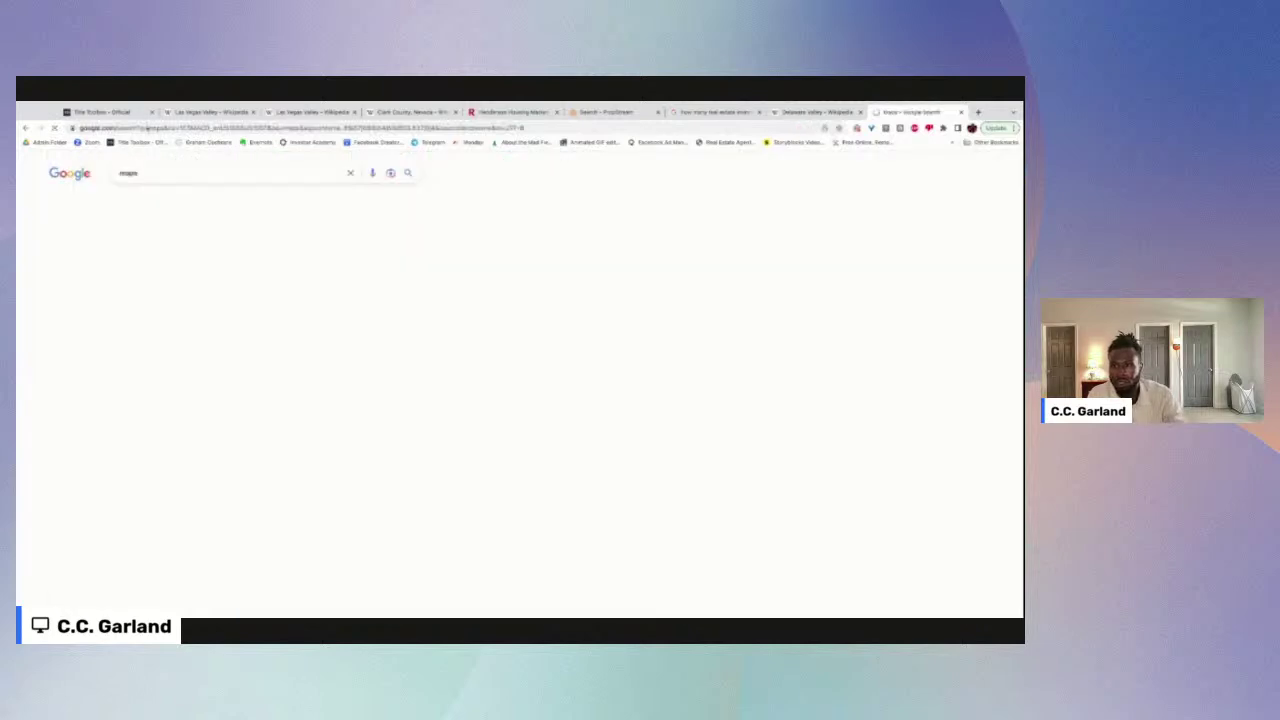
{"action": "left_click", "coordinate": [145, 263]}
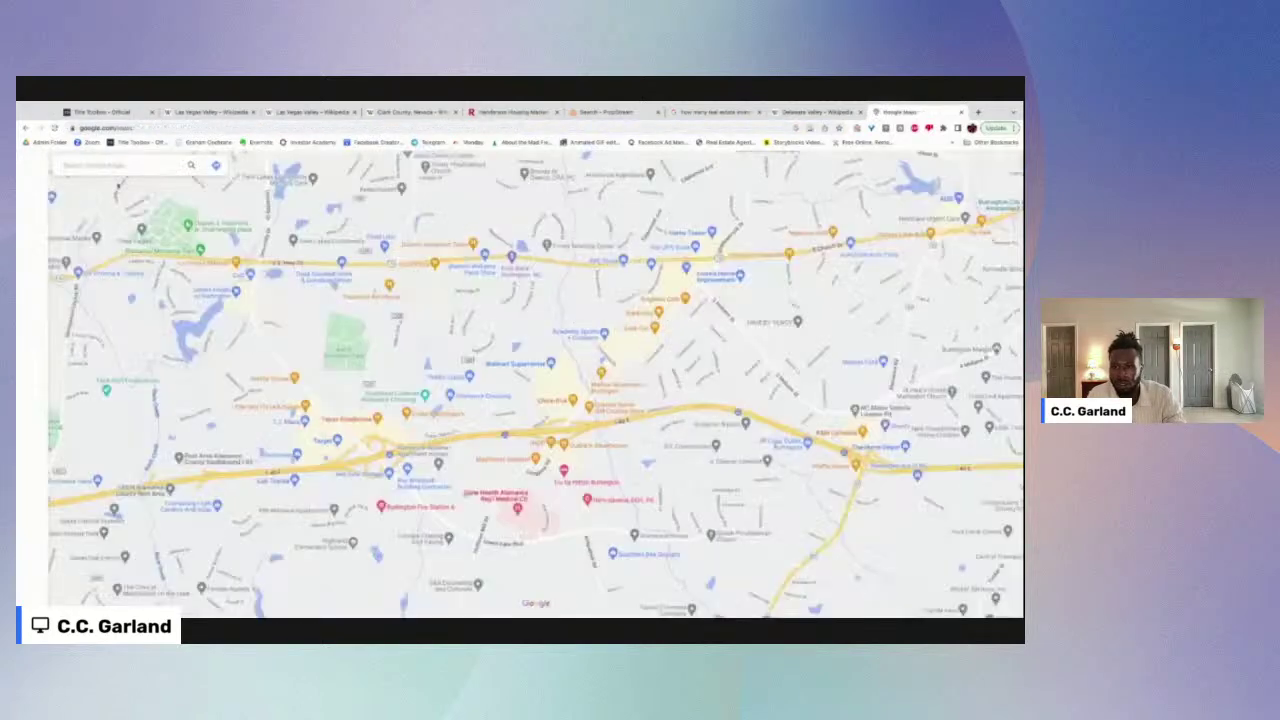
Step: Look up the copied Clark County, NV on the map and examine the Las Vegas and Henderson area up close
{"action": "left_click", "coordinate": [113, 167]}
{"action": "key", "text": "super+v"}
{"action": "key", "text": "Return"}
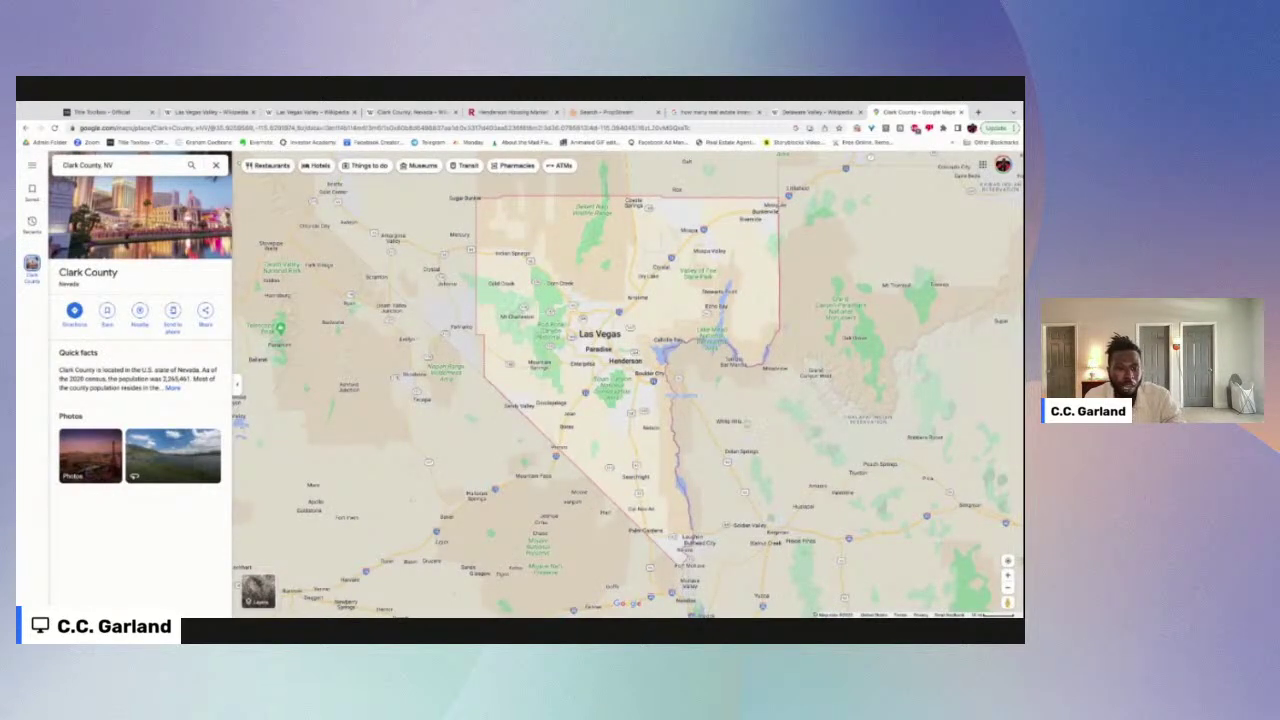
{"action": "left_click", "coordinate": [1007, 575]}
{"action": "left_click_drag", "start_coordinate": [768, 456], "coordinate": [806, 554]}
{"action": "left_click_drag", "start_coordinate": [580, 357], "coordinate": [599, 396]}
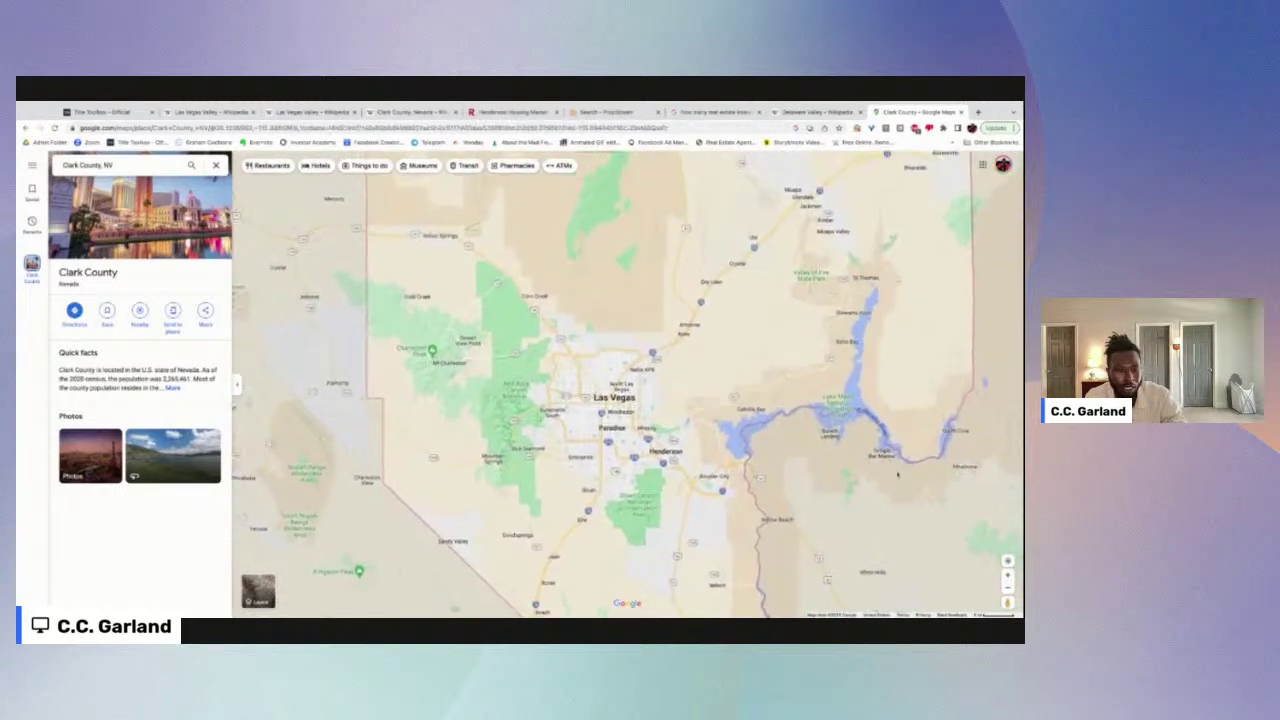
{"action": "left_click", "coordinate": [1007, 575]}
{"action": "left_click_drag", "start_coordinate": [736, 556], "coordinate": [746, 491]}
{"action": "scroll", "coordinate": [746, 491], "scroll_direction": "up", "scroll_amount": 1}
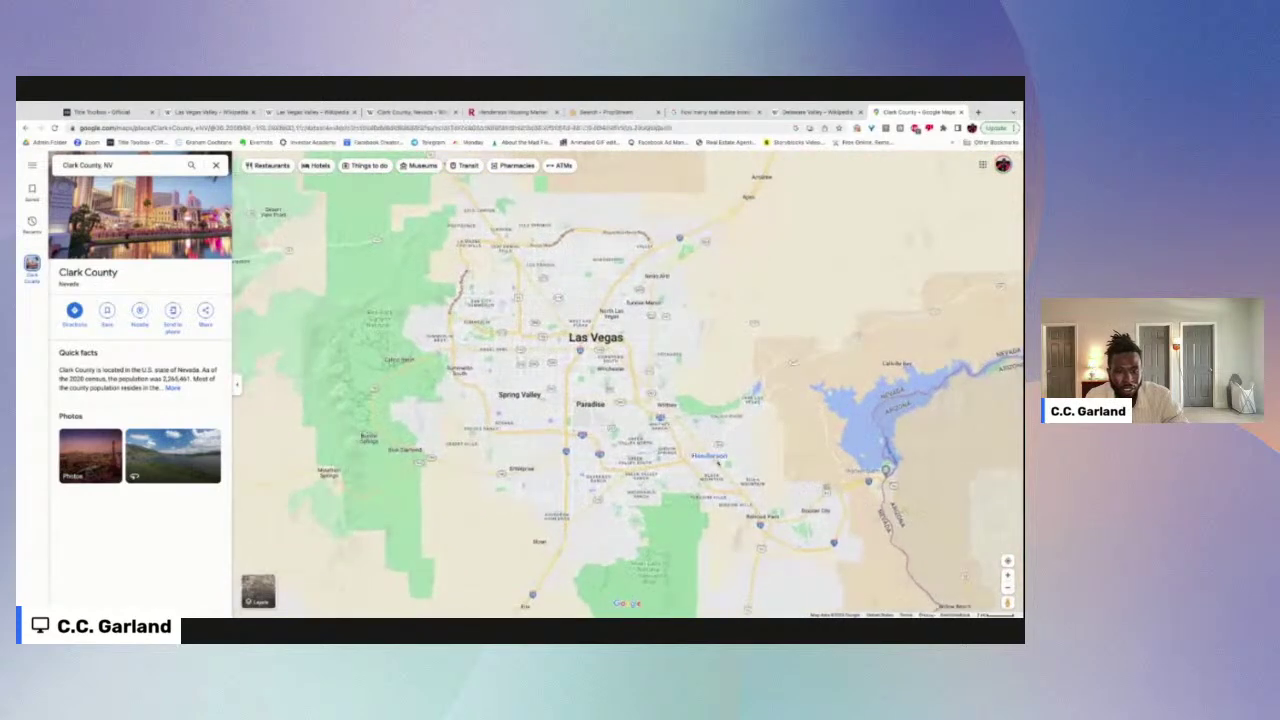
Step: Look up Kyle Canyon, Las Vegas, NV on the map
{"action": "left_click_drag", "start_coordinate": [661, 398], "coordinate": [677, 420]}
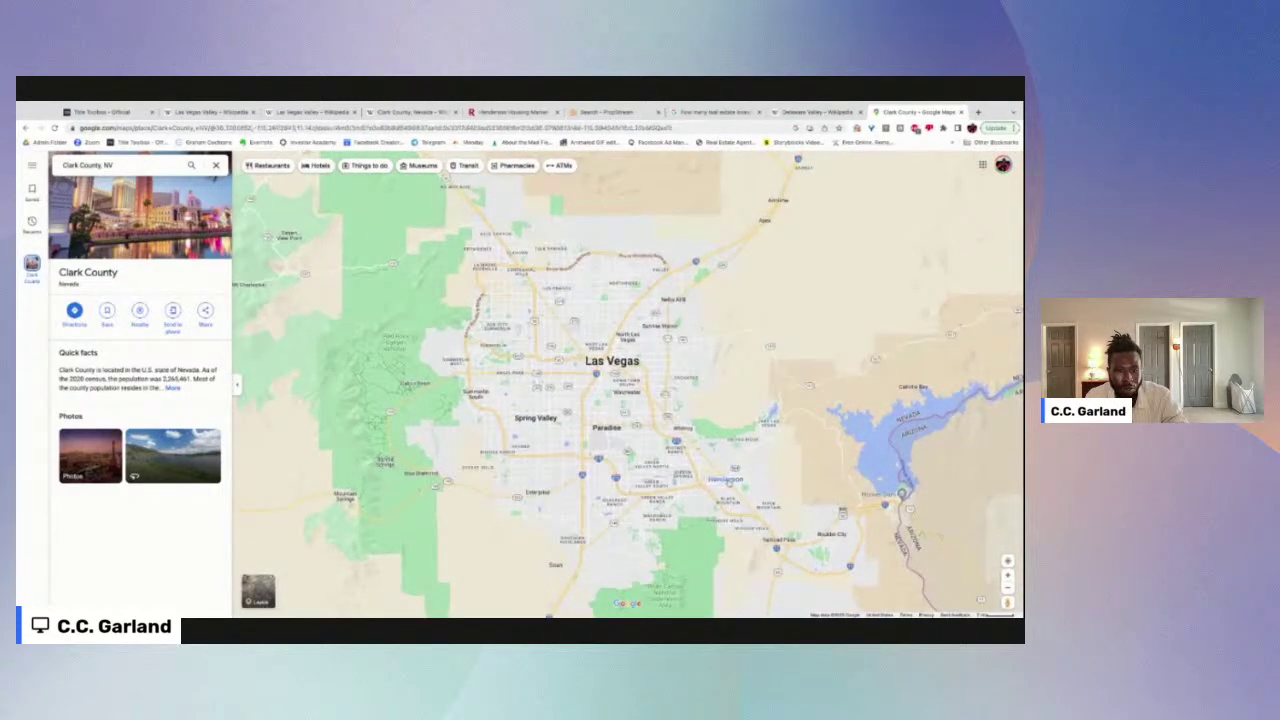
{"action": "mouse_move", "coordinate": [726, 481]}
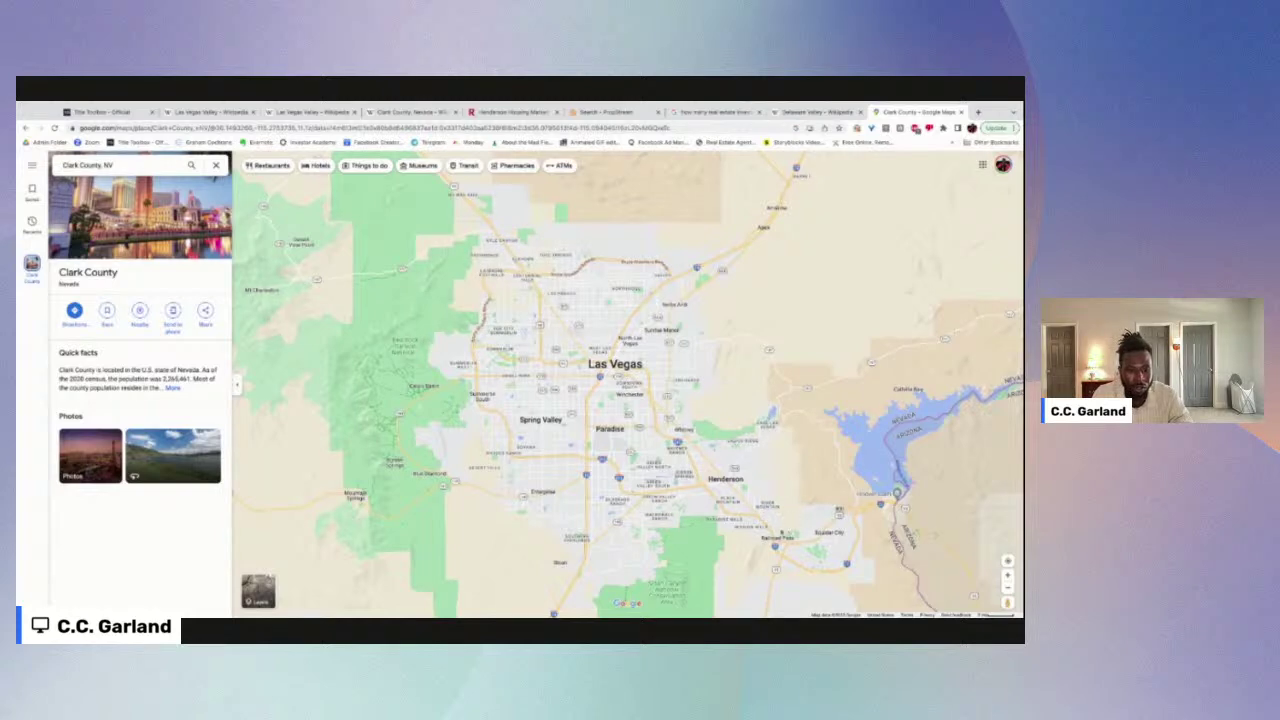
{"action": "left_click", "coordinate": [120, 165]}
{"action": "type", "text": "kyle can"}
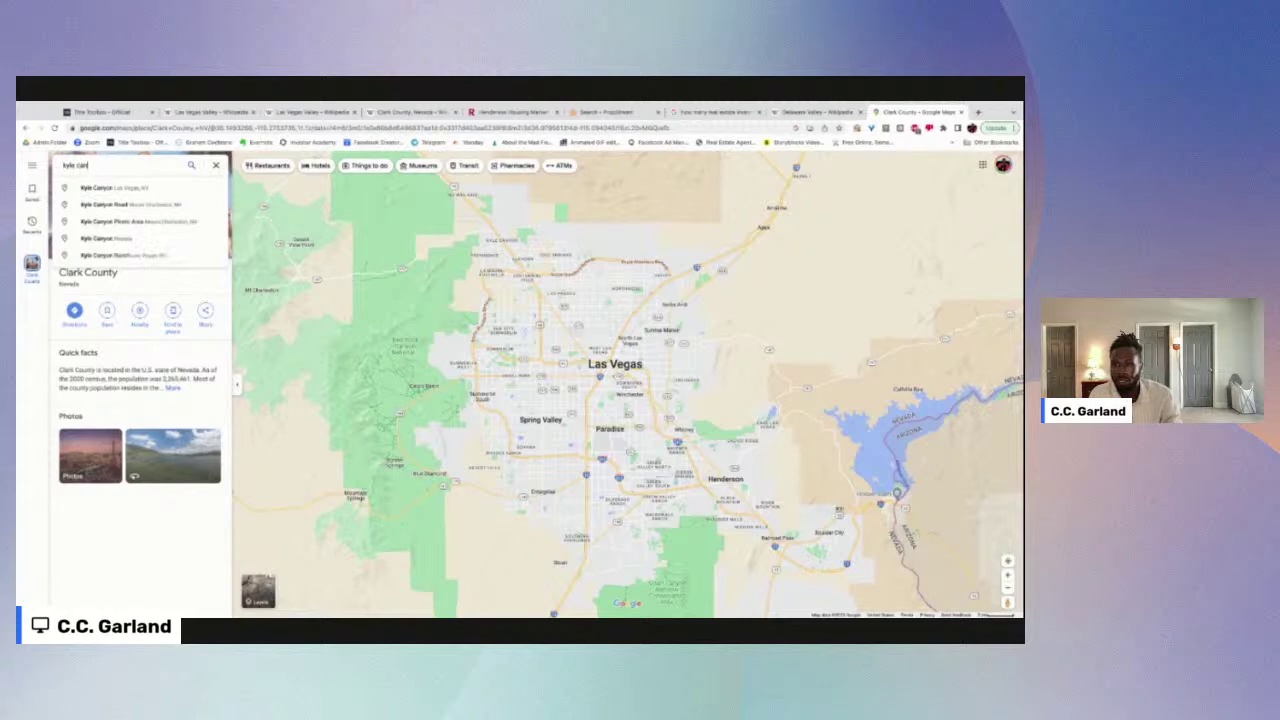
{"action": "key", "text": "Return"}
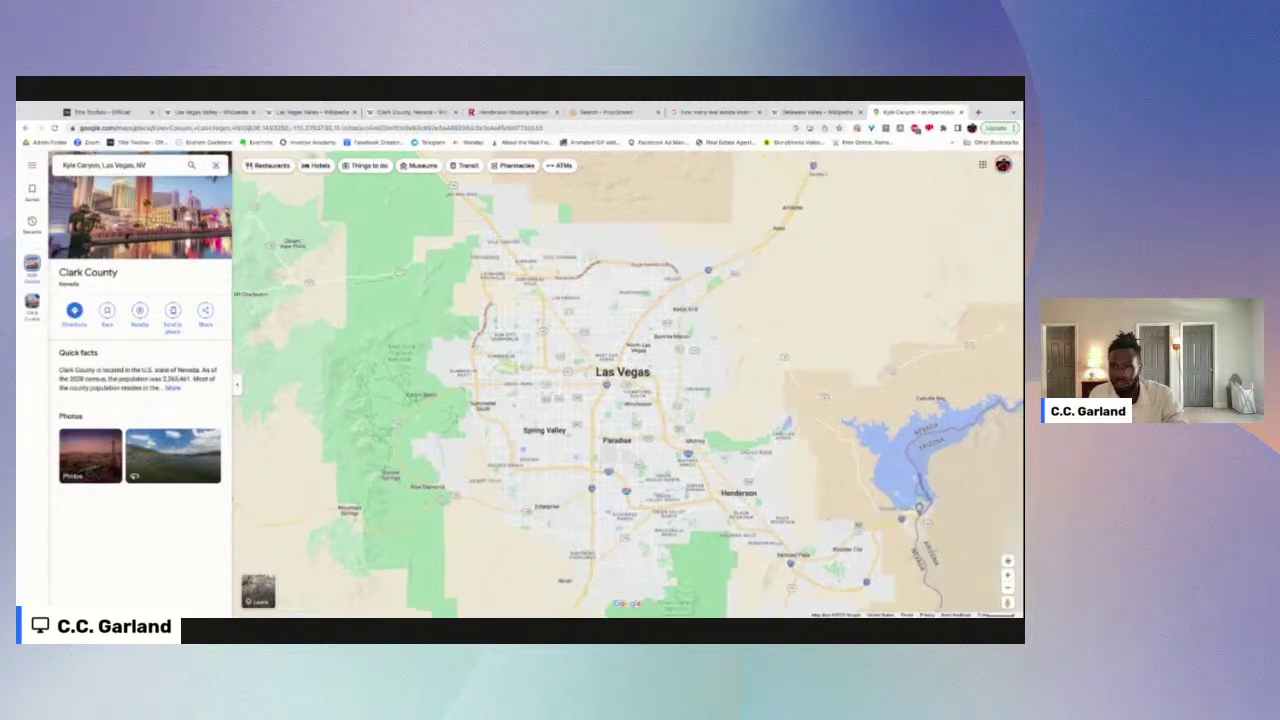
Step: Get directions to Kyle Canyon with Mission Hills Park in Henderson, NV as the starting point
{"action": "left_click", "coordinate": [74, 314]}
{"action": "type", "text": "mission"}
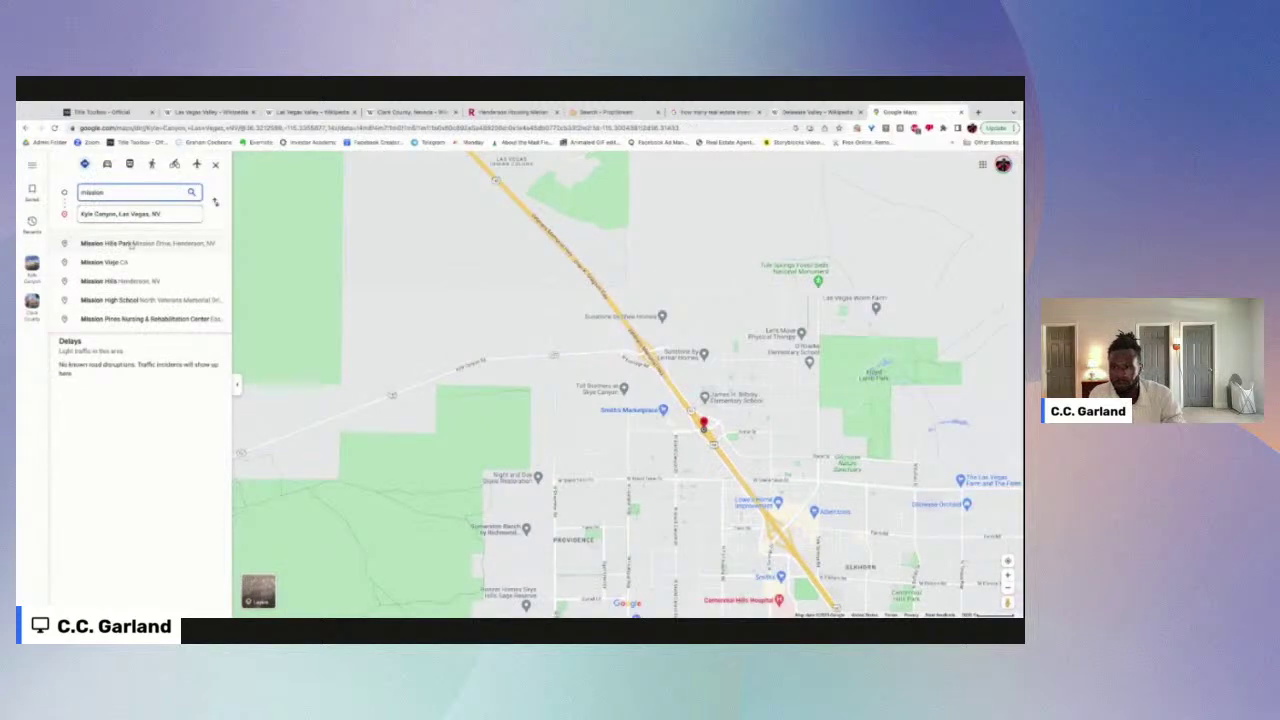
{"action": "left_click", "coordinate": [130, 243]}
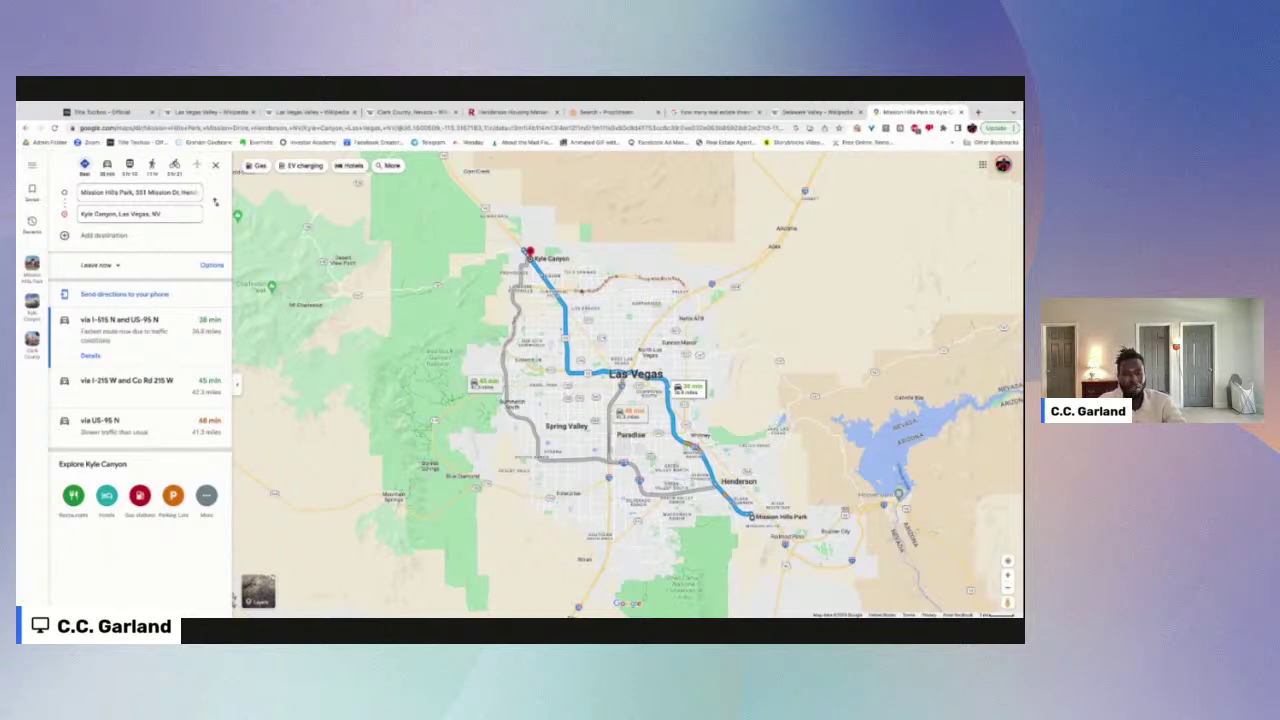
Step: Examine the route from Mission Hills Park to Kyle Canyon and the spread of the surrounding Las Vegas area at several zoom levels
{"action": "left_click_drag", "start_coordinate": [589, 270], "coordinate": [632, 284]}
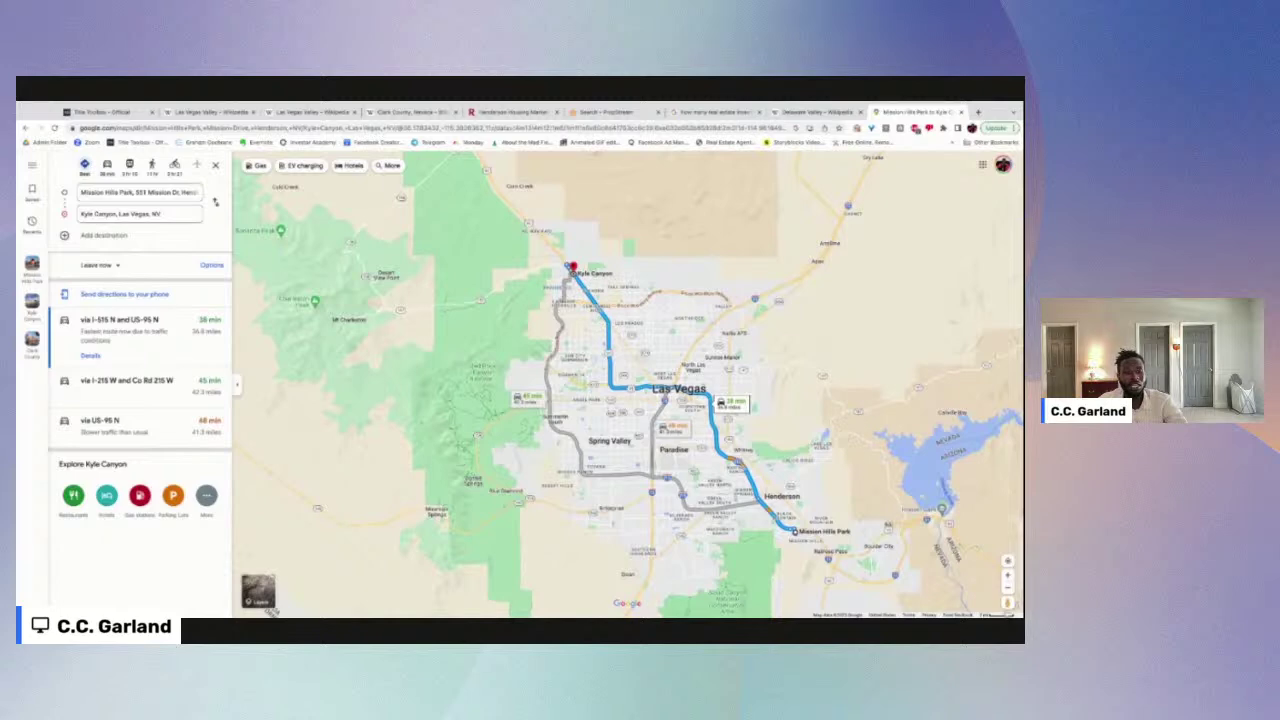
{"action": "left_click", "coordinate": [1008, 588]}
{"action": "left_click", "coordinate": [1008, 575]}
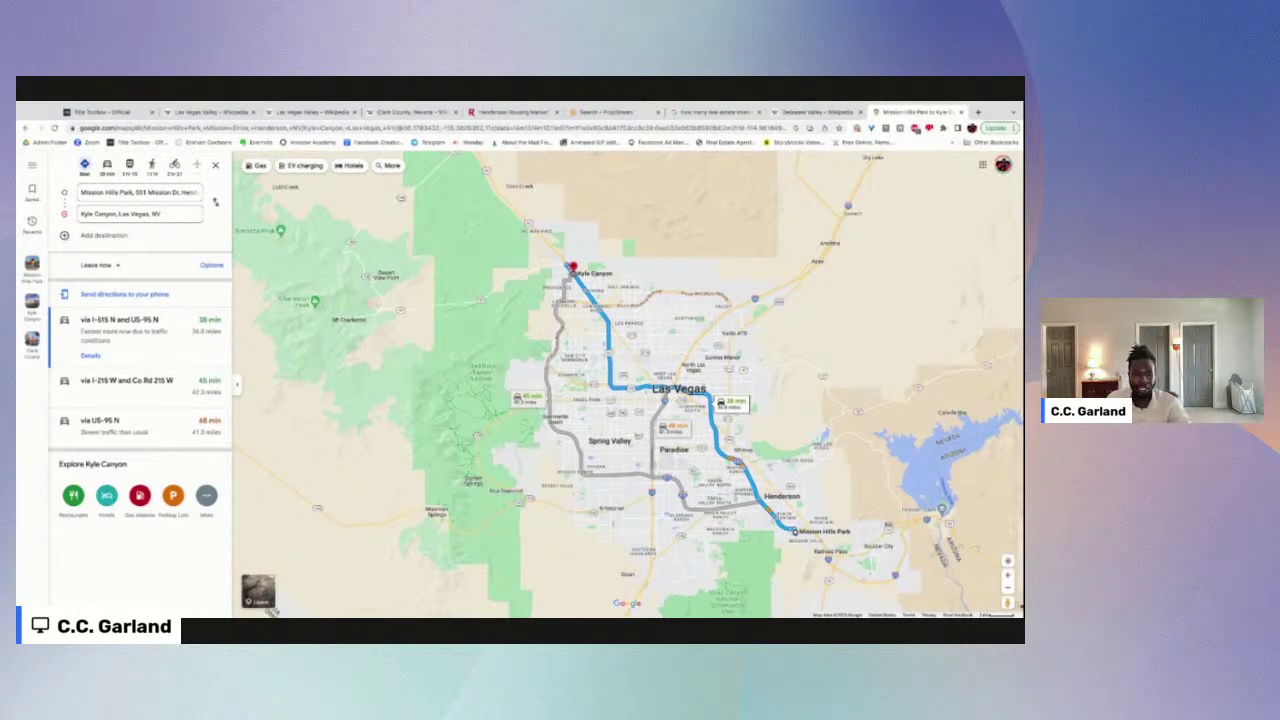
{"action": "left_click", "coordinate": [1008, 590]}
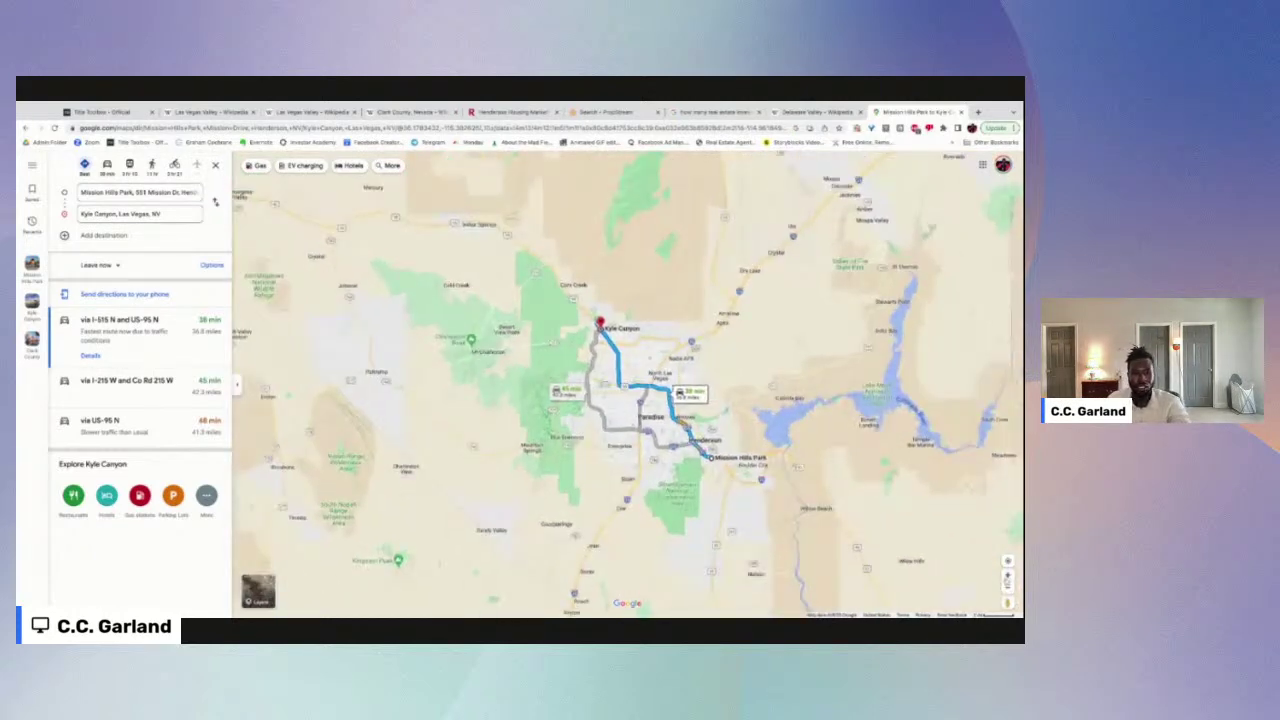
{"action": "left_click", "coordinate": [1008, 577]}
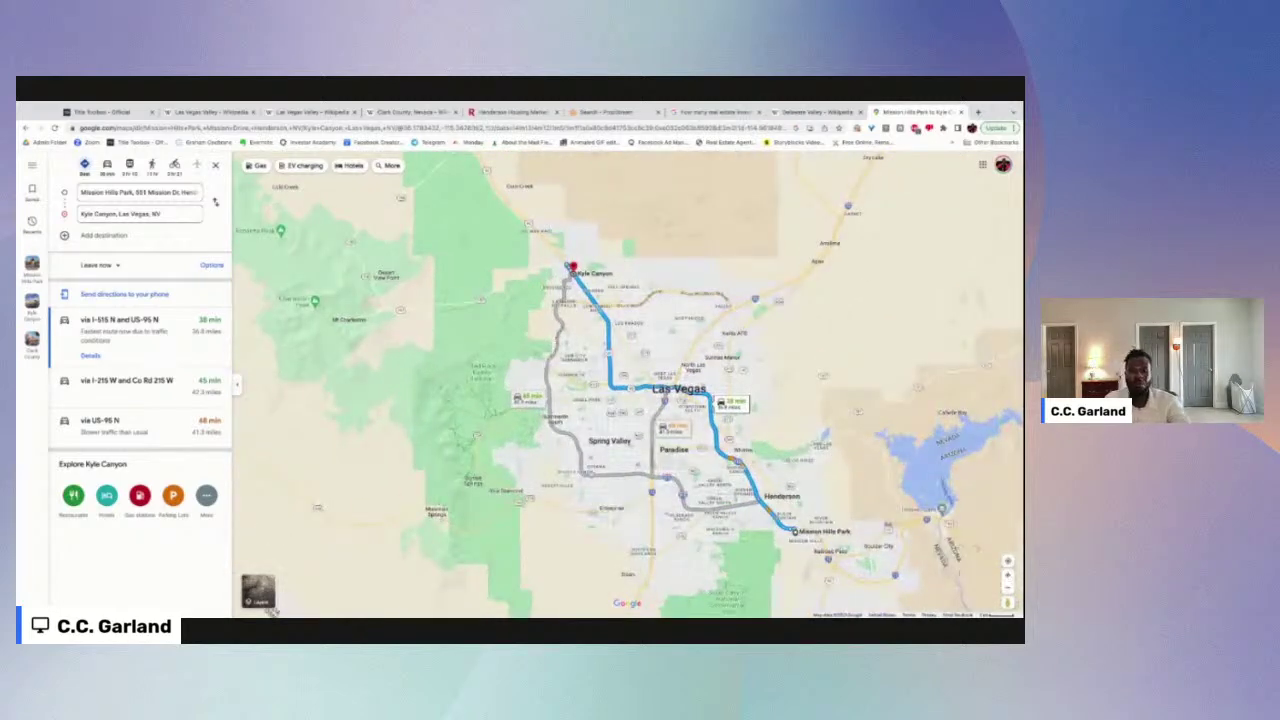
{"action": "mouse_move", "coordinate": [590, 474]}
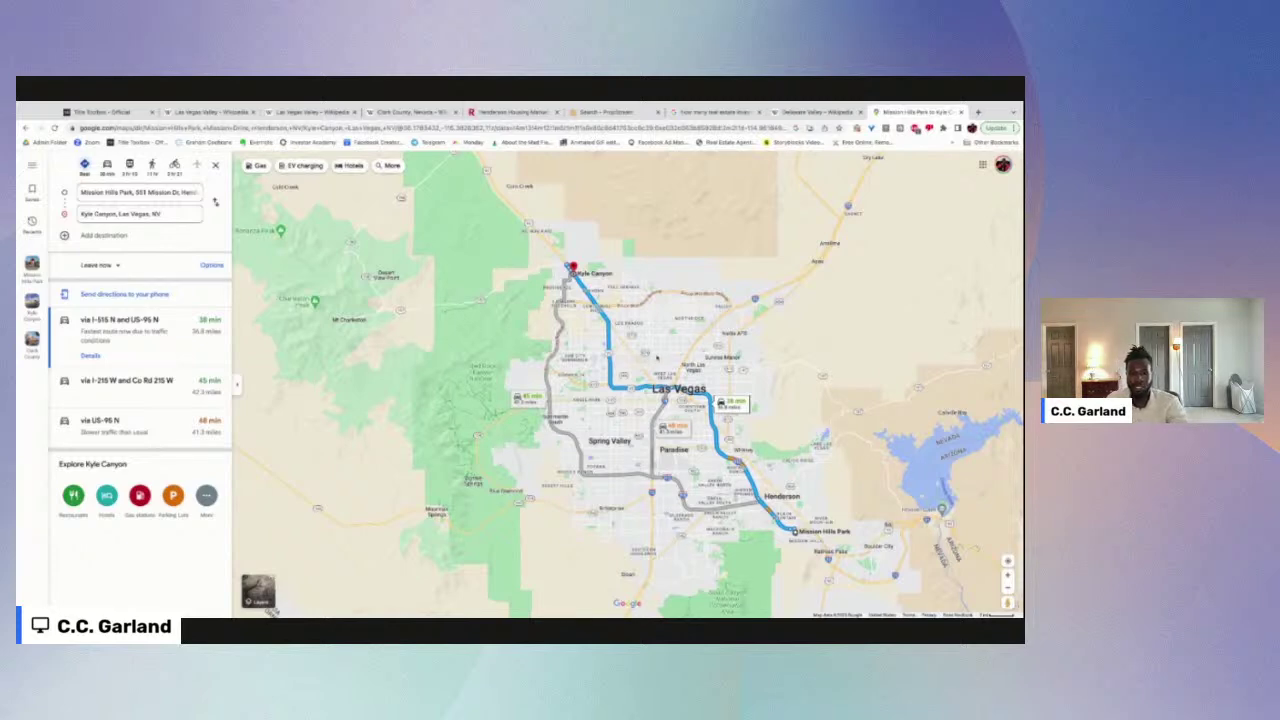
{"action": "scroll", "coordinate": [666, 351], "scroll_direction": "down", "scroll_amount": 2}
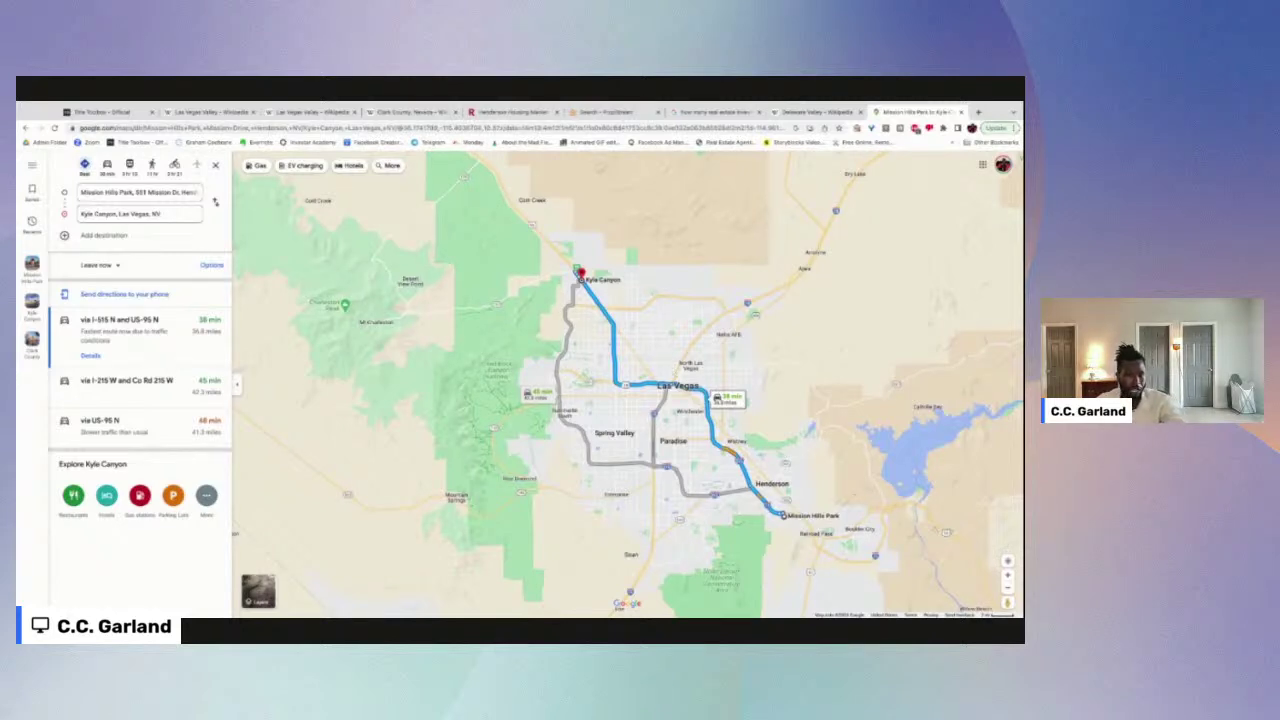
{"action": "scroll", "coordinate": [670, 366], "scroll_direction": "down", "scroll_amount": 3}
{"action": "scroll", "coordinate": [670, 368], "scroll_direction": "up", "scroll_amount": 5}
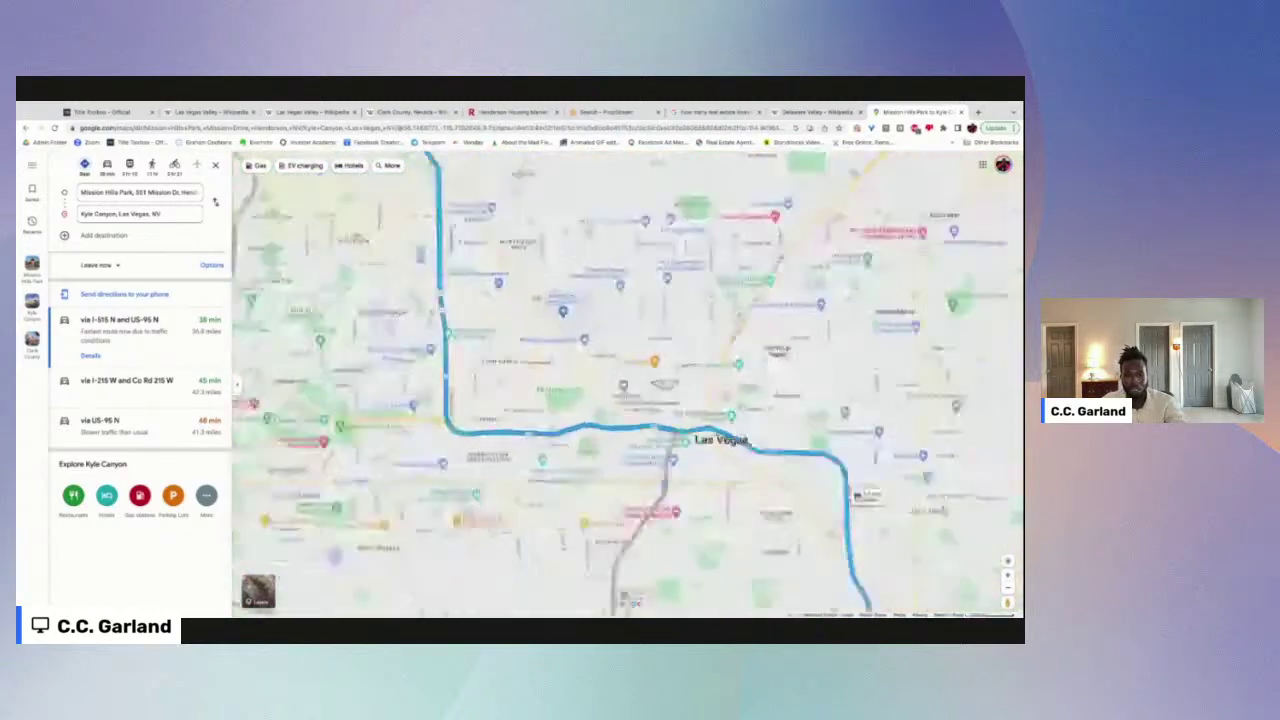
{"action": "scroll", "coordinate": [665, 383], "scroll_direction": "down", "scroll_amount": 5}
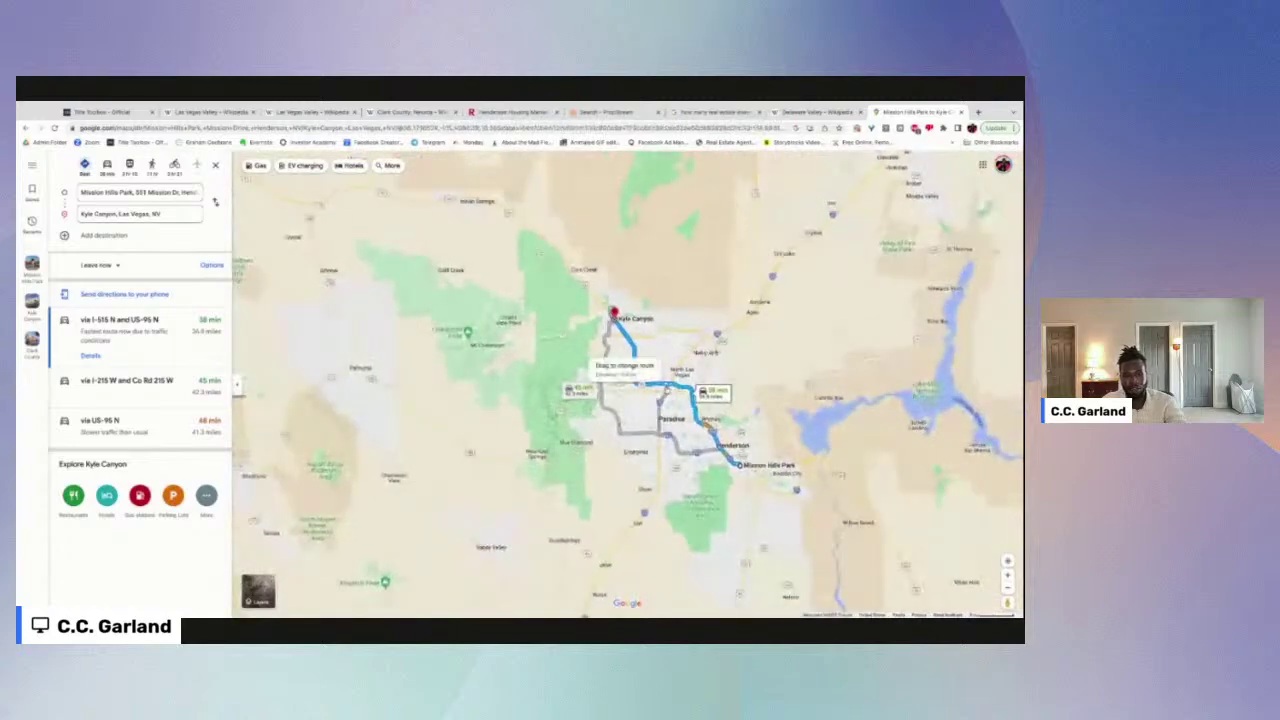
{"action": "scroll", "coordinate": [668, 380], "scroll_direction": "down", "scroll_amount": 5}
{"action": "scroll", "coordinate": [668, 380], "scroll_direction": "up", "scroll_amount": 6}
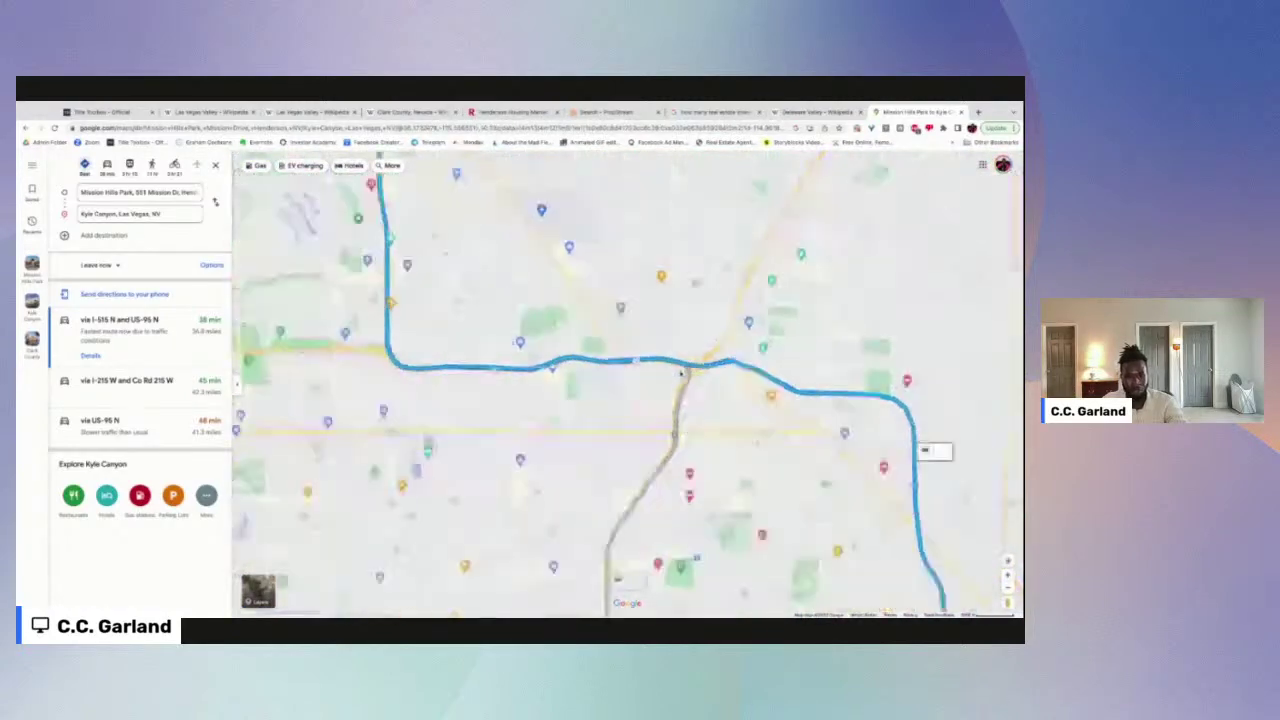
{"action": "scroll", "coordinate": [680, 373], "scroll_direction": "down", "scroll_amount": 4}
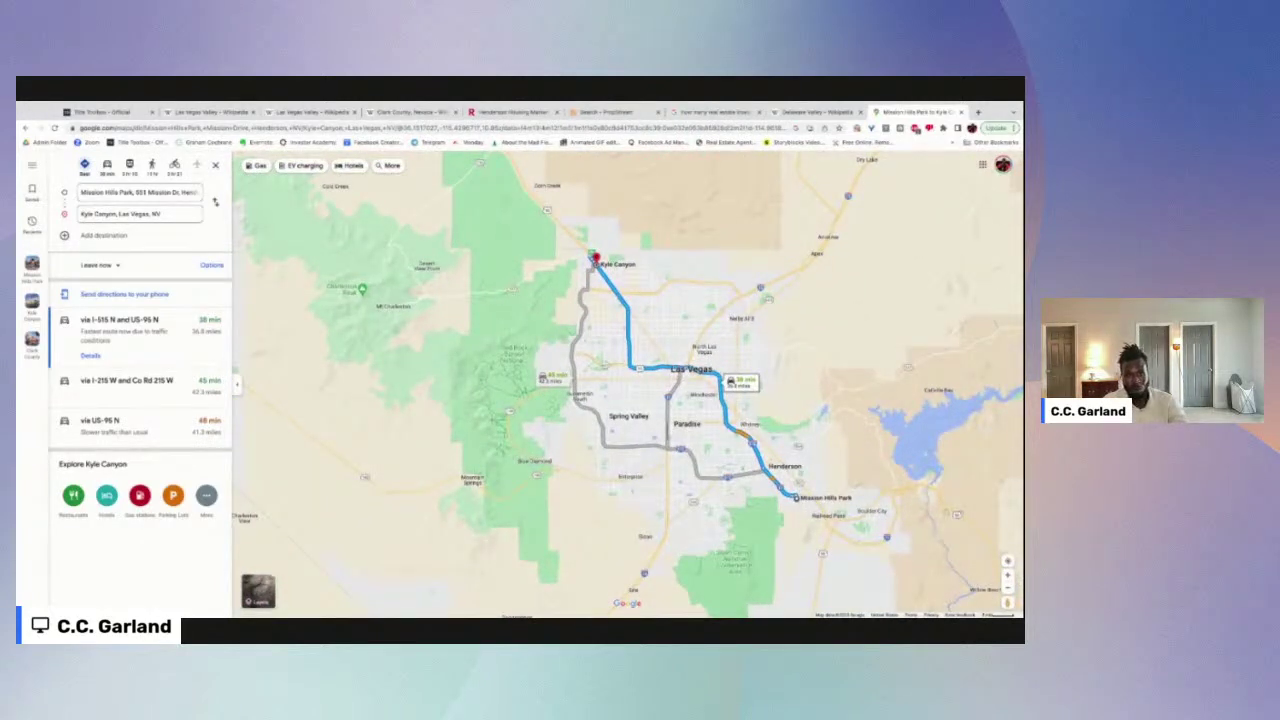
Step: Switch to the Redfin page and search for homes in Las Vegas
{"action": "left_click", "coordinate": [476, 114]}
{"action": "left_click", "coordinate": [287, 165]}
{"action": "type", "text": "las"}
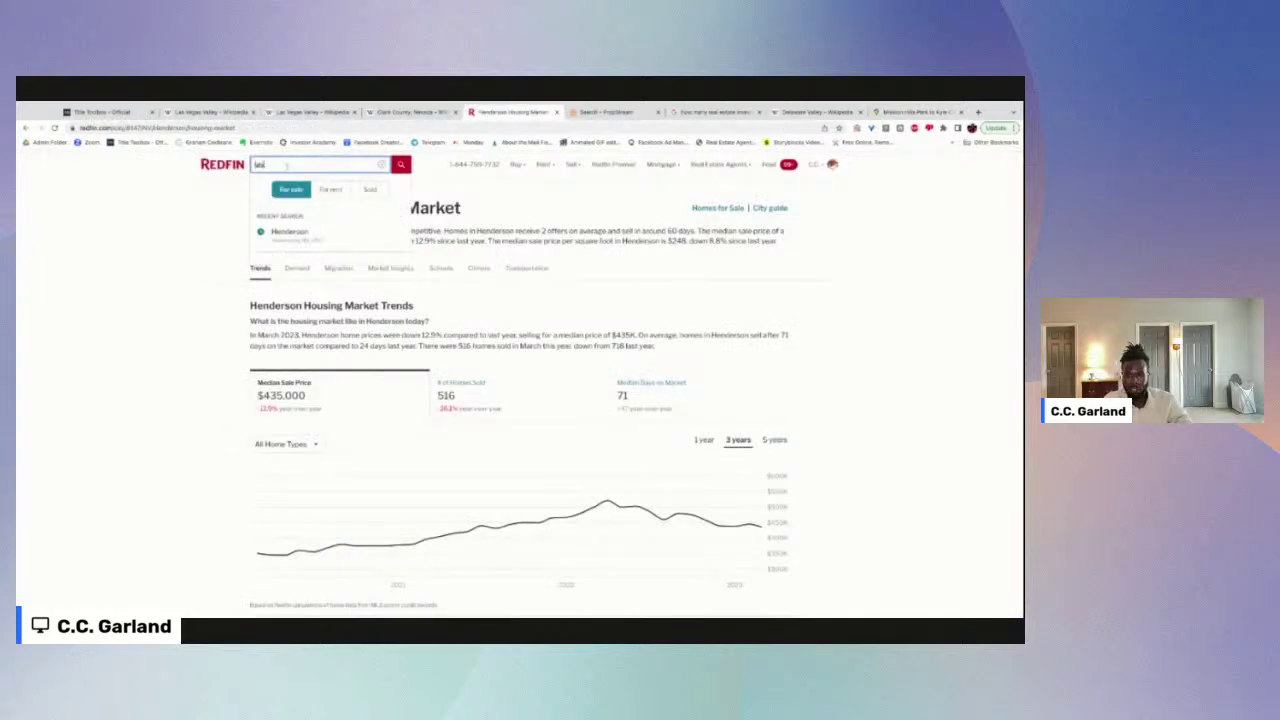
{"action": "type", "text": " vegas"}
{"action": "key", "text": "Escape"}
{"action": "left_click", "coordinate": [400, 164]}
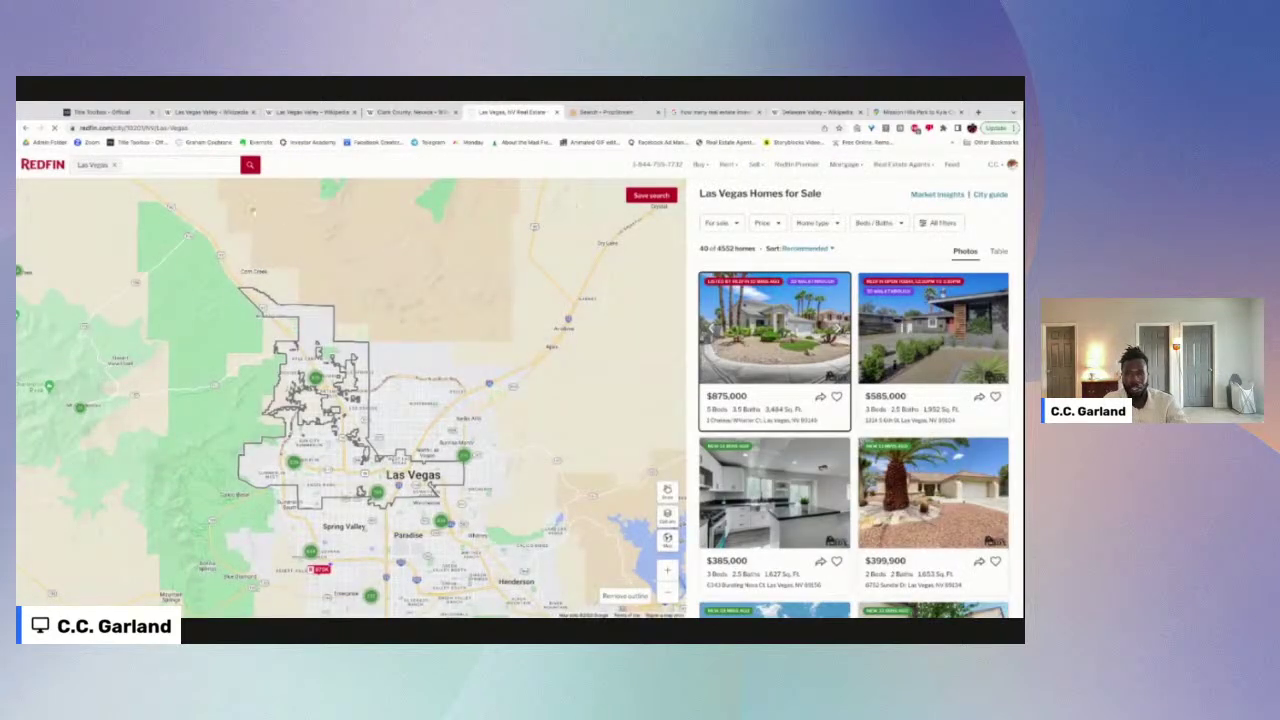
Step: Open the Las Vegas market insights and review the housing market trends
{"action": "left_click", "coordinate": [938, 195]}
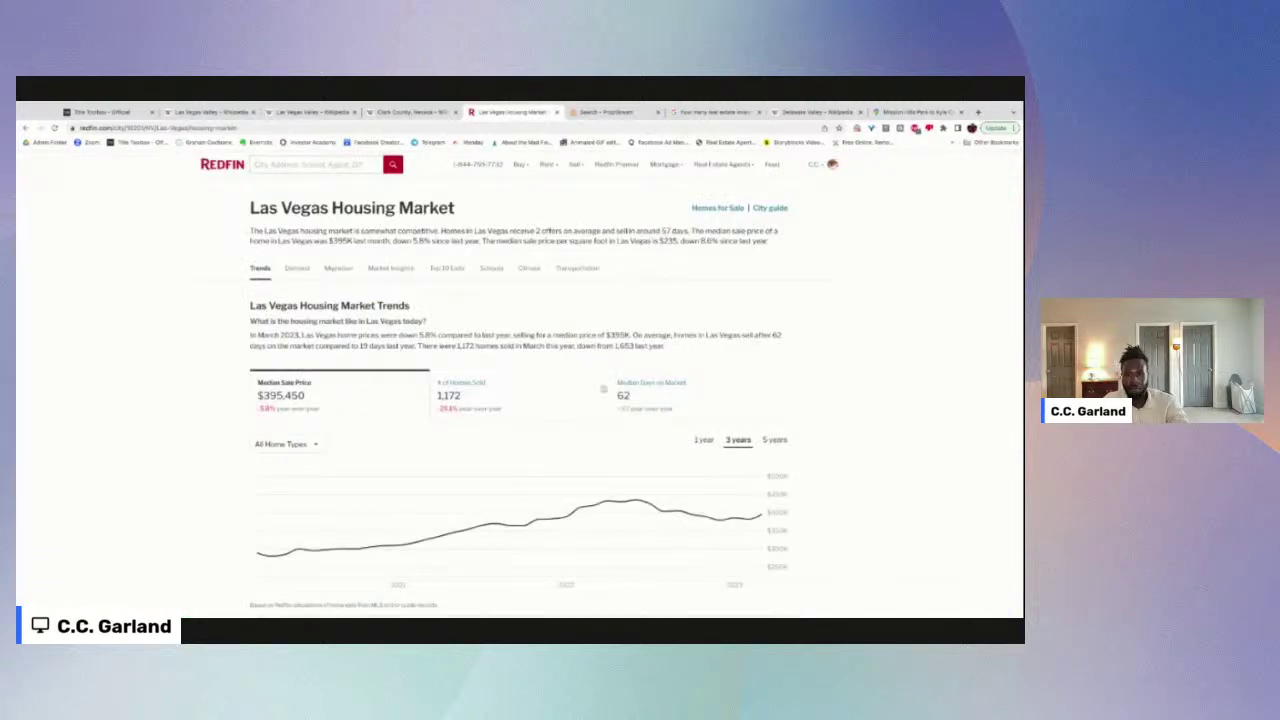
{"action": "scroll", "coordinate": [182, 393], "scroll_direction": "down", "scroll_amount": 1}
{"action": "scroll", "coordinate": [182, 393], "scroll_direction": "down", "scroll_amount": 2}
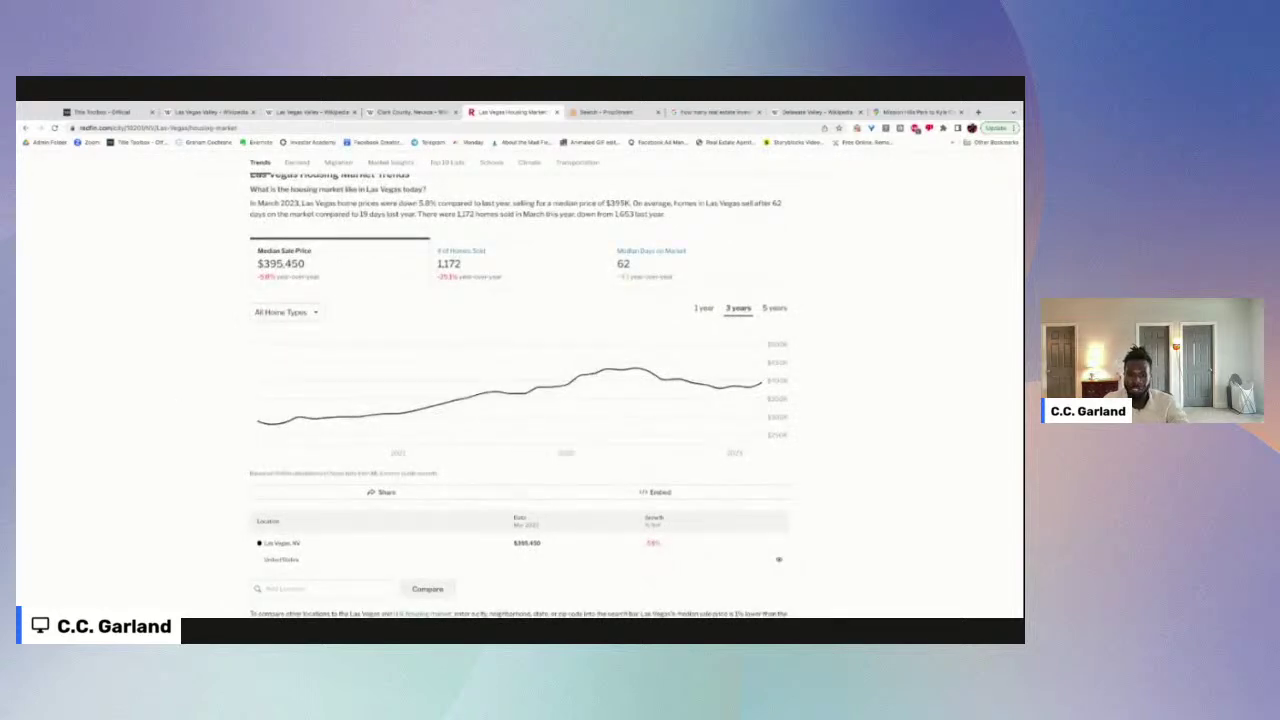
{"action": "scroll", "coordinate": [520, 390], "scroll_direction": "up", "scroll_amount": 3}
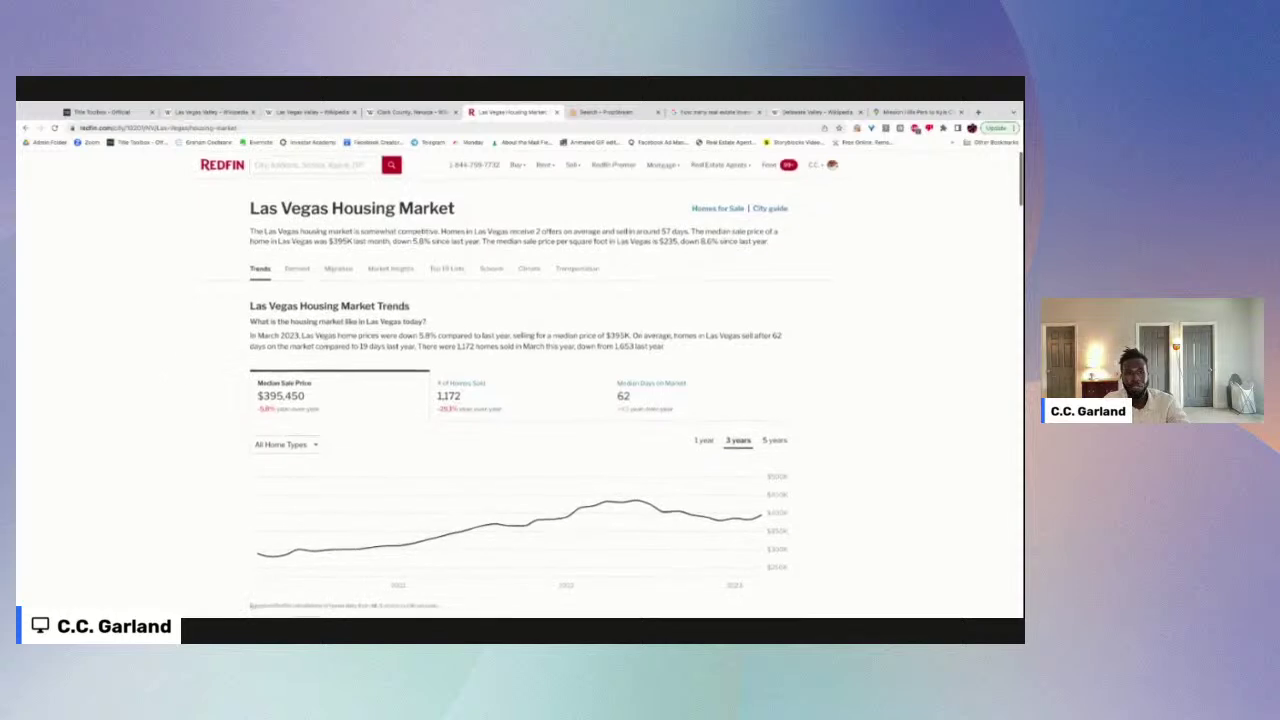
Step: Search the web in a new tab for "median sales prices for nation q2 2023"
{"action": "left_click", "coordinate": [977, 112]}
{"action": "type", "text": "realton sales prices"}
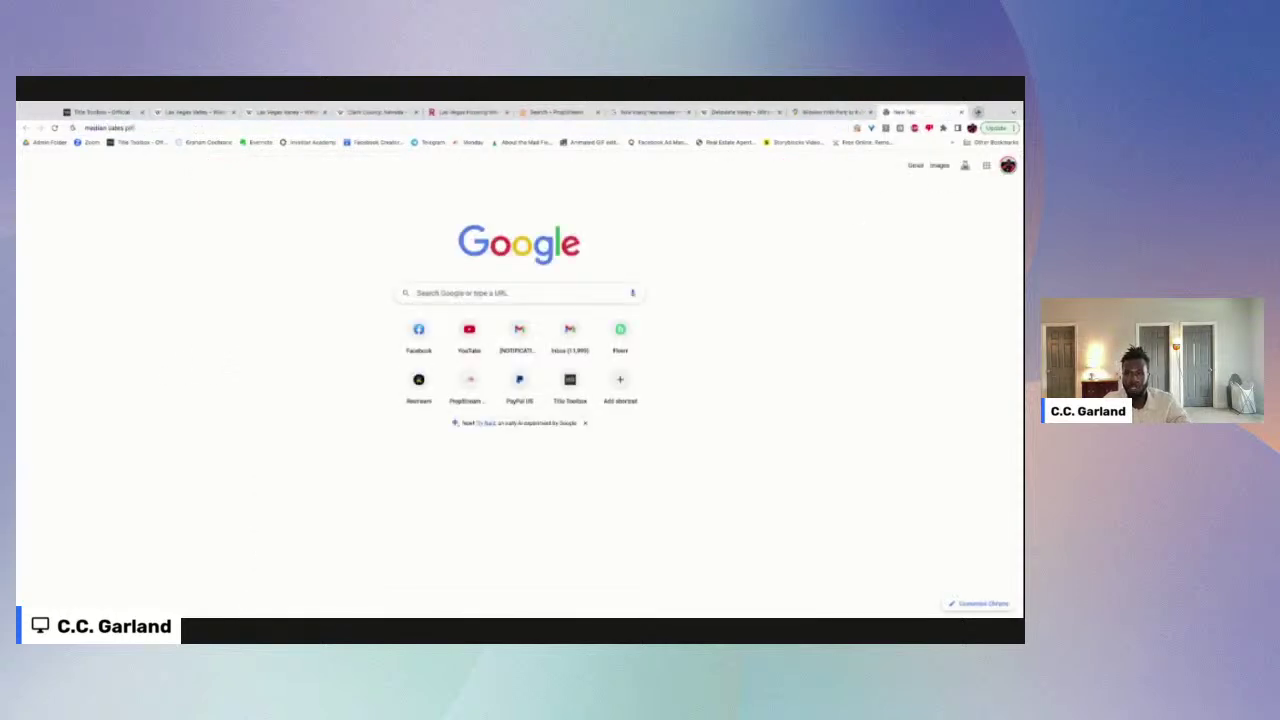
{"action": "type", "text": " for nation"}
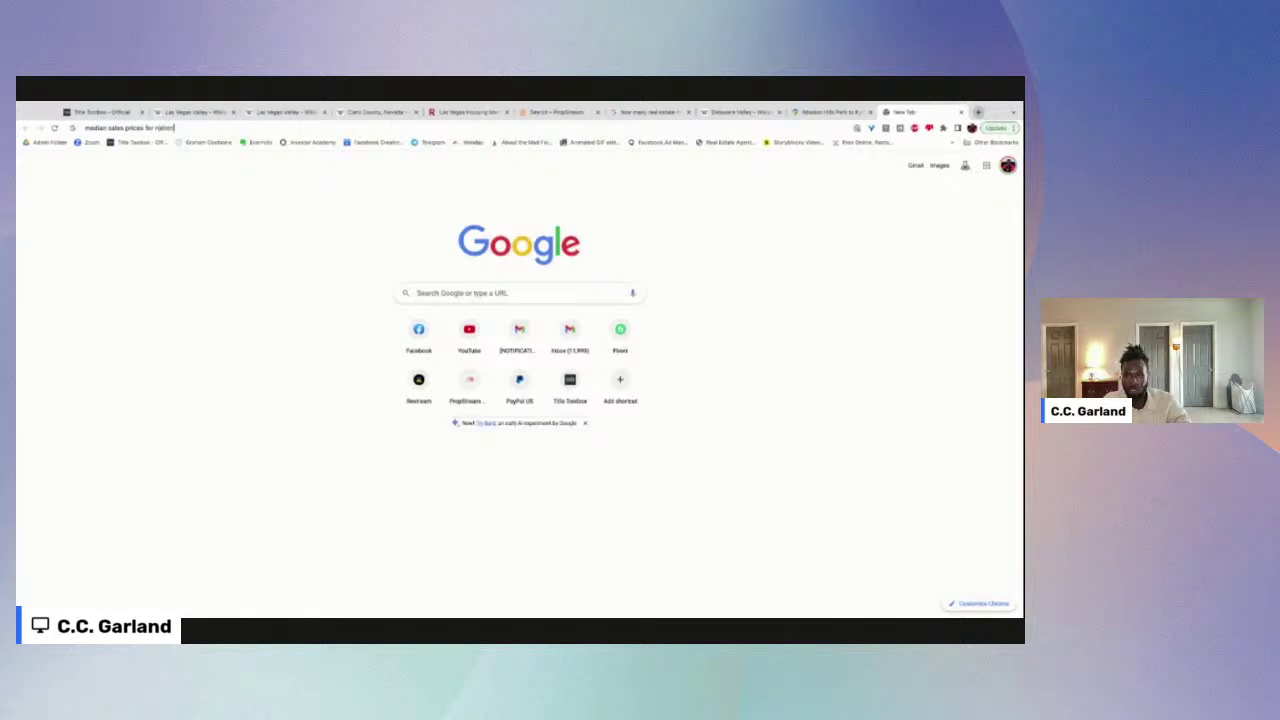
{"action": "type", "text": " q2 2023"}
{"action": "key", "text": "Return"}
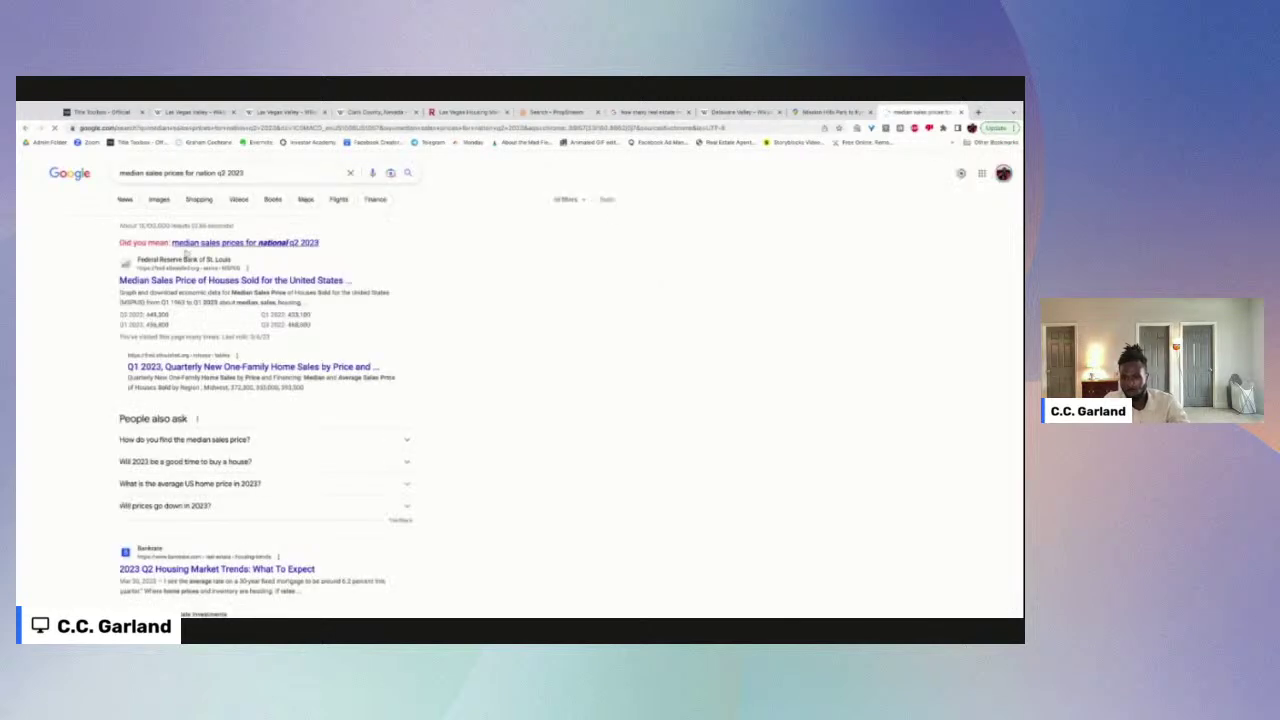
Step: Highlight the Q2 and Q1 national median price figures in the Federal Reserve Bank of St. Louis search result
{"action": "double_click", "coordinate": [158, 315]}
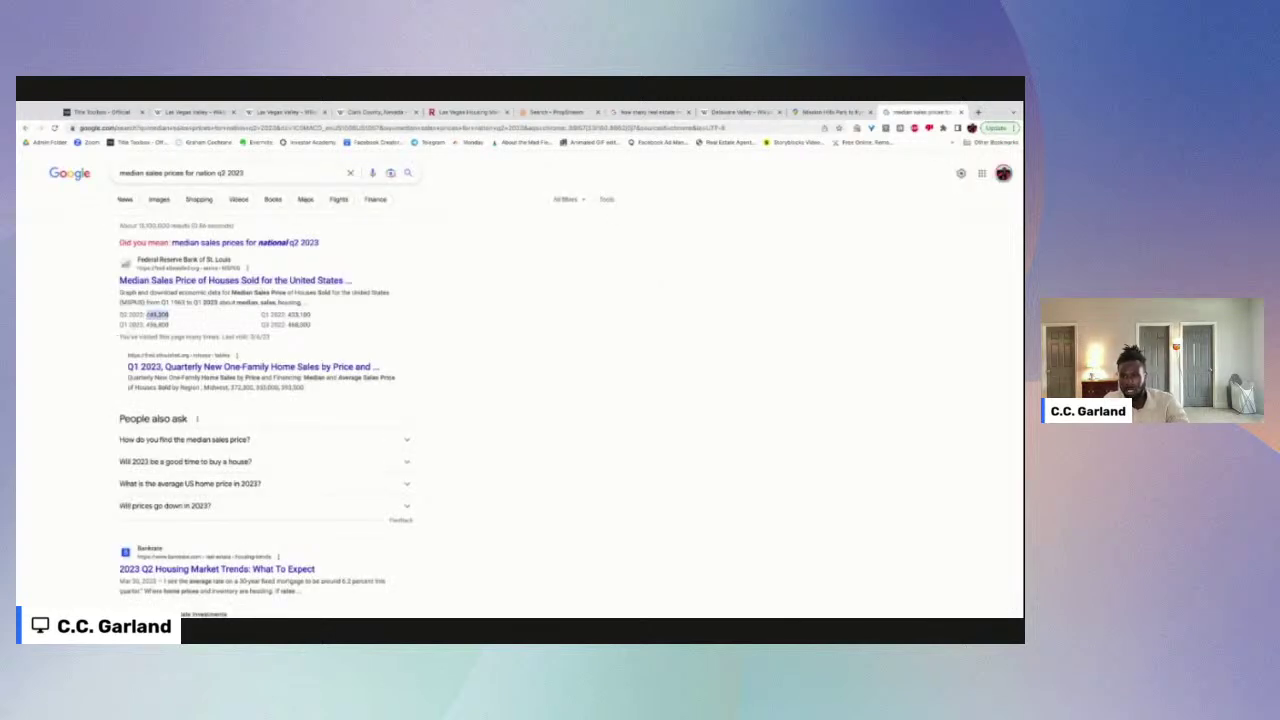
{"action": "left_click_drag", "start_coordinate": [147, 325], "coordinate": [169, 325]}
{"action": "double_click", "coordinate": [158, 325]}
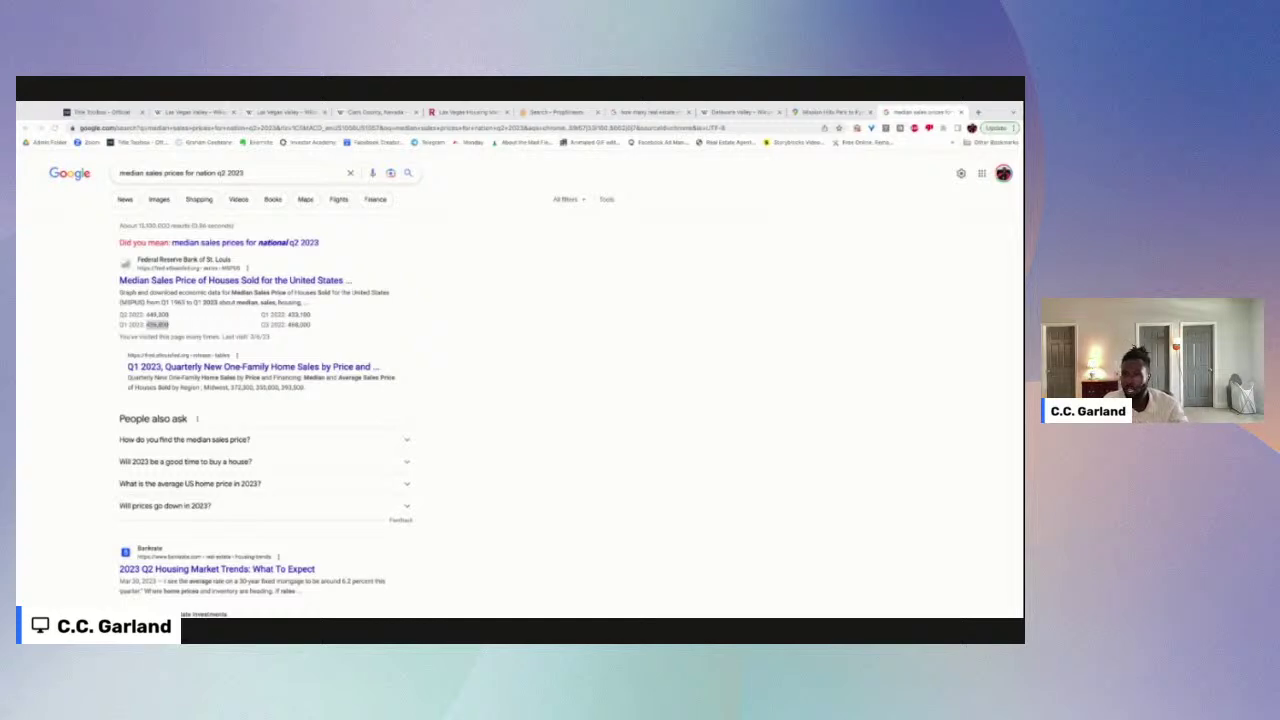
Step: Switch to Title Toolbox and review the mortgage info filters and applied criteria of the area search
{"action": "left_click", "coordinate": [102, 112]}
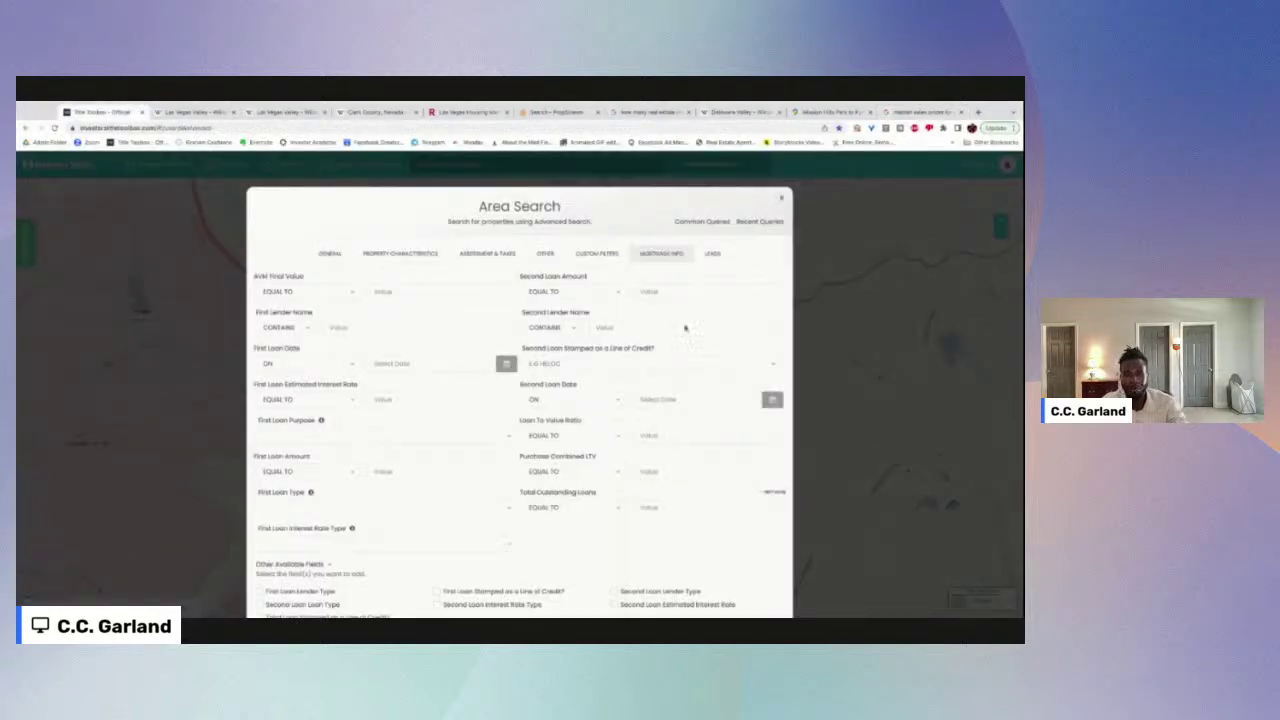
{"action": "scroll", "coordinate": [710, 383], "scroll_direction": "down", "scroll_amount": 1}
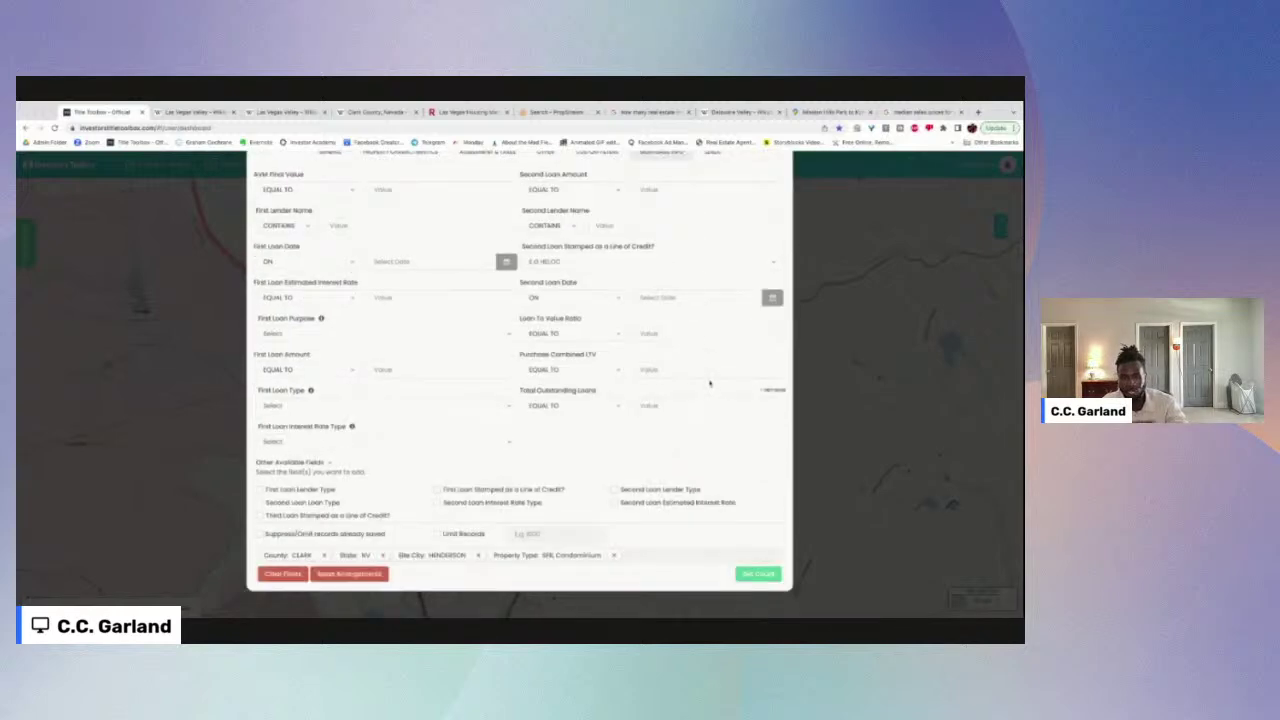
{"action": "scroll", "coordinate": [700, 380], "scroll_direction": "up", "scroll_amount": 1}
{"action": "scroll", "coordinate": [699, 381], "scroll_direction": "down", "scroll_amount": 1}
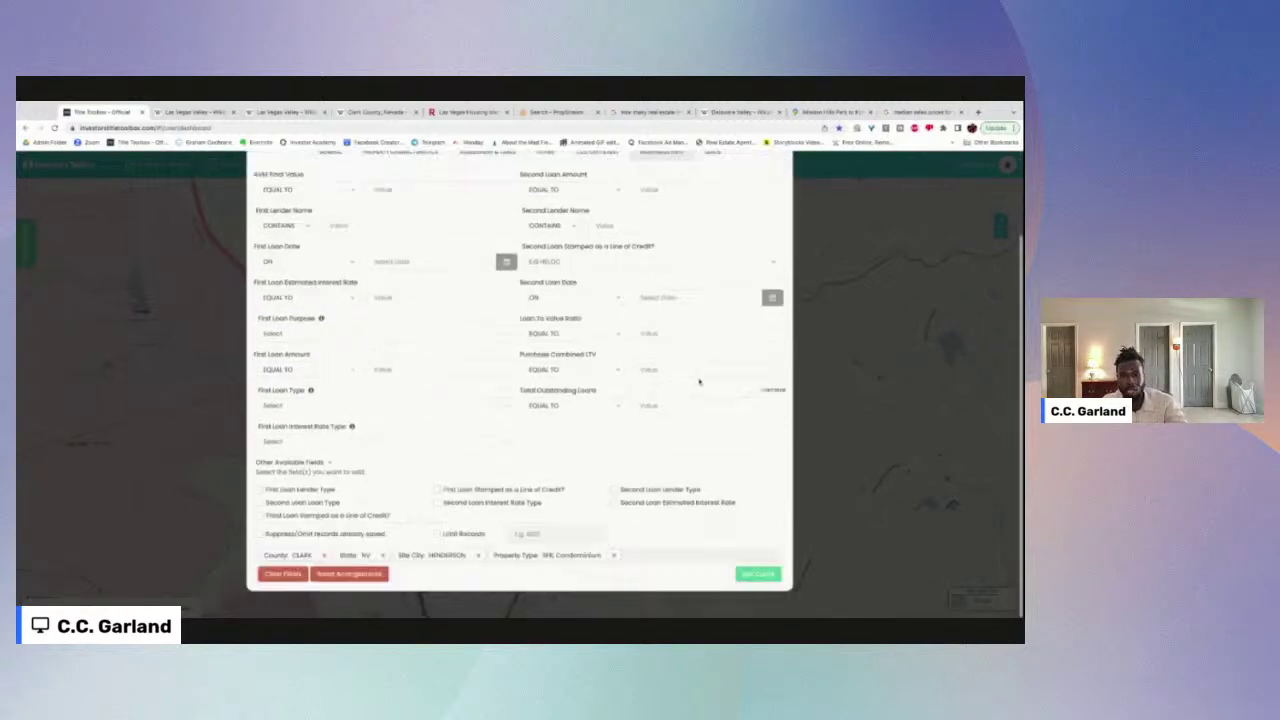
{"action": "scroll", "coordinate": [621, 421], "scroll_direction": "up", "scroll_amount": 1}
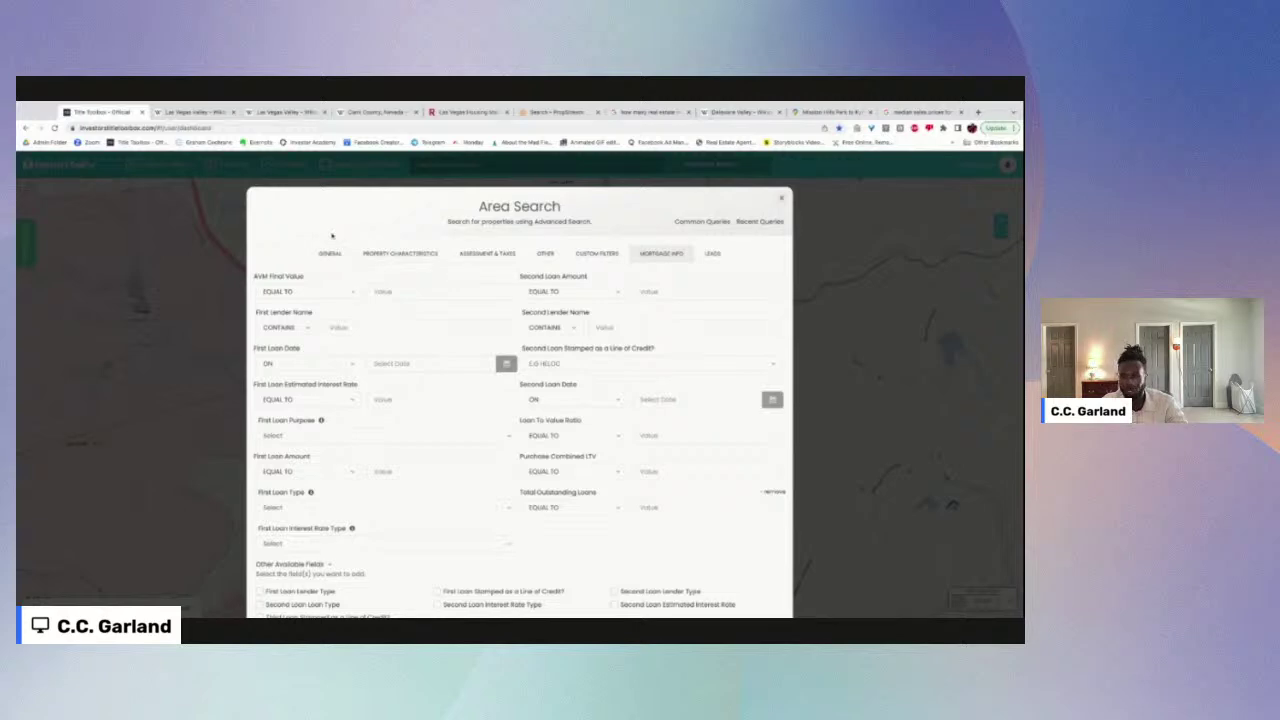
Step: Switch to PropStream and examine the lien, bankruptcy and divorce filters and the mortgage info filters for the Henderson, NV search
{"action": "left_click", "coordinate": [556, 111]}
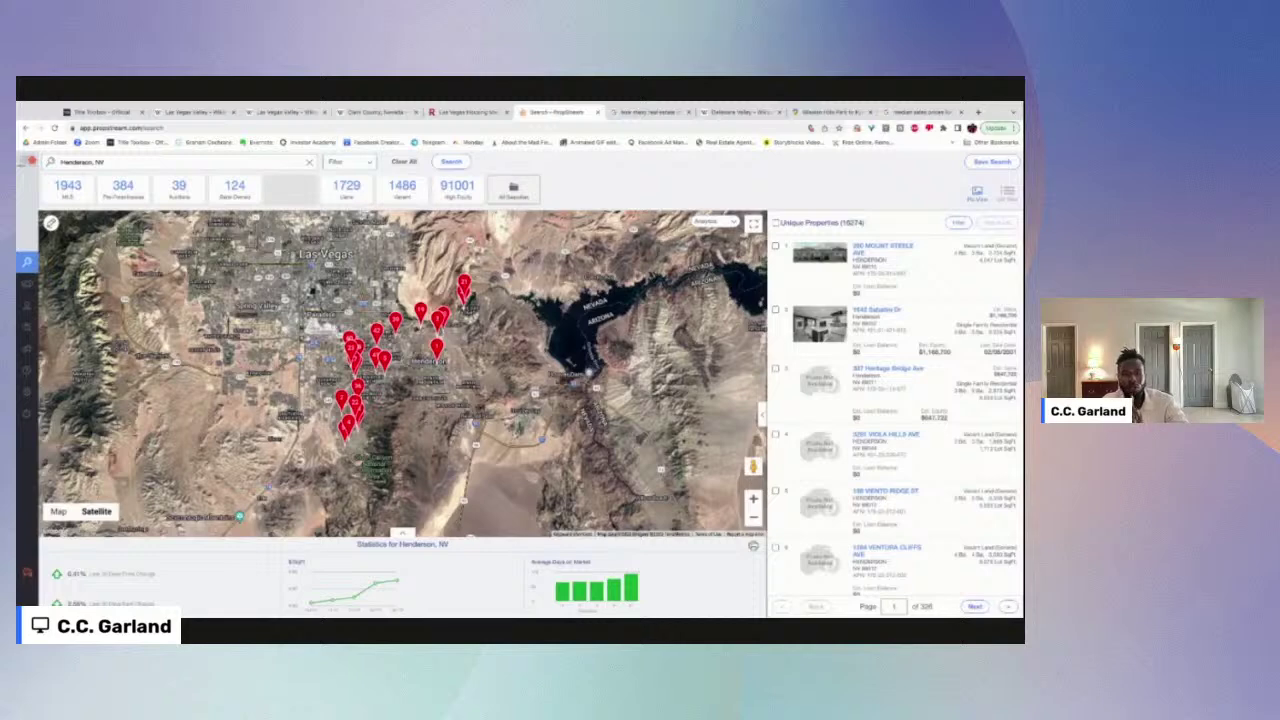
{"action": "mouse_move", "coordinate": [46, 282]}
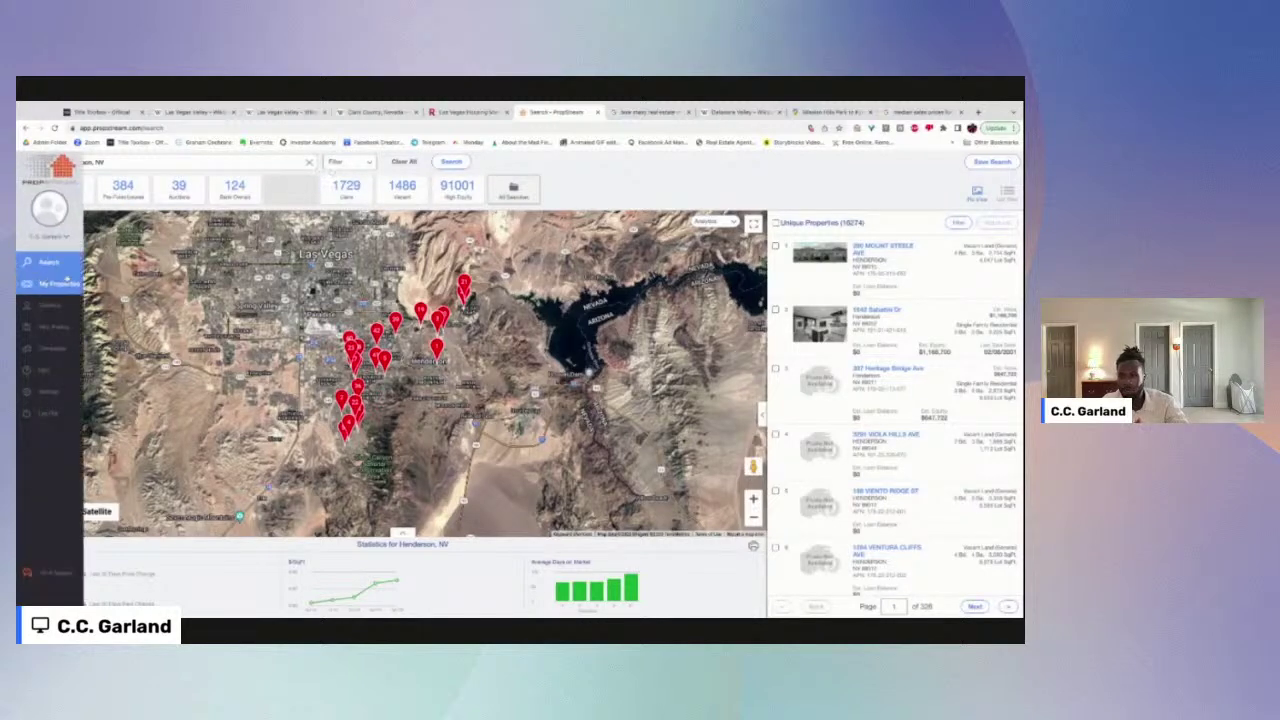
{"action": "left_click", "coordinate": [352, 162]}
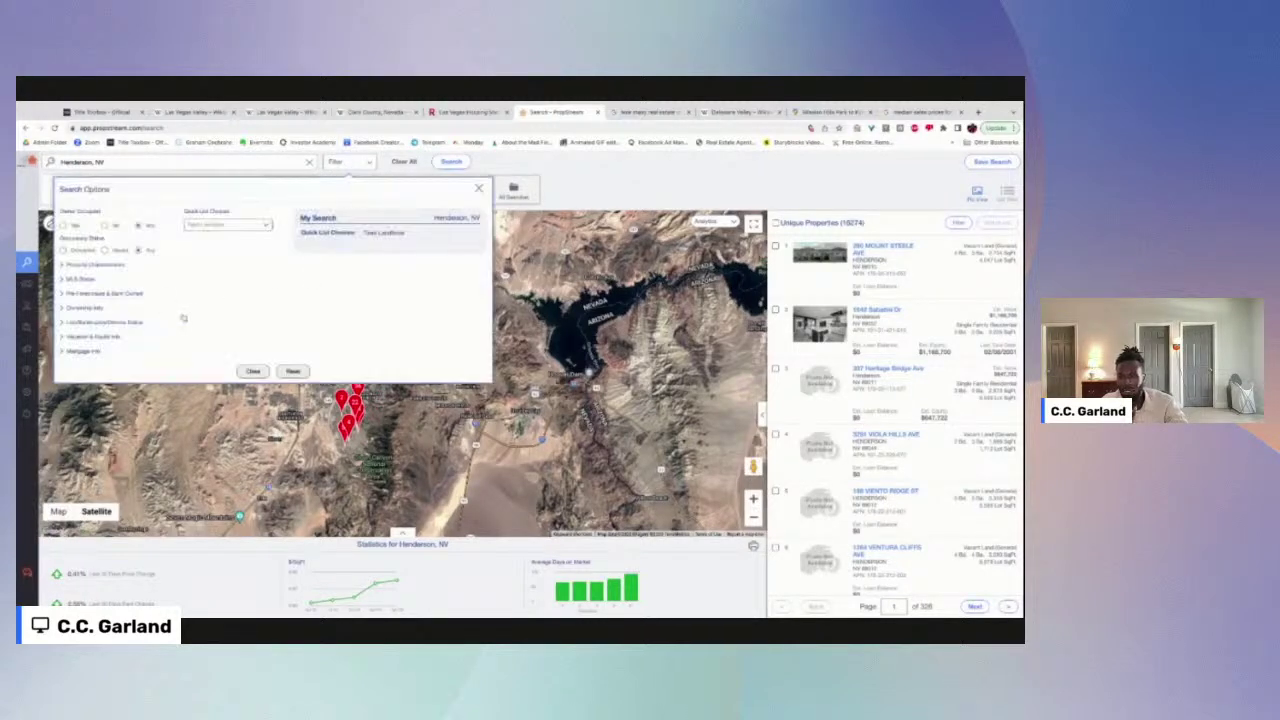
{"action": "left_click", "coordinate": [100, 322]}
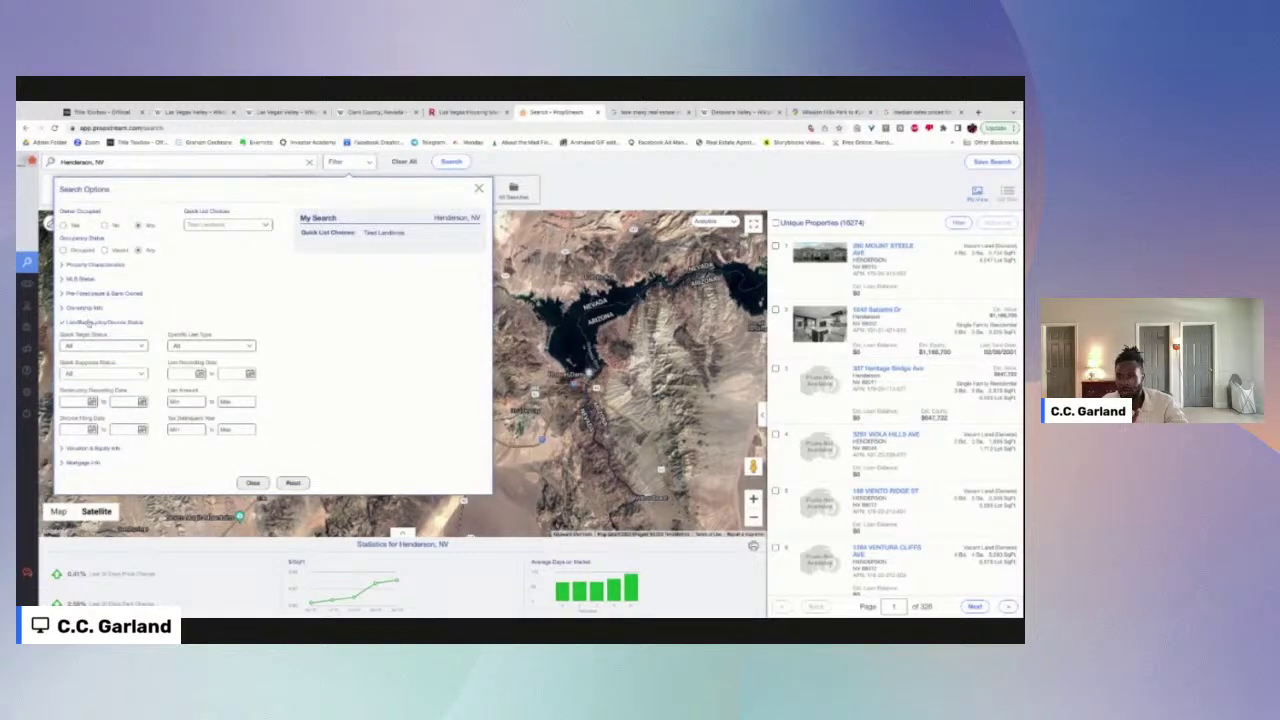
{"action": "left_click", "coordinate": [88, 323]}
{"action": "left_click", "coordinate": [90, 351]}
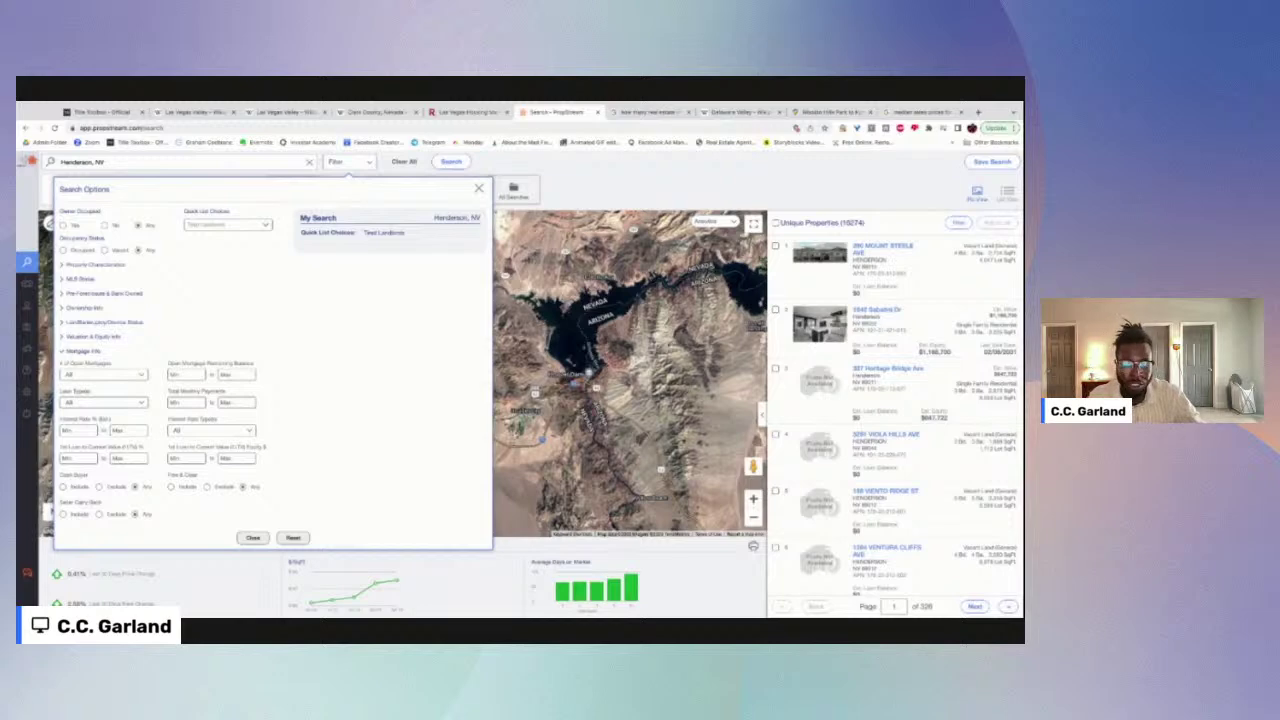
Step: Review the Las Vegas housing trends and Delaware Valley article, and close the duplicate Las Vegas Valley, Clark County and Redfin pages
{"action": "left_click", "coordinate": [470, 112]}
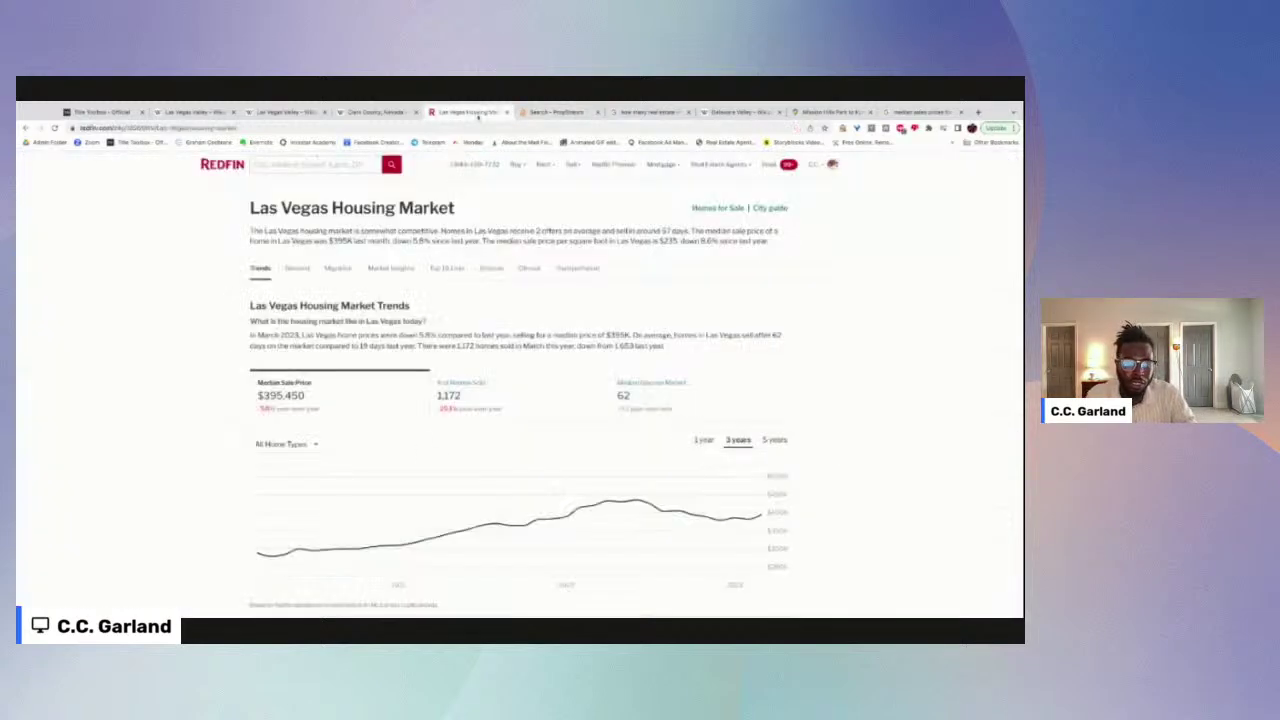
{"action": "left_click", "coordinate": [750, 113]}
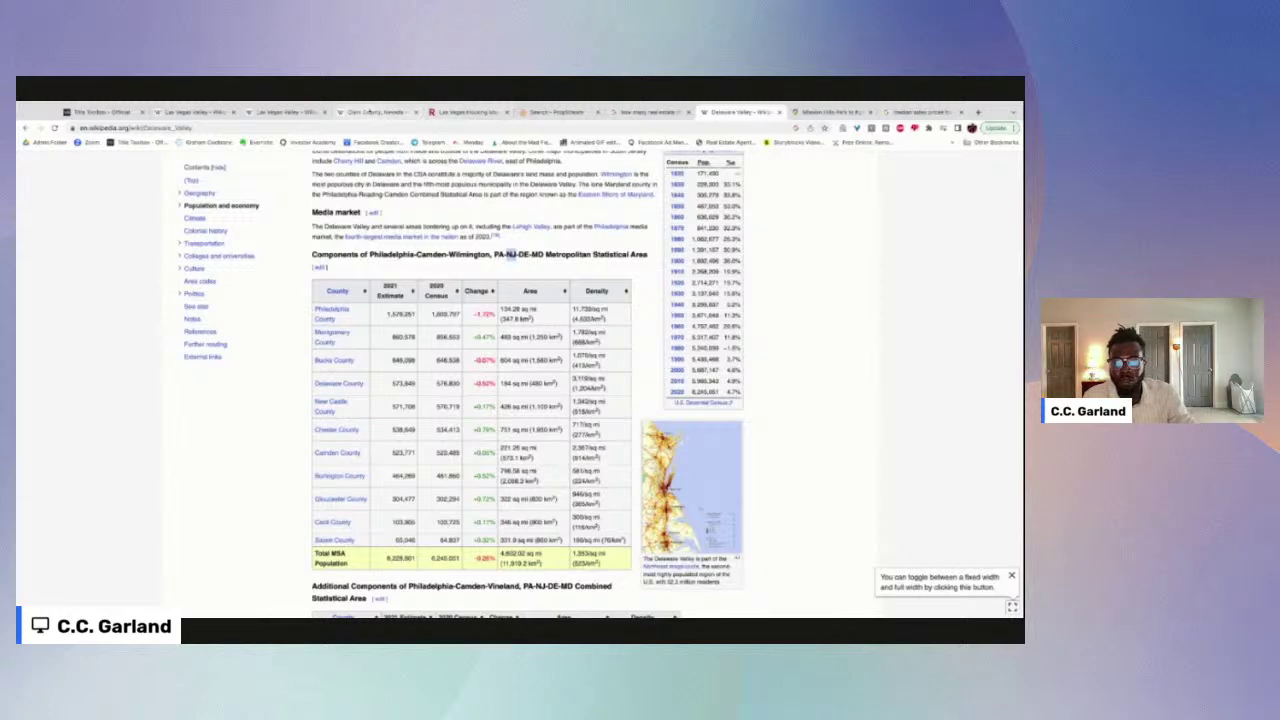
{"action": "left_click", "coordinate": [380, 112]}
{"action": "left_click", "coordinate": [418, 112]}
{"action": "left_click", "coordinate": [267, 113]}
{"action": "left_click", "coordinate": [325, 112]}
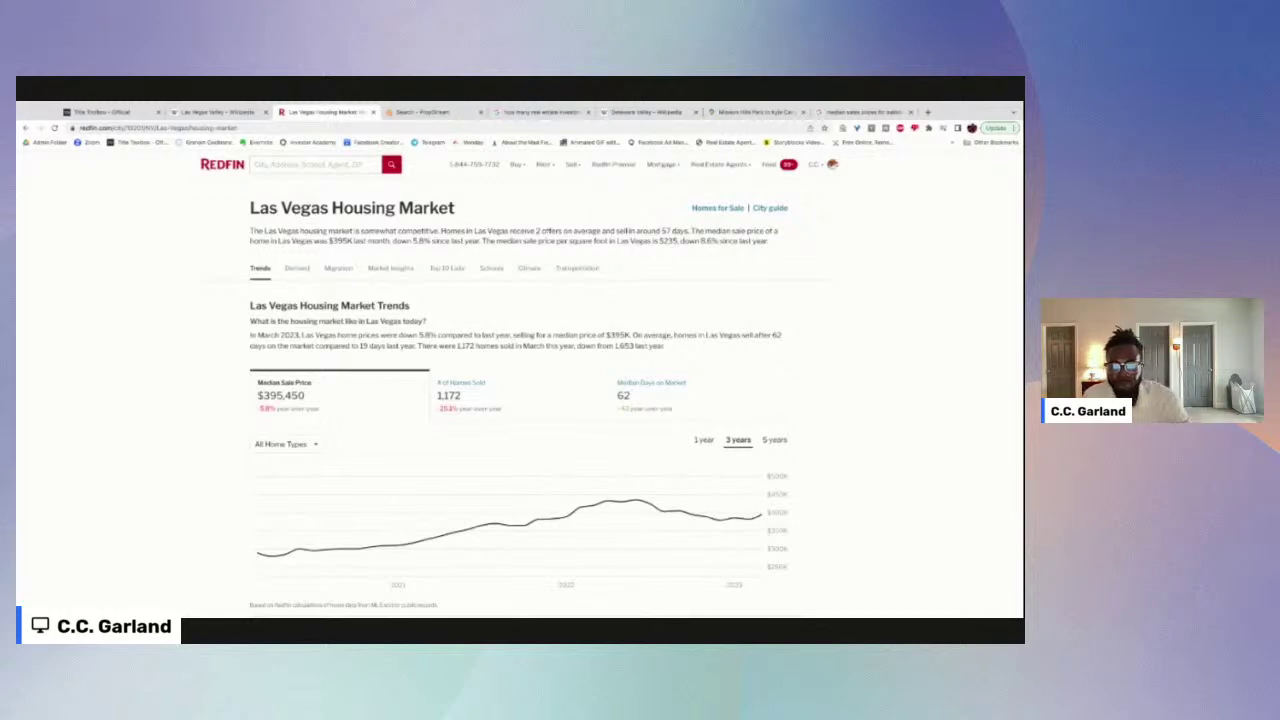
{"action": "left_click", "coordinate": [372, 112]}
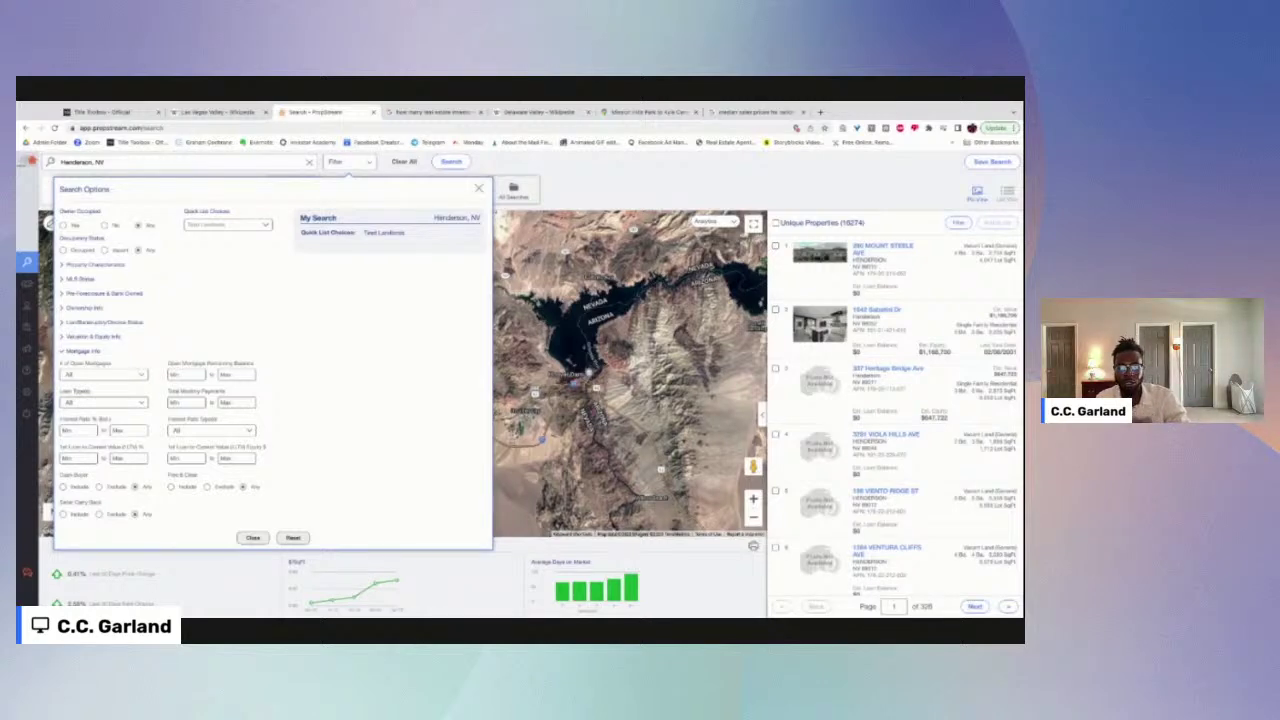
Step: Dismiss the PropStream search options and glance through the real estate investor search results and the Delaware Valley article
{"action": "key", "text": "Escape"}
{"action": "left_click", "coordinate": [420, 112]}
{"action": "left_click", "coordinate": [341, 116]}
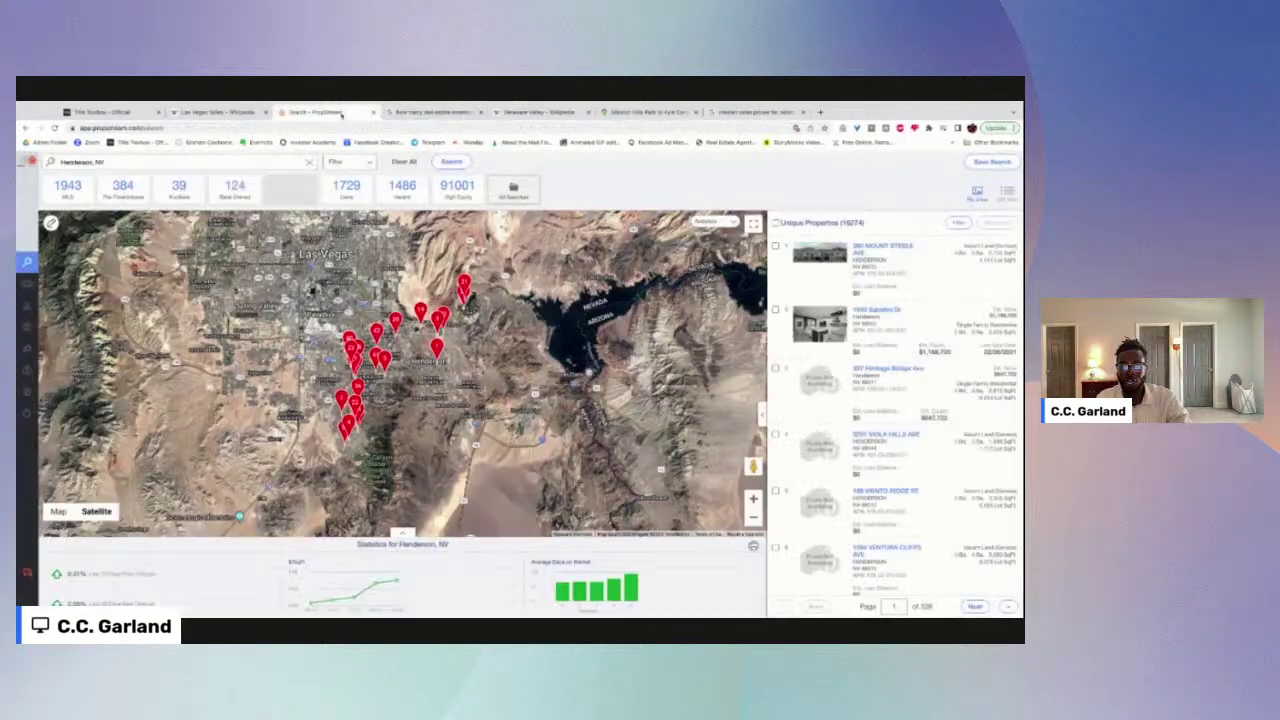
{"action": "left_click", "coordinate": [516, 113]}
{"action": "left_click", "coordinate": [413, 114]}
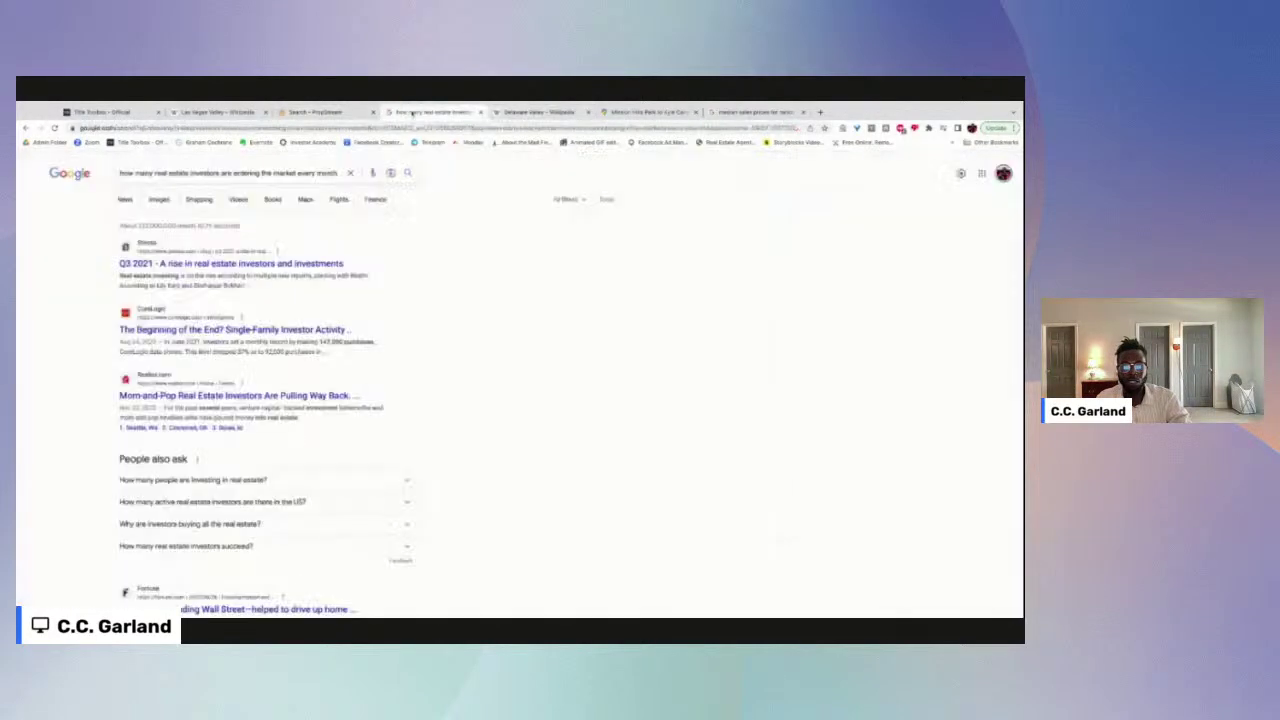
{"action": "left_click", "coordinate": [345, 113]}
{"action": "left_click", "coordinate": [415, 112]}
{"action": "left_click", "coordinate": [525, 112]}
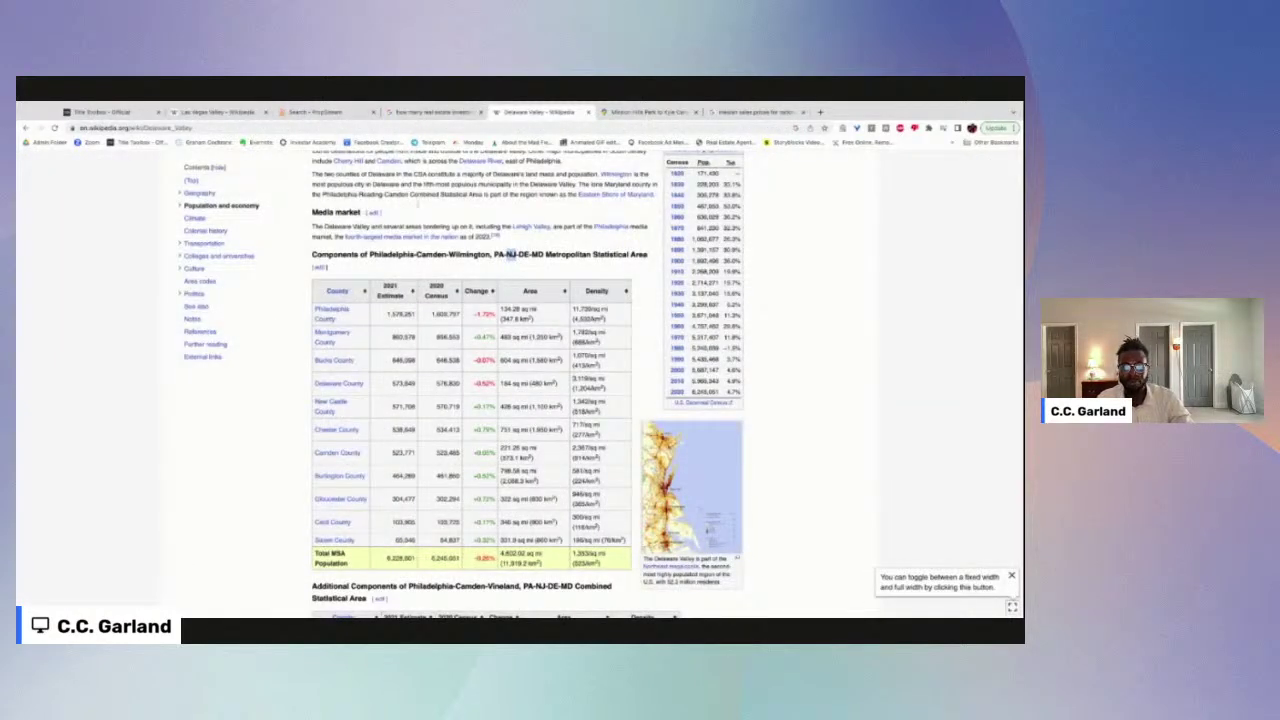
{"action": "left_click", "coordinate": [315, 112]}
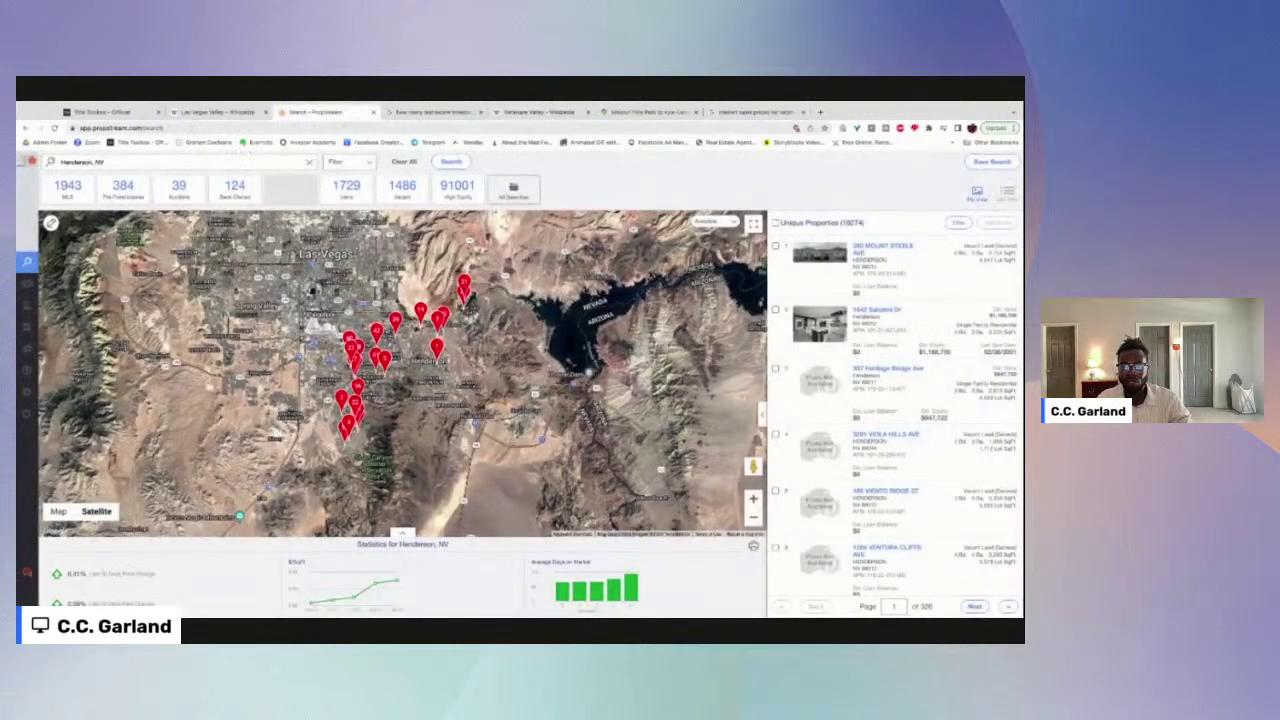
Step: Place the Delaware Valley article directly beside PropStream and review its Philadelphia-Camden-Wilmington table of counties
{"action": "left_click_drag", "start_coordinate": [540, 112], "coordinate": [430, 112]}
{"action": "scroll", "coordinate": [338, 280], "scroll_direction": "down", "scroll_amount": 1}
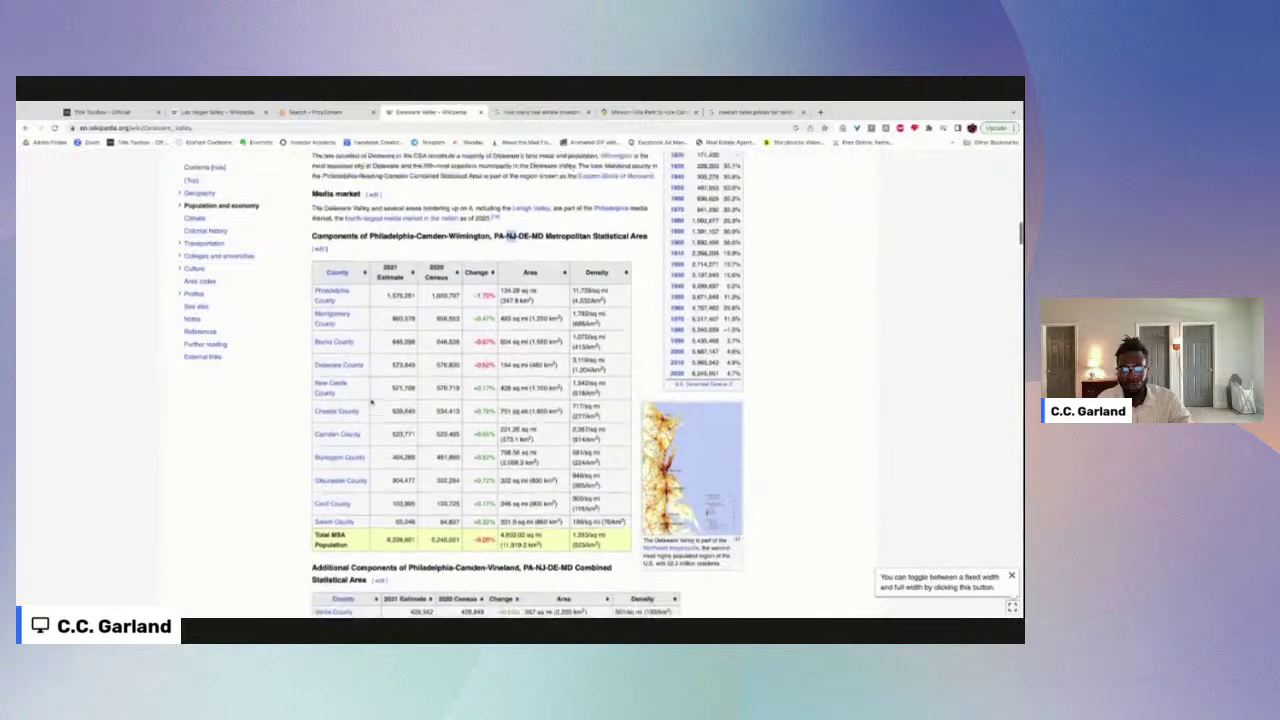
{"action": "scroll", "coordinate": [338, 280], "scroll_direction": "up", "scroll_amount": 2}
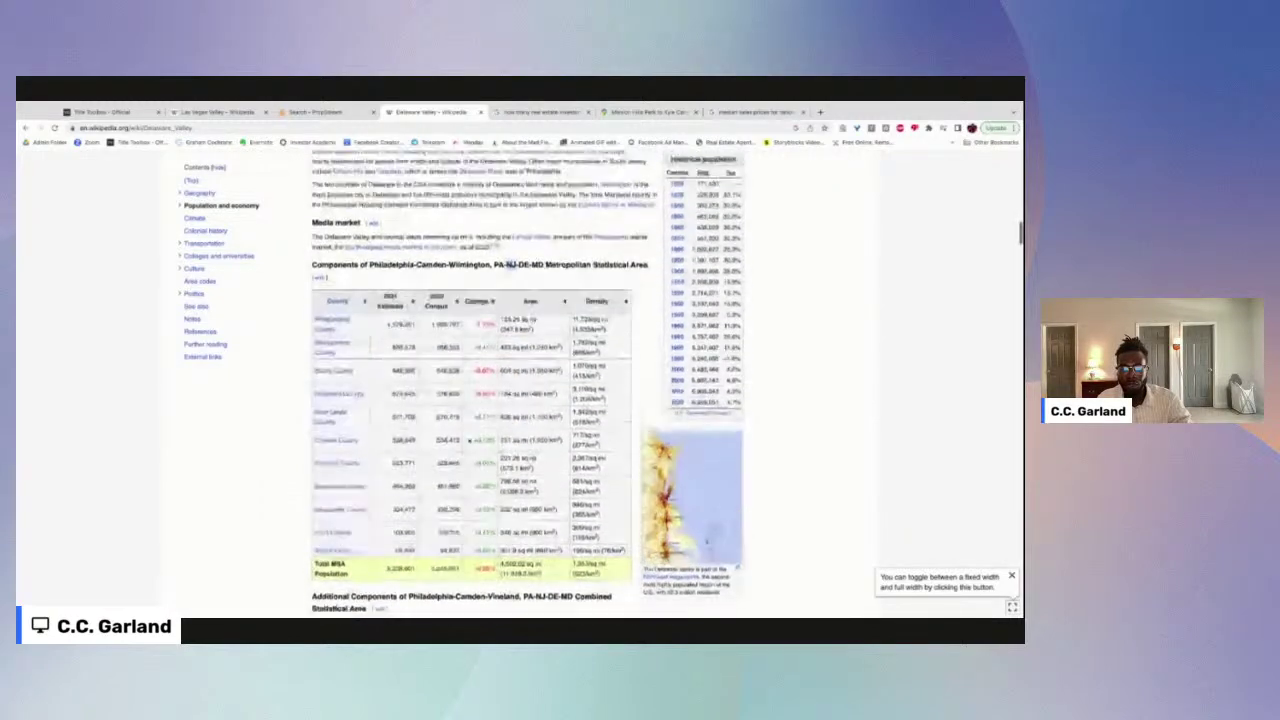
{"action": "scroll", "coordinate": [527, 385], "scroll_direction": "up", "scroll_amount": 4}
{"action": "scroll", "coordinate": [527, 385], "scroll_direction": "down", "scroll_amount": 3}
{"action": "scroll", "coordinate": [403, 403], "scroll_direction": "down", "scroll_amount": 3}
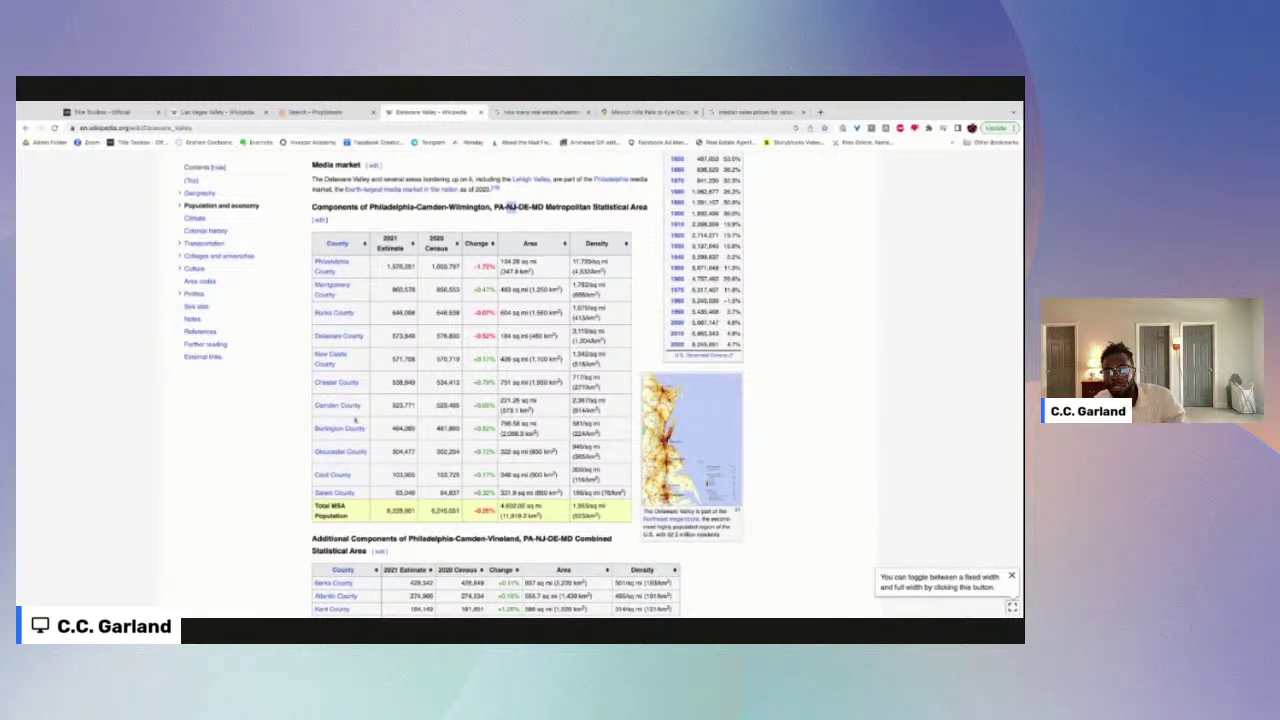
{"action": "mouse_move", "coordinate": [339, 388]}
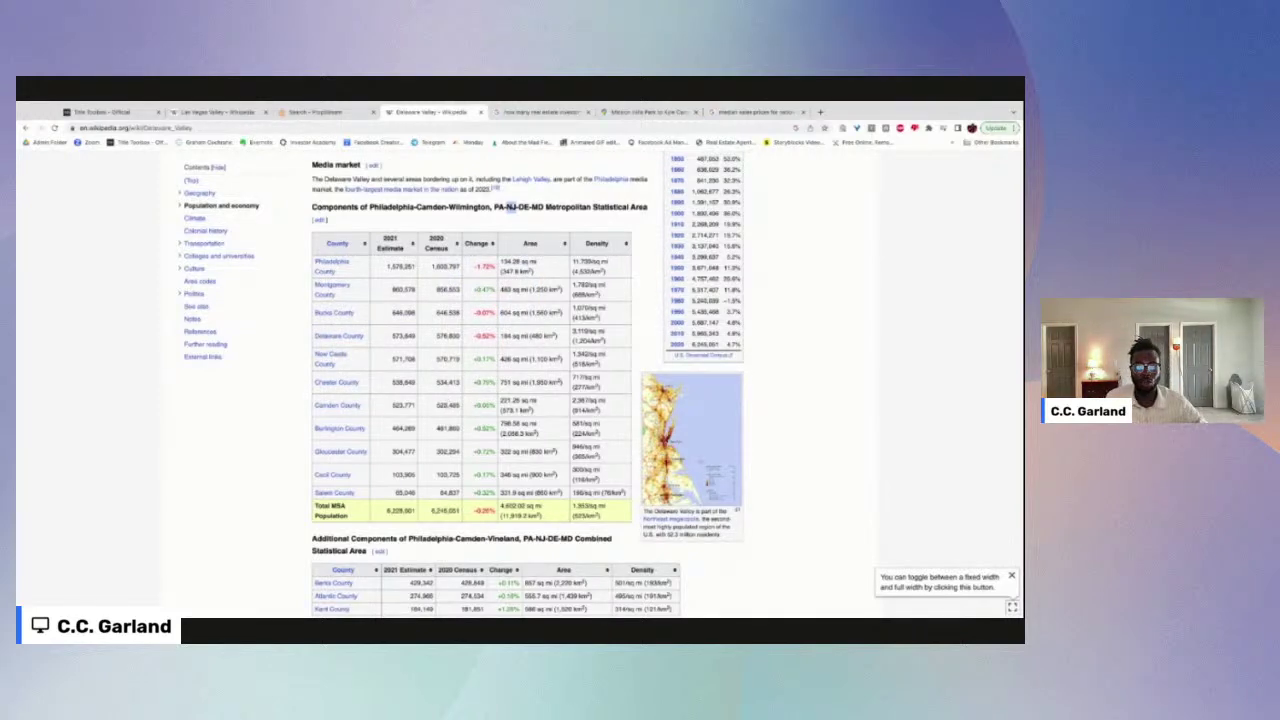
Step: Look up Salem County in the Delaware Valley table and search PropStream for Salem County, NJ
{"action": "left_click", "coordinate": [337, 113]}
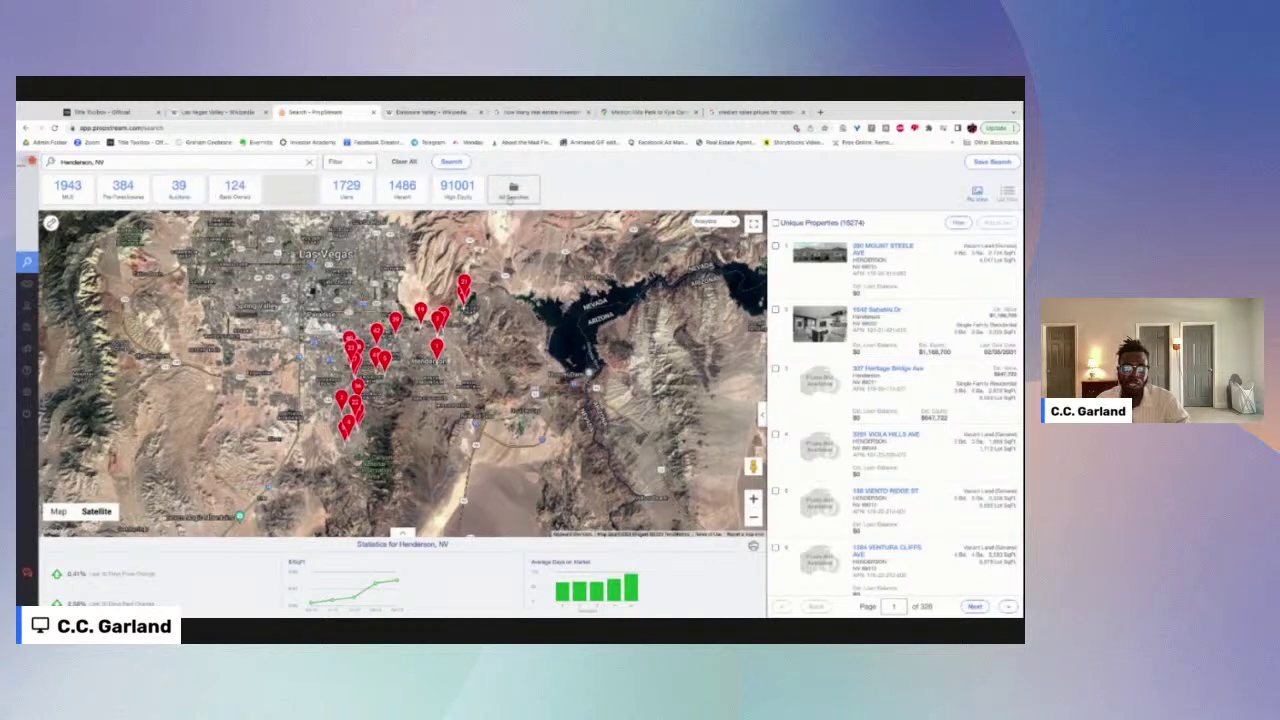
{"action": "left_click", "coordinate": [430, 112]}
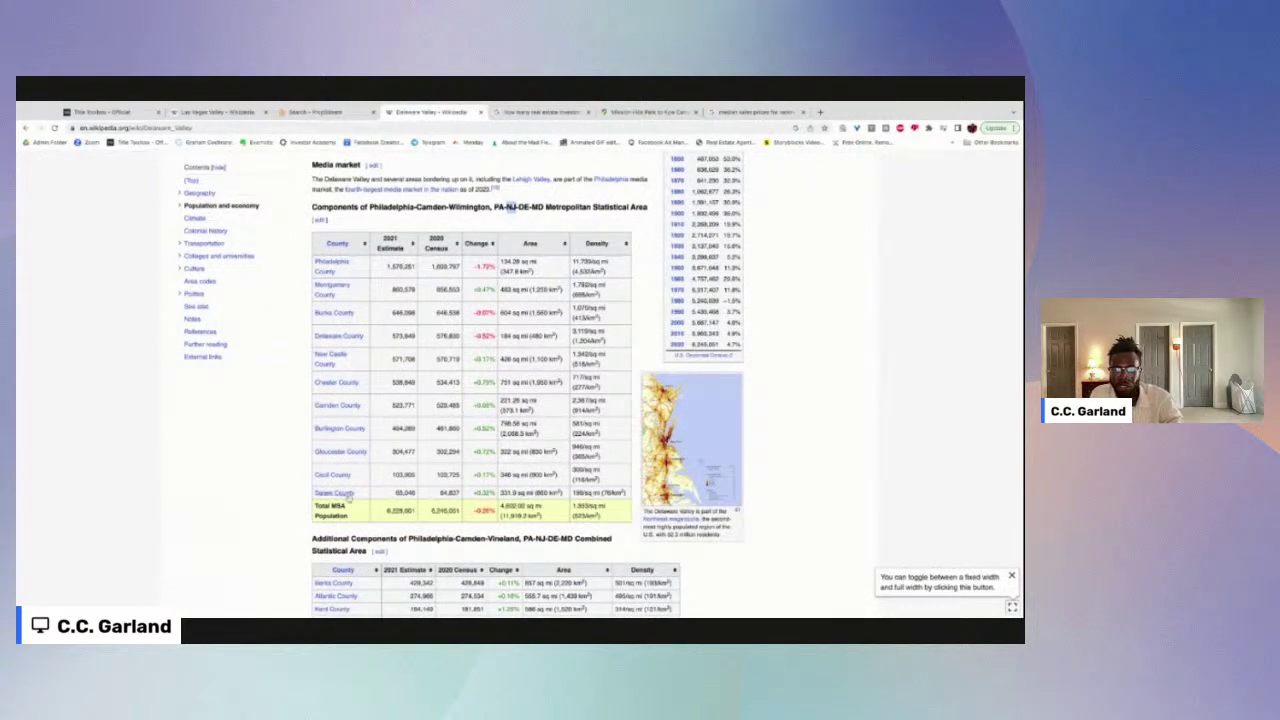
{"action": "left_click", "coordinate": [300, 112]}
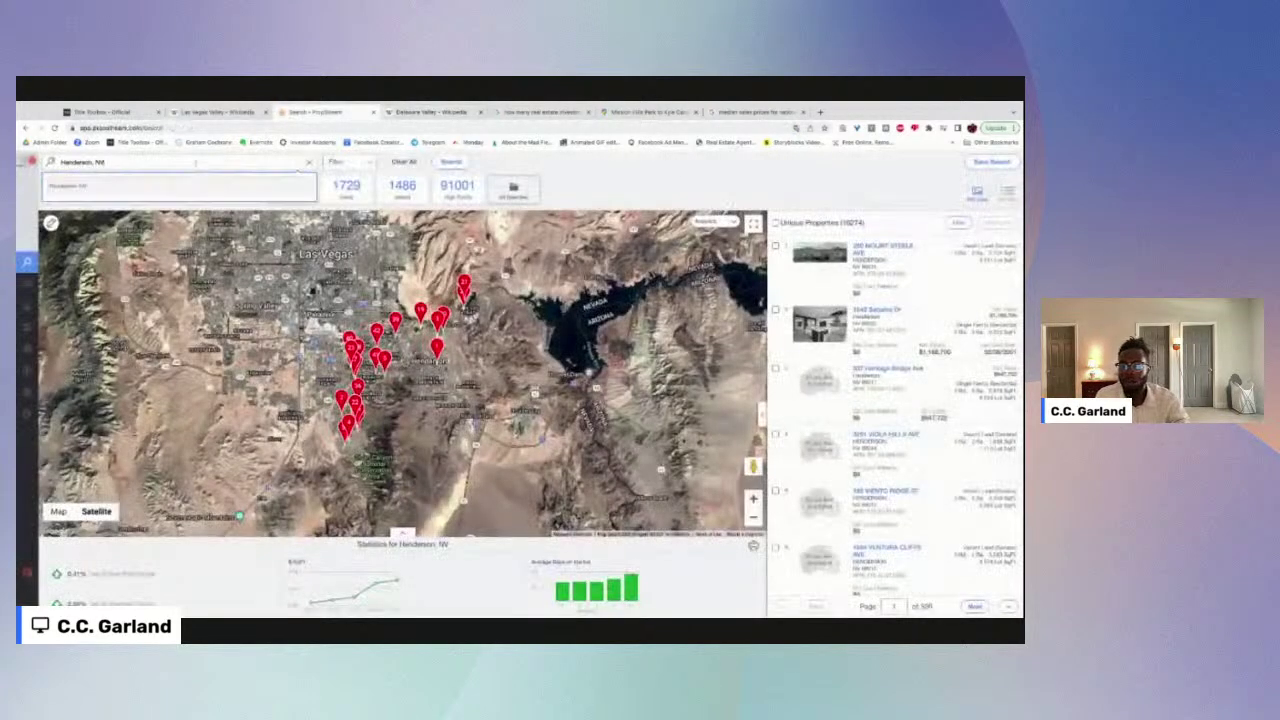
{"action": "key", "text": "BackSpace"}
{"action": "key", "text": "BackSpace"}
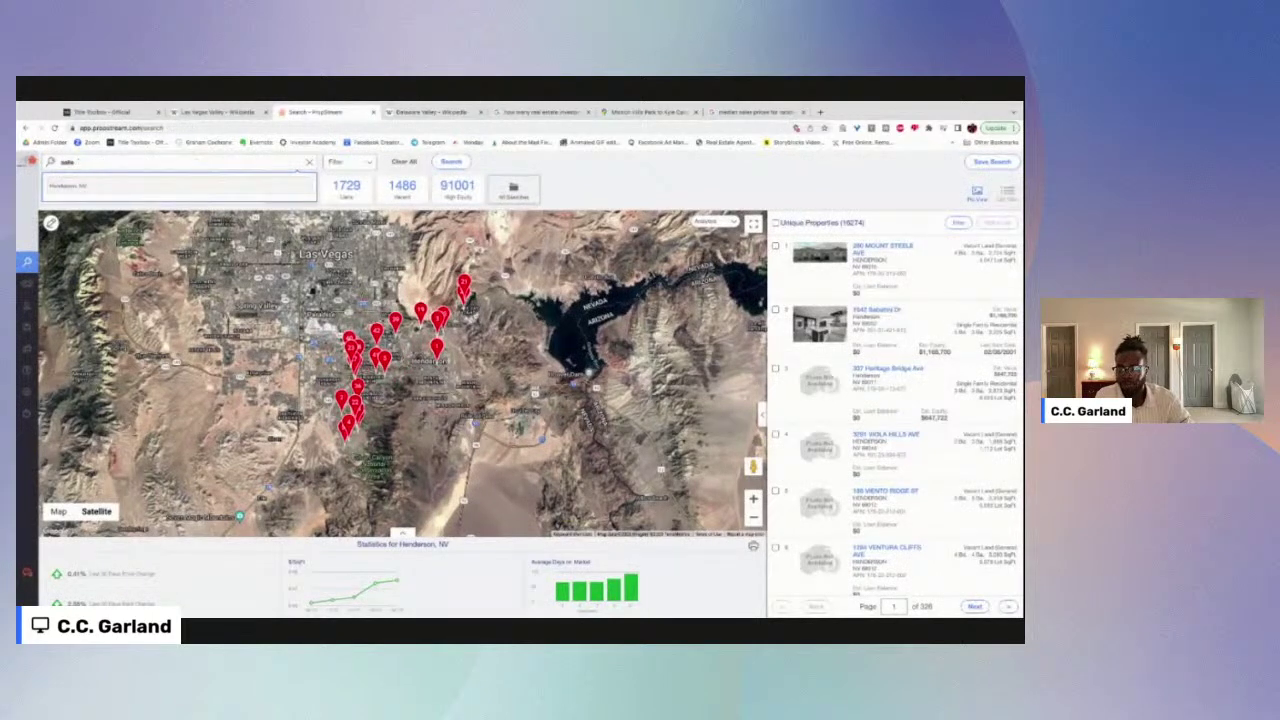
{"action": "type", "text": "county"}
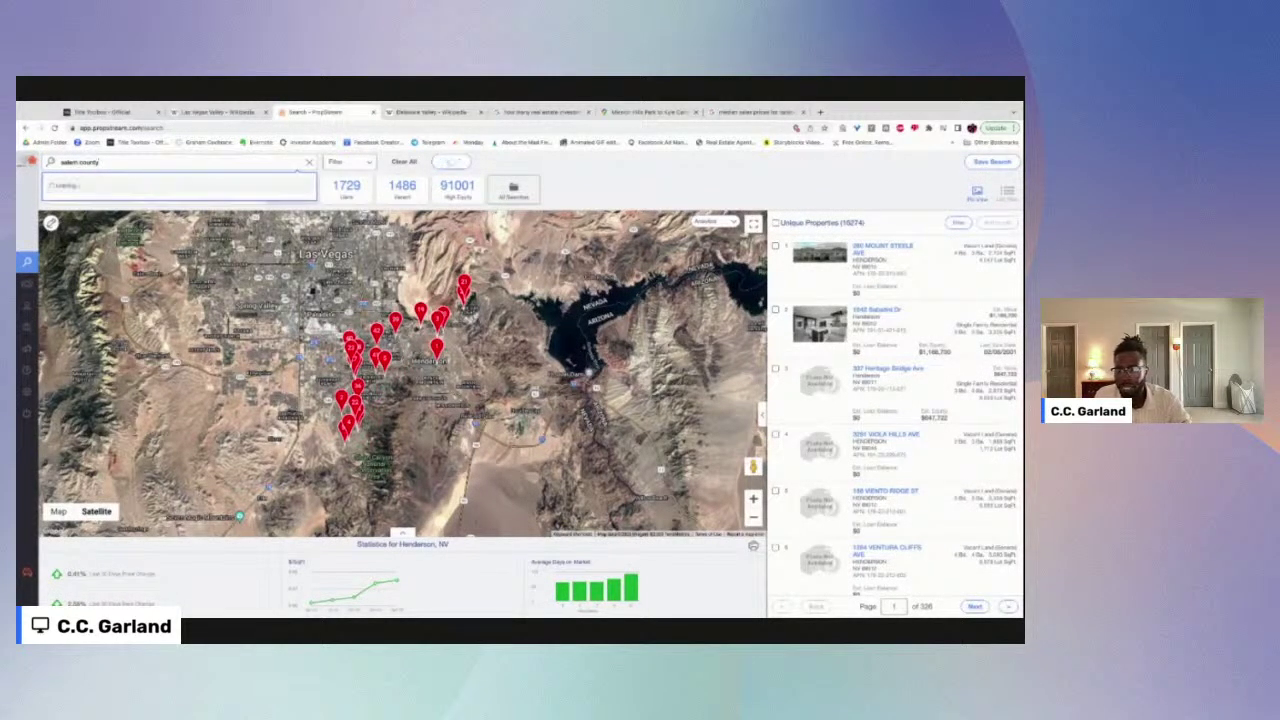
{"action": "left_click", "coordinate": [172, 186]}
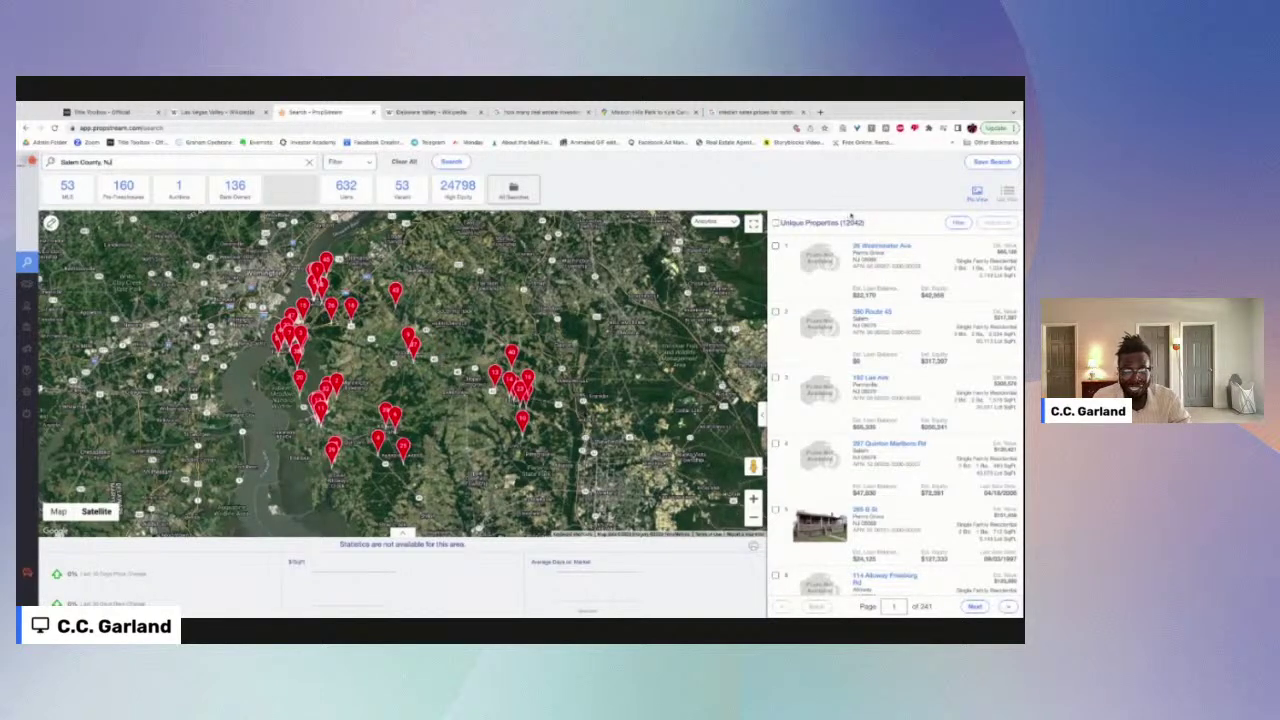
Step: Clear all PropStream search criteria and rerun the search for Salem County, NJ without filters
{"action": "left_click", "coordinate": [513, 188]}
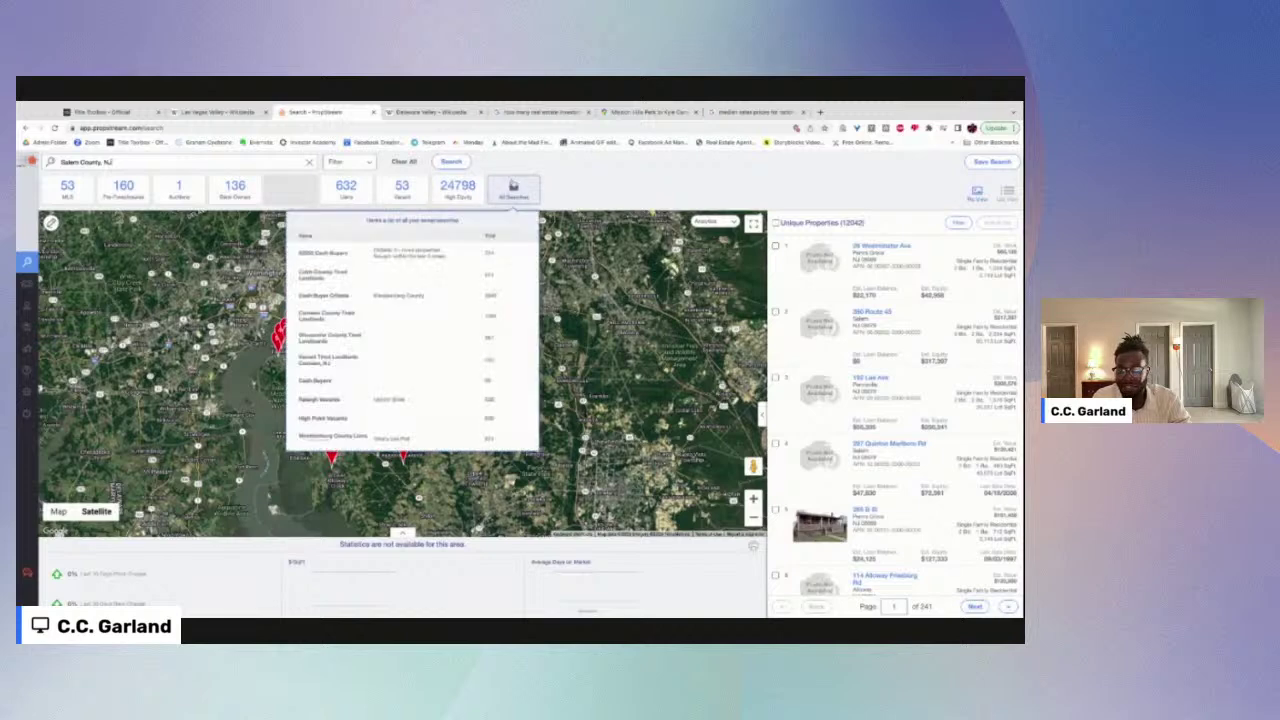
{"action": "left_click", "coordinate": [365, 163]}
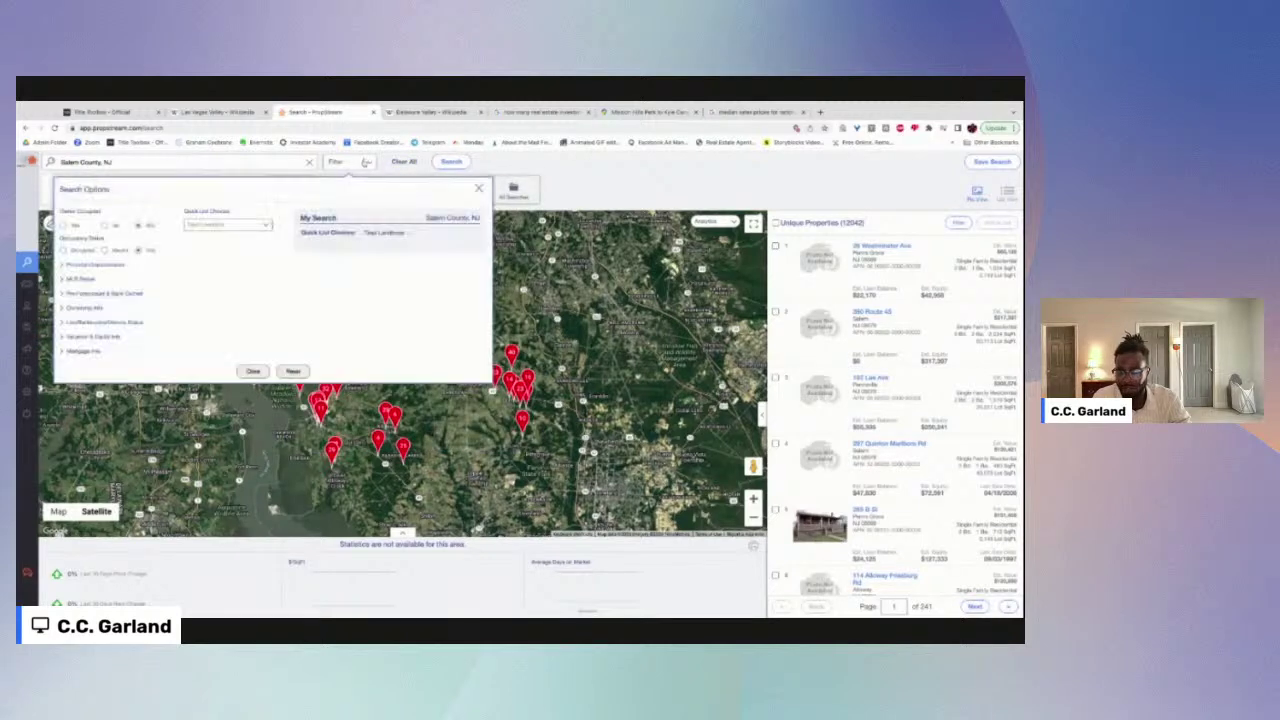
{"action": "left_click", "coordinate": [402, 162]}
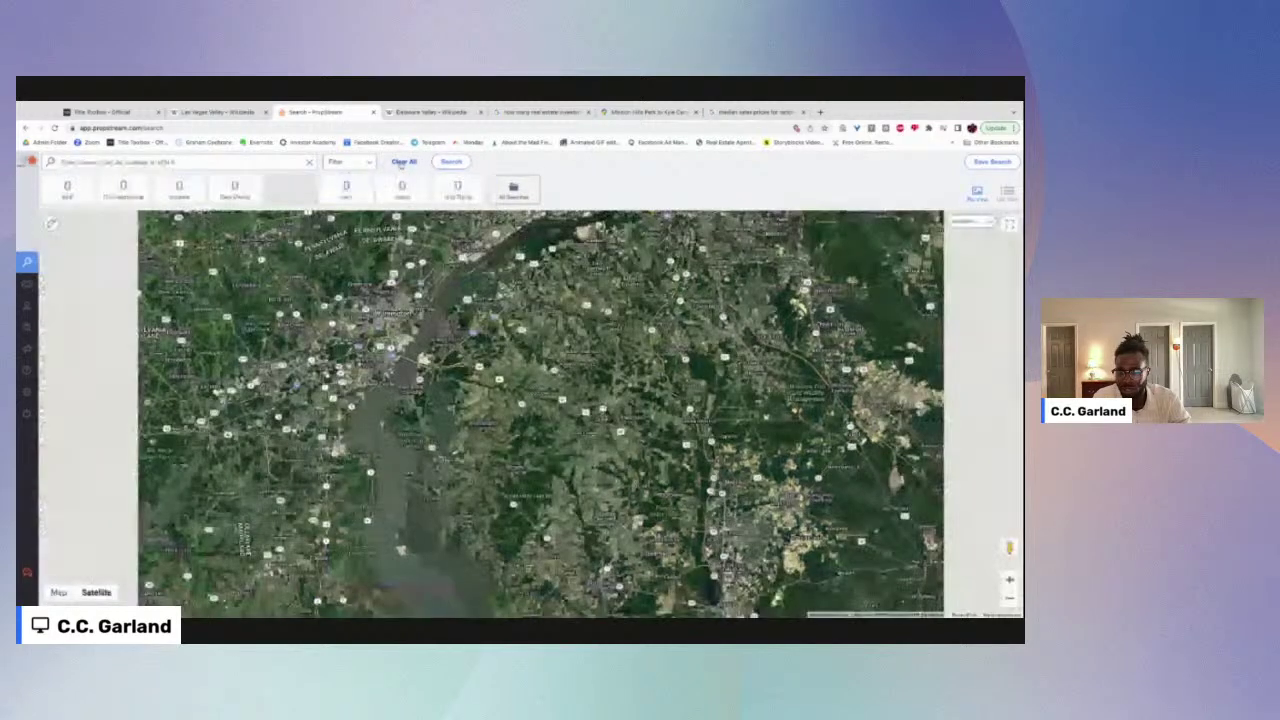
{"action": "left_click", "coordinate": [241, 160]}
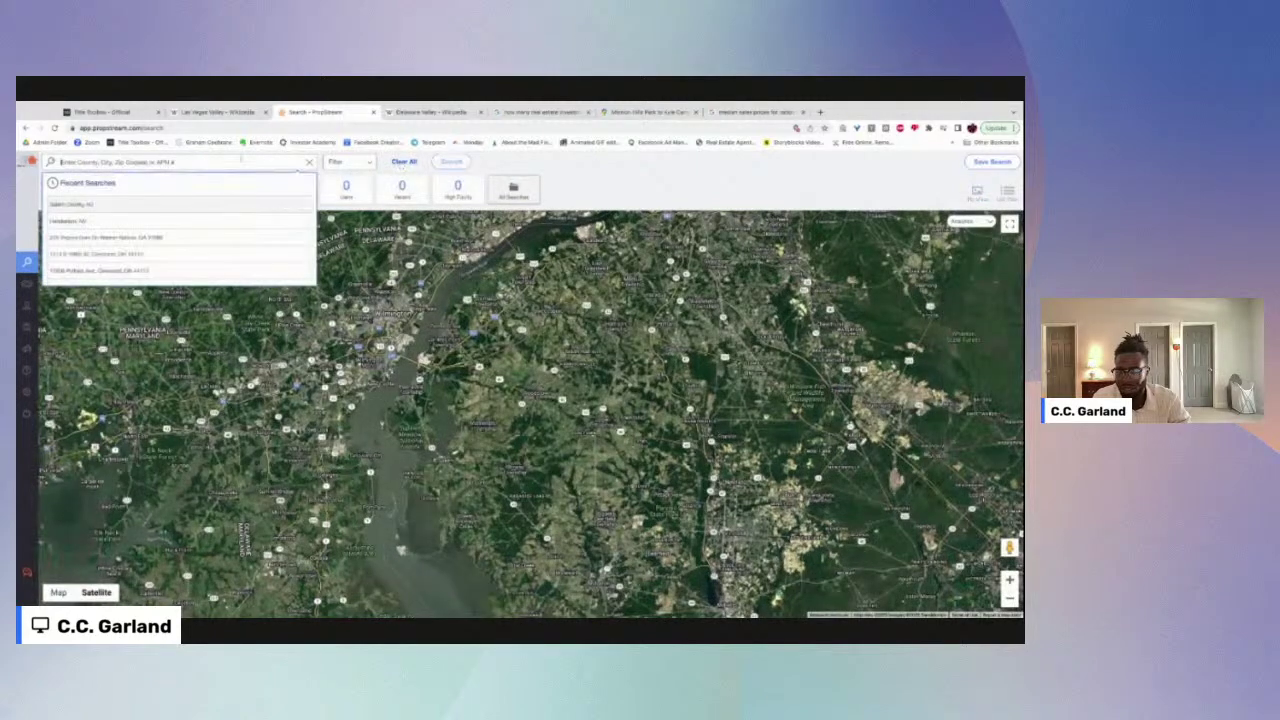
{"action": "left_click", "coordinate": [139, 207]}
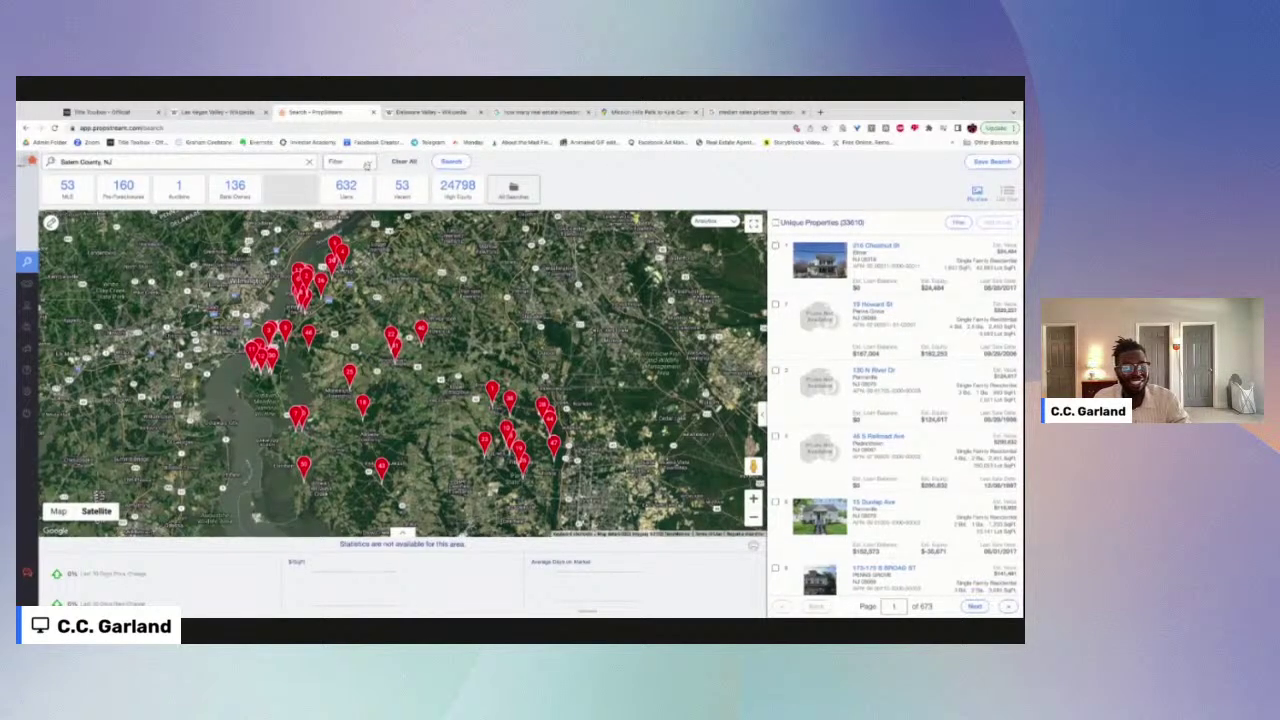
Step: Filter the Salem County, NJ properties by the Tired Landlords quick list and dismiss the search options
{"action": "left_click", "coordinate": [367, 166]}
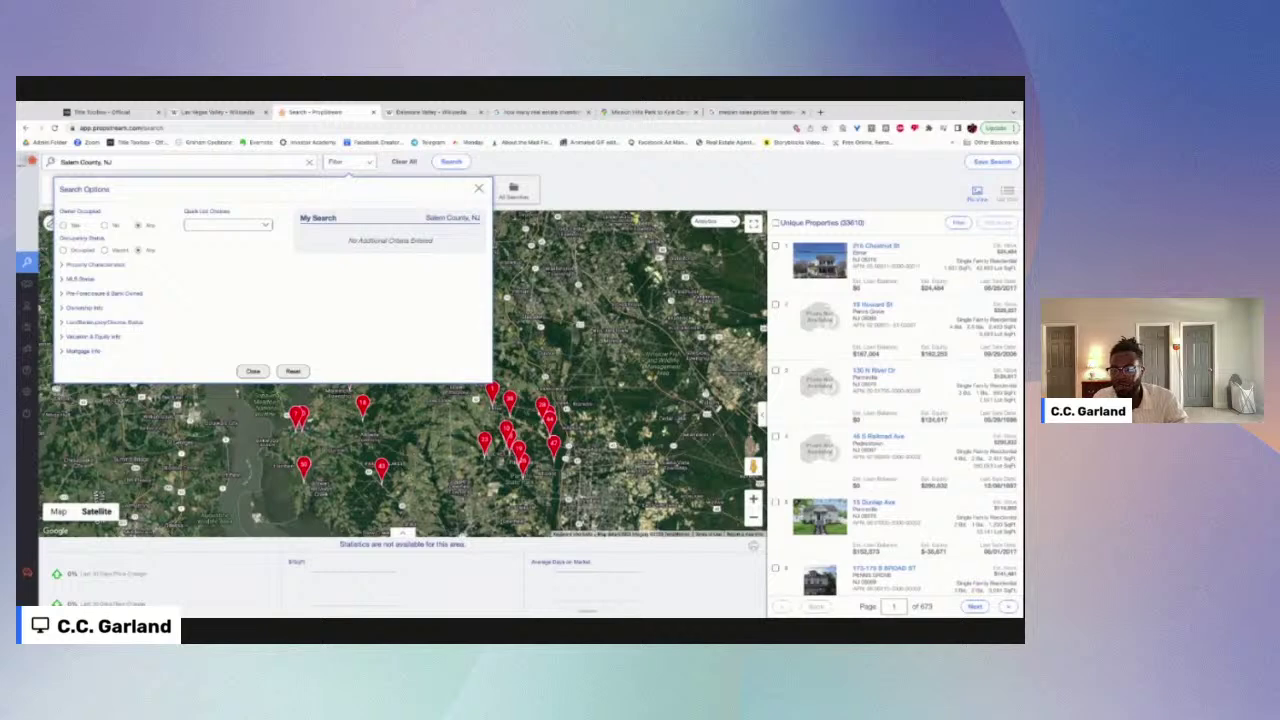
{"action": "left_click", "coordinate": [237, 229]}
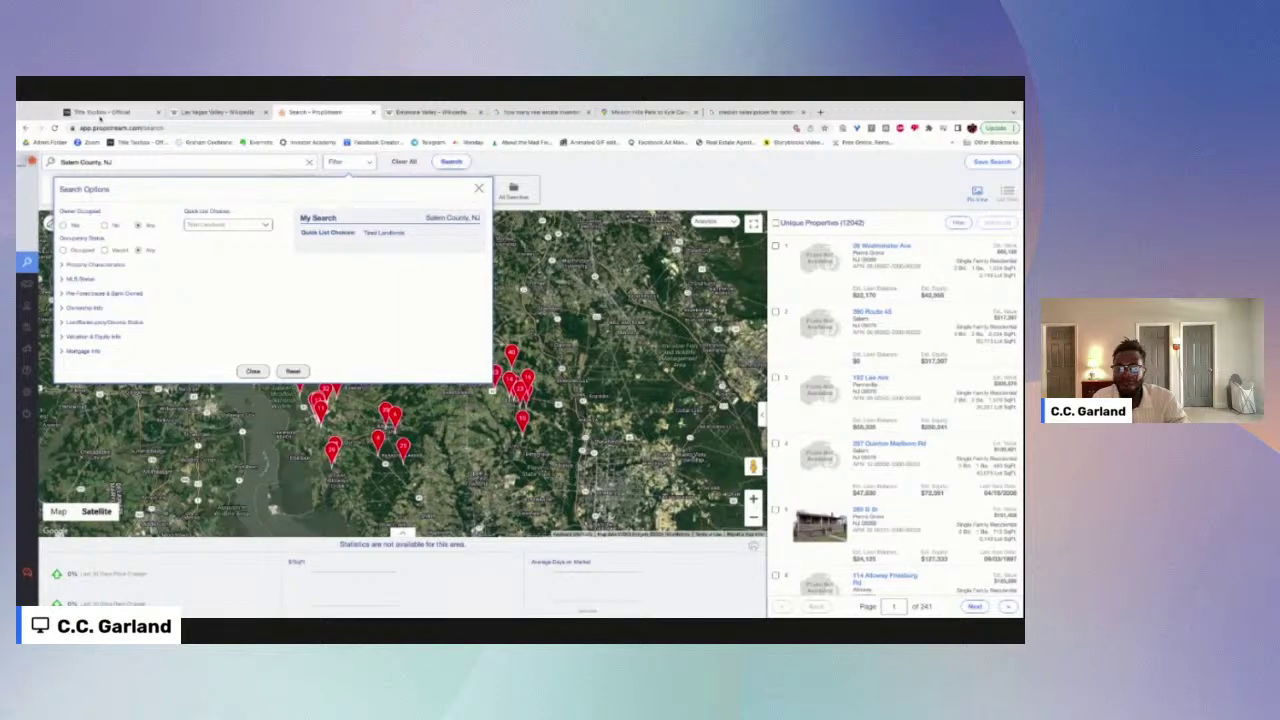
{"action": "left_click", "coordinate": [479, 190]}
Step: Switch to Title Toolbox and set the area search's general criteria to state NJ and county Salem
{"action": "left_click", "coordinate": [105, 112]}
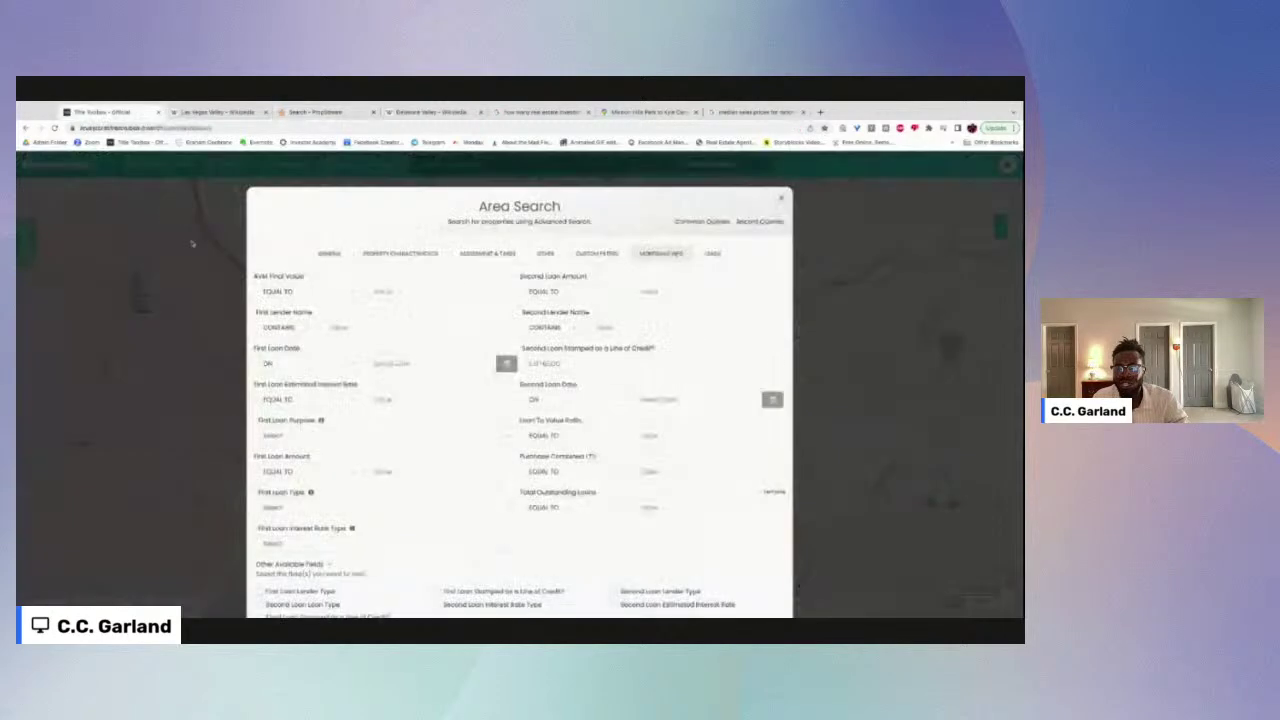
{"action": "left_click", "coordinate": [331, 254]}
{"action": "left_click", "coordinate": [303, 292]}
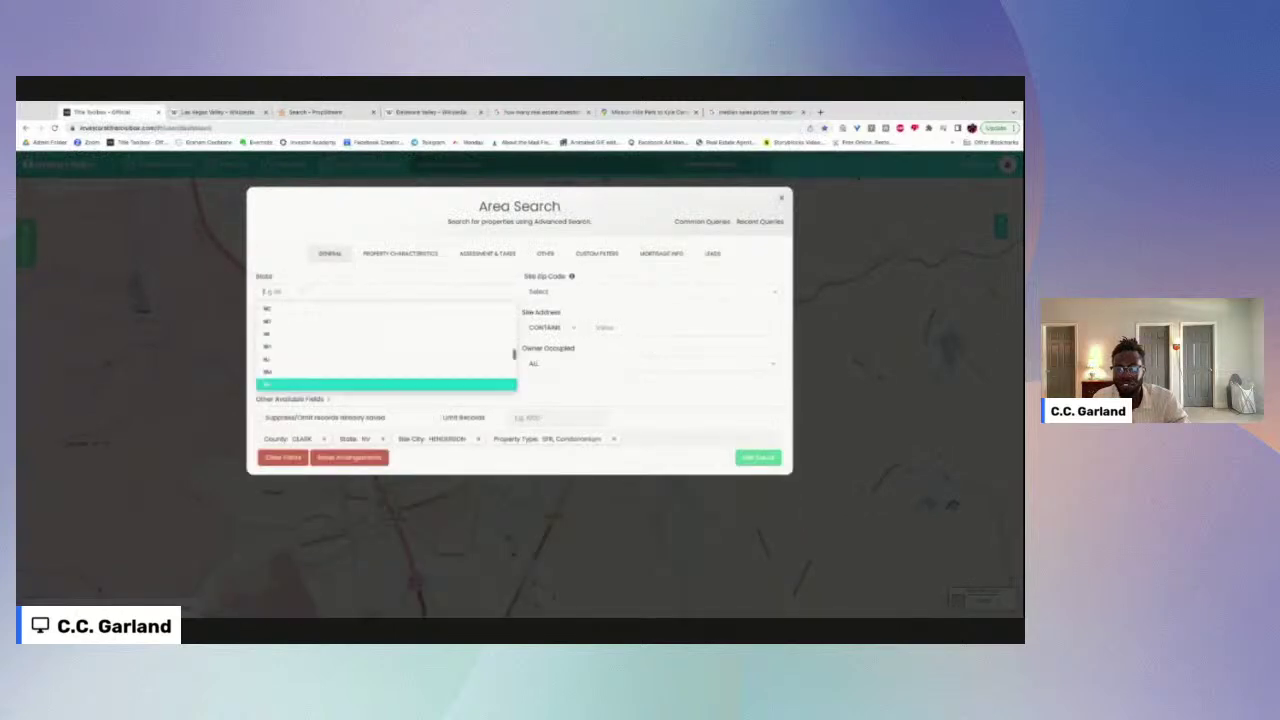
{"action": "type", "text": "nv"}
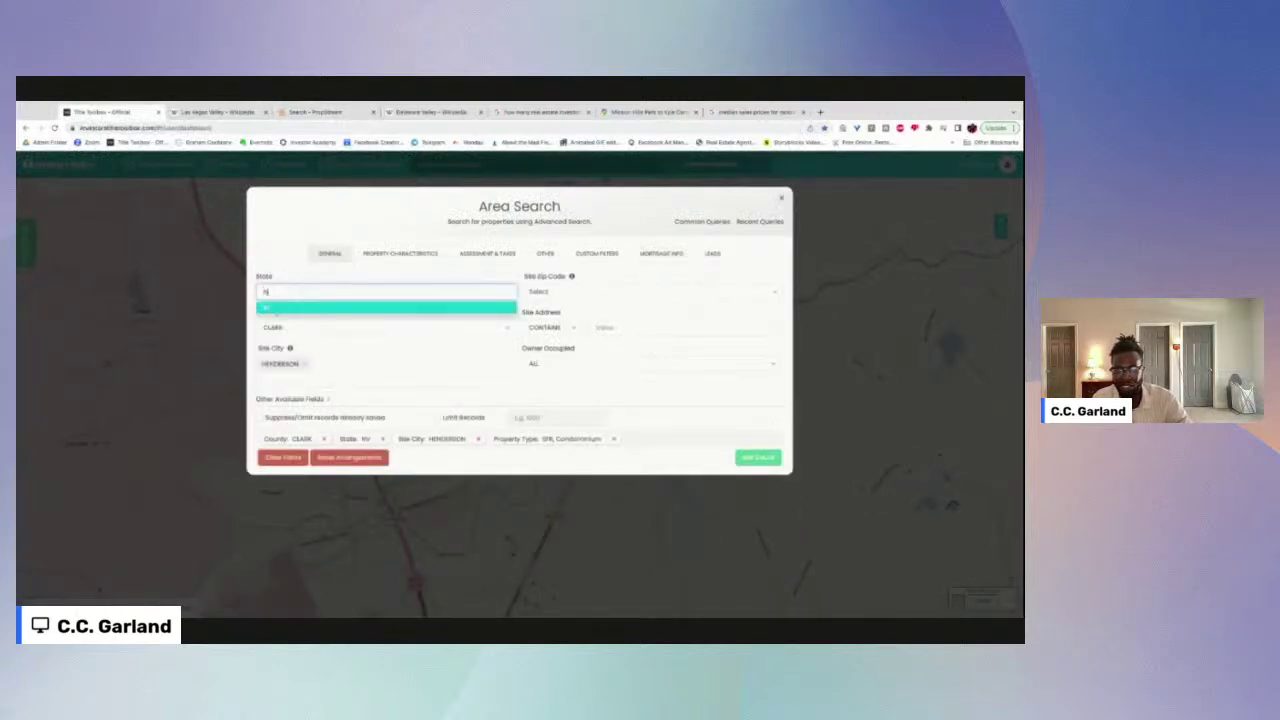
{"action": "key", "text": "Return"}
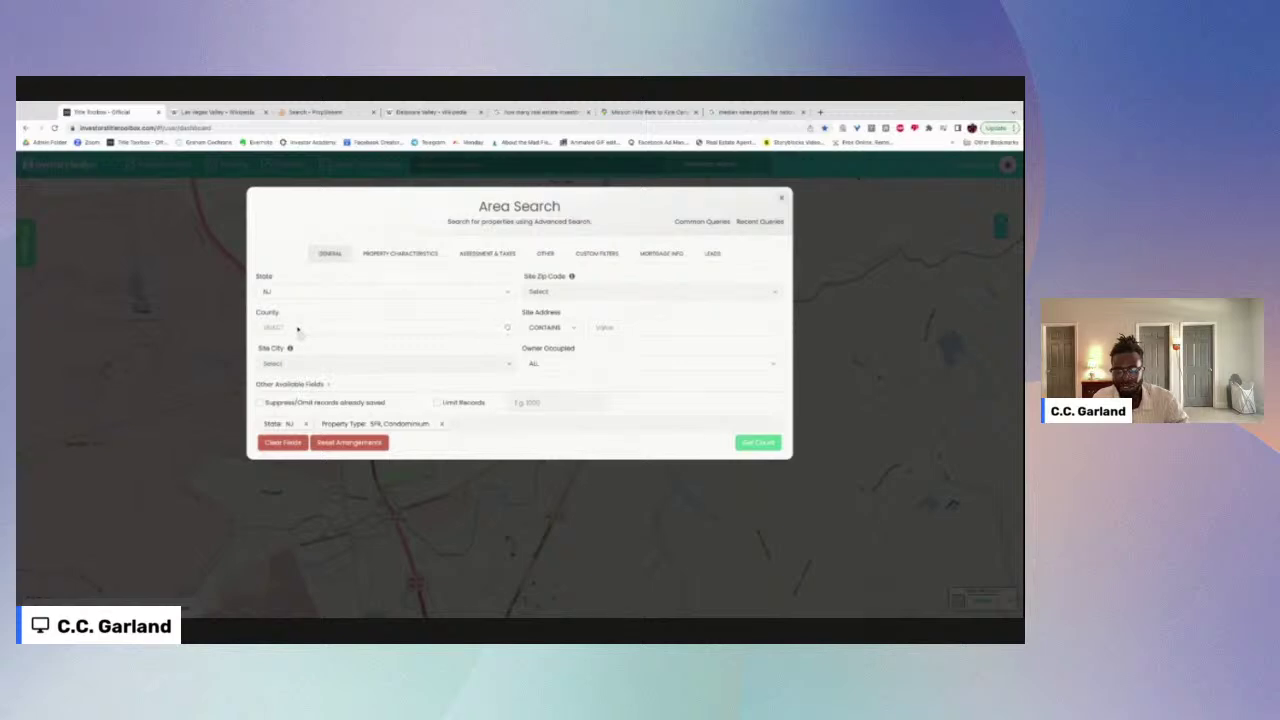
{"action": "left_click", "coordinate": [297, 330]}
{"action": "type", "text": "salem"}
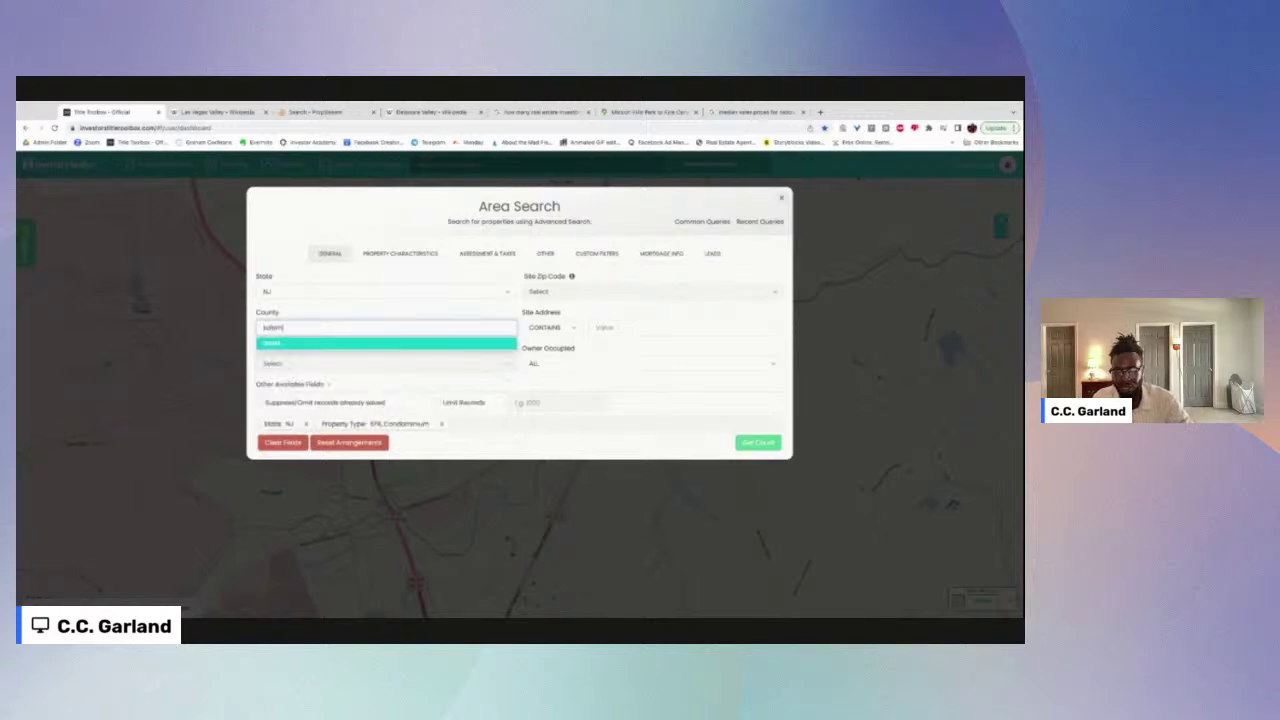
{"action": "left_click", "coordinate": [288, 342]}
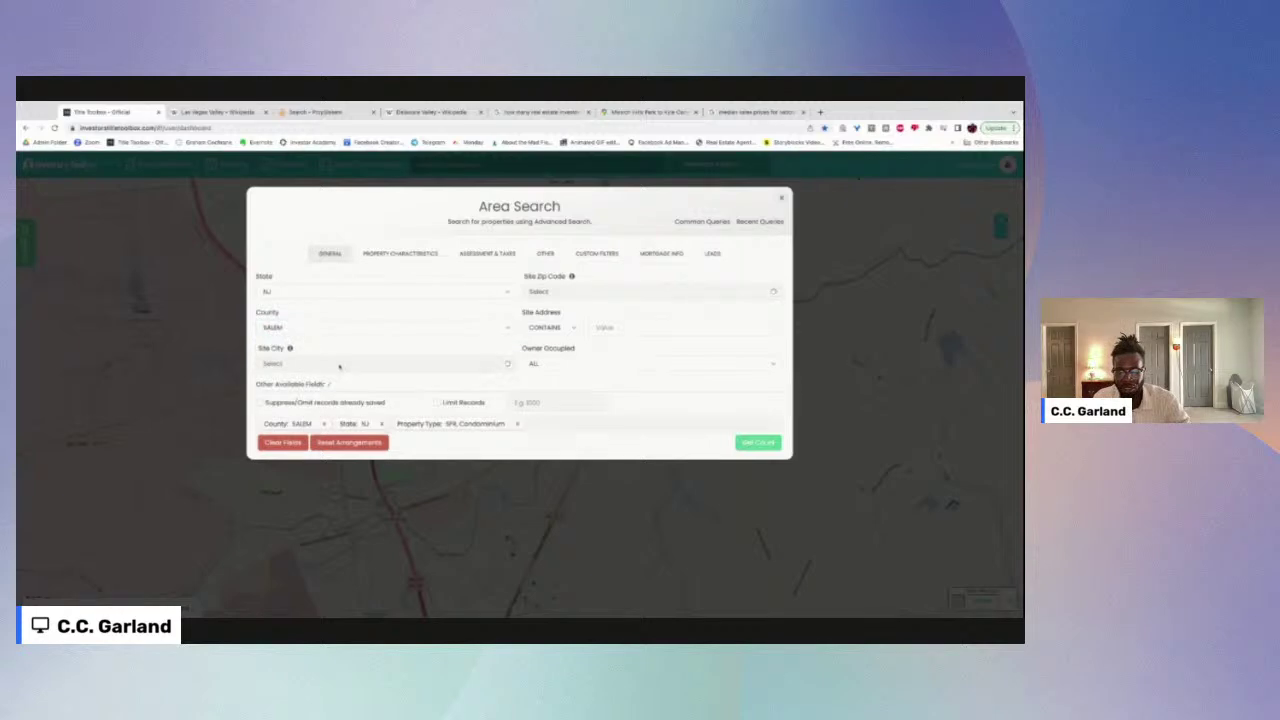
Step: Browse the Salem County site zip codes and add the first listed one to the area search
{"action": "left_click", "coordinate": [577, 292]}
{"action": "scroll", "coordinate": [570, 340], "scroll_direction": "down", "scroll_amount": 3}
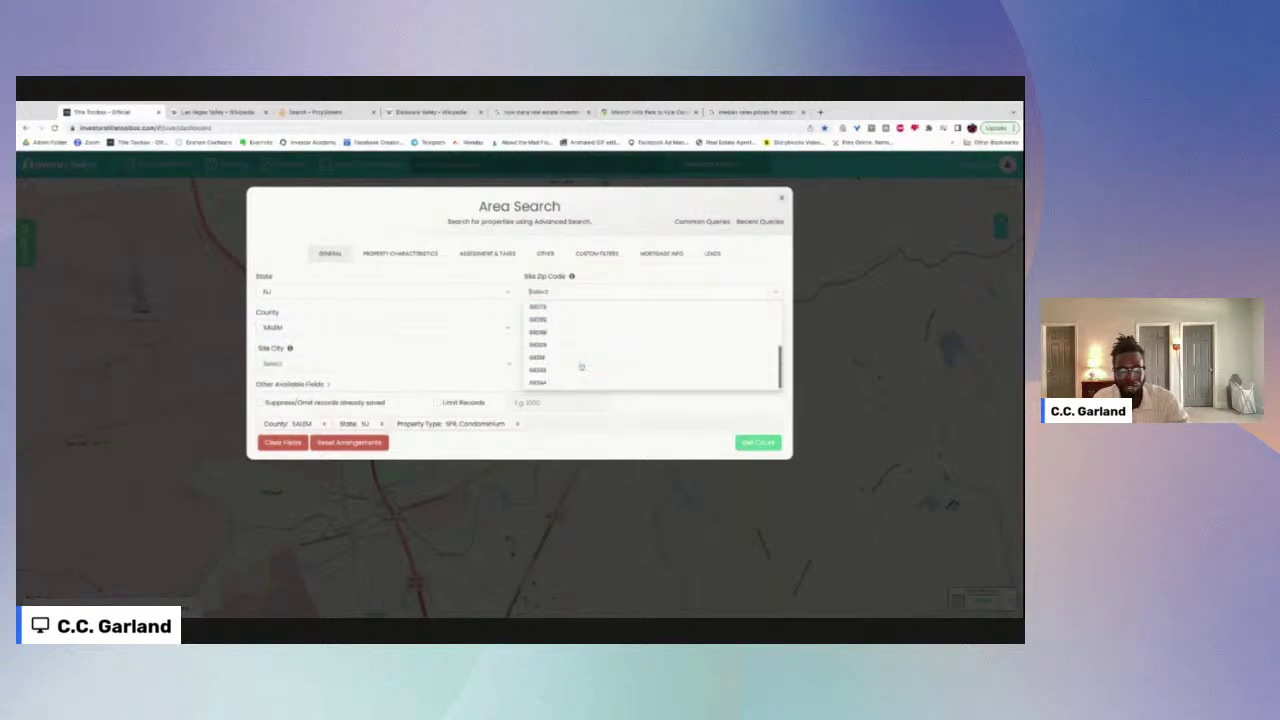
{"action": "scroll", "coordinate": [560, 330], "scroll_direction": "up", "scroll_amount": 3}
{"action": "left_click", "coordinate": [548, 306]}
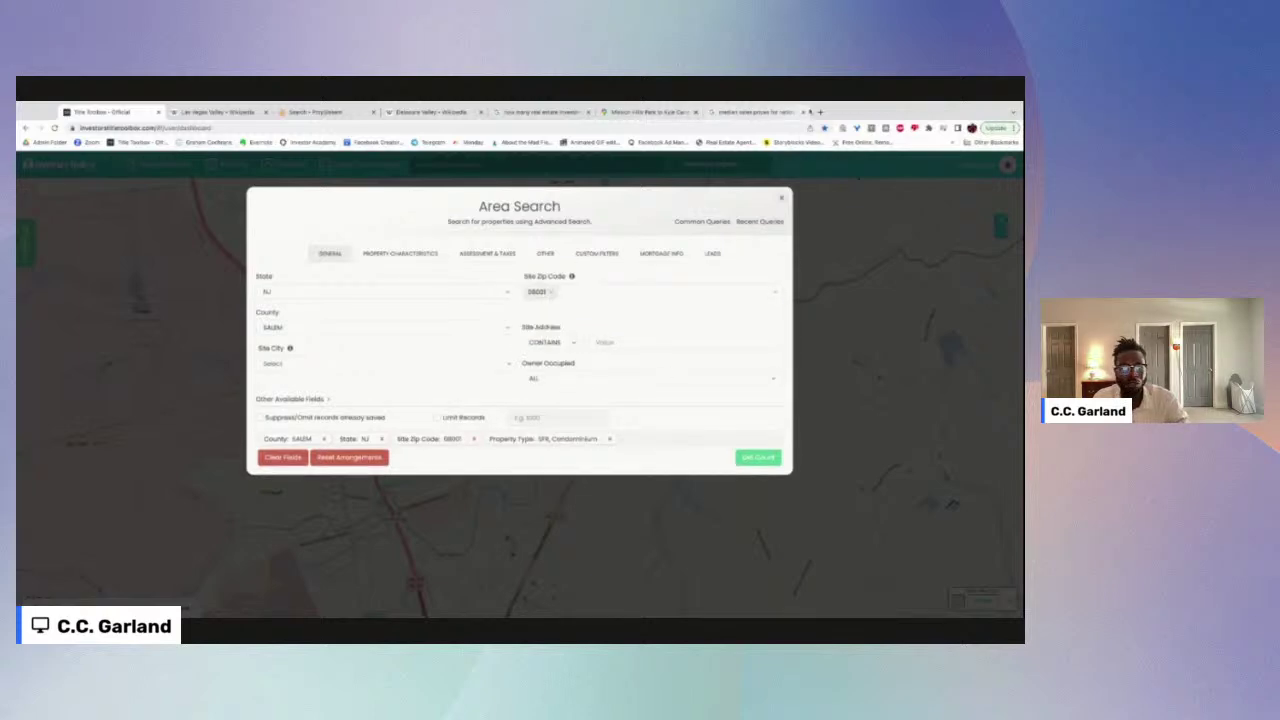
Step: Open redfin.com in a new tab, place it directly beside Title Toolbox, and return to the area search
{"action": "left_click", "coordinate": [820, 112]}
{"action": "type", "text": "redfin.com"}
{"action": "key", "text": "Return"}
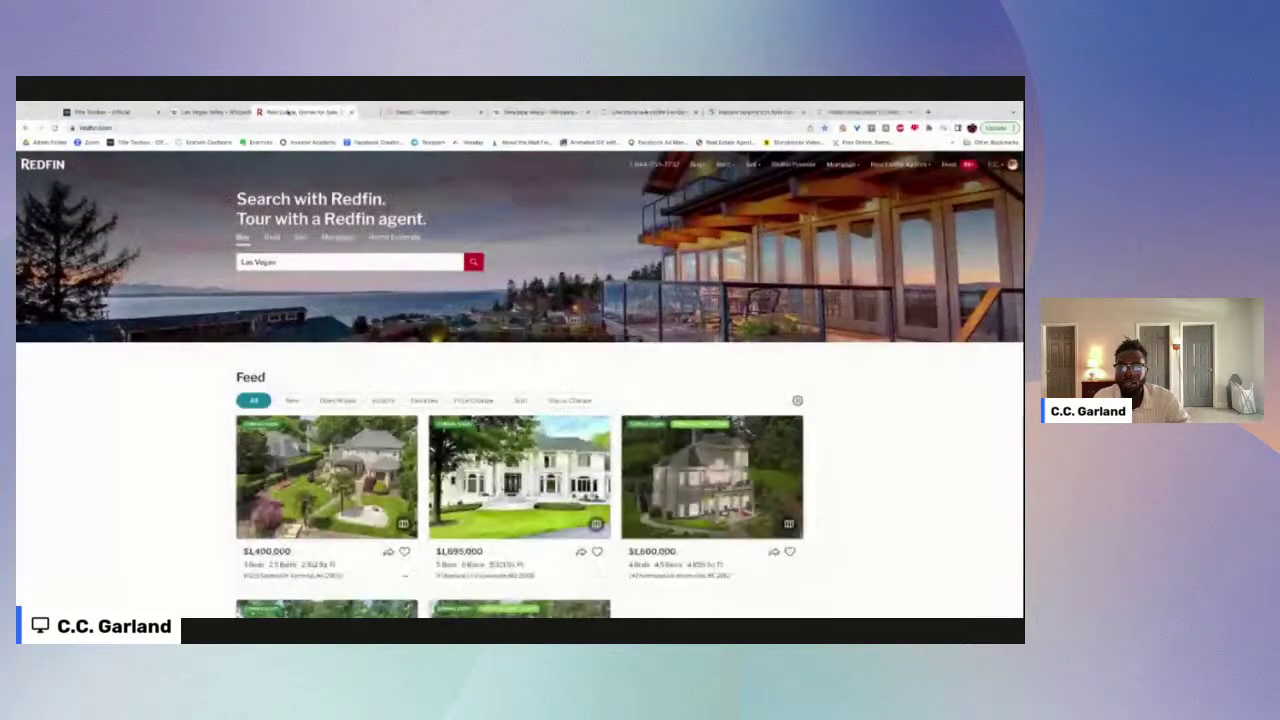
{"action": "key", "text": "ctrl+1"}
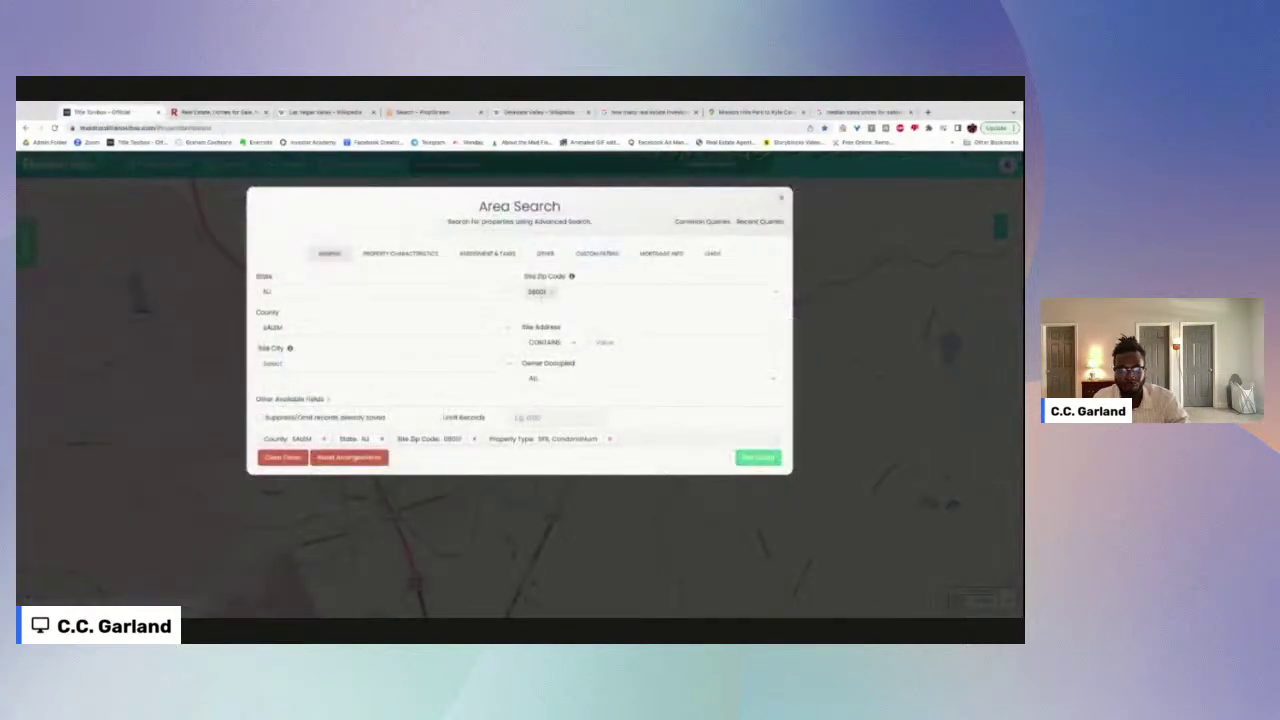
Step: Search Redfin for zip code 08001, checking the code against the area search, and open its housing market insights
{"action": "left_click", "coordinate": [196, 116]}
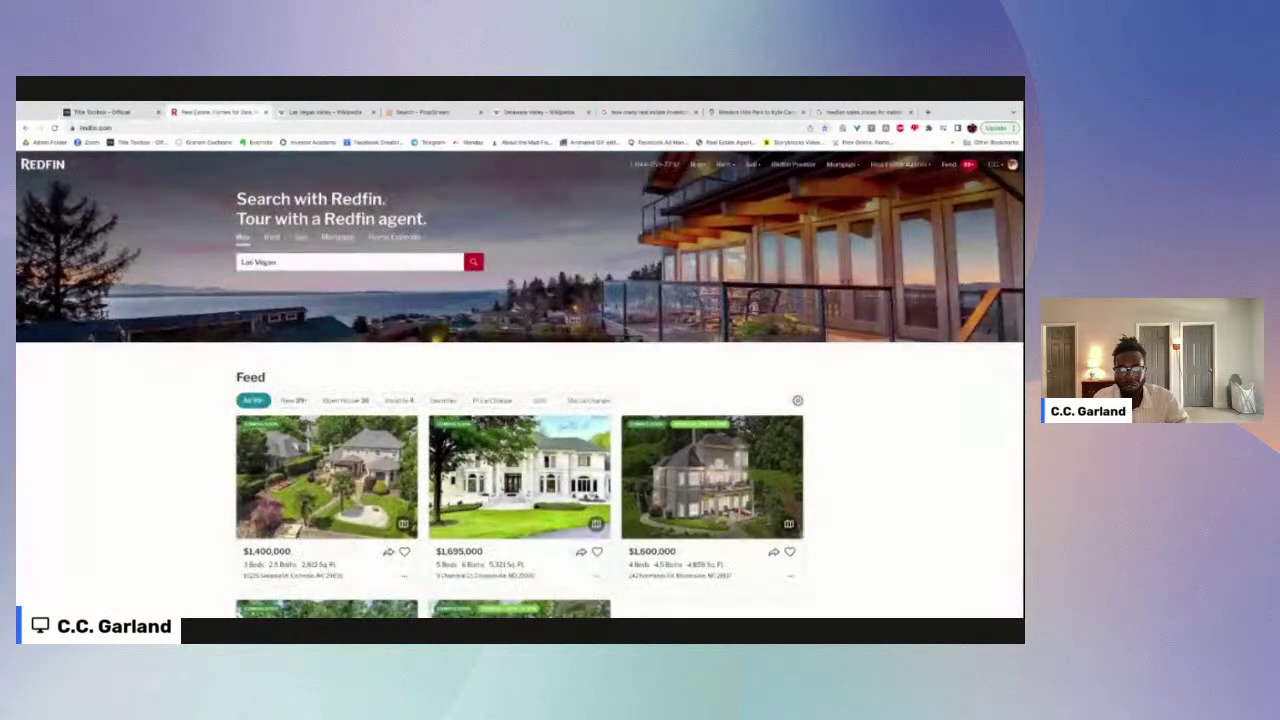
{"action": "left_click", "coordinate": [333, 261]}
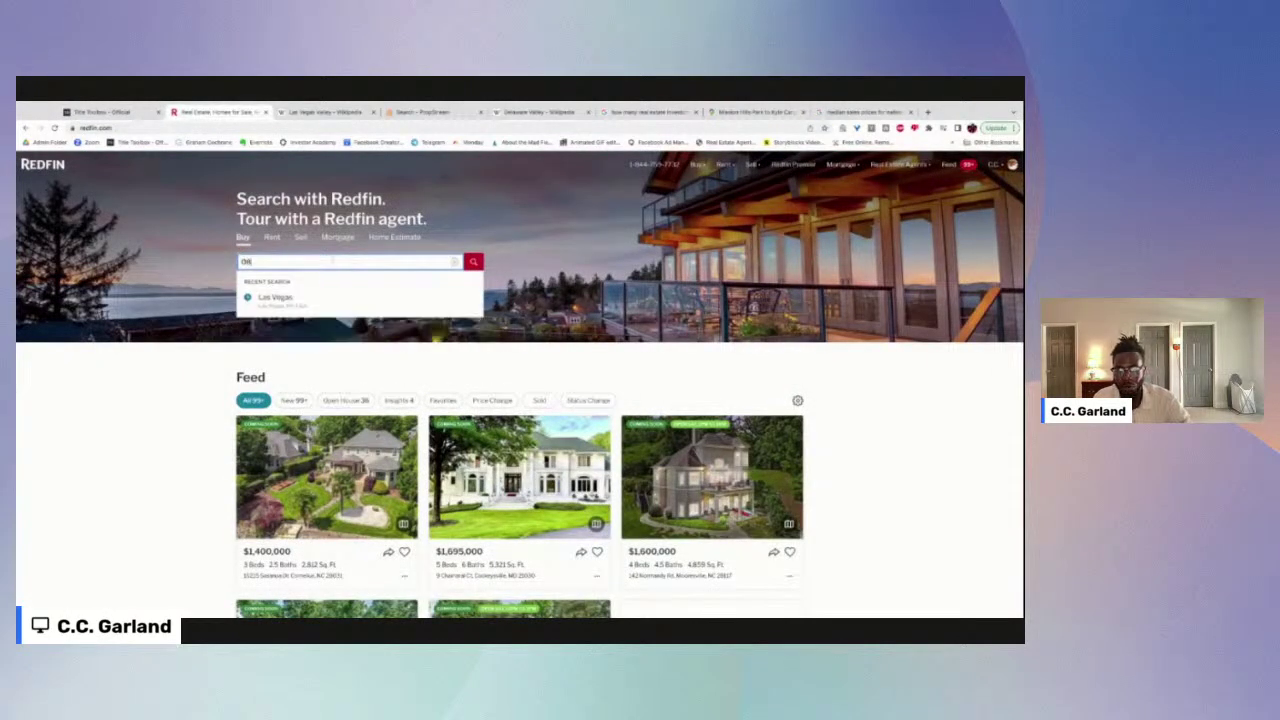
{"action": "left_click", "coordinate": [110, 112]}
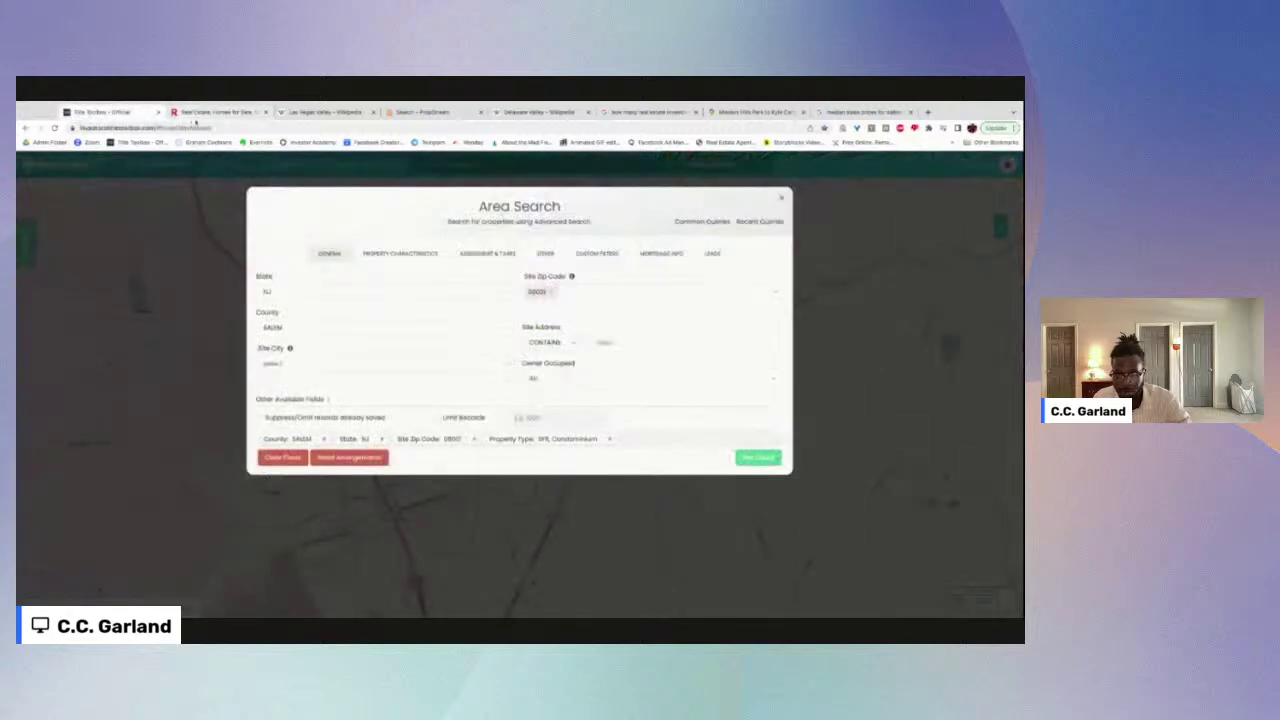
{"action": "left_click", "coordinate": [208, 112]}
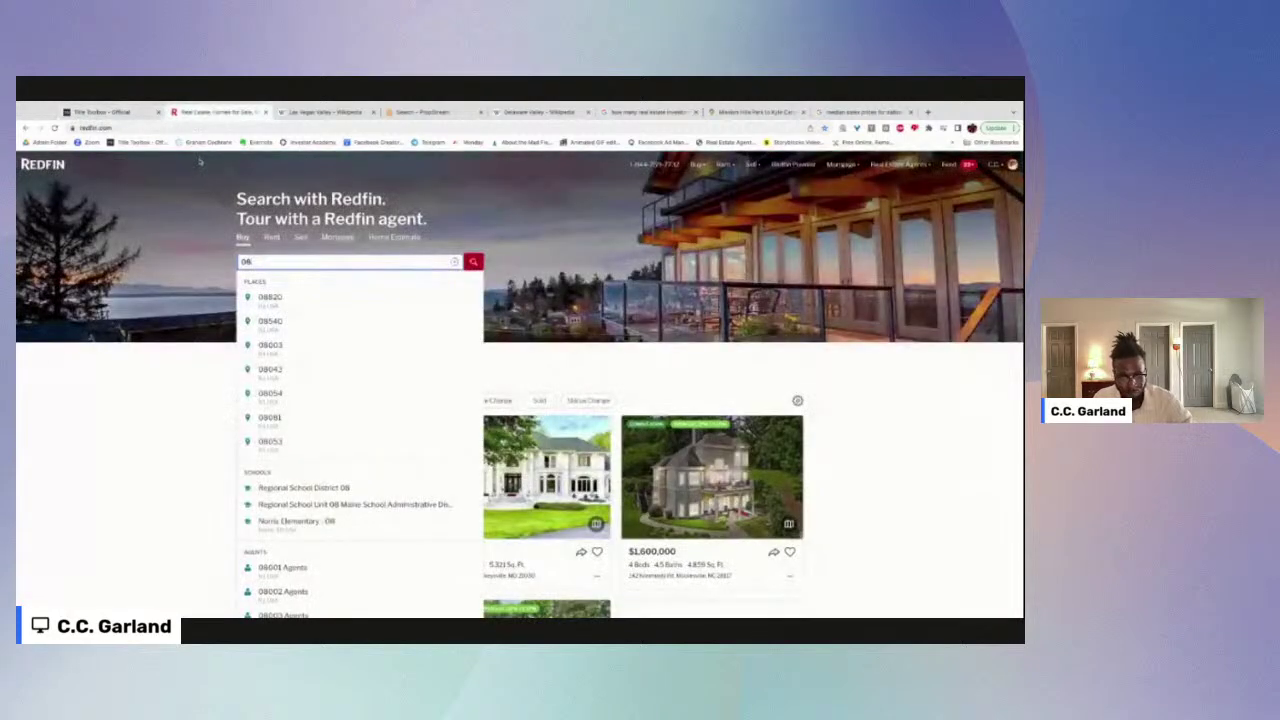
{"action": "type", "text": "001"}
{"action": "key", "text": "Return"}
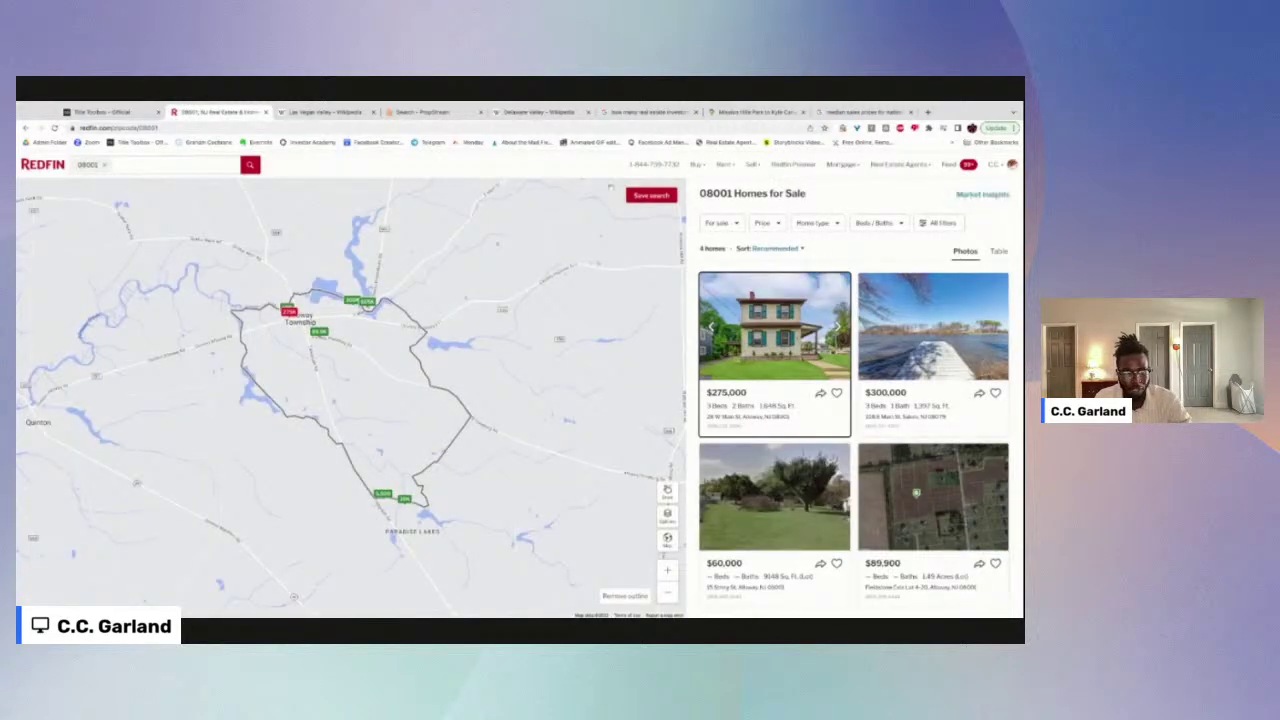
{"action": "left_click", "coordinate": [982, 194]}
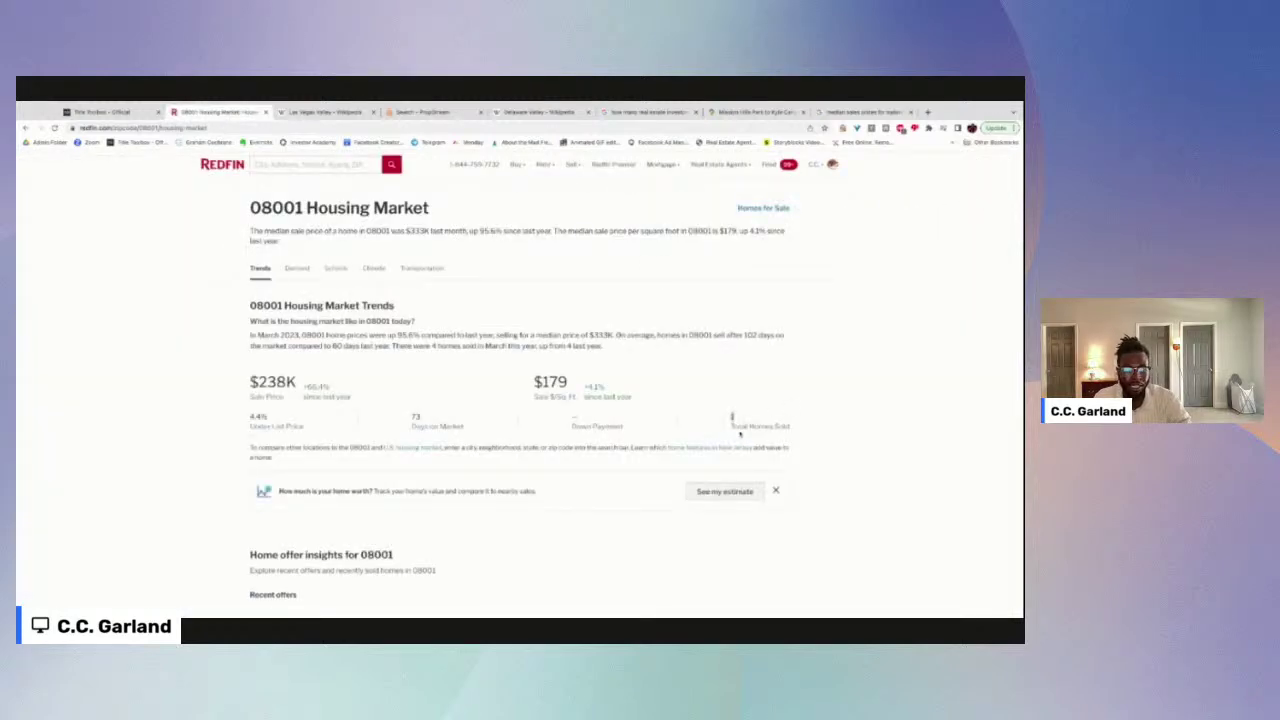
Step: Switch to Title Toolbox and replace the area search's site zip code with 08023
{"action": "left_click", "coordinate": [135, 113]}
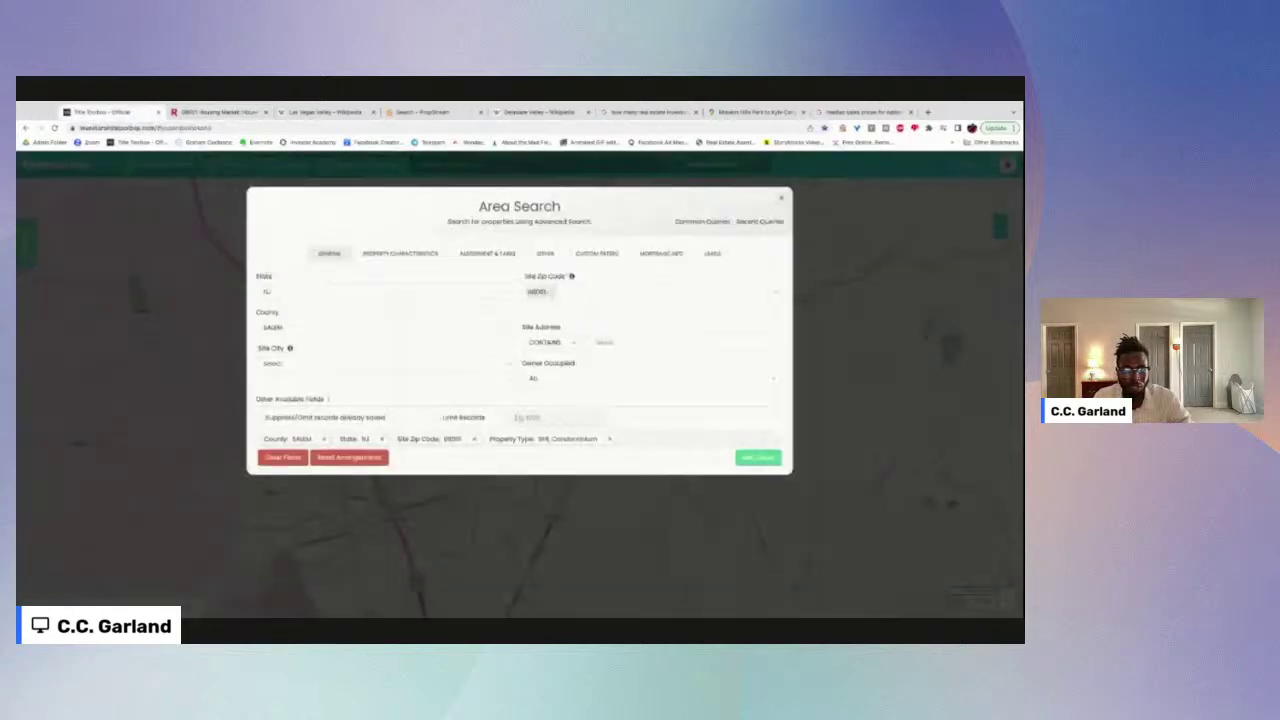
{"action": "left_click", "coordinate": [552, 292]}
{"action": "left_click", "coordinate": [545, 296]}
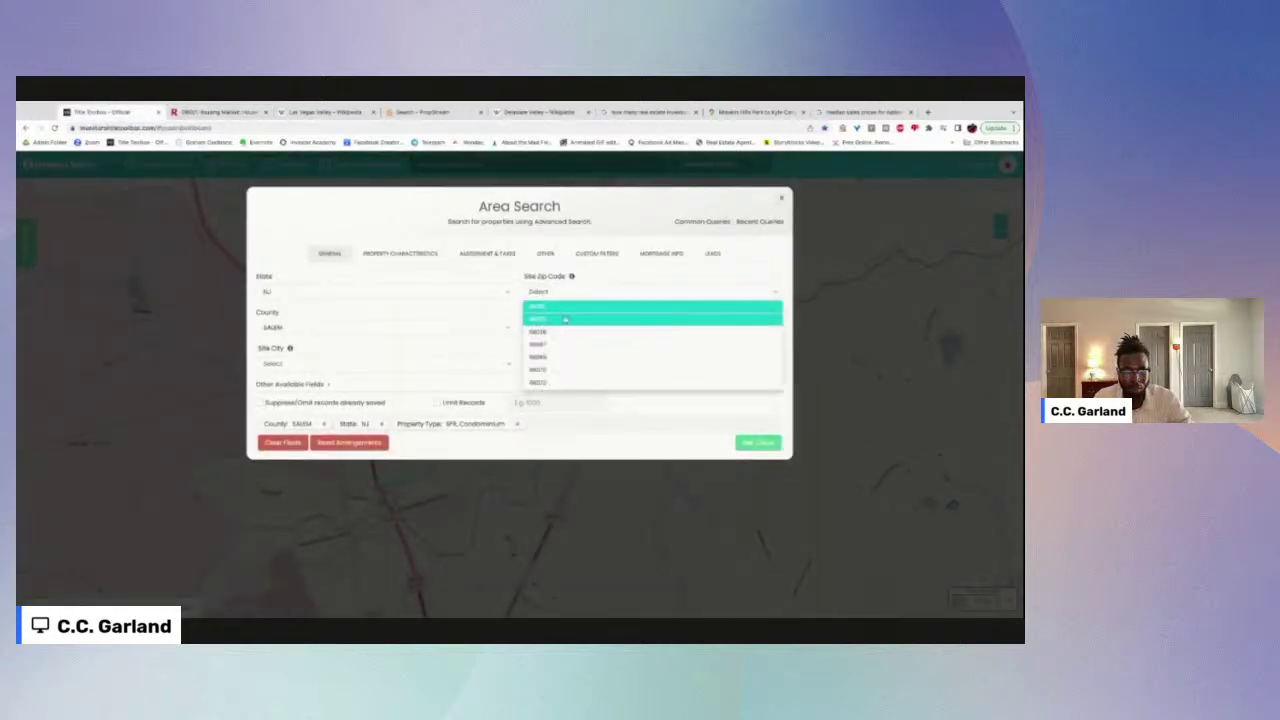
{"action": "left_click", "coordinate": [545, 320]}
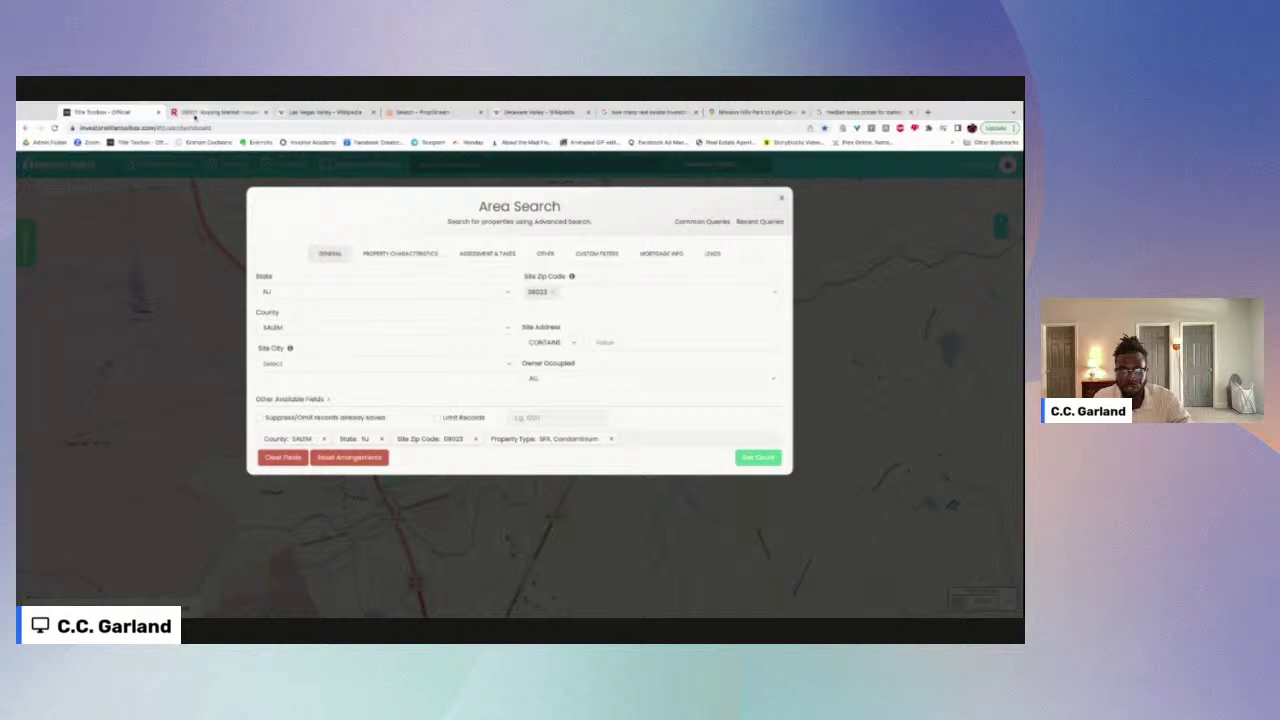
Step: Switch to Redfin, search for zip code 08023 and open its housing market insights
{"action": "left_click", "coordinate": [215, 112]}
{"action": "left_click", "coordinate": [307, 166]}
{"action": "type", "text": "08"}
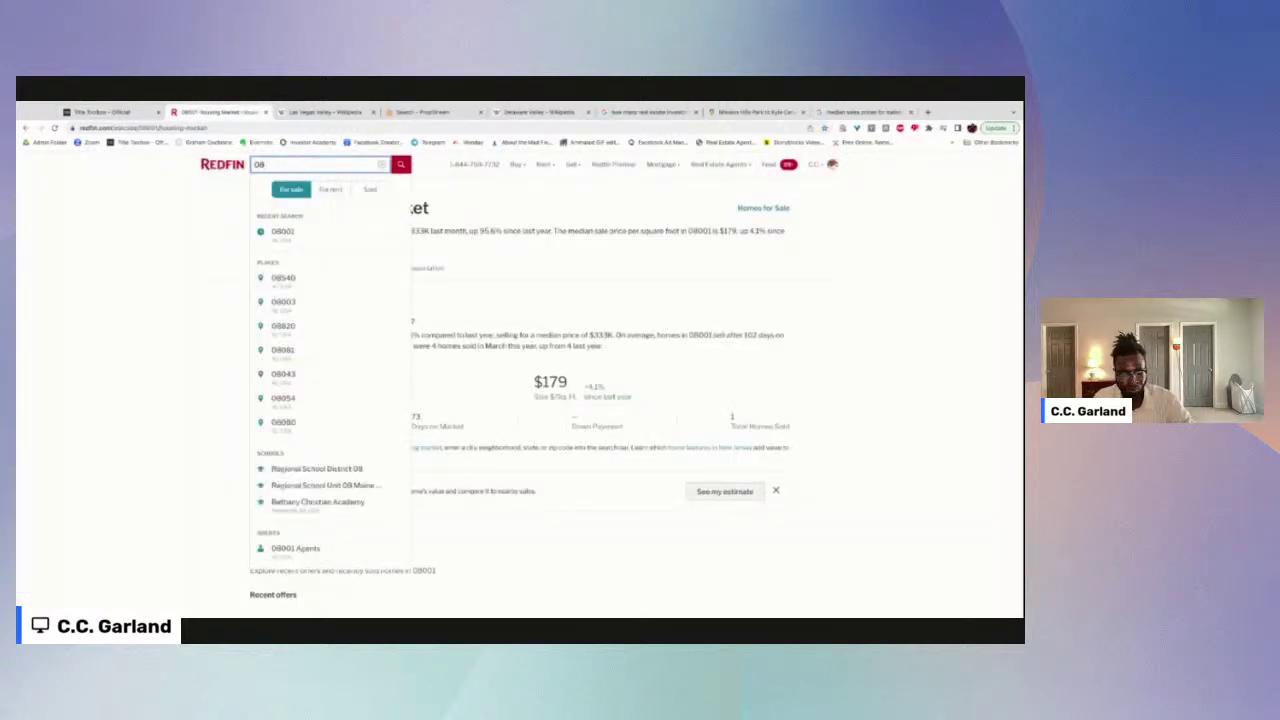
{"action": "type", "text": "023"}
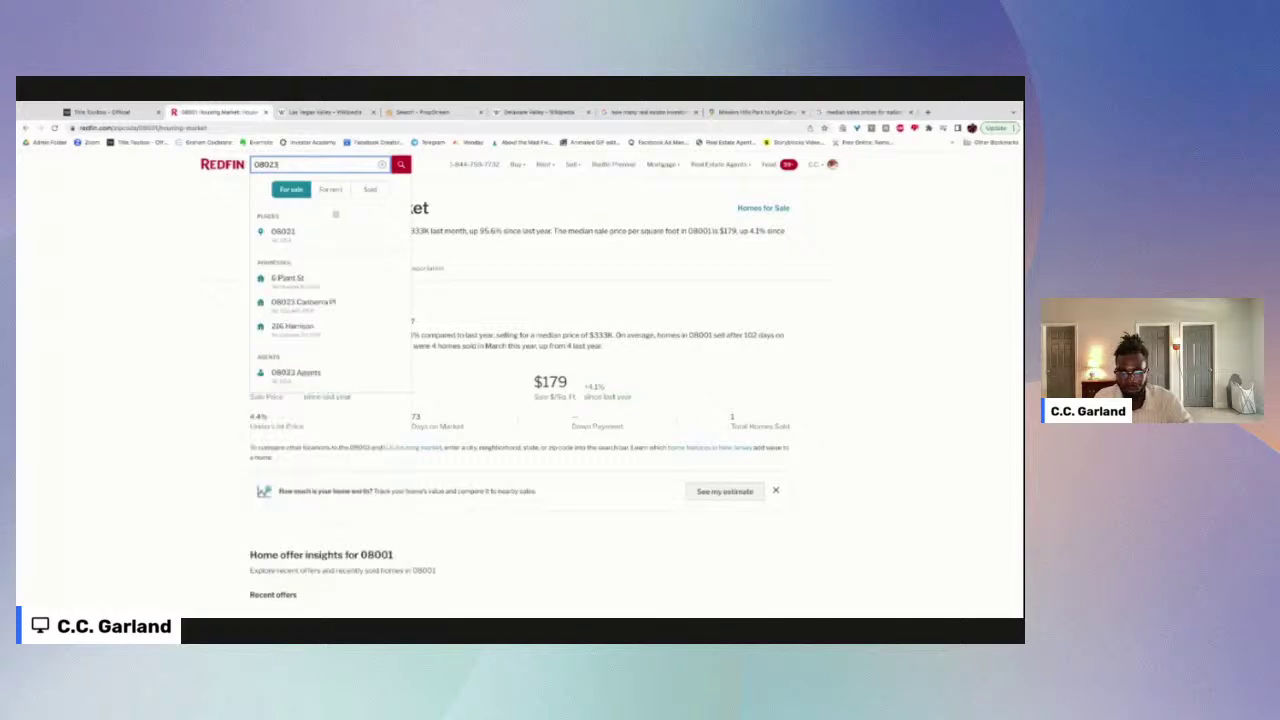
{"action": "key", "text": "Return"}
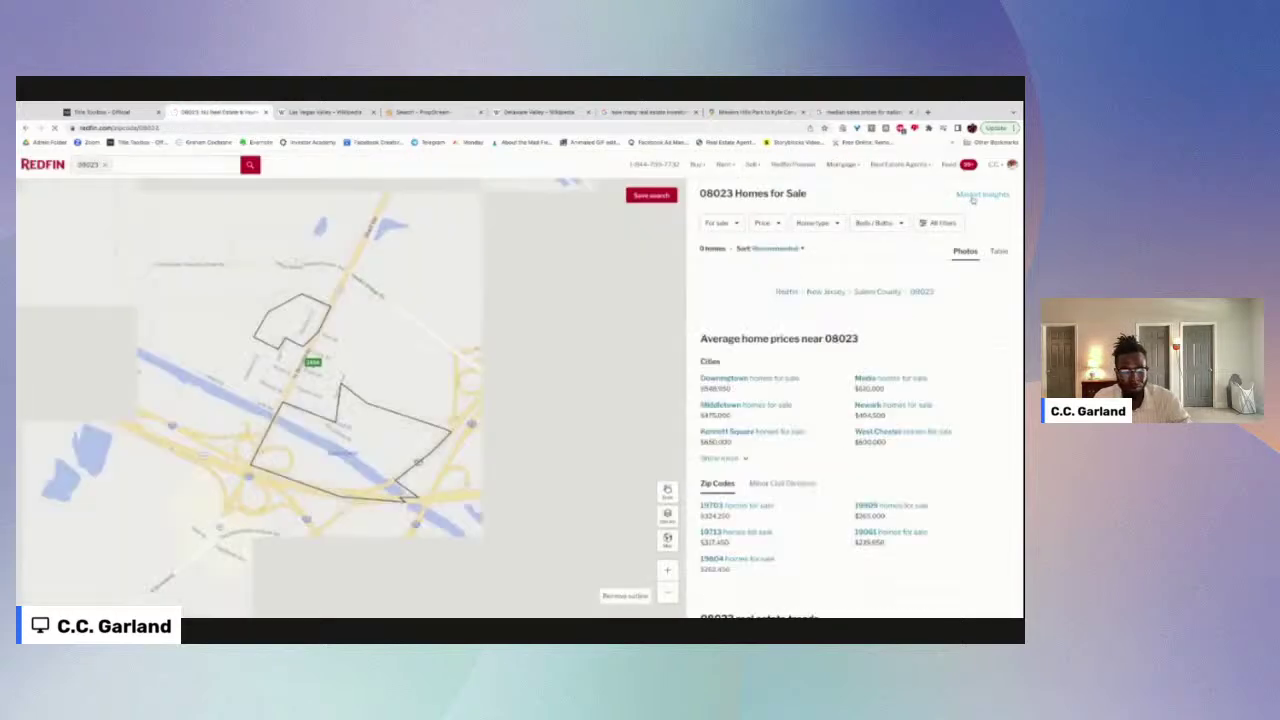
{"action": "left_click", "coordinate": [961, 195]}
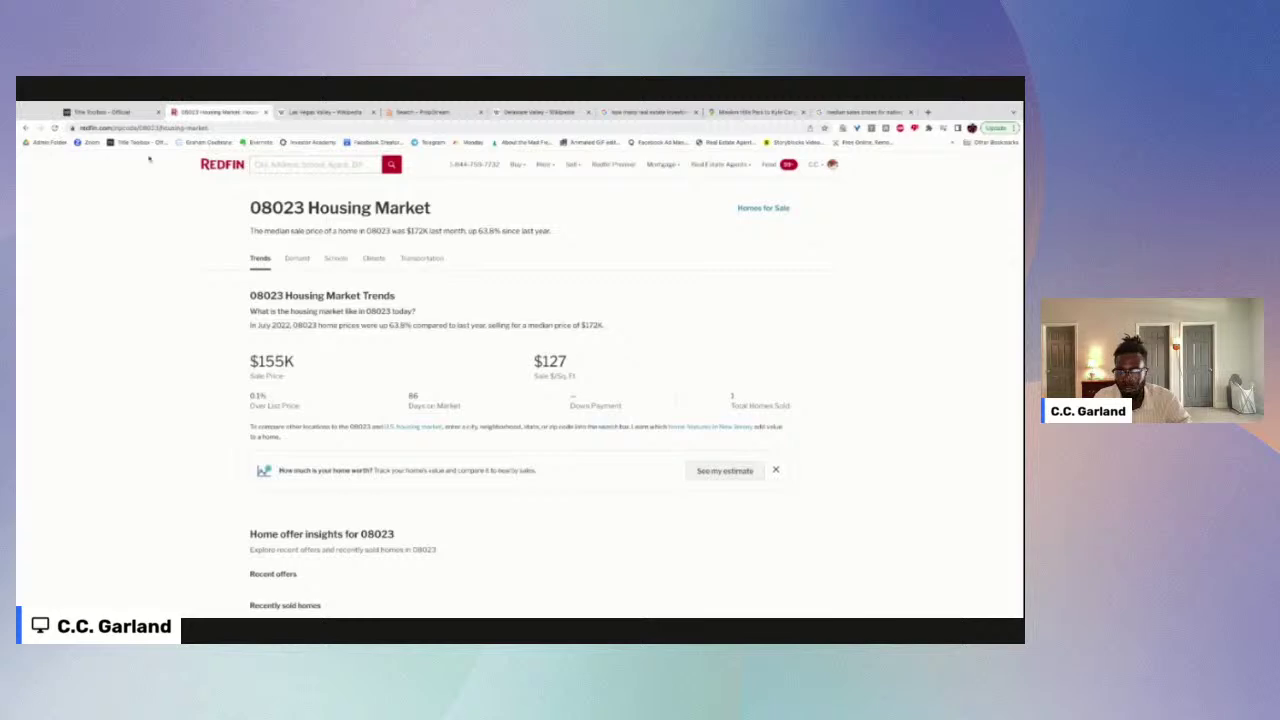
{"action": "left_click", "coordinate": [110, 112]}
{"action": "left_click", "coordinate": [300, 112]}
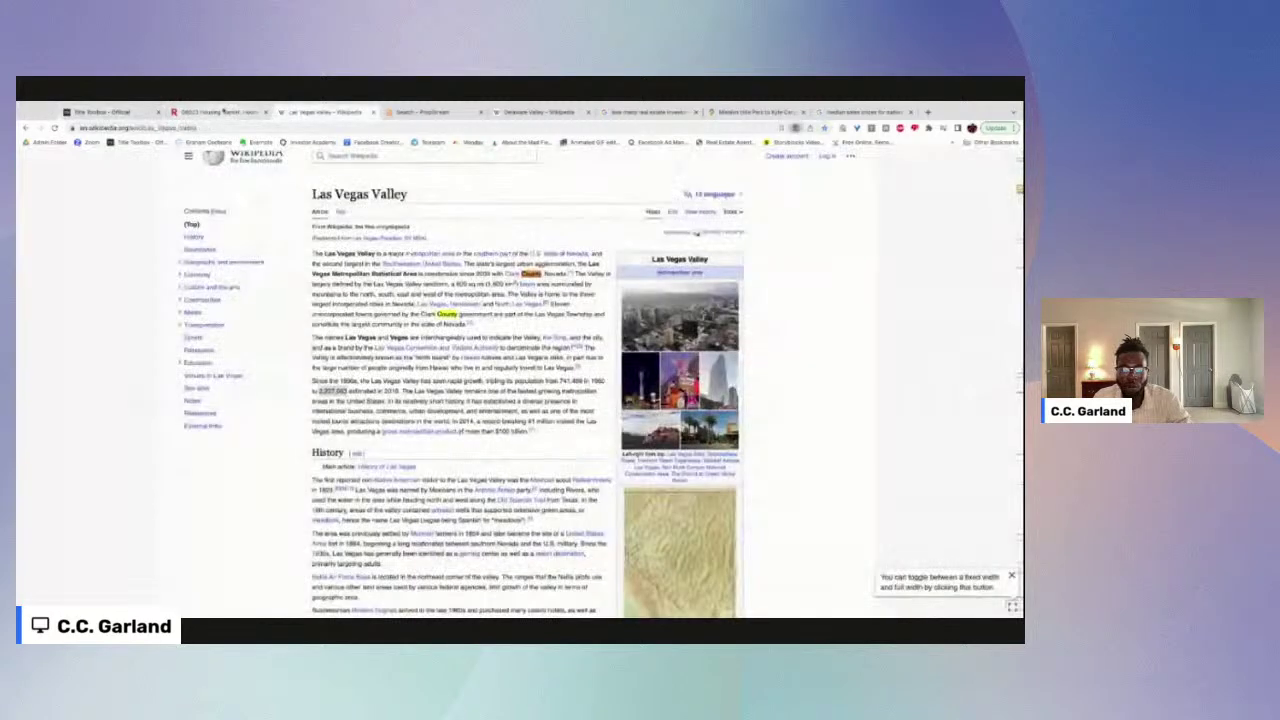
{"action": "left_click", "coordinate": [220, 112]}
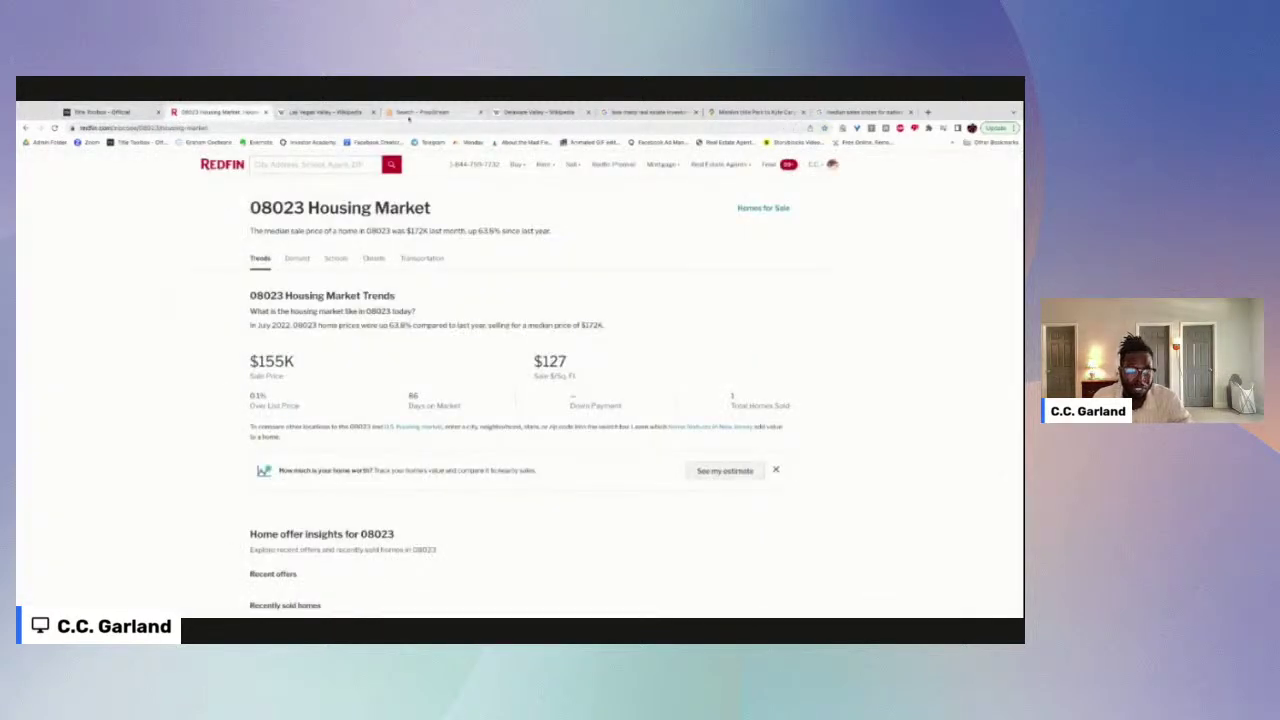
{"action": "left_click", "coordinate": [420, 112]}
{"action": "left_click", "coordinate": [222, 112]}
Step: Return to Title Toolbox and replace the area search's site zip code with 08038
{"action": "left_click", "coordinate": [105, 112]}
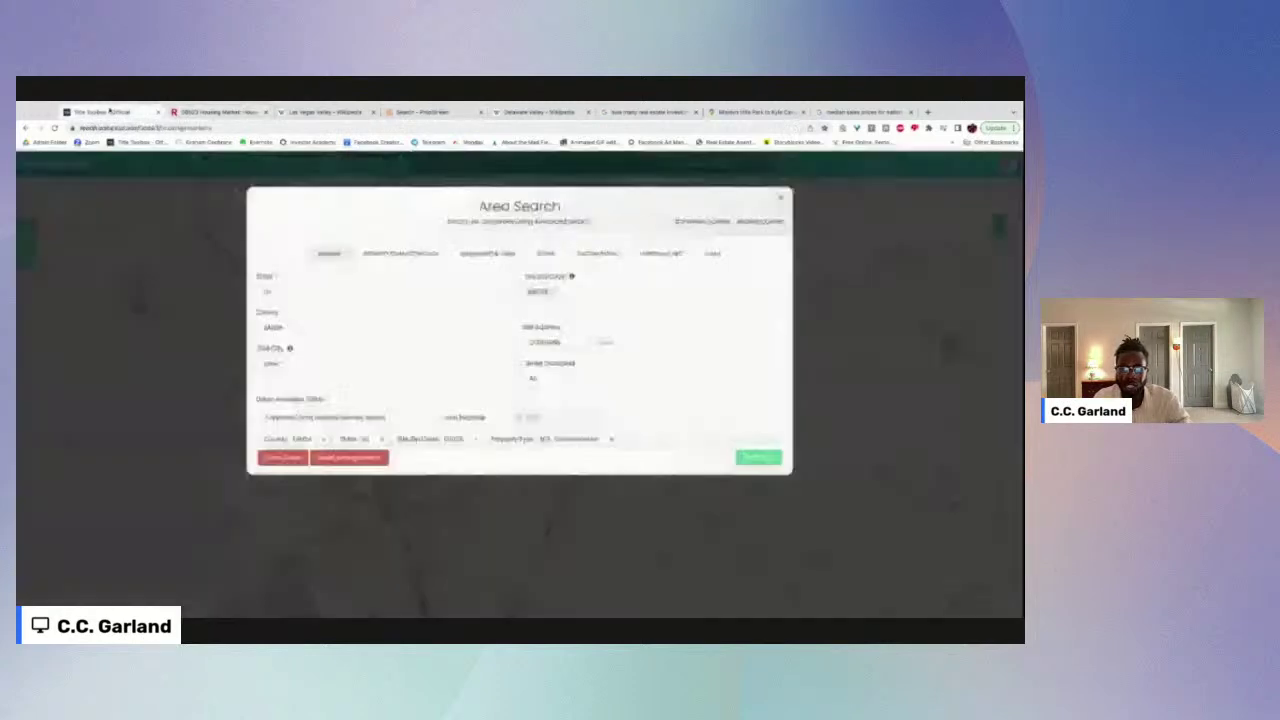
{"action": "left_click", "coordinate": [551, 291]}
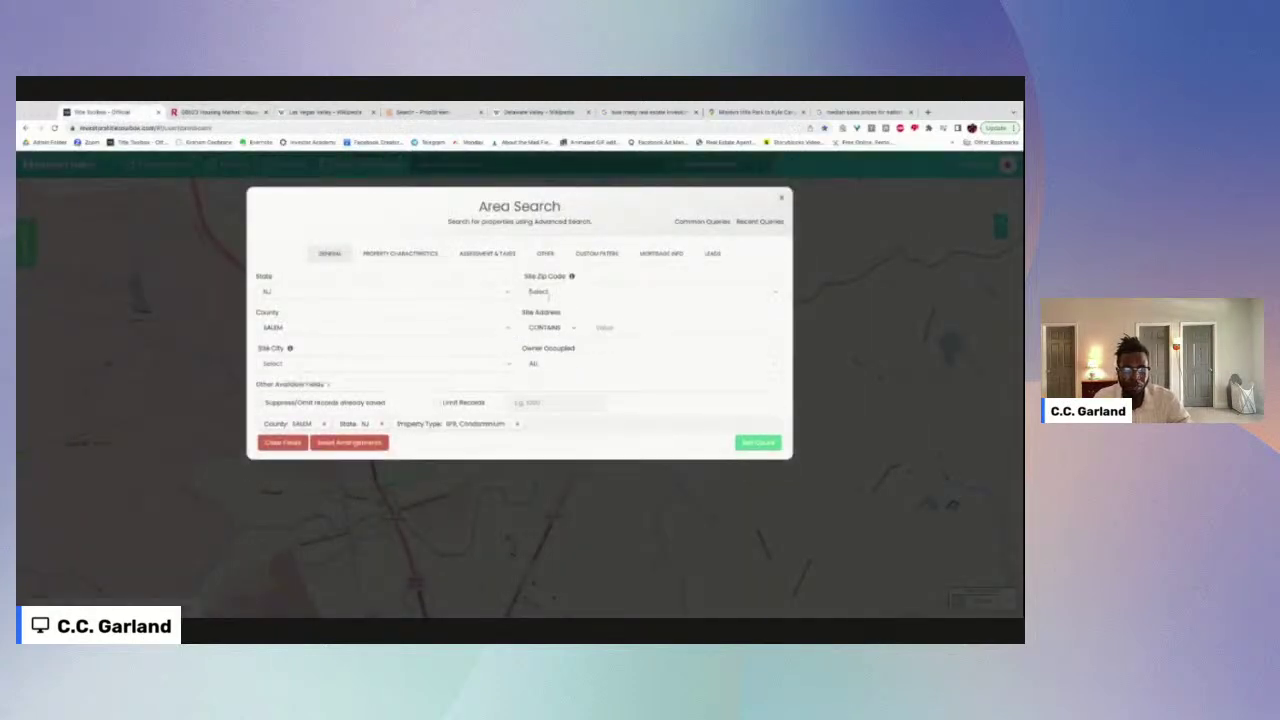
{"action": "left_click", "coordinate": [545, 291]}
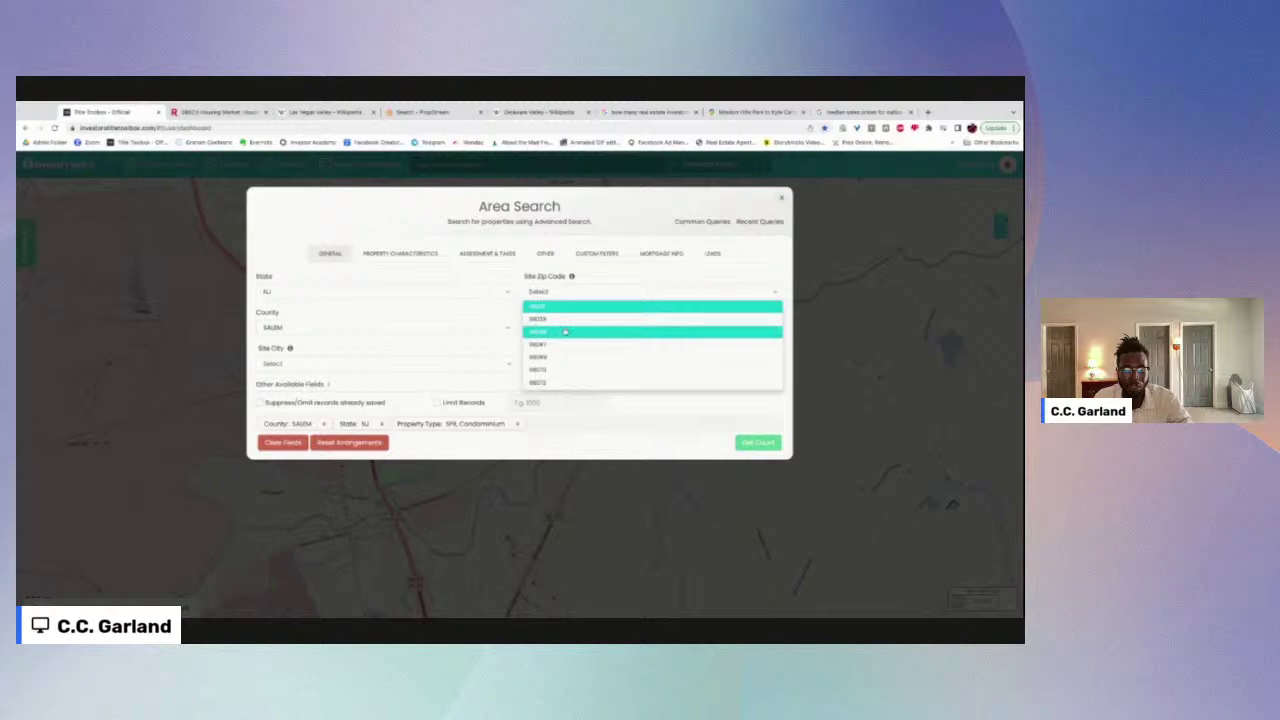
{"action": "left_click", "coordinate": [565, 332]}
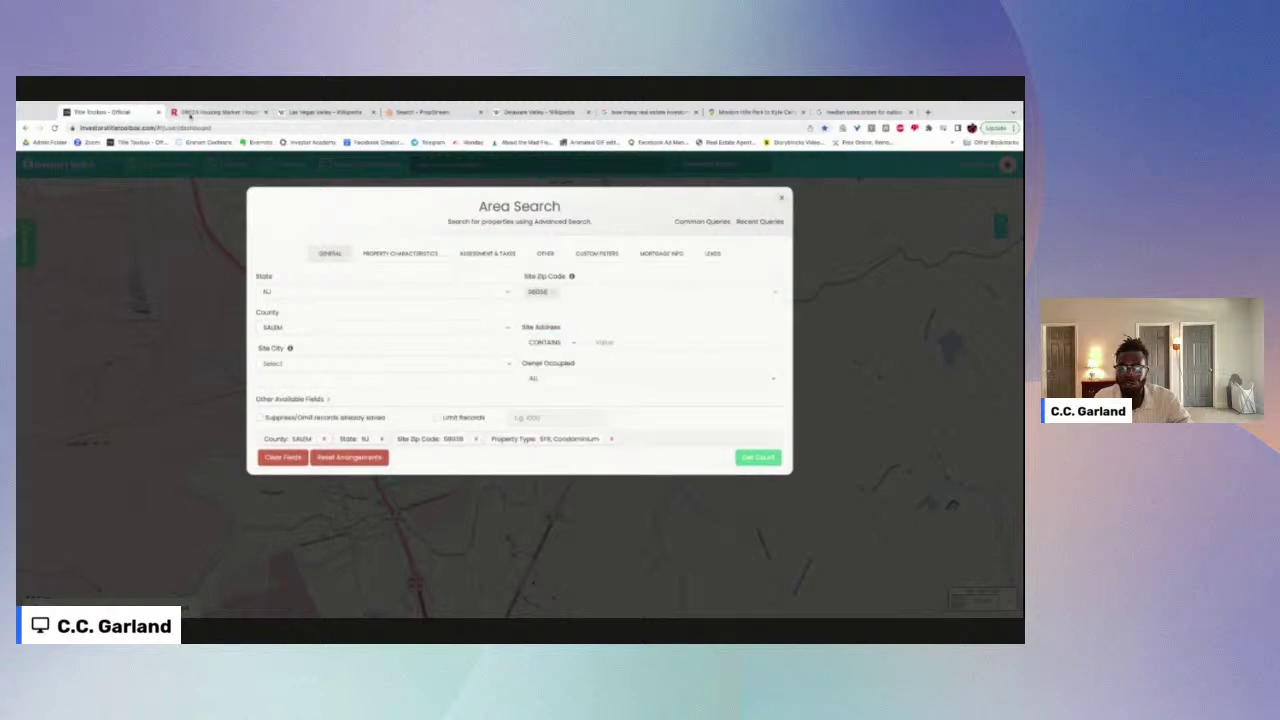
Step: Switch to Redfin, search for zip code 08038 and open its housing market insights
{"action": "left_click", "coordinate": [192, 113]}
{"action": "type", "text": "08037"}
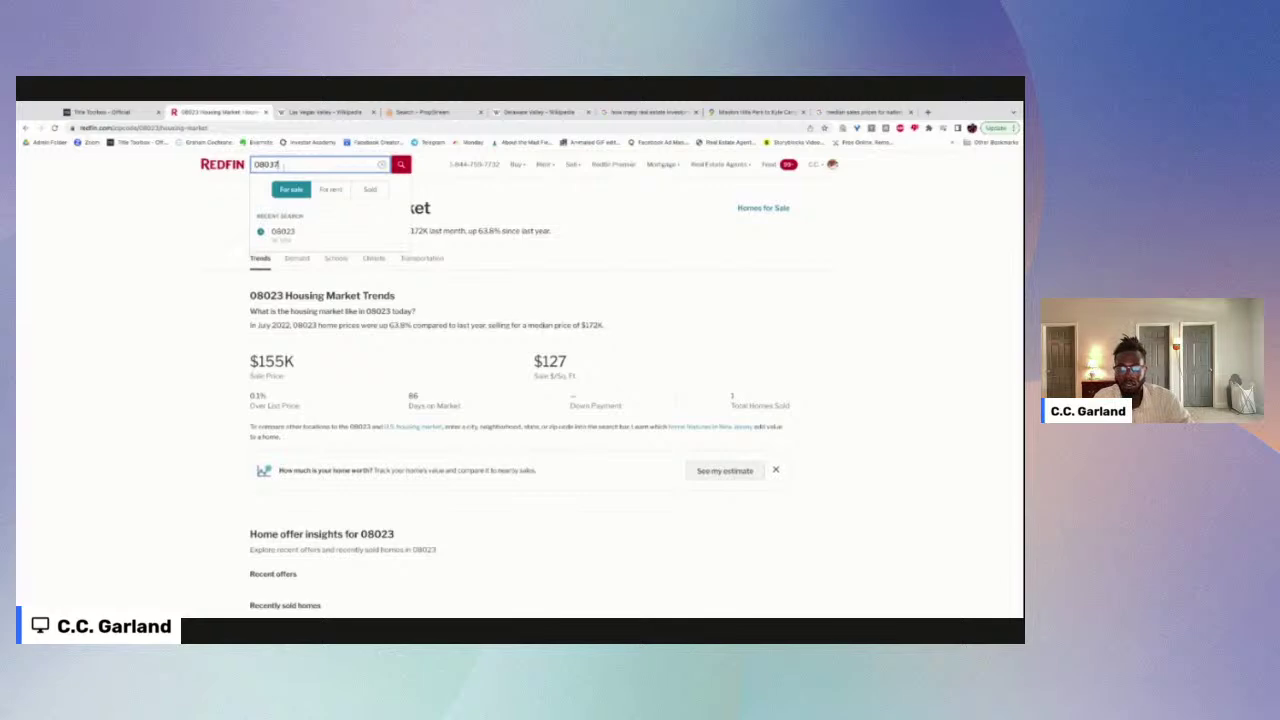
{"action": "key", "text": "BackSpace"}
{"action": "type", "text": "8"}
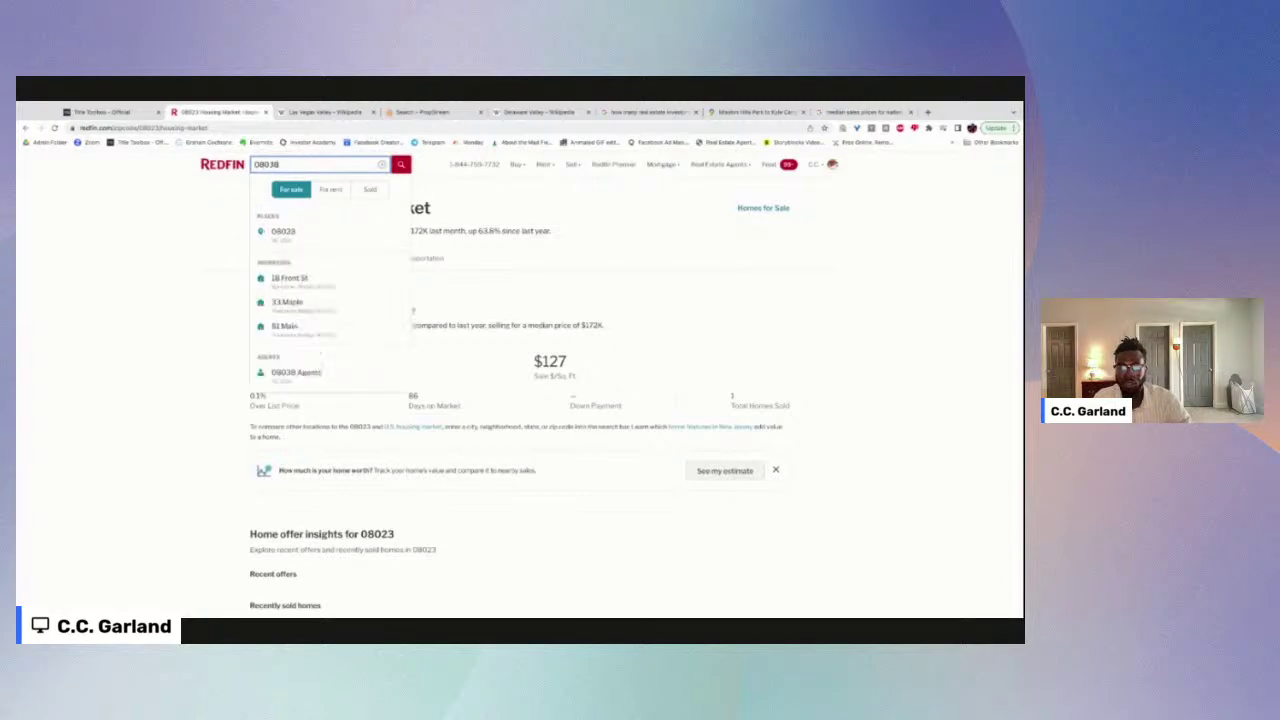
{"action": "left_click", "coordinate": [300, 232]}
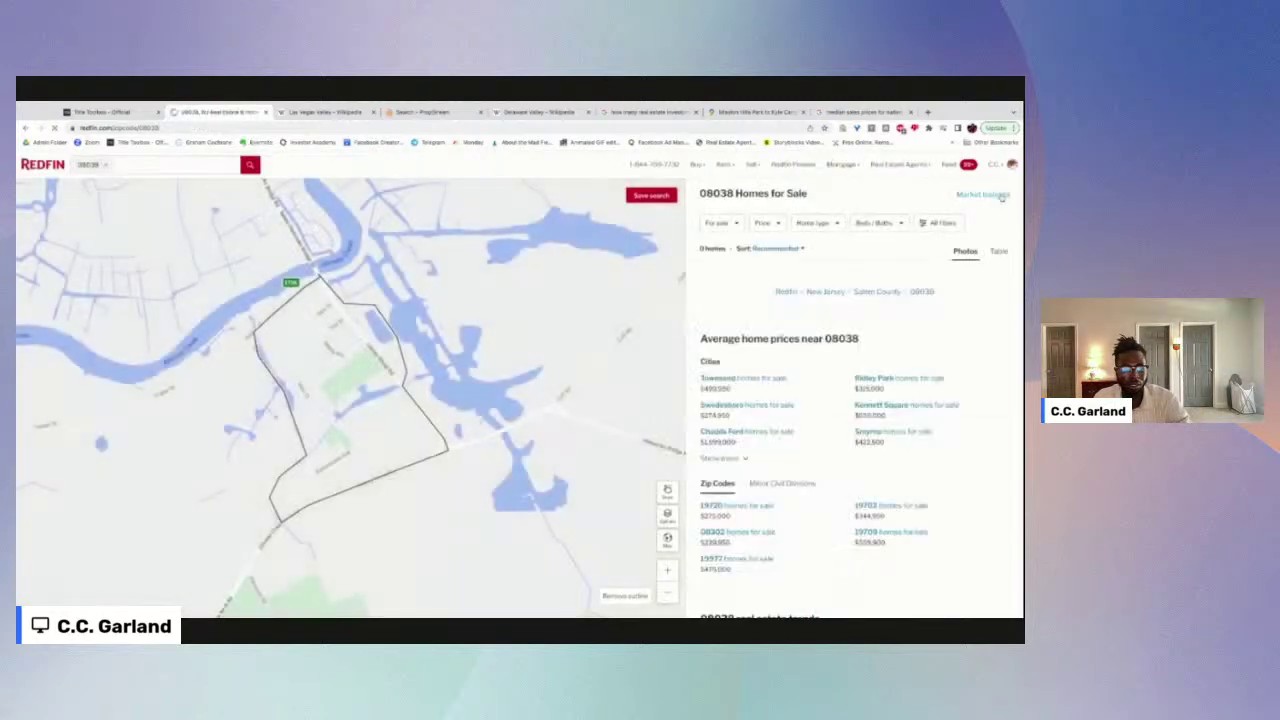
{"action": "left_click", "coordinate": [985, 195]}
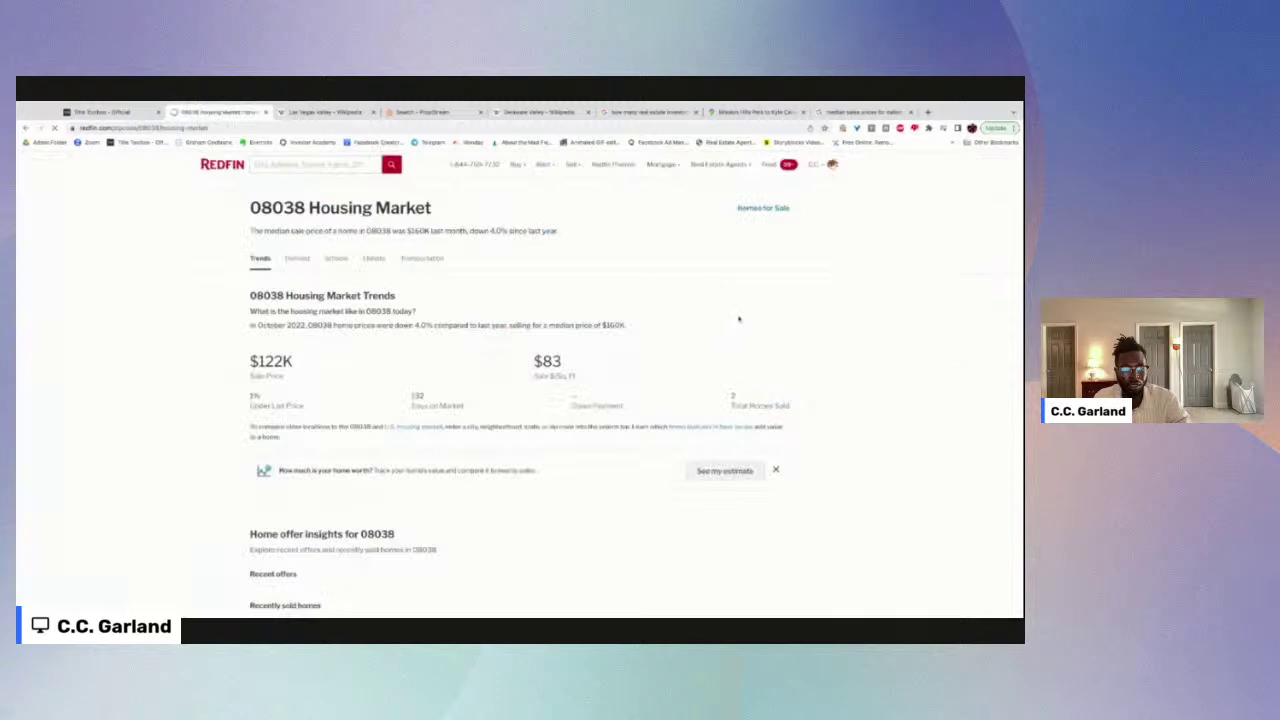
Step: Check the remaining site zip codes in Title Toolbox, and open Redfin's housing market insights for 08067
{"action": "left_click", "coordinate": [112, 112]}
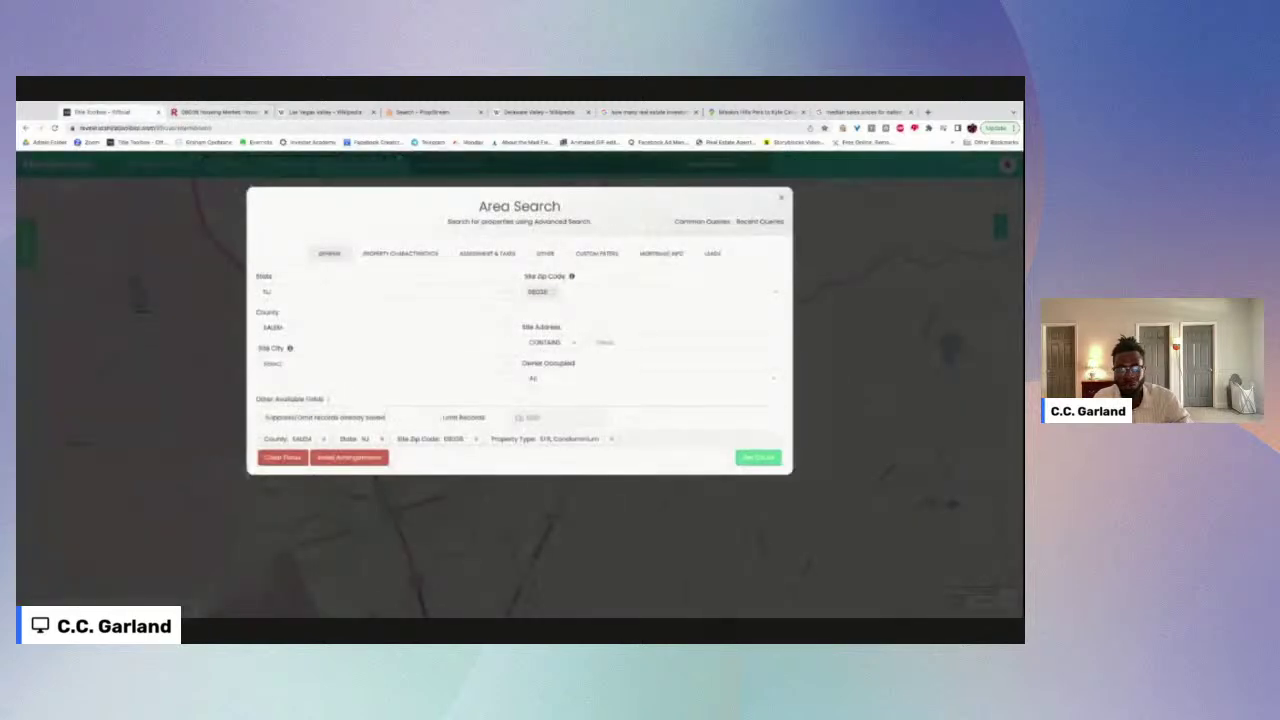
{"action": "left_click", "coordinate": [580, 294]}
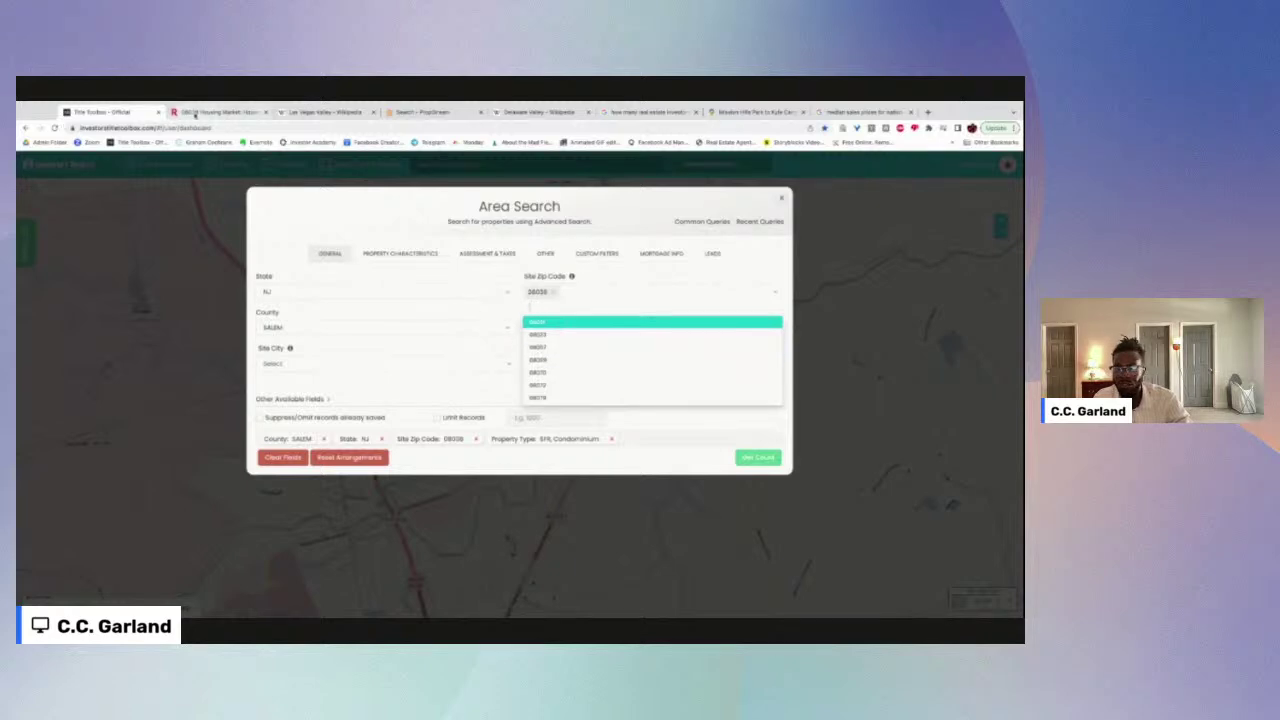
{"action": "left_click", "coordinate": [194, 112]}
{"action": "left_click", "coordinate": [277, 165]}
{"action": "type", "text": "08067"}
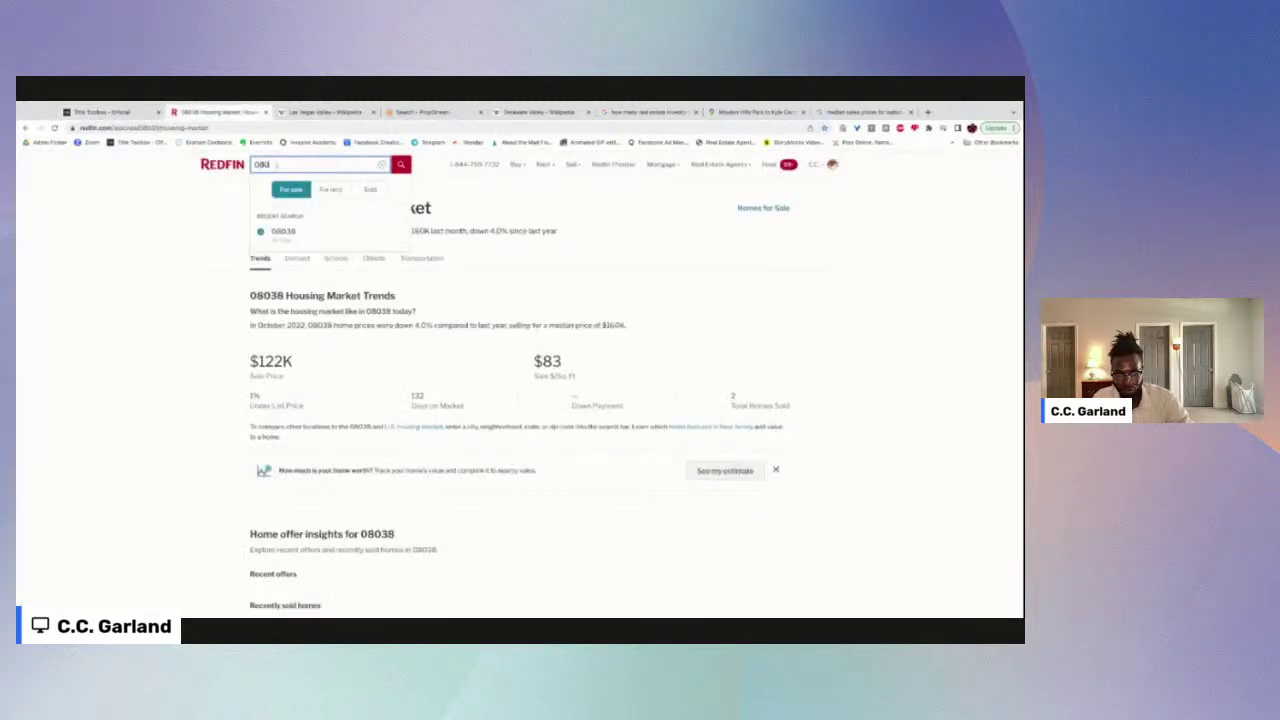
{"action": "key", "text": "Return"}
{"action": "left_click", "coordinate": [976, 196]}
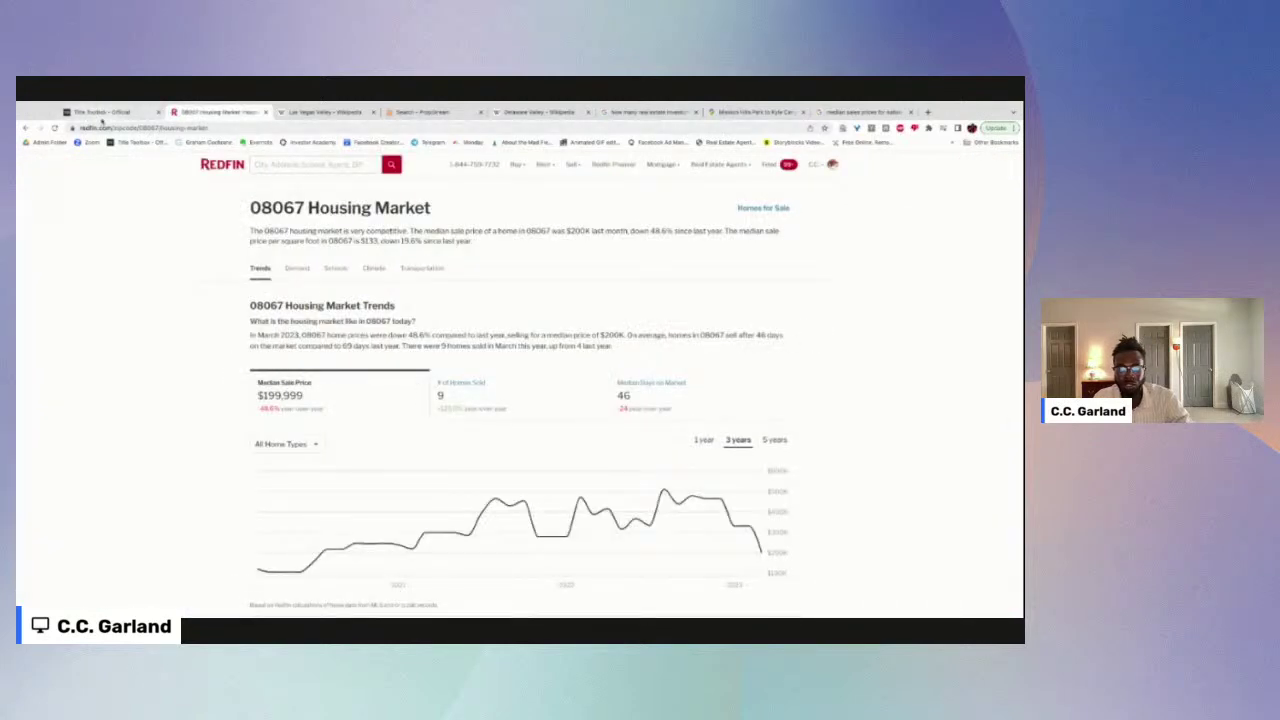
Step: Add site zip codes 08067, 08001, 08023 and 08069 to the area search in Title Toolbox
{"action": "left_click", "coordinate": [101, 113]}
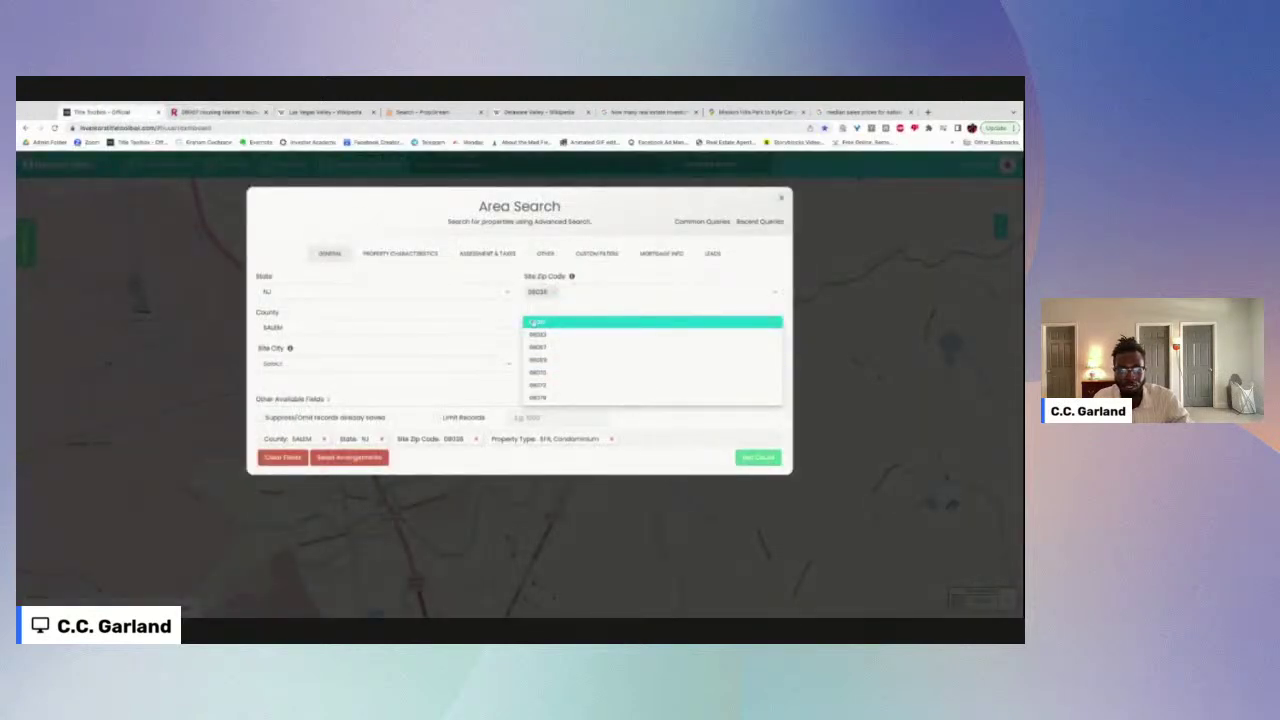
{"action": "left_click", "coordinate": [563, 350]}
{"action": "left_click", "coordinate": [560, 306]}
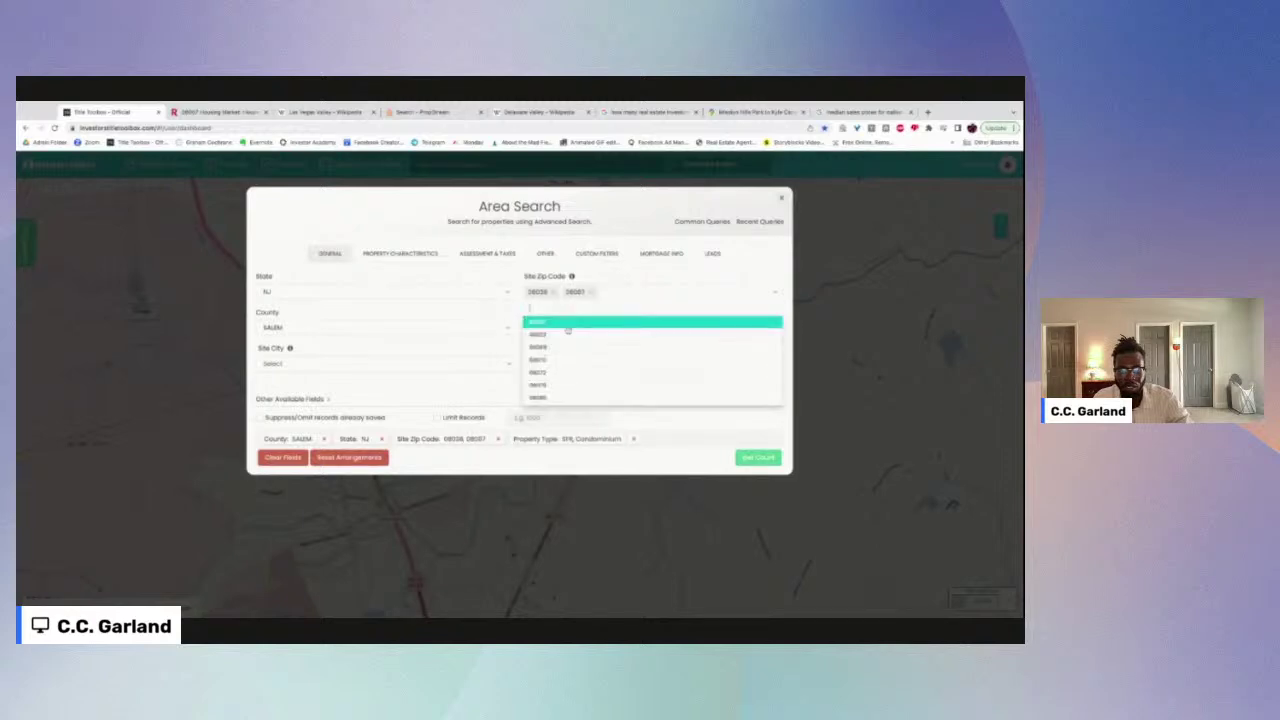
{"action": "left_click", "coordinate": [560, 322]}
{"action": "left_click", "coordinate": [560, 306]}
{"action": "left_click", "coordinate": [560, 322]}
{"action": "left_click", "coordinate": [560, 306]}
{"action": "left_click", "coordinate": [560, 334]}
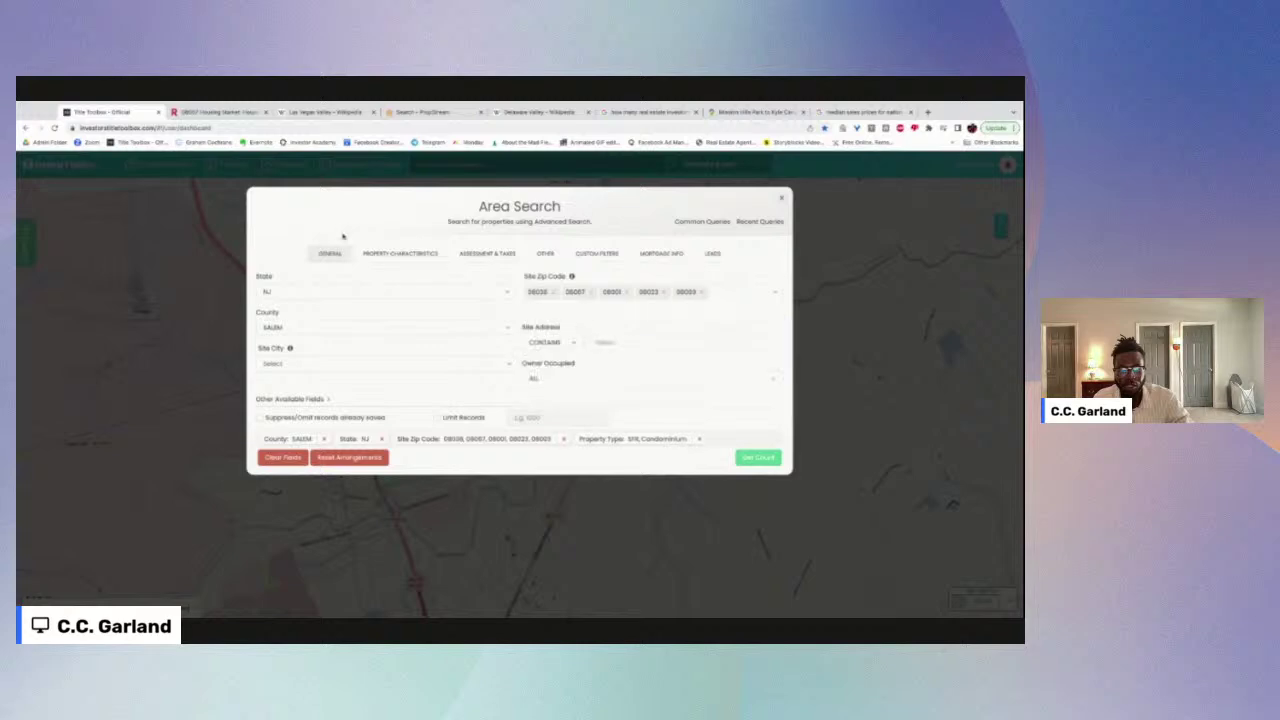
Step: Switch to Redfin, search for zip code 08069 and open its housing market insights
{"action": "left_click", "coordinate": [190, 111]}
{"action": "left_click", "coordinate": [310, 163]}
{"action": "type", "text": "08069"}
{"action": "key", "text": "Return"}
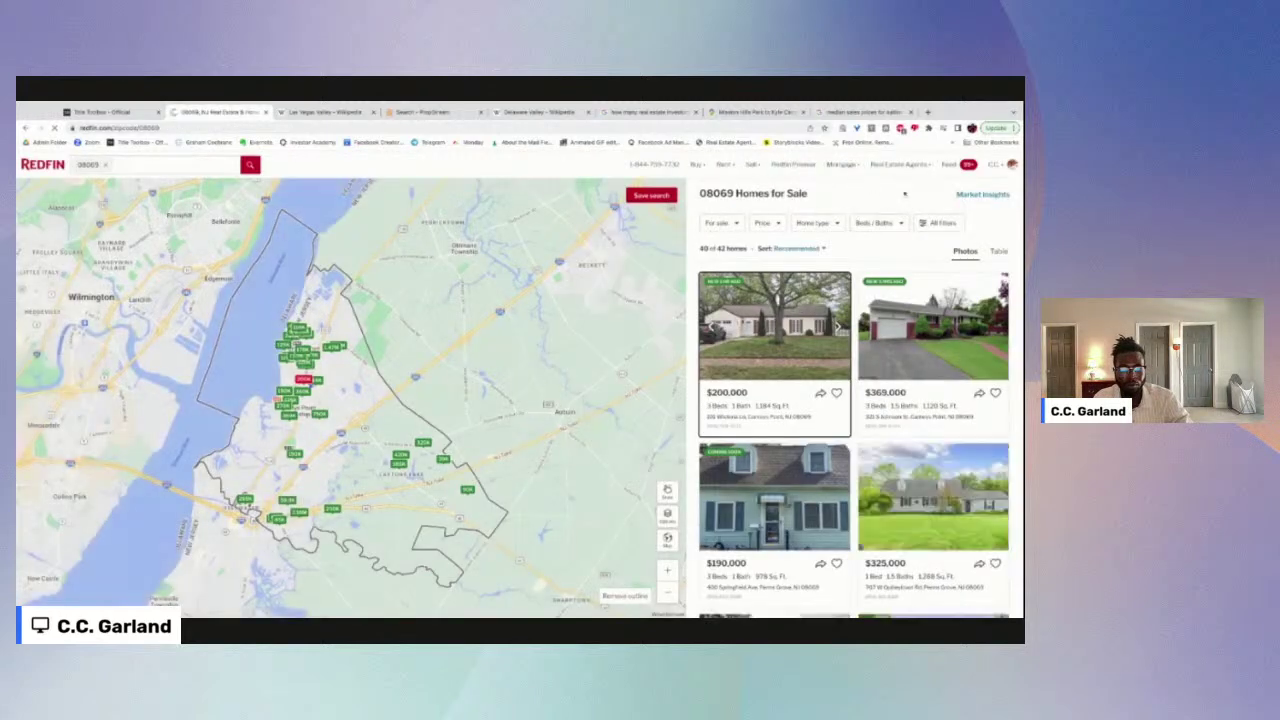
{"action": "left_click", "coordinate": [975, 195]}
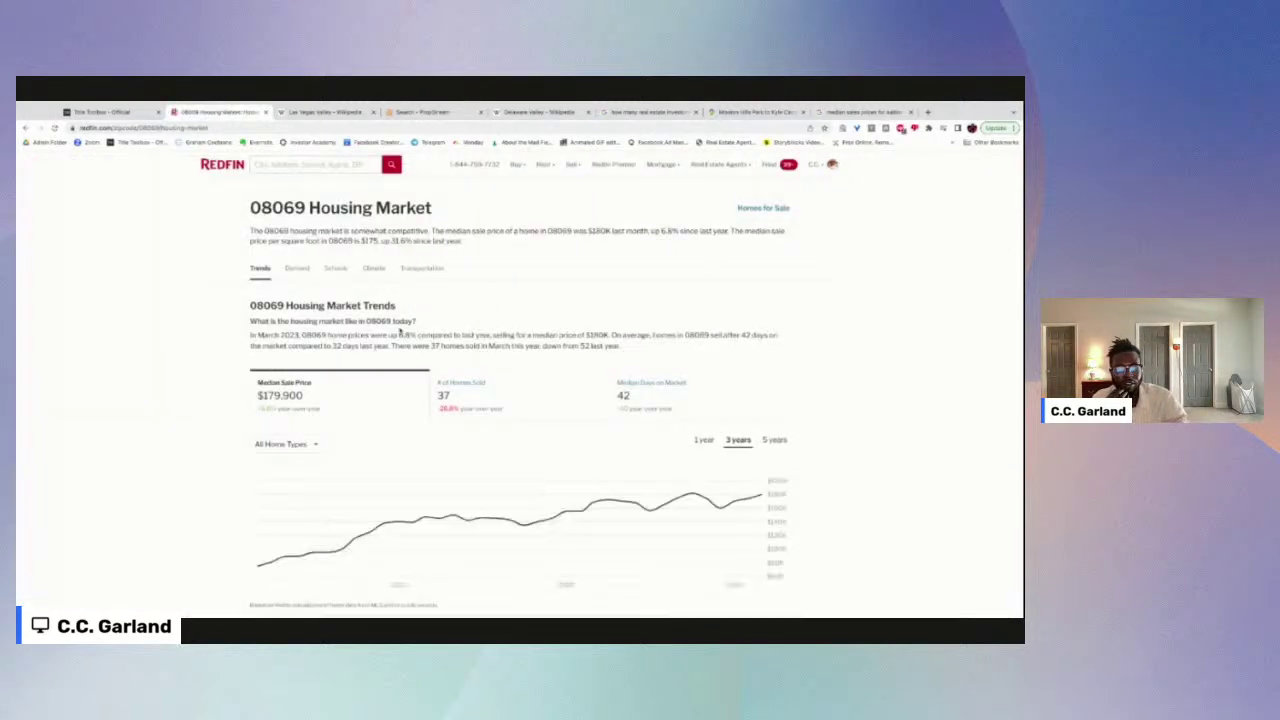
Step: Examine the number-of-homes-sold trend for 08069, and switch to the Salem County property search in PropStream
{"action": "left_click", "coordinate": [474, 386]}
{"action": "scroll", "coordinate": [313, 430], "scroll_direction": "down", "scroll_amount": 1}
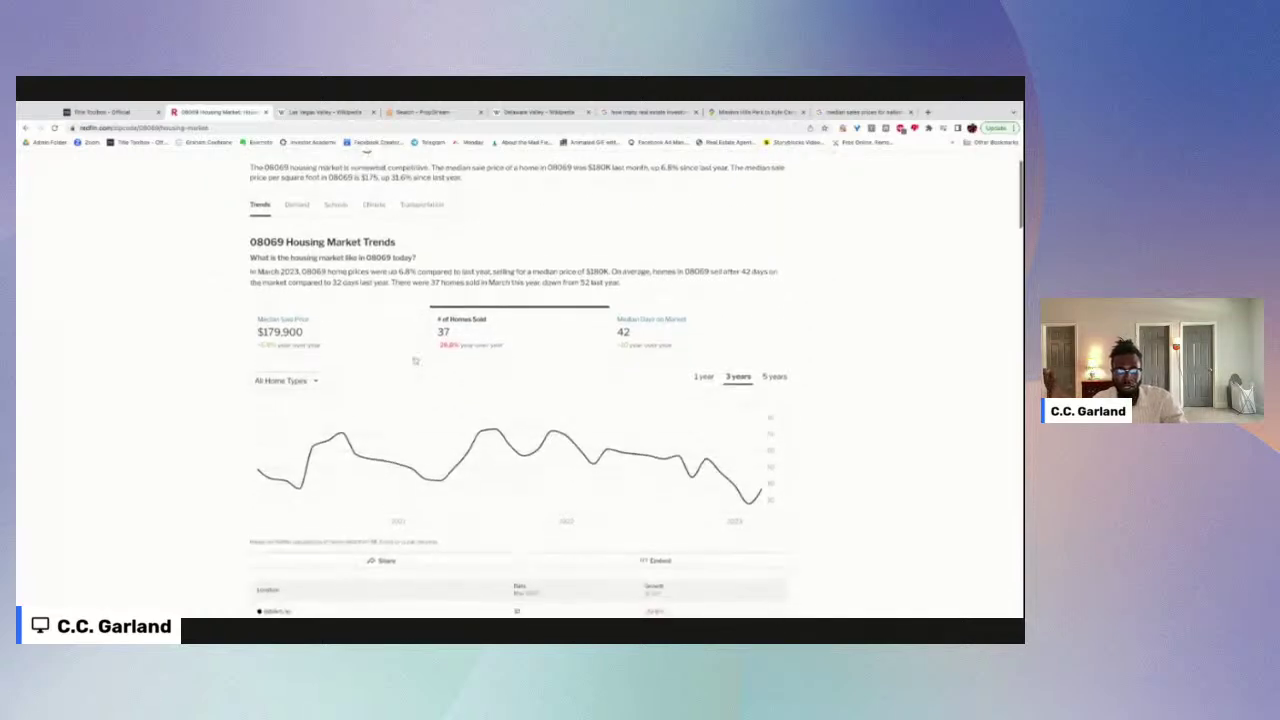
{"action": "scroll", "coordinate": [256, 456], "scroll_direction": "down", "scroll_amount": 1}
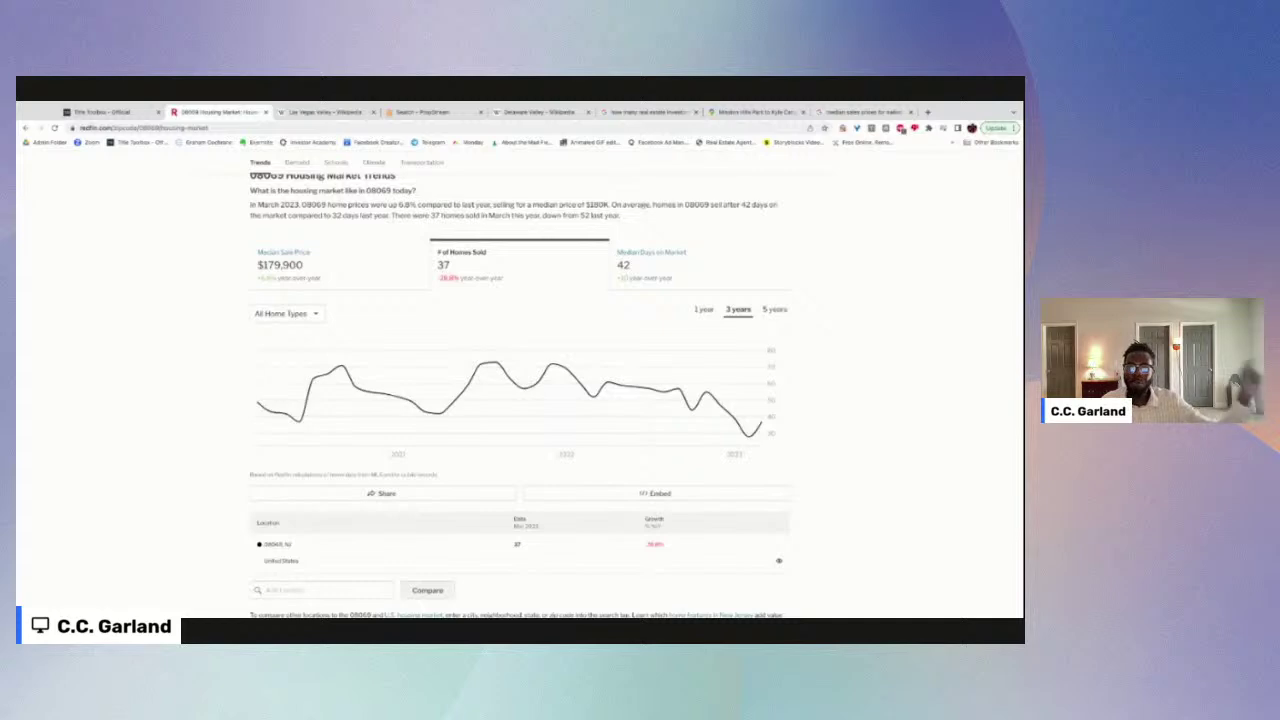
{"action": "left_click", "coordinate": [415, 112]}
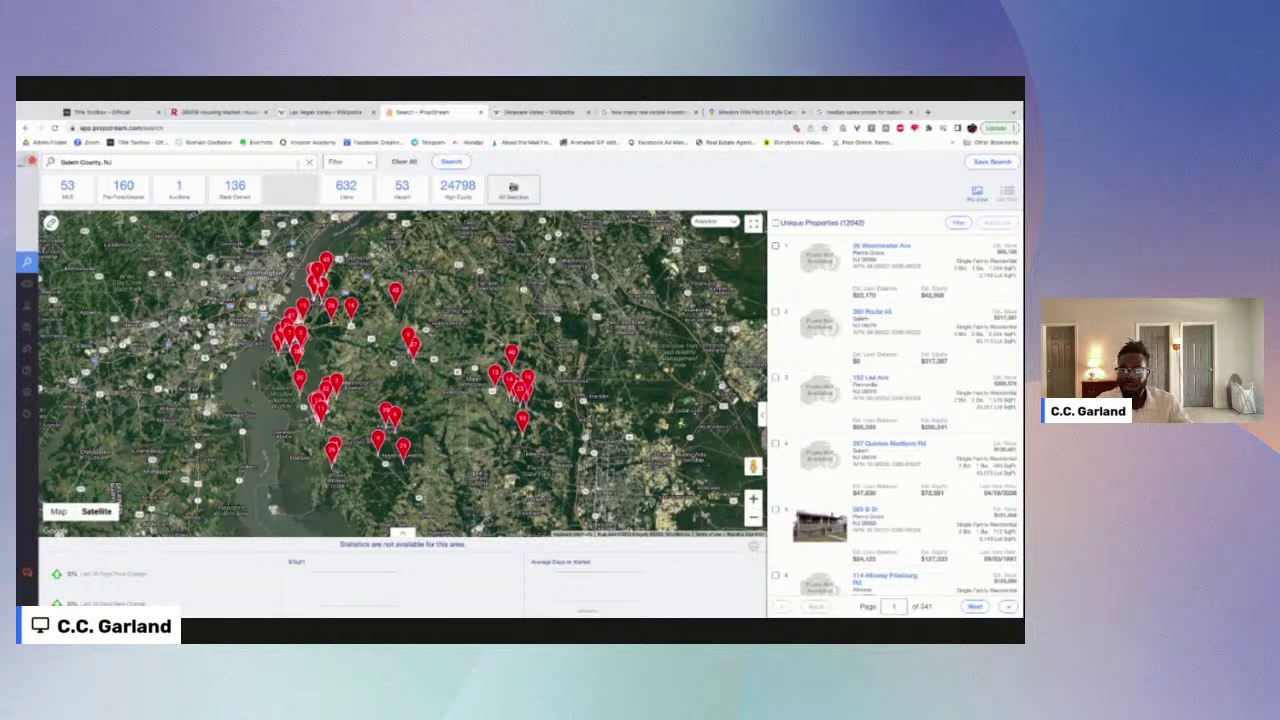
Step: Try to replace the Salem County location in the PropStream property search with Philadelphia
{"action": "left_click", "coordinate": [297, 164]}
{"action": "left_click", "coordinate": [309, 163]}
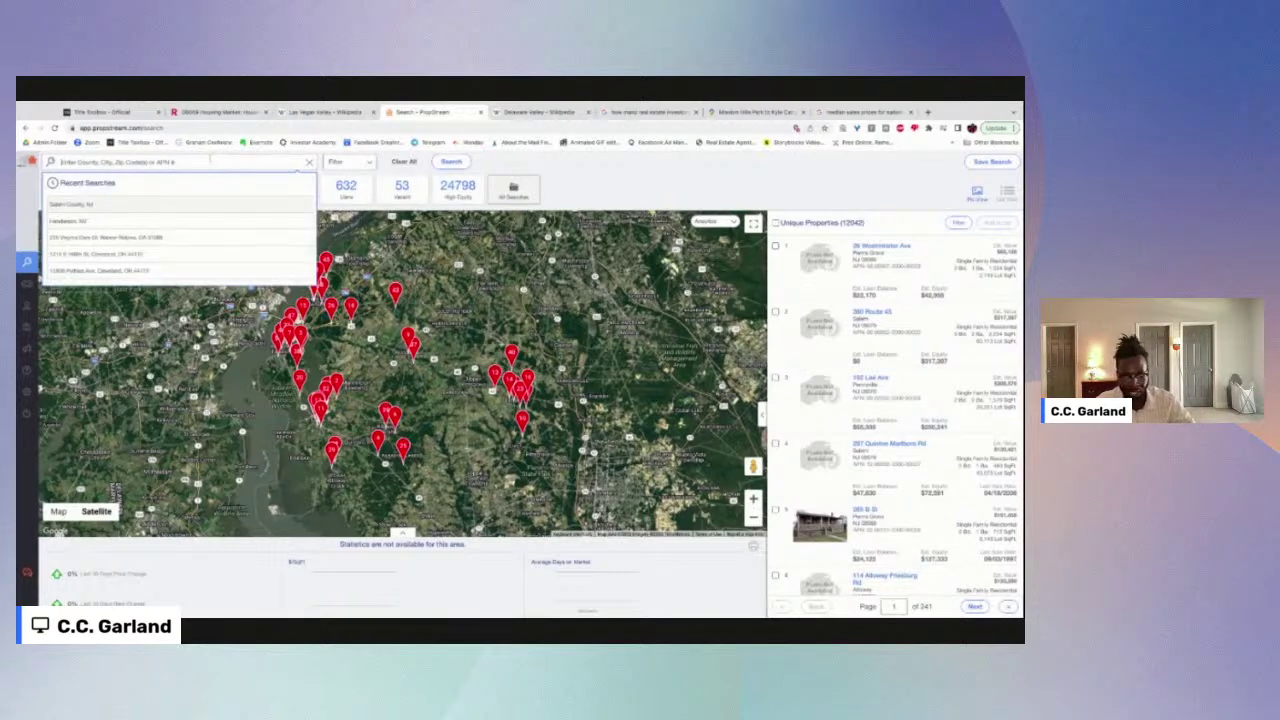
{"action": "type", "text": "Irl"}
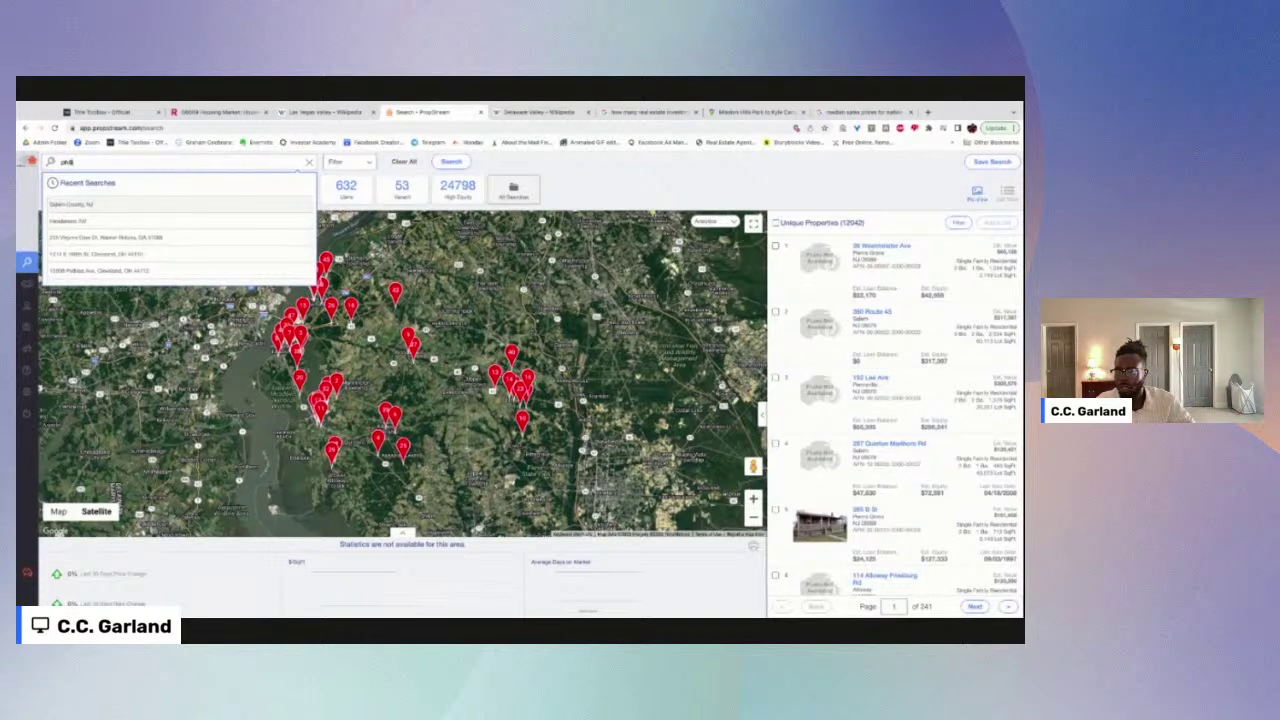
{"action": "type", "text": "i"}
{"action": "key", "text": "BackSpace"}
{"action": "type", "text": "adelphia"}
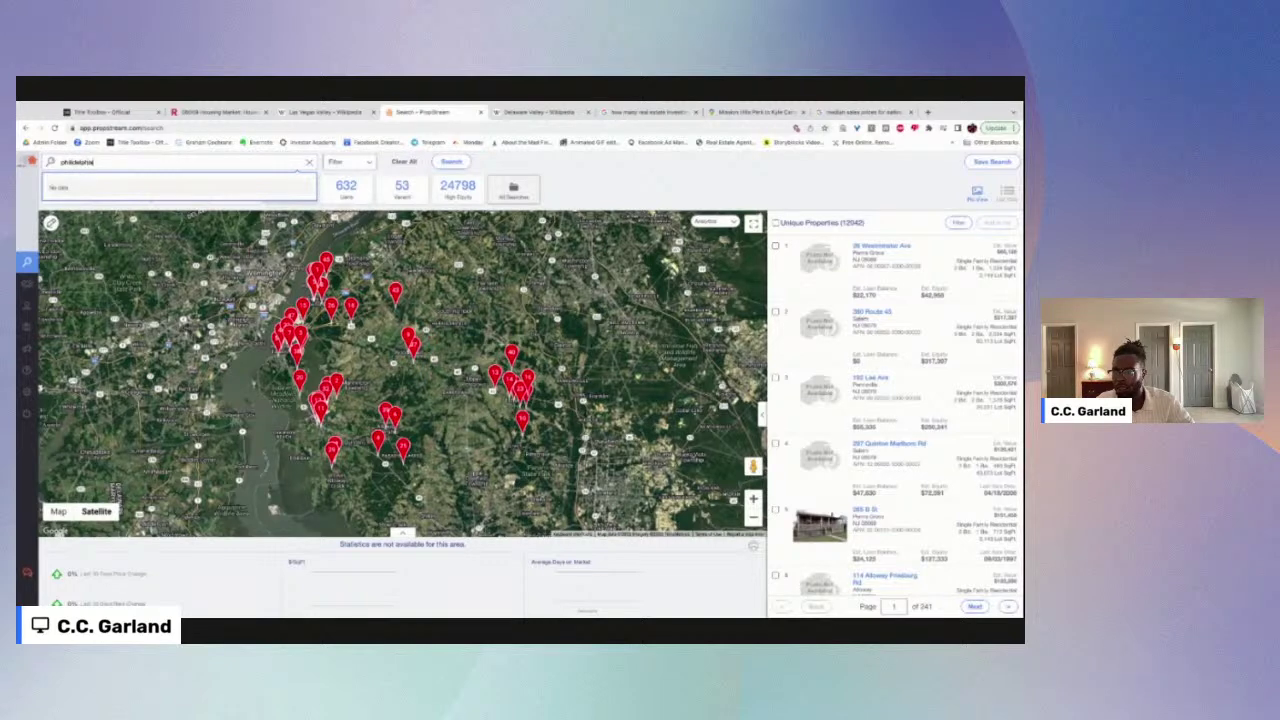
{"action": "key", "text": "ctrl+a"}
{"action": "type", "text": "ph"}
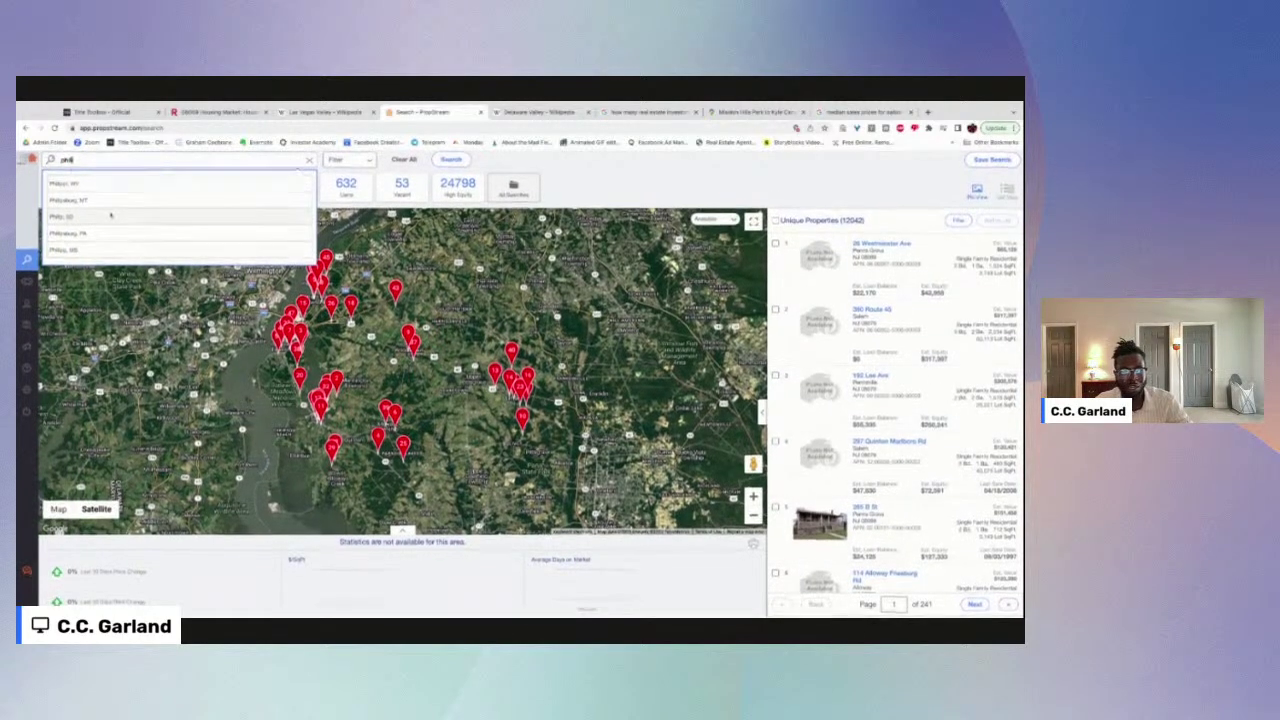
Step: Search Google for "philadelphia county" in a new browser tab and select the word "philadelphia" in the query
{"action": "left_click", "coordinate": [928, 112]}
{"action": "type", "text": "[a"}
{"action": "key", "text": "BackSpace"}
{"action": "key", "text": "BackSpace"}
{"action": "type", "text": "p"}
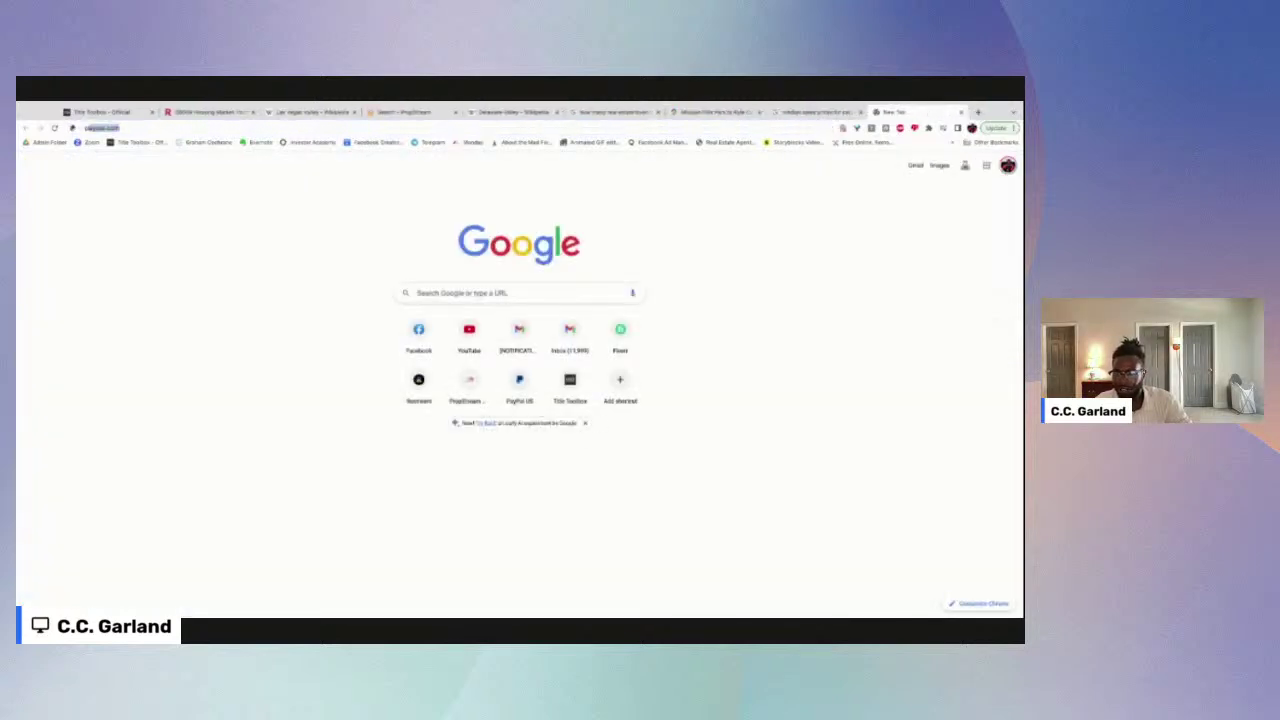
{"action": "type", "text": "hiladelphia county"}
{"action": "key", "text": "Return"}
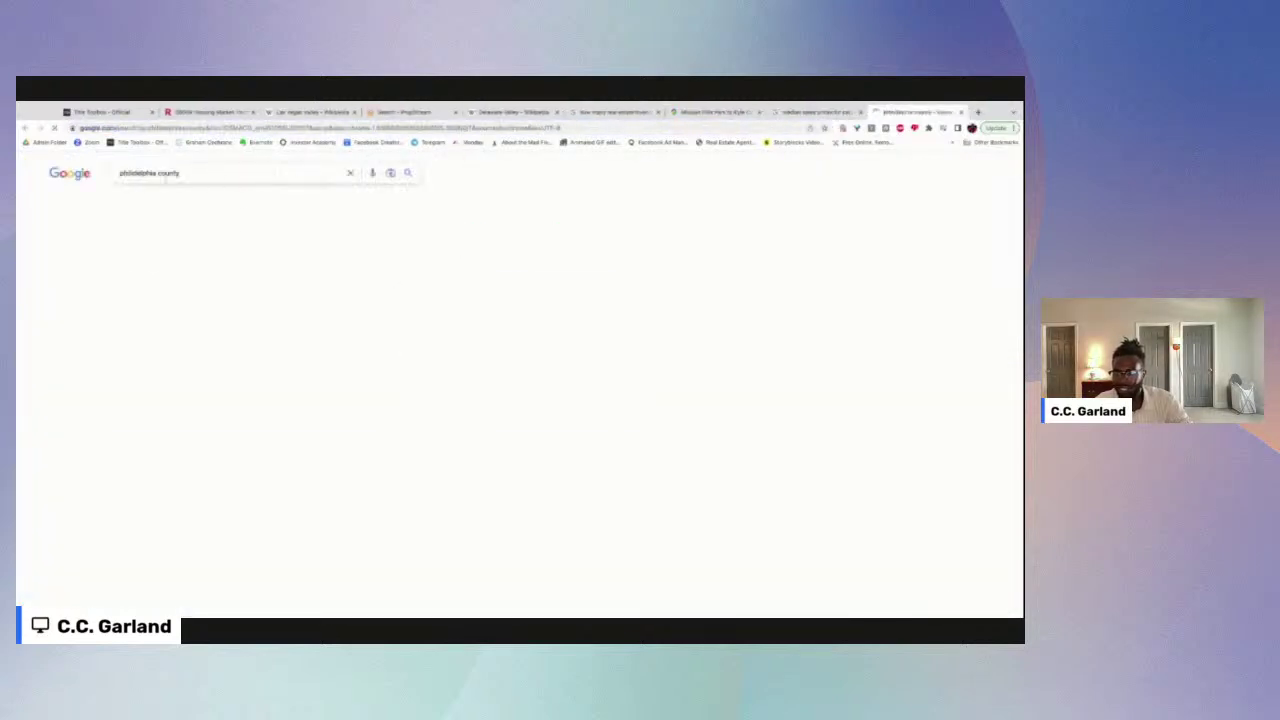
{"action": "double_click", "coordinate": [138, 173]}
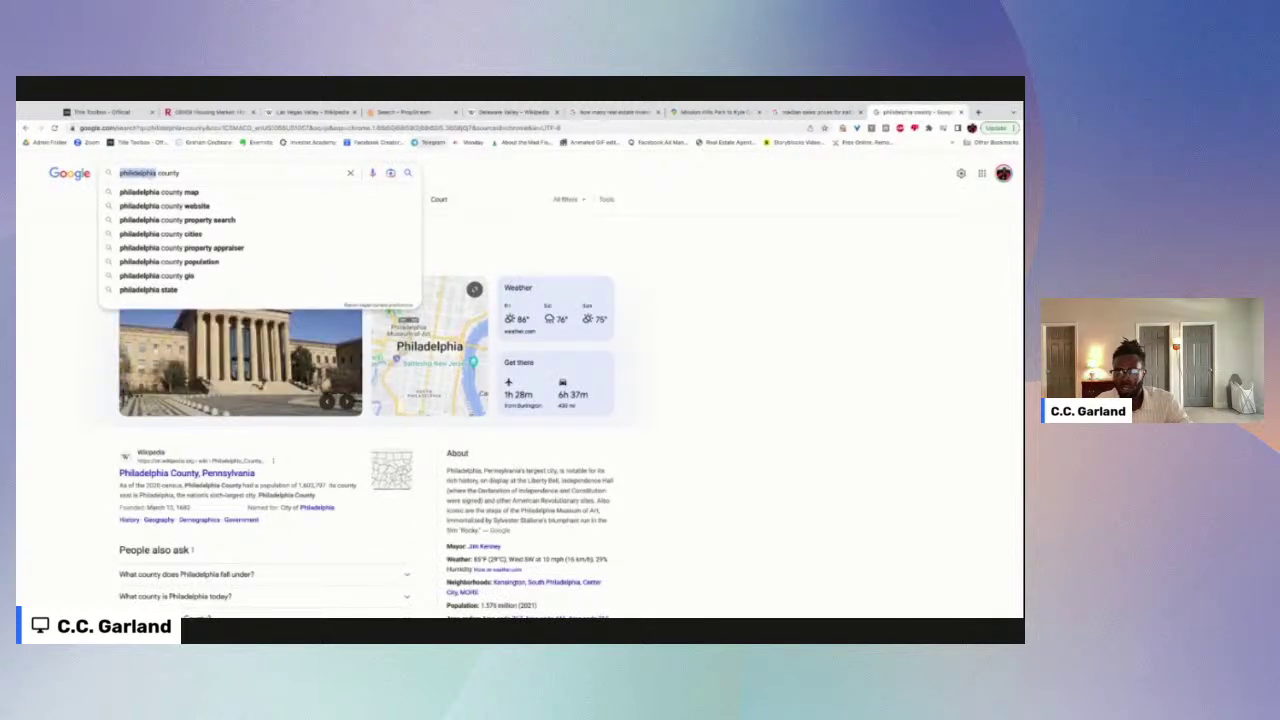
Step: Return to PropStream, try the location "philidelphia" in the property search, and clear it
{"action": "left_click", "coordinate": [820, 114]}
{"action": "left_click", "coordinate": [300, 112]}
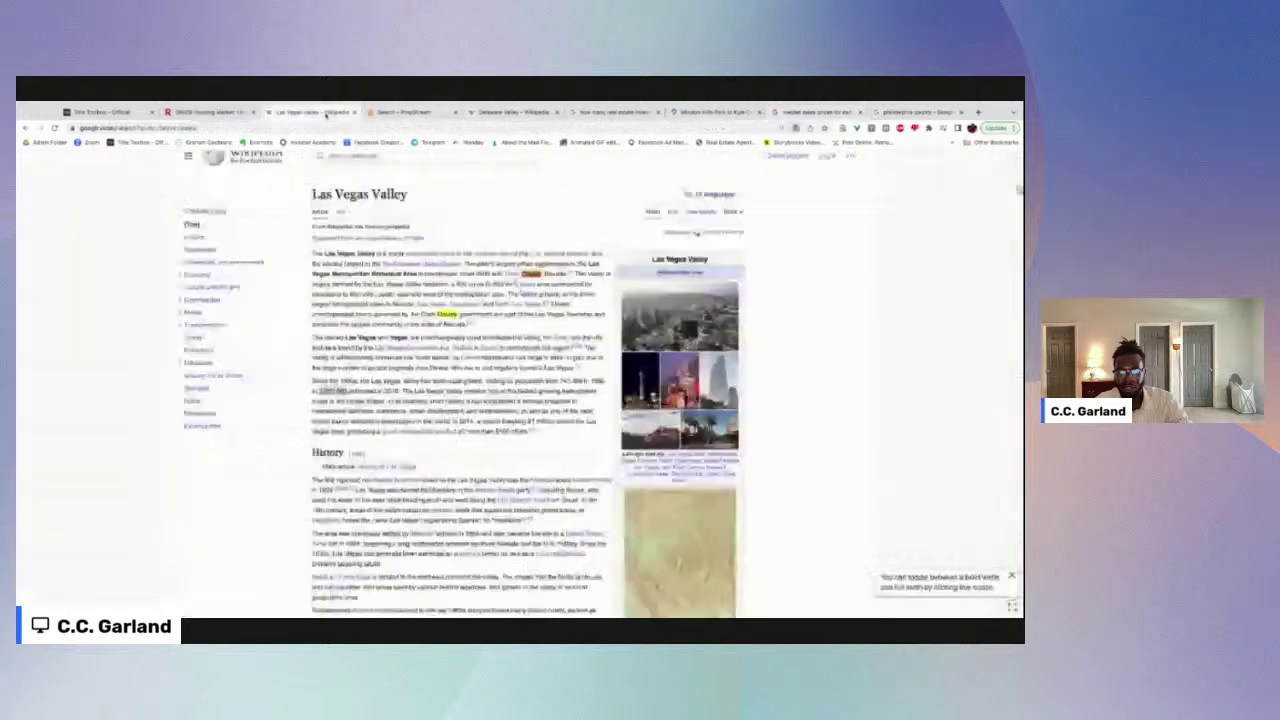
{"action": "left_click", "coordinate": [393, 114]}
{"action": "triple_click", "coordinate": [189, 165]}
{"action": "type", "text": "philidelphia"}
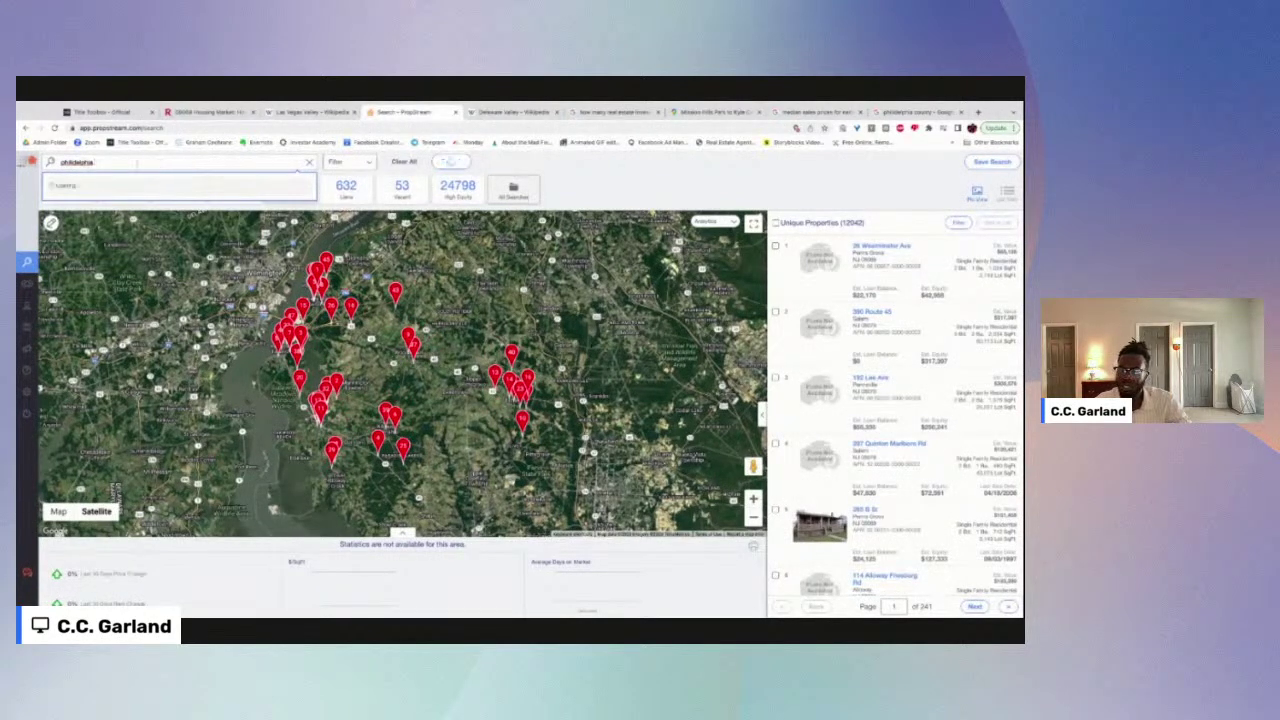
{"action": "double_click", "coordinate": [82, 162]}
{"action": "key", "text": "BackSpace"}
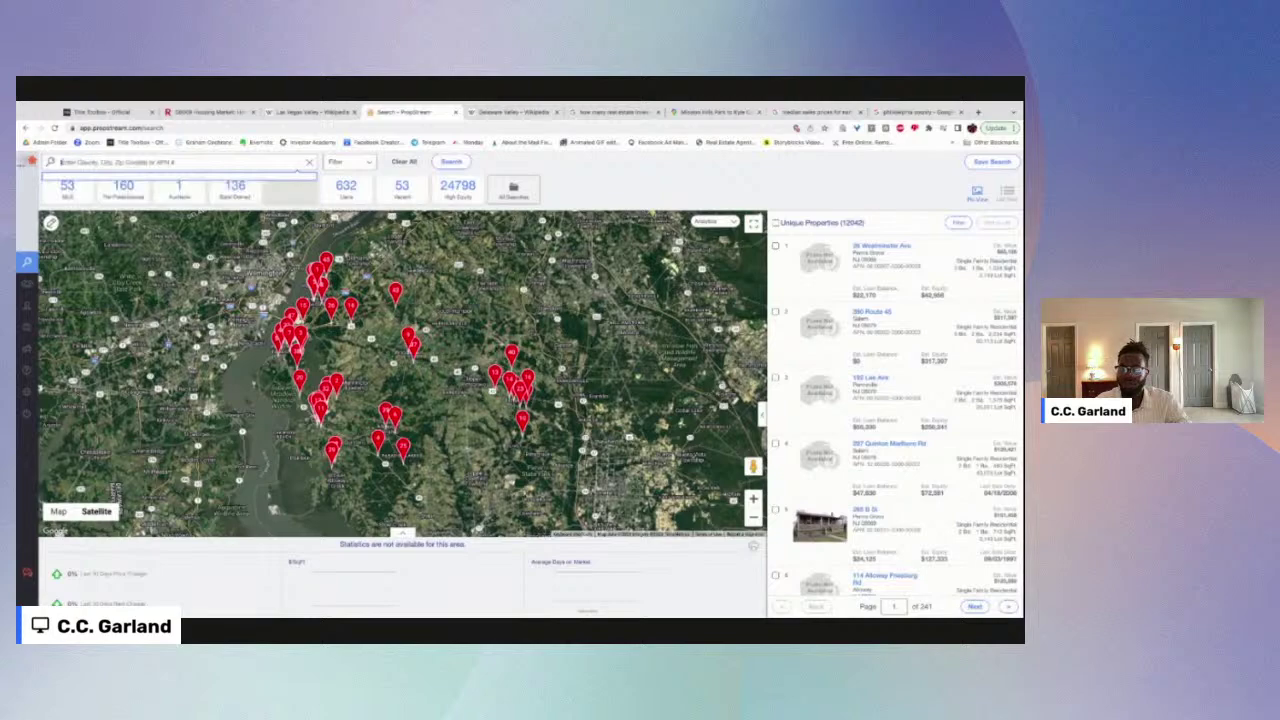
{"action": "scroll", "coordinate": [242, 218], "scroll_direction": "up", "scroll_amount": 3}
{"action": "left_click", "coordinate": [308, 162]}
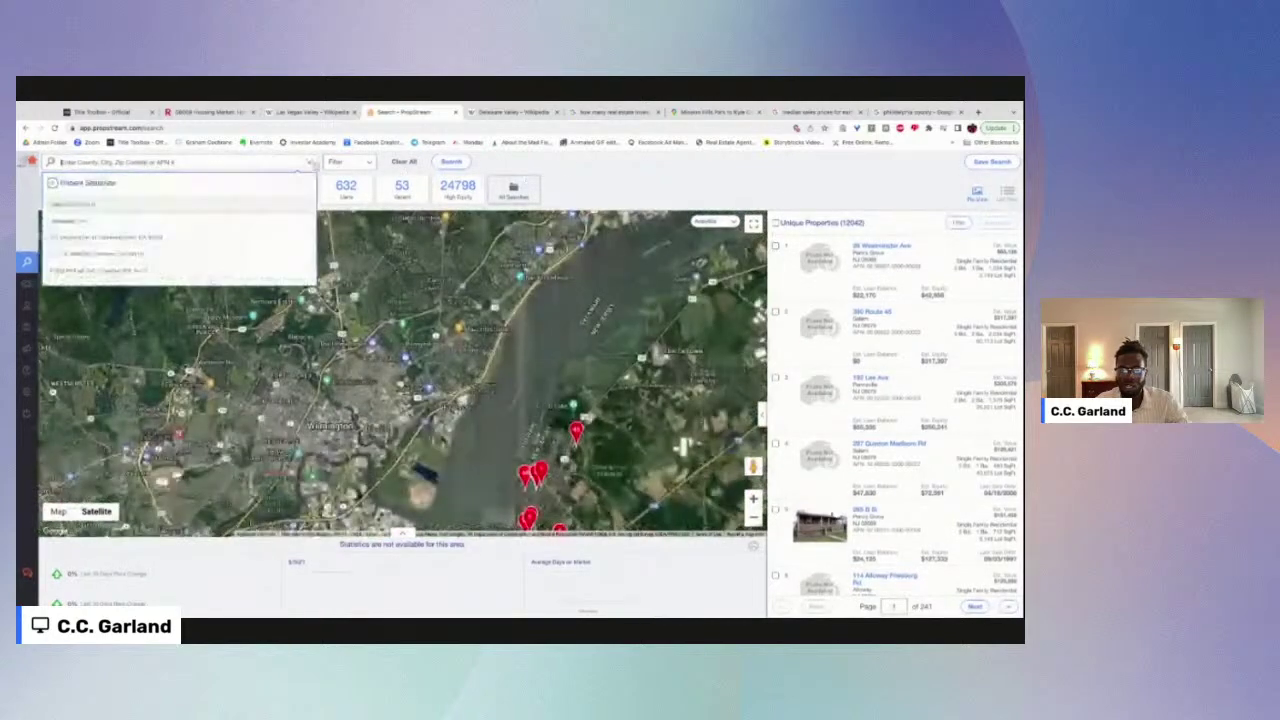
Step: Open the Wikipedia article on Philadelphia County, Pennsylvania from the Google results and copy "Philadelphia" from its title
{"action": "left_click", "coordinate": [915, 112]}
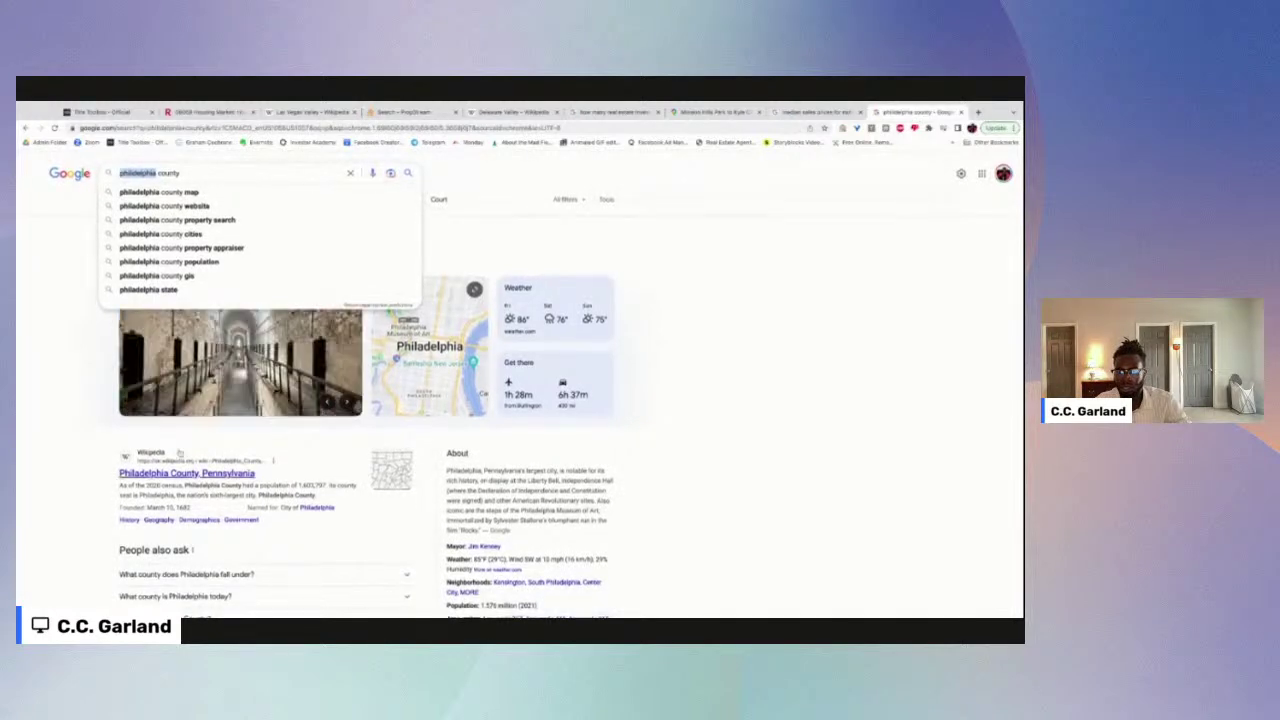
{"action": "left_click", "coordinate": [180, 481]}
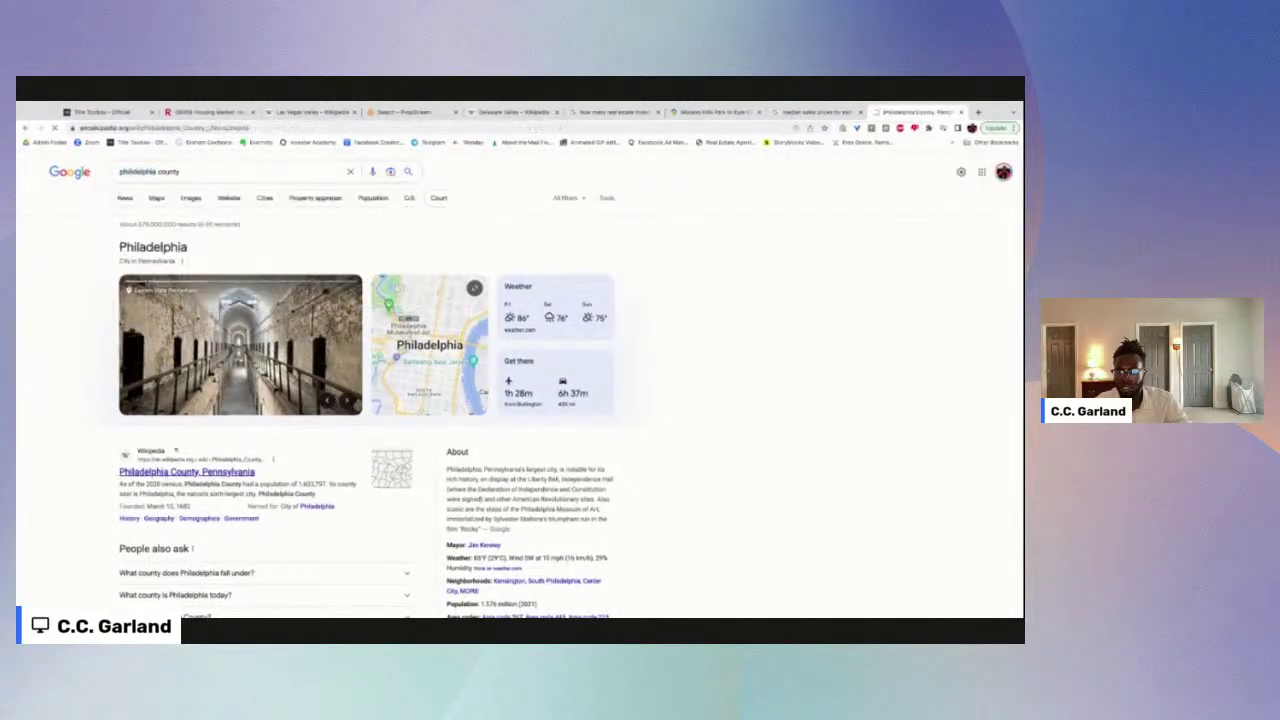
{"action": "double_click", "coordinate": [345, 204]}
{"action": "key", "text": "ctrl+c"}
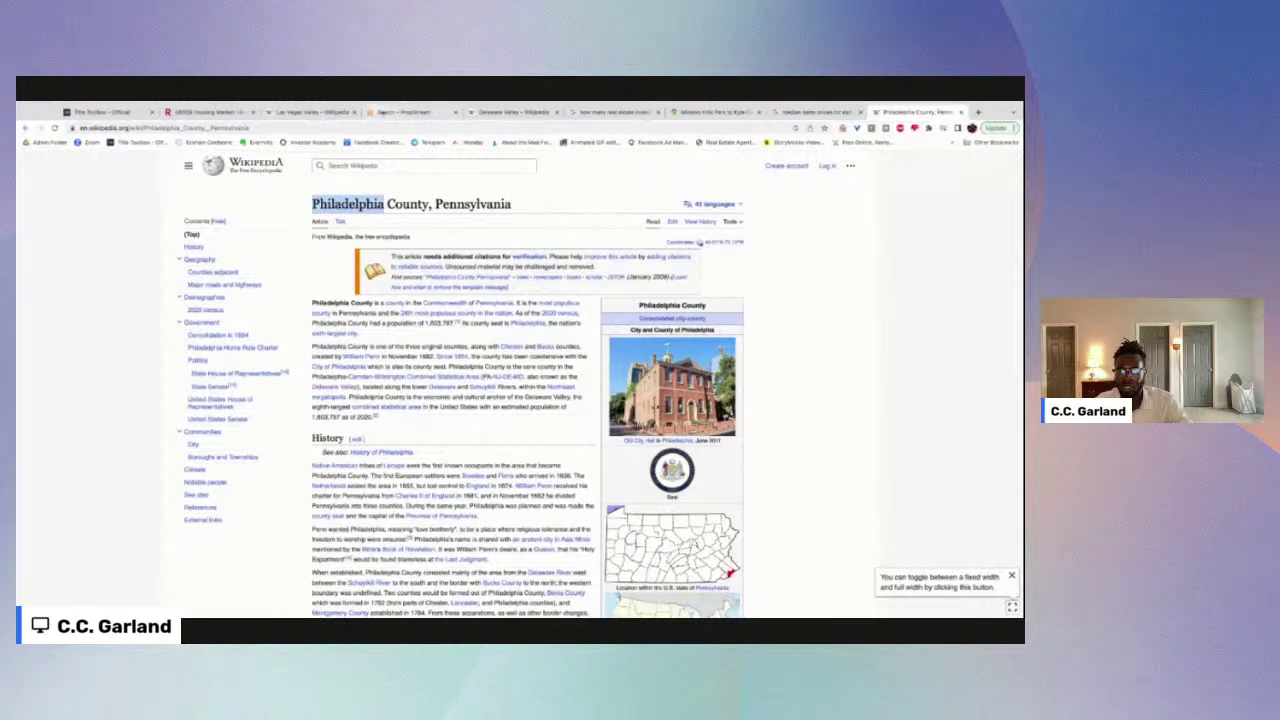
Step: Switch to PropStream, paste the copied name as the location, and run the property search for Philadelphia, PA
{"action": "left_click", "coordinate": [400, 112]}
{"action": "key", "text": "ctrl+v"}
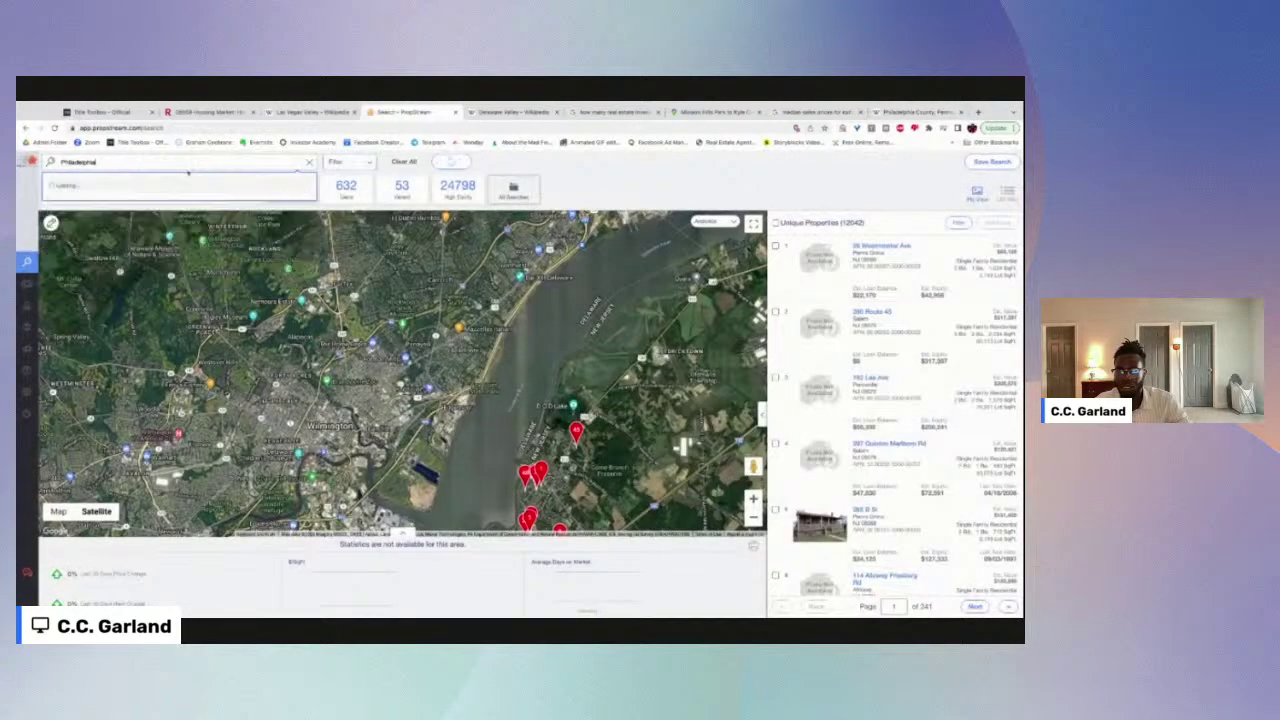
{"action": "left_click", "coordinate": [168, 185]}
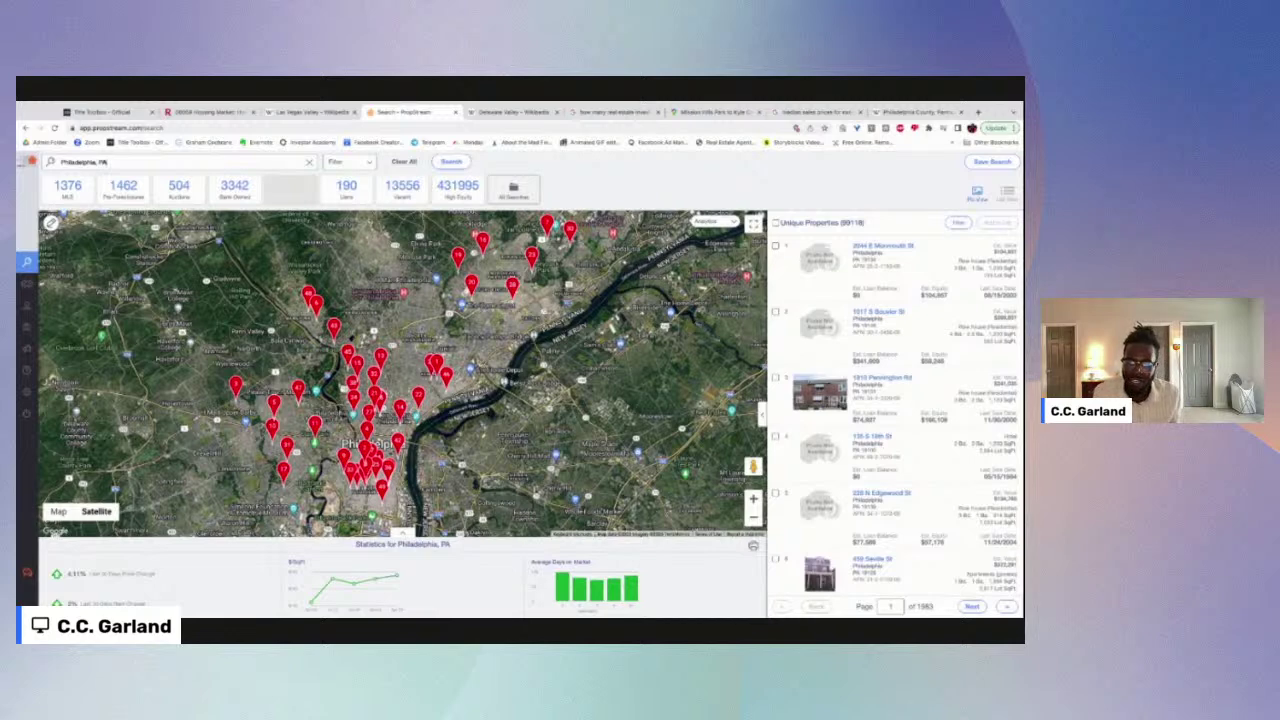
Step: Try "salem, nj" as the PropStream search location, and set it back to Philadelphia, PA
{"action": "left_click", "coordinate": [308, 162]}
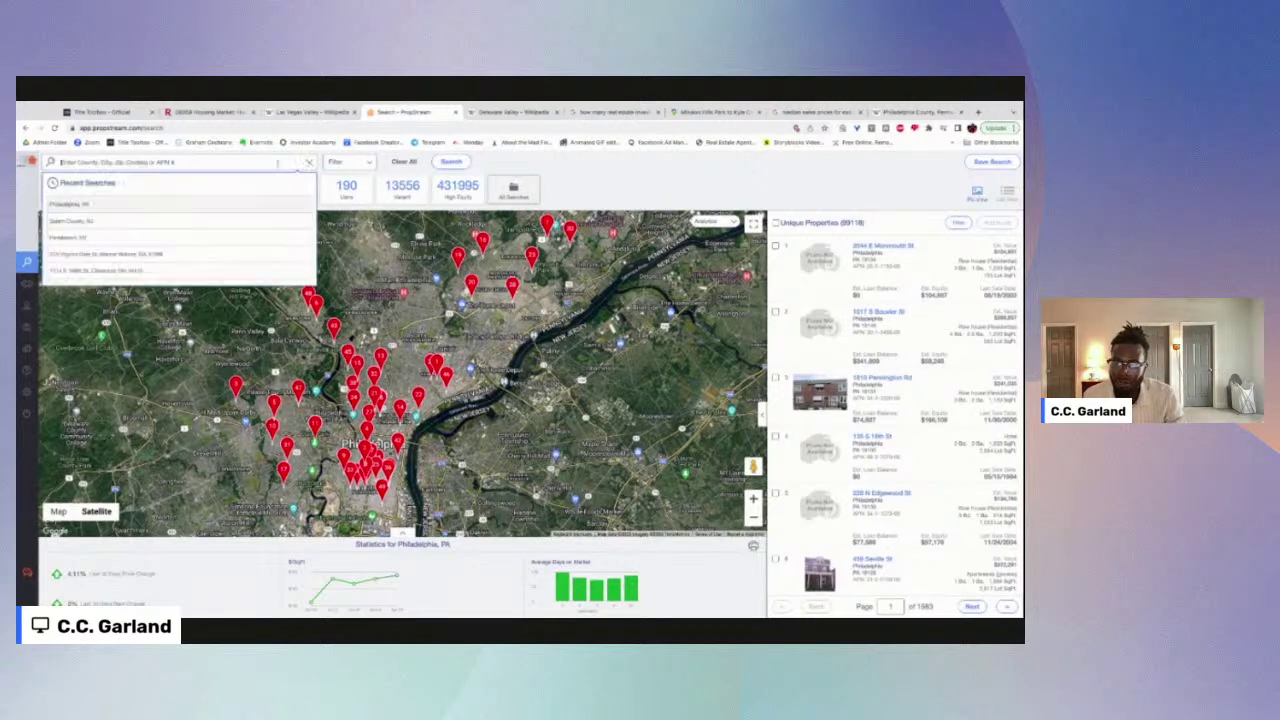
{"action": "type", "text": "salem"}
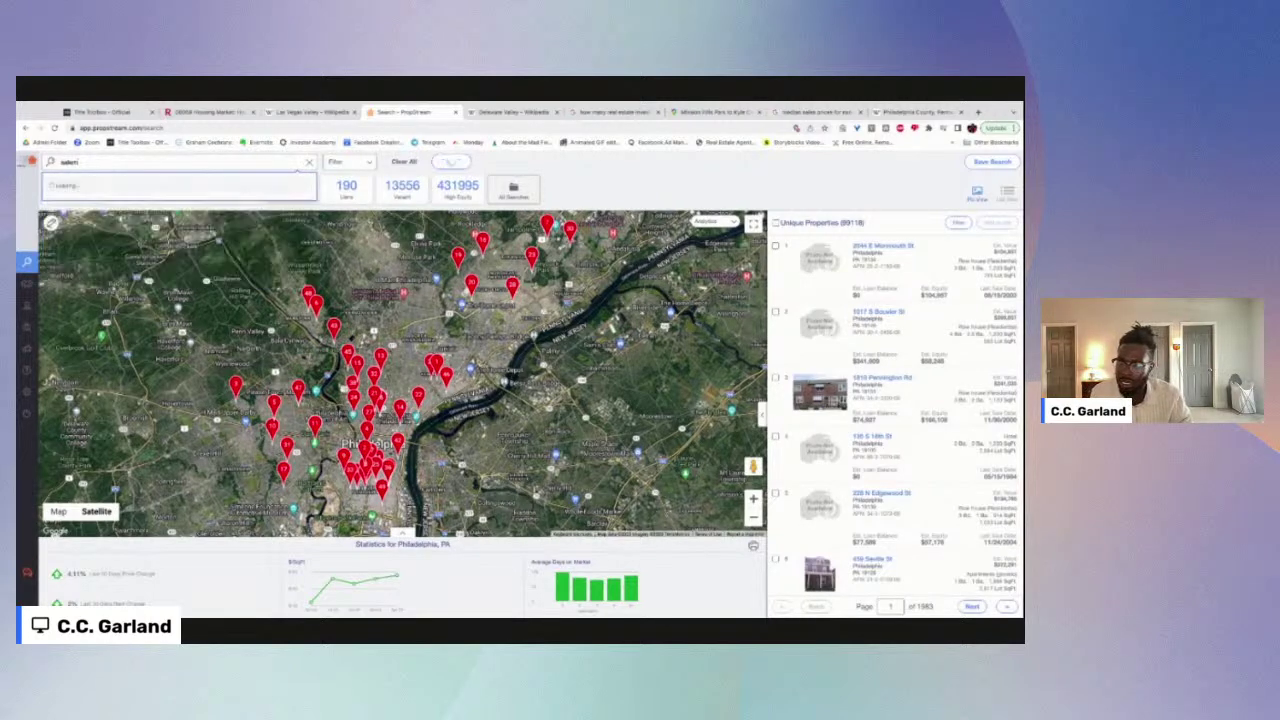
{"action": "type", "text": ", j"}
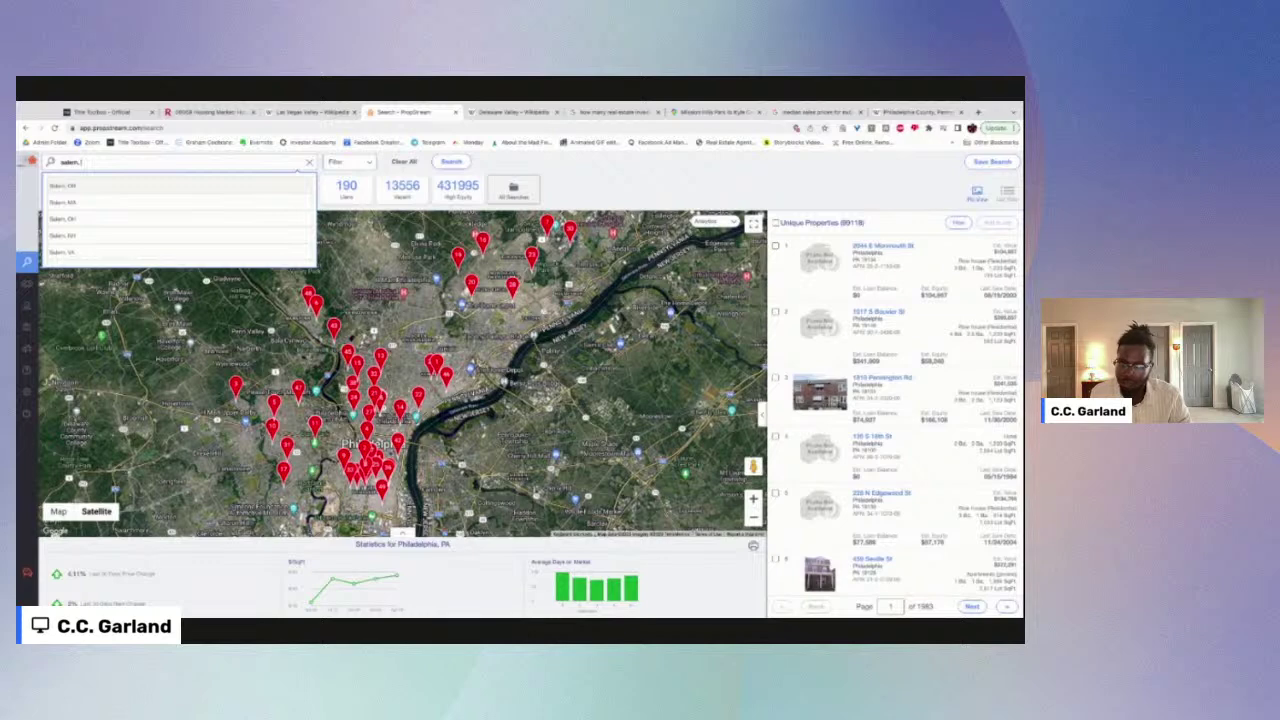
{"action": "type", "text": " n"}
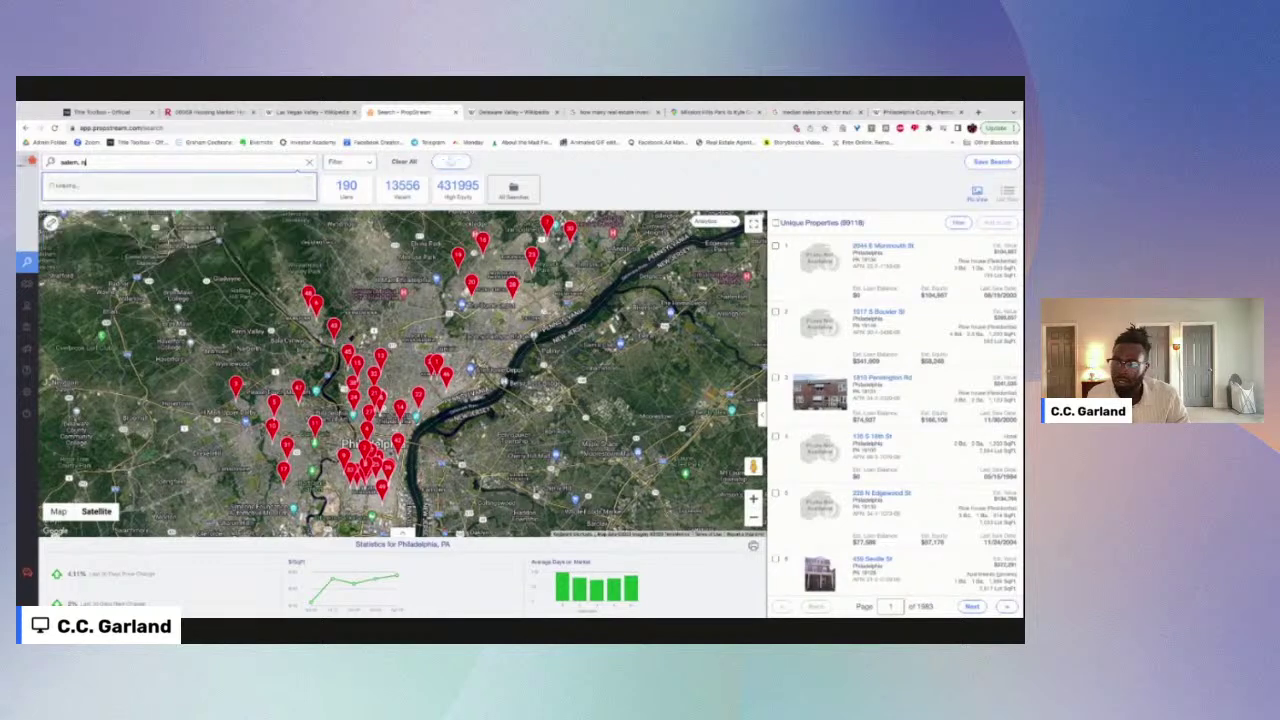
{"action": "key", "text": "Return"}
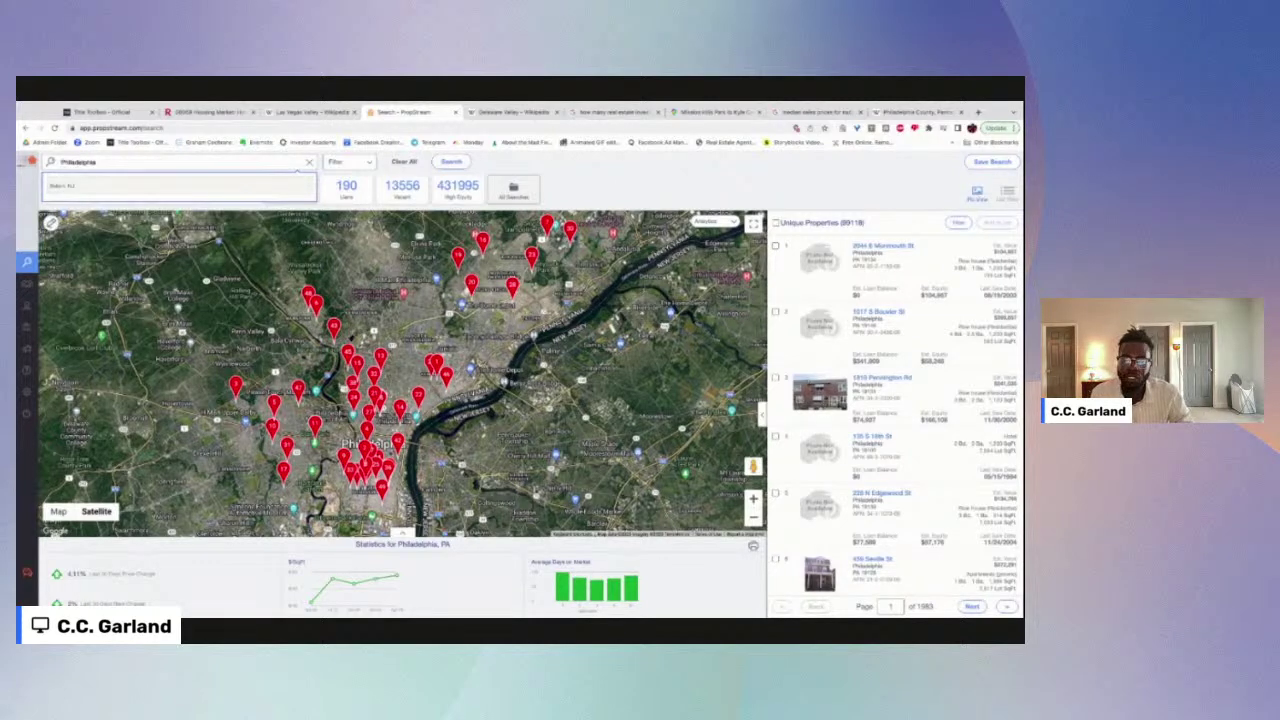
{"action": "left_click", "coordinate": [132, 189]}
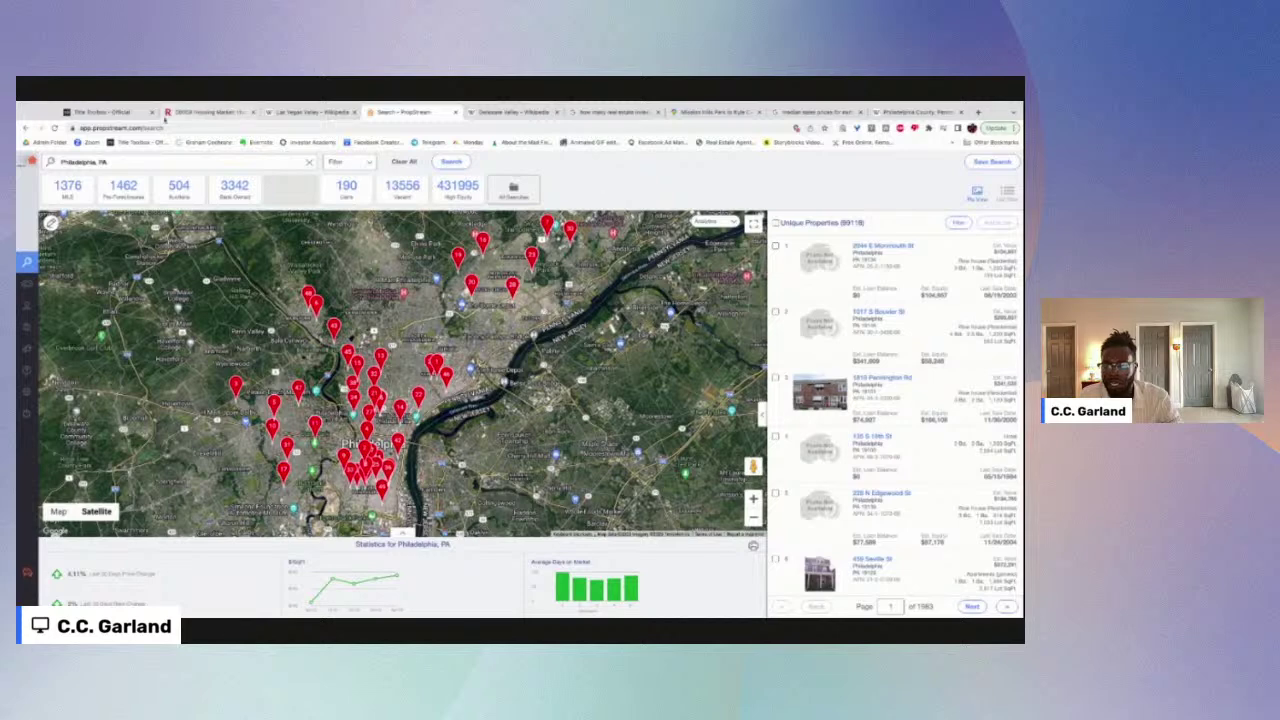
Step: Check the Salem area search in Title Toolbox, and highlight the unique properties count for Philadelphia in PropStream
{"action": "left_click", "coordinate": [108, 112]}
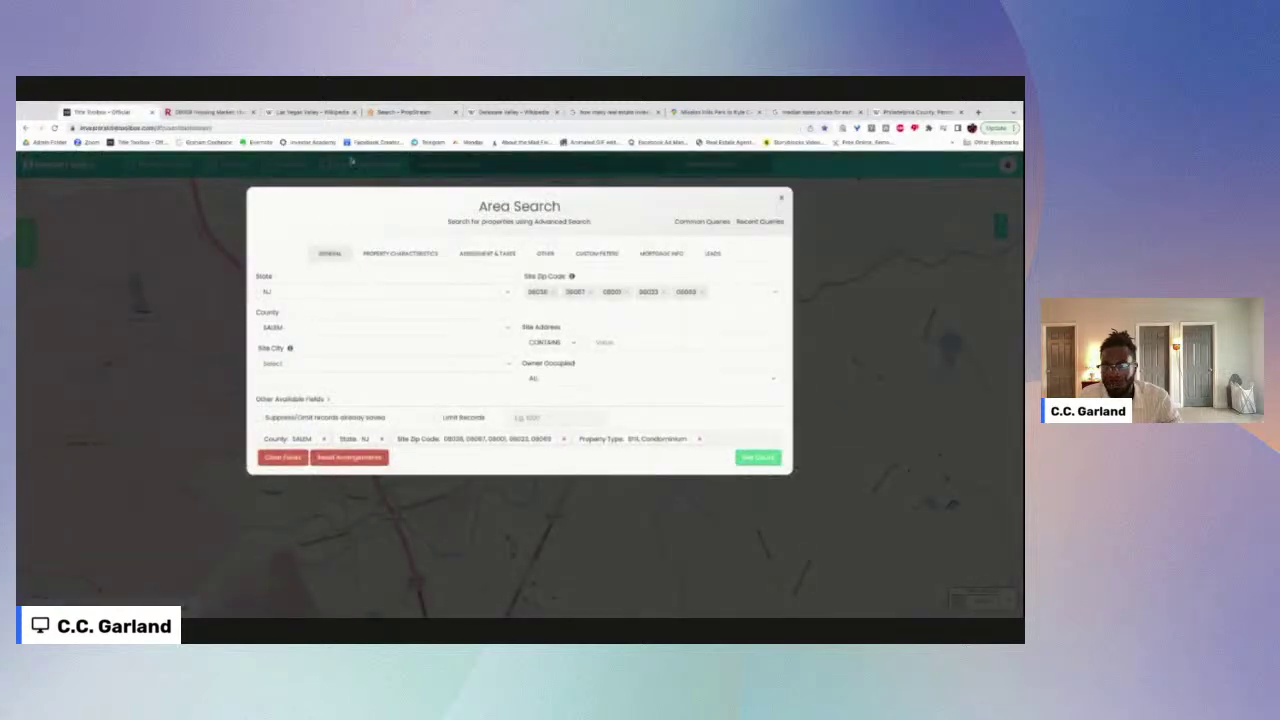
{"action": "left_click", "coordinate": [393, 114]}
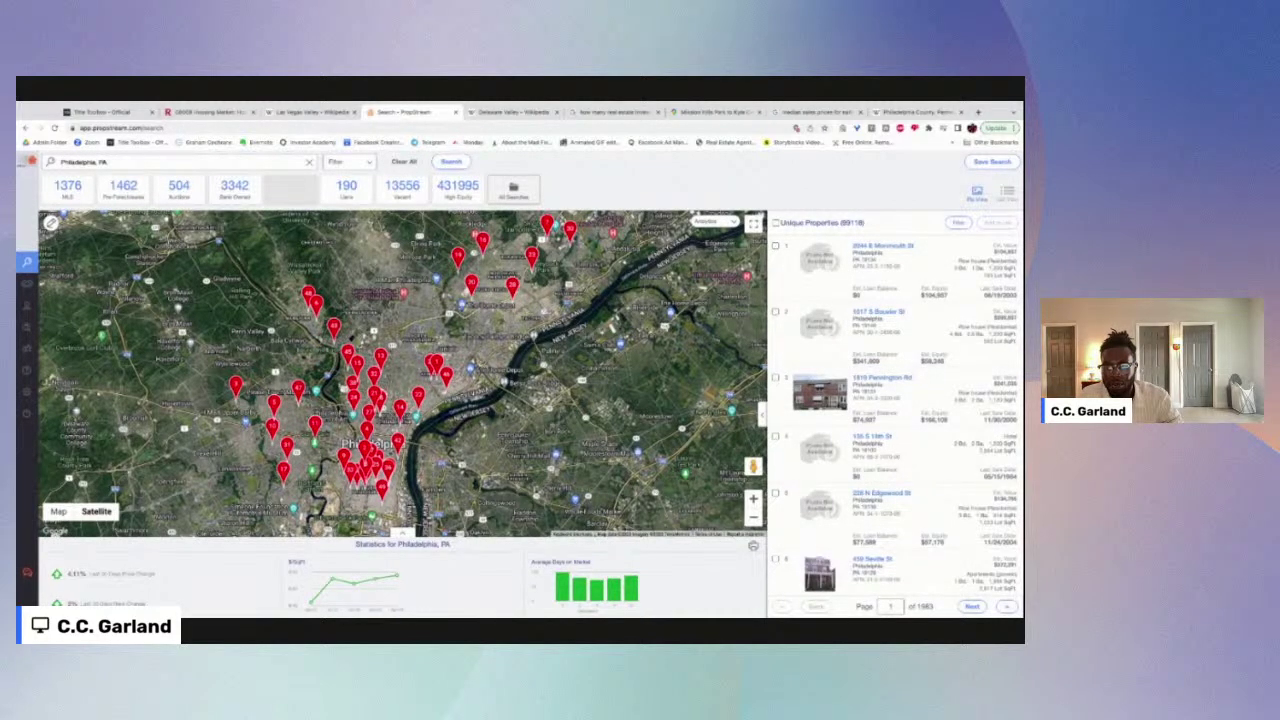
{"action": "double_click", "coordinate": [849, 222]}
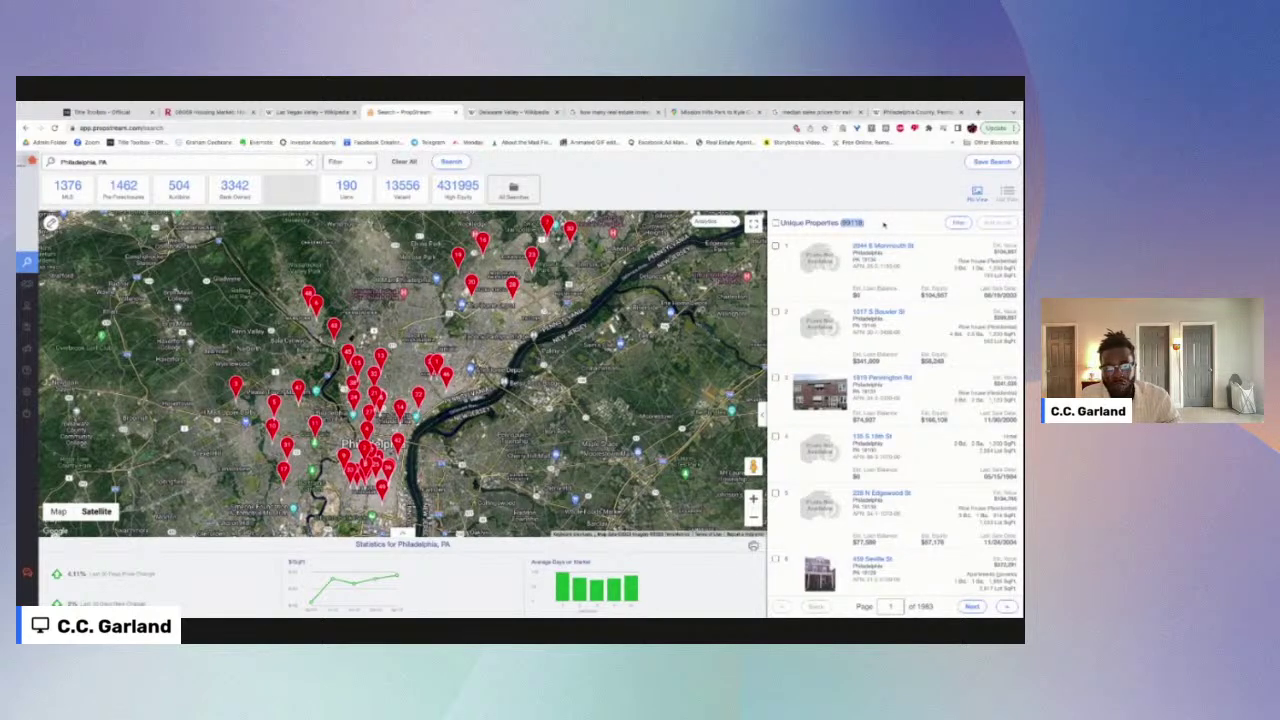
Step: Clear all PropStream search criteria and search again for all properties in Philadelphia, PA
{"action": "left_click", "coordinate": [402, 163]}
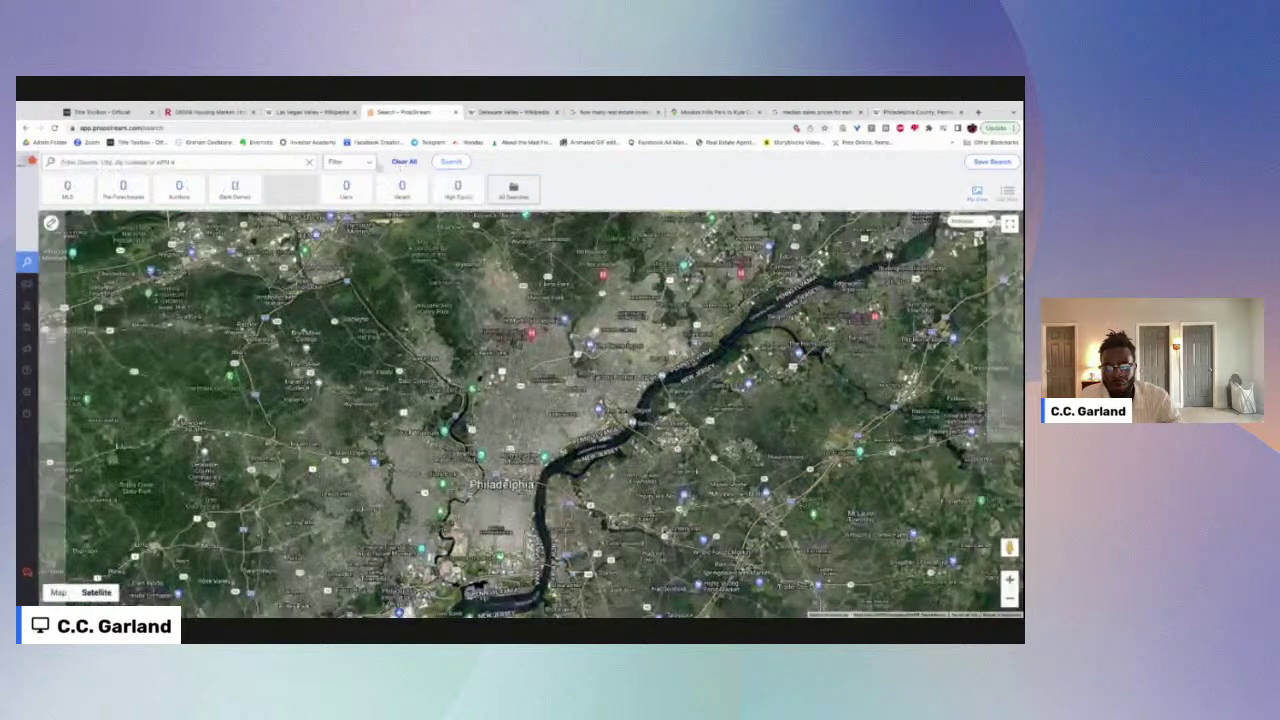
{"action": "left_click", "coordinate": [260, 164]}
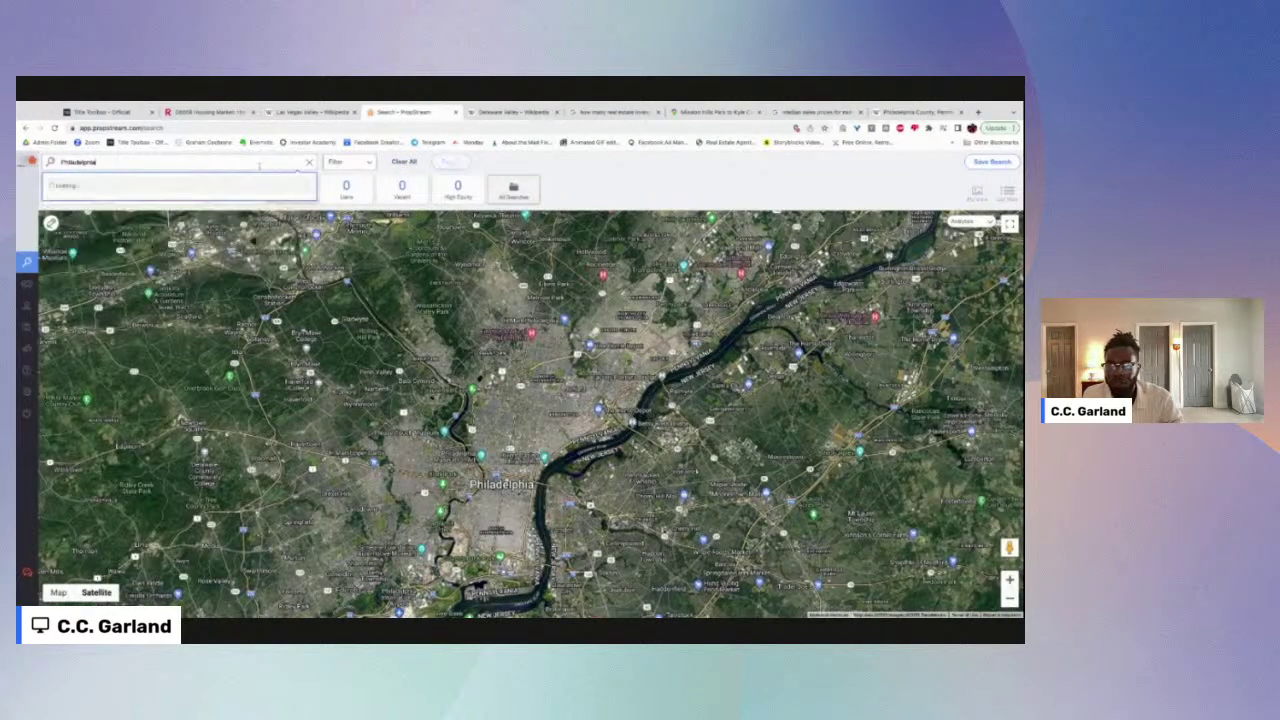
{"action": "left_click", "coordinate": [190, 190]}
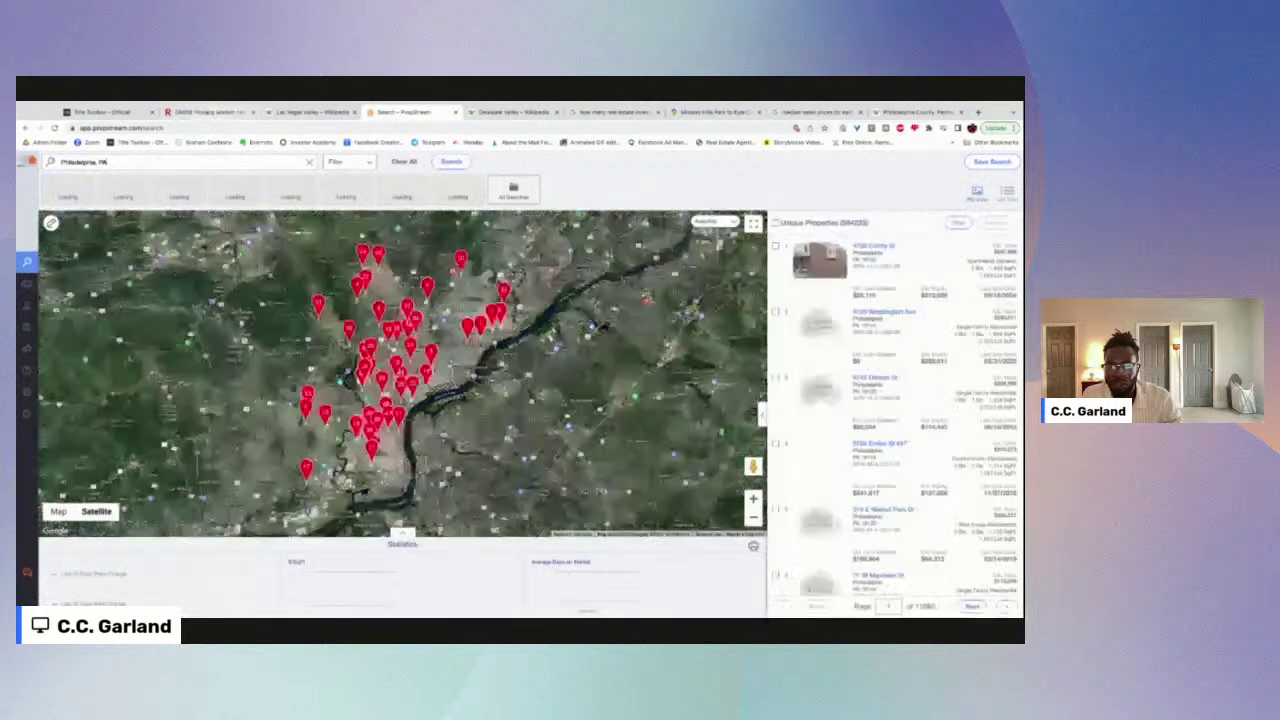
Step: Check the county population table in the Delaware Valley article, and highlight the refreshed unique properties count in PropStream
{"action": "left_click", "coordinate": [505, 112]}
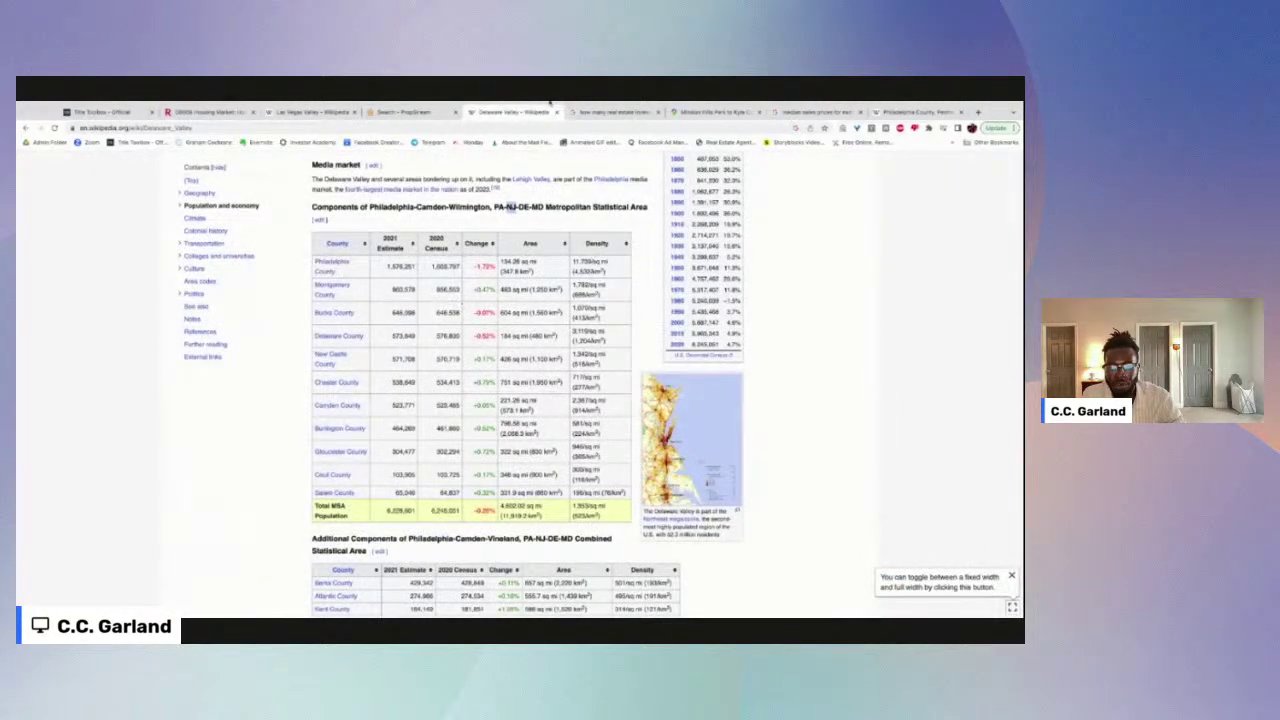
{"action": "left_click", "coordinate": [412, 112]}
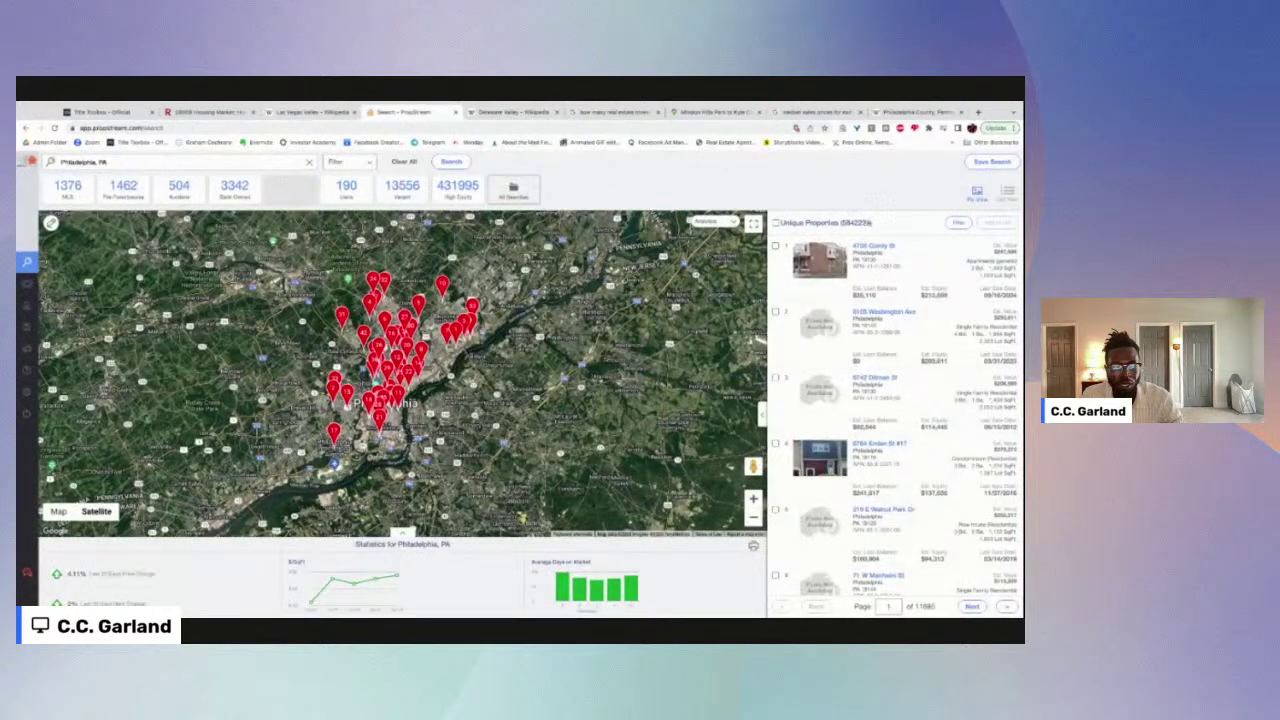
{"action": "left_click_drag", "start_coordinate": [841, 223], "coordinate": [869, 223]}
{"action": "left_click", "coordinate": [868, 223]}
{"action": "double_click", "coordinate": [849, 223]}
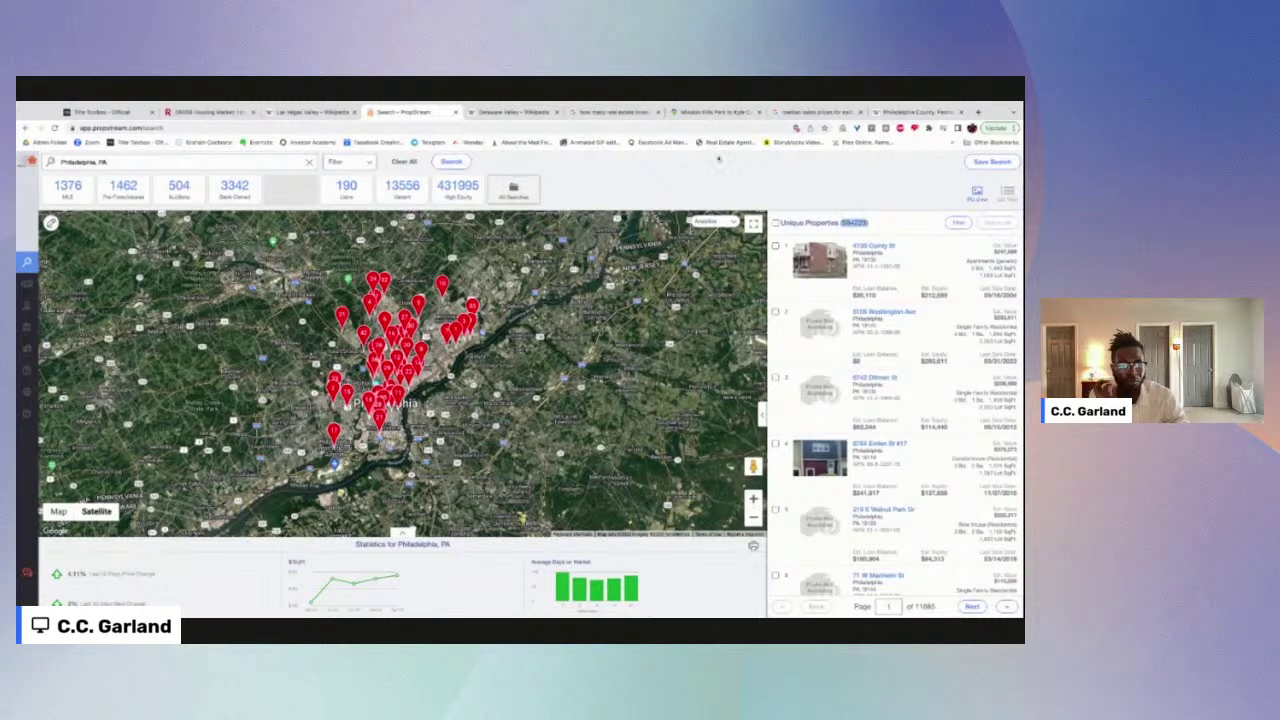
Step: Review the Las Vegas Valley article and the Title Toolbox area search, and return to the Philadelphia results in PropStream
{"action": "left_click", "coordinate": [296, 112]}
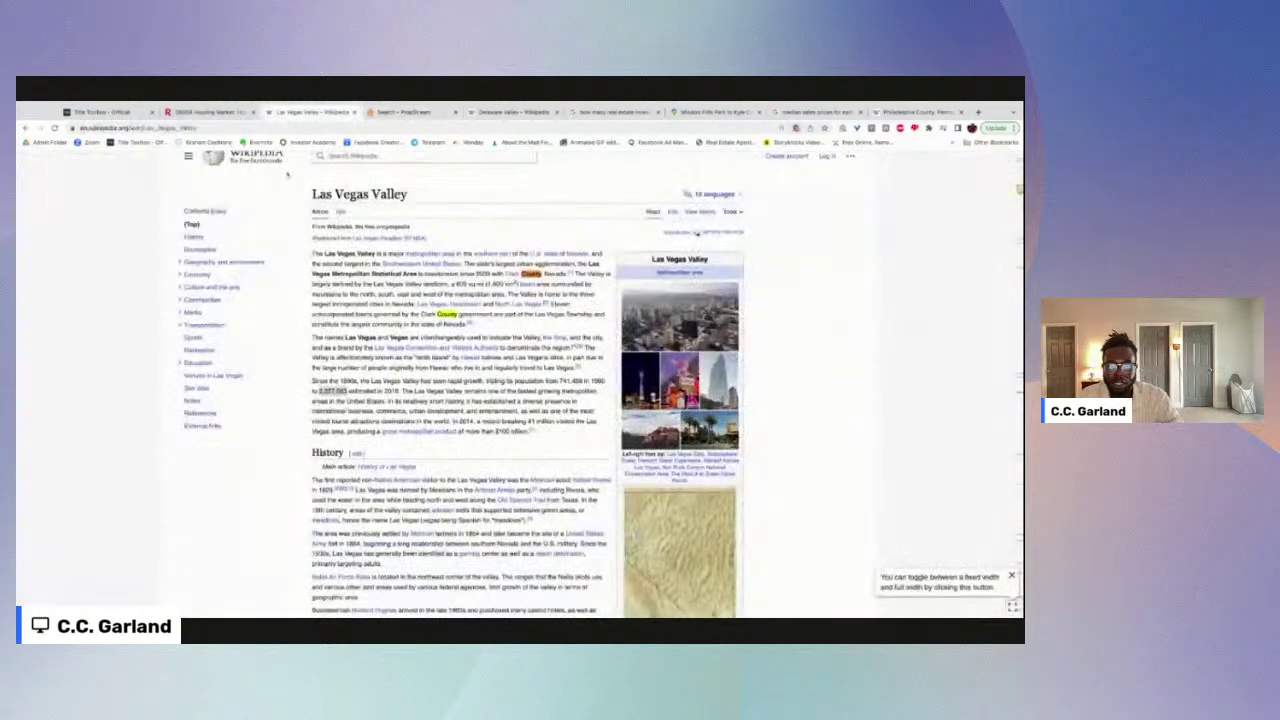
{"action": "left_click", "coordinate": [238, 111]}
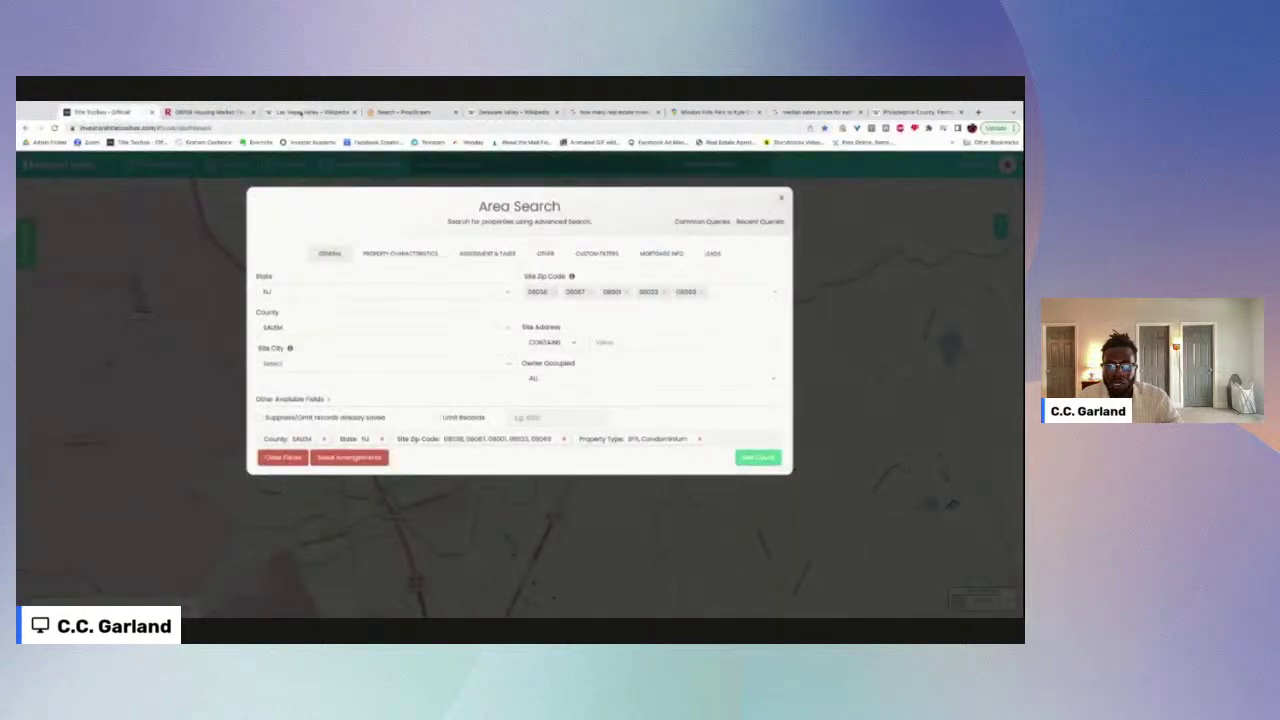
{"action": "left_click", "coordinate": [300, 112]}
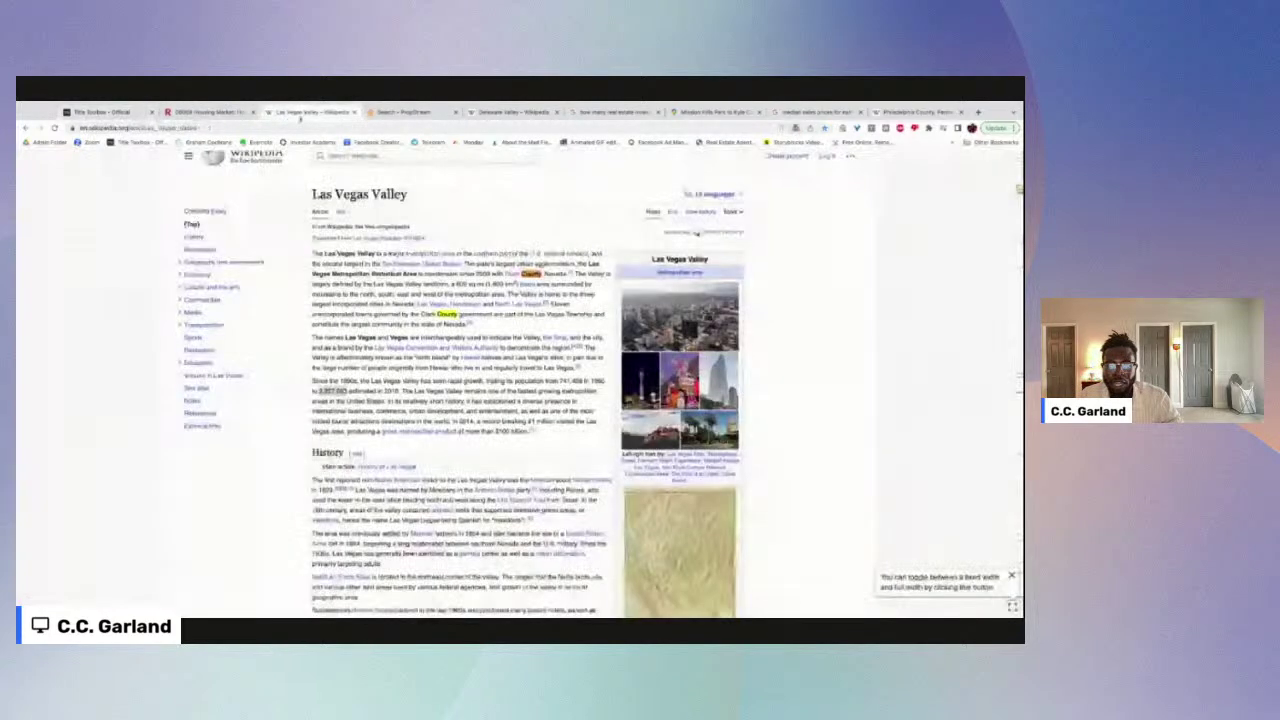
{"action": "left_click", "coordinate": [400, 112]}
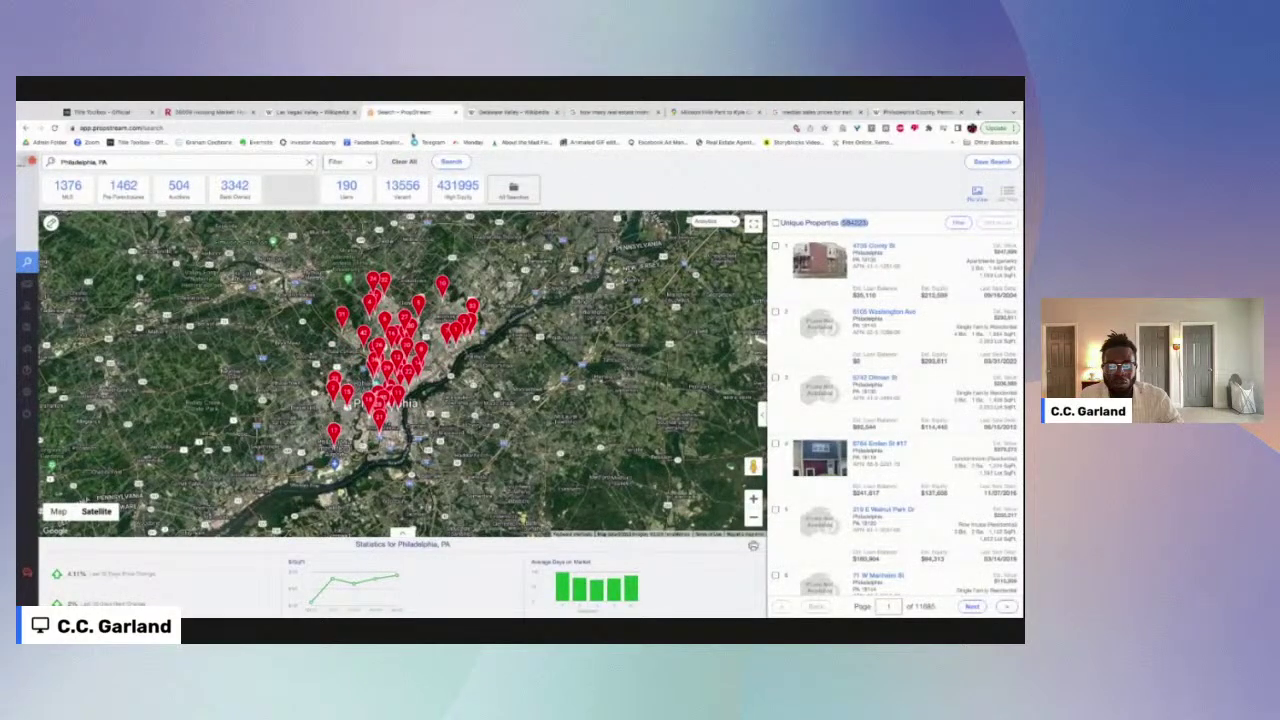
Step: Highlight Philadelphia County's 2021 population estimate in the Delaware Valley article, and look over the Philadelphia property list in PropStream
{"action": "left_click", "coordinate": [510, 112]}
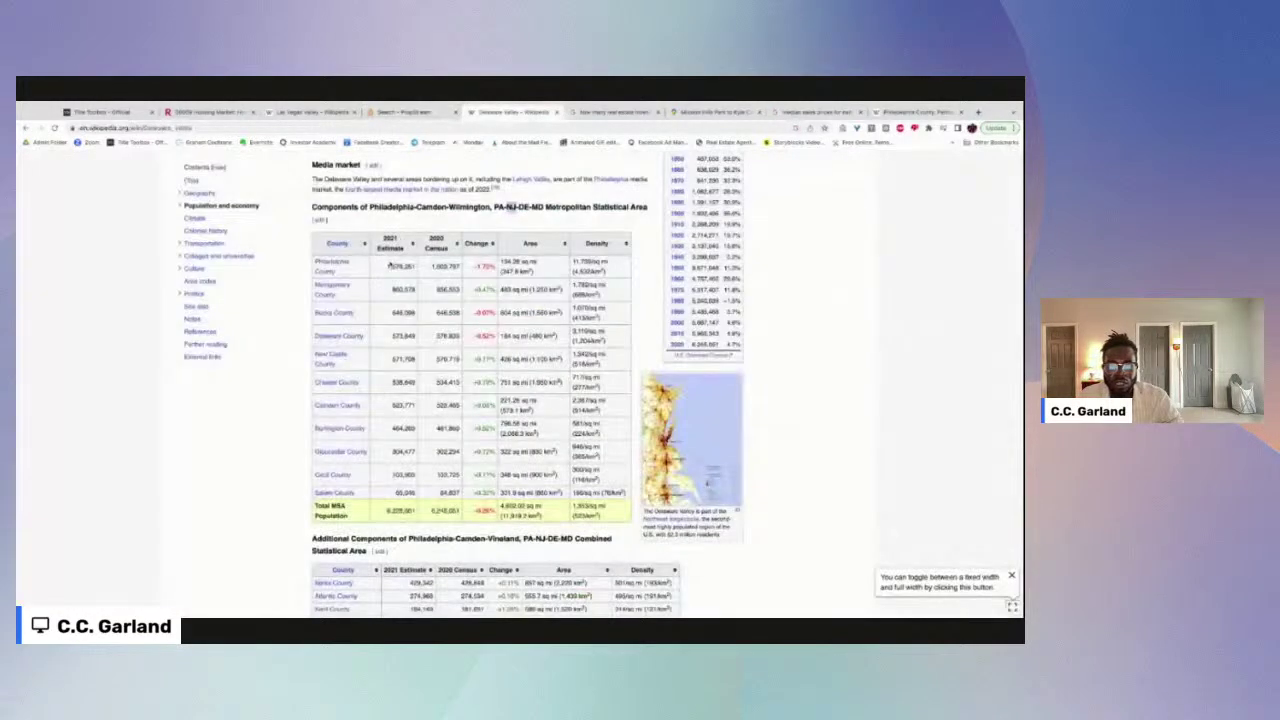
{"action": "double_click", "coordinate": [400, 266]}
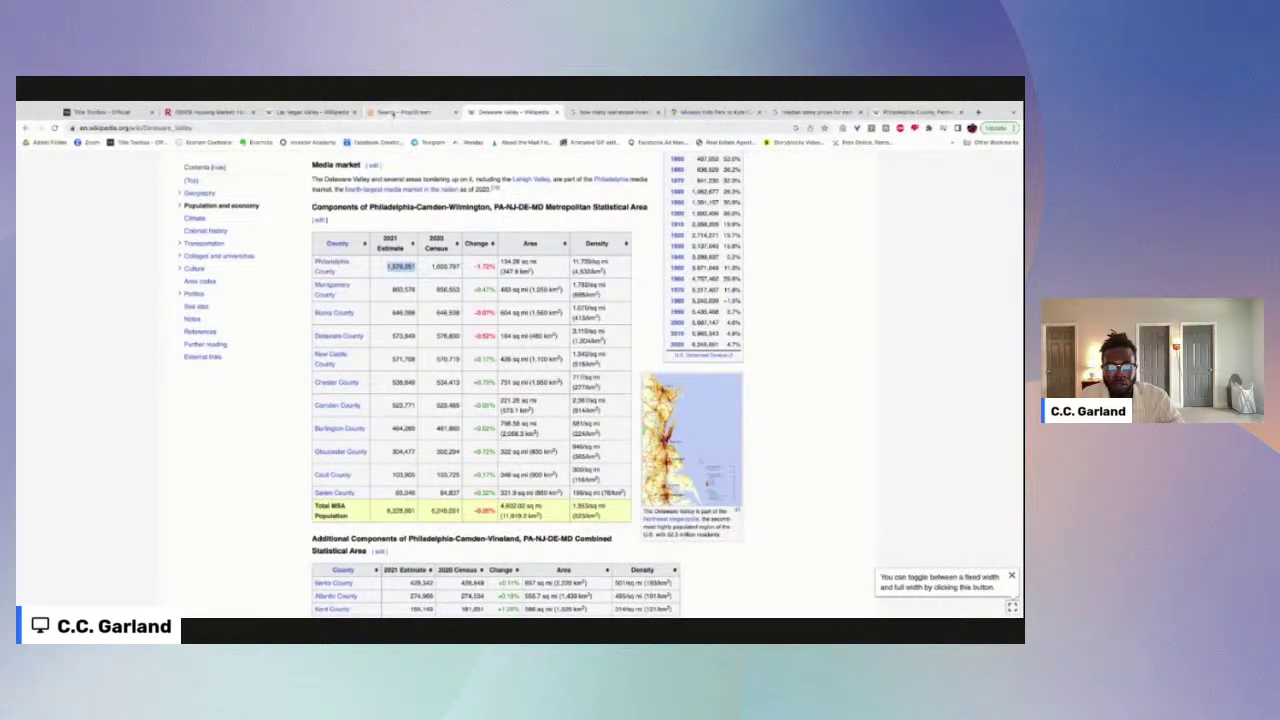
{"action": "left_click", "coordinate": [403, 112]}
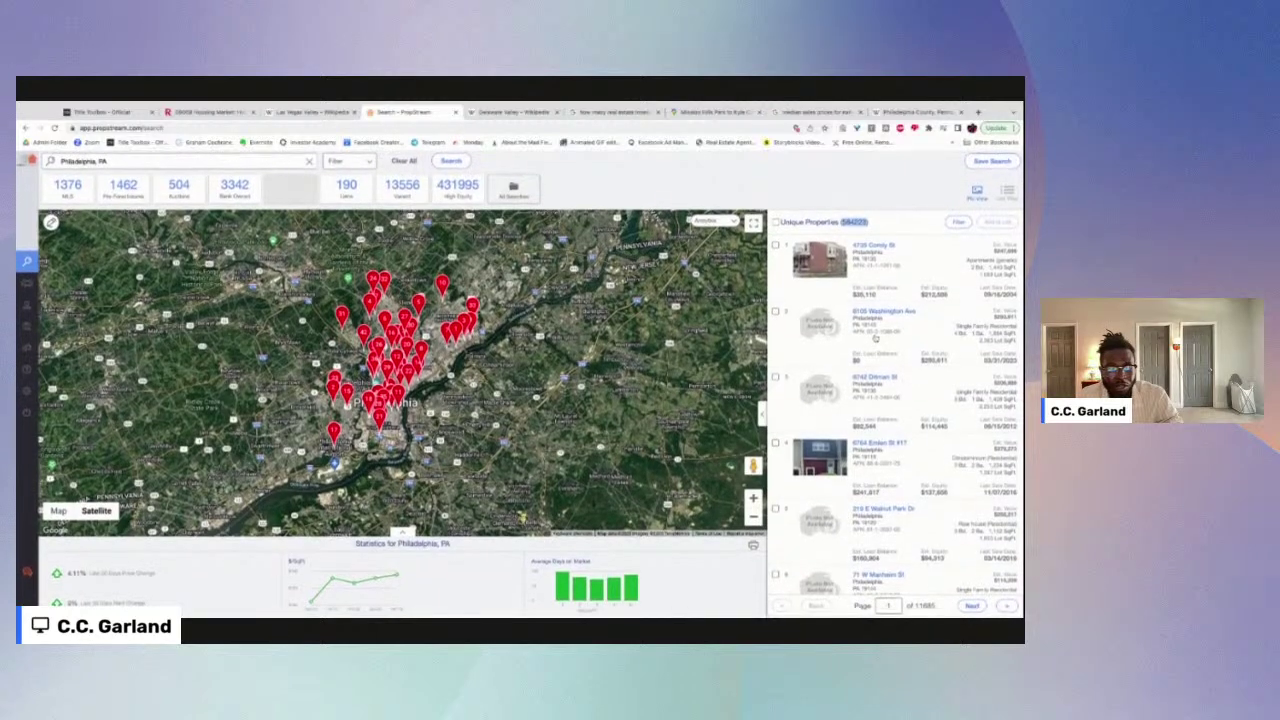
{"action": "scroll", "coordinate": [880, 340], "scroll_direction": "down", "scroll_amount": 1}
{"action": "scroll", "coordinate": [882, 366], "scroll_direction": "up", "scroll_amount": 2}
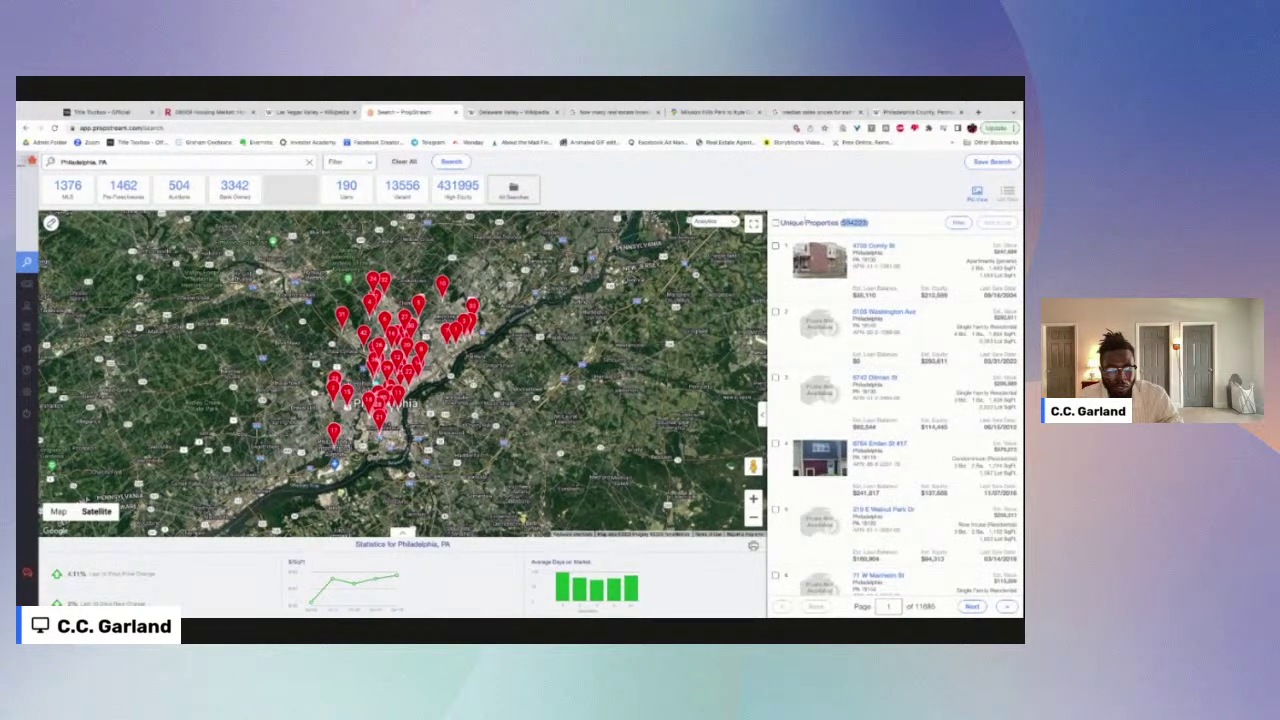
Step: Compare the Las Vegas Valley article and the Delaware Valley county population table with the Philadelphia results in PropStream
{"action": "left_click", "coordinate": [313, 112]}
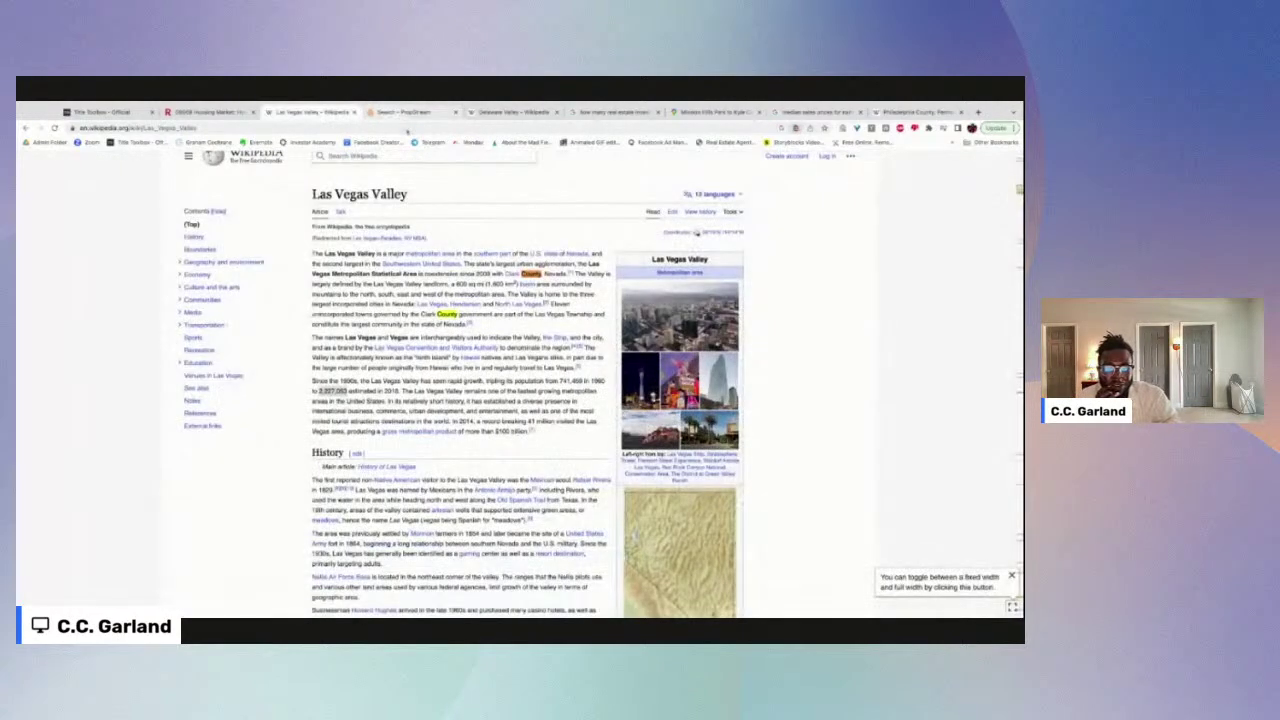
{"action": "left_click", "coordinate": [400, 112]}
{"action": "left_click", "coordinate": [512, 112]}
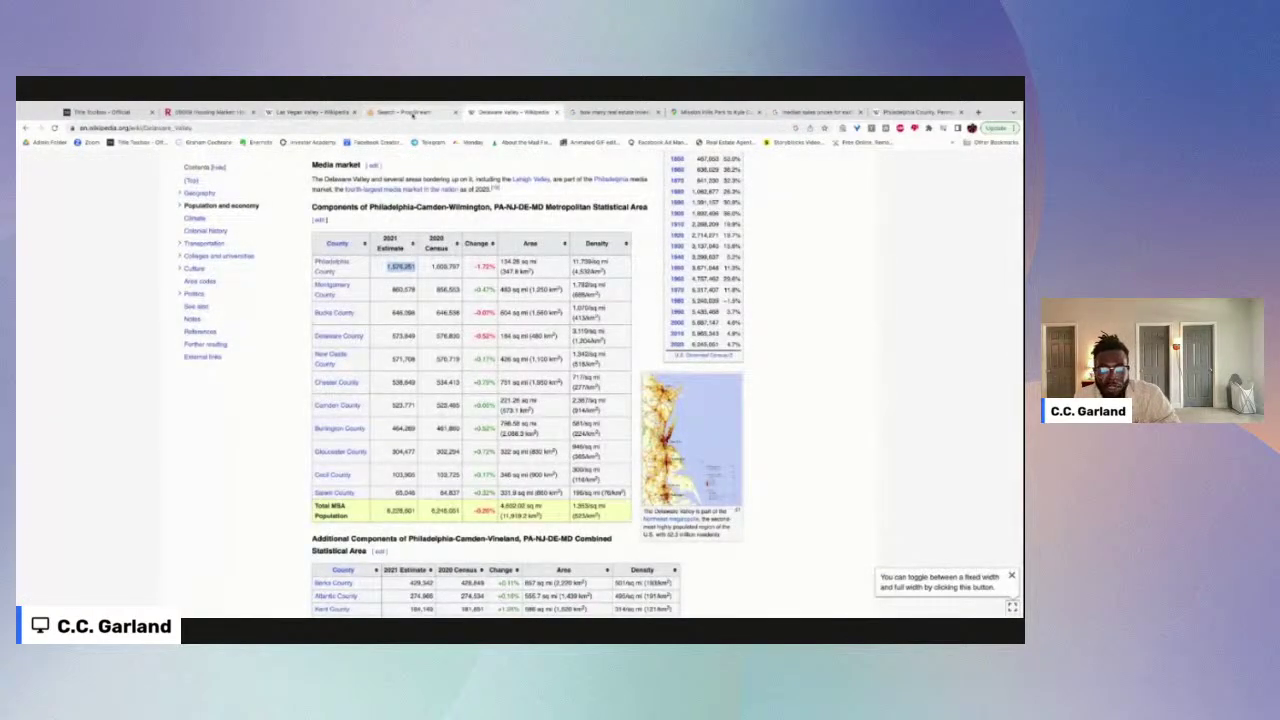
{"action": "left_click", "coordinate": [410, 112]}
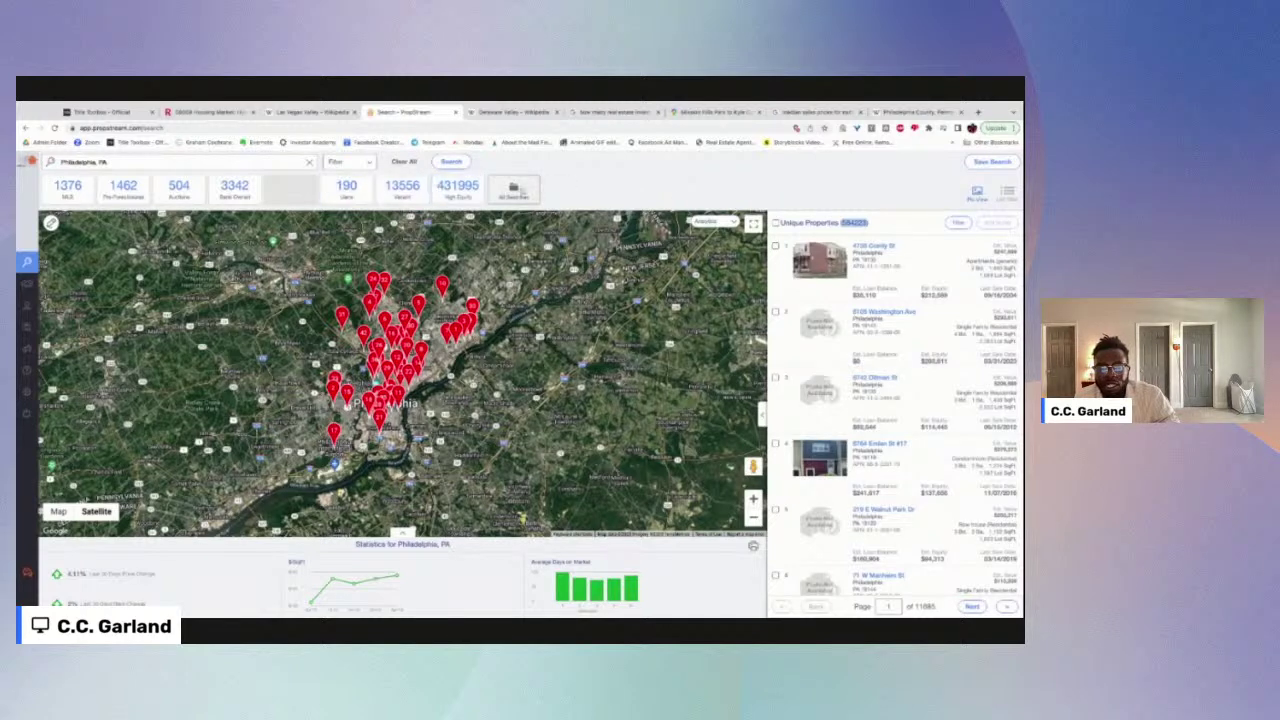
Step: Review the 08069 housing market trends on Redfin, and return to the Philadelphia search in PropStream
{"action": "left_click", "coordinate": [205, 113]}
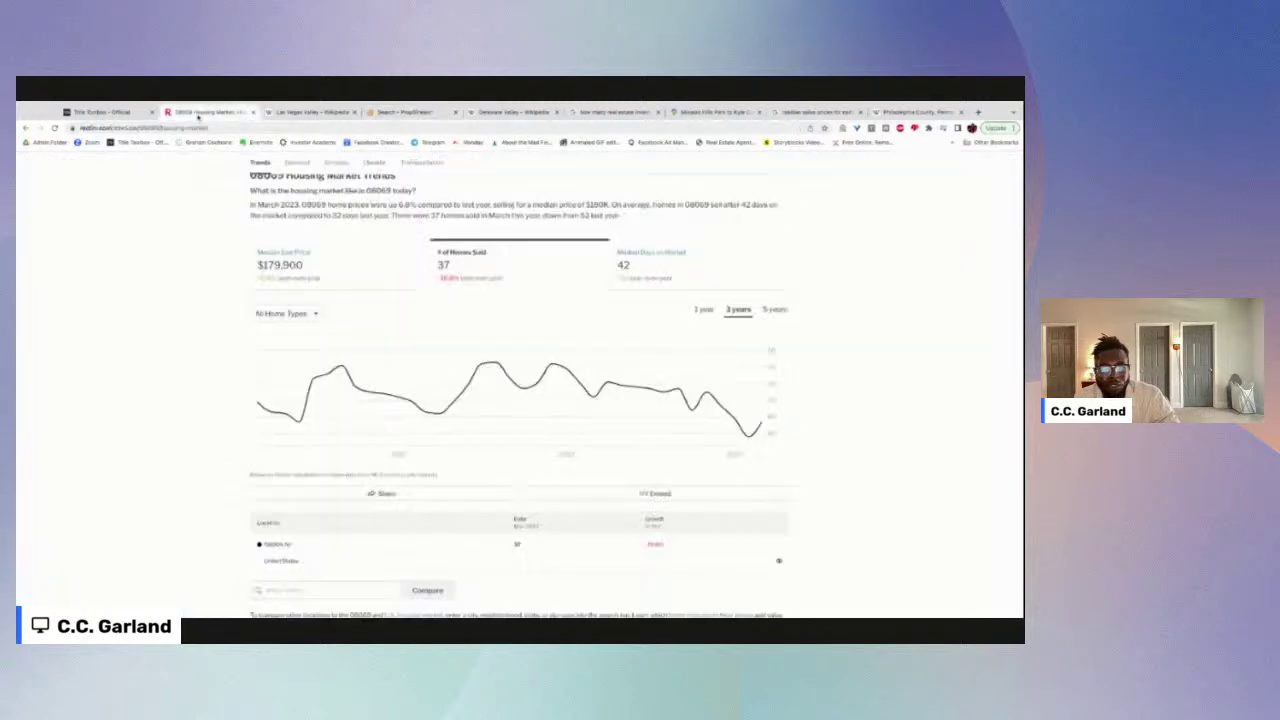
{"action": "scroll", "coordinate": [636, 390], "scroll_direction": "up", "scroll_amount": 3}
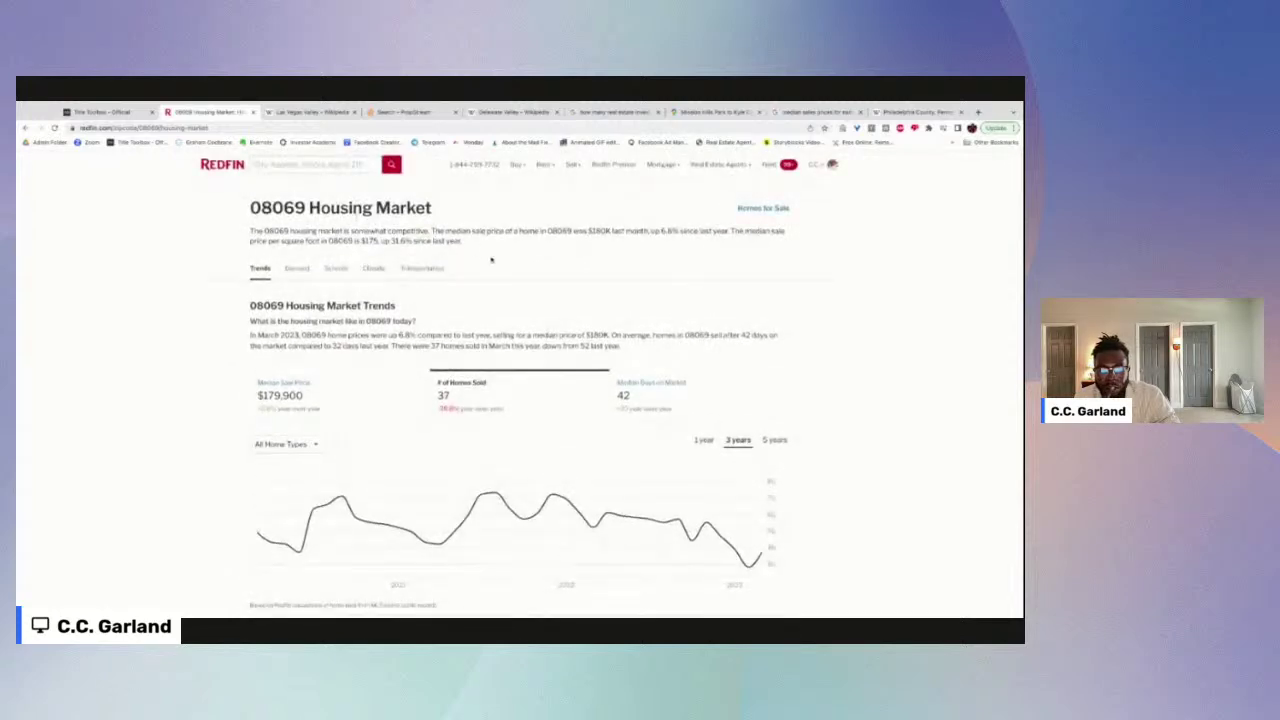
{"action": "scroll", "coordinate": [490, 258], "scroll_direction": "down", "scroll_amount": 1}
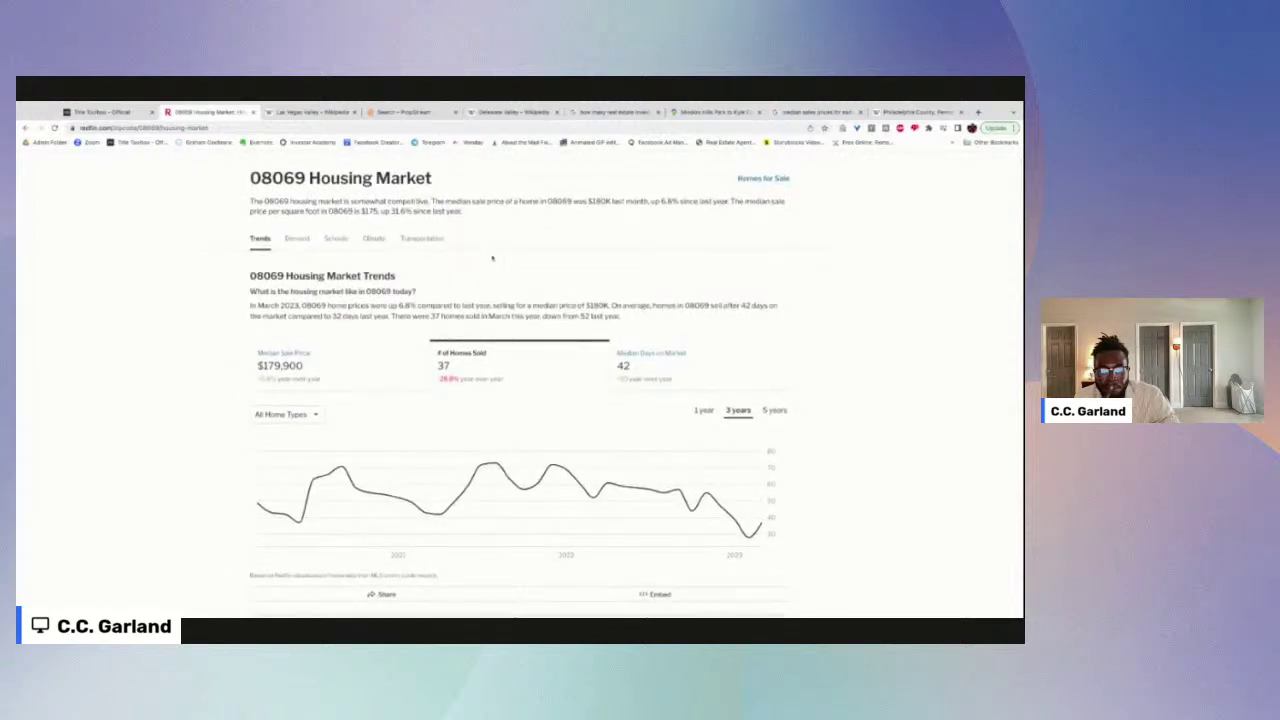
{"action": "scroll", "coordinate": [492, 258], "scroll_direction": "down", "scroll_amount": 2}
{"action": "scroll", "coordinate": [492, 258], "scroll_direction": "up", "scroll_amount": 2}
{"action": "scroll", "coordinate": [499, 383], "scroll_direction": "up", "scroll_amount": 1}
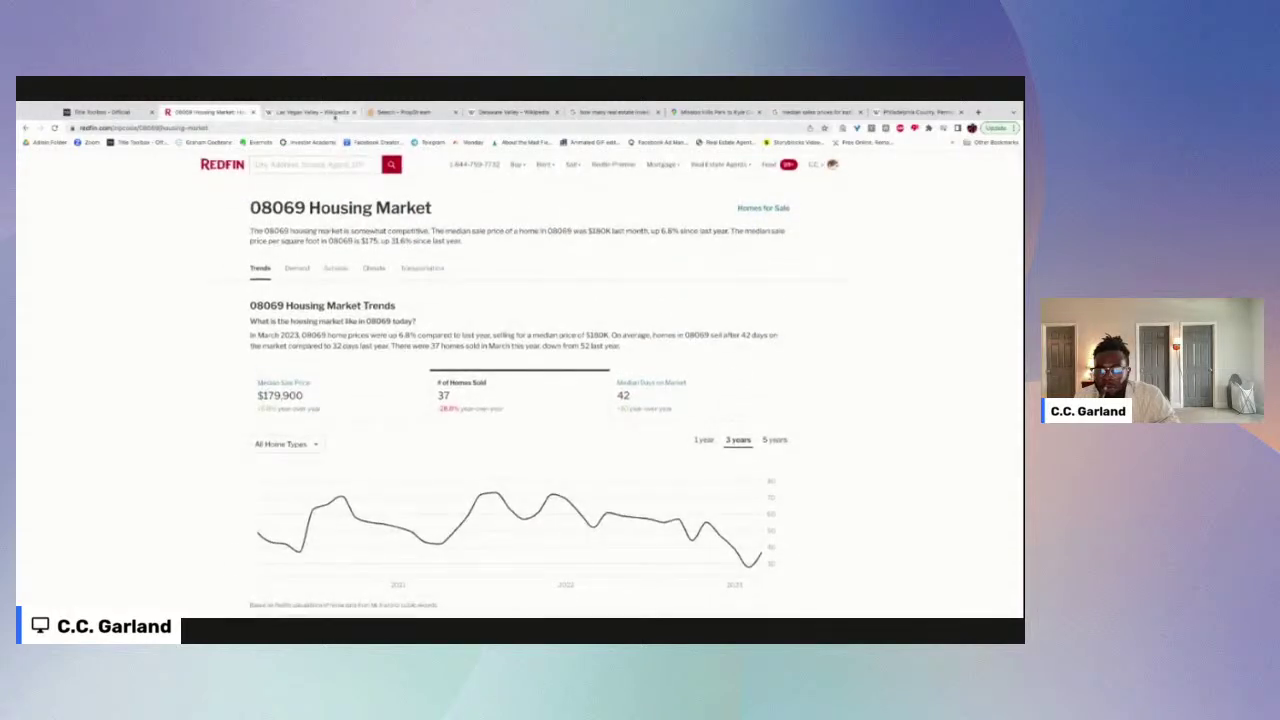
{"action": "left_click", "coordinate": [312, 112]}
{"action": "left_click", "coordinate": [400, 112]}
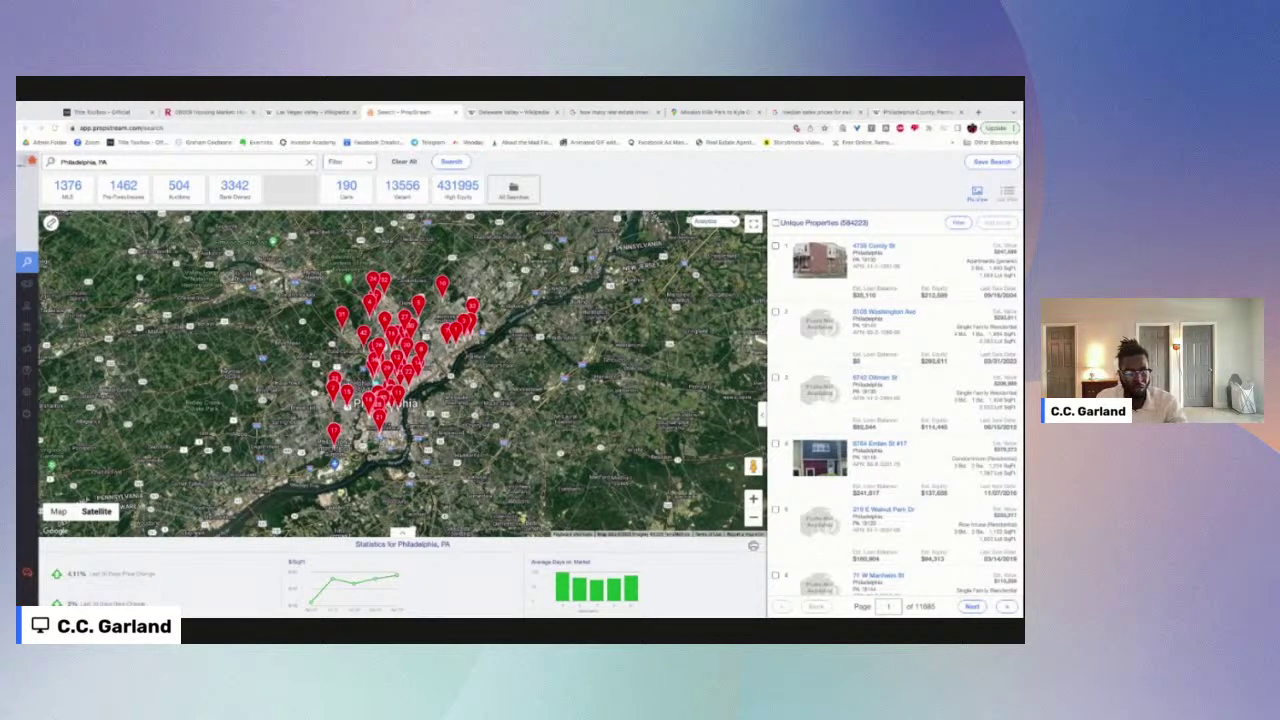
Step: Try a PropStream location search for "county", and clear the location field
{"action": "triple_click", "coordinate": [122, 160]}
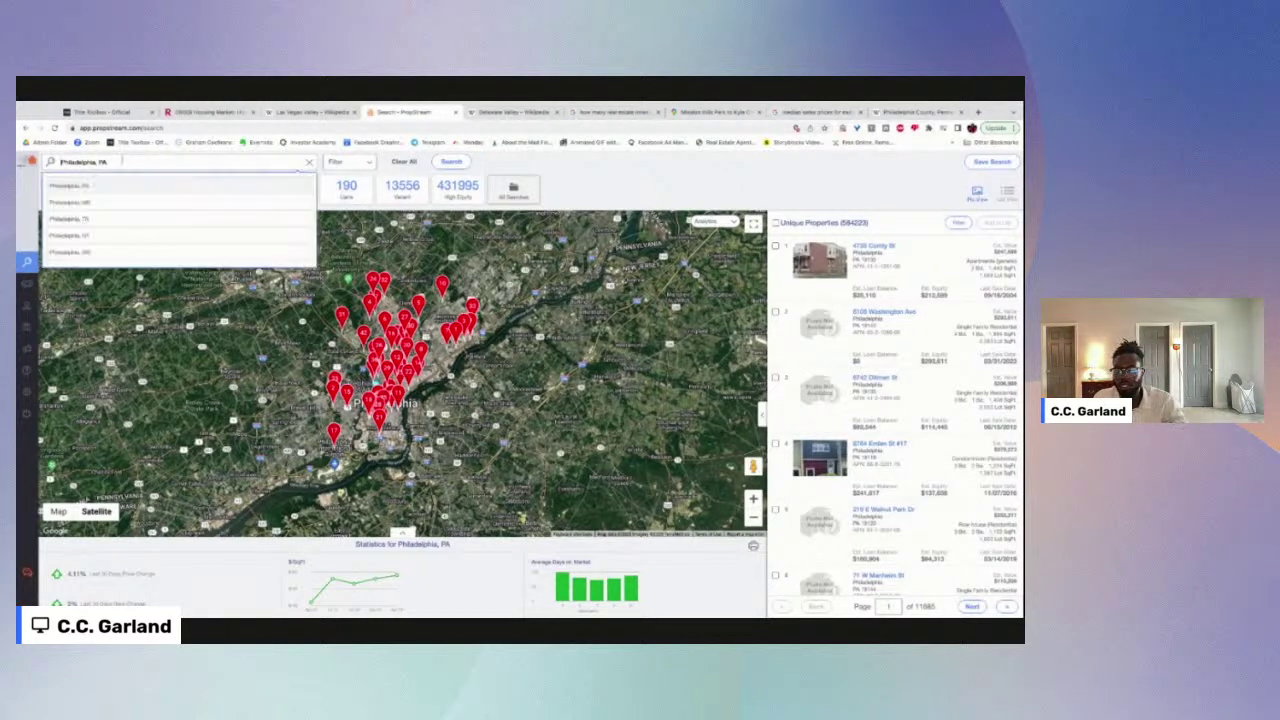
{"action": "type", "text": "ph"}
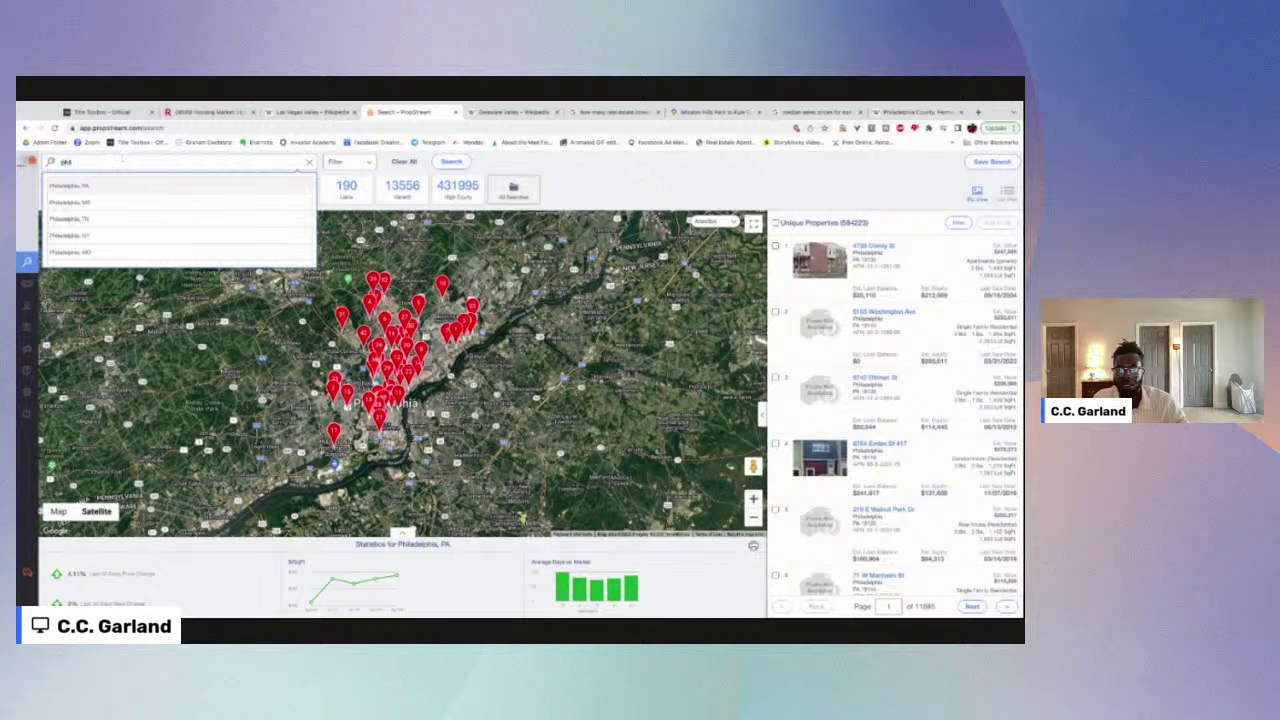
{"action": "type", "text": "i"}
{"action": "key", "text": "BackSpace"}
{"action": "key", "text": "BackSpace"}
{"action": "key", "text": "BackSpace"}
{"action": "type", "text": "county"}
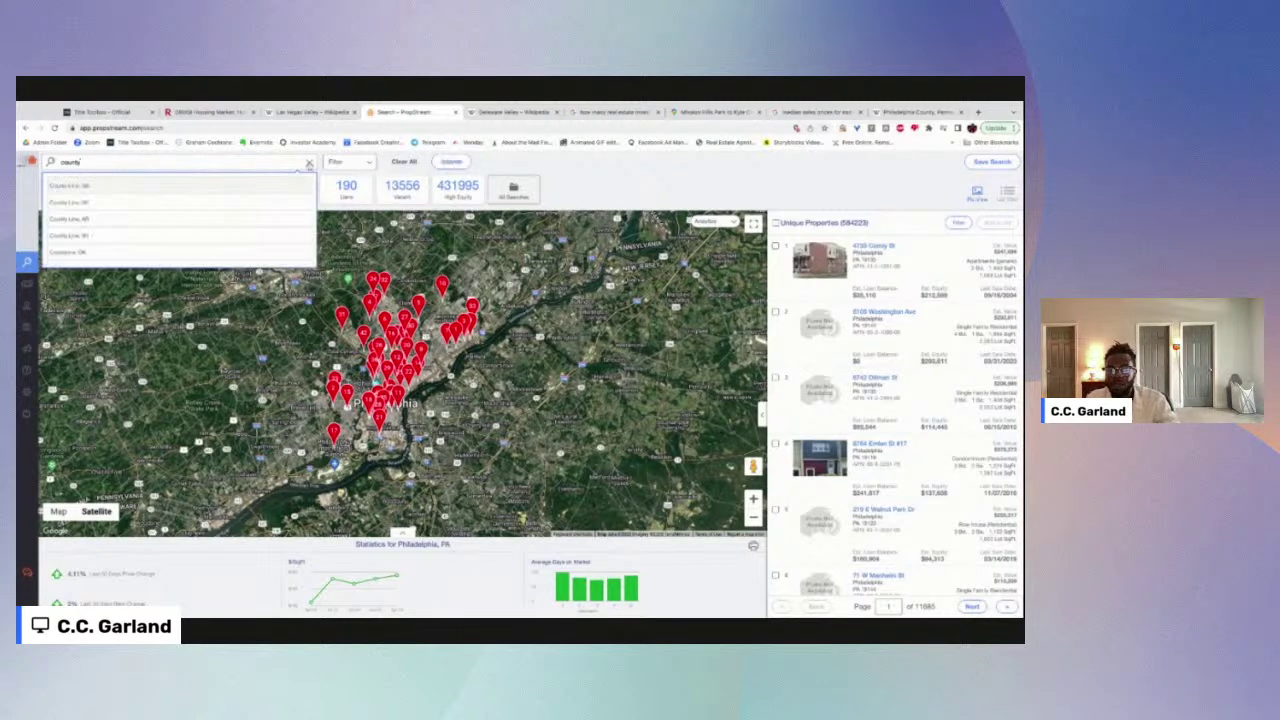
{"action": "left_click", "coordinate": [309, 162]}
{"action": "left_click", "coordinate": [587, 178]}
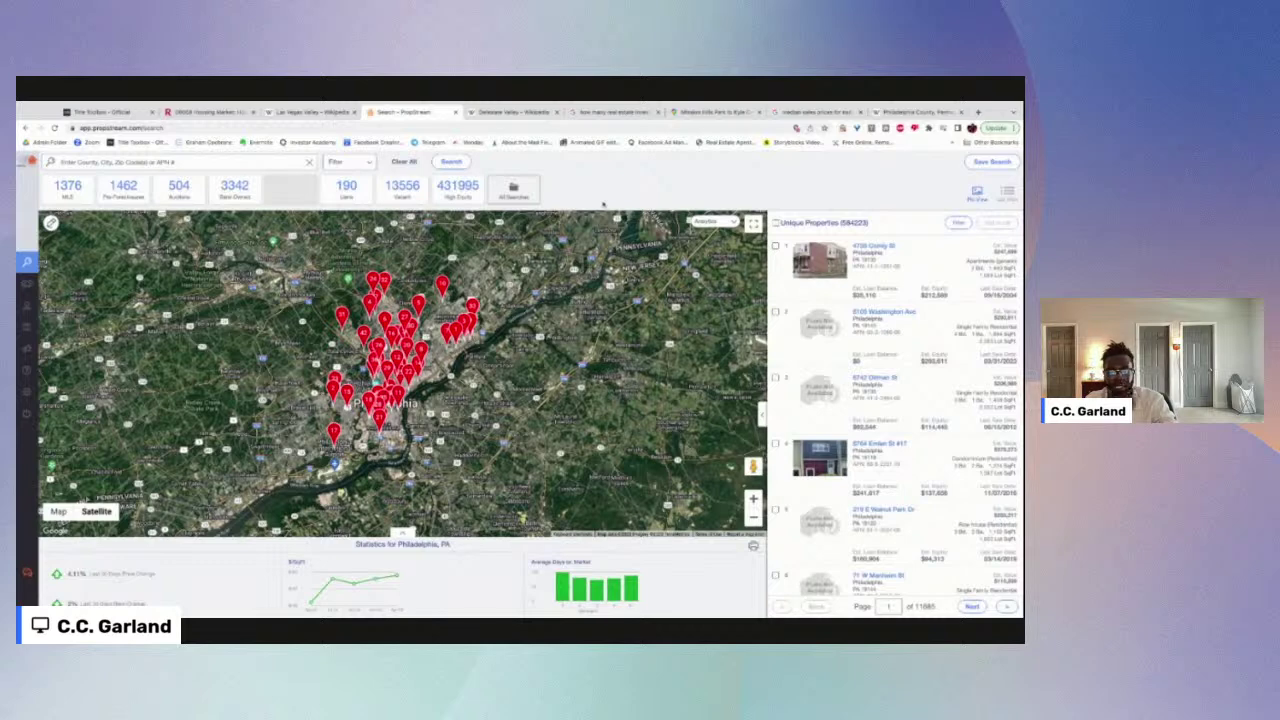
Step: Look at the PropStream search options and the 08069 housing market page on Redfin, and return to PropStream
{"action": "left_click", "coordinate": [347, 164]}
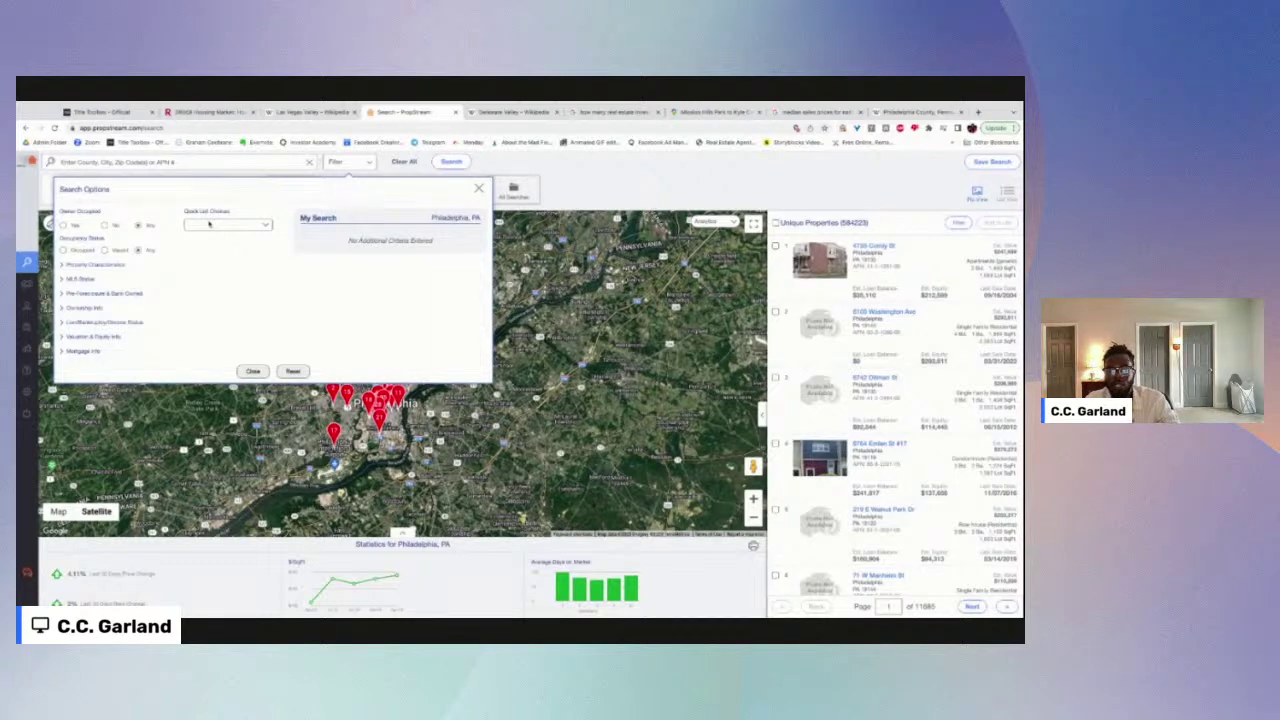
{"action": "left_click", "coordinate": [479, 188]}
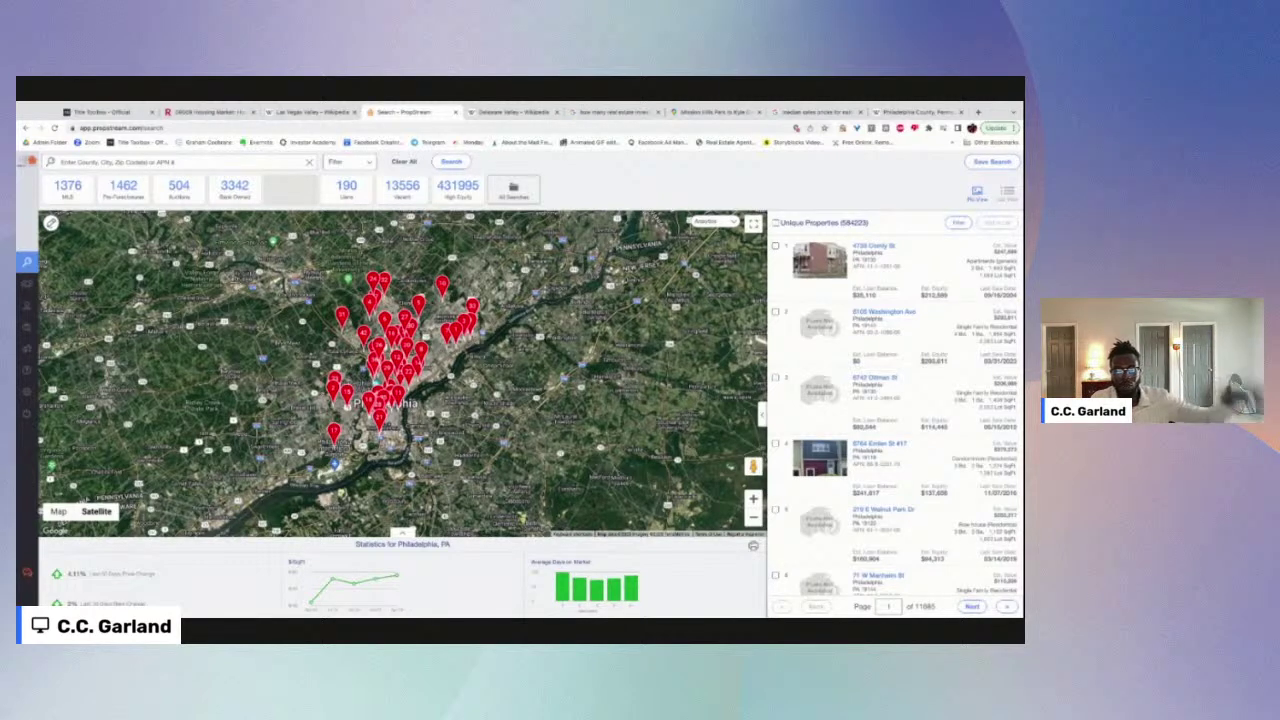
{"action": "left_click", "coordinate": [188, 113]}
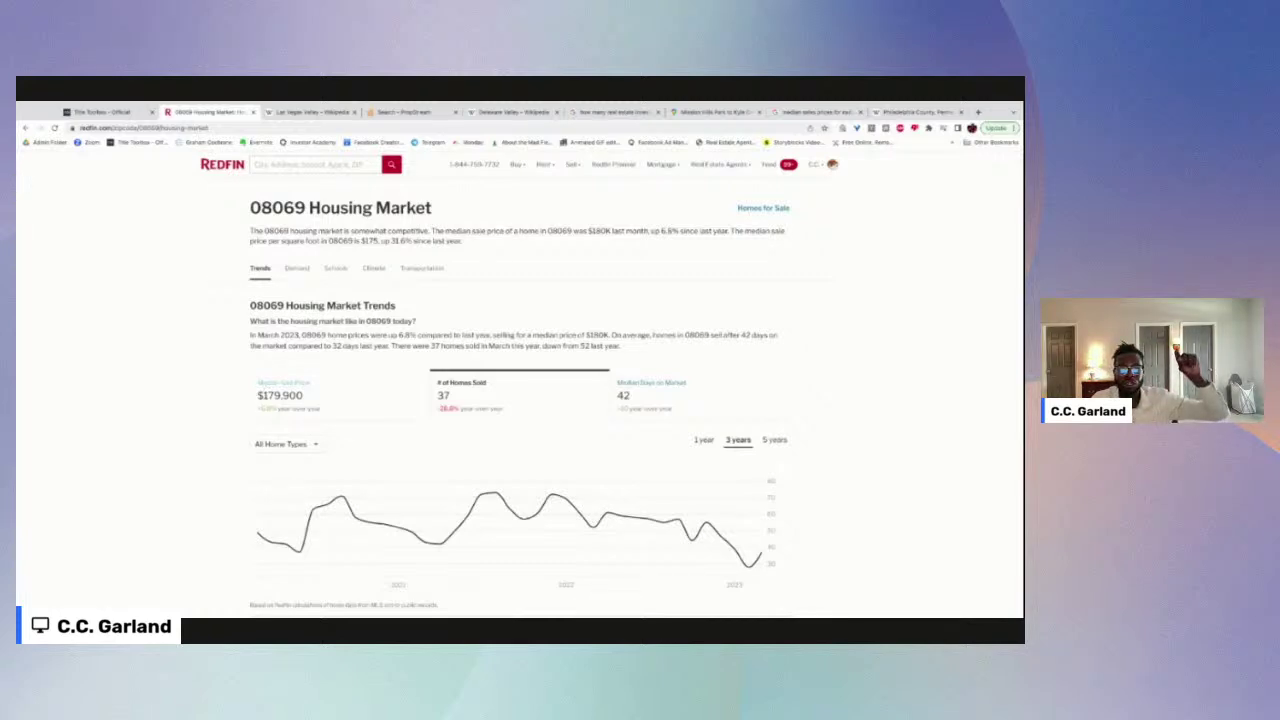
{"action": "left_click", "coordinate": [405, 112]}
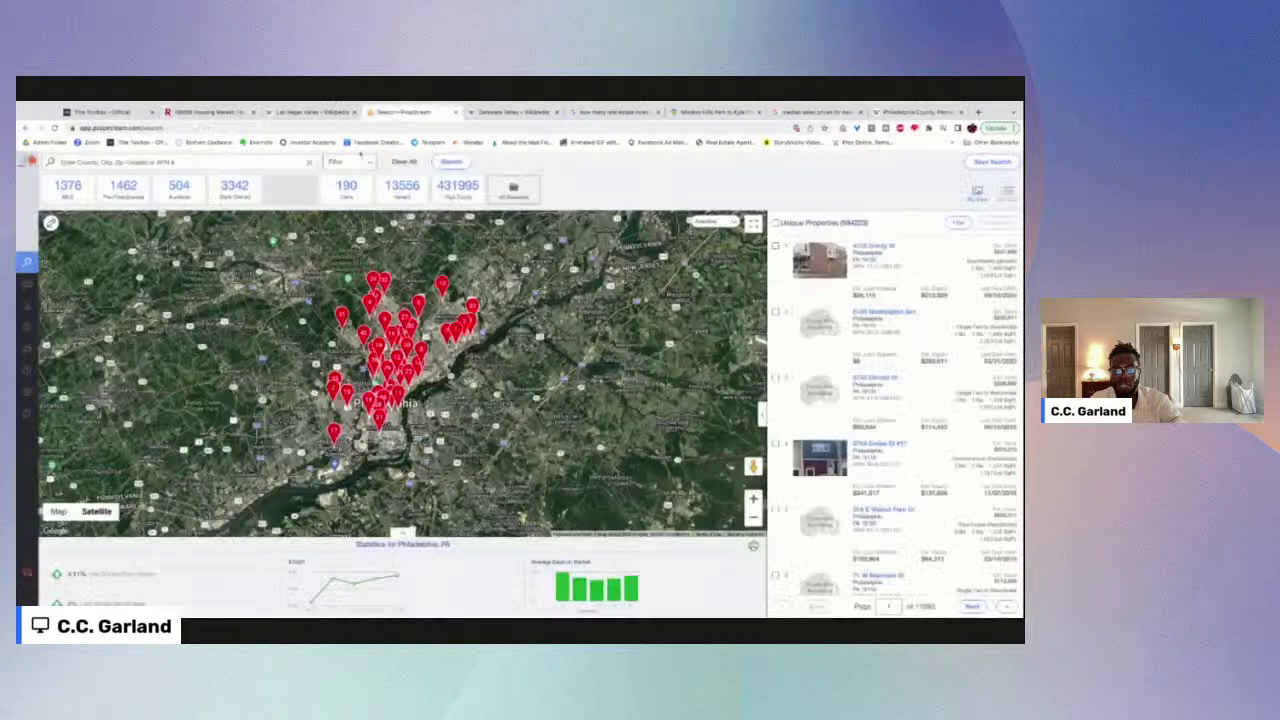
Step: Check the Philadelphia properties in the Pre-Foreclosures, Flippers, Divorce and Senior Owners quick lists, one after another
{"action": "left_click", "coordinate": [345, 165]}
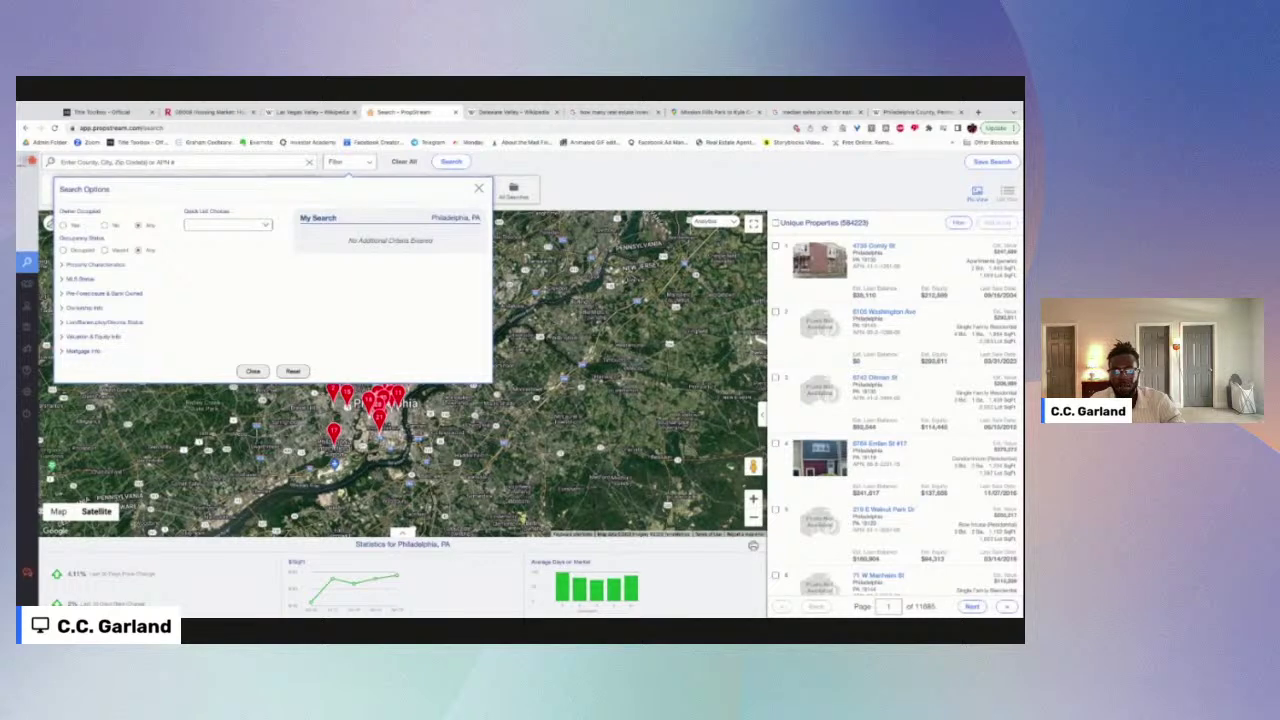
{"action": "left_click", "coordinate": [253, 230]}
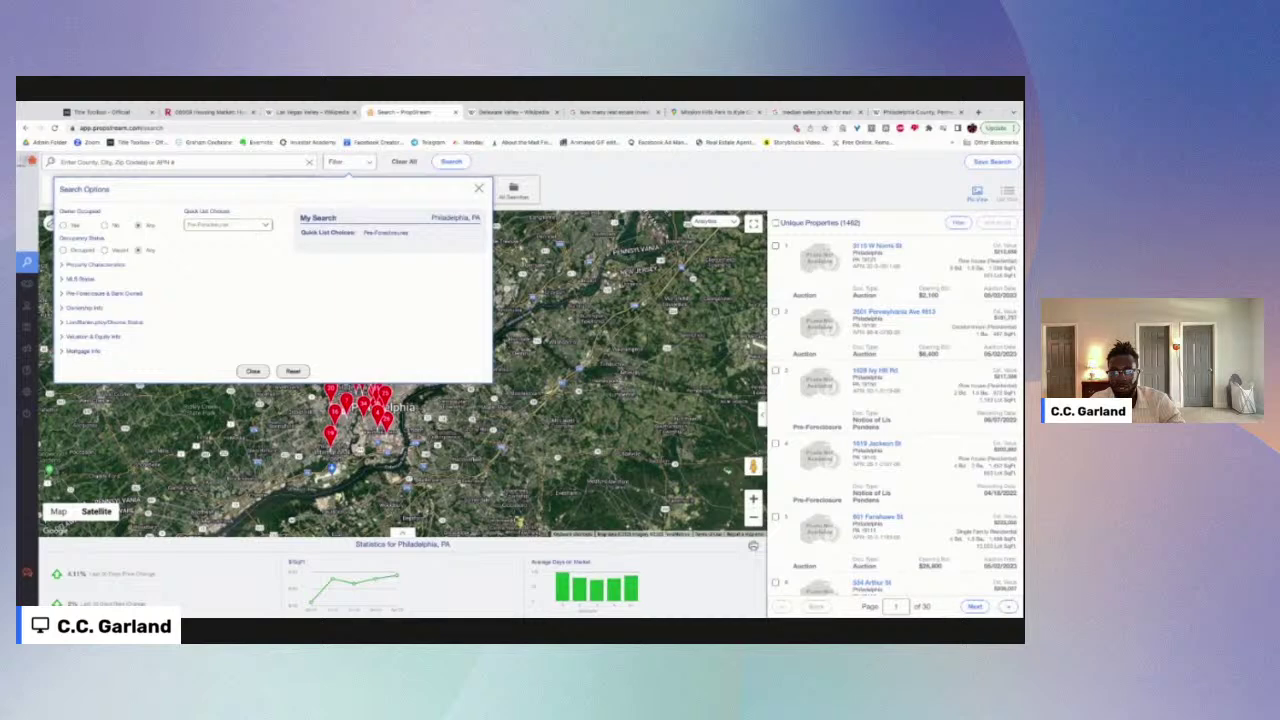
{"action": "left_click", "coordinate": [249, 227]}
{"action": "left_click", "coordinate": [254, 241]}
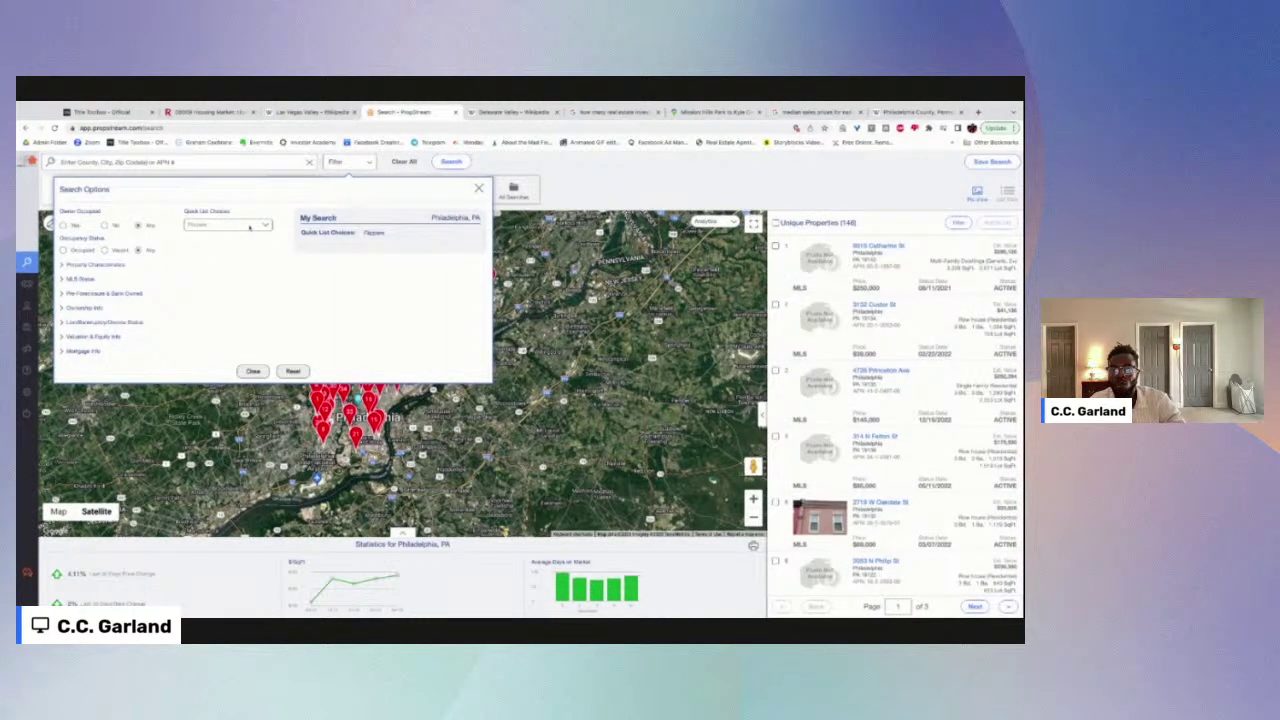
{"action": "left_click", "coordinate": [250, 228]}
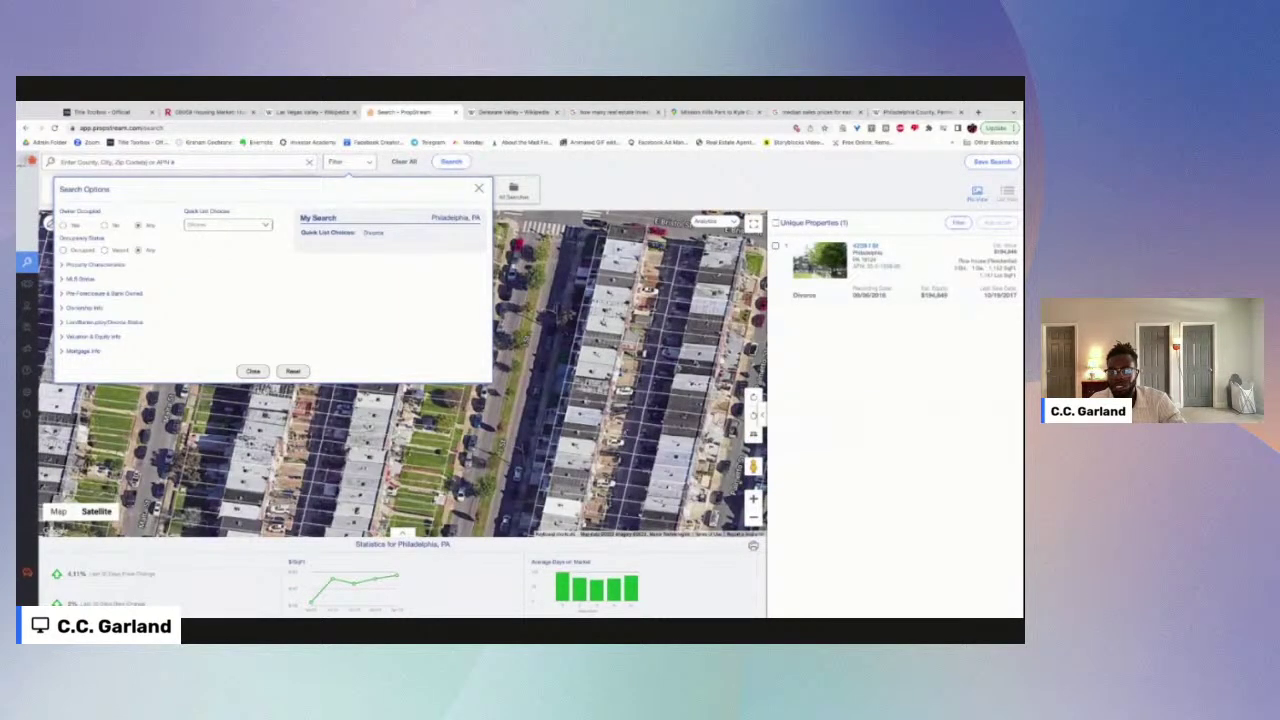
{"action": "left_click", "coordinate": [251, 234]}
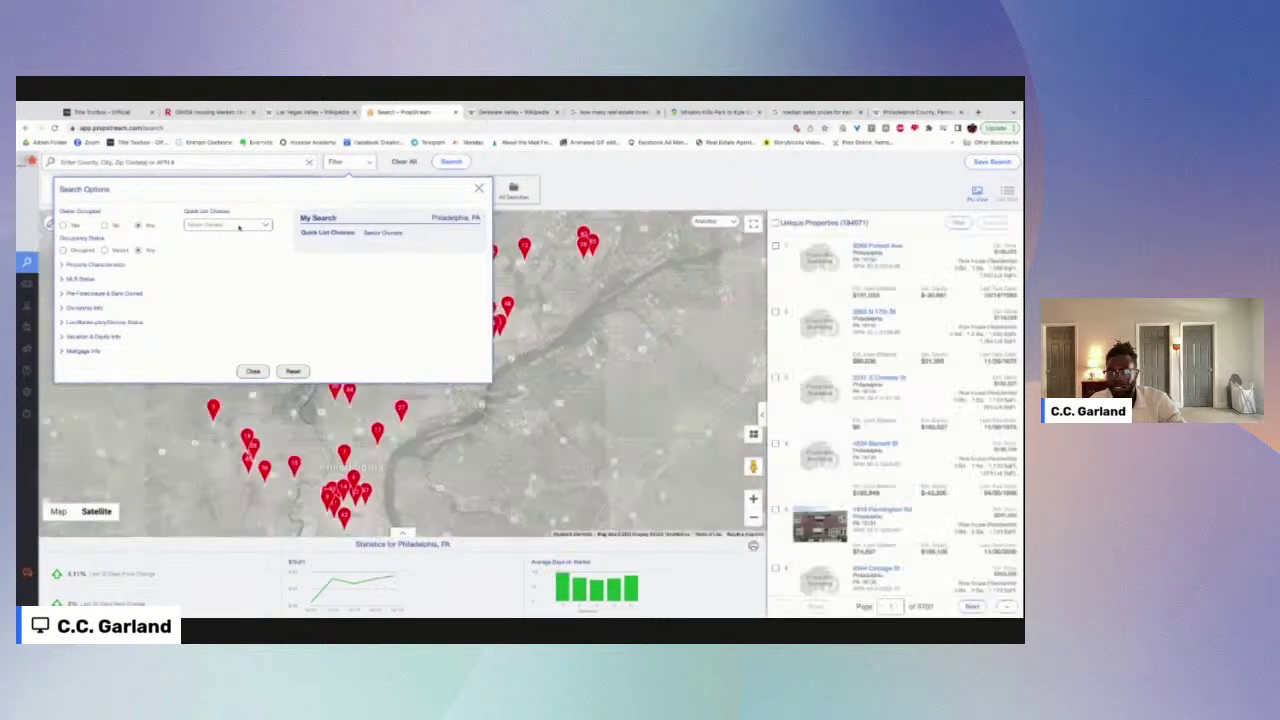
Step: Filter the Philadelphia search by the Zombie Properties quick list, and view the matches on the map
{"action": "left_click", "coordinate": [242, 237]}
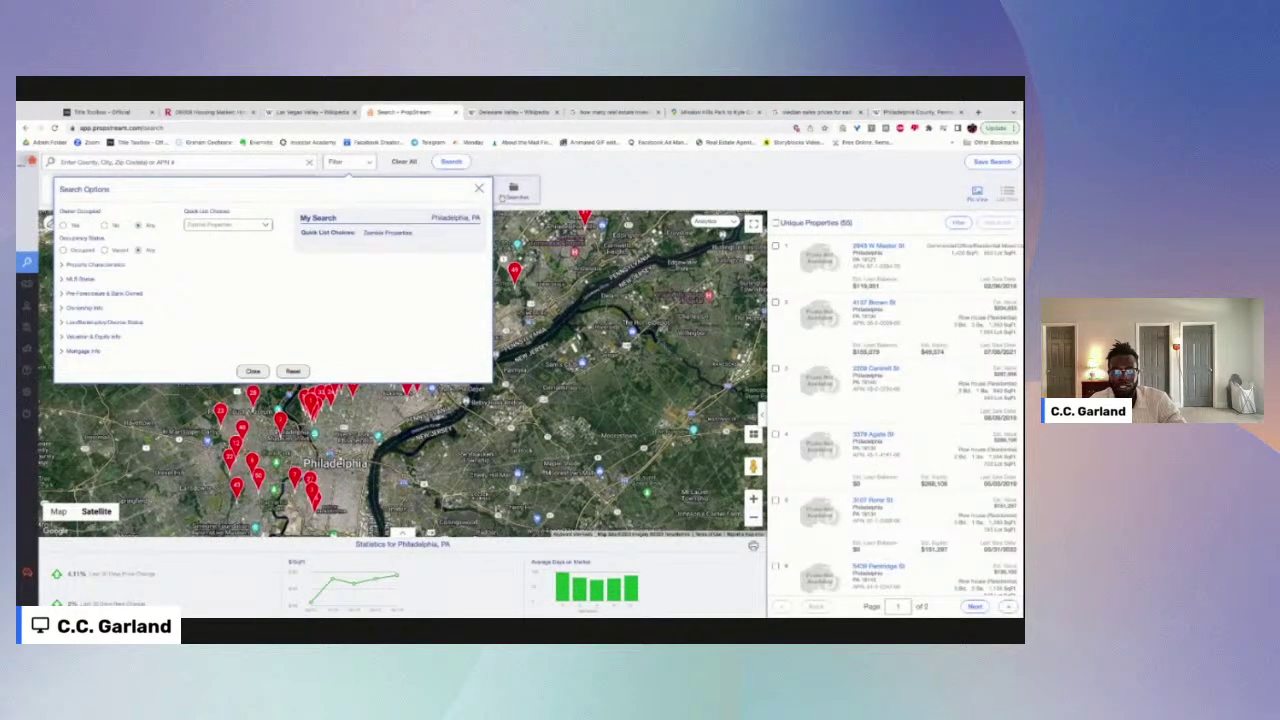
{"action": "left_click", "coordinate": [479, 189]}
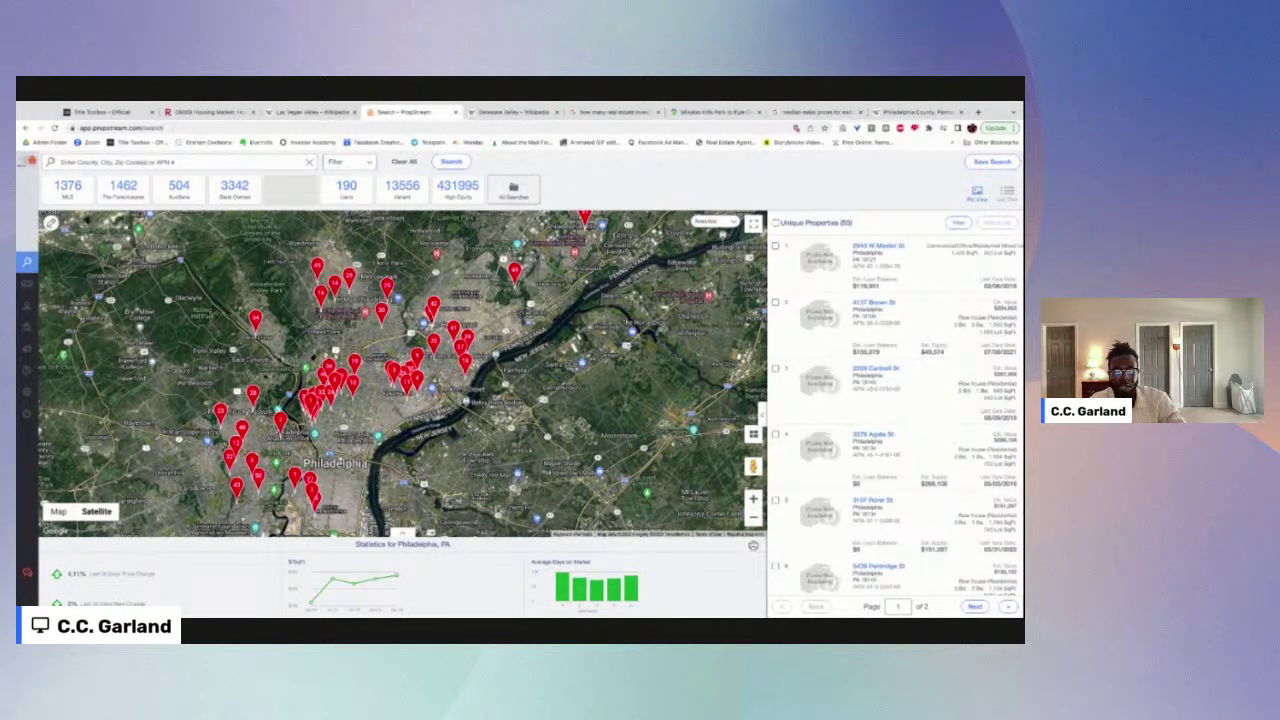
{"action": "scroll", "coordinate": [296, 318], "scroll_direction": "down", "scroll_amount": 1}
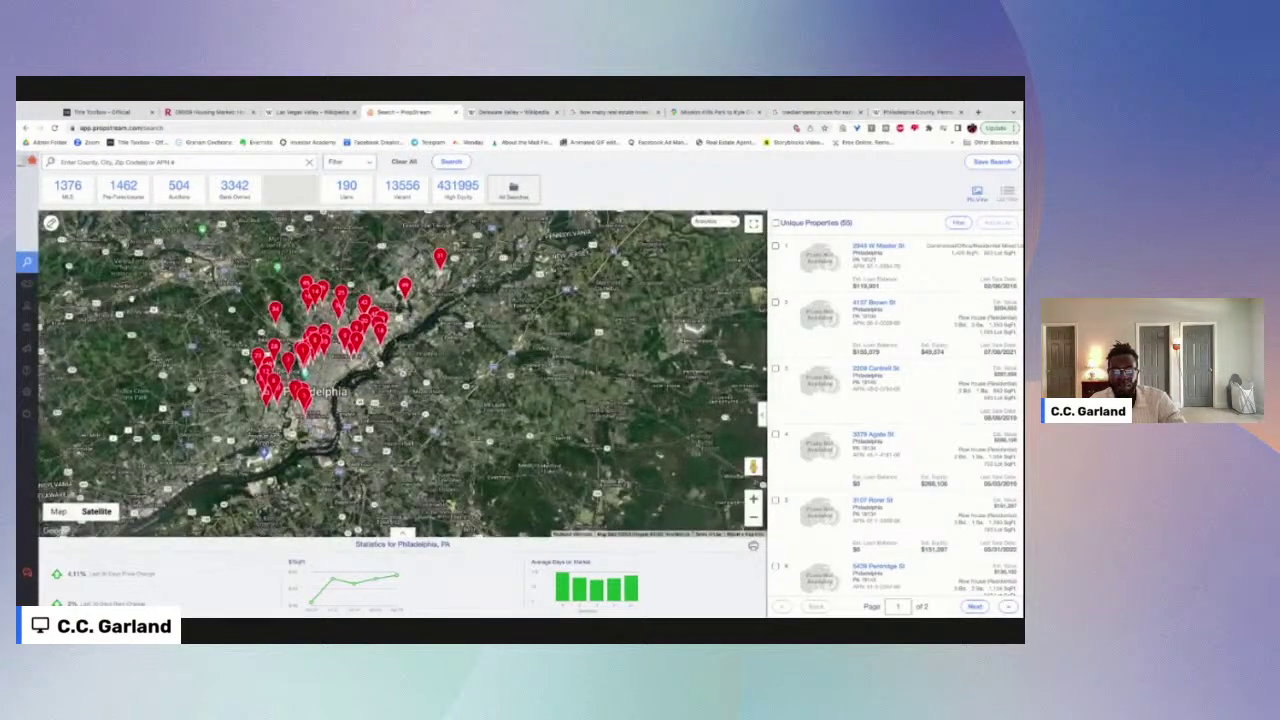
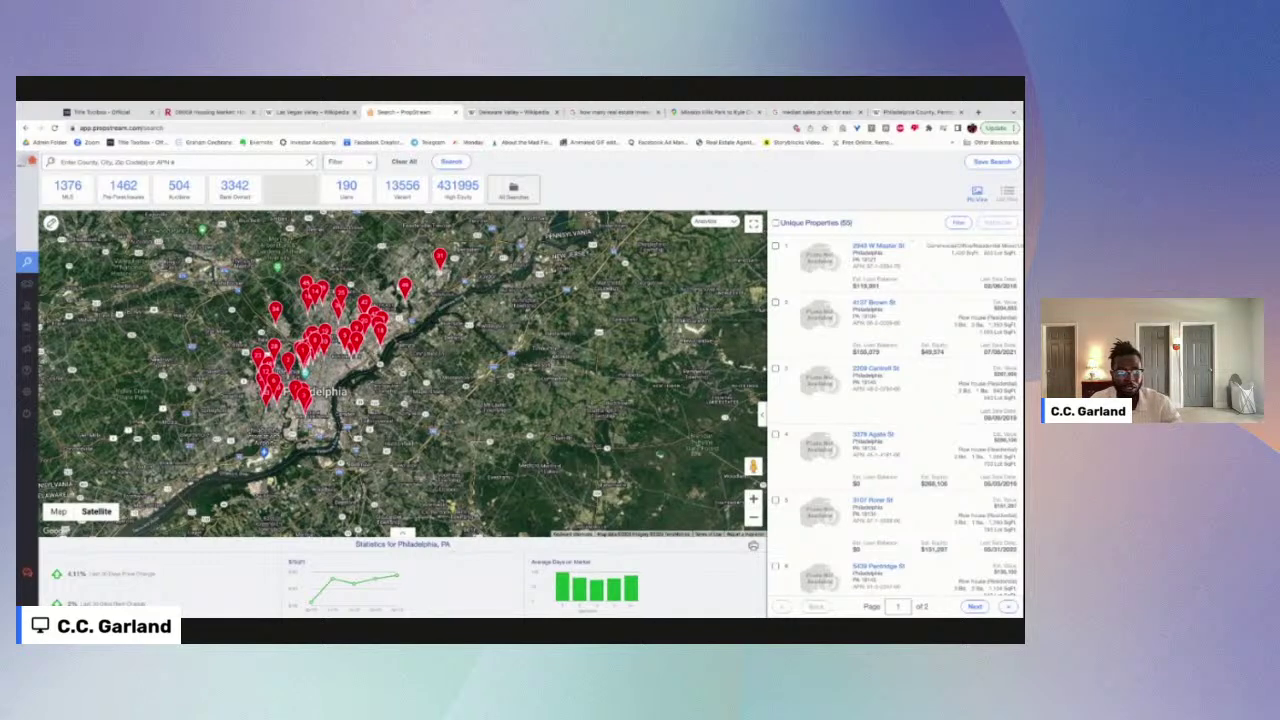
Step: Close the Las Vegas Valley article, and look over the 08069 housing market page on Redfin
{"action": "left_click", "coordinate": [300, 112]}
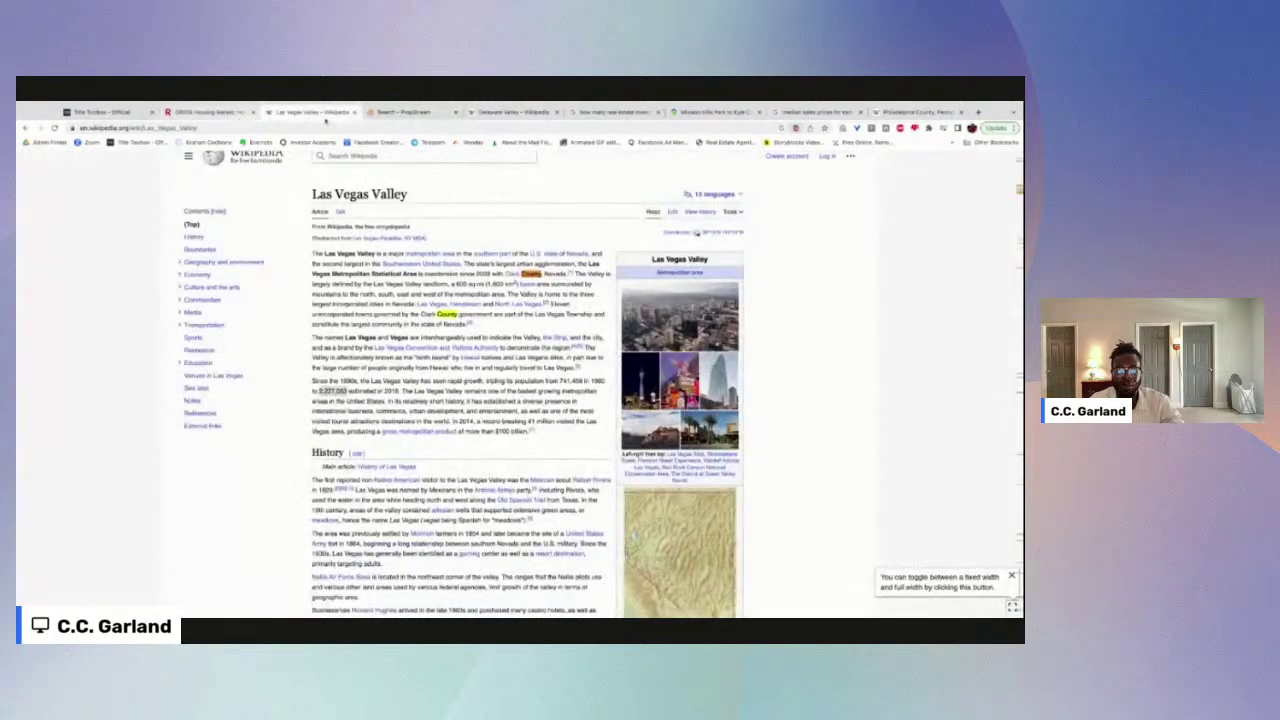
{"action": "left_click", "coordinate": [353, 112]}
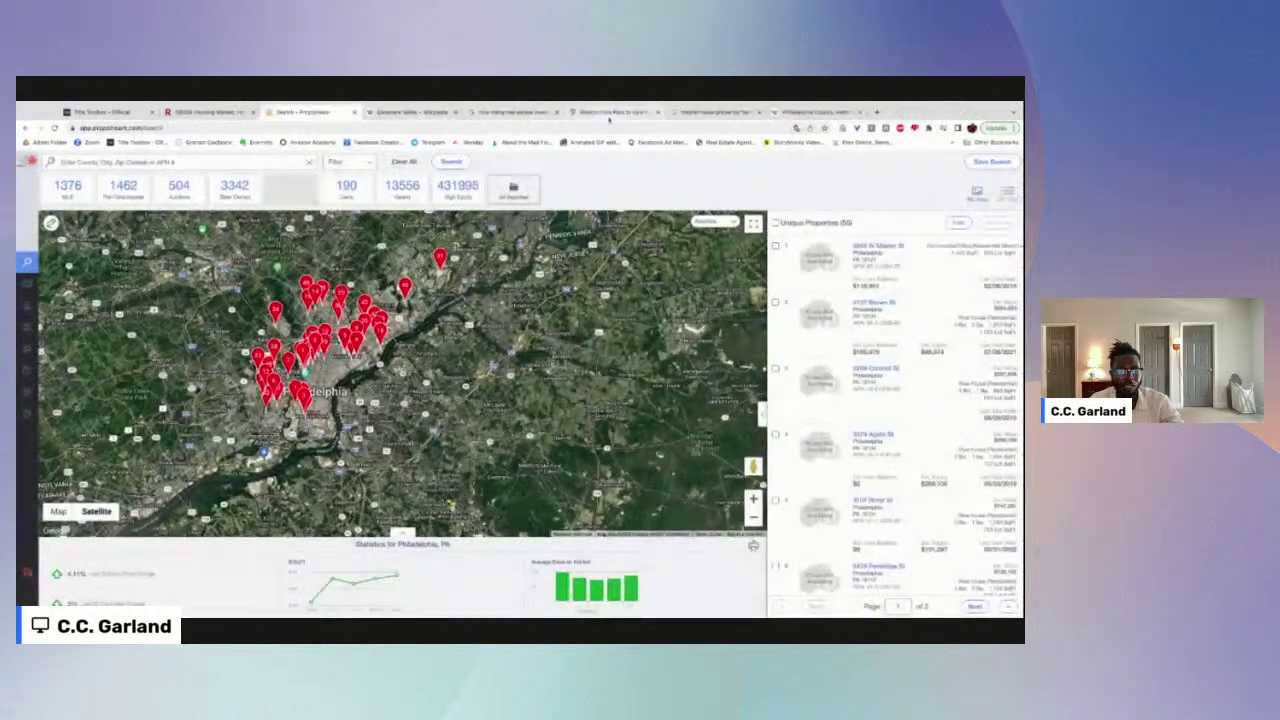
{"action": "left_click", "coordinate": [192, 112]}
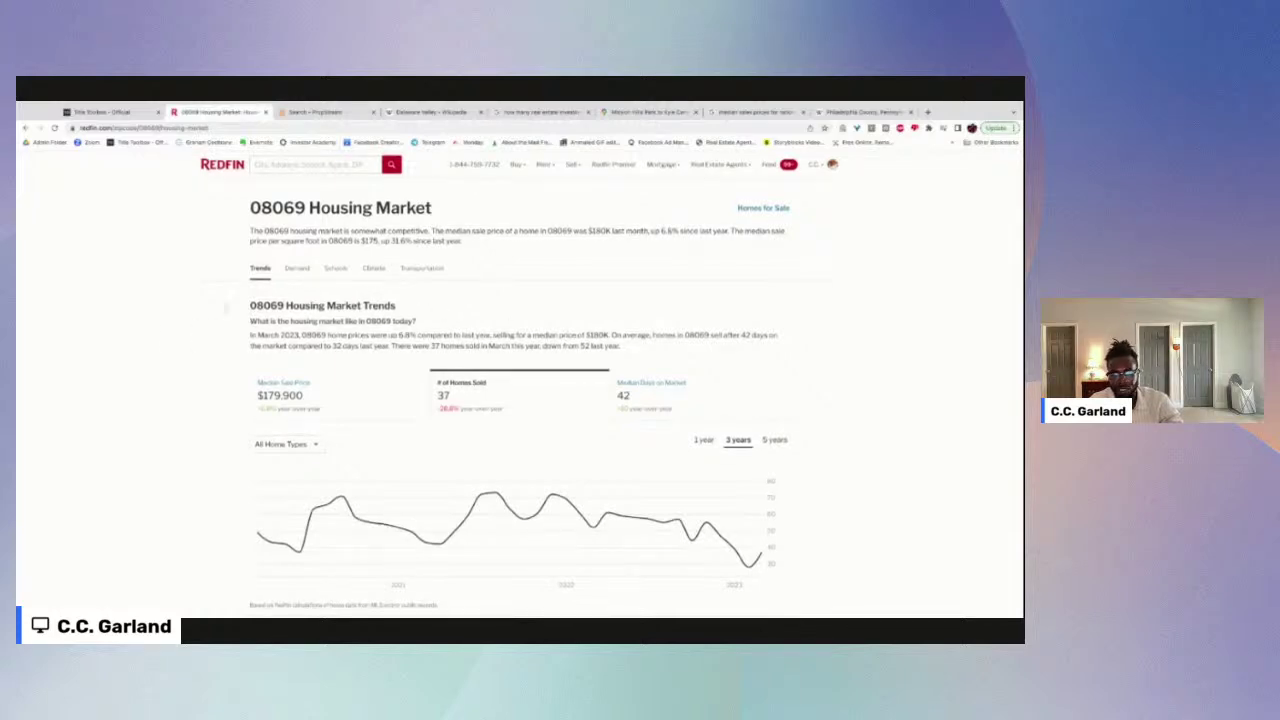
{"action": "scroll", "coordinate": [169, 329], "scroll_direction": "down", "scroll_amount": 5}
{"action": "scroll", "coordinate": [168, 326], "scroll_direction": "up", "scroll_amount": 3}
{"action": "scroll", "coordinate": [168, 326], "scroll_direction": "up", "scroll_amount": 5}
Step: Compare the 08069 trends for median days on market, homes sold and median sale price, and return to the Title Toolbox area search
{"action": "left_click", "coordinate": [606, 394]}
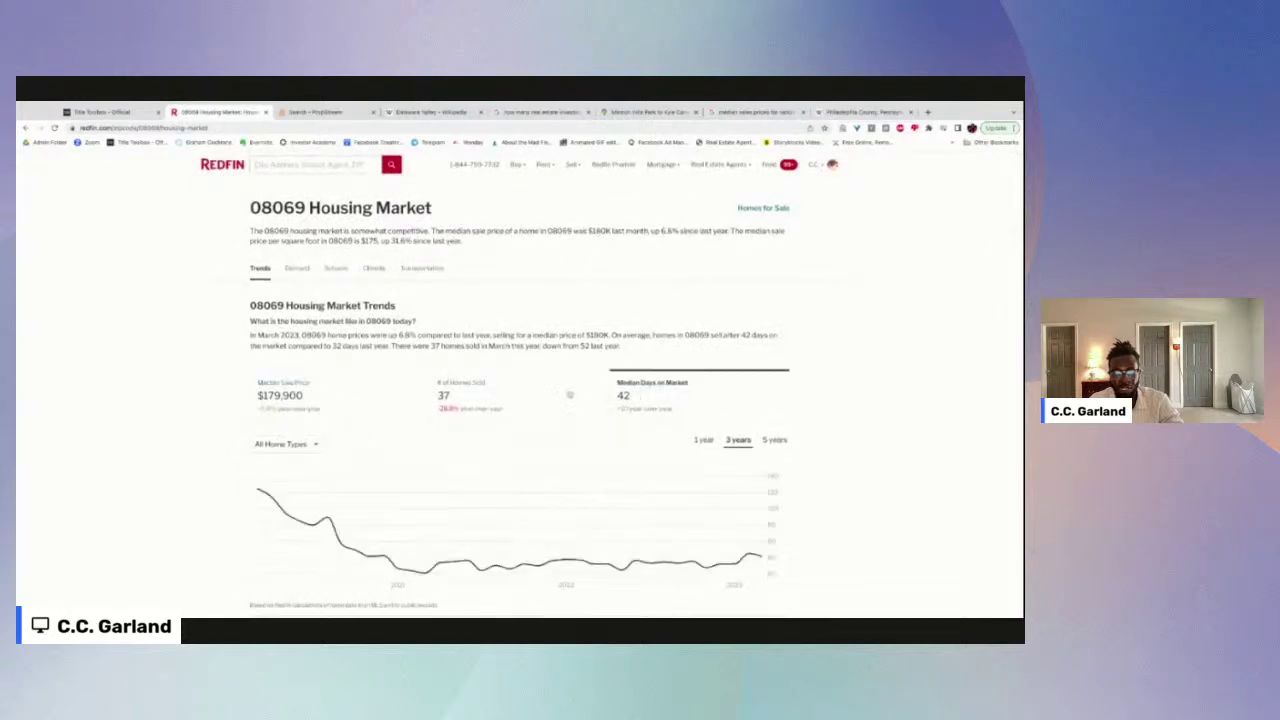
{"action": "left_click", "coordinate": [460, 383]}
{"action": "left_click", "coordinate": [322, 392]}
{"action": "scroll", "coordinate": [126, 397], "scroll_direction": "down", "scroll_amount": 6}
{"action": "scroll", "coordinate": [254, 345], "scroll_direction": "up", "scroll_amount": 5}
{"action": "scroll", "coordinate": [254, 345], "scroll_direction": "up", "scroll_amount": 1}
{"action": "left_click", "coordinate": [462, 358]}
{"action": "left_click", "coordinate": [640, 360]}
{"action": "left_click", "coordinate": [338, 355]}
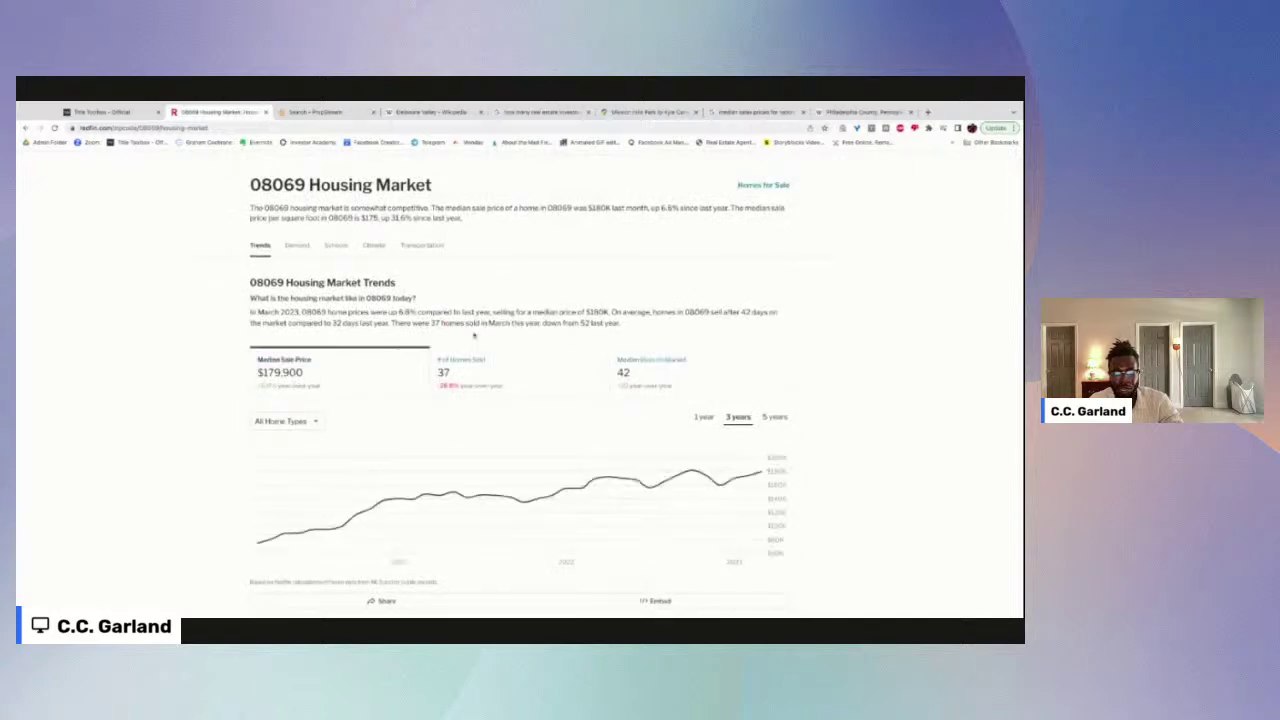
{"action": "left_click", "coordinate": [466, 361]}
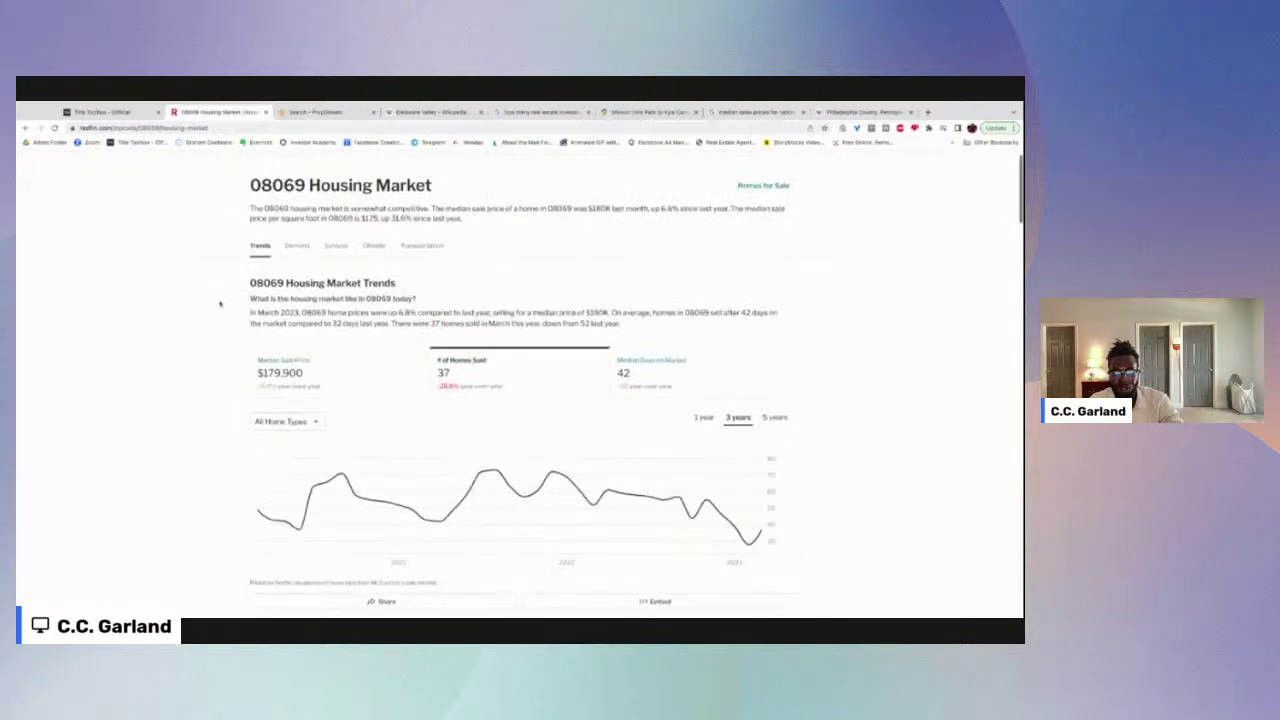
{"action": "scroll", "coordinate": [196, 318], "scroll_direction": "up", "scroll_amount": 2}
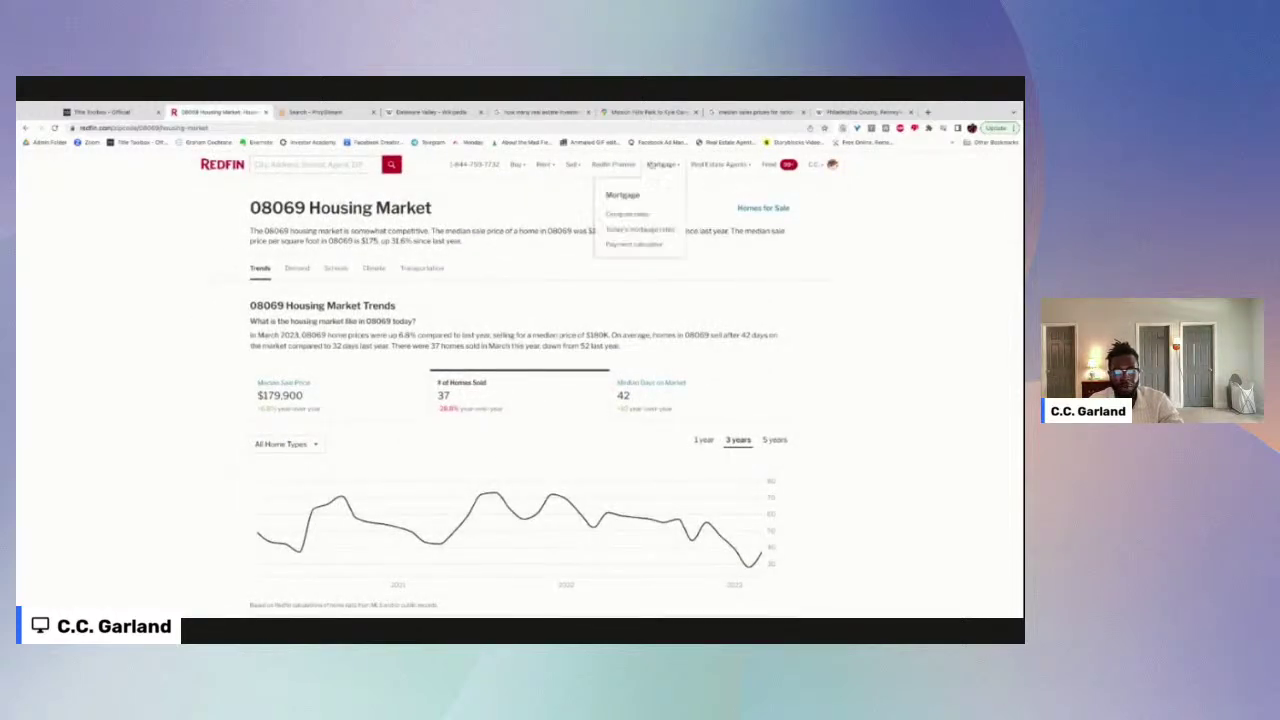
{"action": "left_click", "coordinate": [108, 111]}
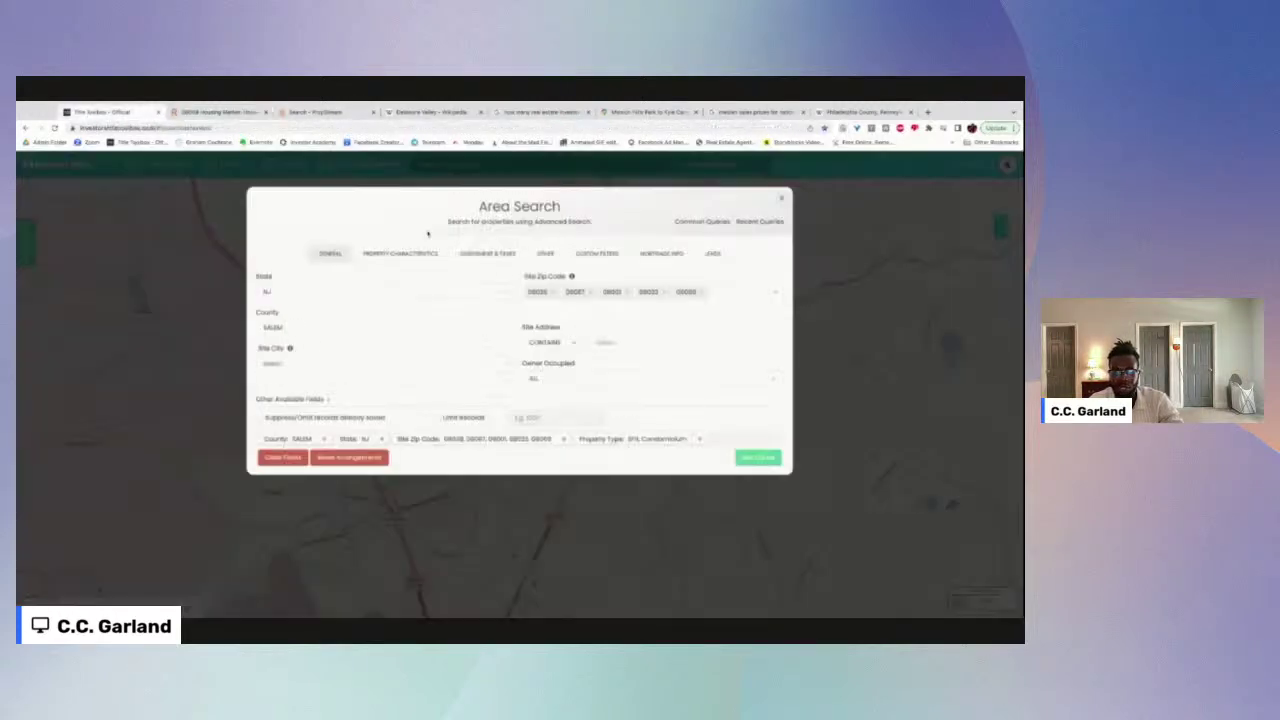